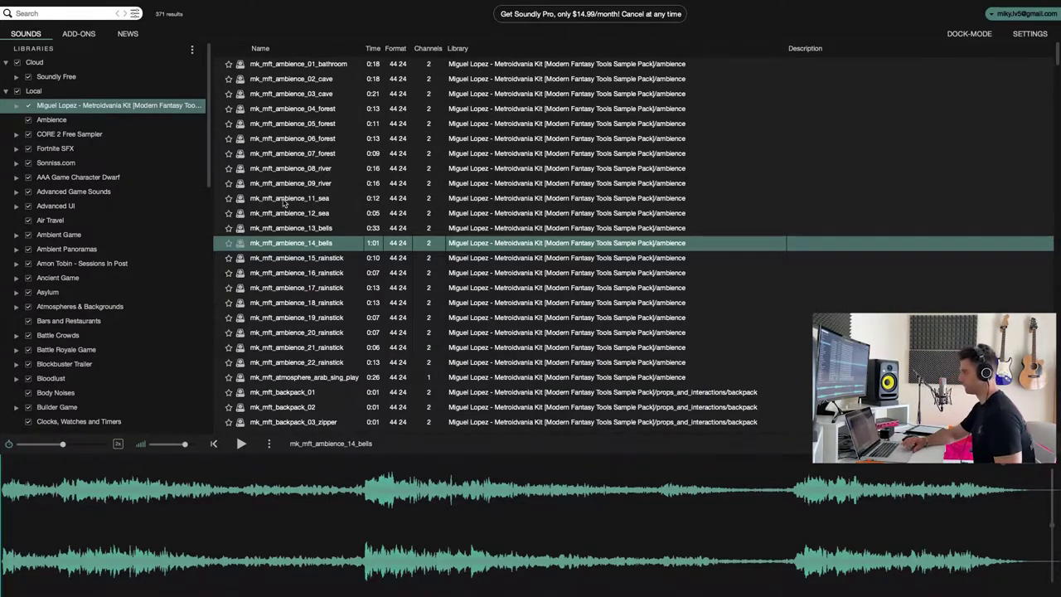
Audition the bow shot and bow tense sounds in the Metroidvania Kit library, from mk_mft_bow_shot_01 to mk_mft_bow_tense_03
scroll(369, 338, "down", 5)
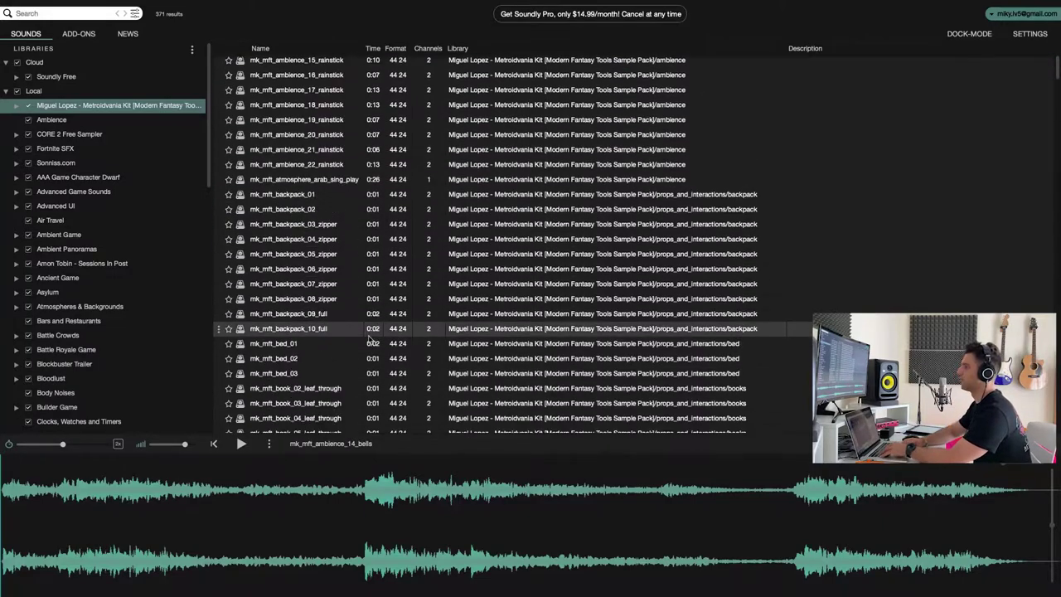
scroll(342, 223, "up", 1)
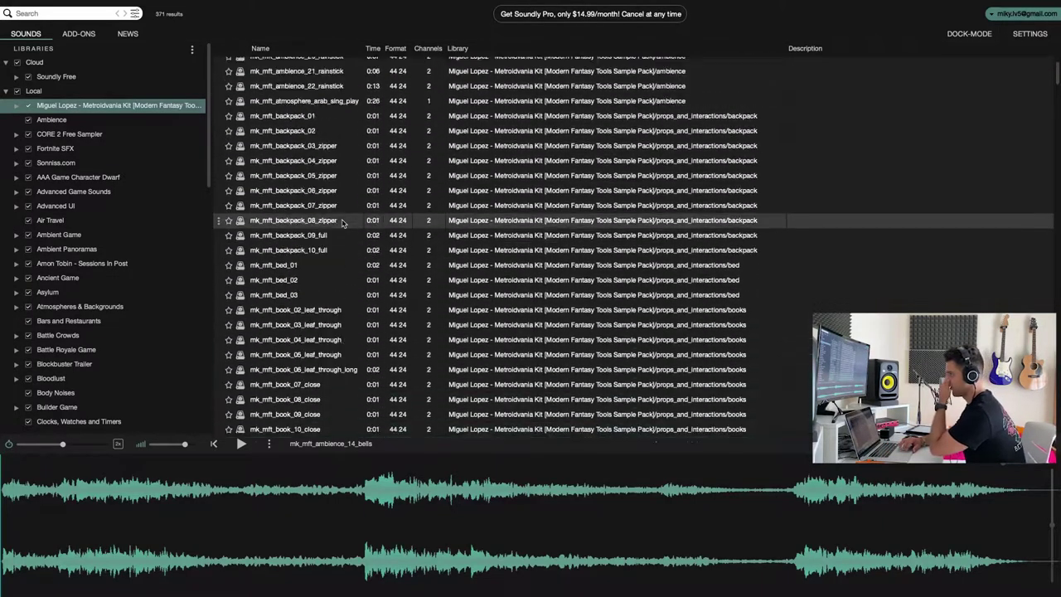
scroll(342, 222, "down", 5)
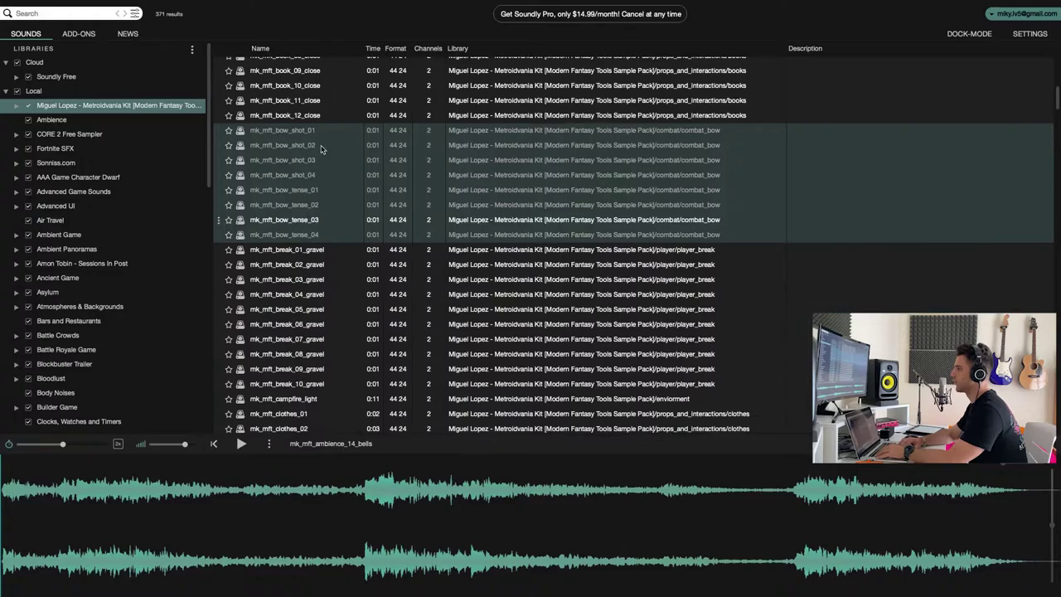
left_click(326, 204)
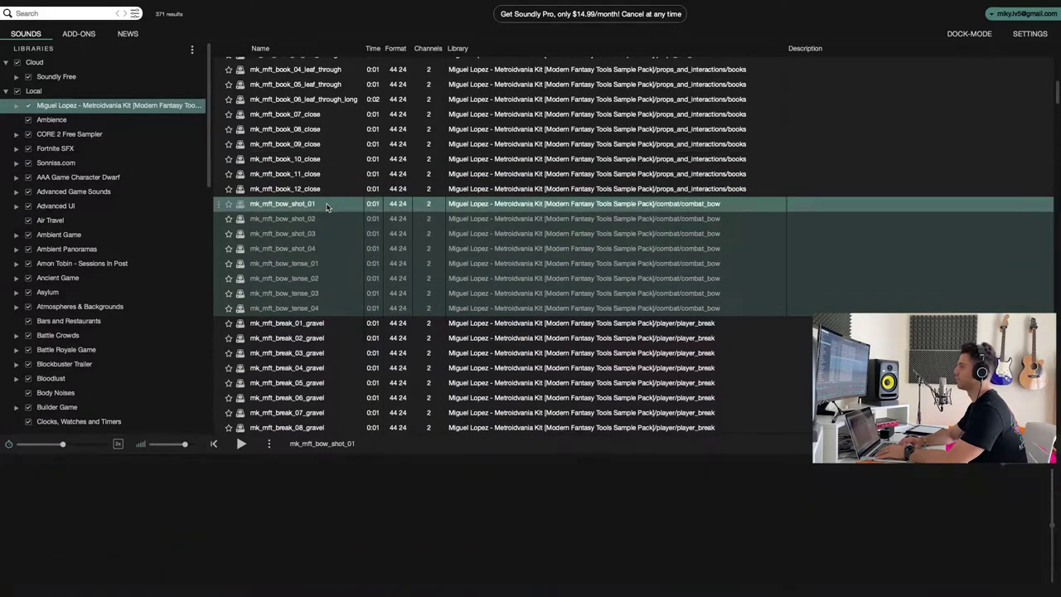
key("Down")
key("Down")
key("Down")
key("Down")
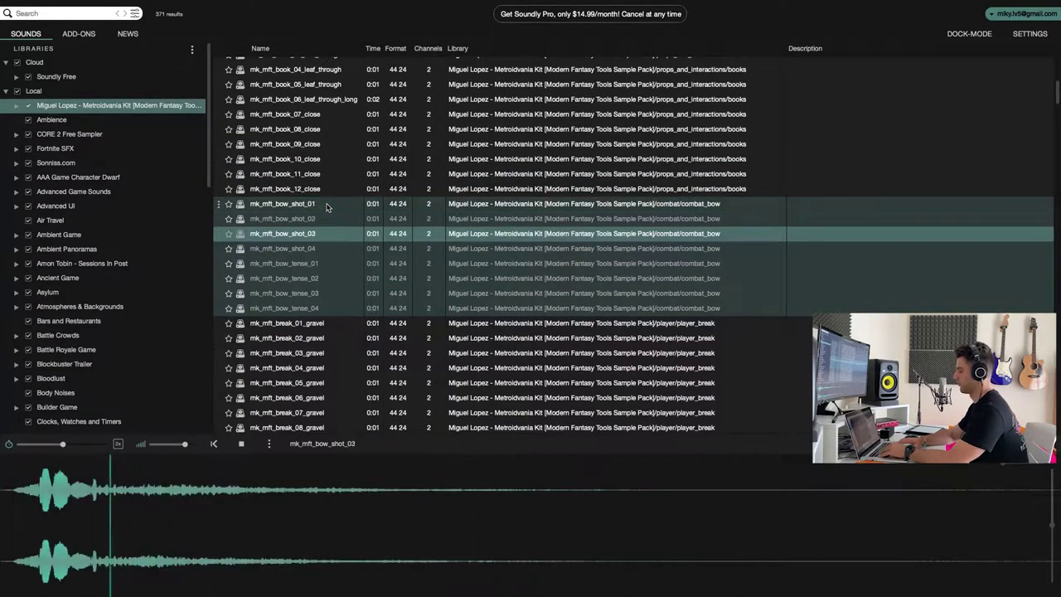
key("Down")
key("Down")
Audition the player dash sounds from mk_mft_dash_01_short to mk_mft_dash_04_long
scroll(327, 207, "down", 8)
scroll(328, 208, "down", 1)
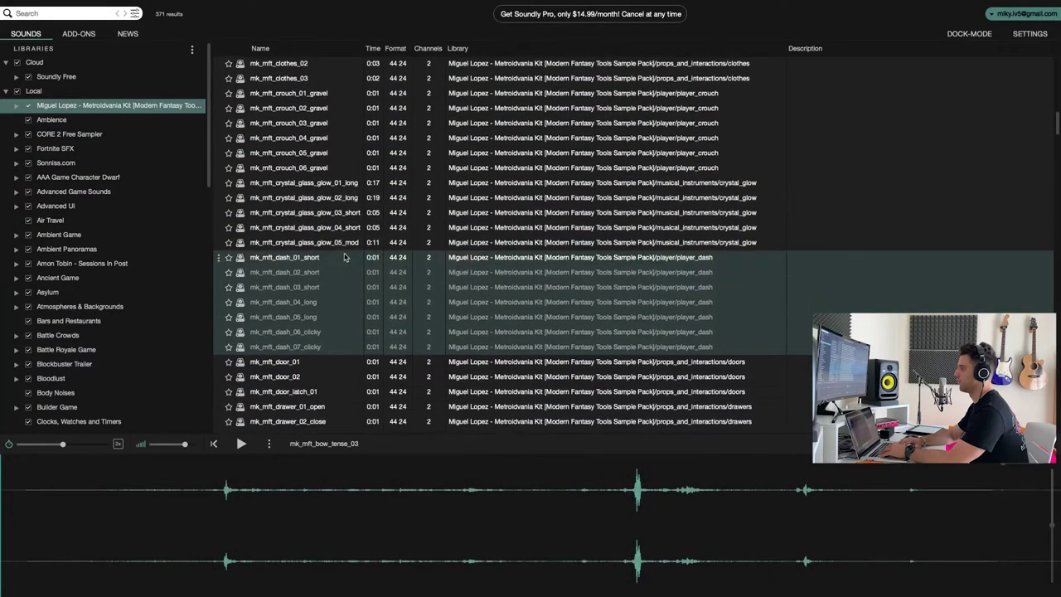
left_click(340, 258)
key("Down")
key("Down")
key("Down")
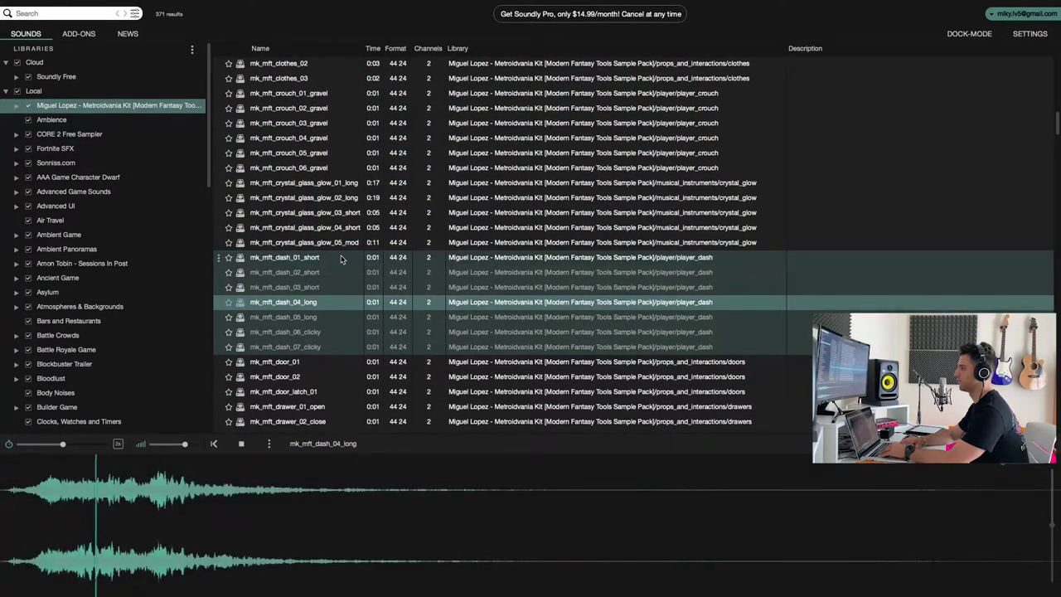
Audition the combat magic sounds from mk_mft_magic_01 to mk_mft_magic_03
scroll(340, 259, "down", 15)
scroll(340, 259, "down", 20)
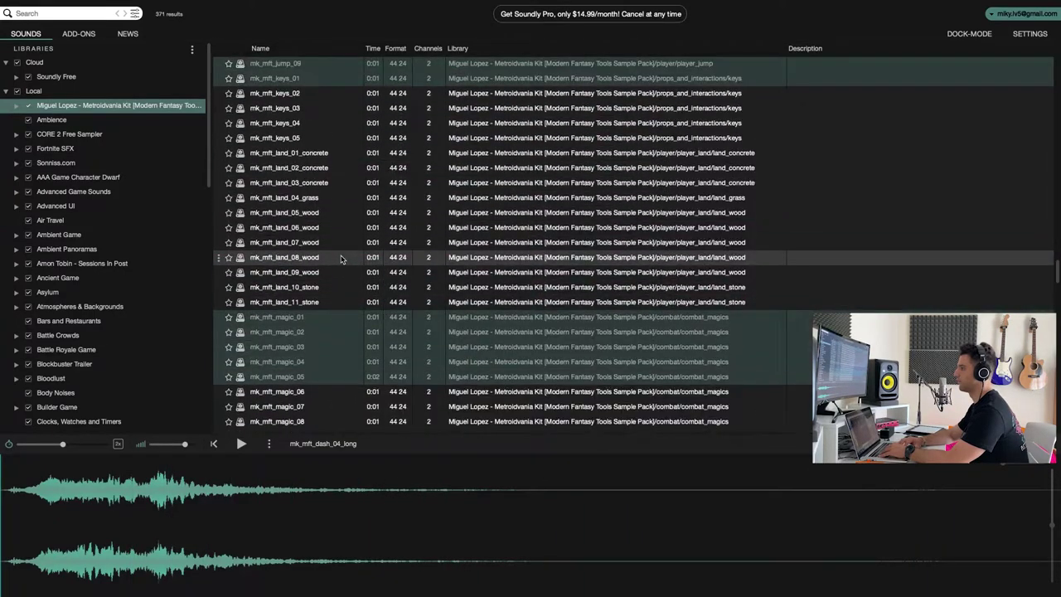
left_click(338, 321)
key("Down")
key("Down")
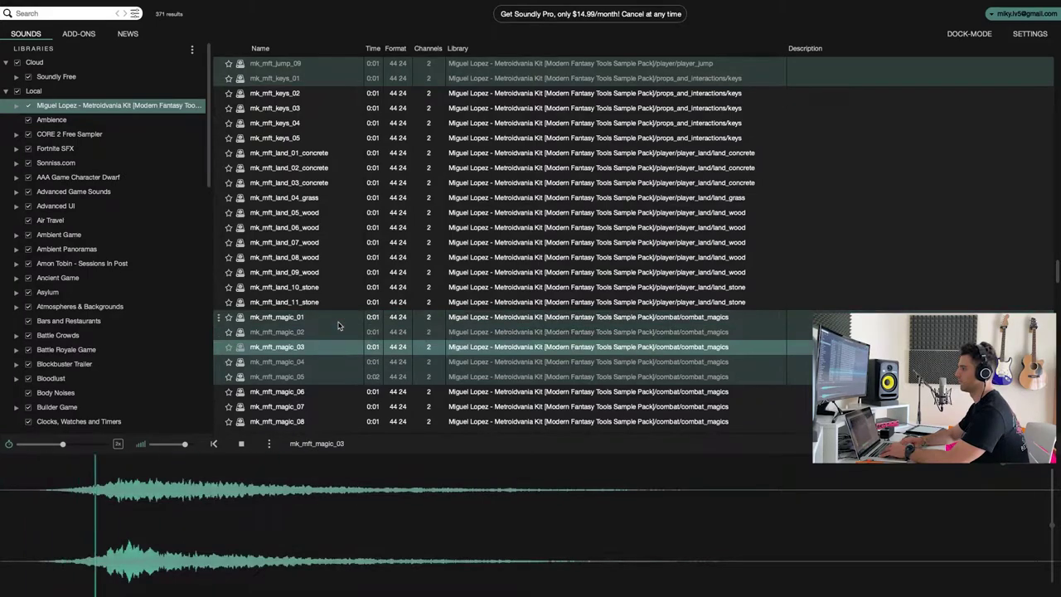
Audition the electro spell sounds up to mk_mft_spell_03_electro
scroll(338, 325, "down", 20)
left_click(340, 138)
key("Down")
key("Down")
Audition the digital UI sounds starting at mk_mft_ui_09_digital, plus the analog sound mk_mft_ui_04_analog
scroll(339, 138, "down", 8)
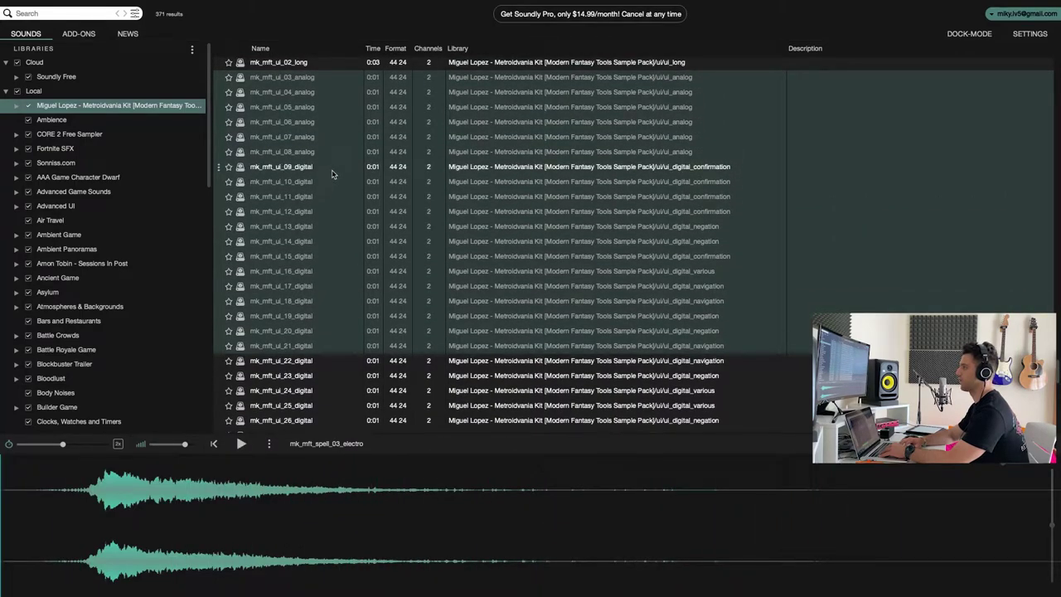
left_click(334, 173)
key("Down")
key("Down")
key("Down")
key("Down")
key("Down")
key("Down")
key("Down")
key("Down")
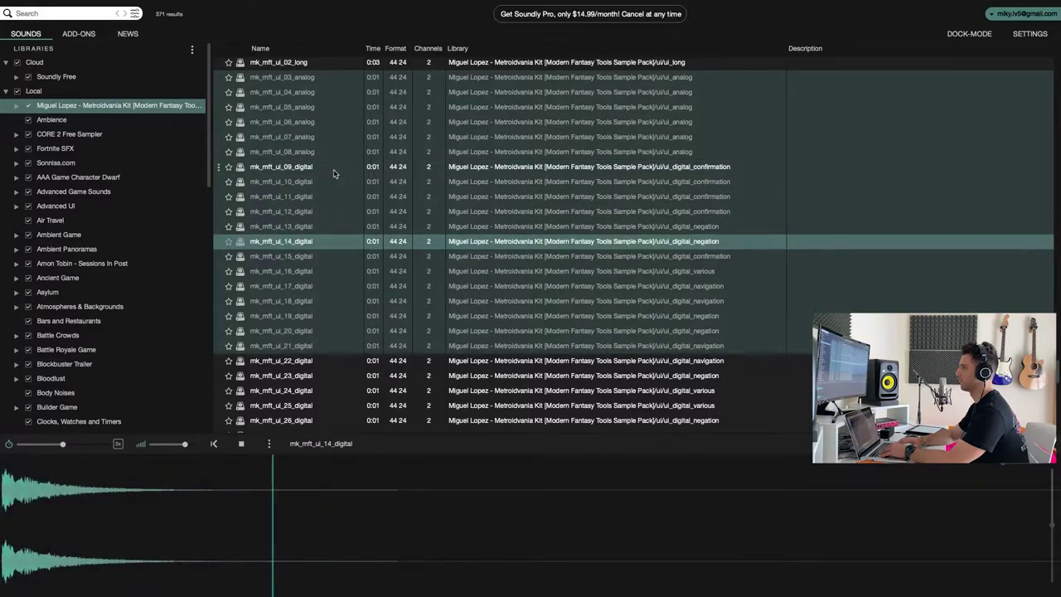
left_click(313, 92)
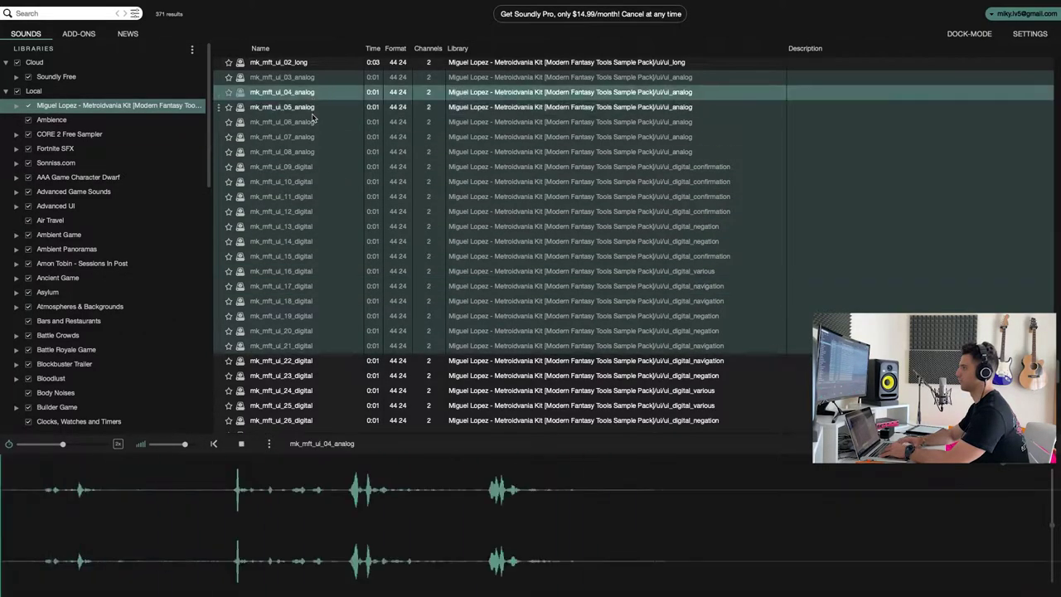
scroll(340, 116, "down", 15)
scroll(346, 223, "up", 15)
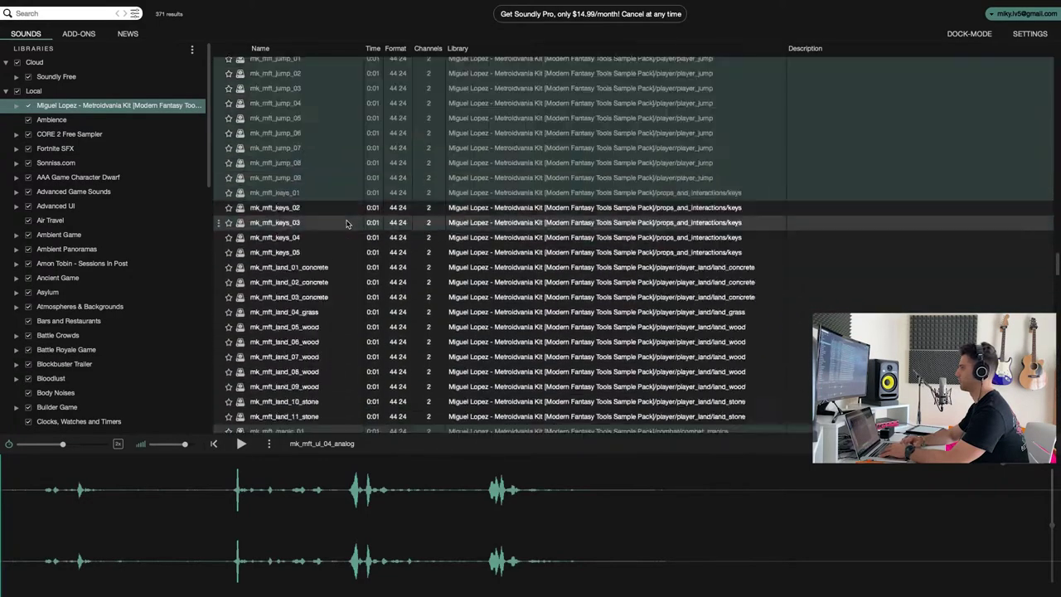
Switch to the Ableton Live project and unfold the jump group to show its layer tracks
key("ctrl+Right")
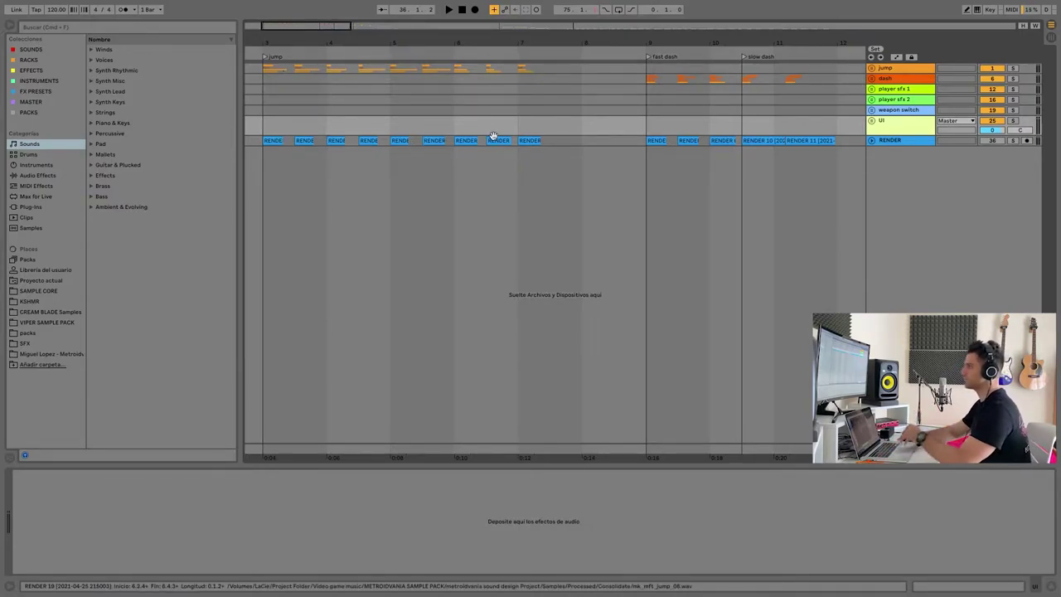
double_click(902, 73)
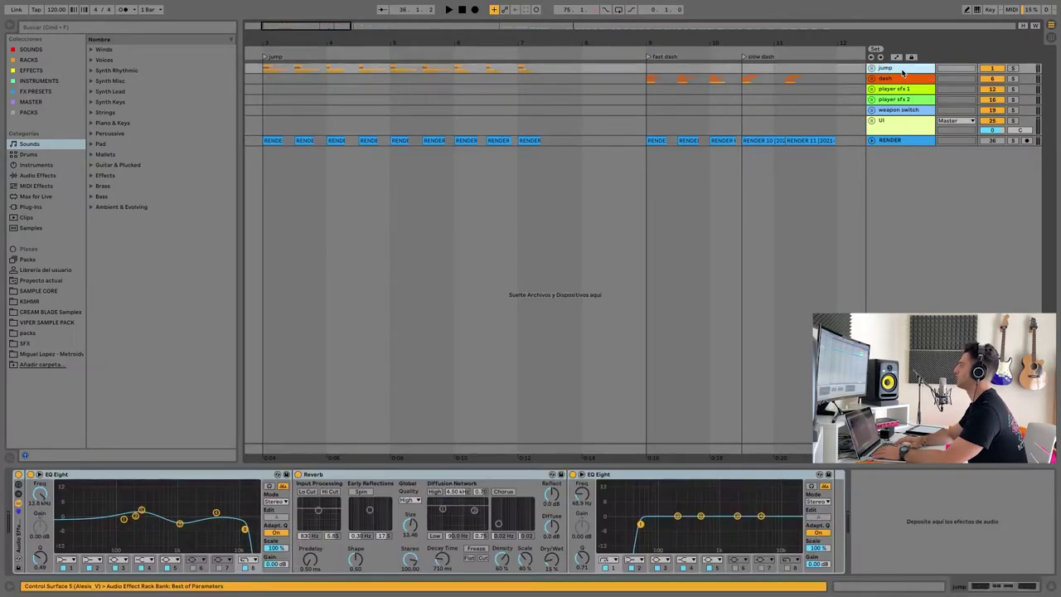
scroll(323, 158, "up", 1)
scroll(324, 157, "up", 1)
scroll(323, 158, "left", 3)
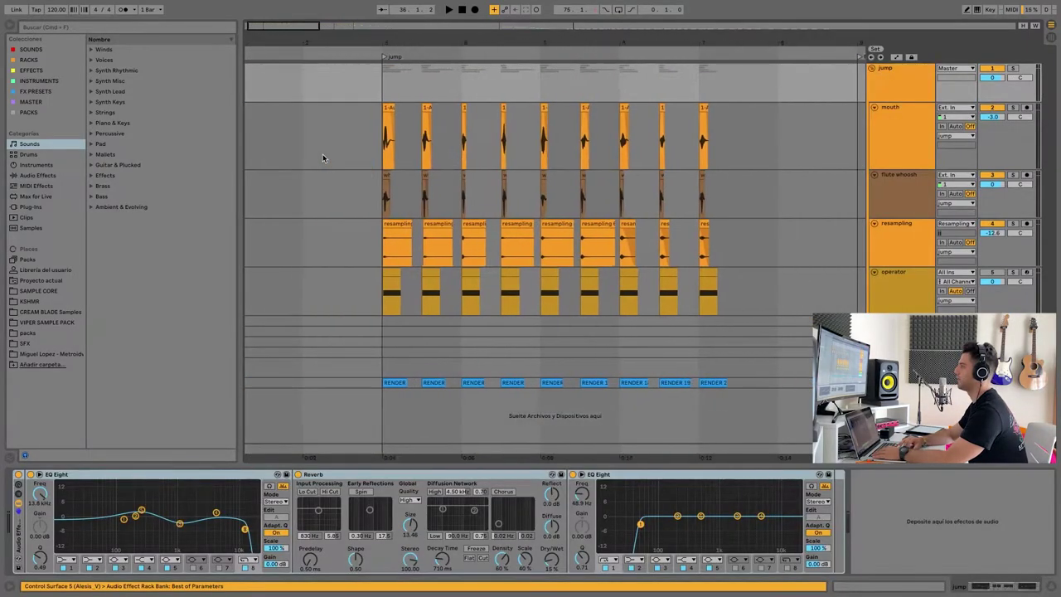
Examine how the mouth, flute whoosh, resampling and operator layers line up across the jump variations
scroll(323, 157, "up", 2)
scroll(323, 157, "right", 1)
scroll(423, 164, "down", 1)
scroll(423, 164, "up", 2)
scroll(423, 164, "right", 2)
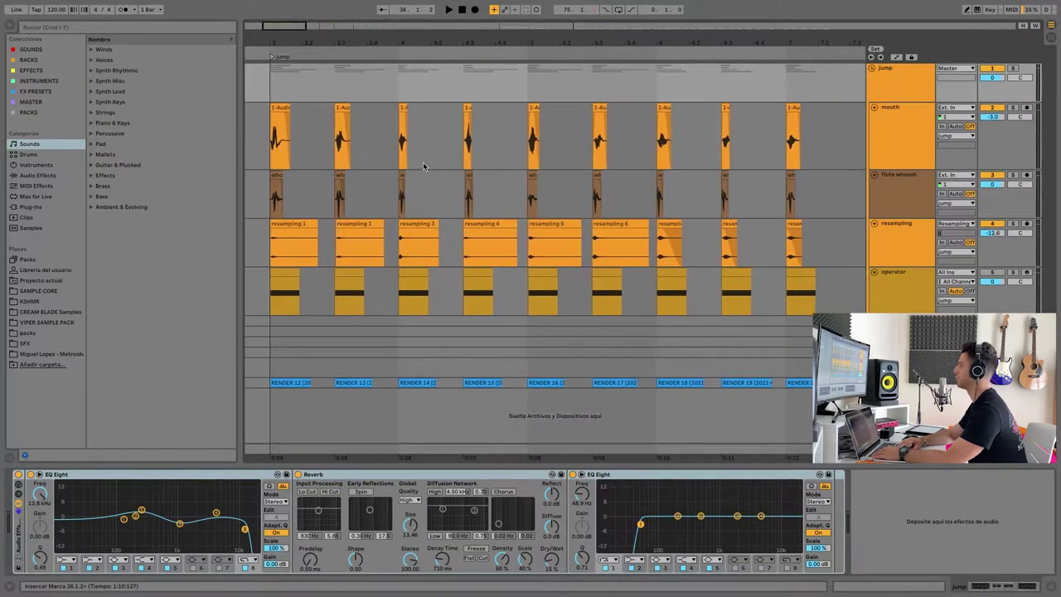
scroll(417, 197, "left", 1)
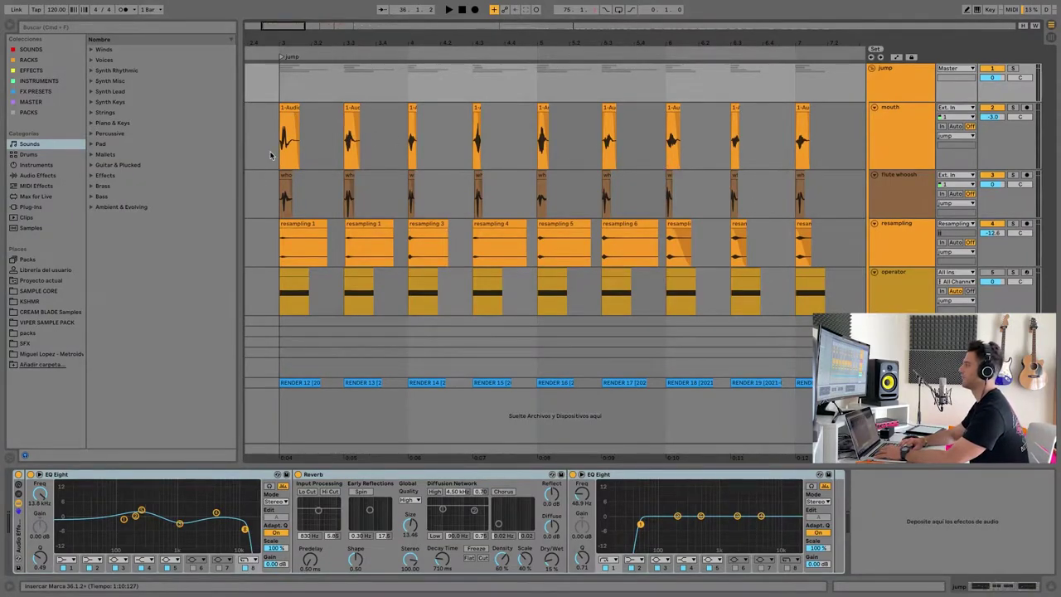
scroll(274, 161, "up", 3)
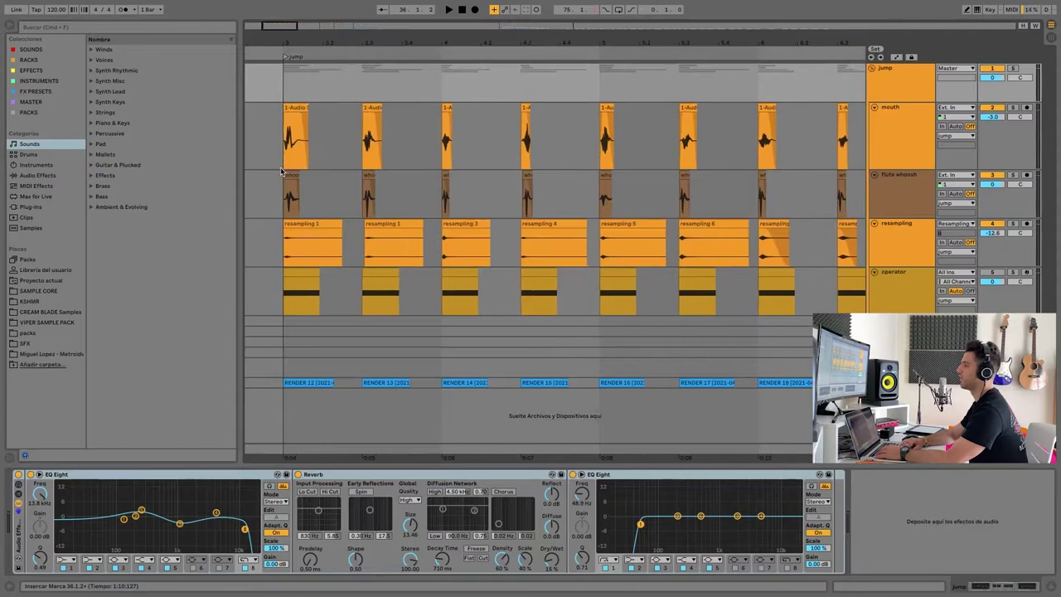
scroll(274, 141, "down", 3)
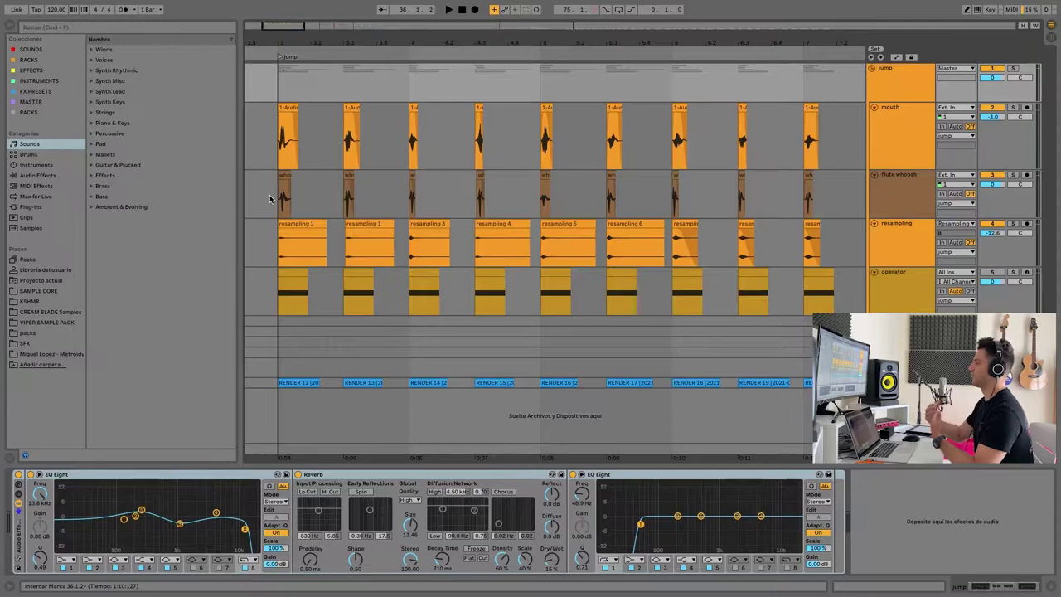
scroll(282, 174, "right", 1)
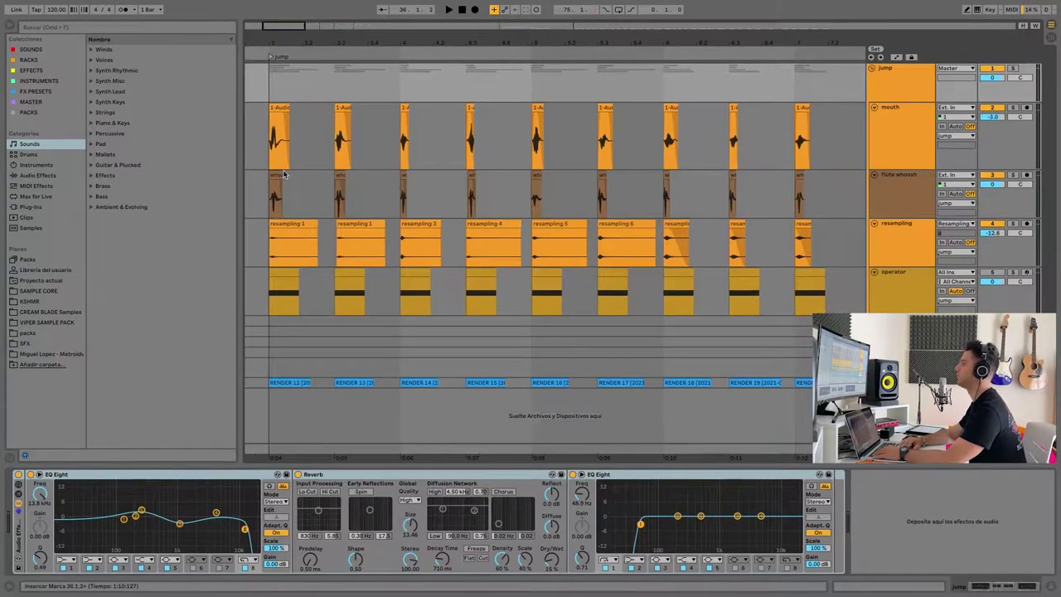
scroll(284, 170, "left", 1)
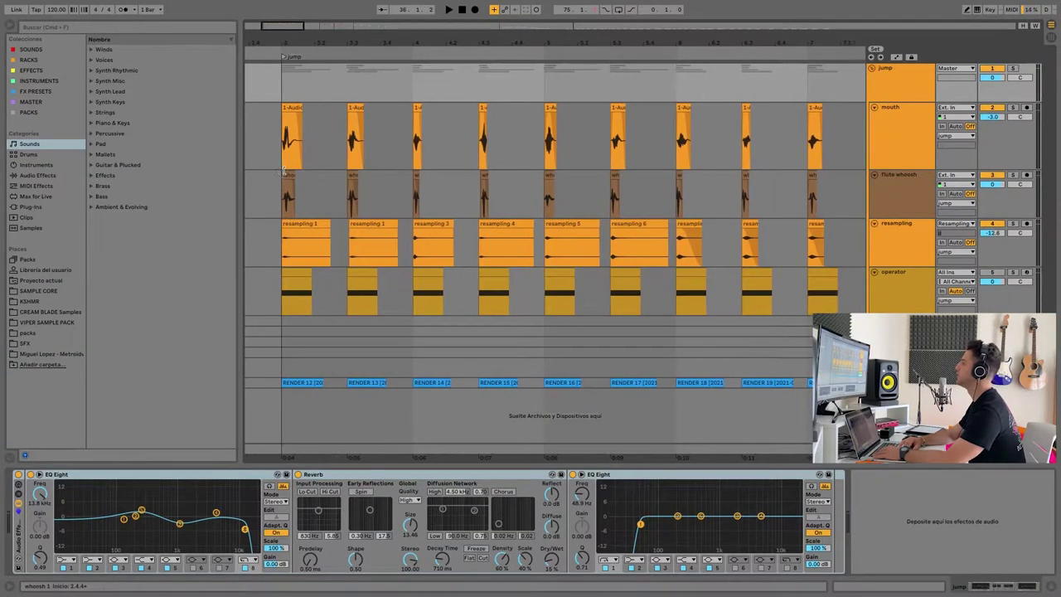
scroll(285, 170, "up", 1)
scroll(284, 174, "right", 1)
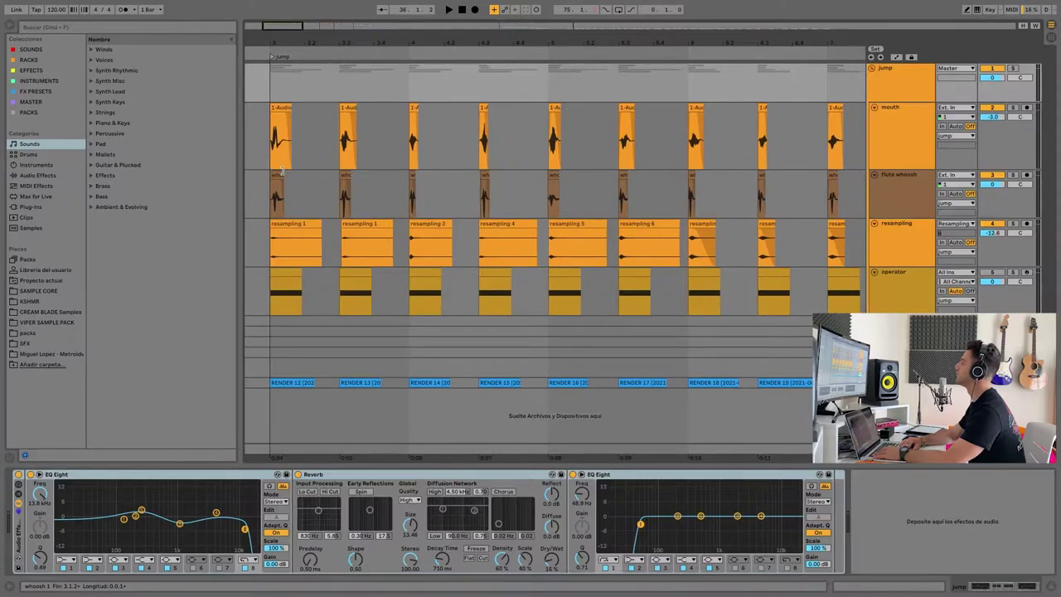
Solo the jump group and play its variations from the first mouth clip at bar 3
left_click(280, 106)
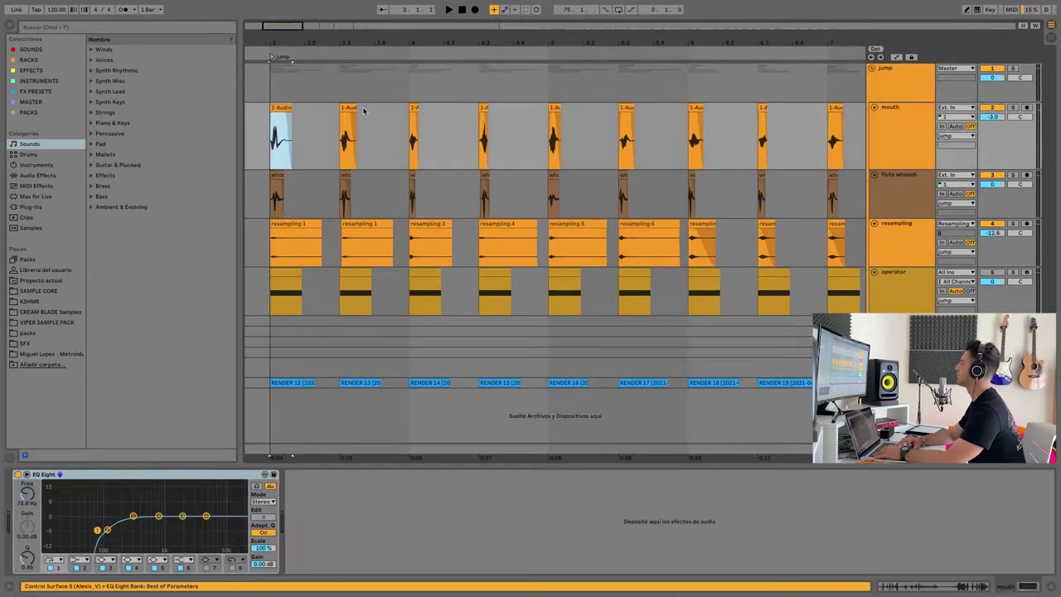
left_click(1013, 70)
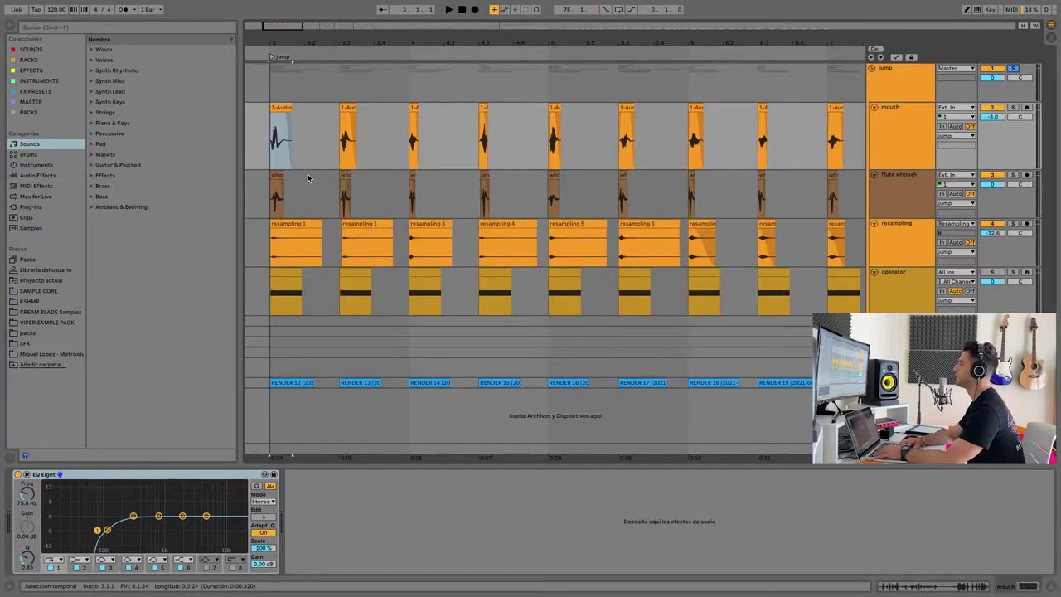
key("space")
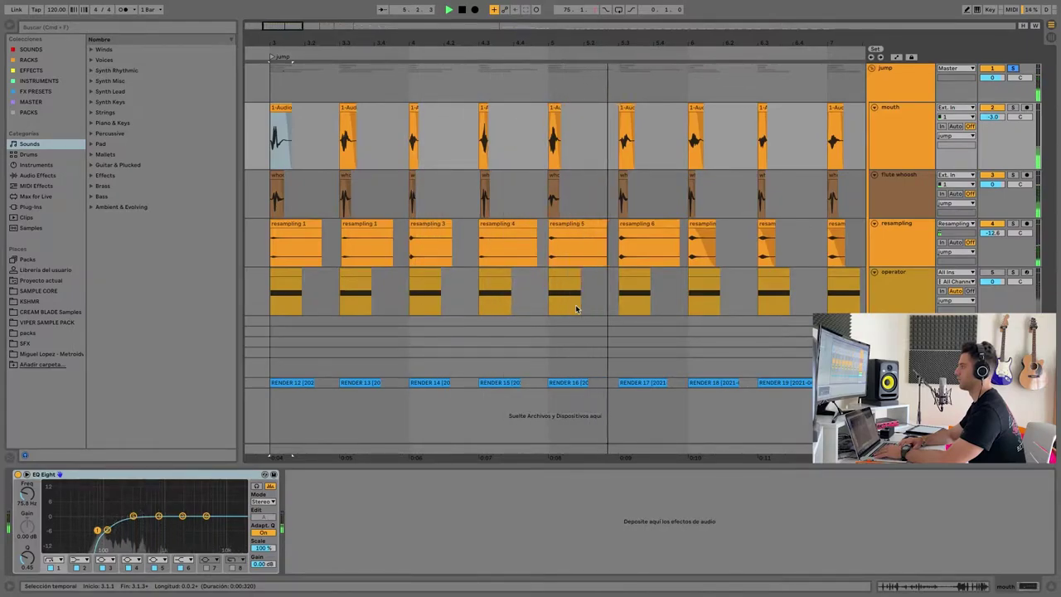
scroll(576, 308, "down", 1)
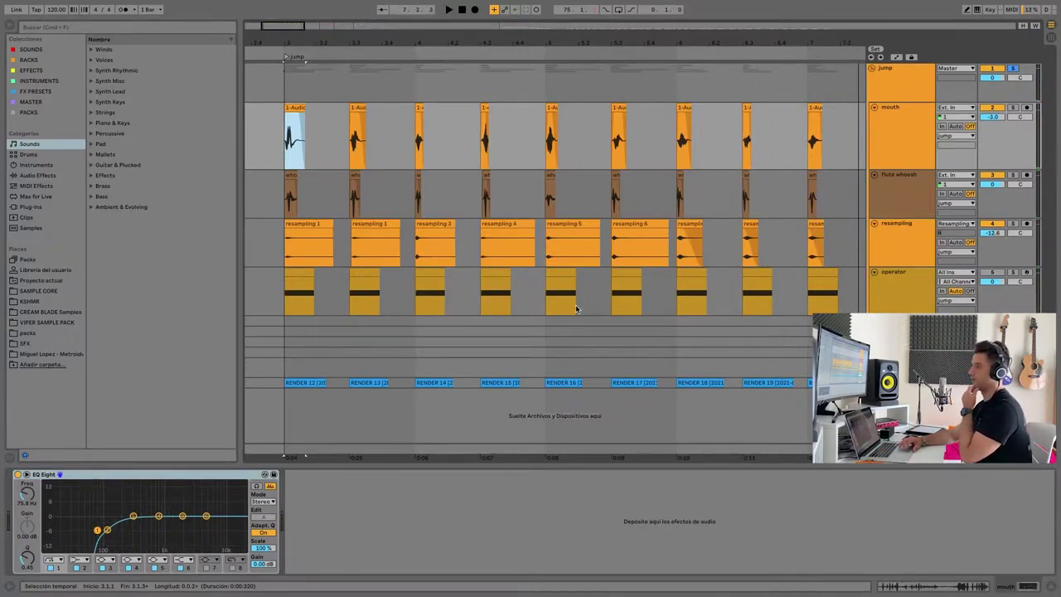
scroll(457, 254, "right", 2)
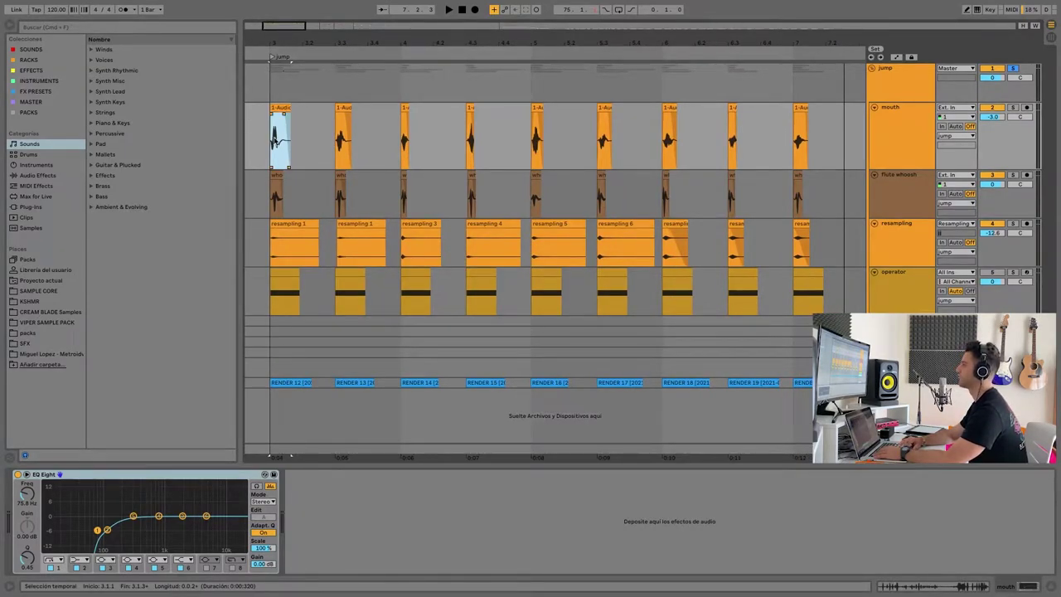
Solo the mouth track within the jump group, with the first jump variation in close view
scroll(274, 141, "up", 5)
scroll(274, 140, "left", 3)
scroll(274, 141, "up", 2)
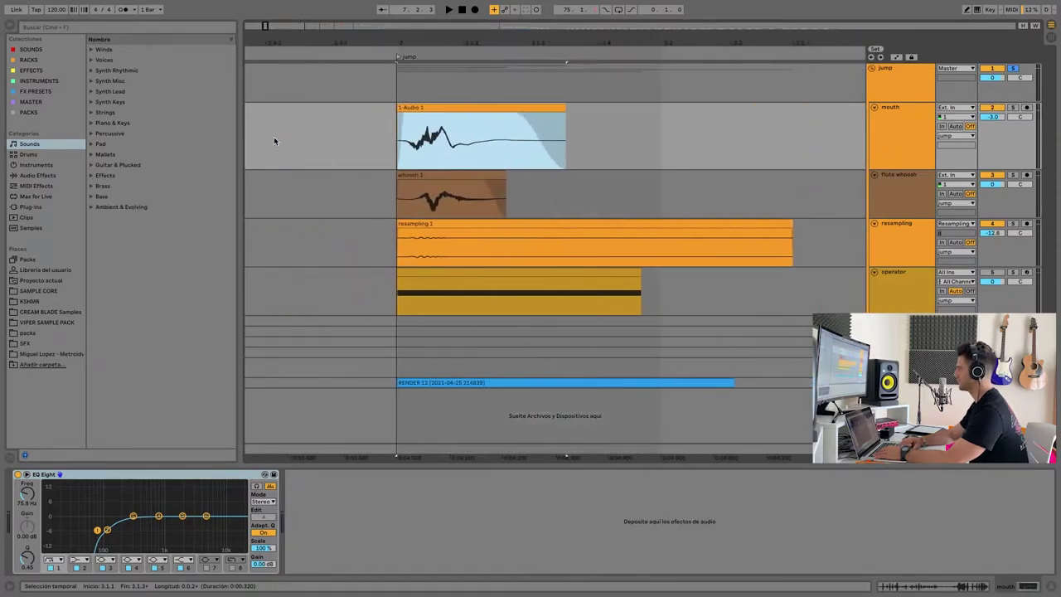
scroll(273, 137, "down", 2)
left_click(770, 141)
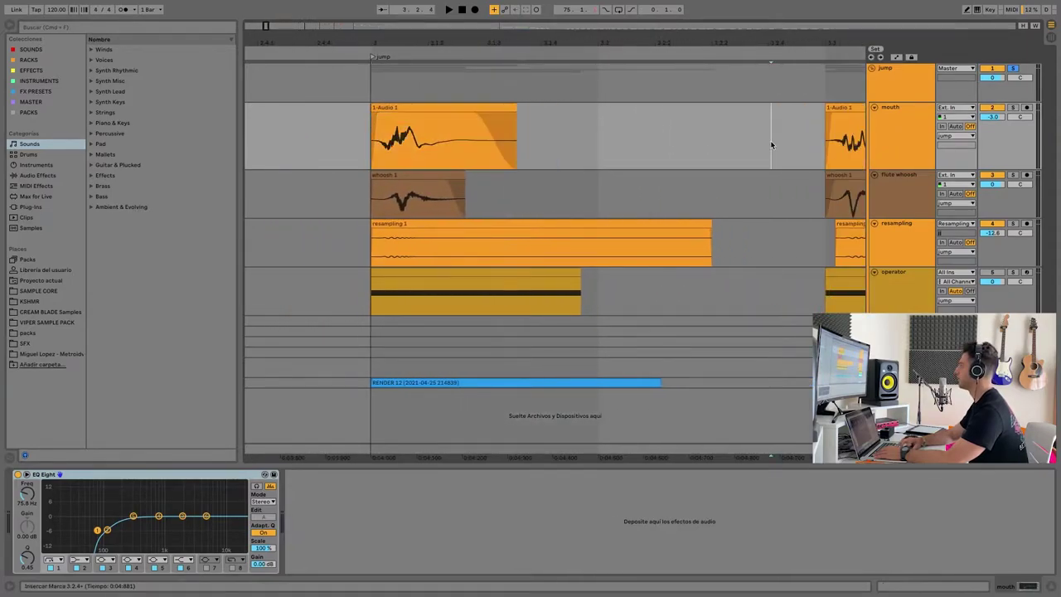
left_click(931, 128)
left_click(1013, 109)
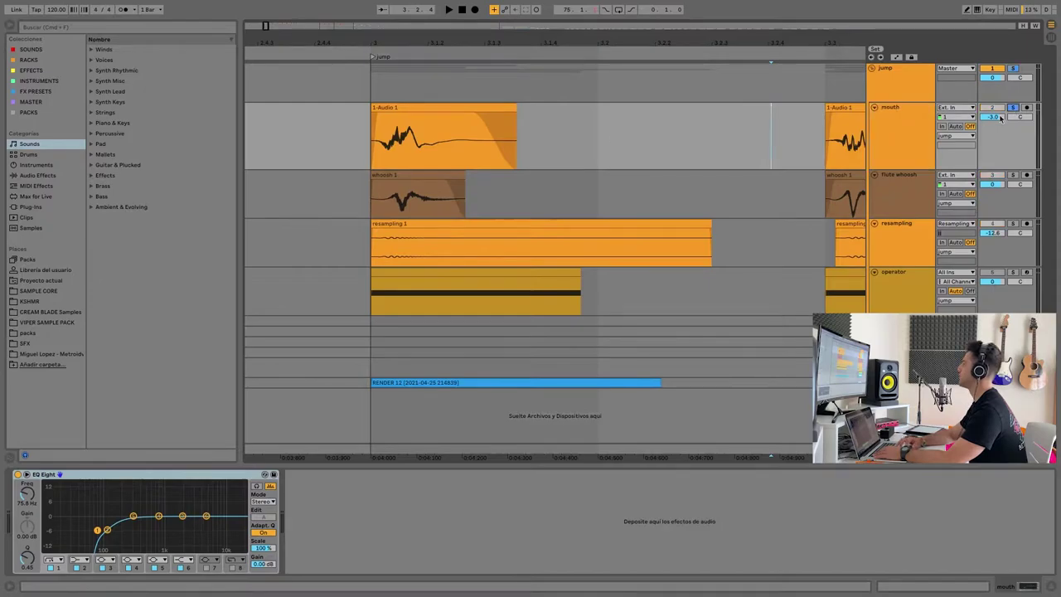
Inspect the source recording of the first mouth clip in an enlarged clip view, and hide that view again
left_click(404, 107)
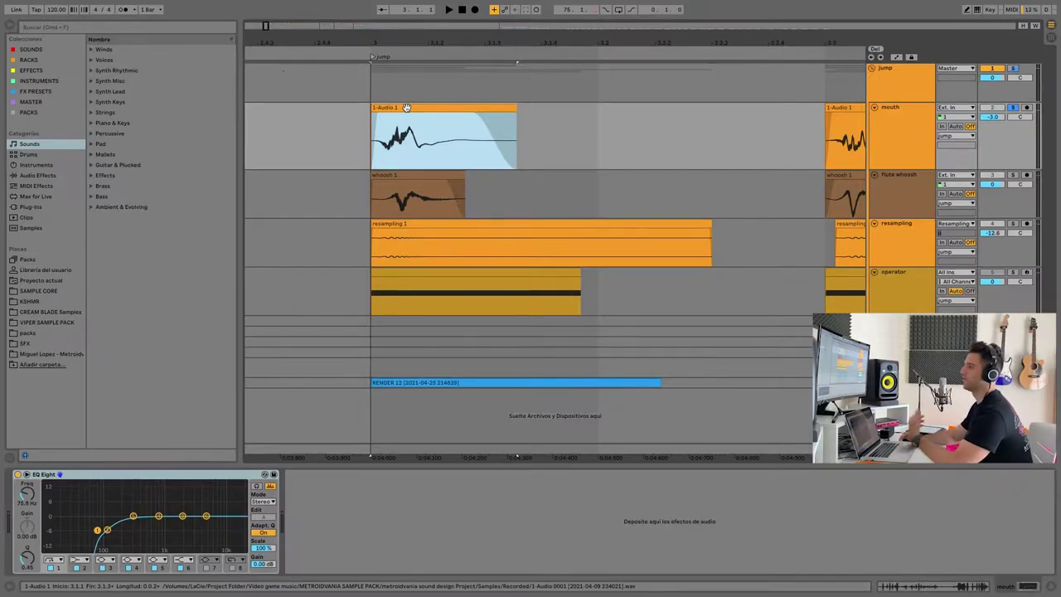
double_click(406, 108)
left_click_drag(377, 447, 381, 398)
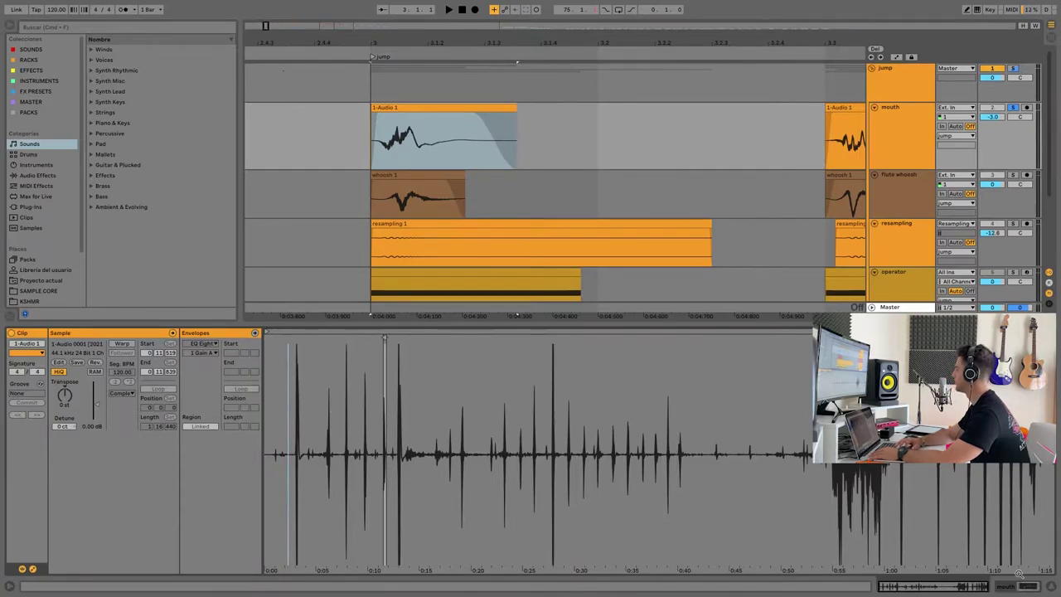
left_click(1050, 586)
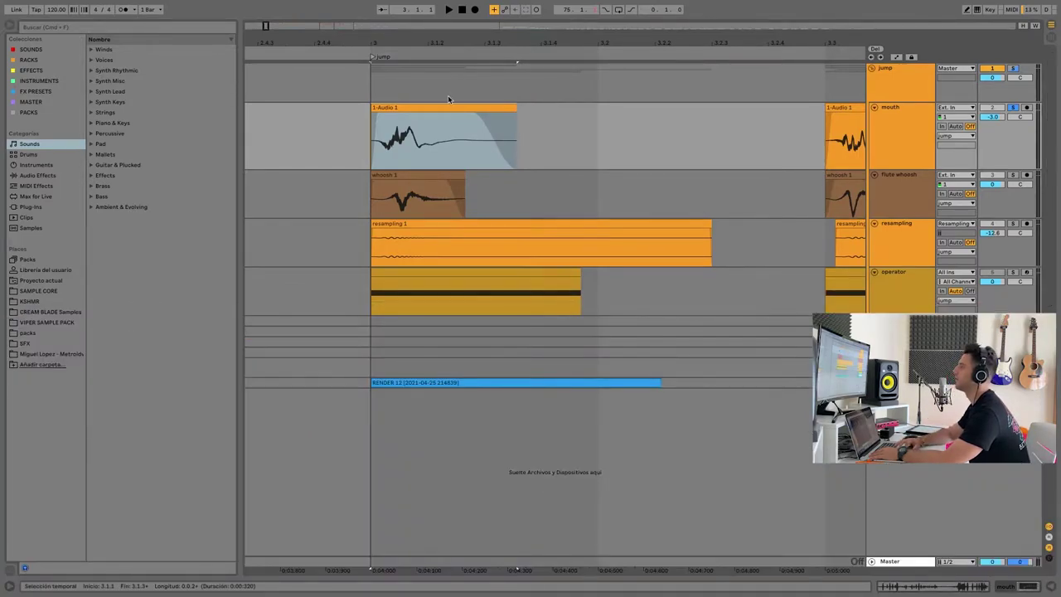
scroll(444, 101, "down", 3)
scroll(609, 143, "down", 4)
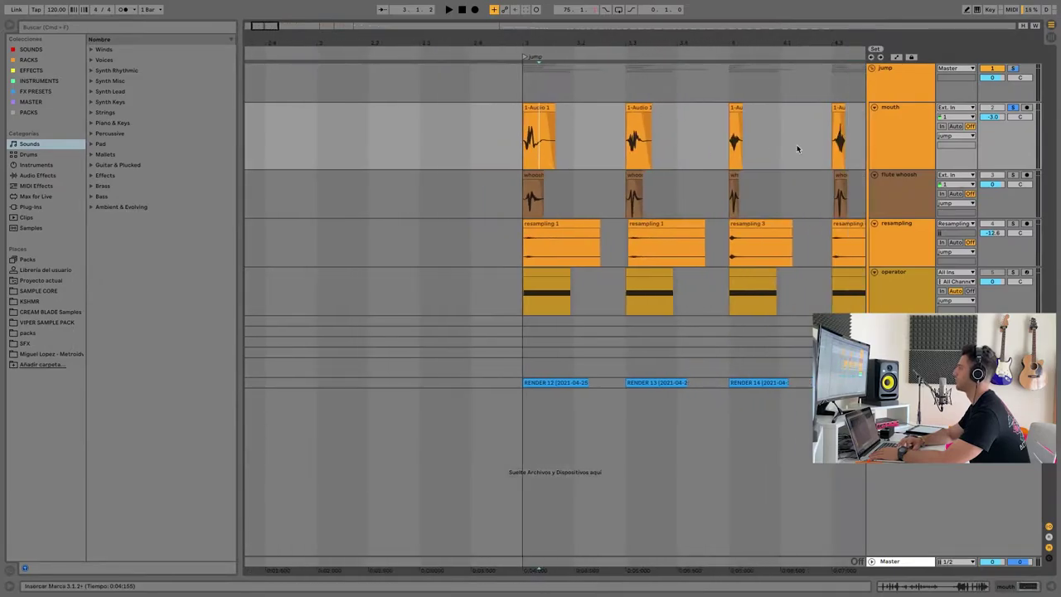
Select the first mouth clip and show the mouth track's EQ Eight in the device view
scroll(637, 124, "right", 3)
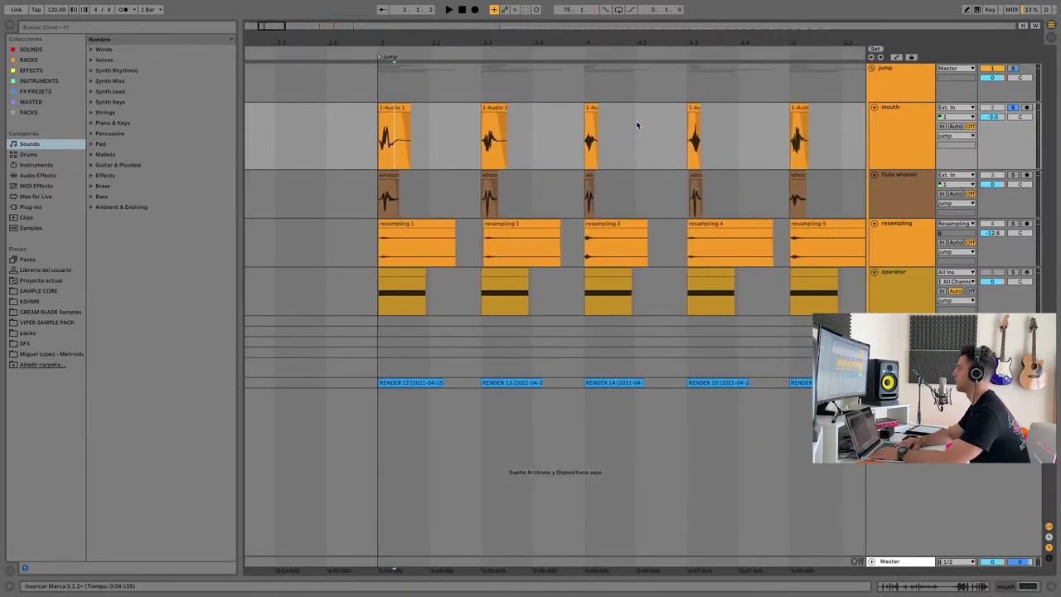
scroll(388, 124, "up", 3)
left_click(395, 124)
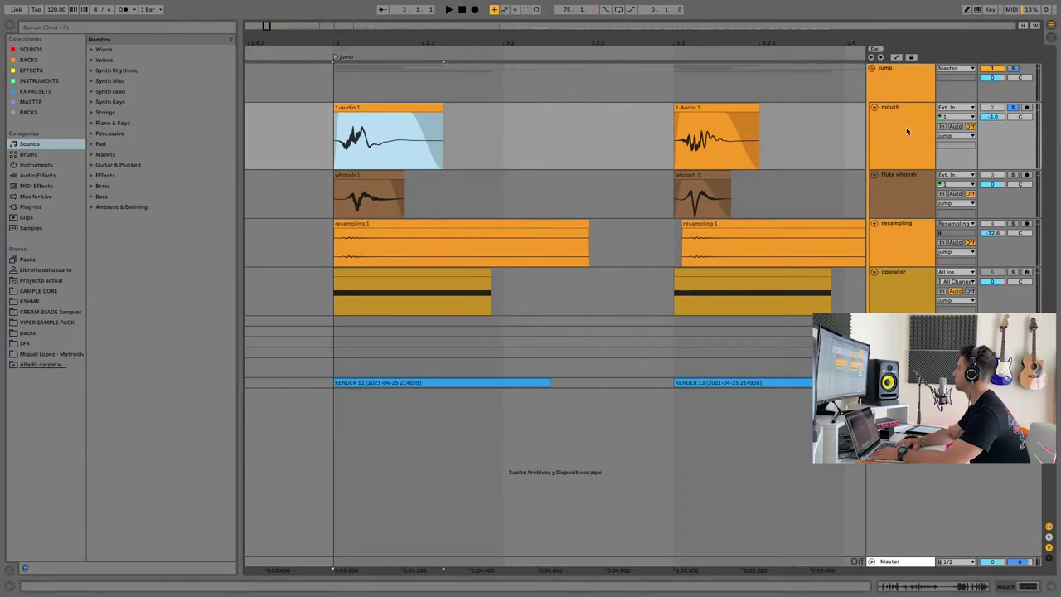
scroll(522, 108, "down", 1)
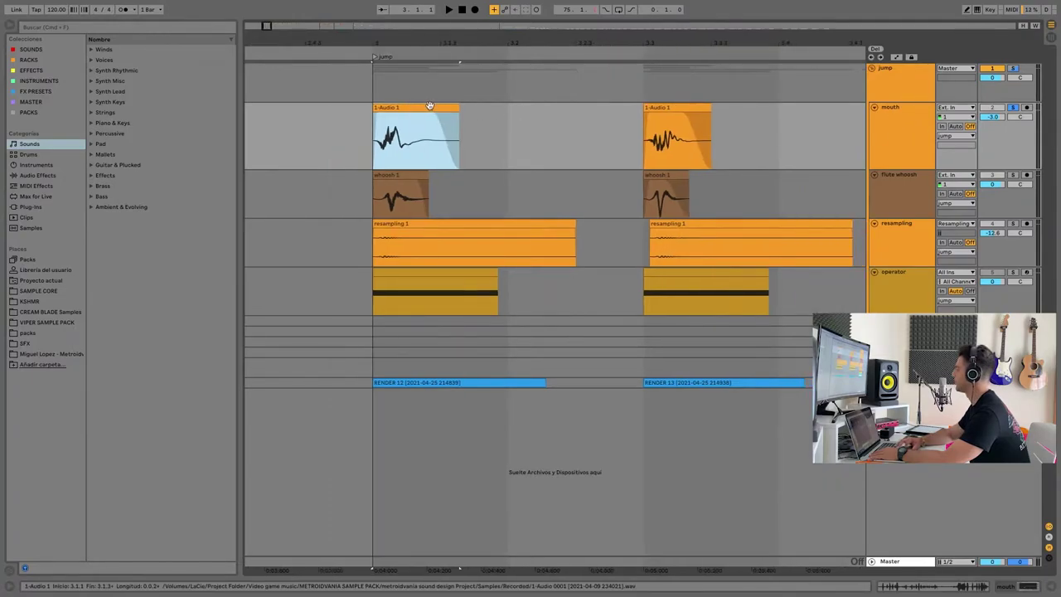
left_click(1027, 585)
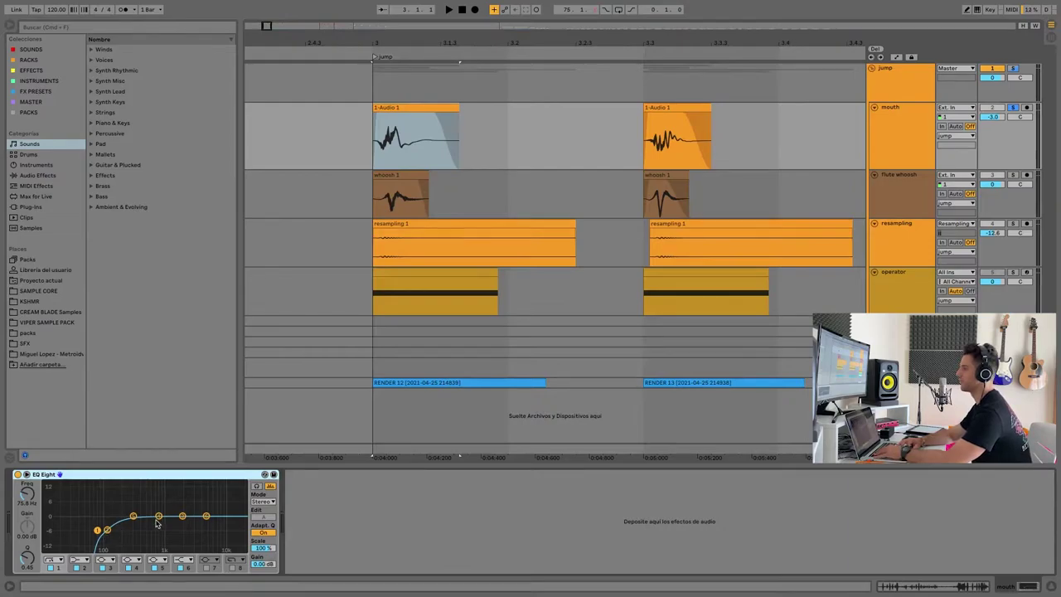
Play the soloed mouth variations from the first mouth clip at bar 3, and stop playback
left_click(416, 110)
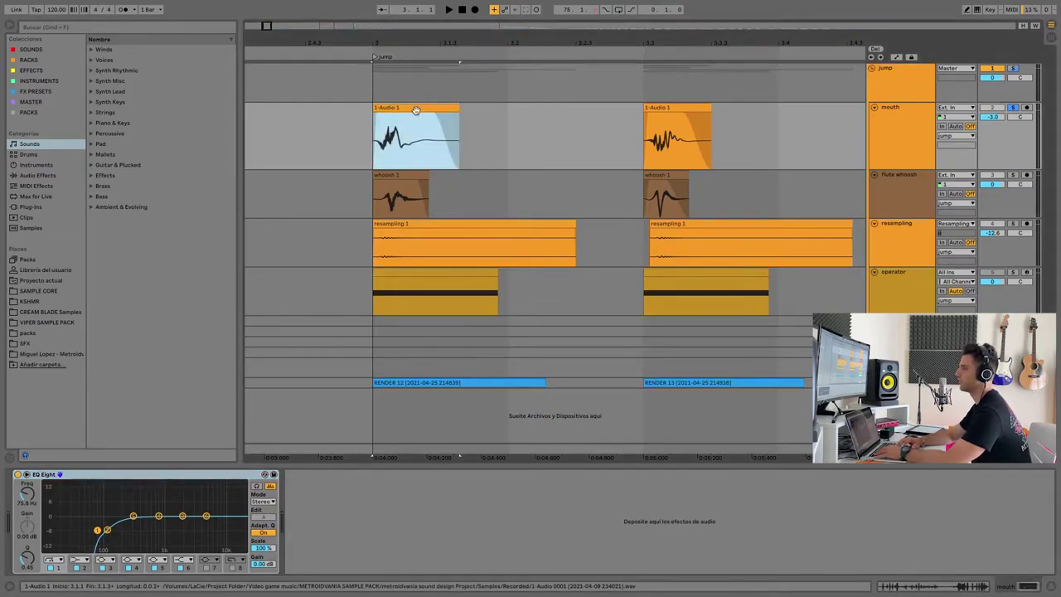
key("space")
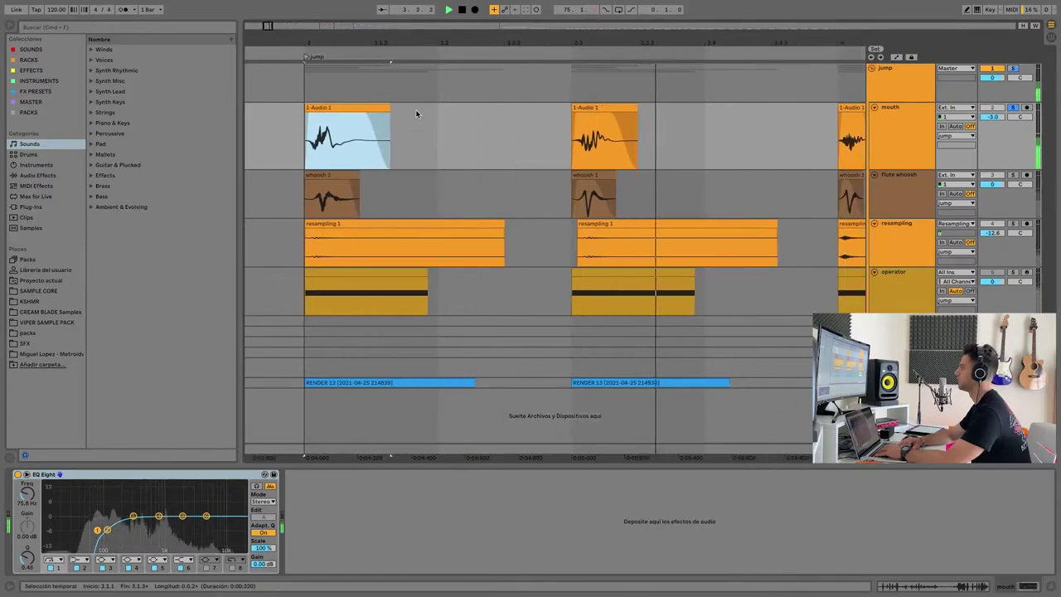
scroll(417, 113, "down", 3)
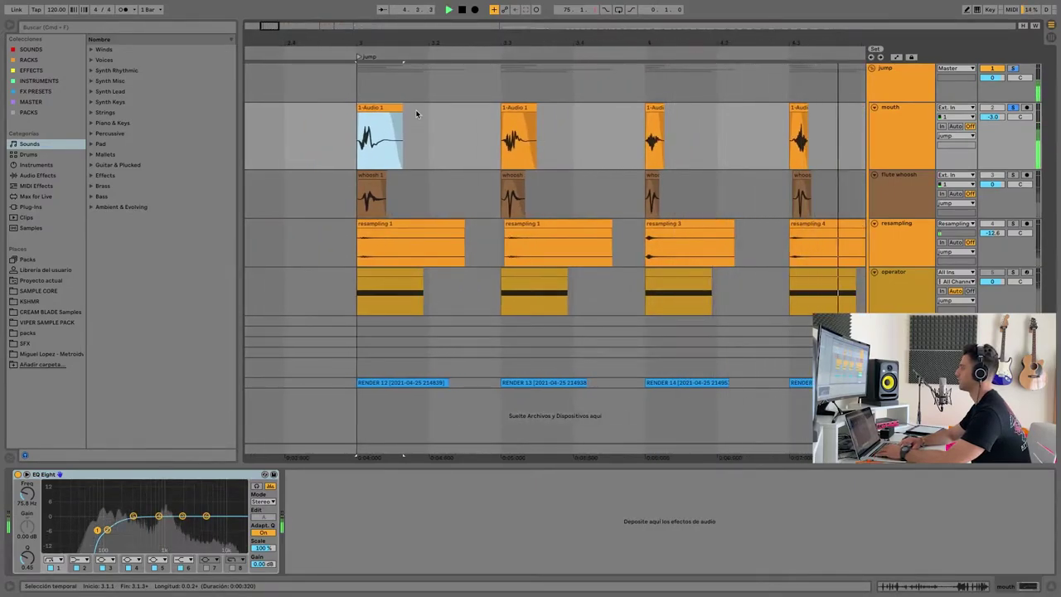
key("minus")
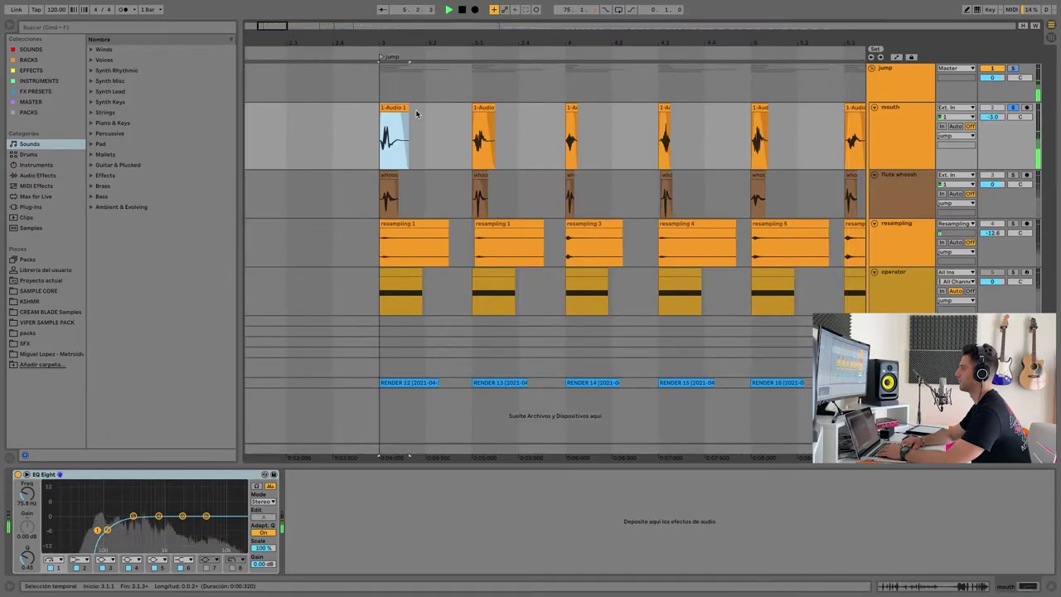
key("minus")
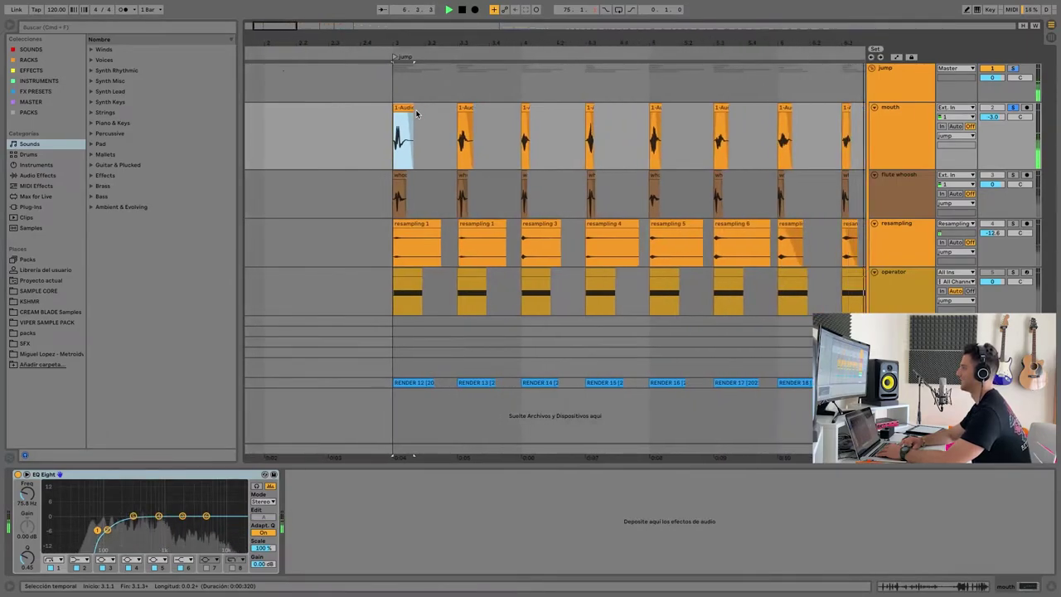
scroll(416, 113, "right", 2)
scroll(416, 114, "left", 1)
key("space")
Solo the flute whoosh track in place of the mouth track and select its first clip
left_click(976, 193)
left_click(1011, 176)
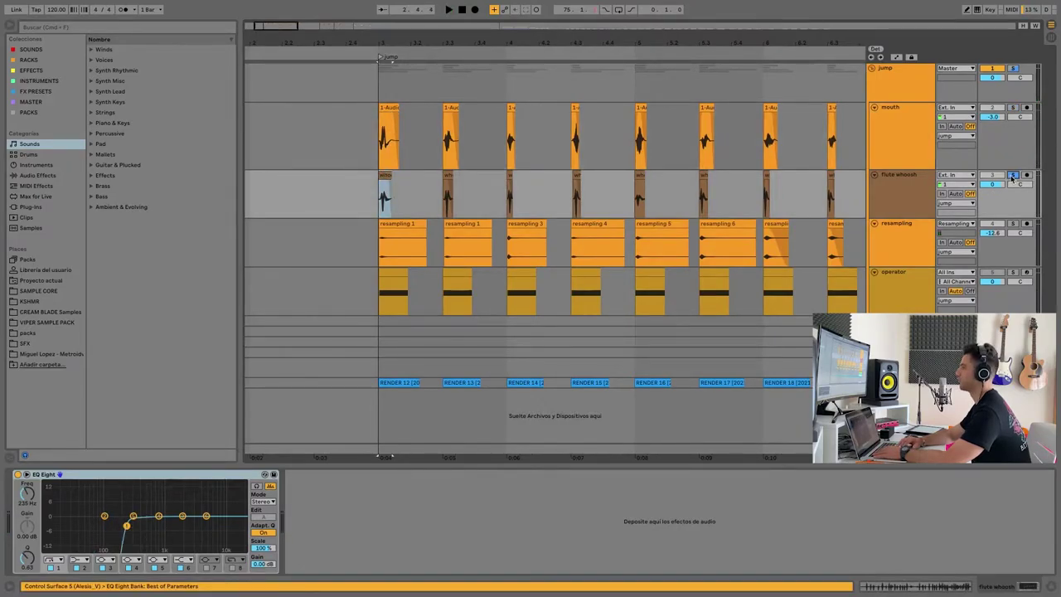
scroll(378, 153, "up", 3)
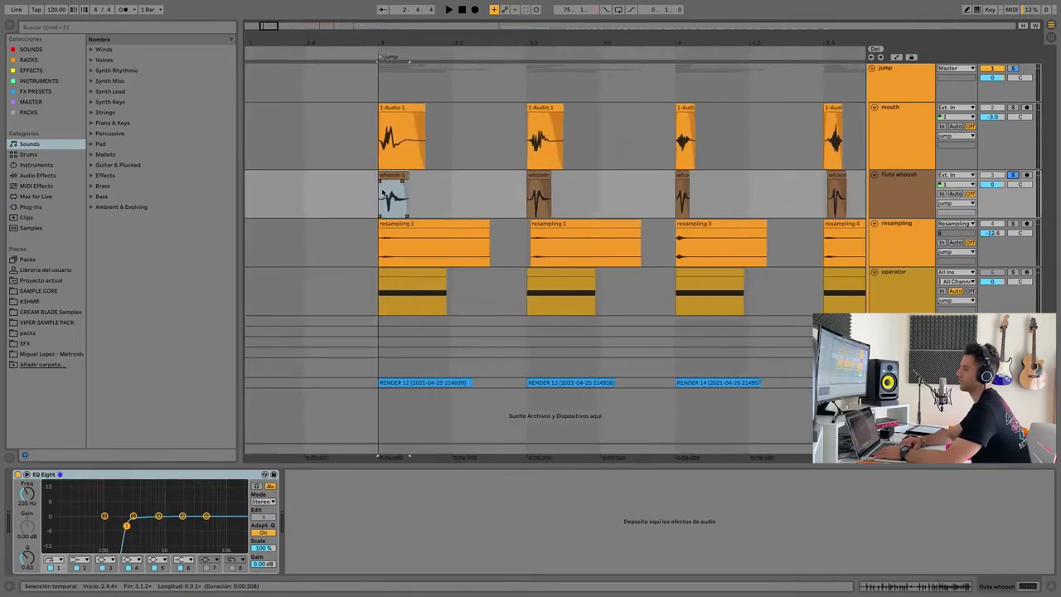
scroll(383, 192, "right", 3)
left_click(290, 174)
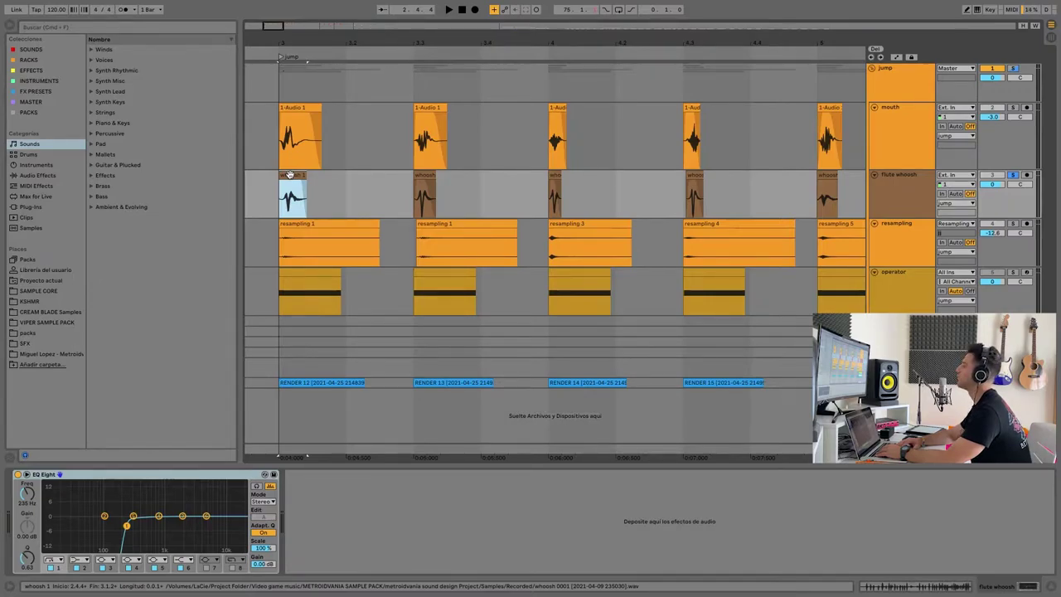
scroll(290, 174, "down", 2)
scroll(291, 177, "right", 3)
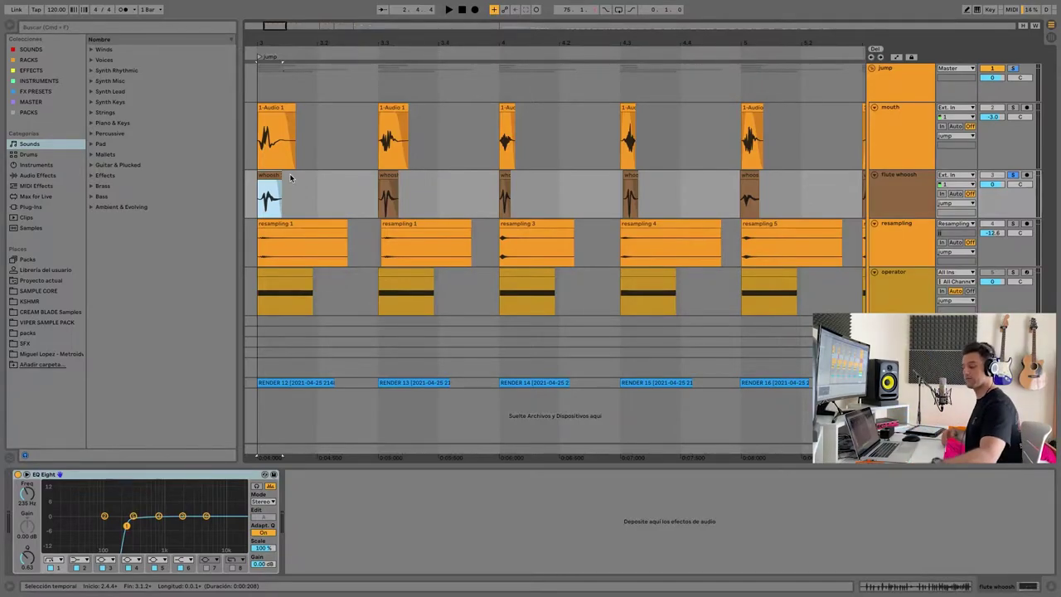
Open the first flute whoosh clip's sample view to inspect its source recording, and hide that view again
double_click(270, 175)
scroll(671, 494, "down", 10)
key("super+alt+l")
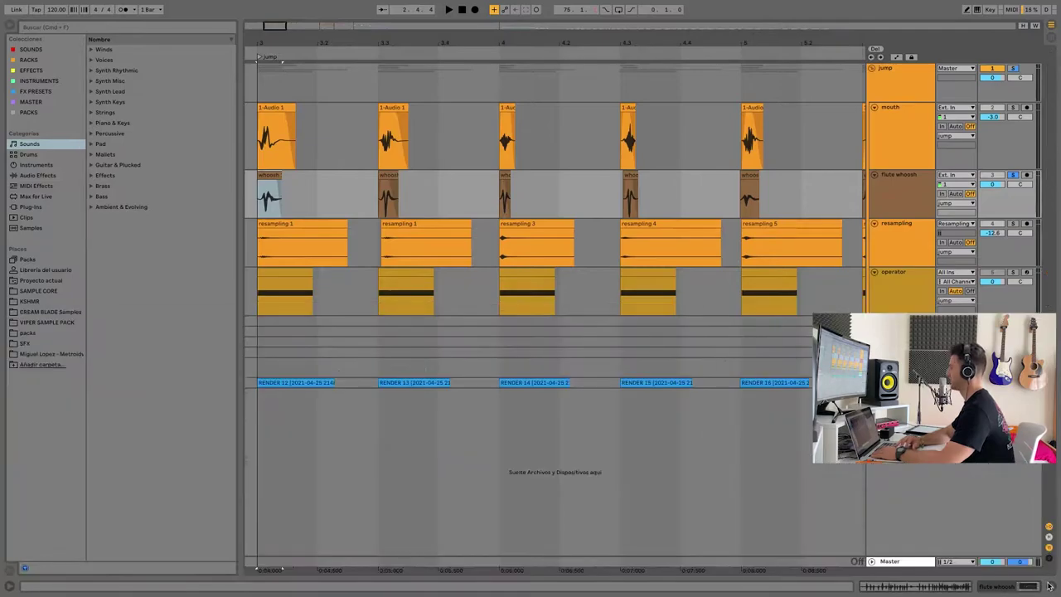
Play the soloed flute whoosh variations from the start of the jump section, and stop playback
scroll(732, 260, "left", 1)
scroll(733, 259, "left", 3)
key("space")
left_click(920, 193)
scroll(810, 217, "right", 2)
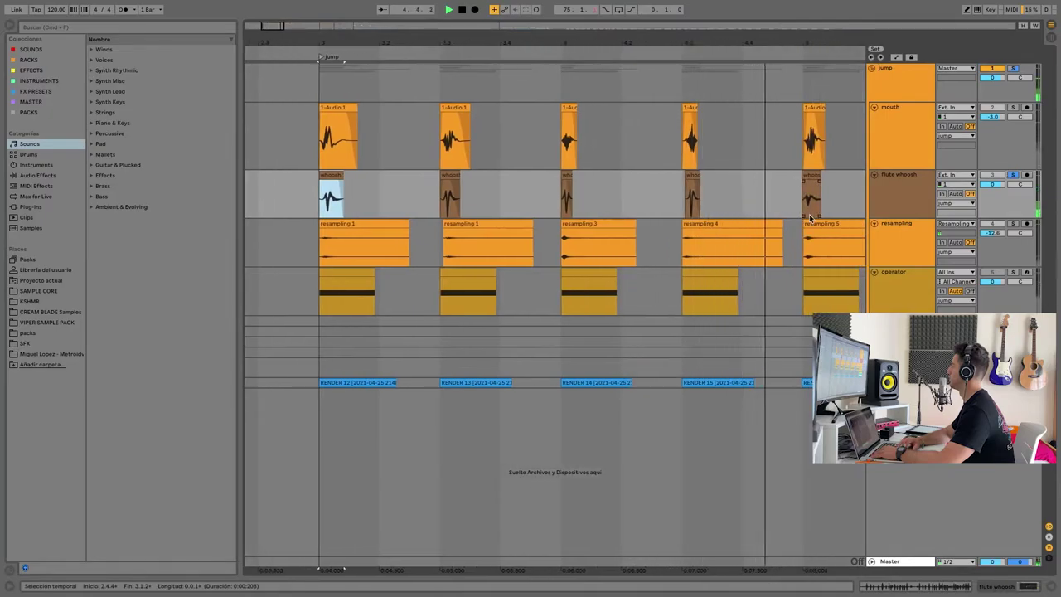
scroll(688, 213, "right", 2)
scroll(687, 212, "down", 3)
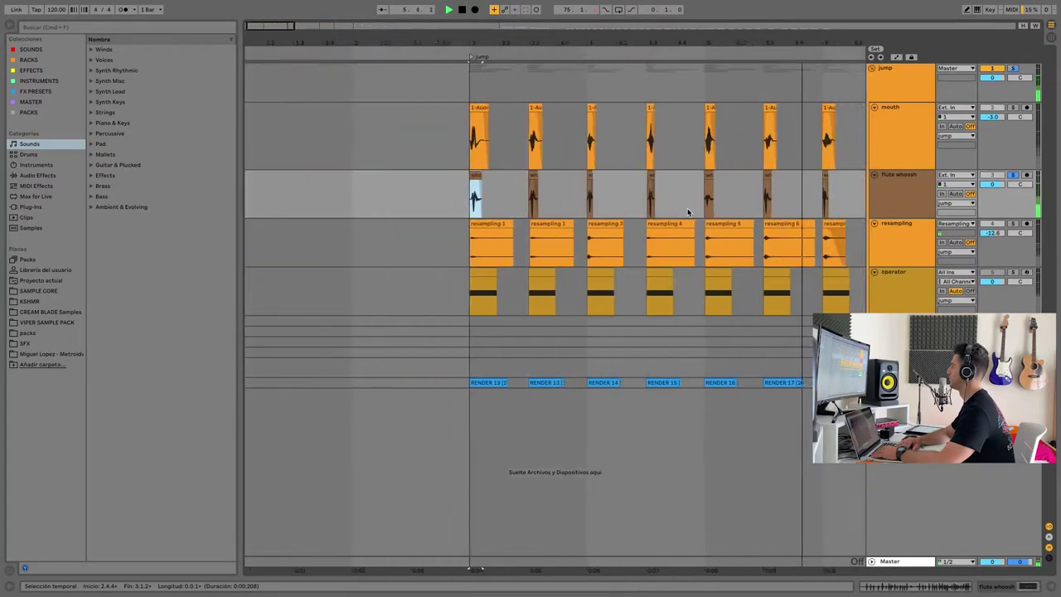
key("space")
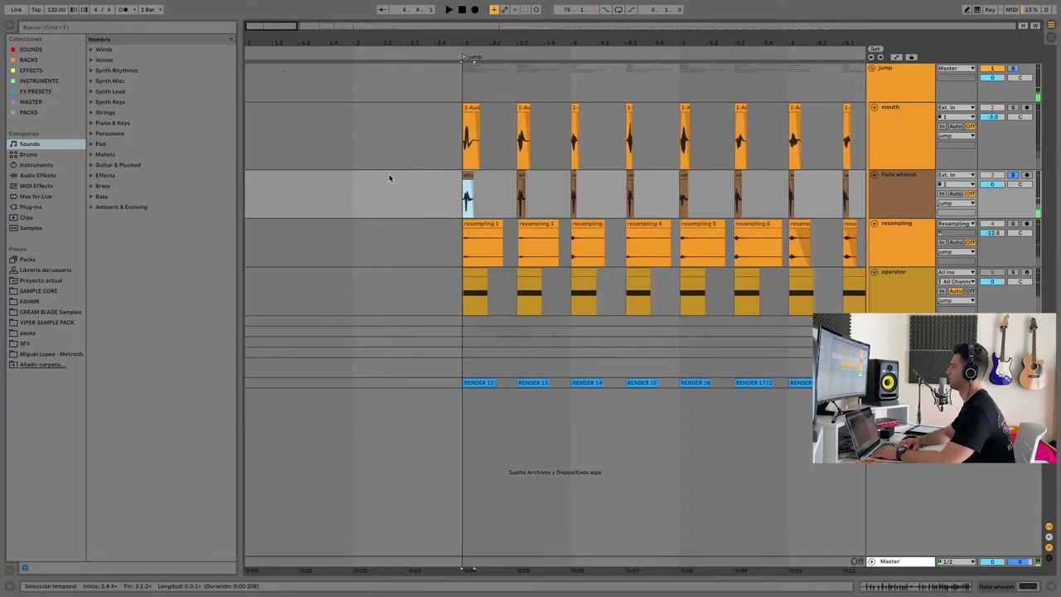
Compare the source waveforms of the first five flute whoosh clips in the clip view, and close it
left_click(467, 177)
double_click(466, 177)
scroll(477, 195, "down", 3)
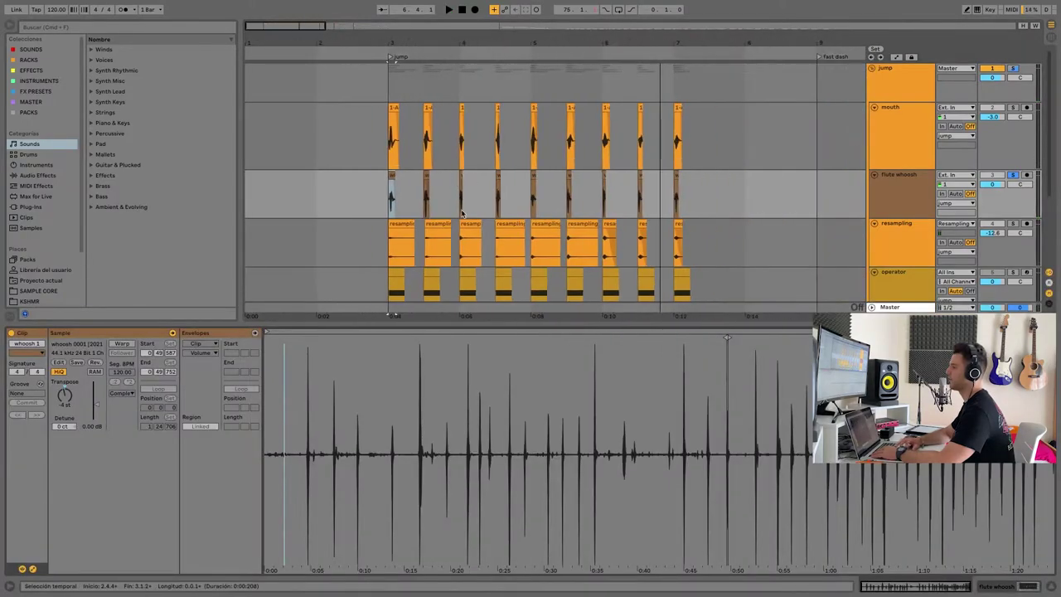
left_click(425, 176)
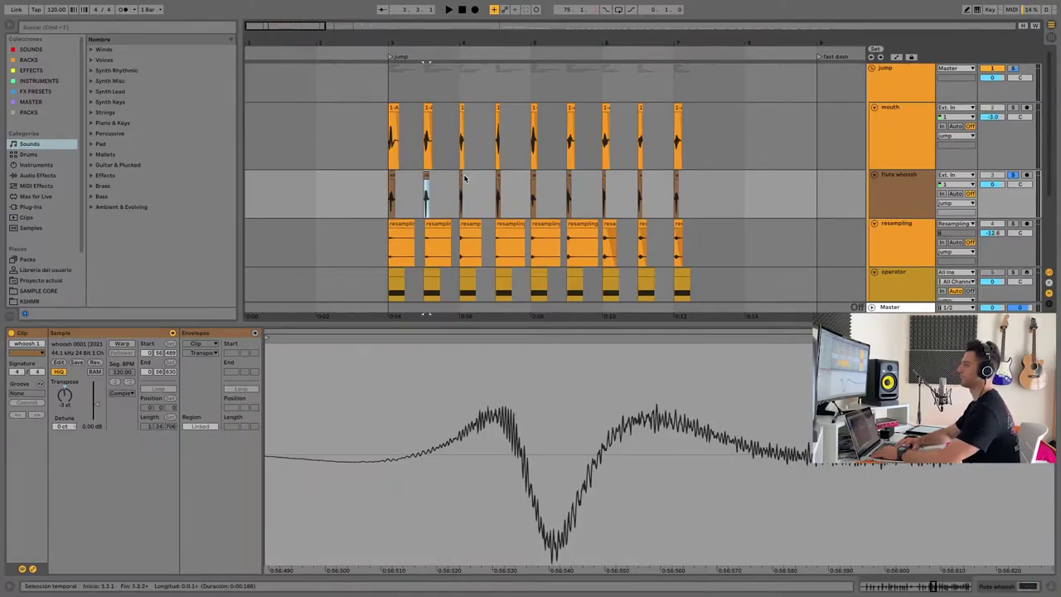
left_click(461, 176)
left_click(482, 181)
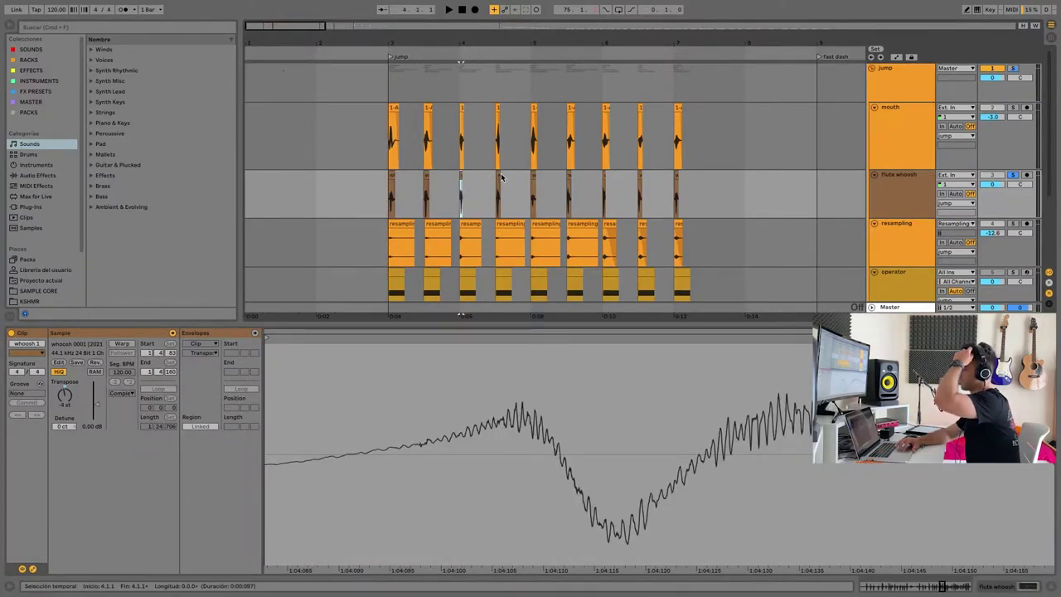
left_click(498, 176)
left_click(533, 178)
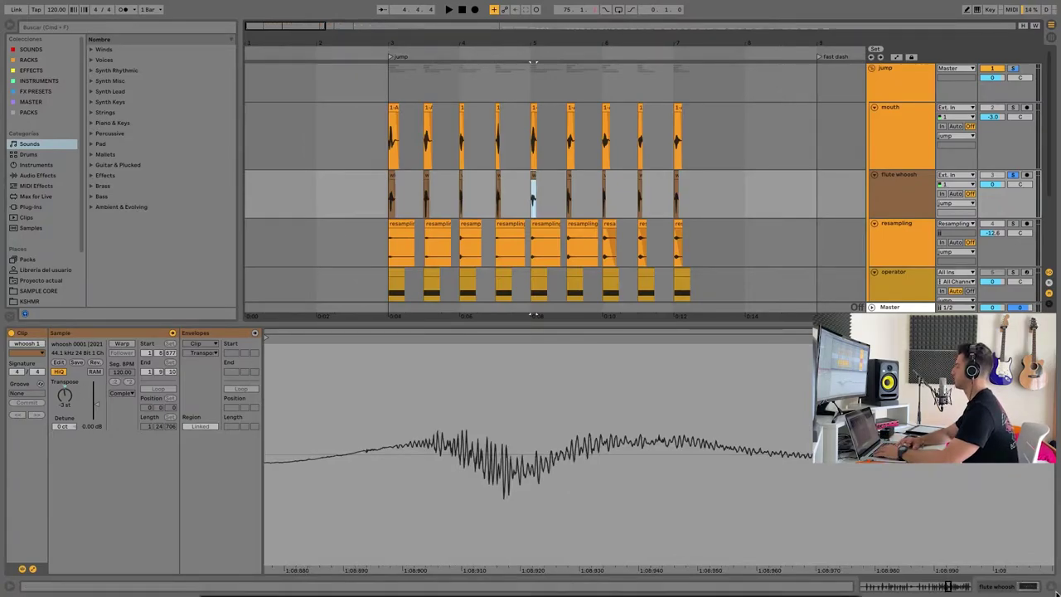
key("alt+super+l")
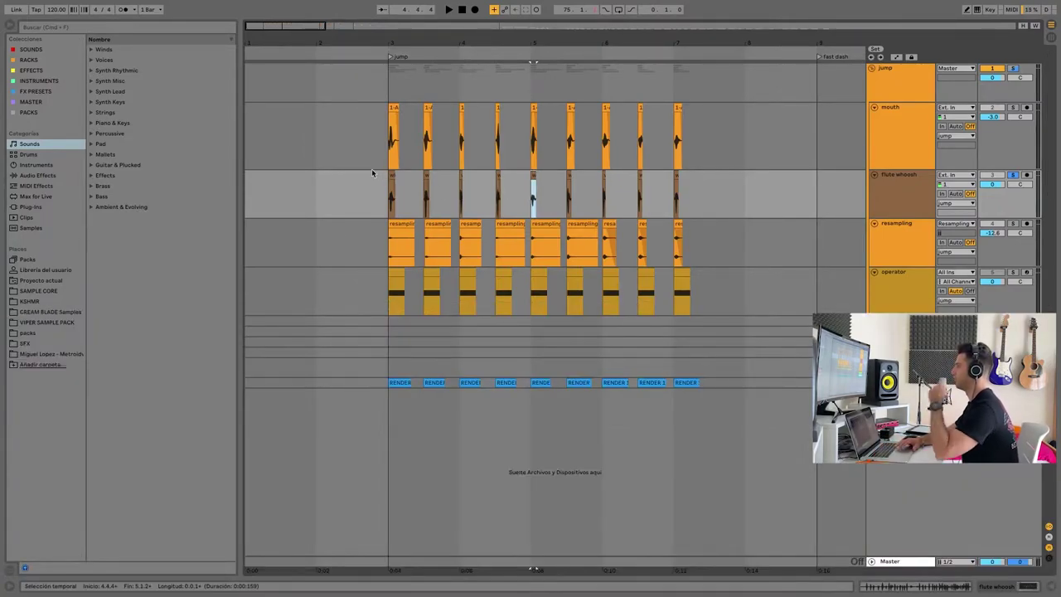
Show the flute whoosh track's device view and examine its EQ Eight low-cut curve
scroll(395, 205, "up", 3)
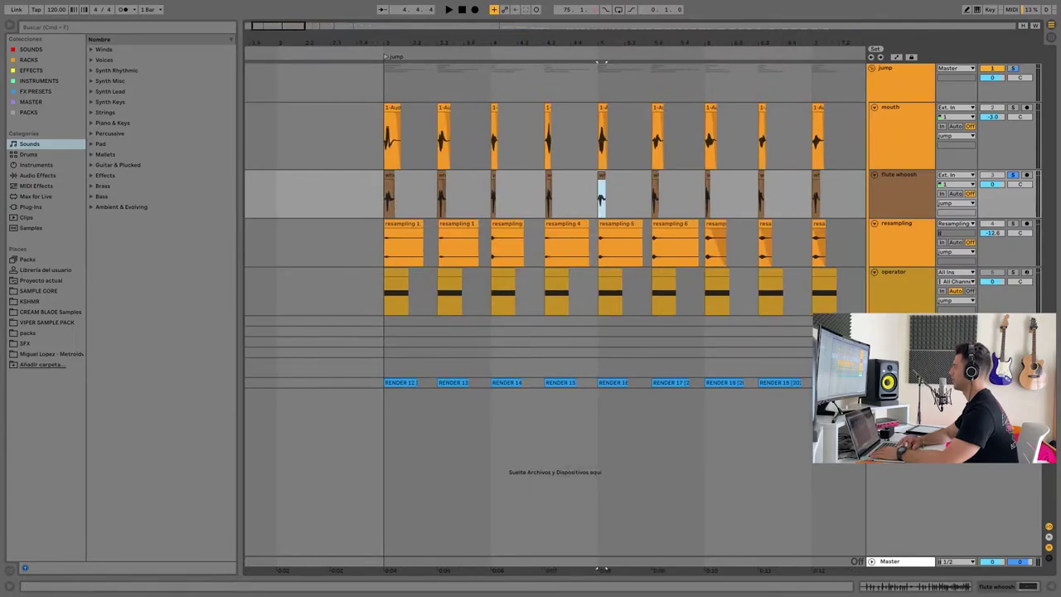
left_click(997, 586)
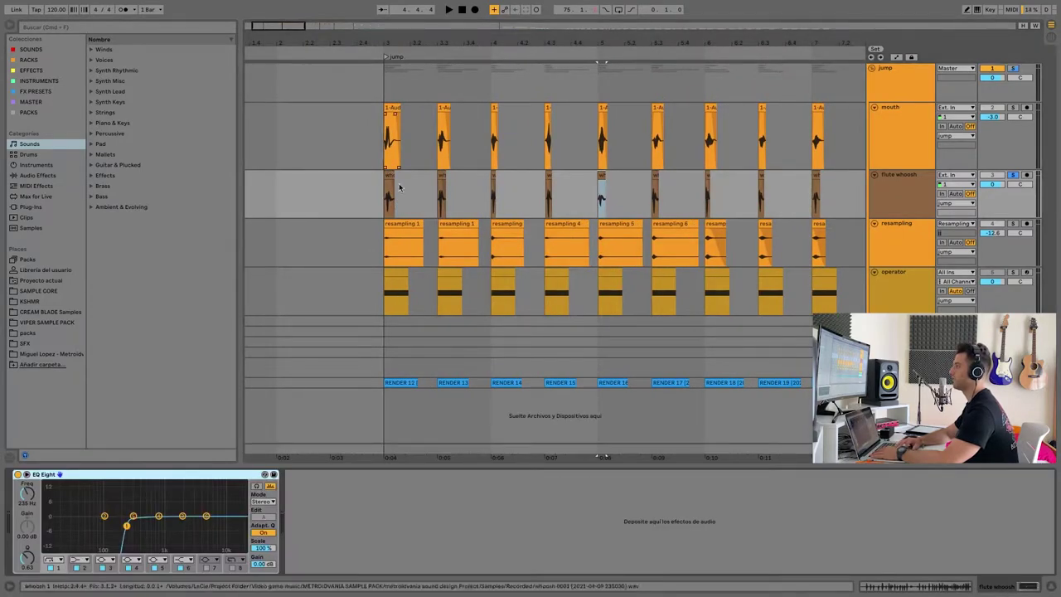
scroll(424, 201, "right", 3)
scroll(324, 188, "up", 5)
scroll(324, 188, "down", 3)
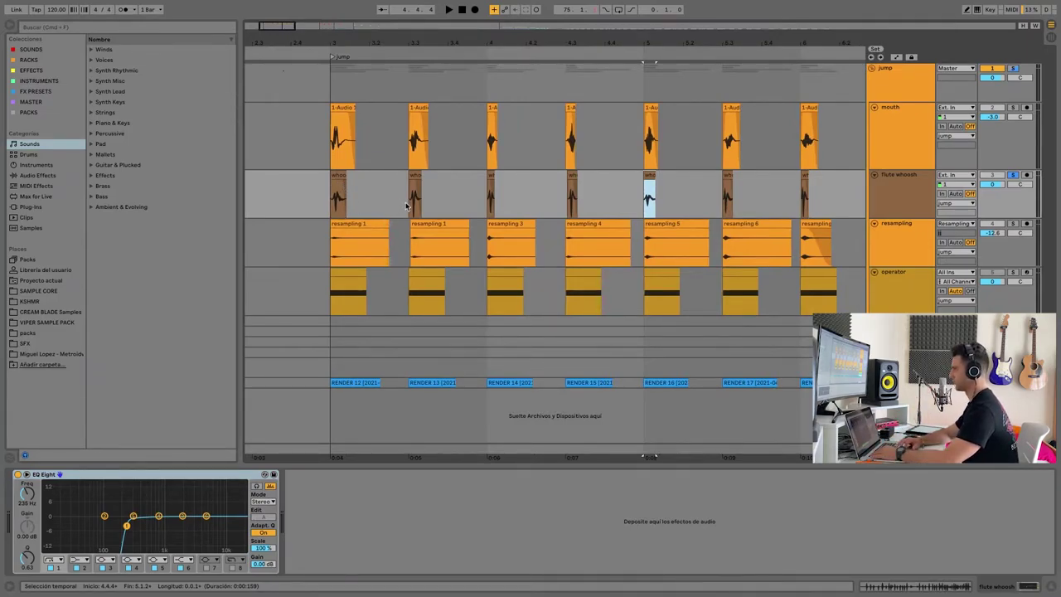
left_click(158, 474)
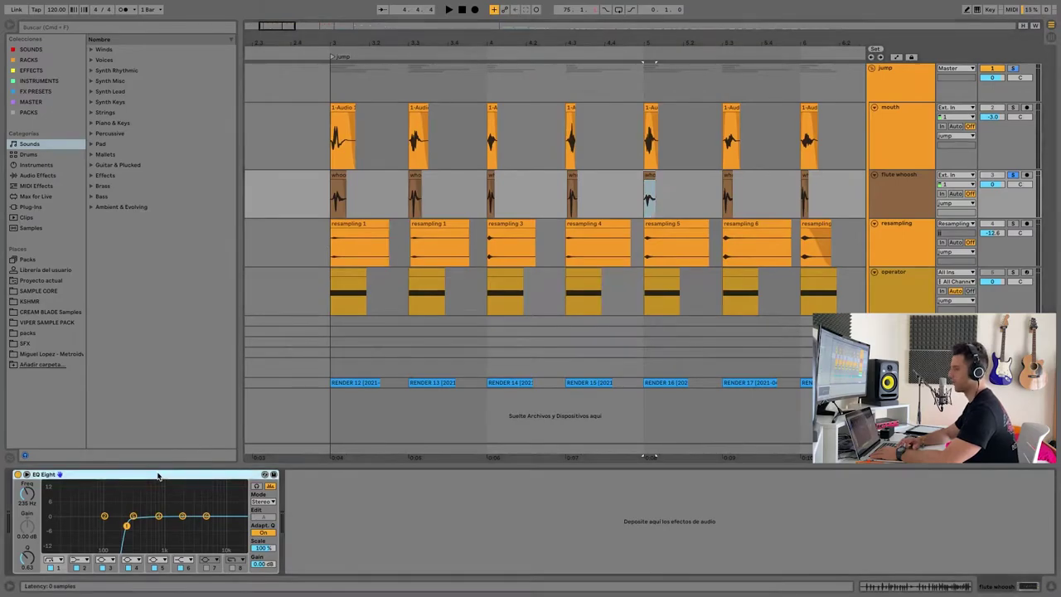
scroll(315, 214, "up", 2)
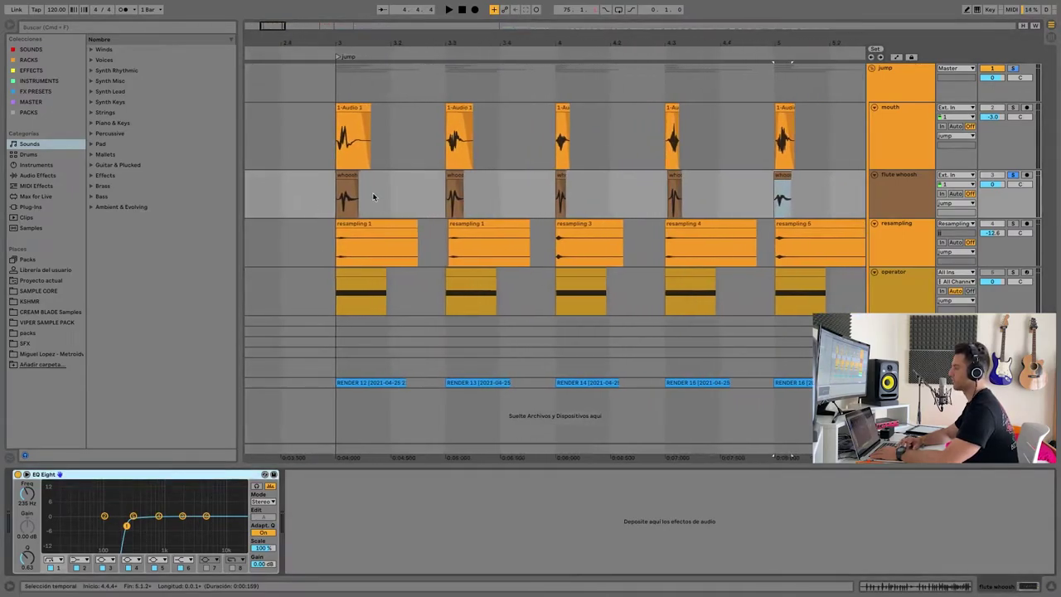
Solo the mouth track together with the flute whoosh and play both layers from just before bar 3
left_click(348, 196)
left_click(1012, 109)
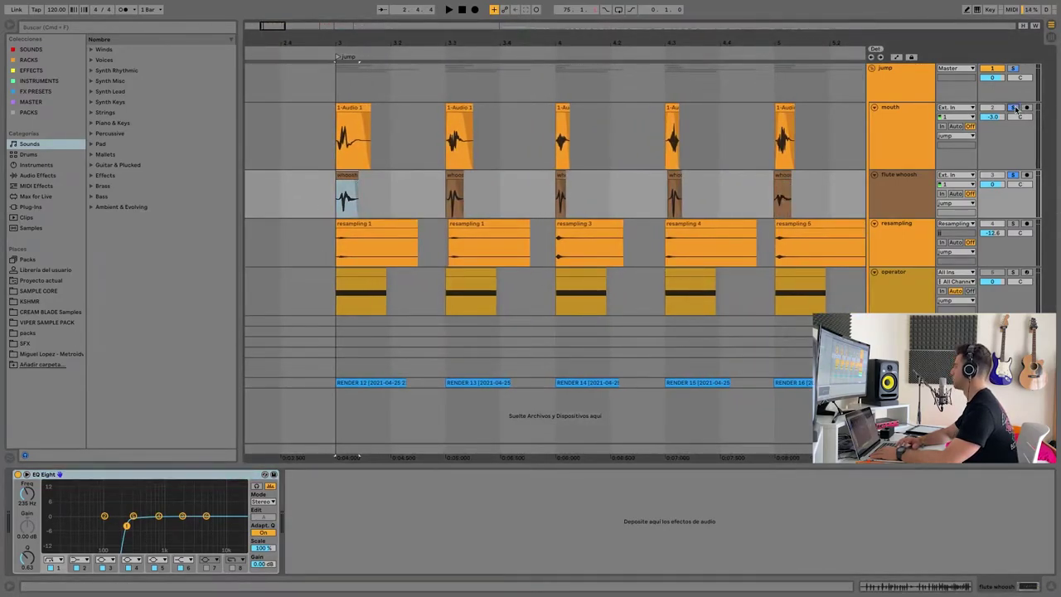
left_click(339, 107)
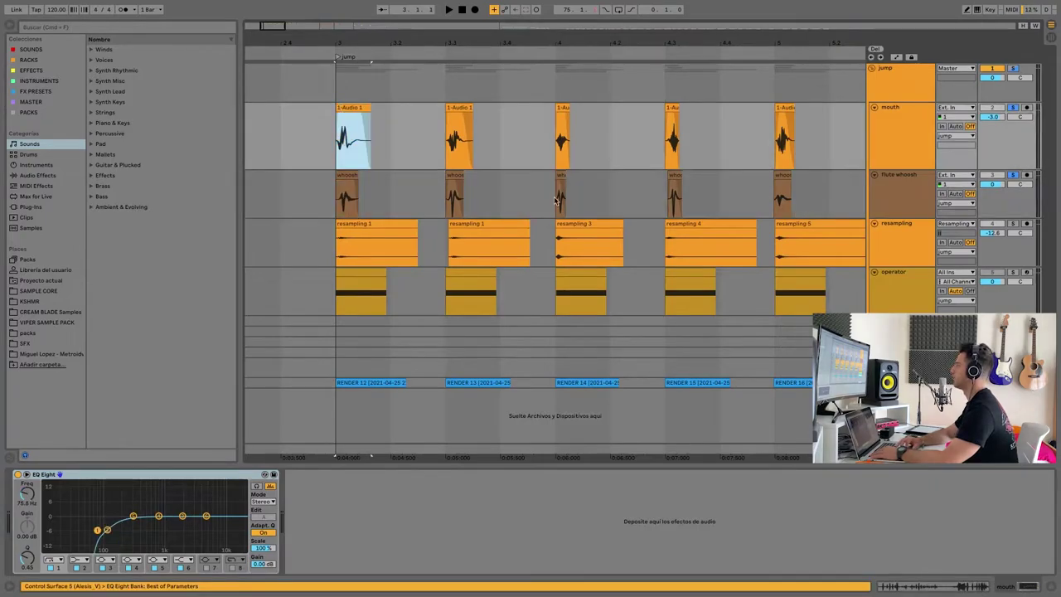
scroll(354, 189, "up", 2)
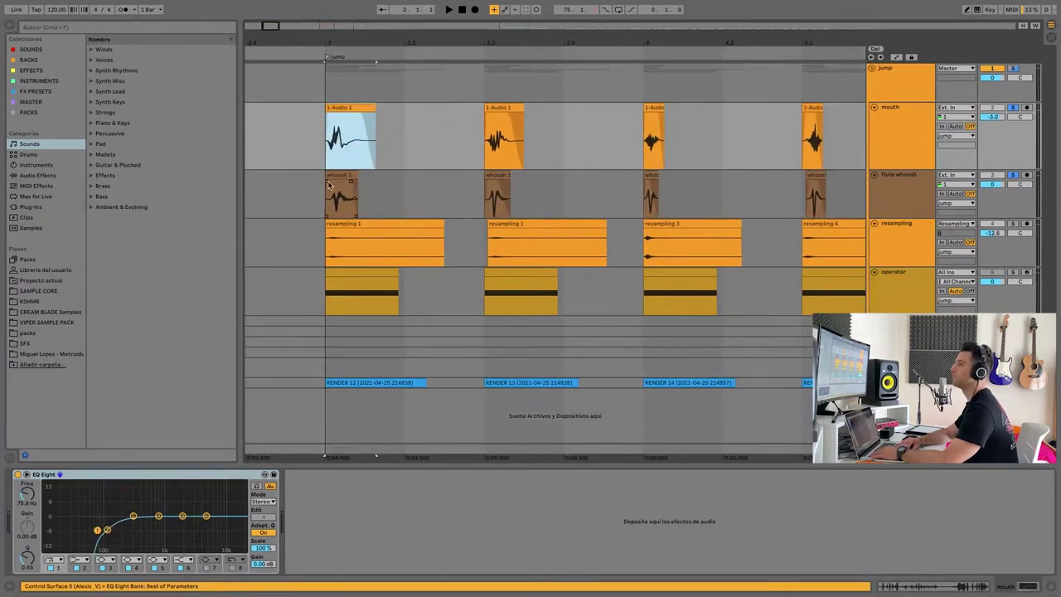
scroll(327, 186, "up", 2)
left_click(299, 179)
key("space")
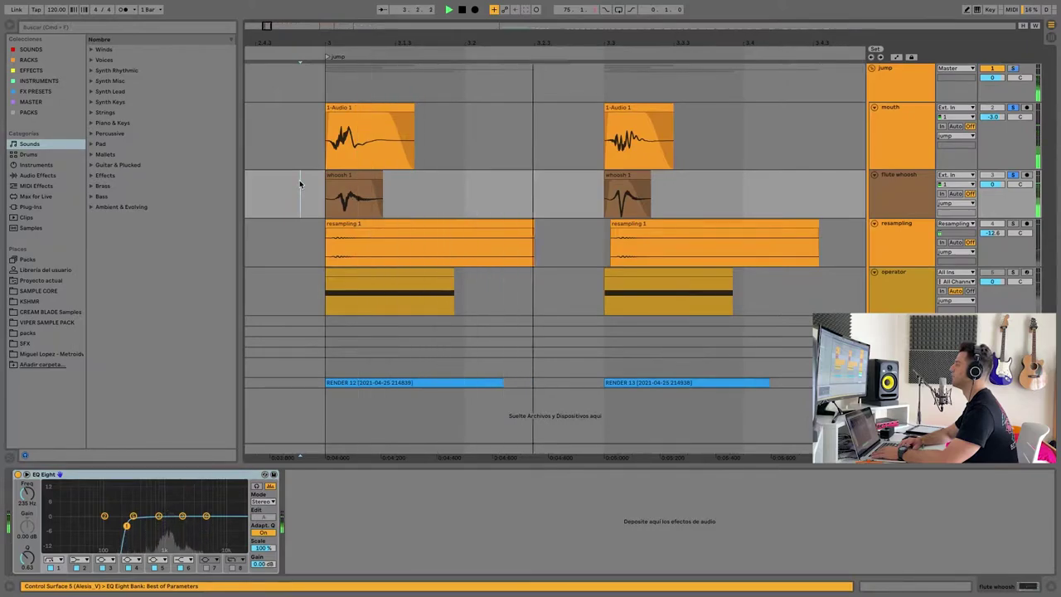
scroll(299, 180, "down", 2)
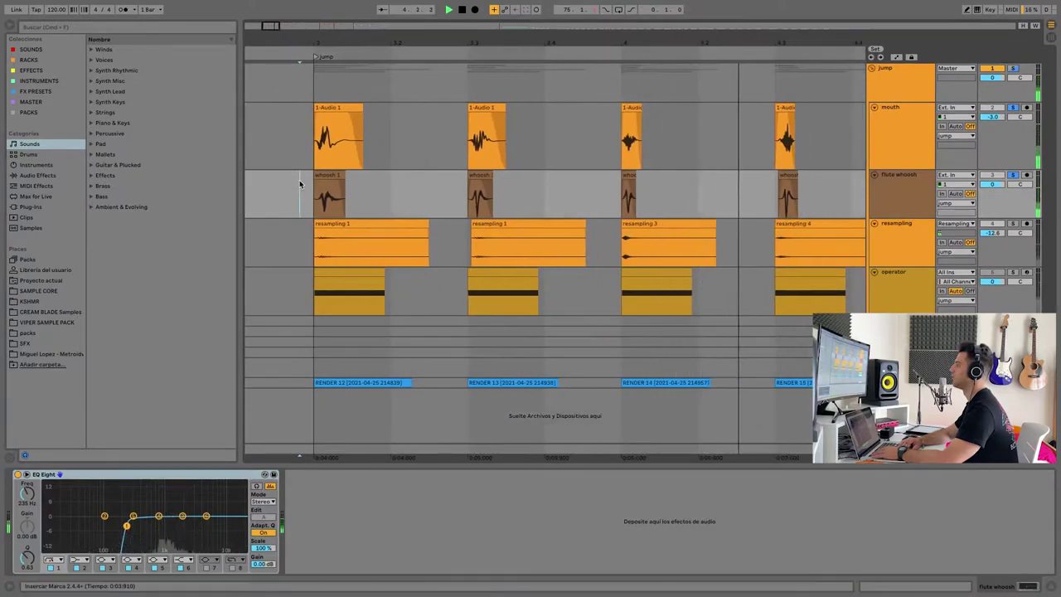
key("space")
Select the first resampling clip, and show the operator track's devices with Operator's oscillator B settings
left_click(356, 225)
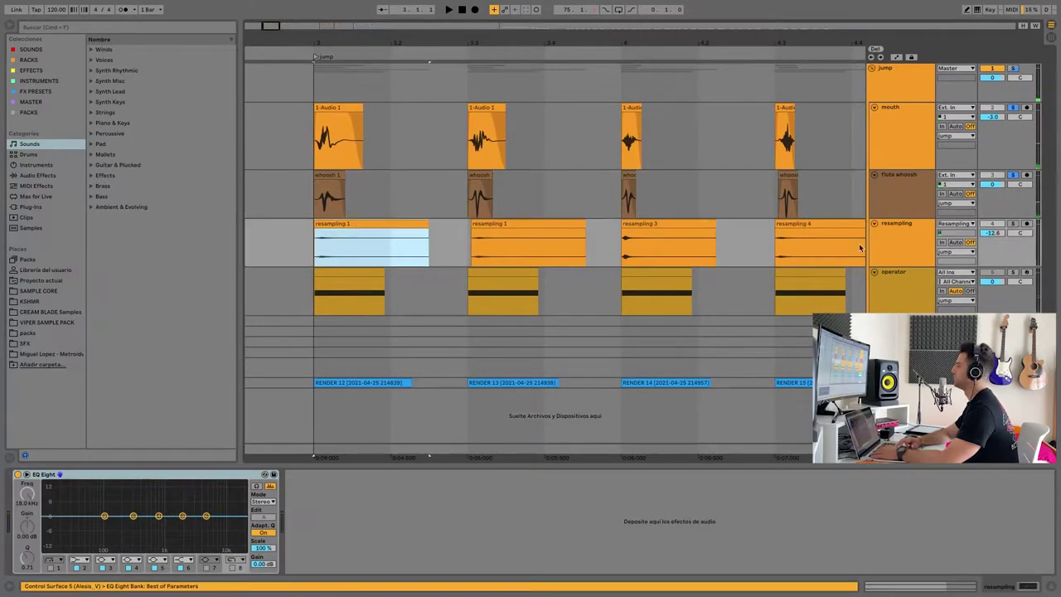
left_click(912, 303)
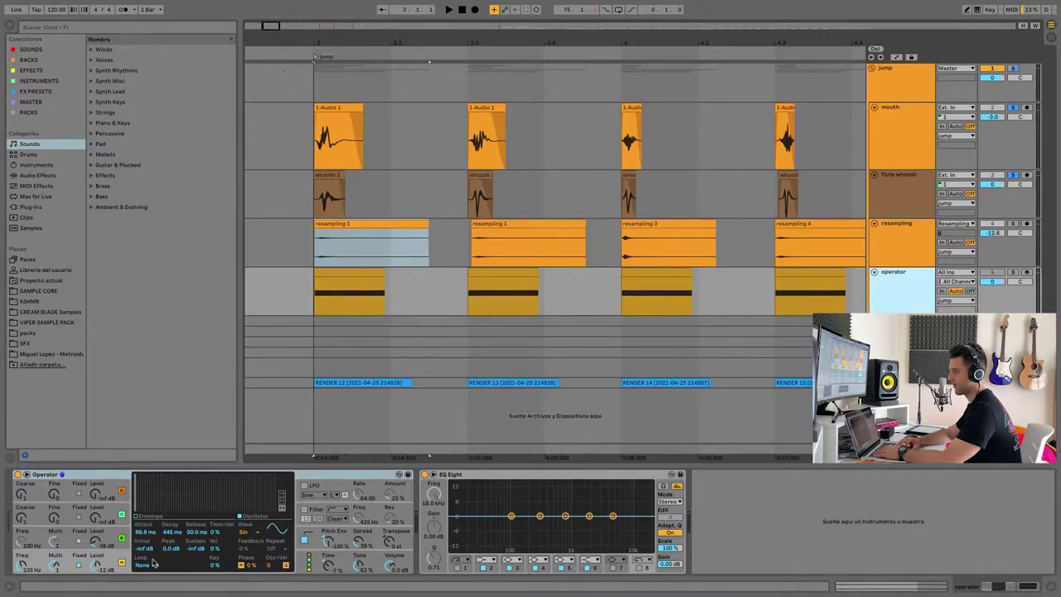
left_click(108, 539)
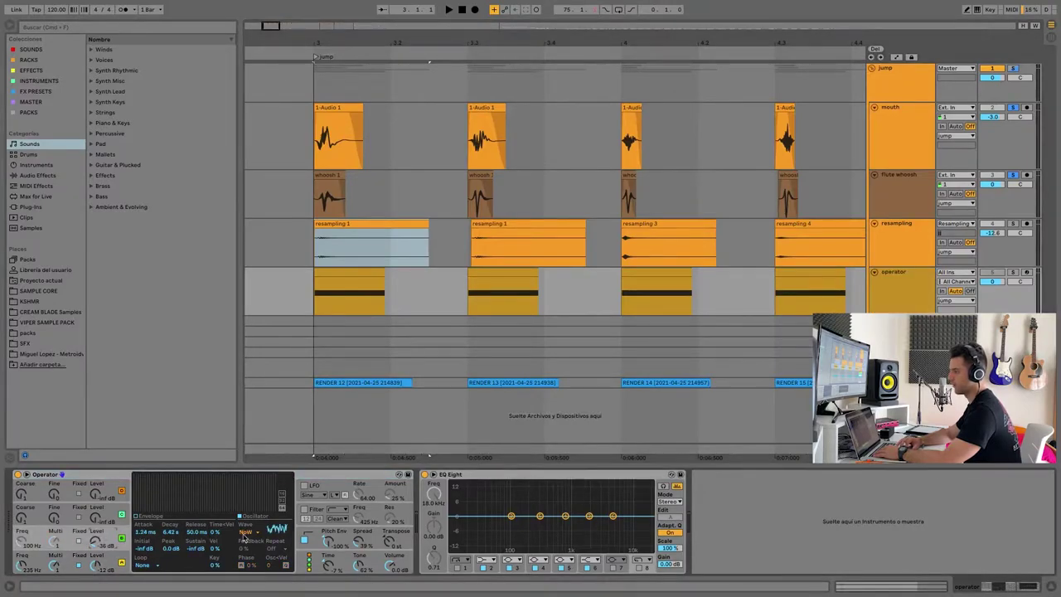
Examine Operator's oscillator A, pitch envelope and global settings on the operator track
left_click(108, 562)
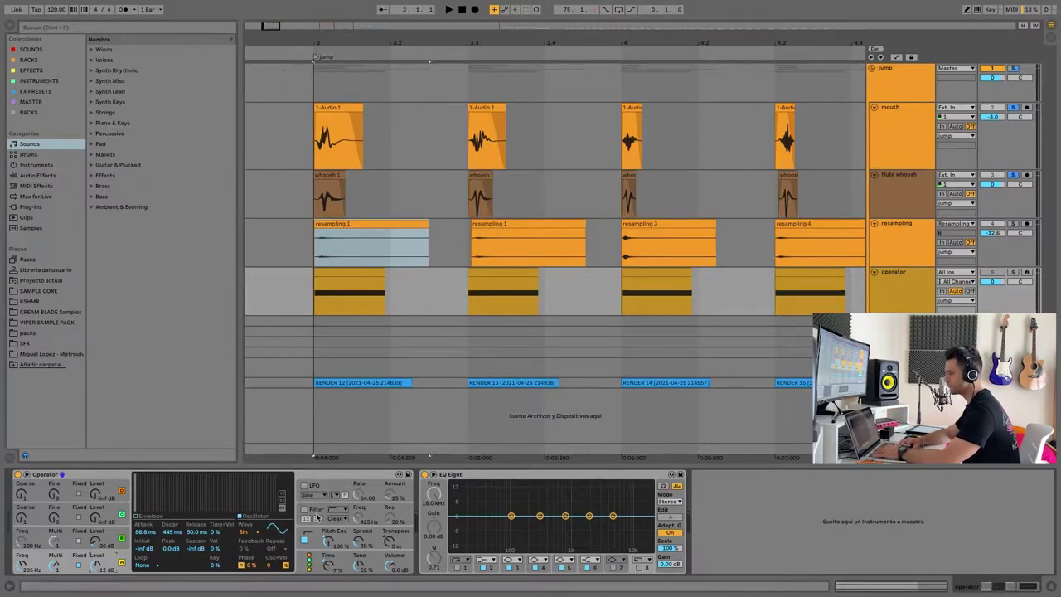
left_click(318, 543)
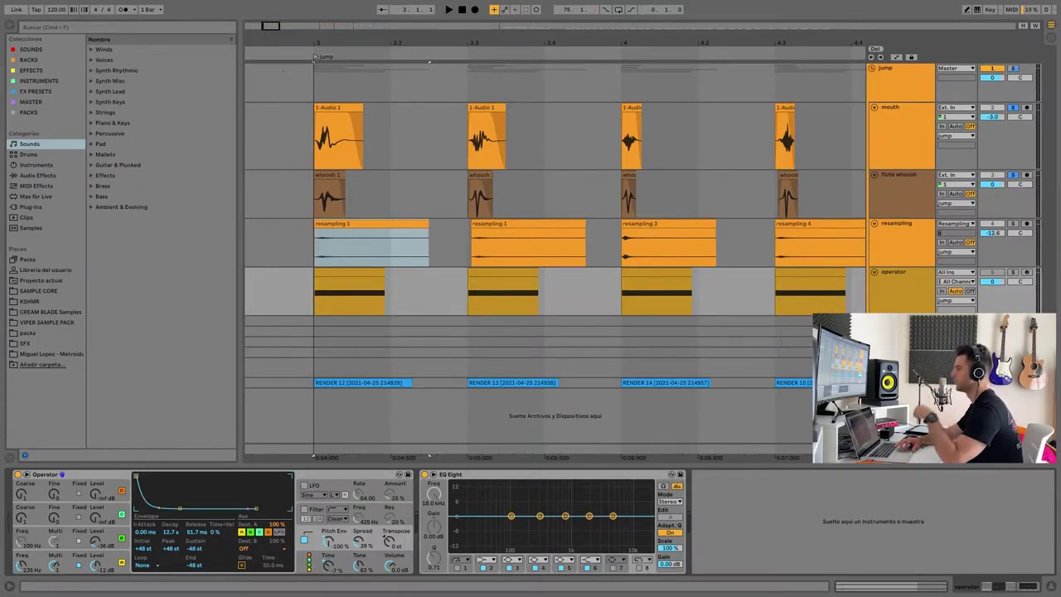
left_click(344, 571)
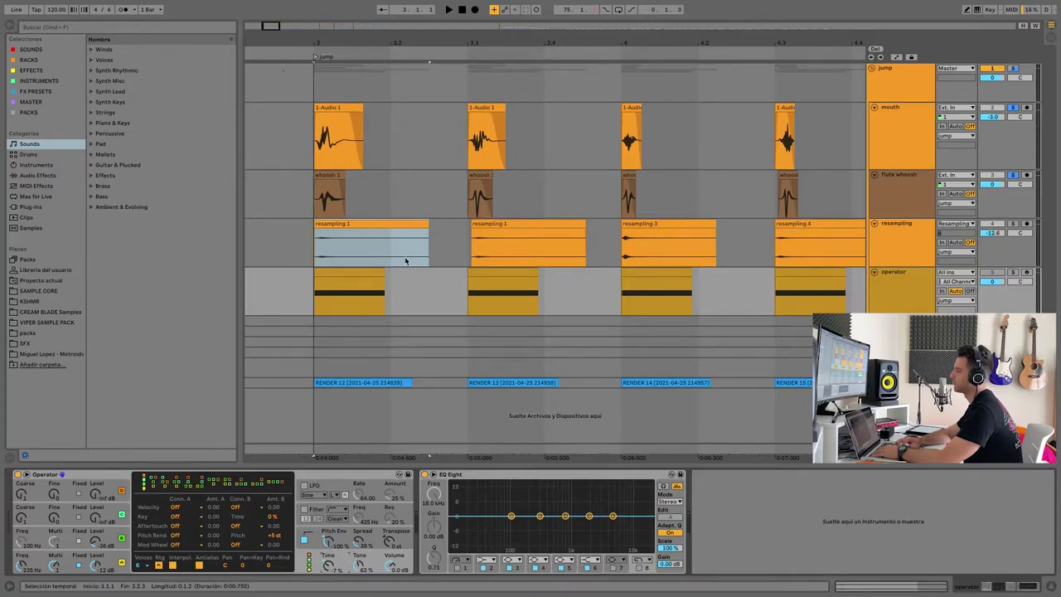
Solo only the resampling track and play its jump clips from bar 3
scroll(450, 221, "right", 1)
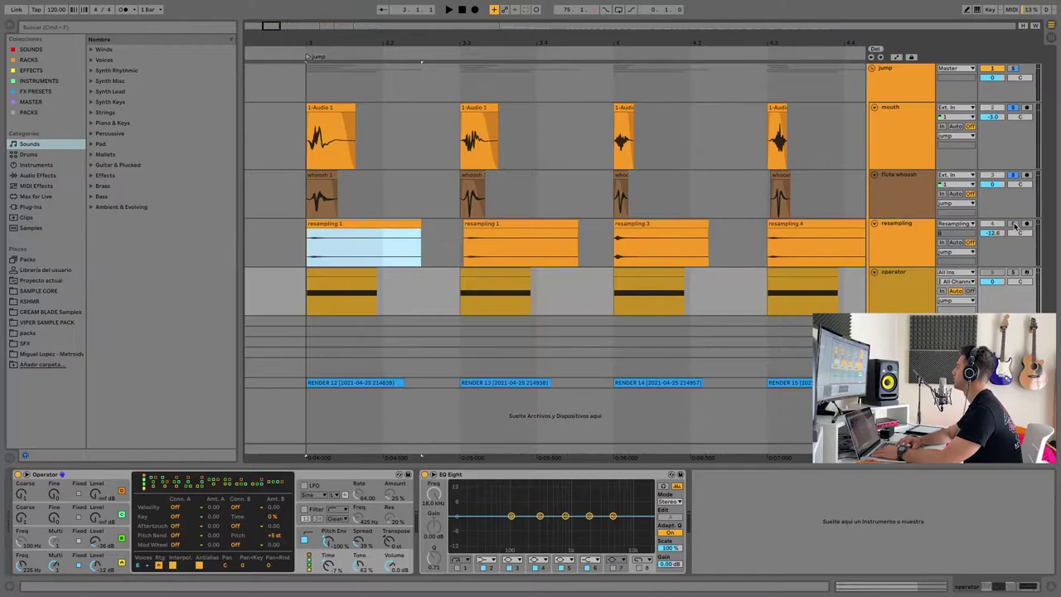
left_click(1013, 224)
key("space")
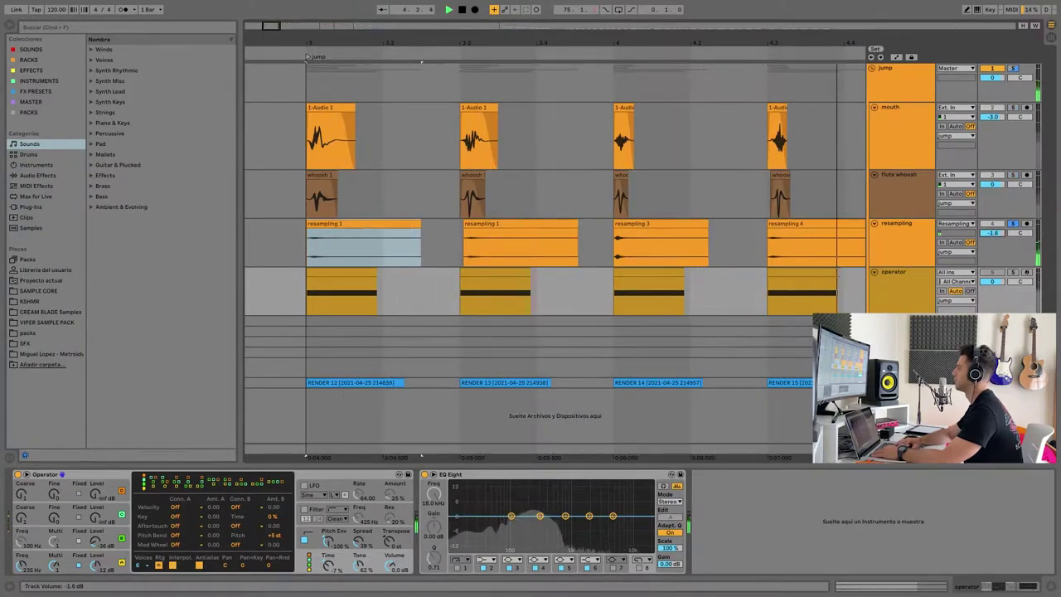
scroll(717, 267, "right", 5)
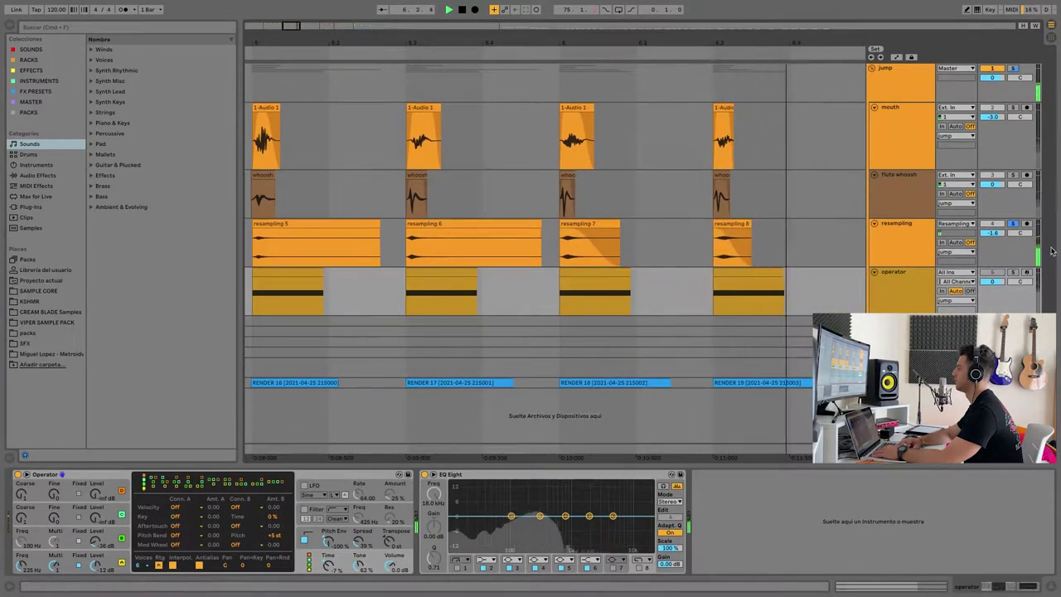
key("space")
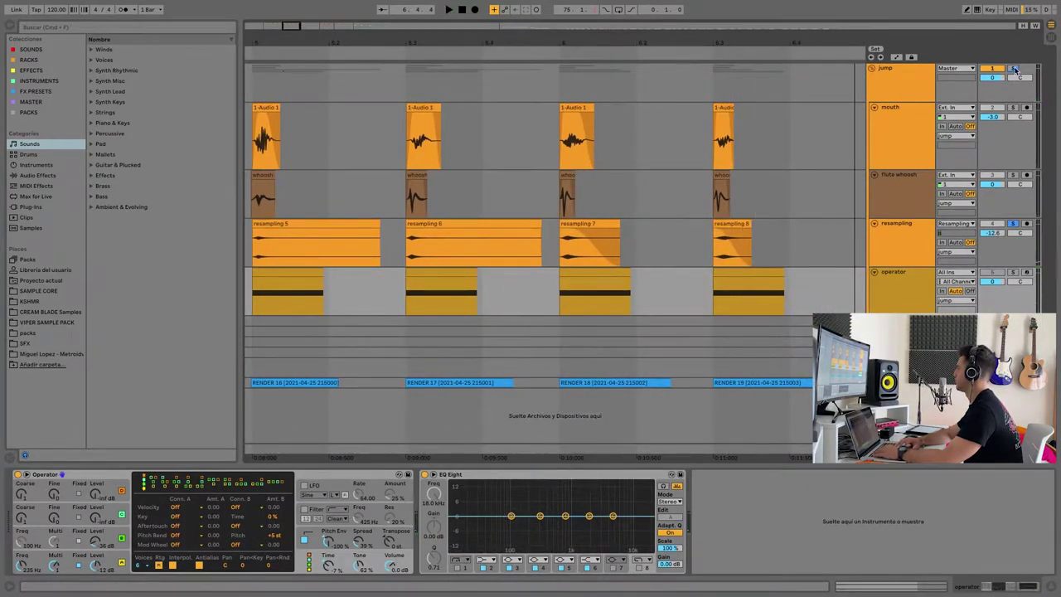
Take the resampling track out of solo, show the jump group's effect rack and switch the rack off
left_click(888, 246)
left_click(767, 251)
scroll(767, 252, "down", 3)
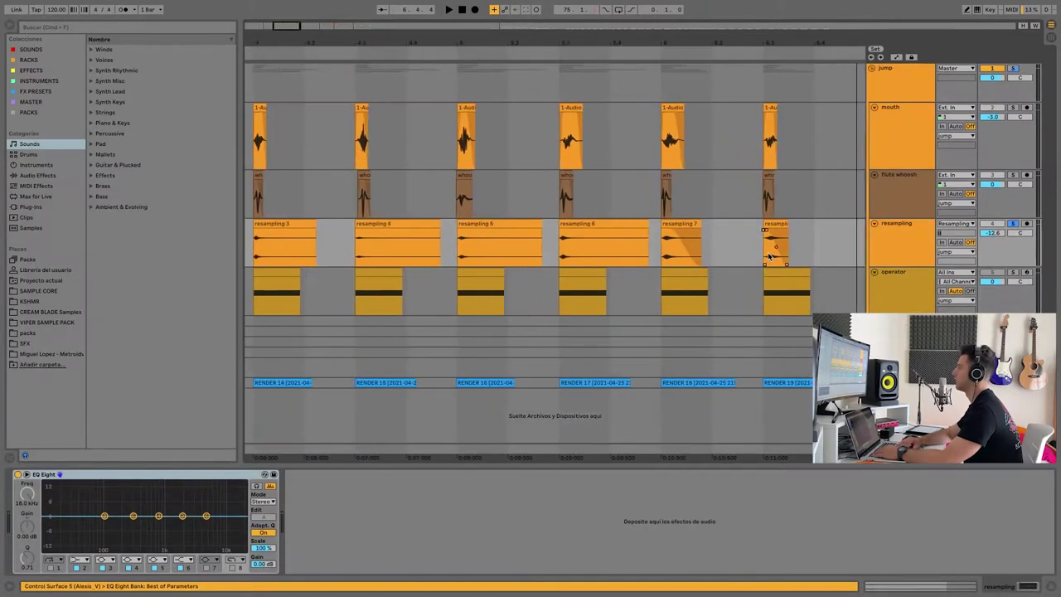
scroll(389, 166, "left", 3)
left_click(280, 137)
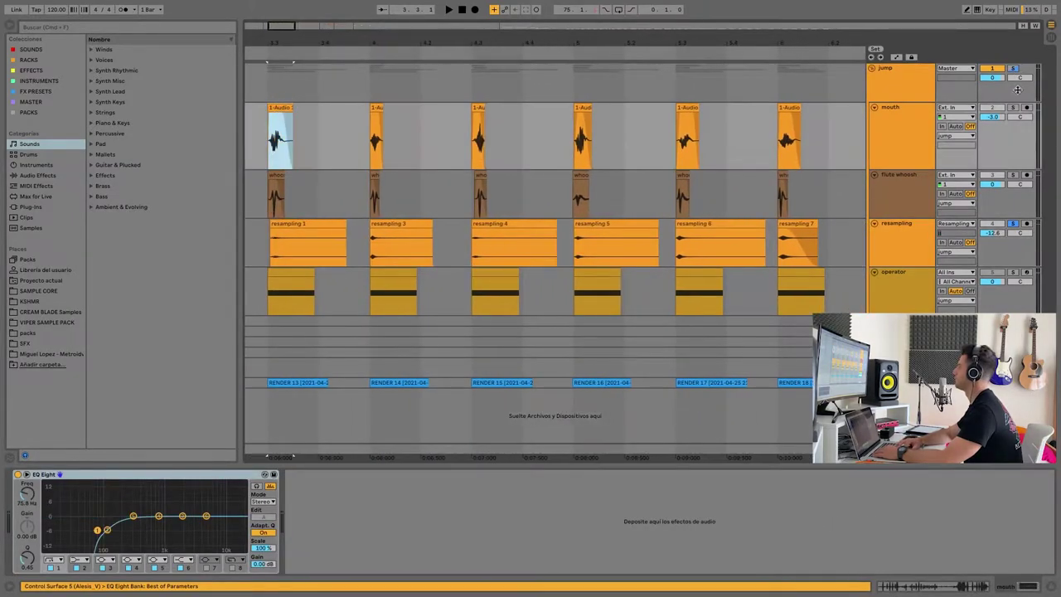
left_click(916, 73)
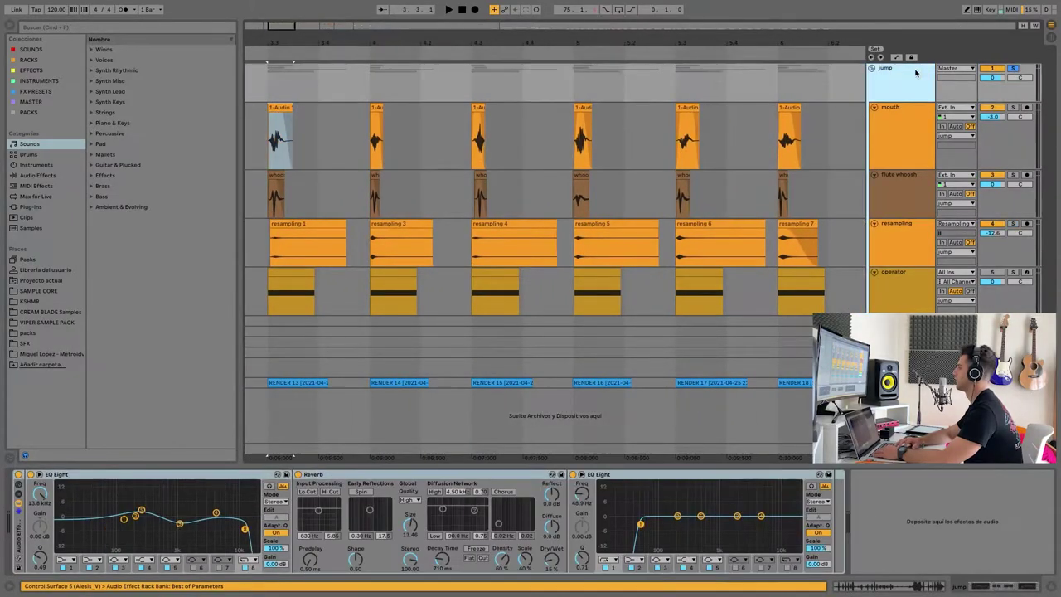
left_click(18, 475)
Play the combined jump layers from the second mouth clip at 3.3 without the group effects, and stop just before that clip
scroll(269, 97, "up", 5)
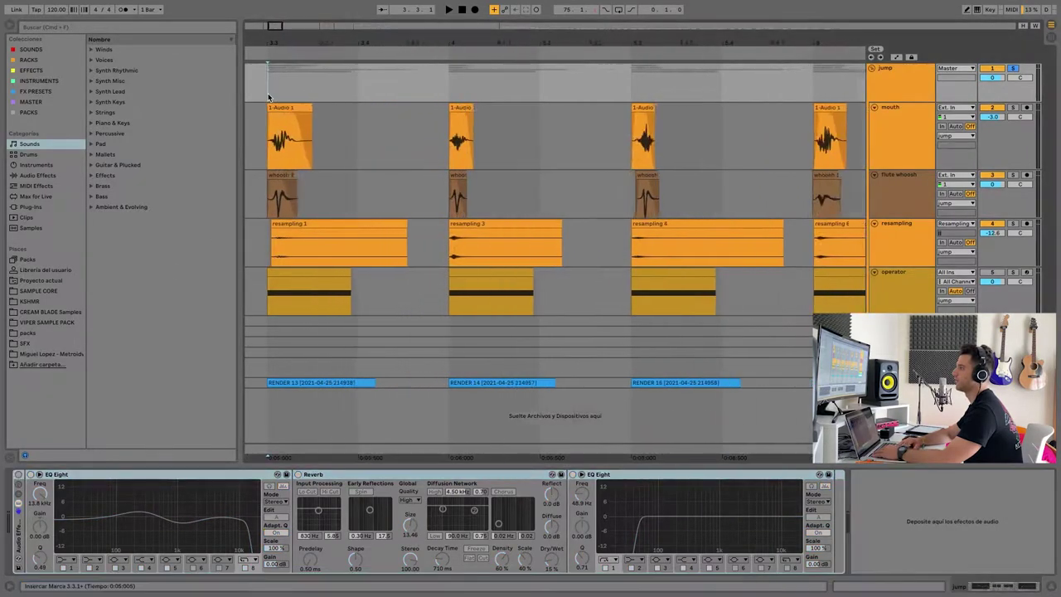
left_click(288, 108)
key("space")
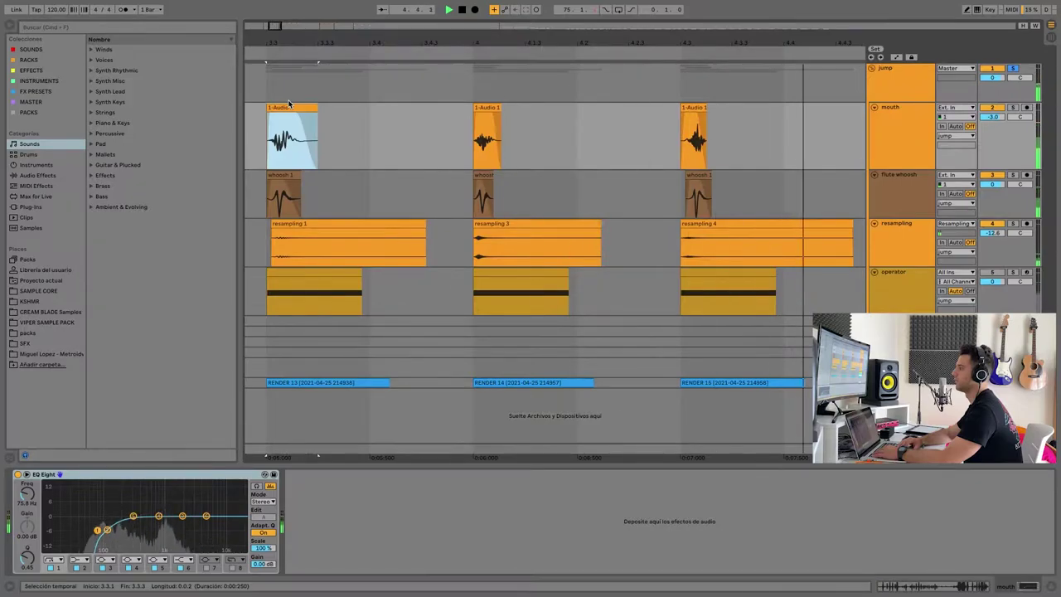
left_click(263, 86)
key("space")
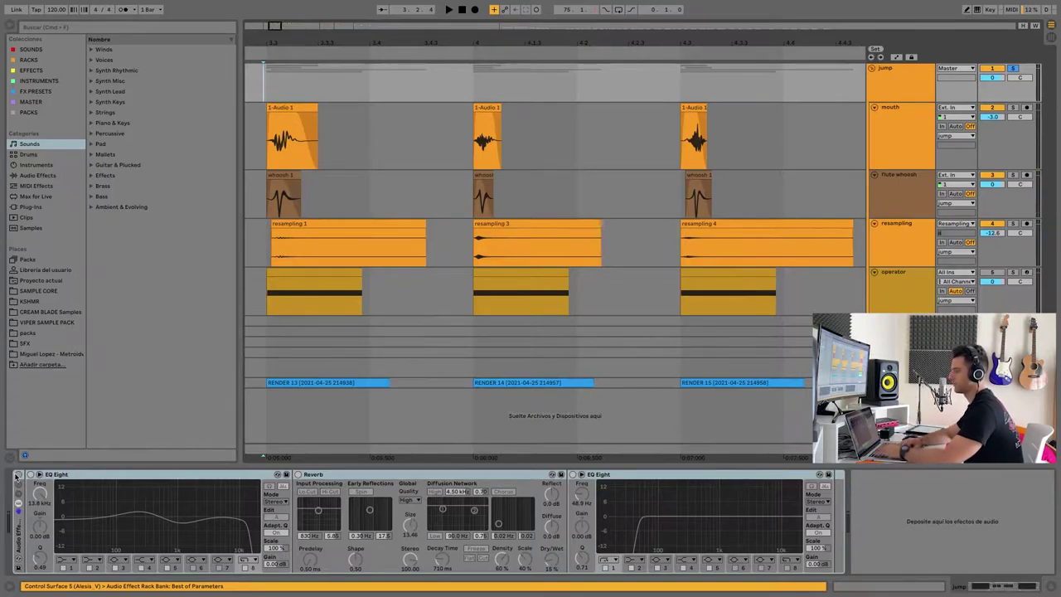
Switch the jump group's effect rack back on and play the layered jumps from just before 3.3
left_click(15, 477)
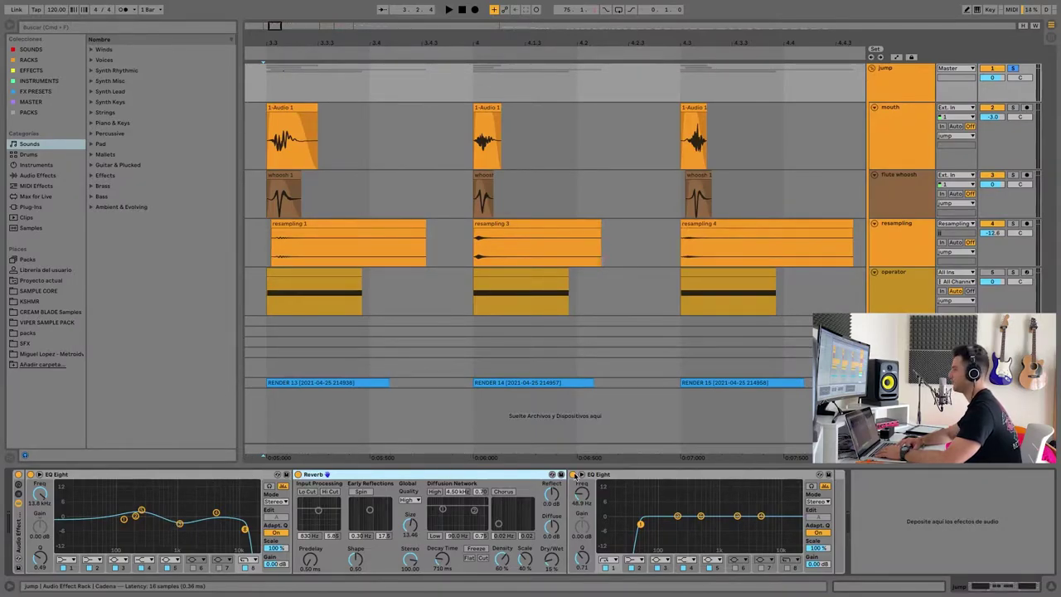
scroll(246, 88, "left", 1)
scroll(293, 97, "up", 3)
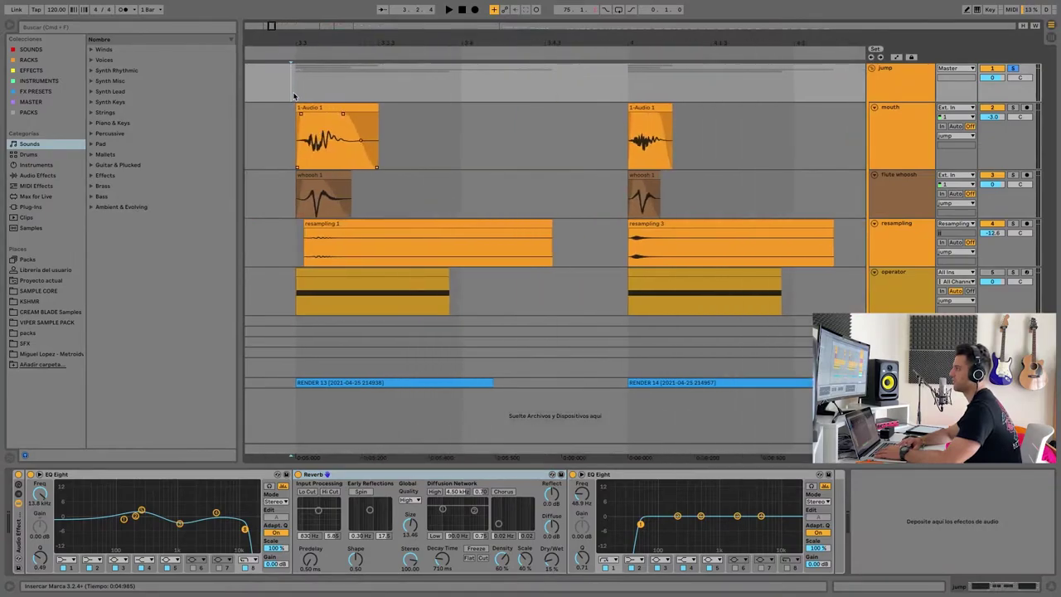
scroll(538, 184, "left", 1)
key("space")
scroll(537, 184, "down", 3)
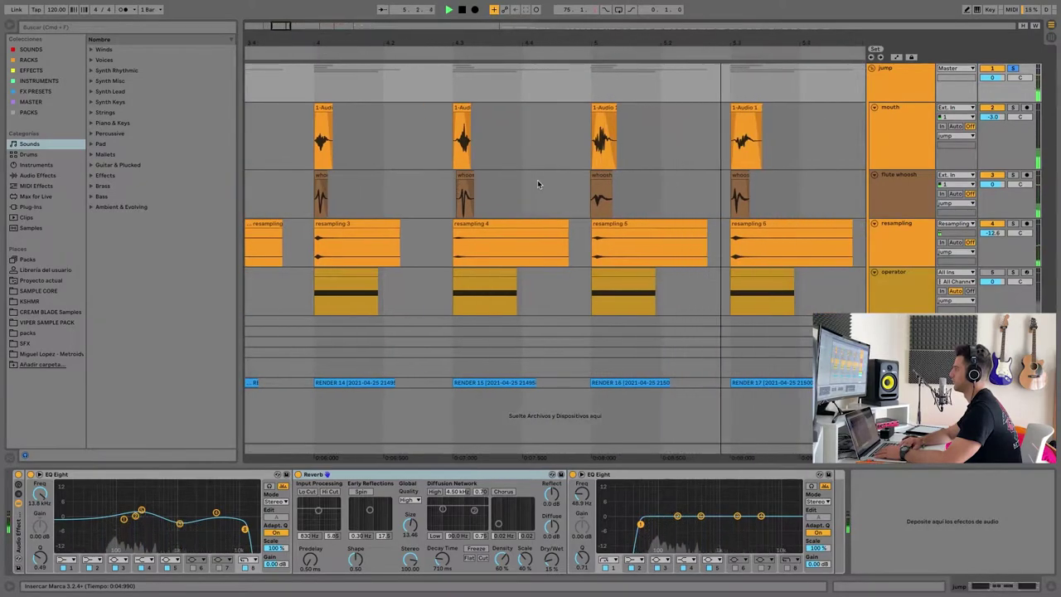
scroll(537, 184, "down", 3)
key("space")
scroll(537, 183, "down", 3)
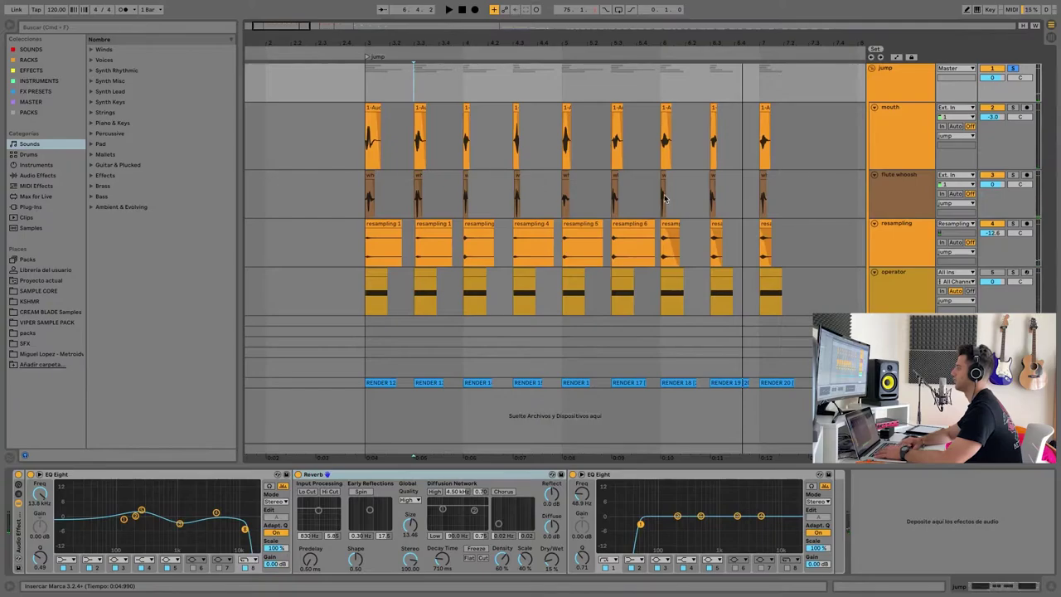
Fold the jump group and take it out of solo
scroll(664, 198, "right", 1)
left_click(891, 87)
key("u")
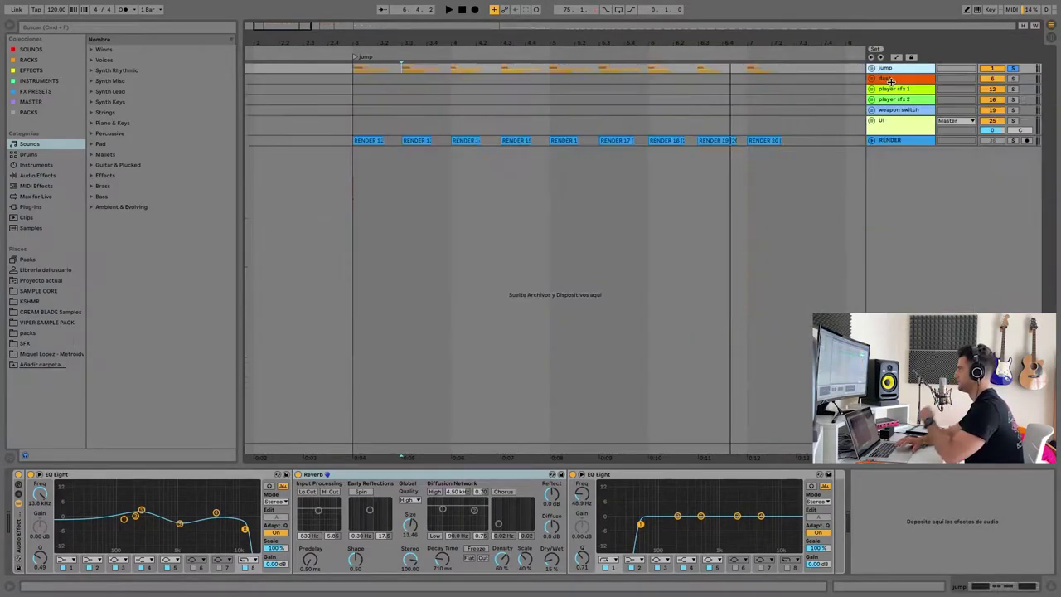
left_click(1012, 68)
Solo the dash group, place the insertion point just before the fast dash marker, and unfold the group's tracks
scroll(469, 158, "right", 6)
scroll(469, 160, "right", 1)
left_click(470, 79)
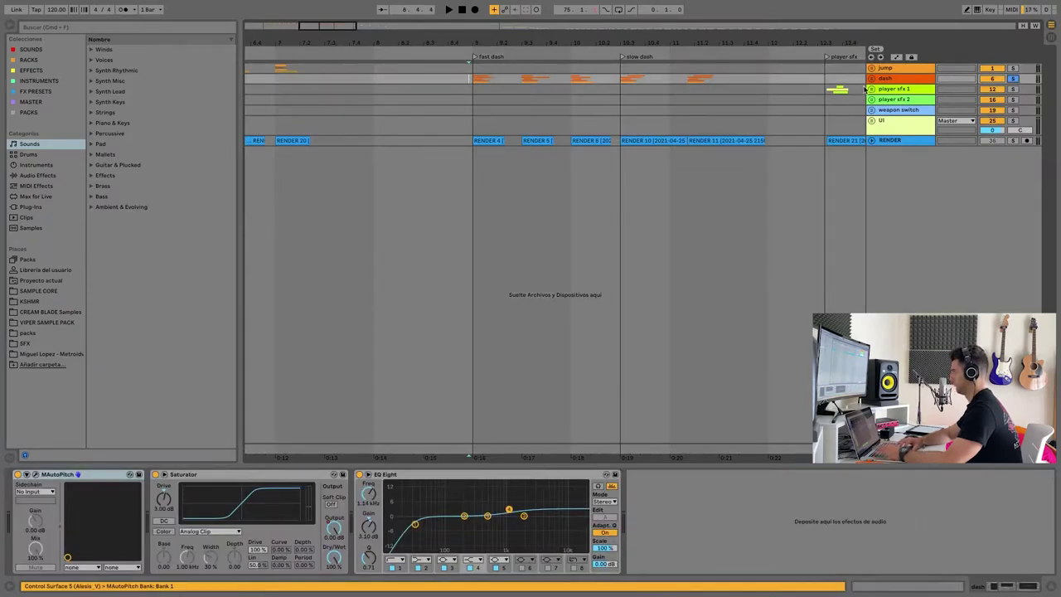
left_click(893, 78)
key("Right")
scroll(529, 177, "up", 4)
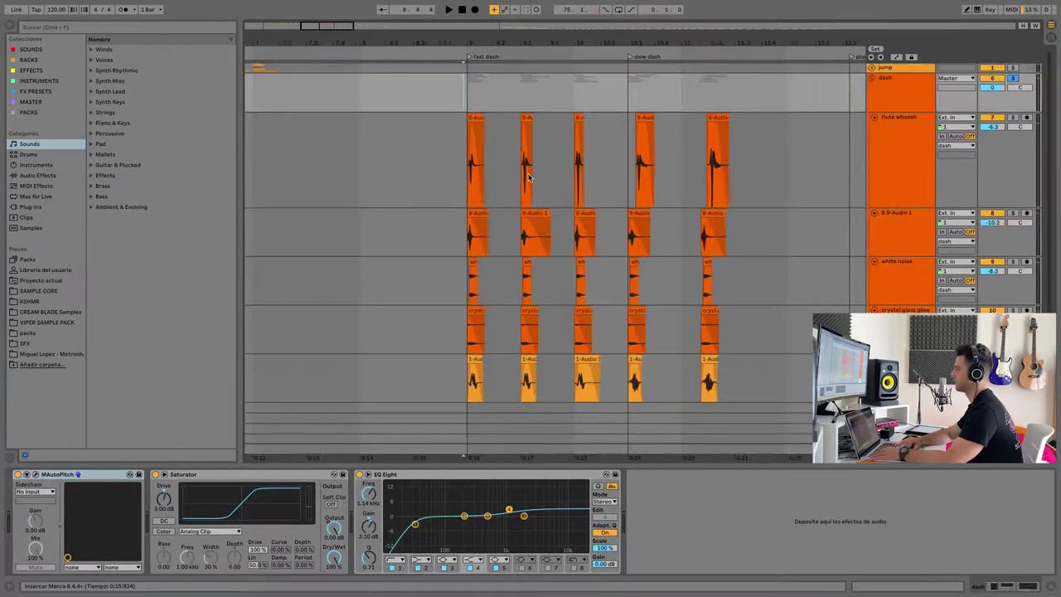
scroll(528, 177, "right", 2)
scroll(529, 177, "down", 1)
scroll(528, 176, "up", 2)
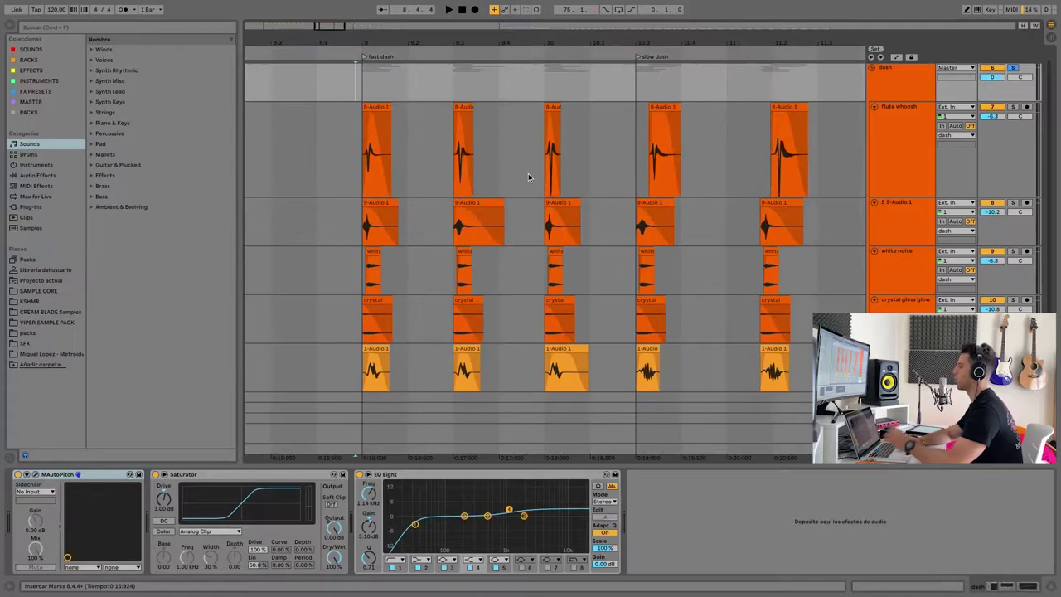
Show the 8 9-Audio 1 track's devices, and solo the dash group's flute whoosh track
left_click(372, 203)
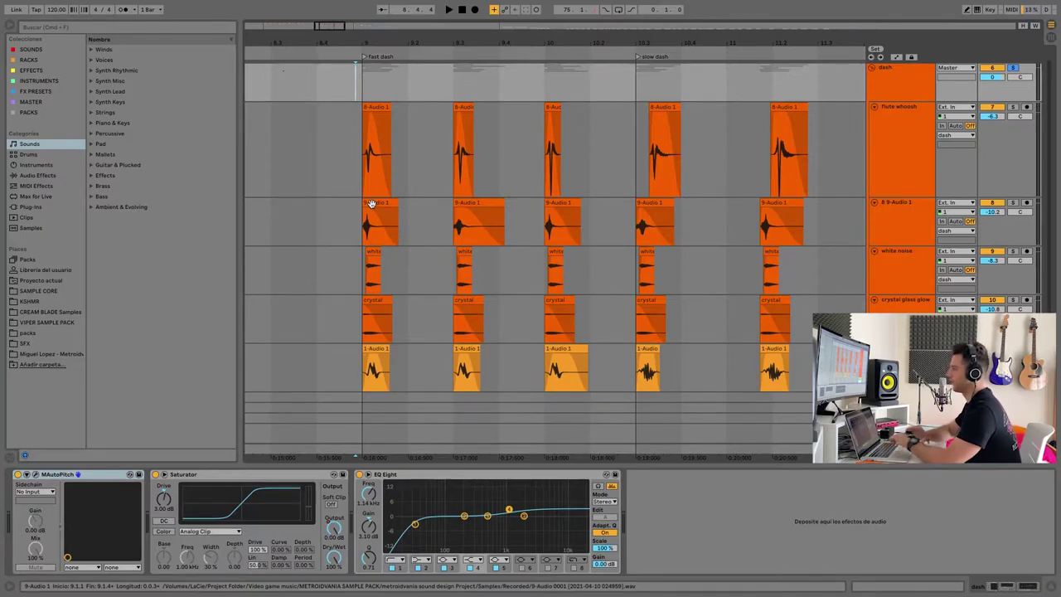
left_click(372, 203)
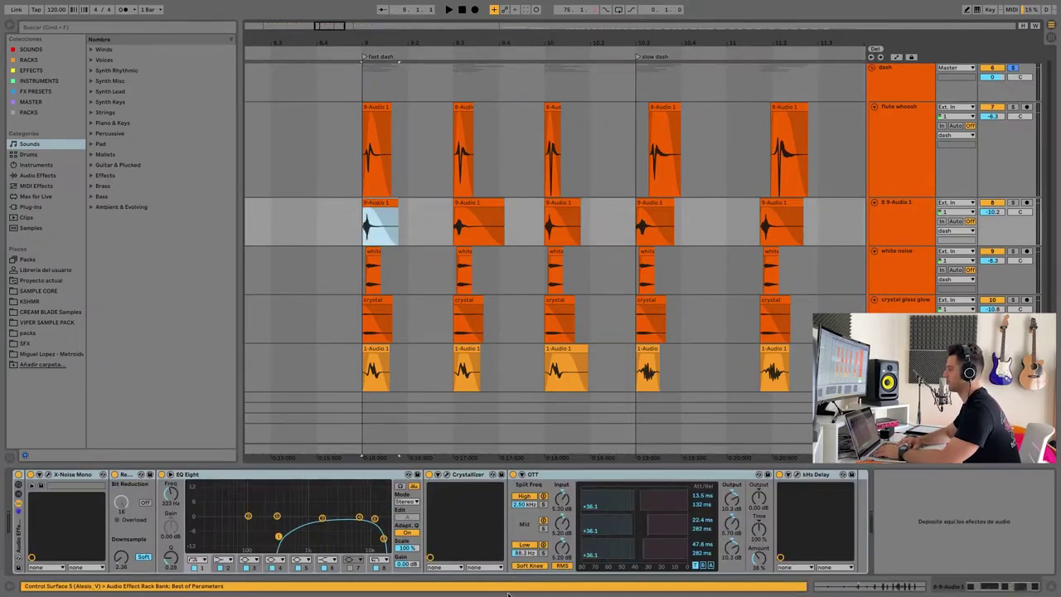
scroll(364, 92, "up", 2, "ctrl")
left_click(349, 122)
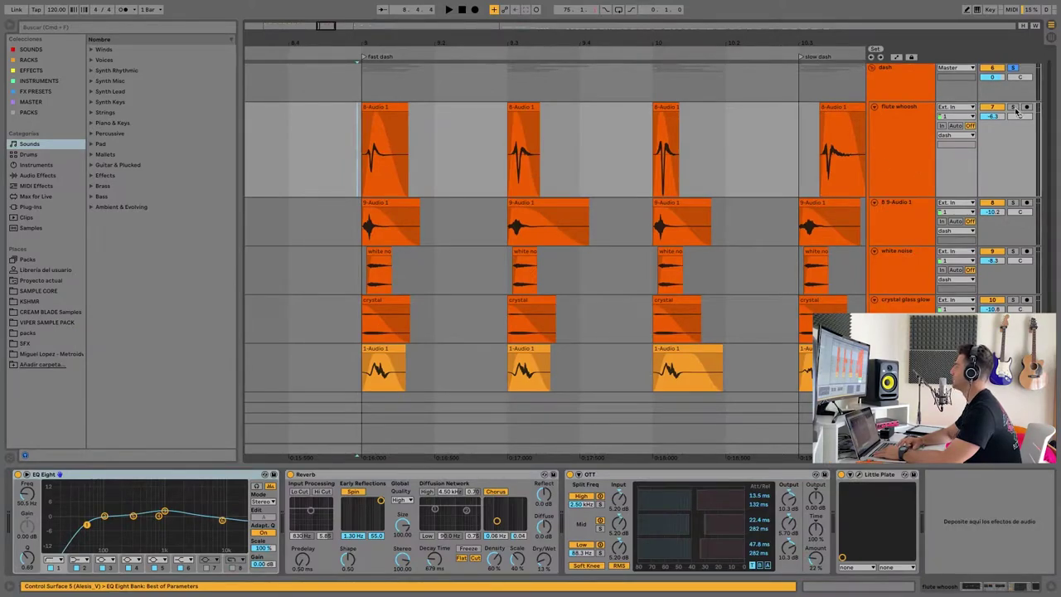
left_click(885, 154)
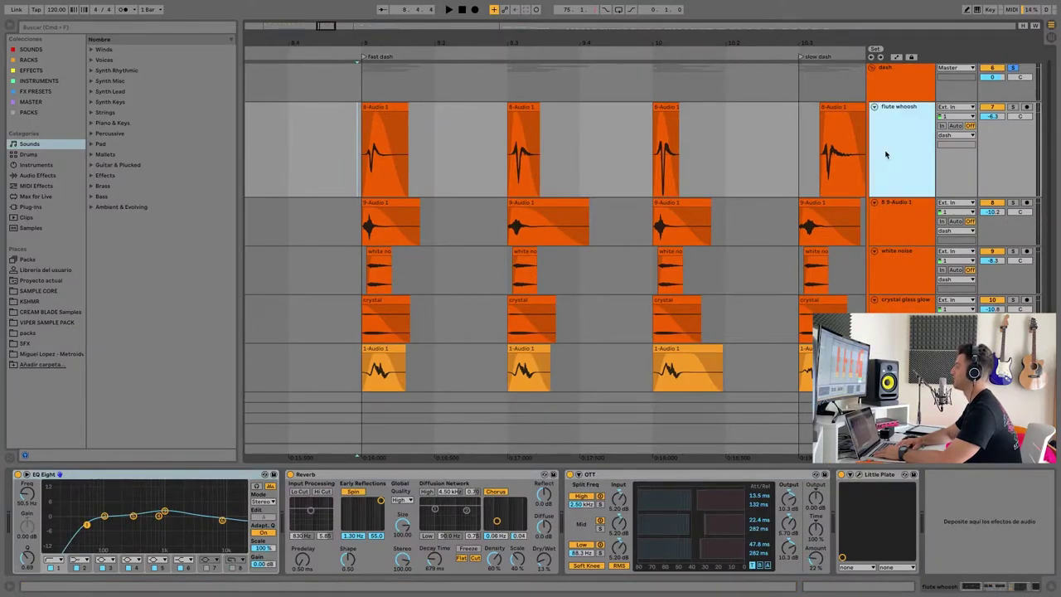
left_click(1013, 108)
Move the mouth again track directly below the flute whoosh track and solo it as well
left_click(885, 367)
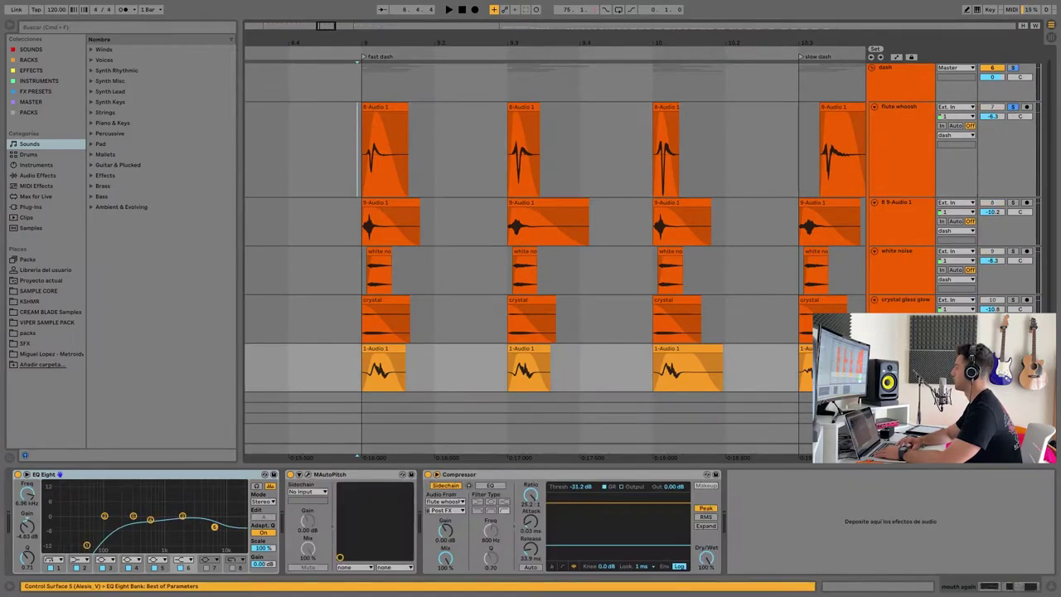
left_click_drag(903, 348, 900, 213)
scroll(362, 200, "up", 5)
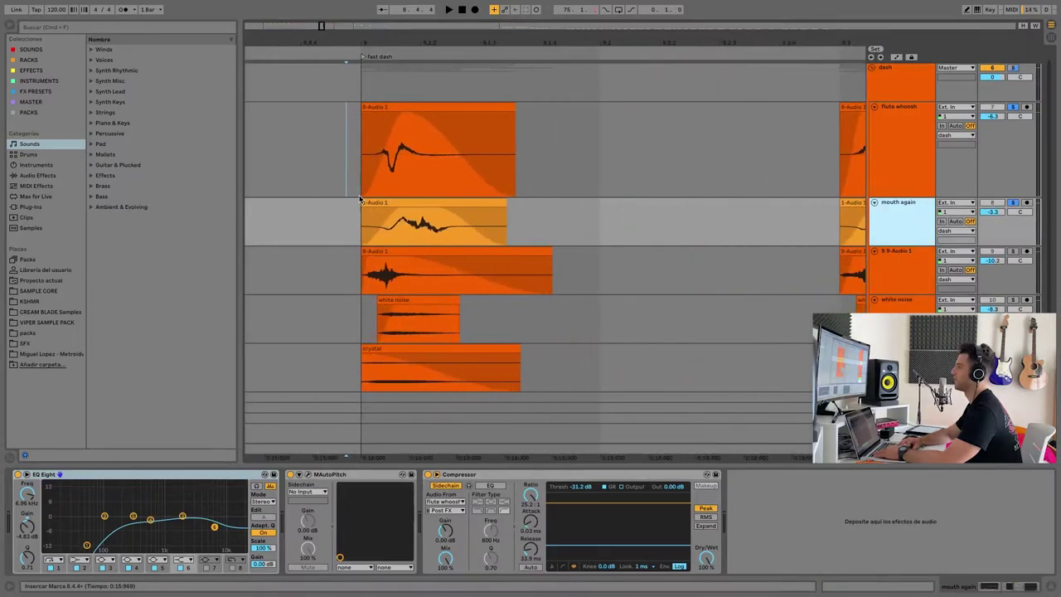
Play the soloed flute whoosh and mouth again layers from just before the fast dash marker
left_click(356, 176)
left_click(348, 160)
key("space")
key("space")
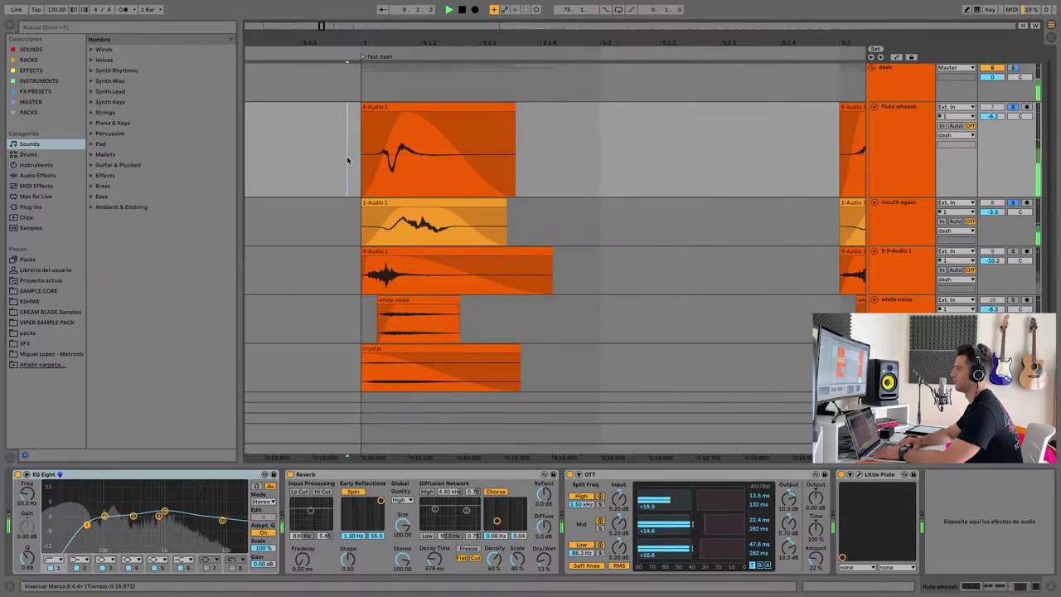
Examine the first dash flute whoosh clip's waveform in the clip view, and show its track's device chain with OTT selected
double_click(372, 107)
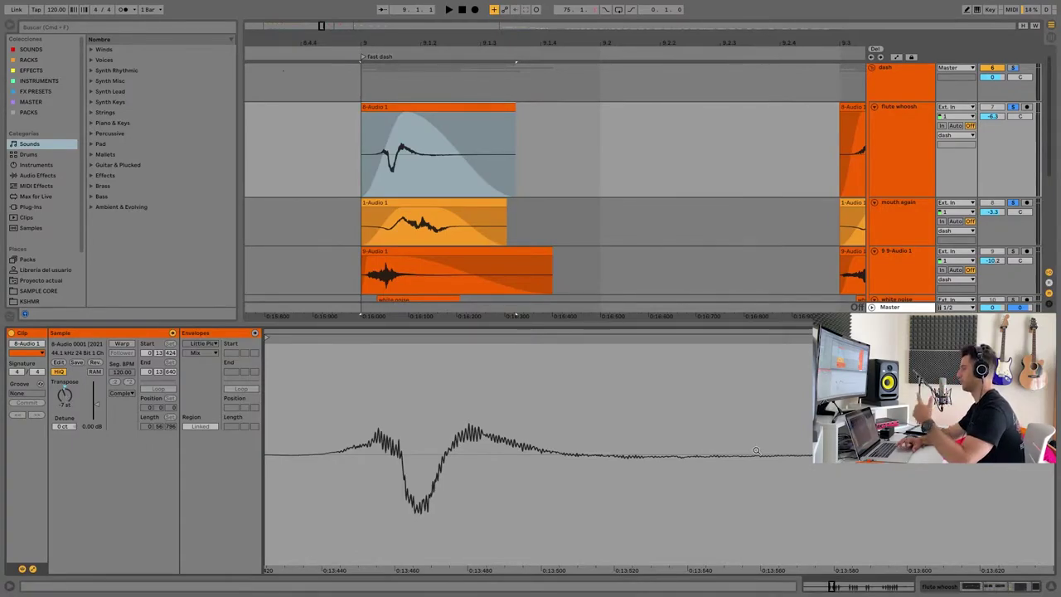
left_click(1051, 586)
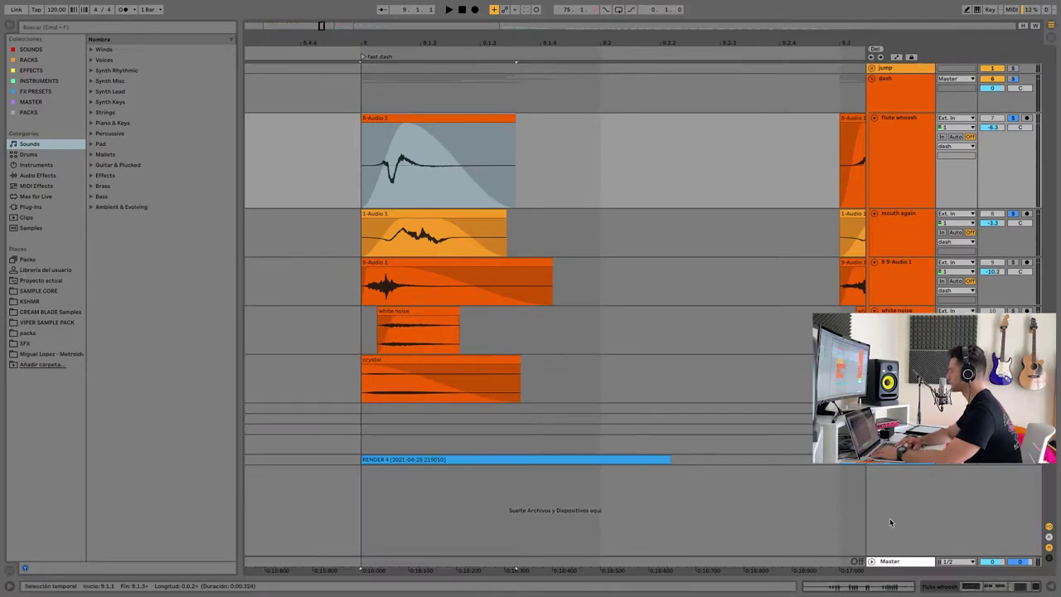
left_click(1019, 584)
left_click(362, 172)
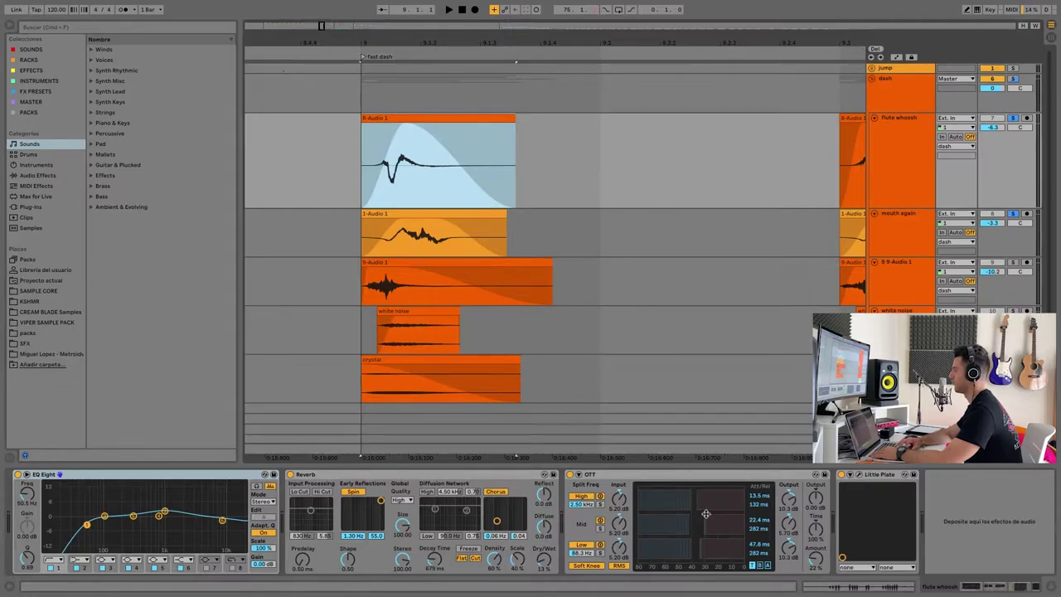
left_click(648, 480)
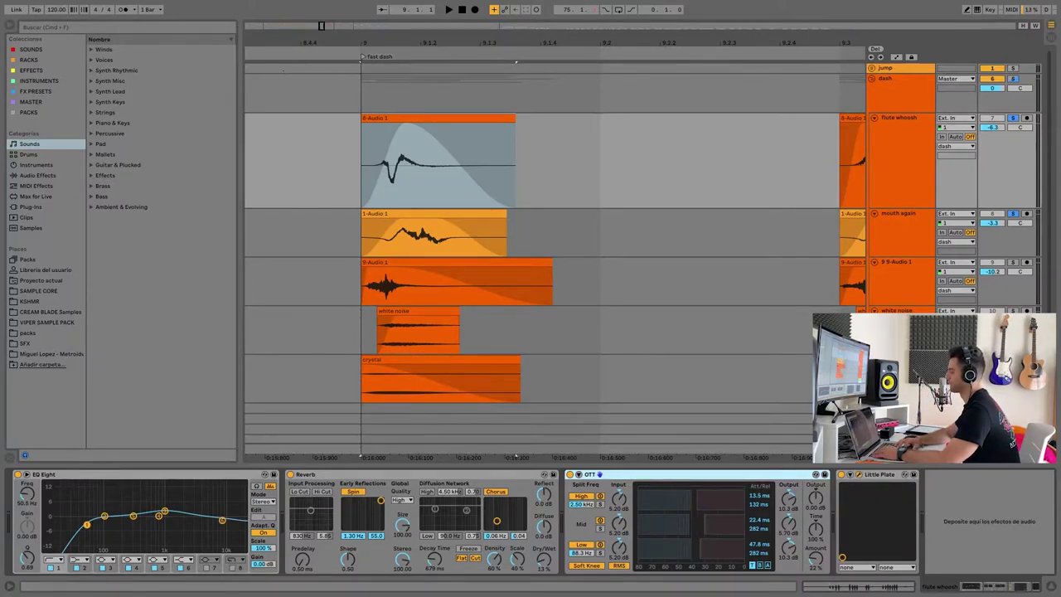
Leave full-screen mode and open the flute whoosh track's Little Plate reverb window to examine its settings
left_click(27, 16)
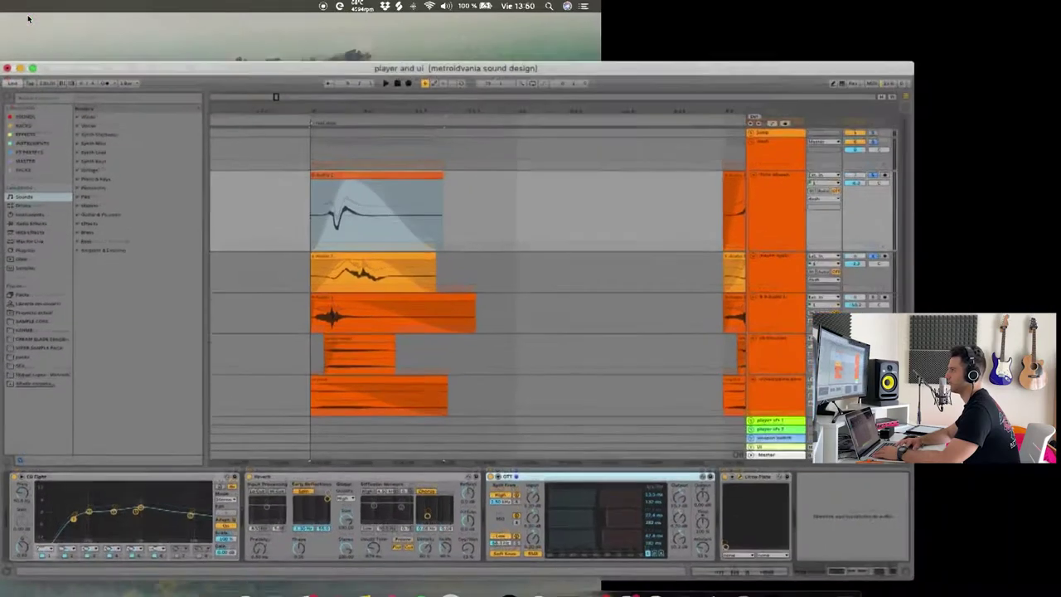
double_click(244, 117)
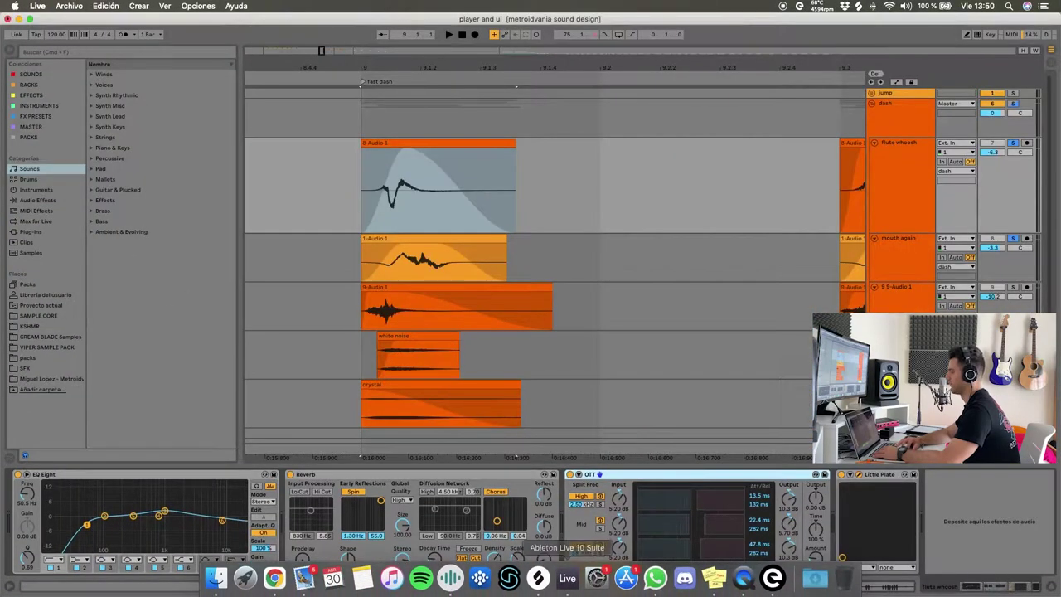
left_click(859, 474)
mouse_move(639, 70)
left_mouse_down()
mouse_move(639, 119)
mouse_move(647, 74)
left_mouse_up()
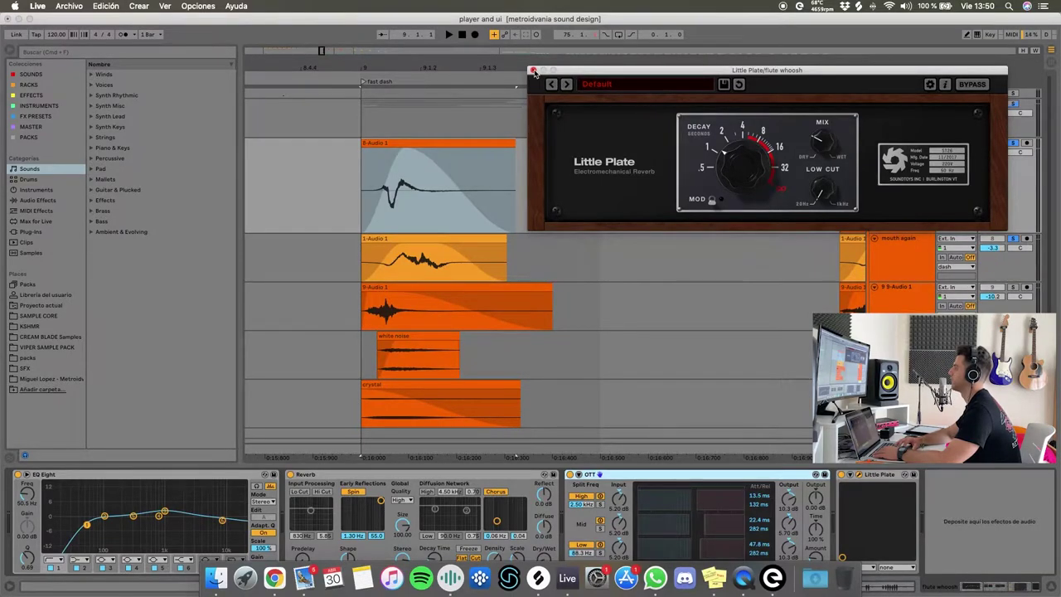
Close the Little Plate window and play the flute whoosh track on its own from its first fast dash clip
left_click(533, 71)
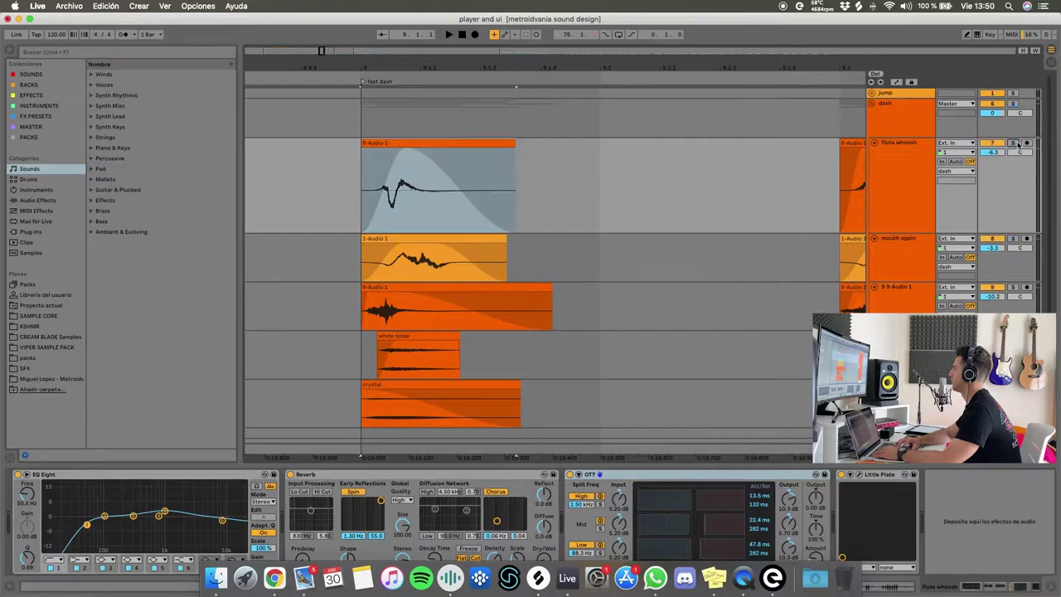
scroll(543, 169, "down", 2)
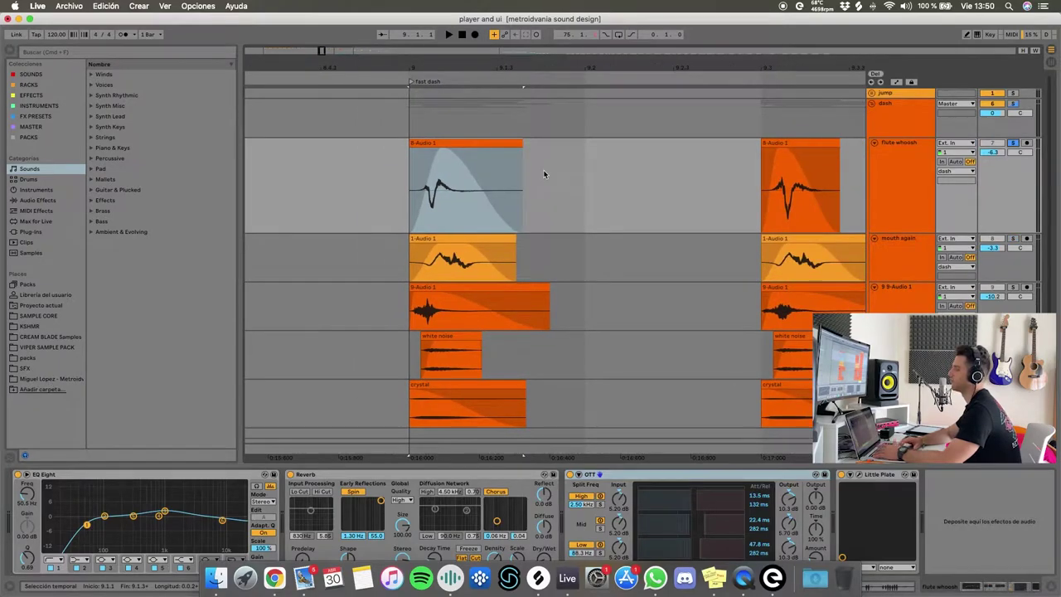
scroll(522, 163, "down", 1)
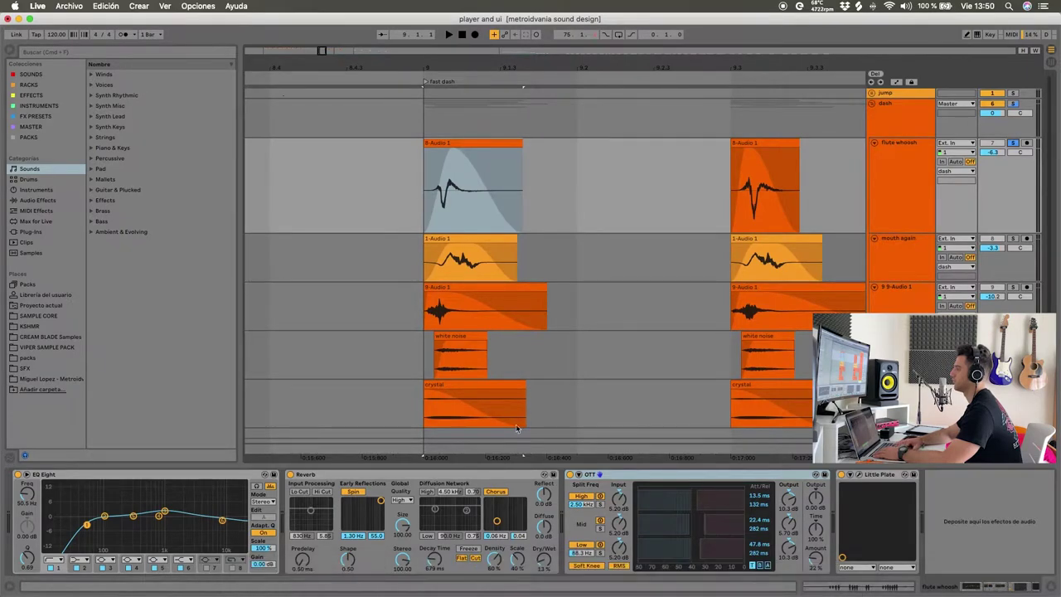
left_click(462, 143)
key("space")
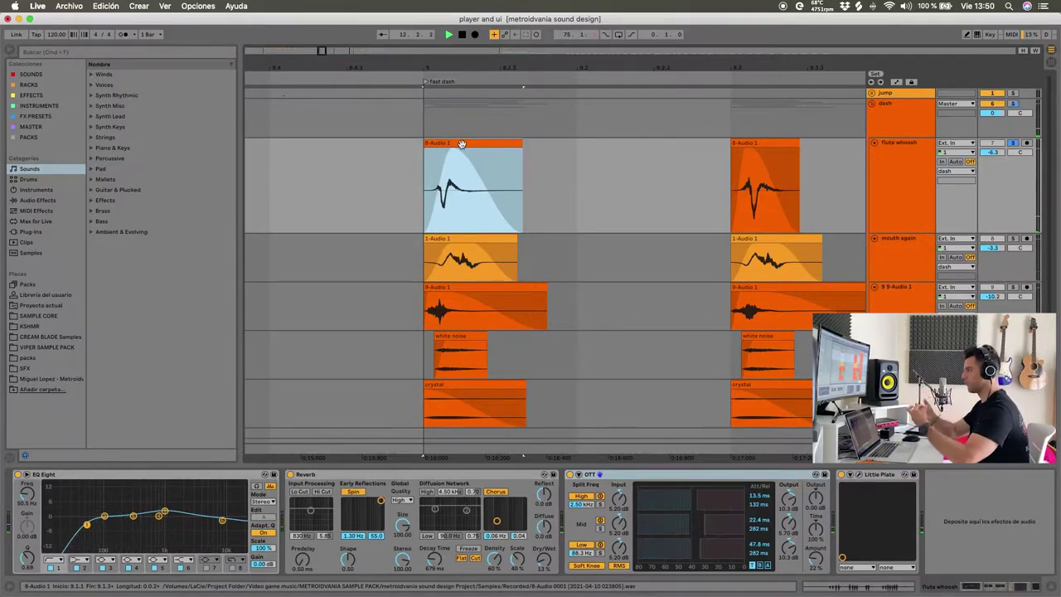
key("space")
Solo the mouth again track instead of flute whoosh, and examine its EQ Eight bands and MAutoPitch device
left_click(476, 235)
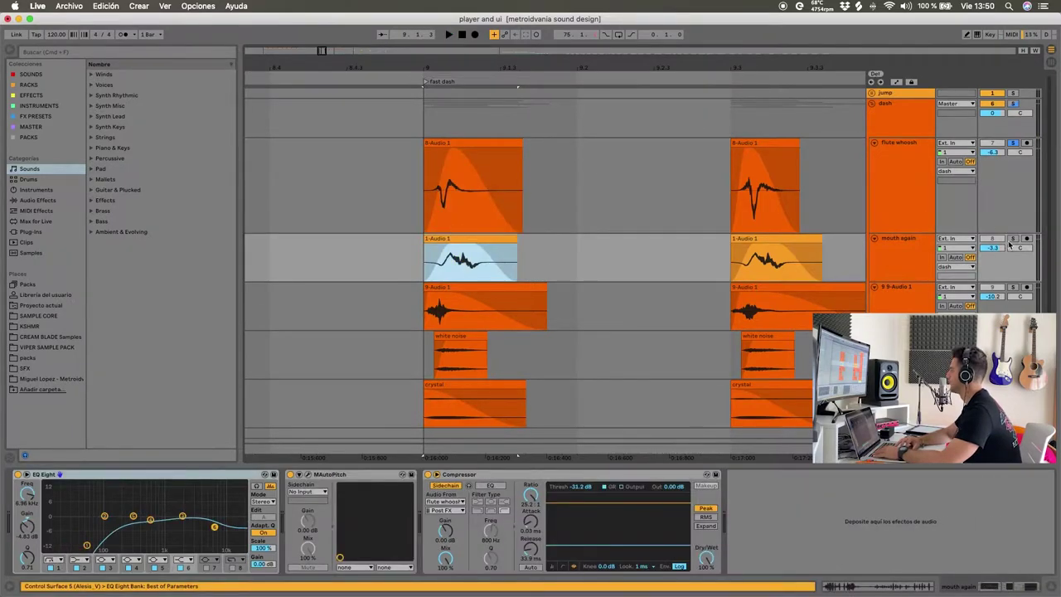
left_click(1014, 243)
left_click(449, 235)
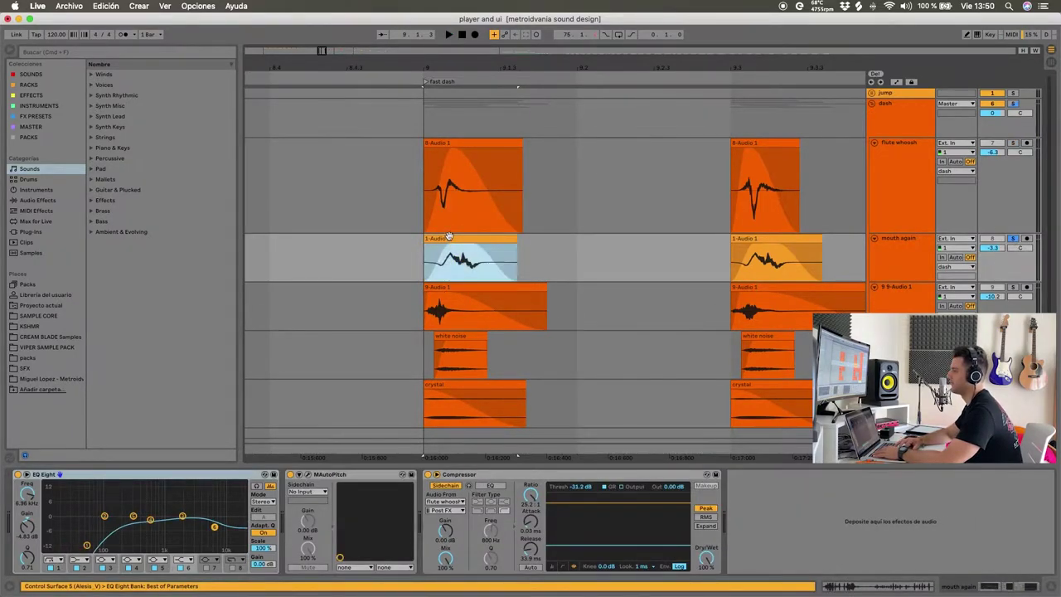
left_click(87, 544)
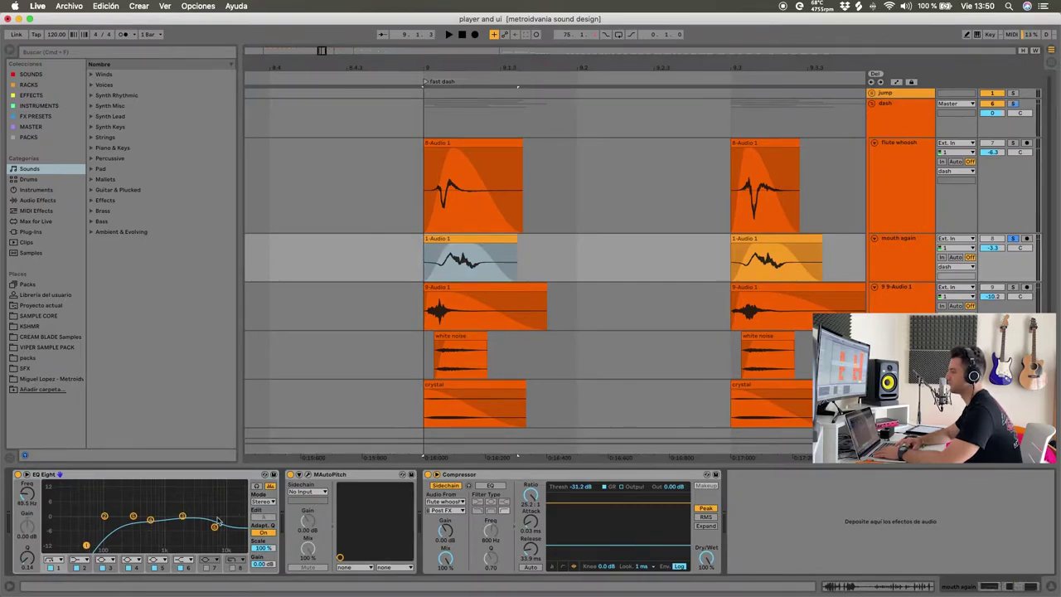
left_click(317, 476)
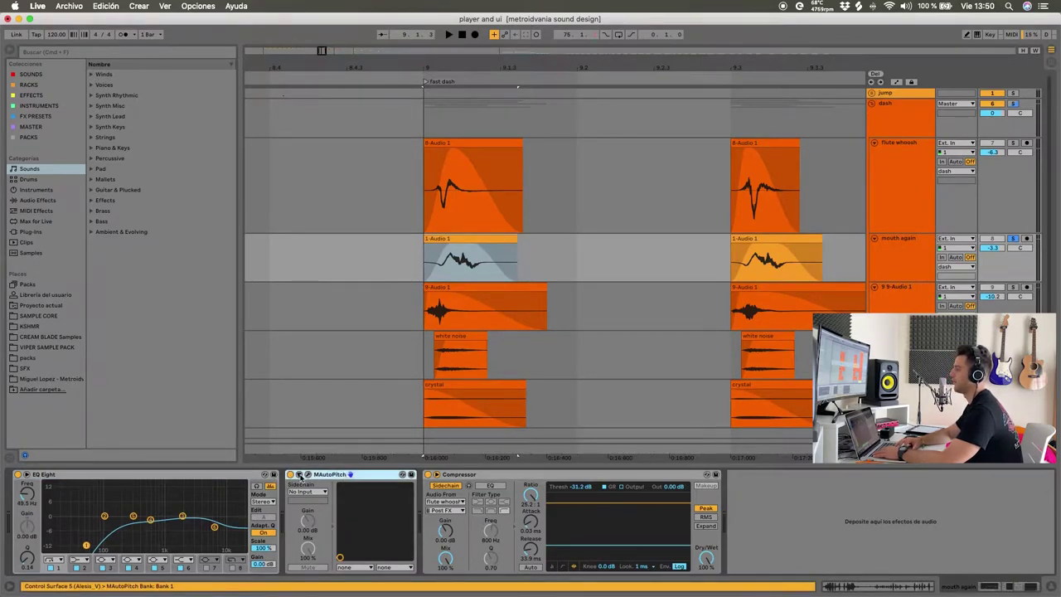
Display the mouth again track's MAutoPitch formant shift automation and examine the plug-in's settings in its own window
key("a")
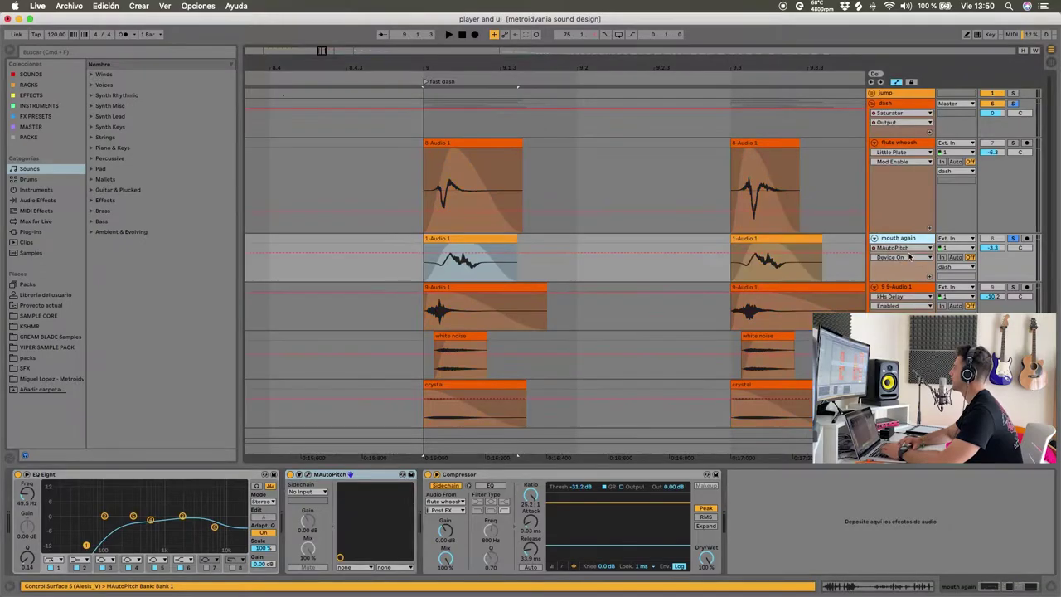
left_click(909, 258)
left_click(903, 331)
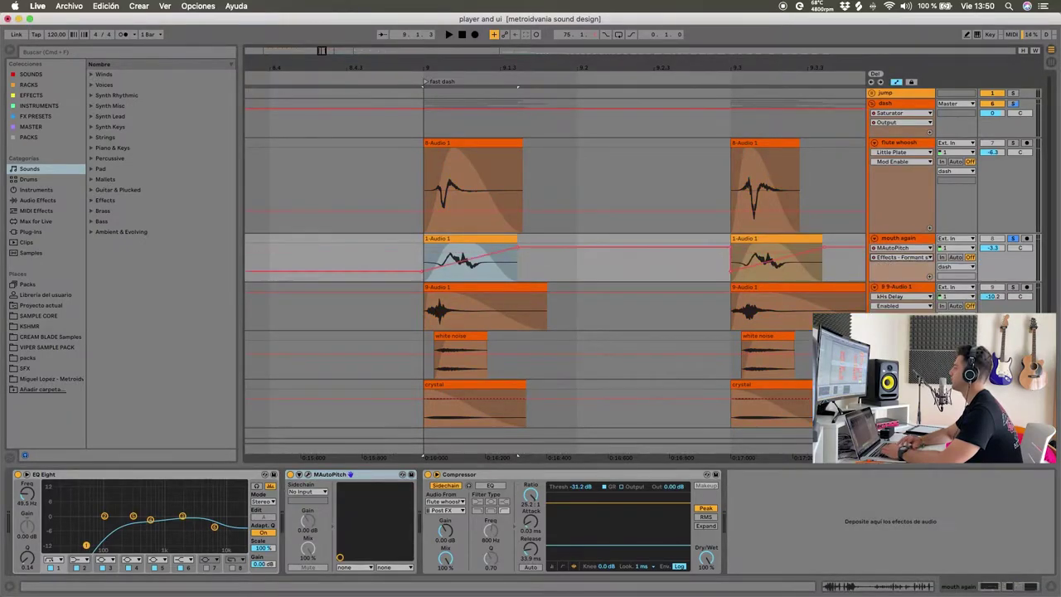
left_click(353, 476)
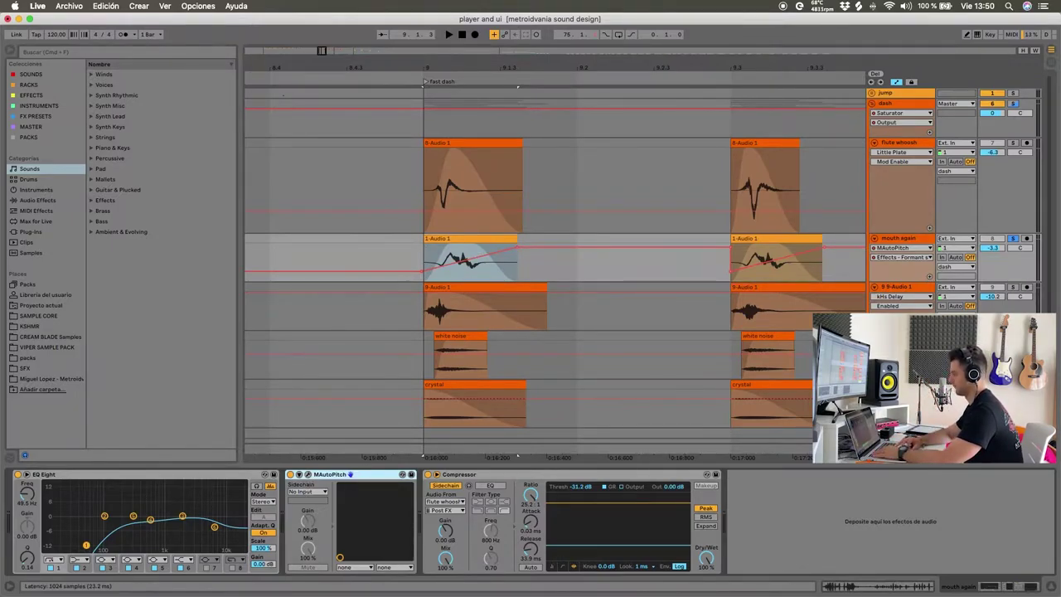
left_click_drag(569, 528, 568, 232)
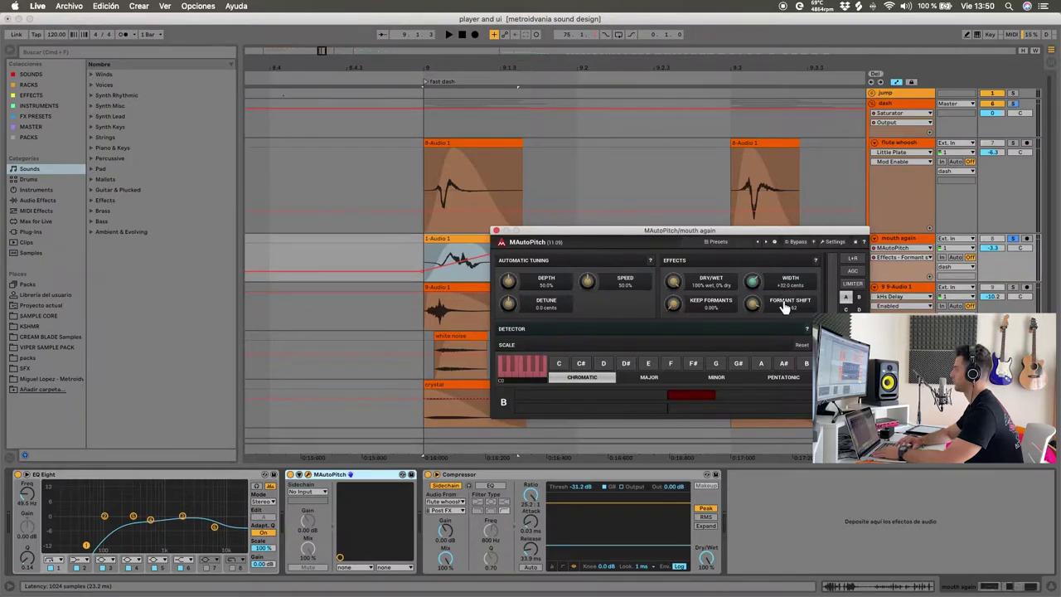
left_click(496, 231)
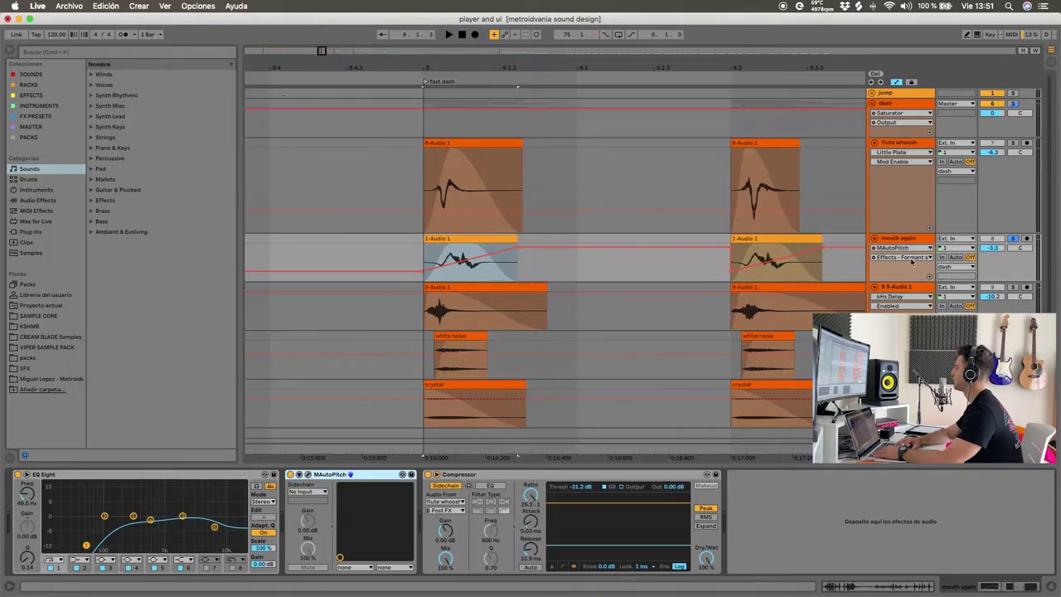
Play the soloed mouth again track from its first fast dash clip, toggling MAutoPitch to compare the sound
left_click(434, 239)
key("minus")
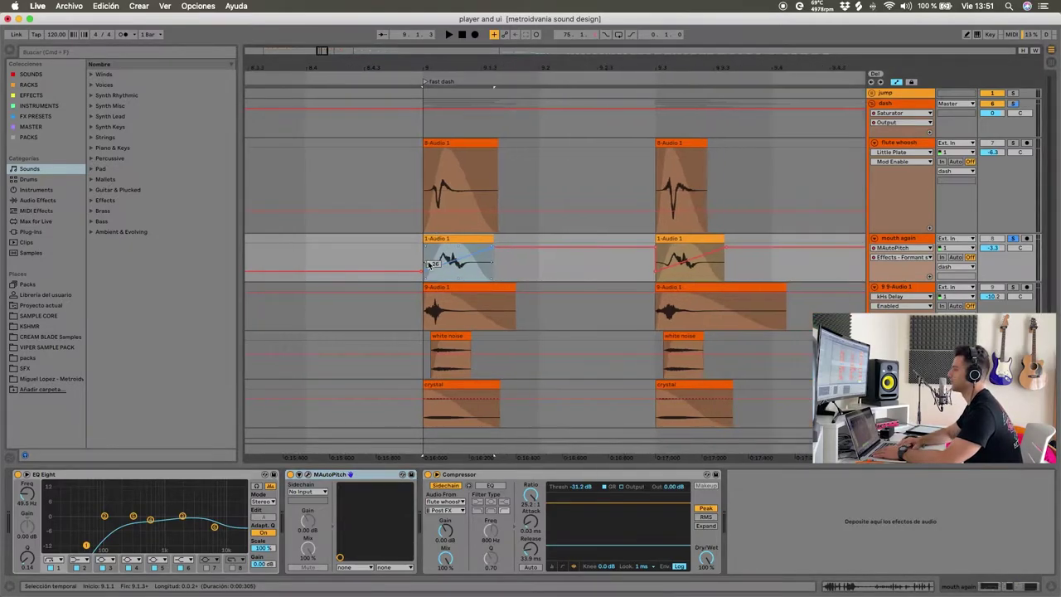
key("space")
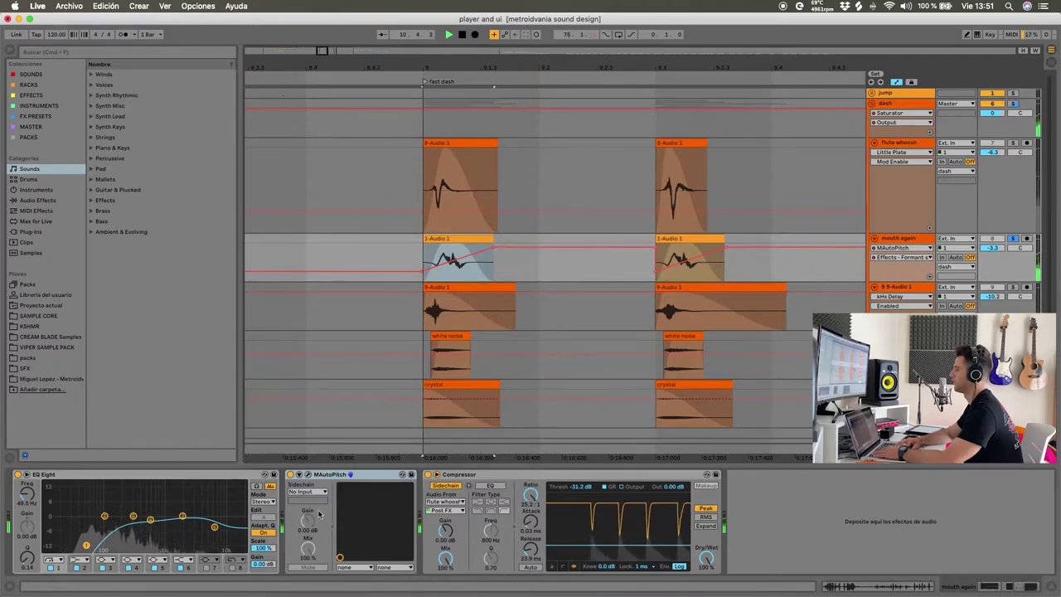
left_click(290, 474)
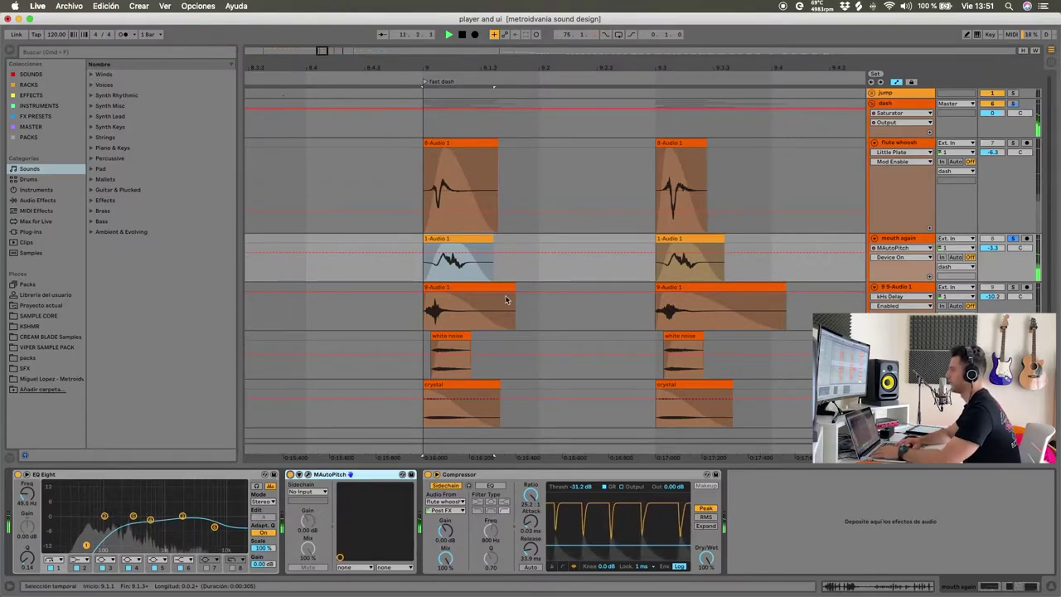
Examine the mouth again Compressor sidechained from flute whoosh, and play both tracks soloed together
left_click(439, 493)
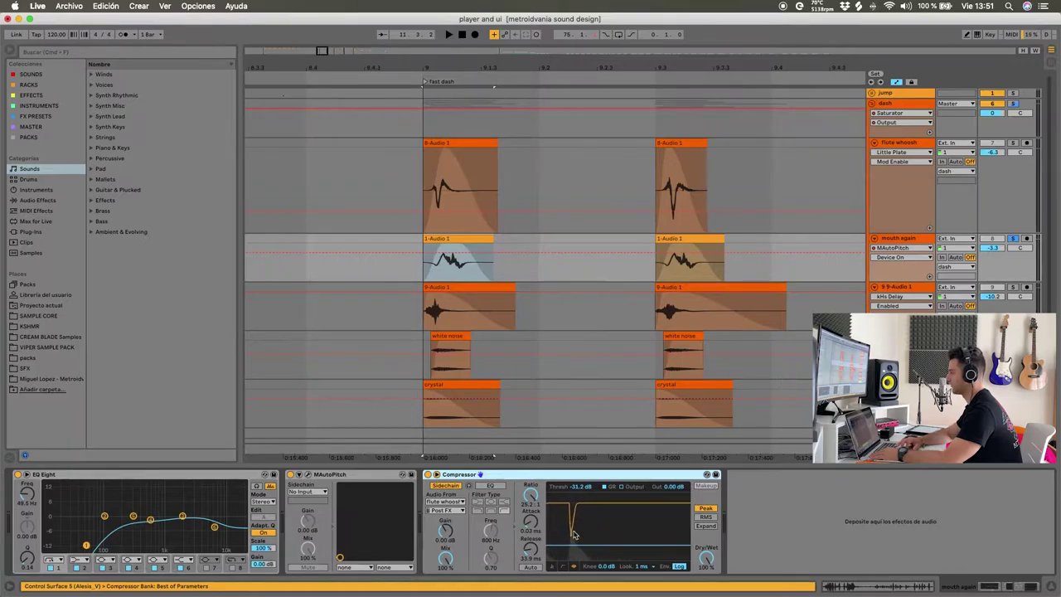
left_click(1012, 144)
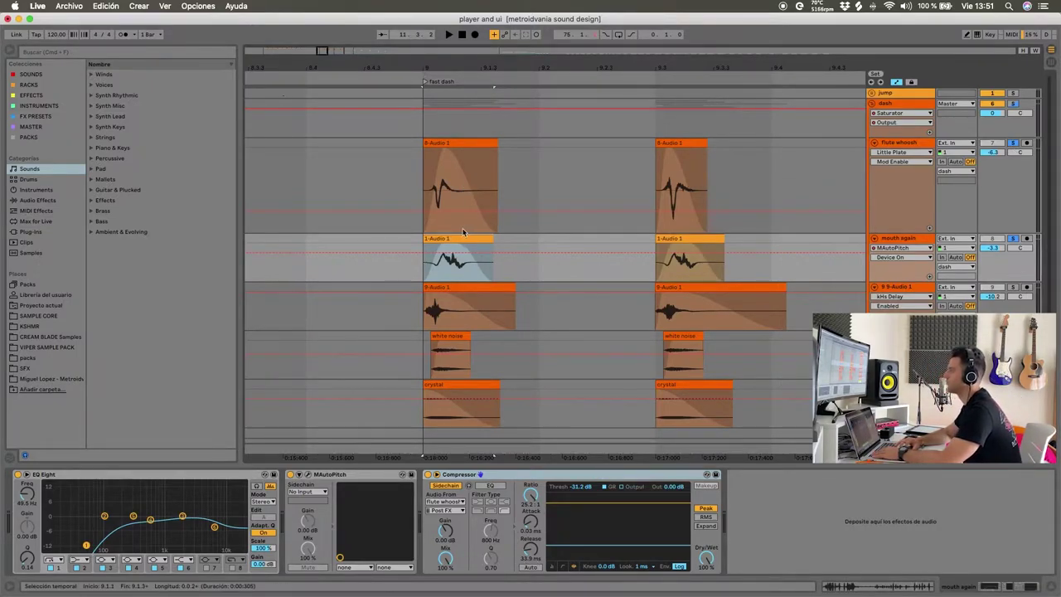
key("space")
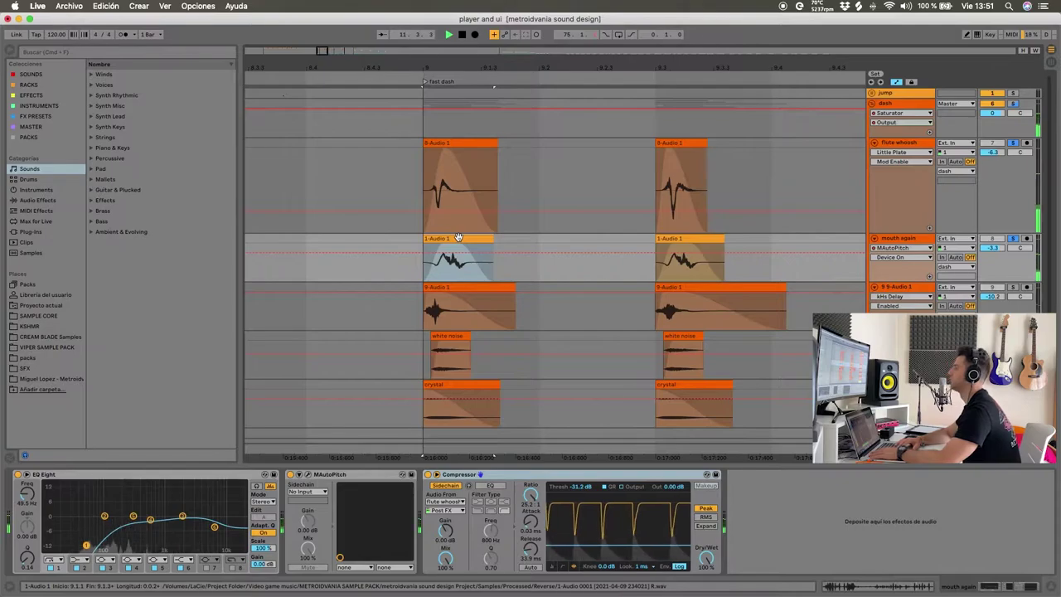
key("space")
Hide the automation and clear both solos, showing the device chain of the 9-Audio 1 track below mouth again
key("minus")
key("a")
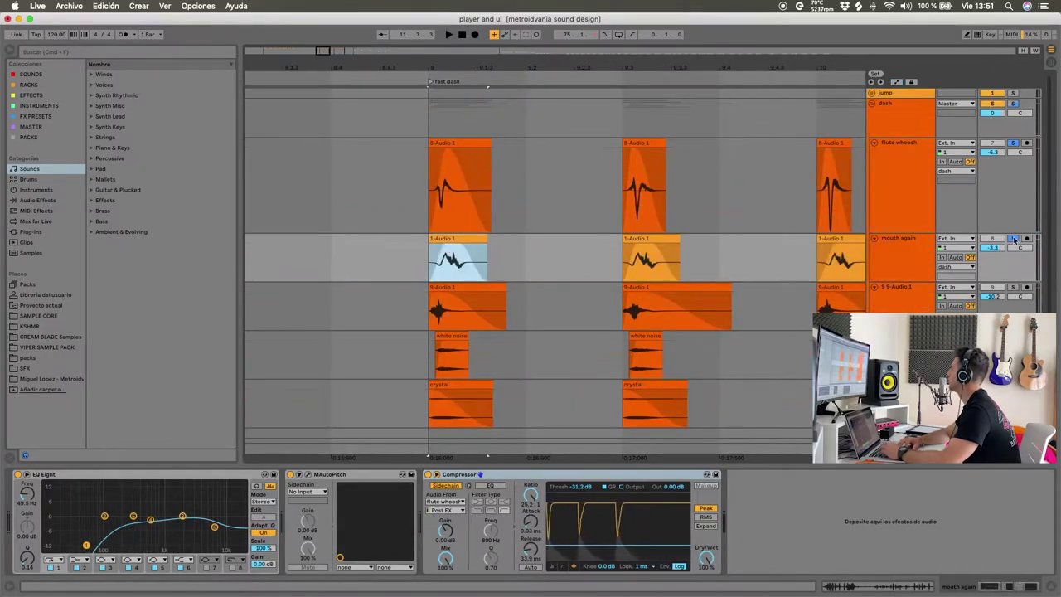
scroll(442, 273, "up", 4)
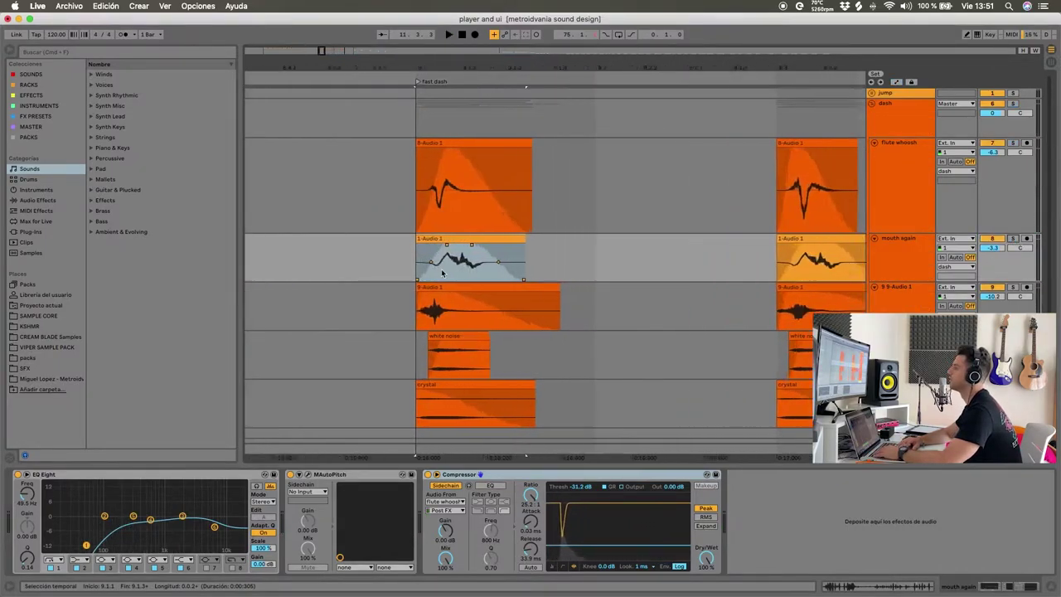
left_click(660, 303)
left_click(444, 285)
scroll(443, 285, "down", 2)
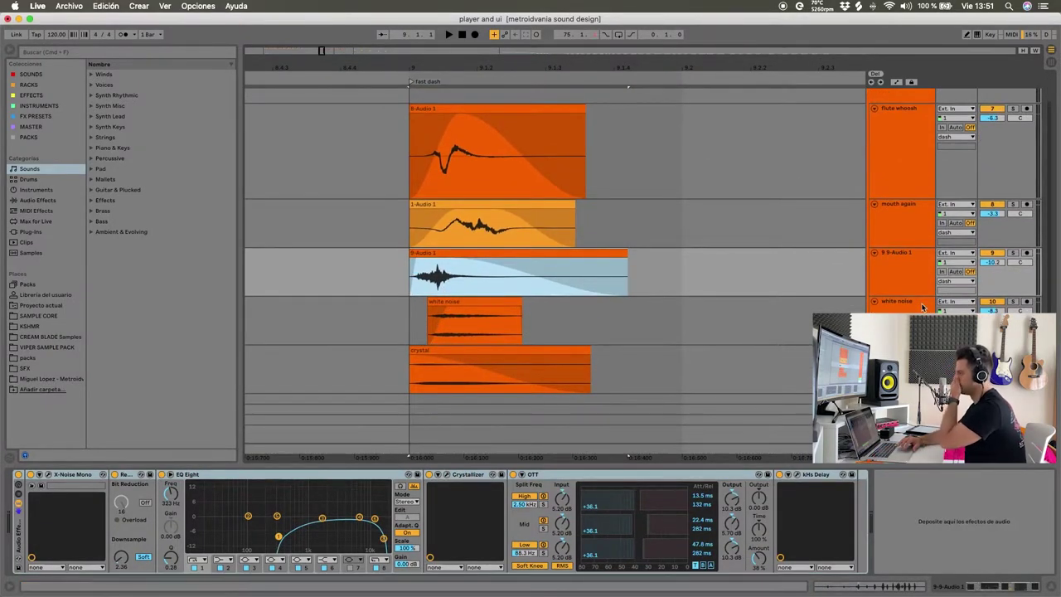
left_click(922, 307)
key("Down")
key("Up")
key("Up")
key("Down")
key("Down")
key("Up")
key("Up")
key("Down")
key("Down")
key("Up")
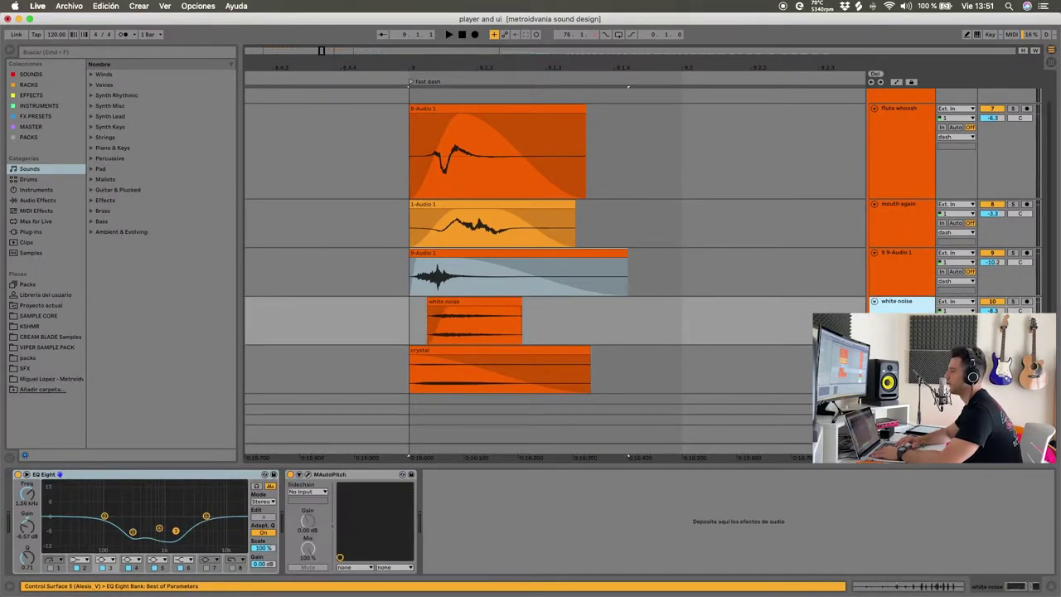
Solo the white noise track and play it from its first fast dash clip
left_click(466, 301)
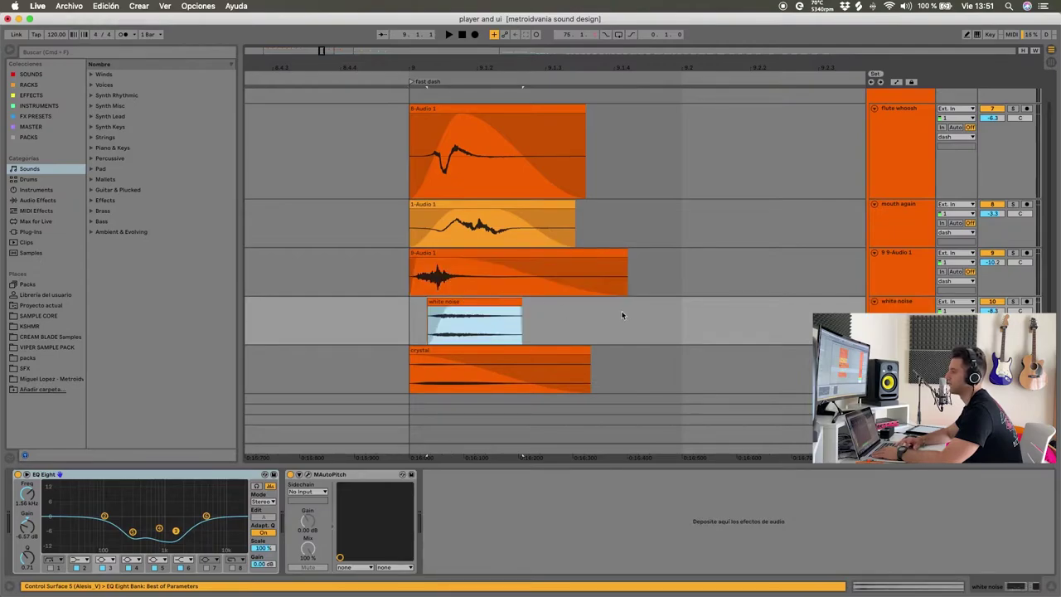
left_click(1013, 301)
left_click(470, 302)
key("space")
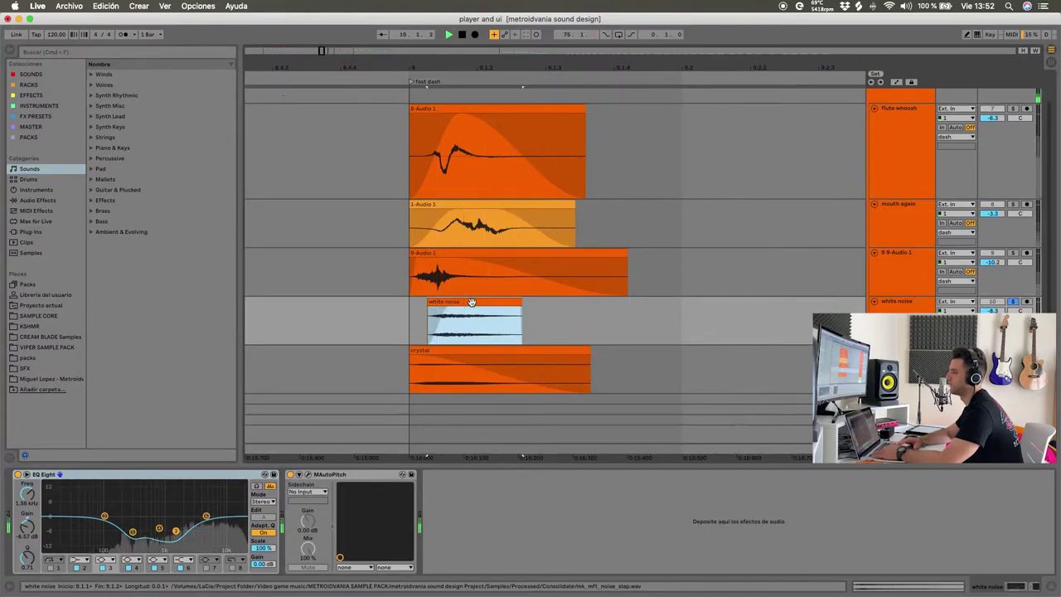
Solo the crystal track, toggle its Beat Repeat for comparison and leave the effect switched off
left_click(474, 351)
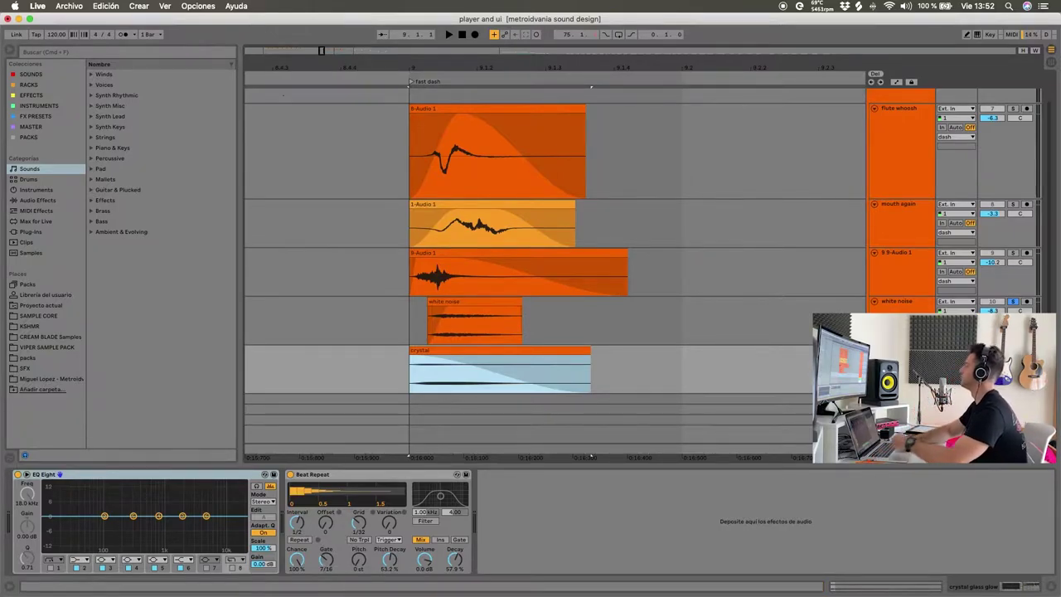
left_click(319, 496)
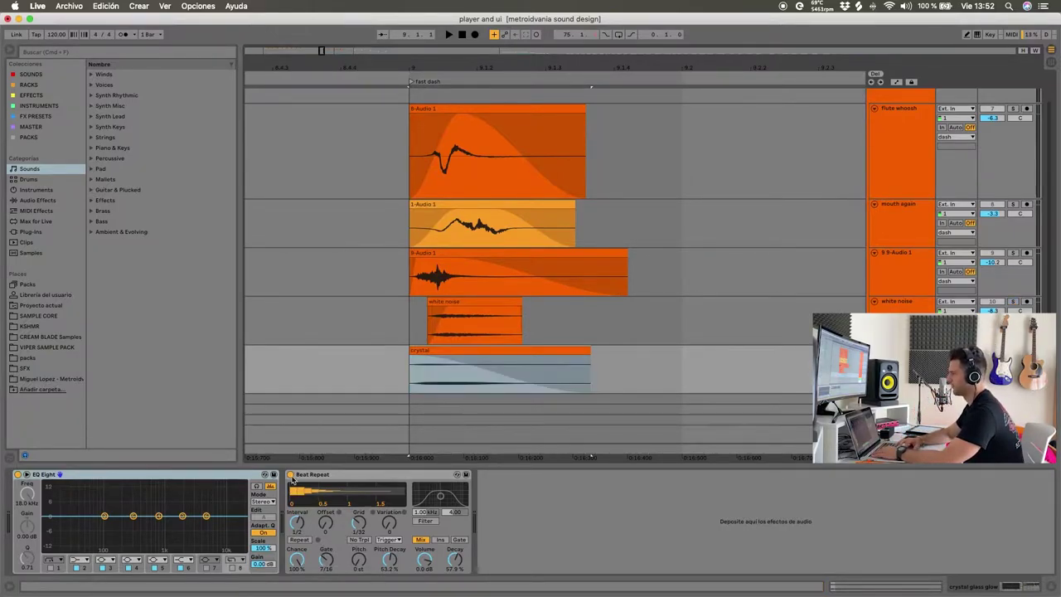
left_click(507, 349)
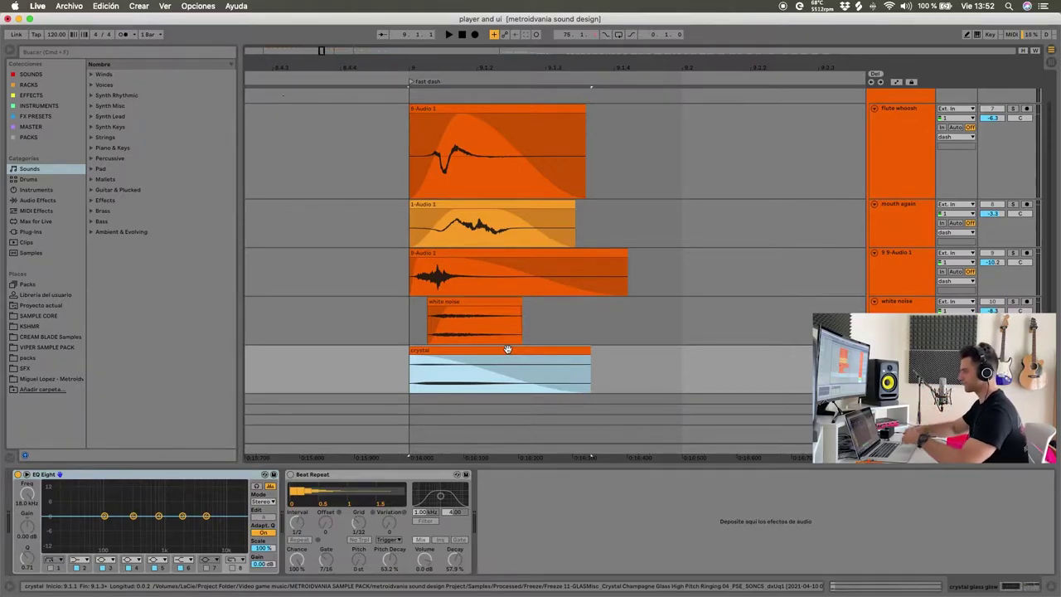
left_click(293, 479)
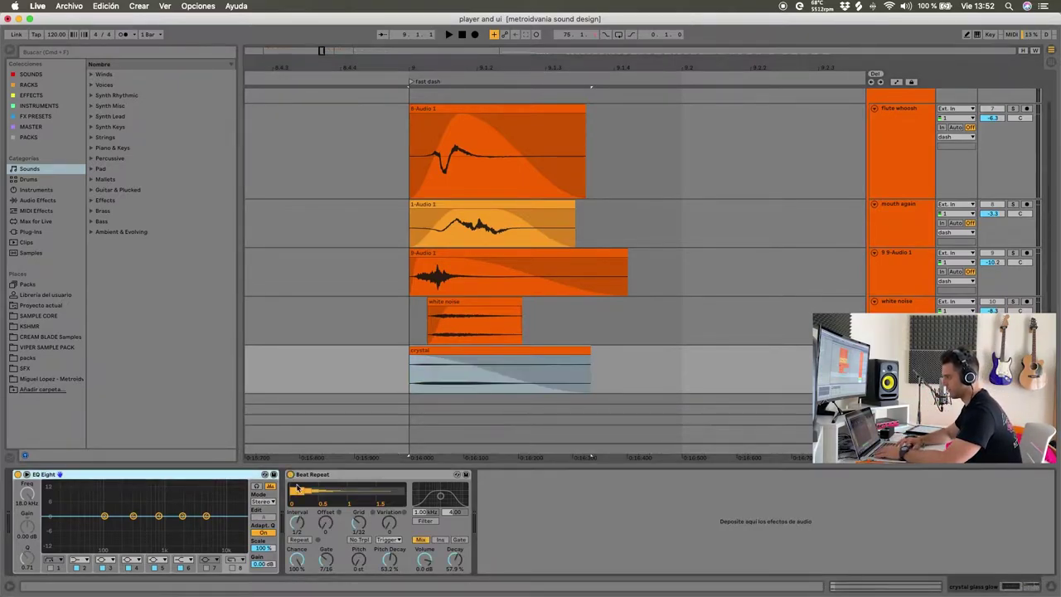
left_click(453, 350)
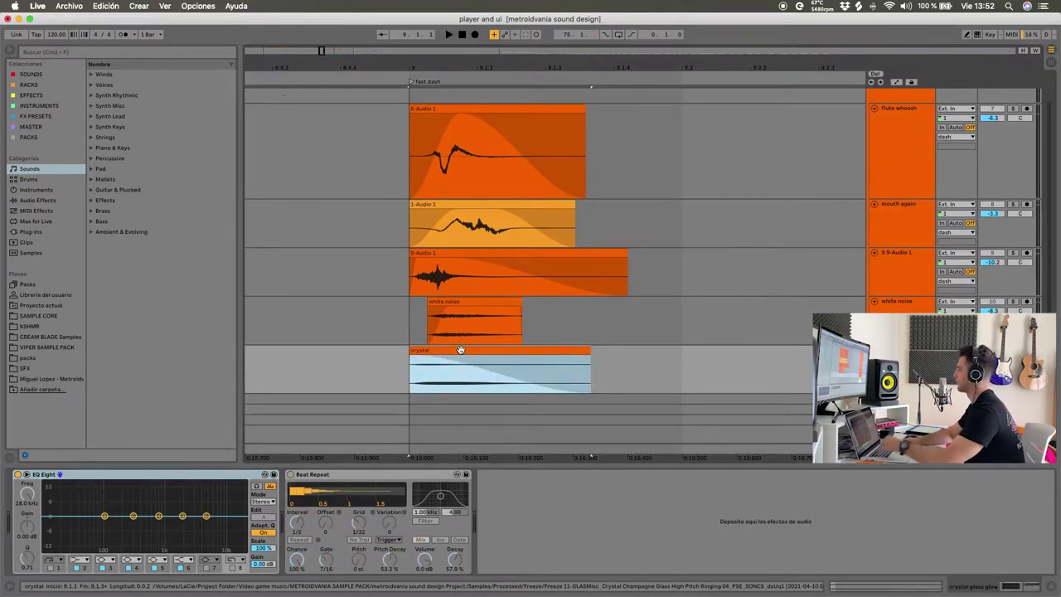
Play the first crystal clip at the fast dash marker with Beat Repeat bypassed
key("space")
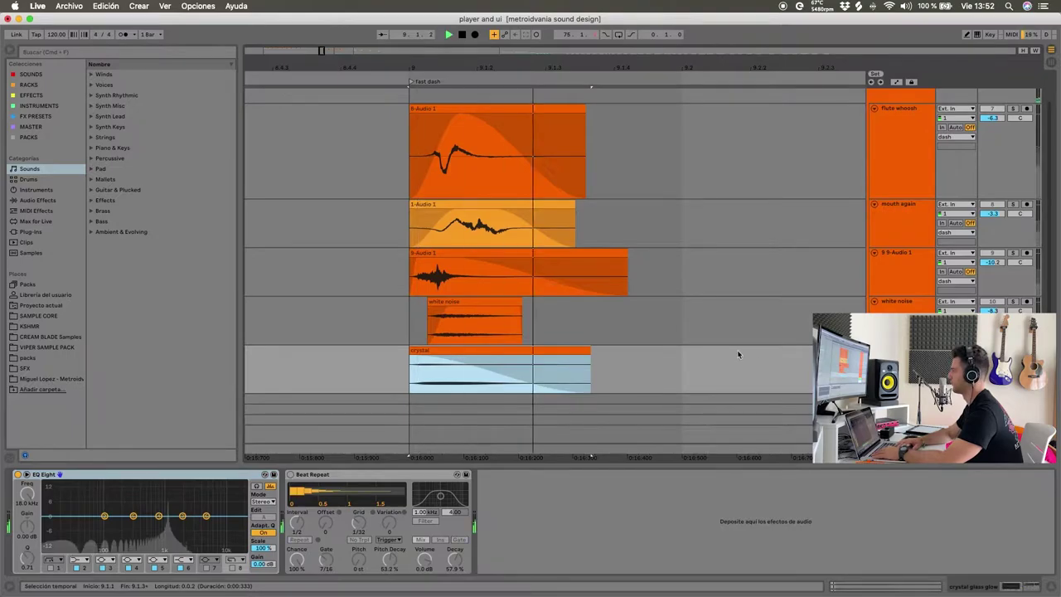
key("space")
key("space")
key("space")
Extend the end of the first crystal clip to about 9.2.2 and play the lengthened clip
left_click_drag(412, 356, 779, 368)
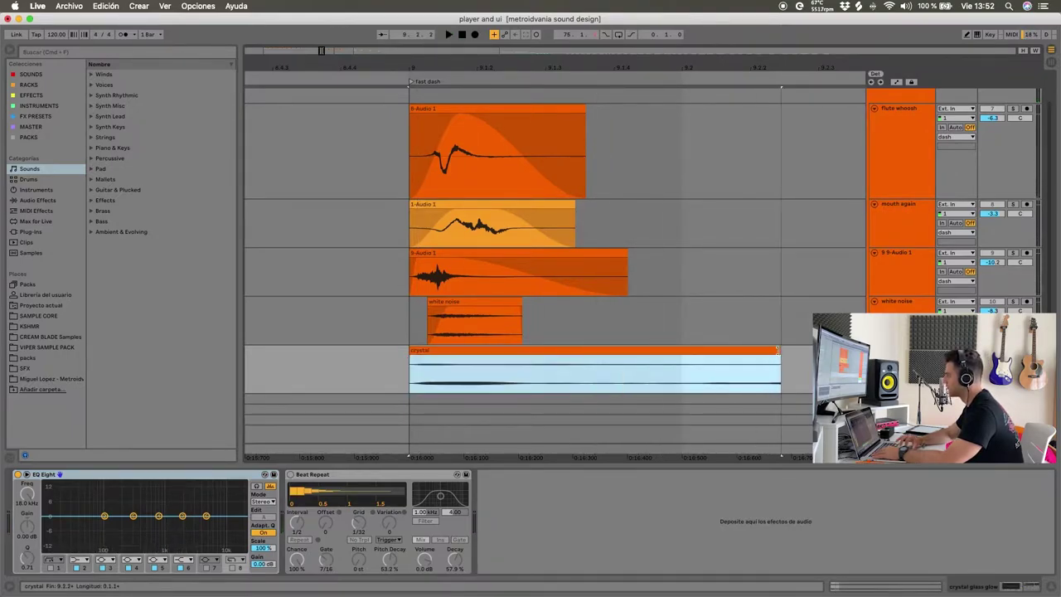
key("space")
key("space")
scroll(644, 351, "down", 5)
key("super+d")
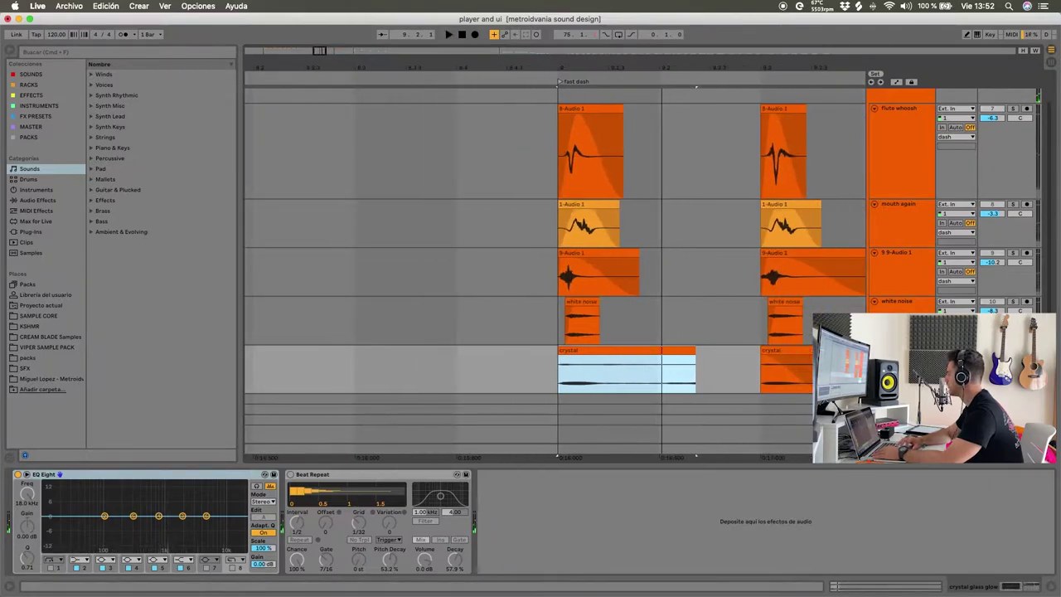
scroll(609, 346, "up", 2)
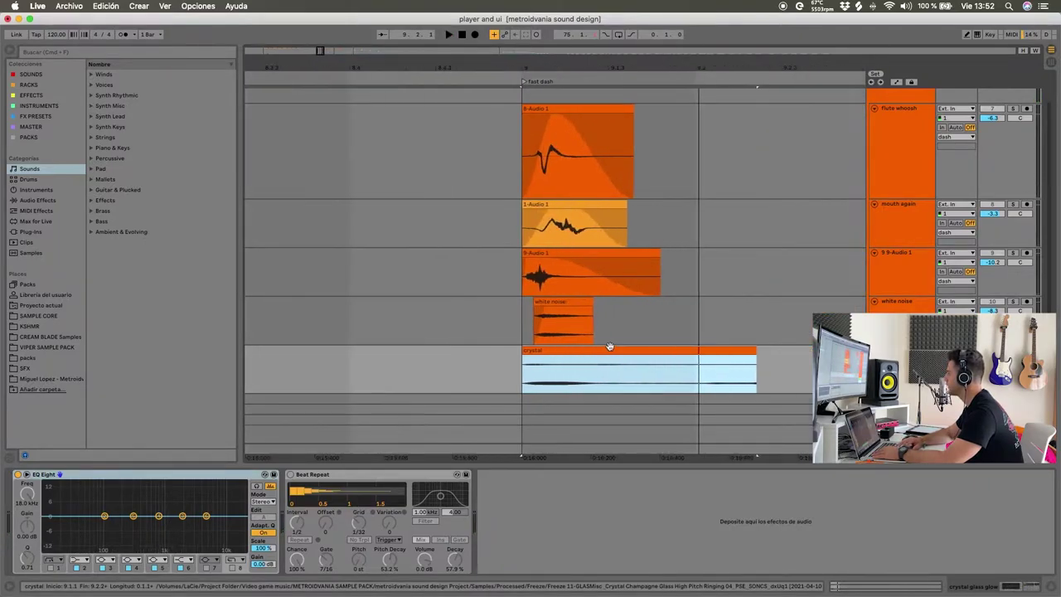
key("space")
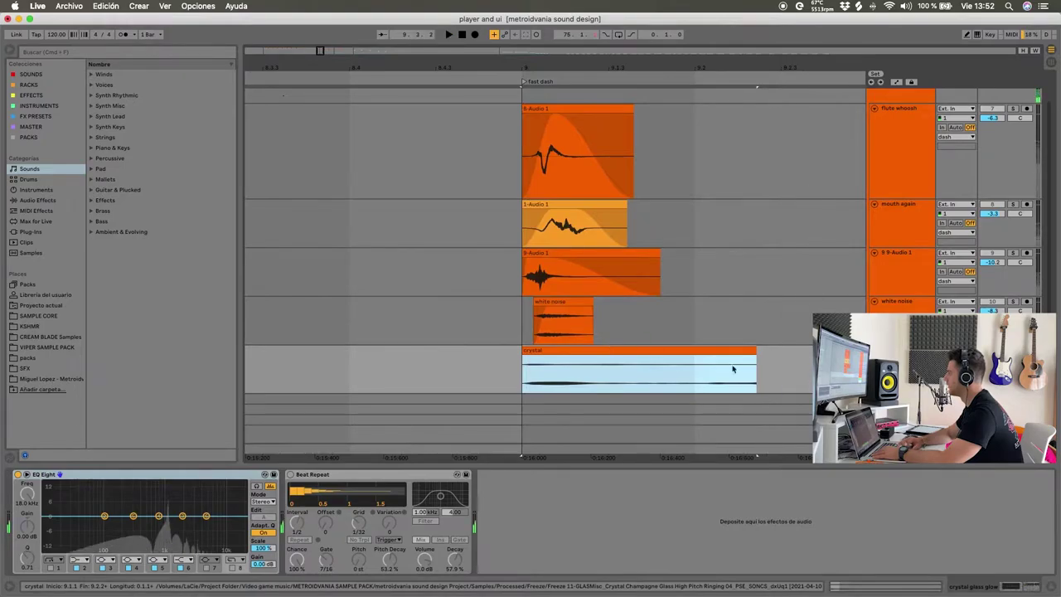
Extend the end of the first crystal clip to about 9.2.4 and play the lengthened clip
left_click_drag(757, 348, 789, 348)
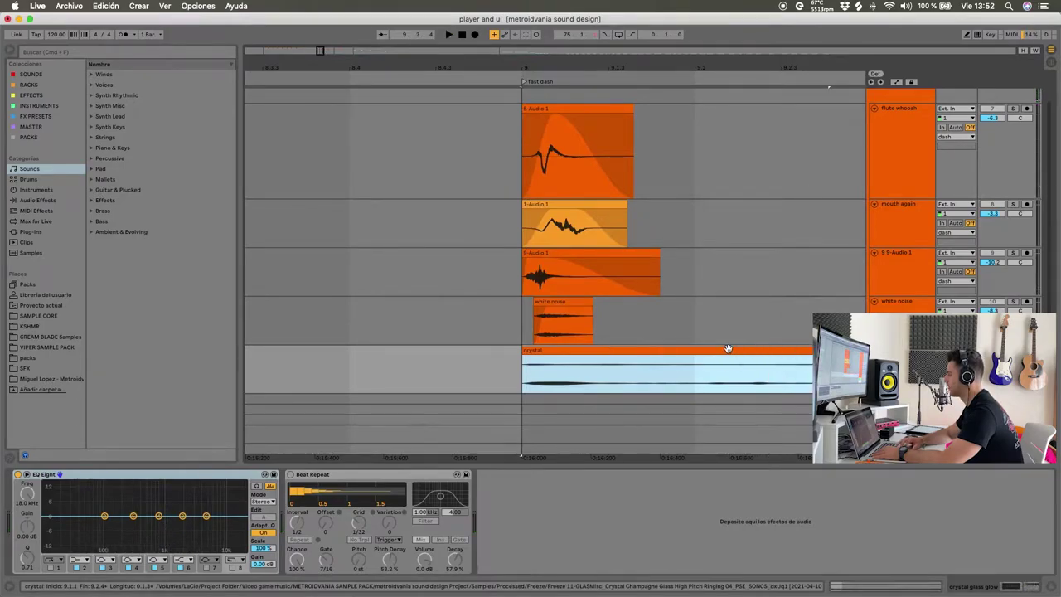
key("space")
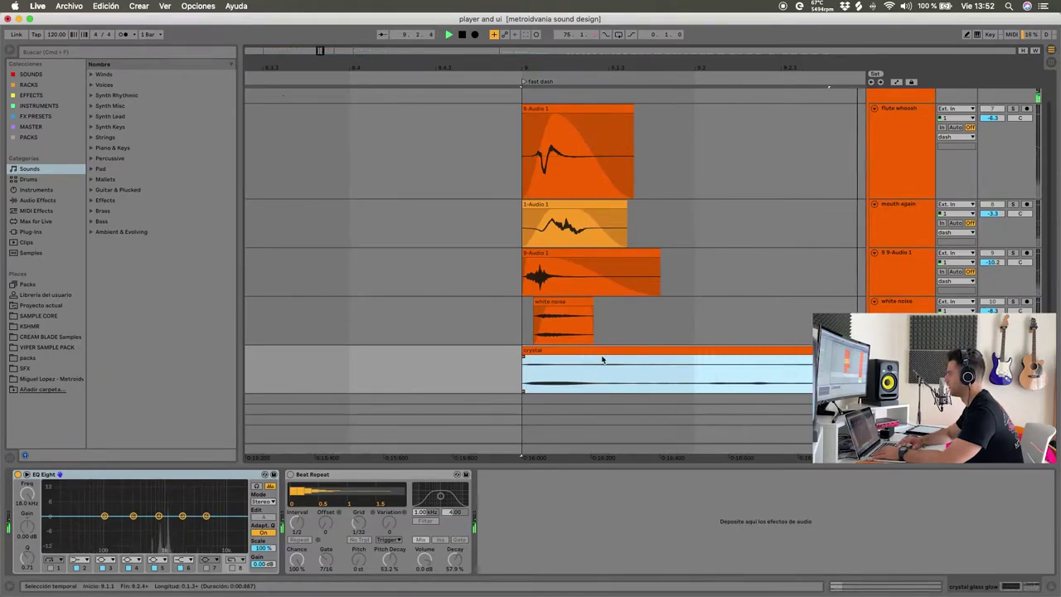
Shorten the first crystal clip to end at about 9.1.3 and play it with Beat Repeat switched on
left_click(755, 378, "shift")
key("super+shift+j")
left_click_drag(756, 384, 636, 388)
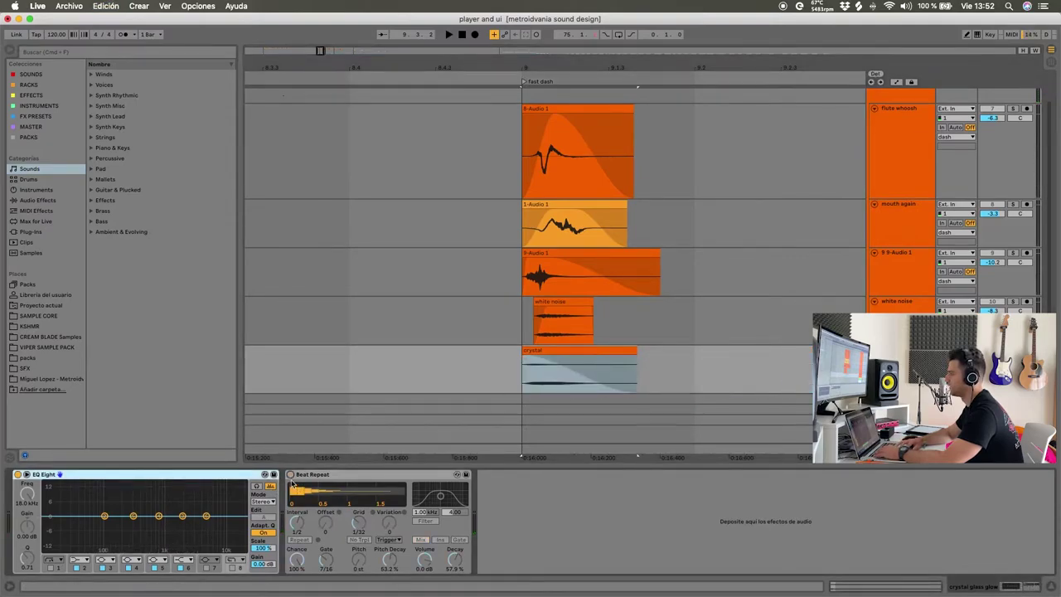
left_click(622, 359)
left_click(620, 353)
key("space")
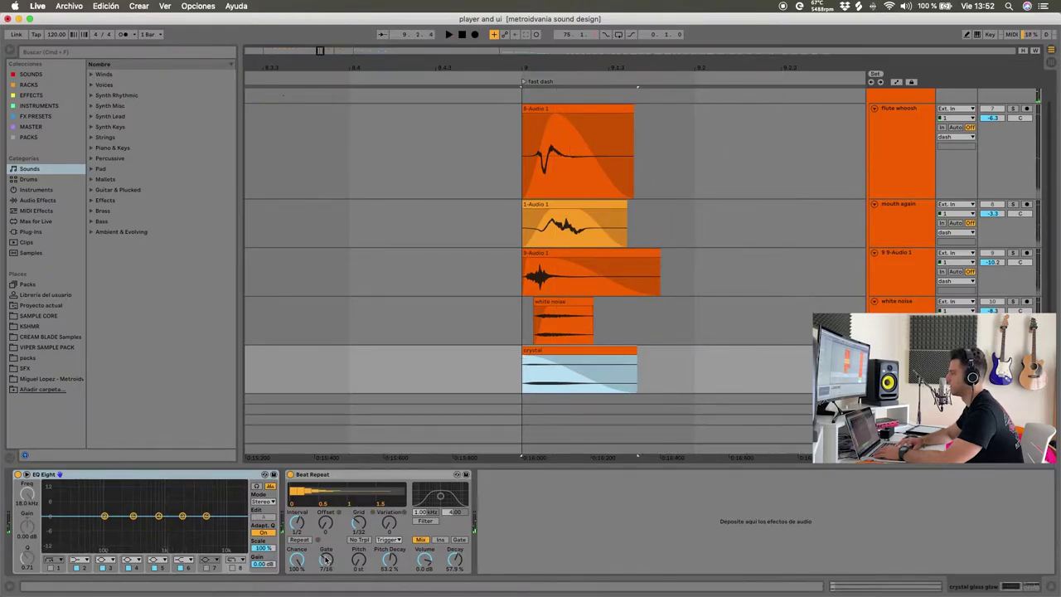
Try a crystal track volume of -3.1 dB while playing the first clip, and undo the change
left_click_drag(992, 359, 992, 366)
key("space")
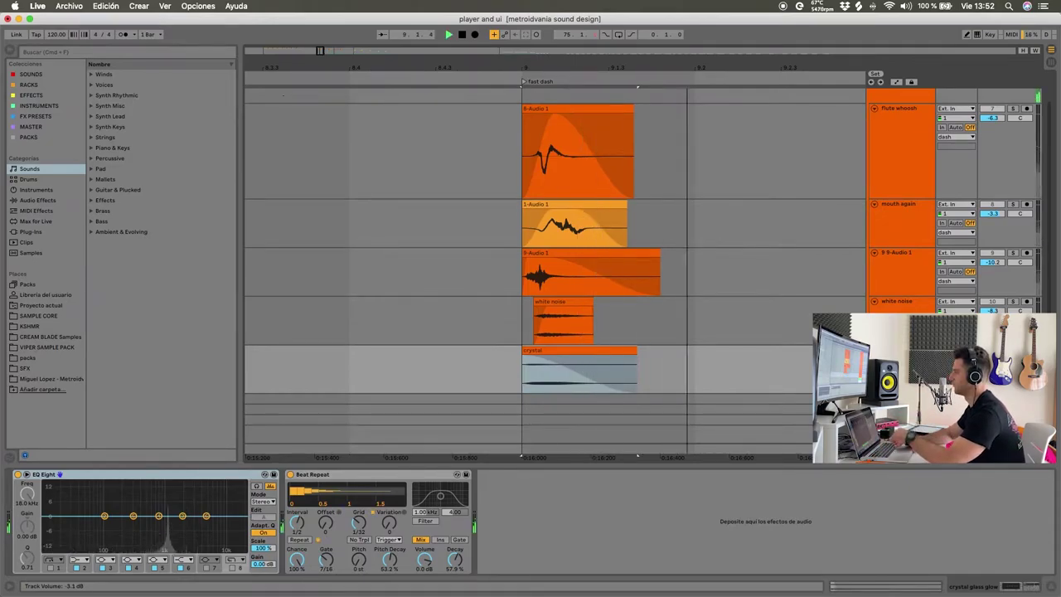
key("space")
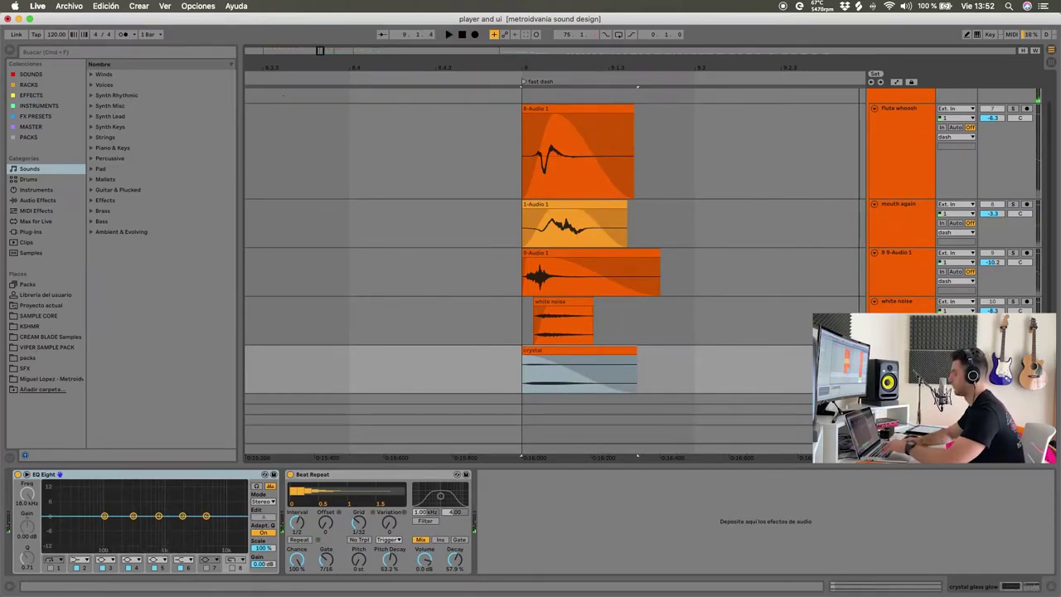
key("super+z")
Solo the flute whoosh, mouth again, 9-9-Audio 1 and white noise tracks together and play them from the fast dash marker
left_click(634, 313)
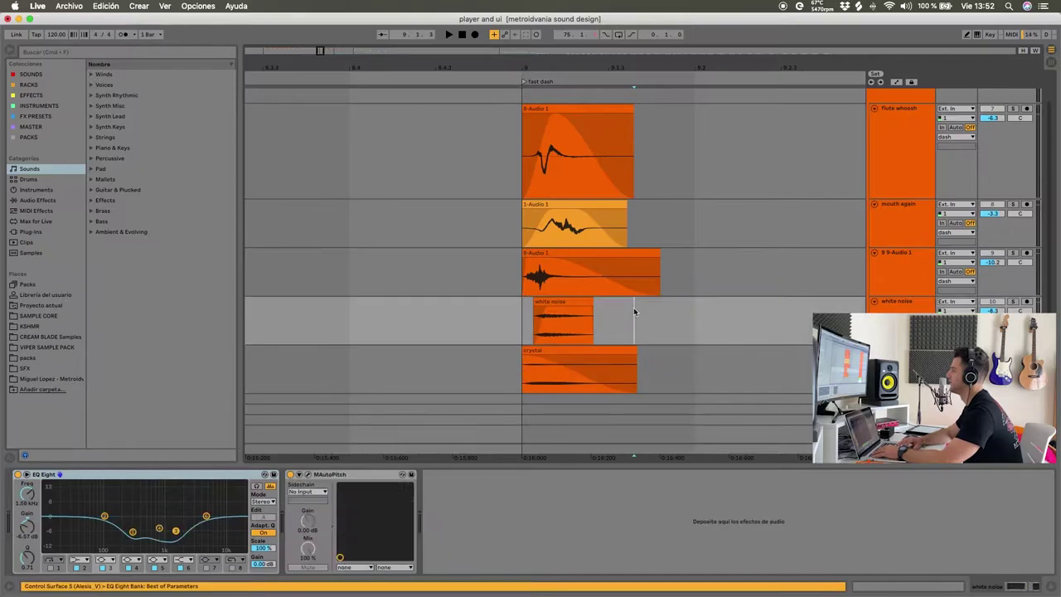
scroll(557, 273, "up", 3)
left_click(560, 255)
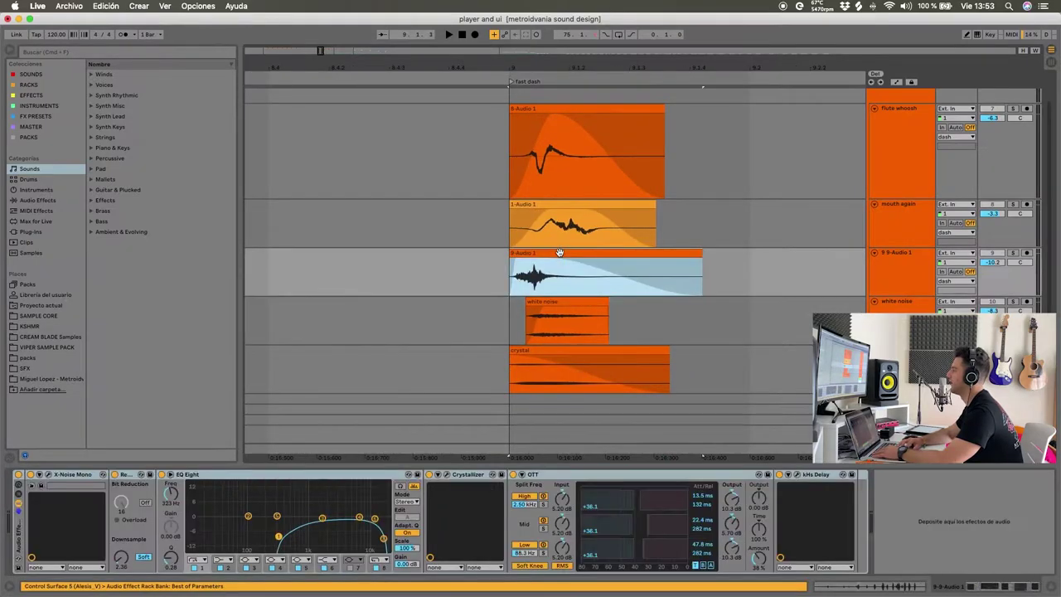
left_click(1012, 302)
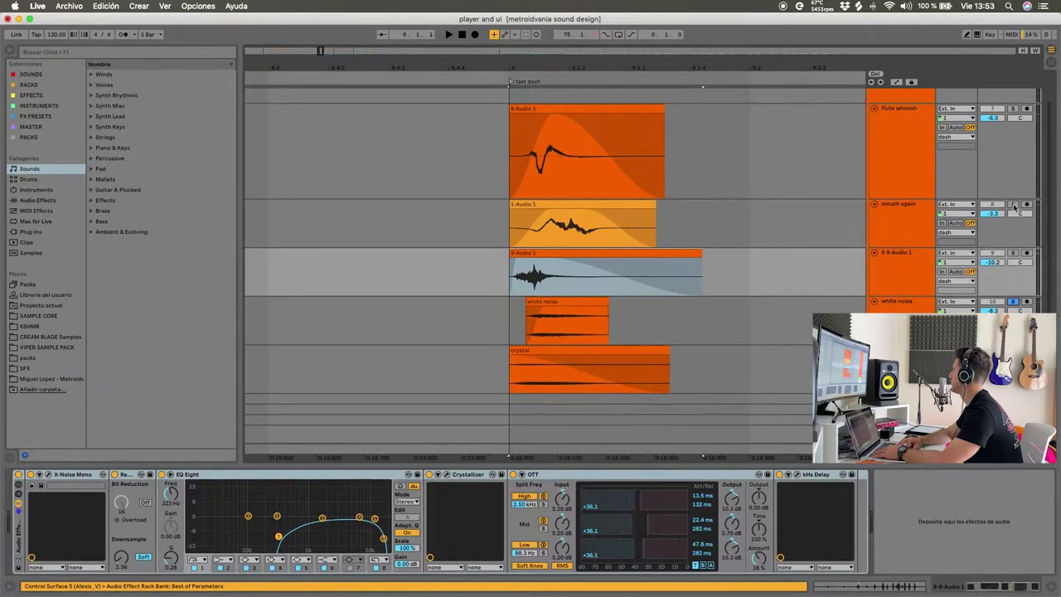
left_click(1012, 204)
left_click(535, 240)
left_click(519, 110)
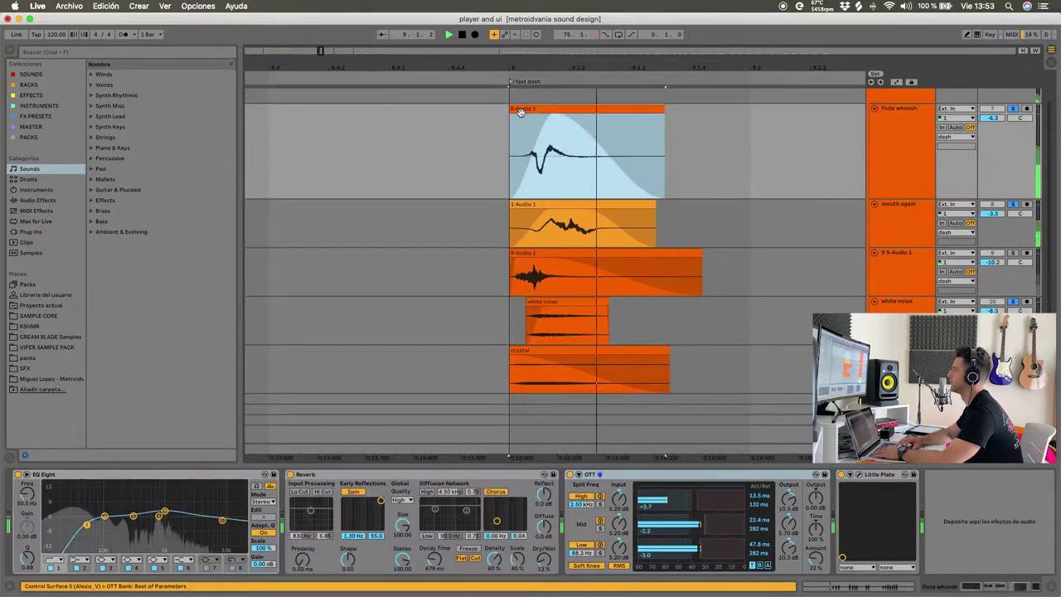
key("space")
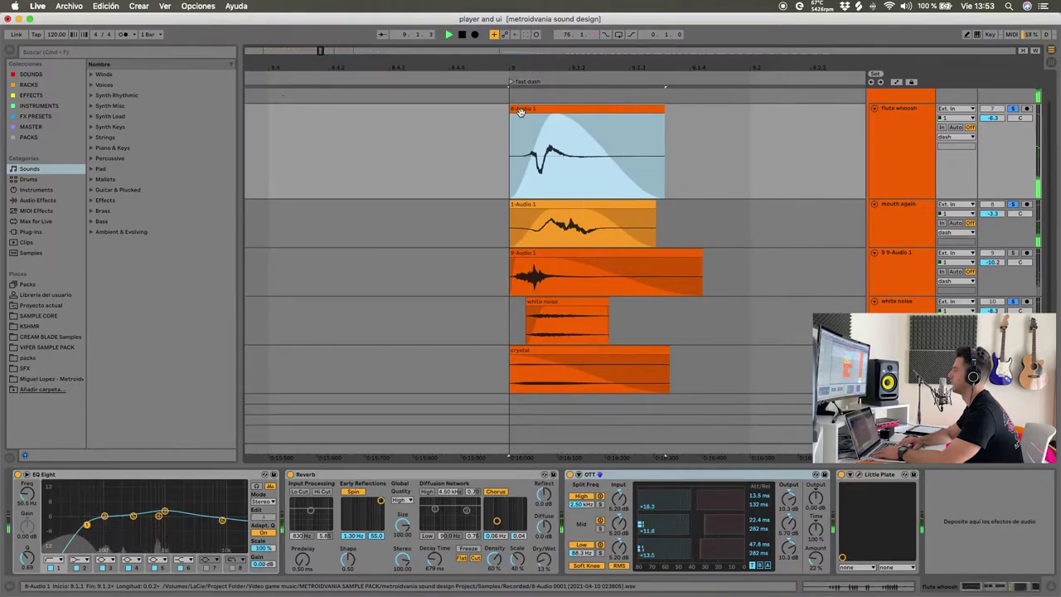
left_click(491, 126)
key("minus")
key("super+d")
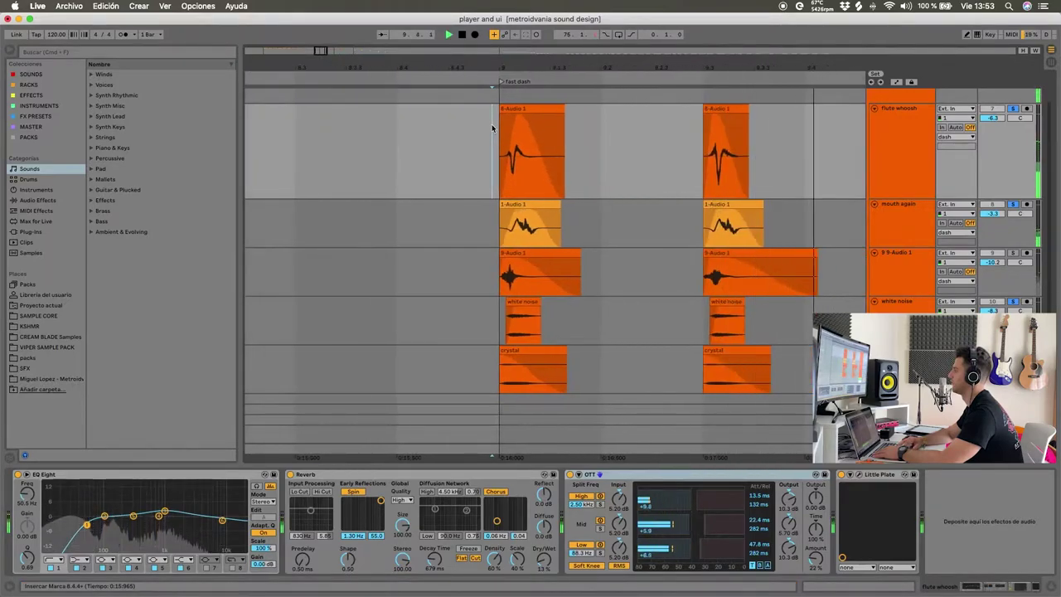
key("space")
Solo only the 9-9-Audio 1 track, bypass its effect rack and play its first fast dash clip dry
left_click(1012, 253)
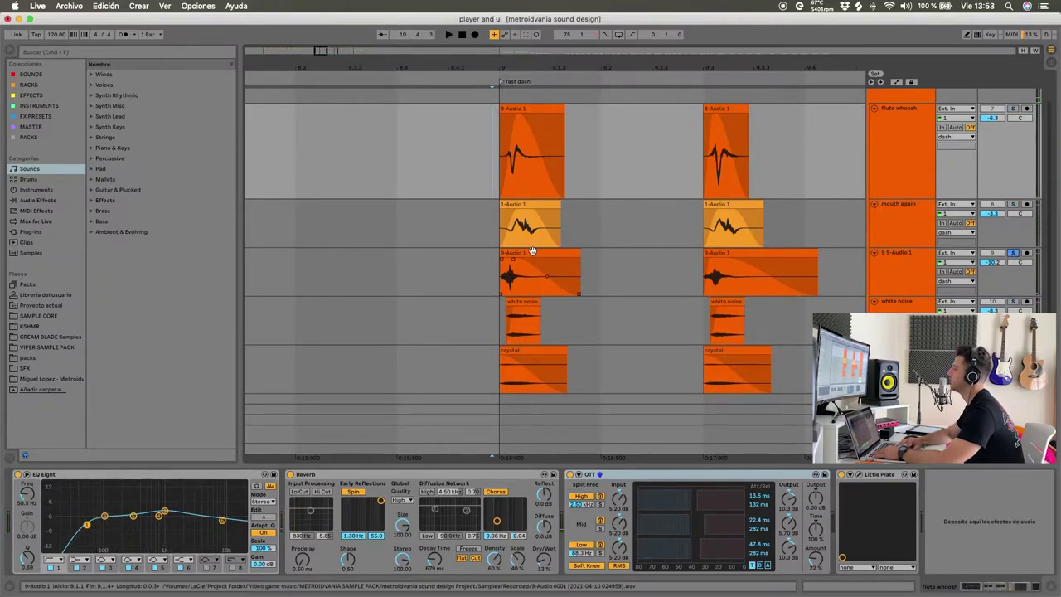
left_click(534, 249)
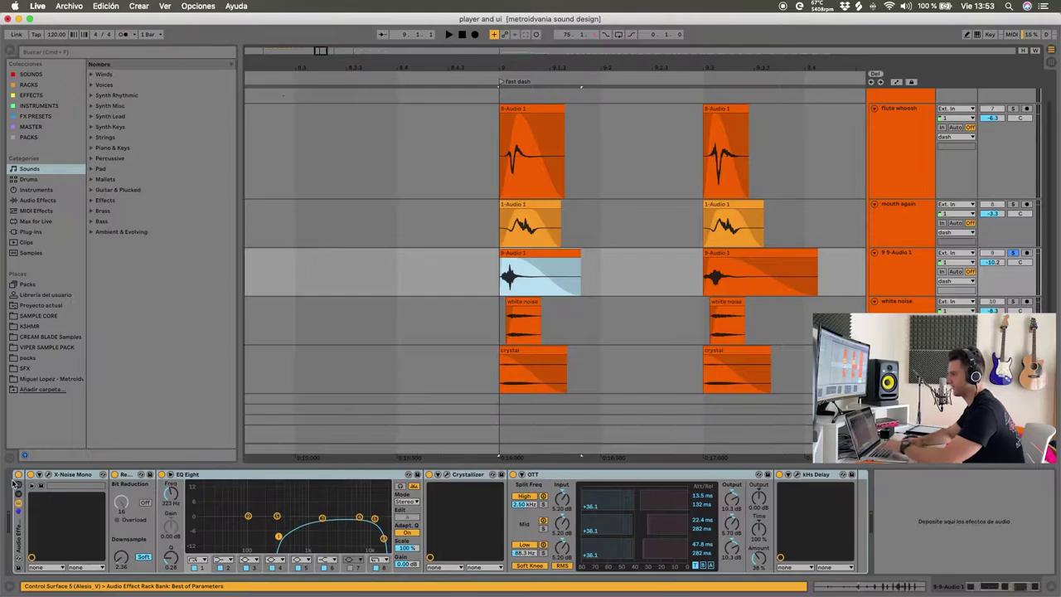
left_click(539, 252)
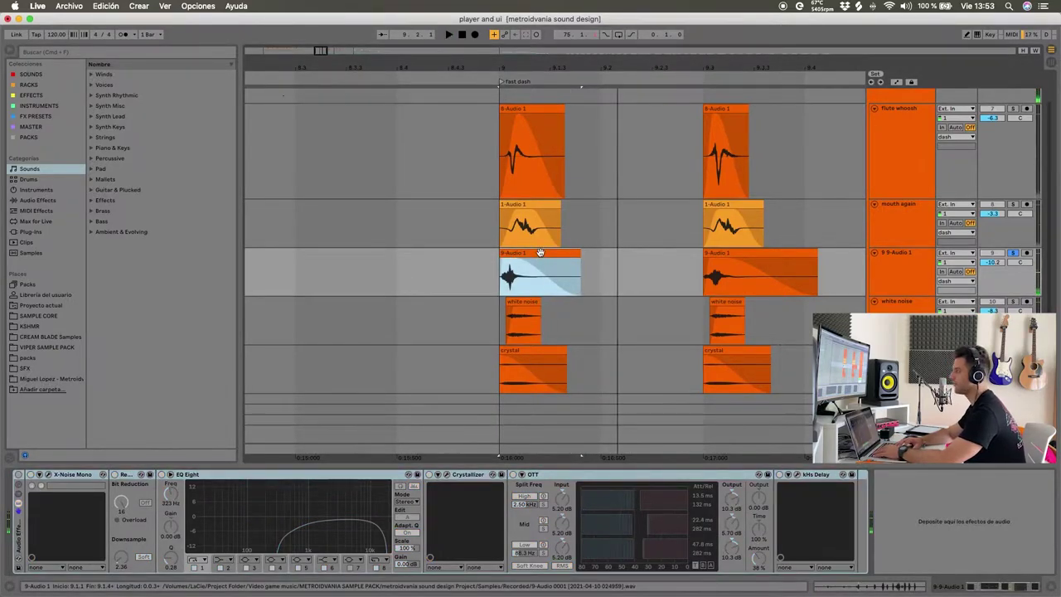
Examine the sample waveform of the first 9-9-Audio 1 clip, close the clip view and reselect the clip
double_click(539, 252)
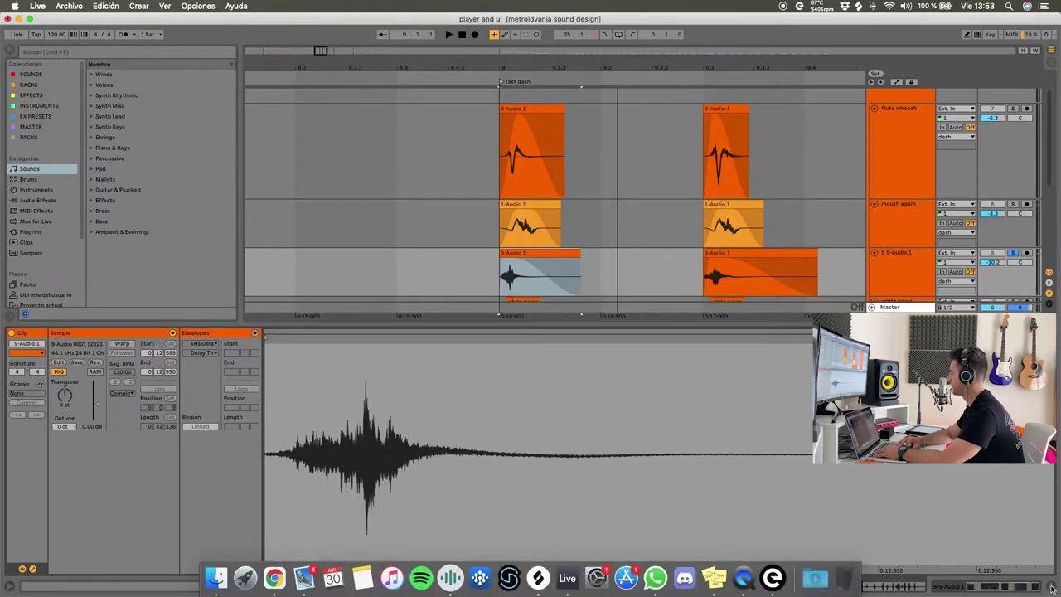
left_click(1034, 587)
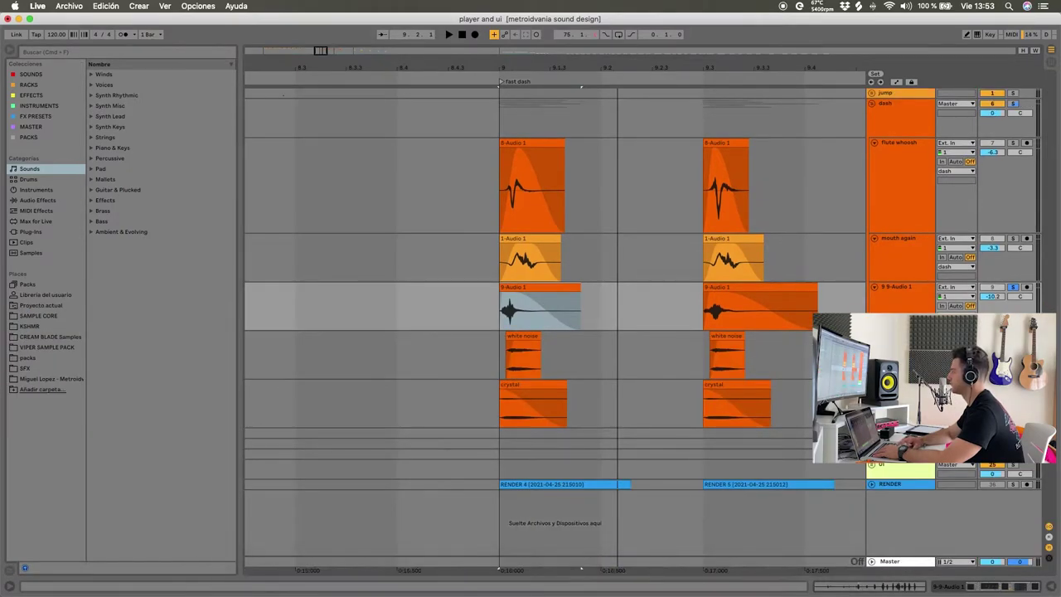
left_click(583, 295)
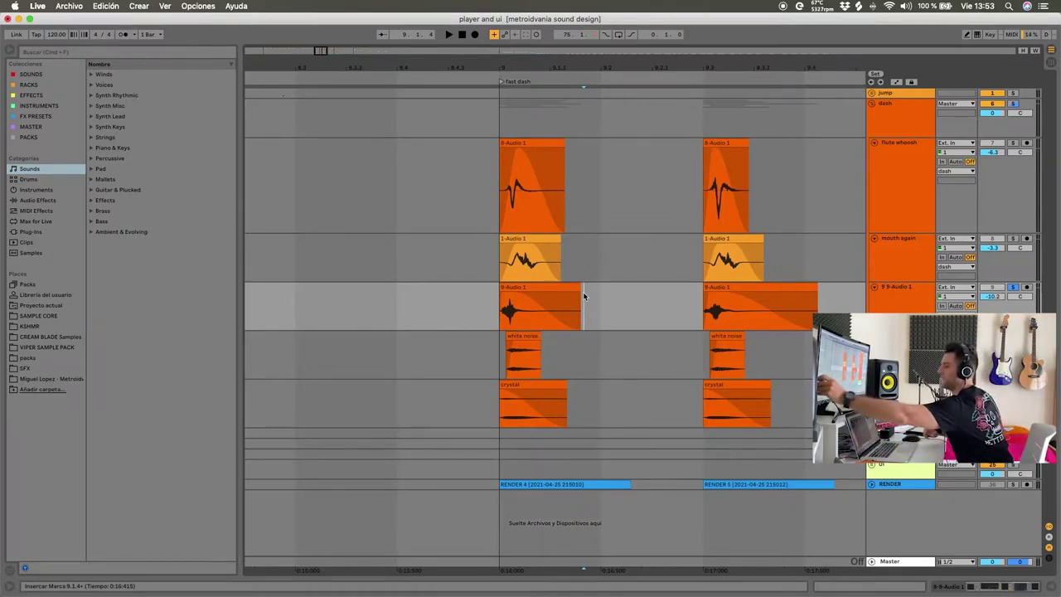
left_click(579, 291)
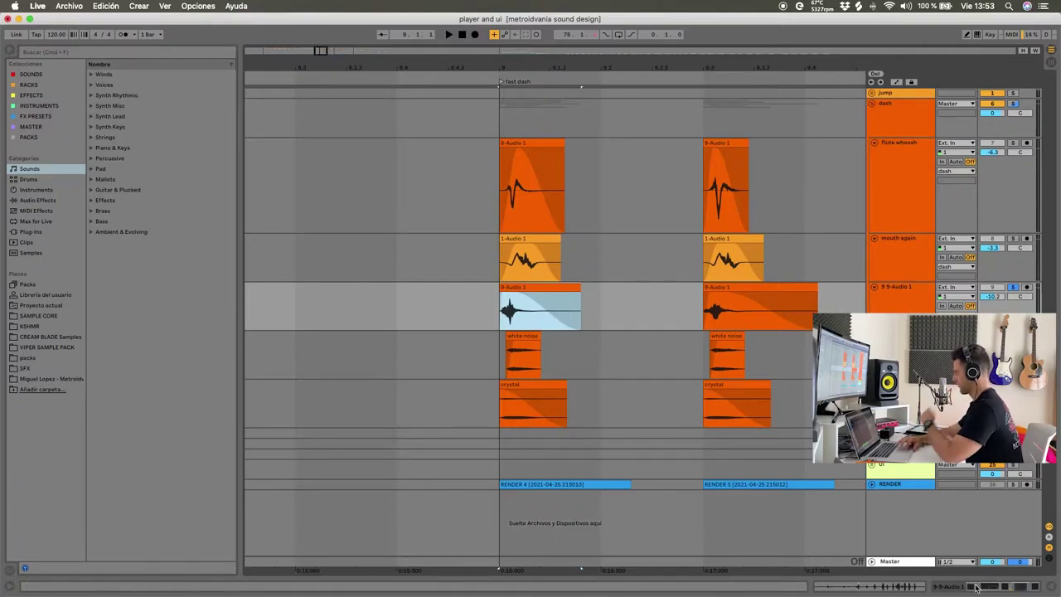
Switch the 9-9-Audio 1 effect rack back on and turn off its EQ Eight, Crystallizer, OTT and kHs Delay
left_click(976, 586)
left_click(18, 474)
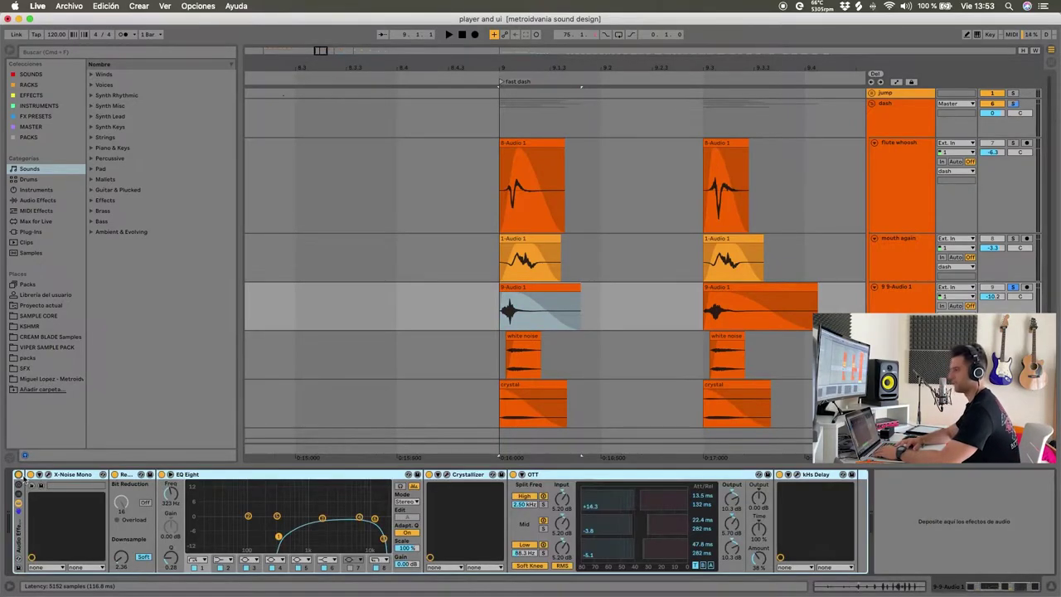
left_click(72, 474)
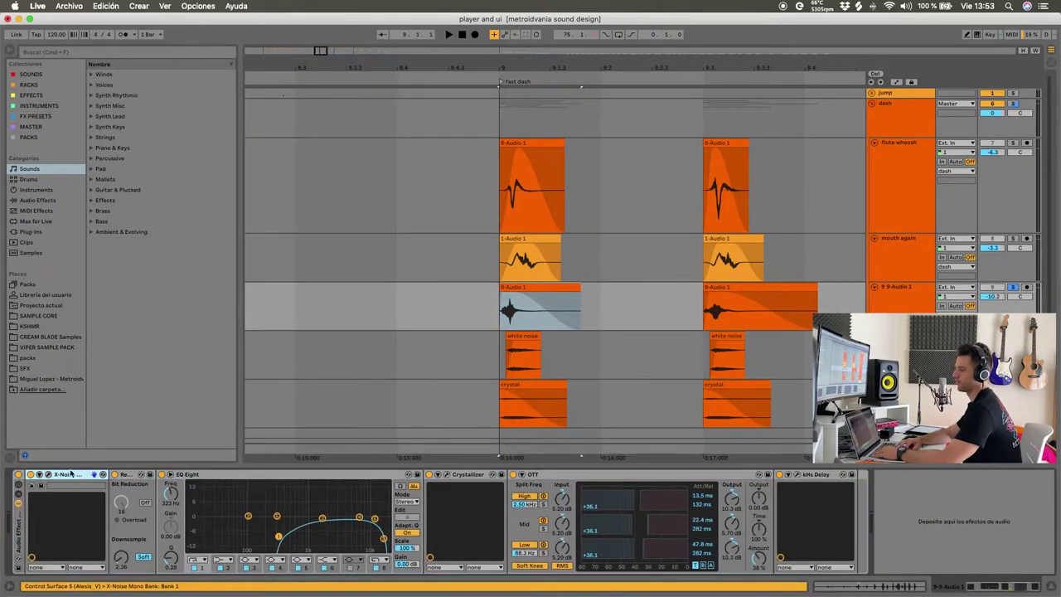
left_click(131, 481)
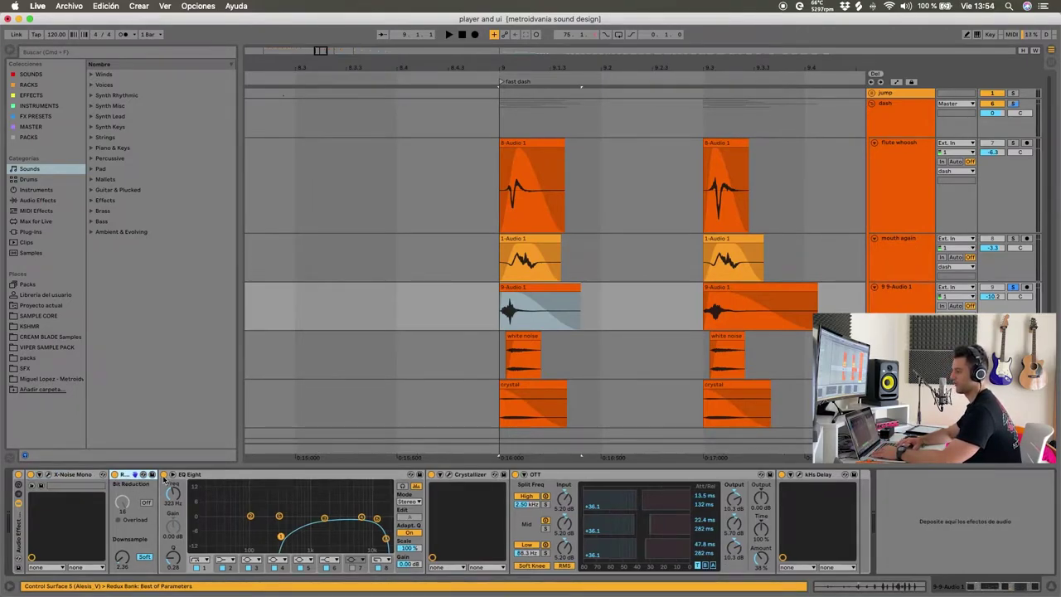
left_click(164, 473)
left_click(431, 474)
left_click(515, 474)
left_click(782, 474)
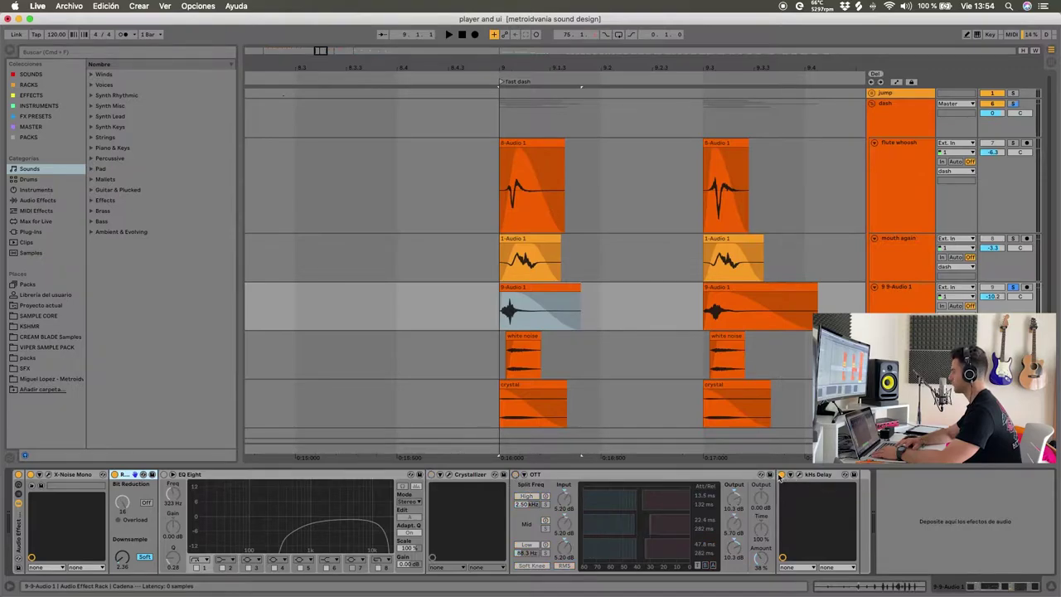
Play the first 9-9-Audio 1 clip with only X-Noise and Redux active in the rack
left_click(523, 286)
key("space")
key("space")
key("space")
key("space")
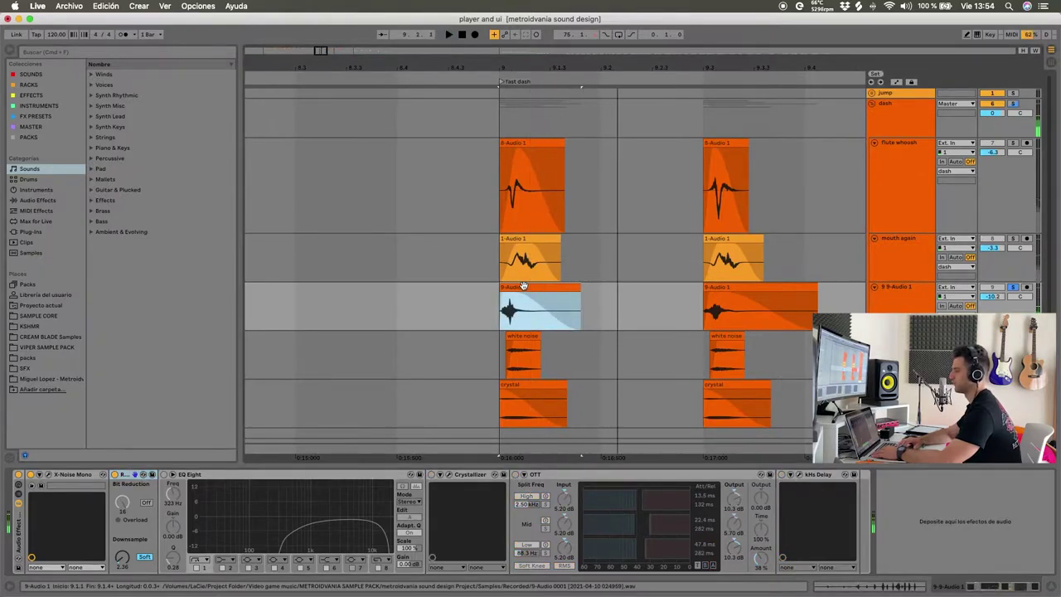
Switch EQ Eight back on in the rack and play the first 9-9-Audio 1 clip through it
left_click(165, 474)
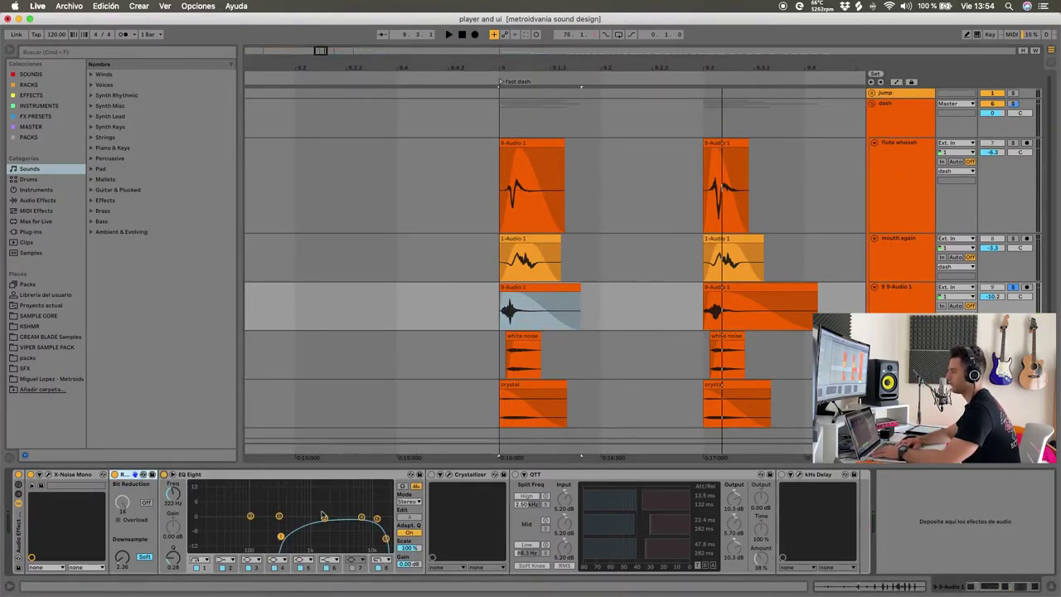
left_click(524, 287)
key("space")
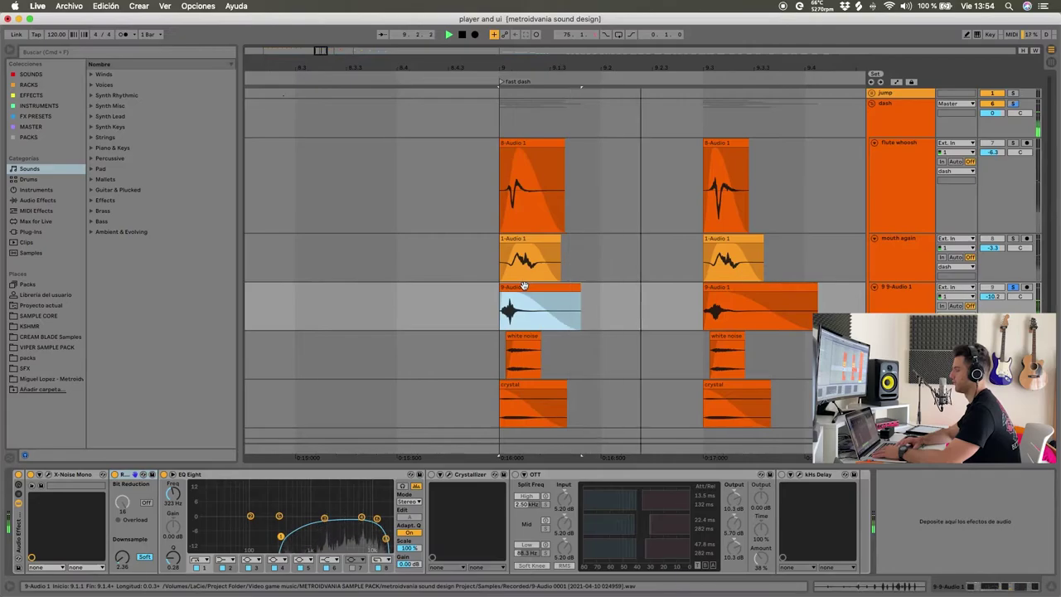
key("space")
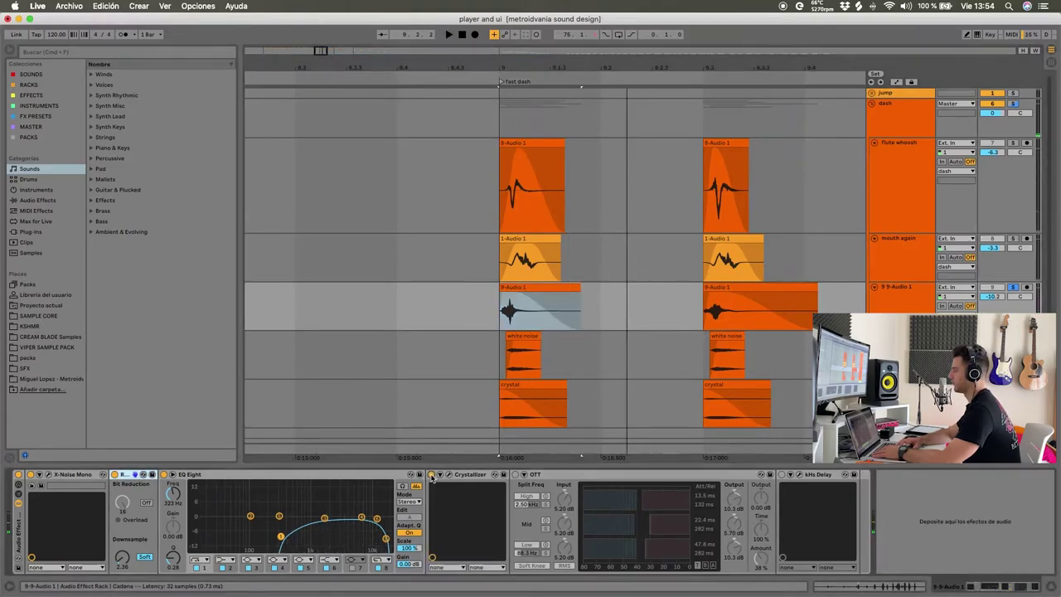
Switch Crystallizer back on, show its plug-in window clear of the clips and play the first 9-9-Audio 1 clip through it
left_click(449, 474)
left_click_drag(622, 390, 247, 108)
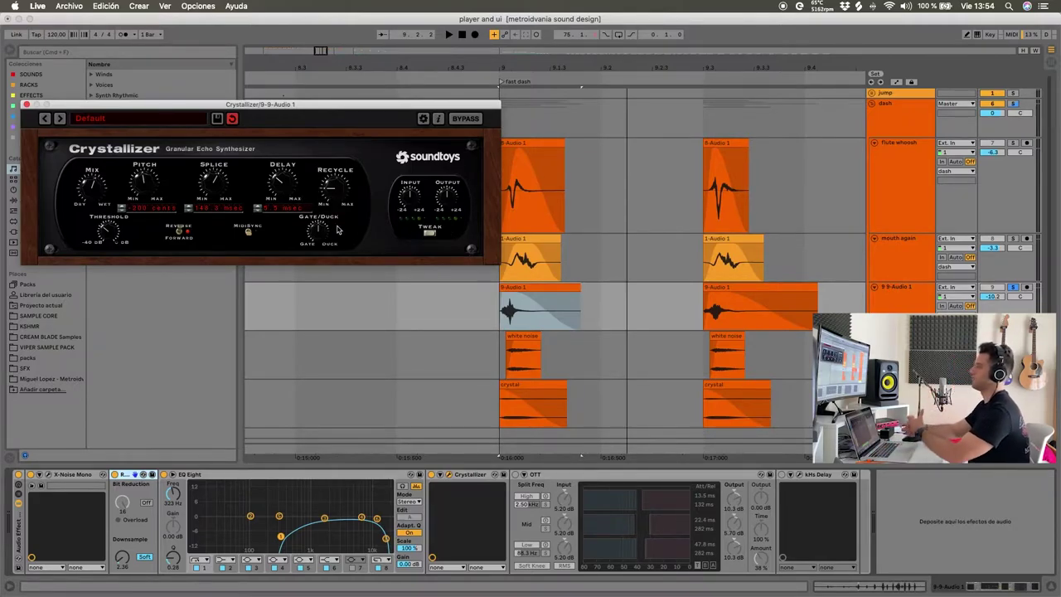
left_click(539, 286)
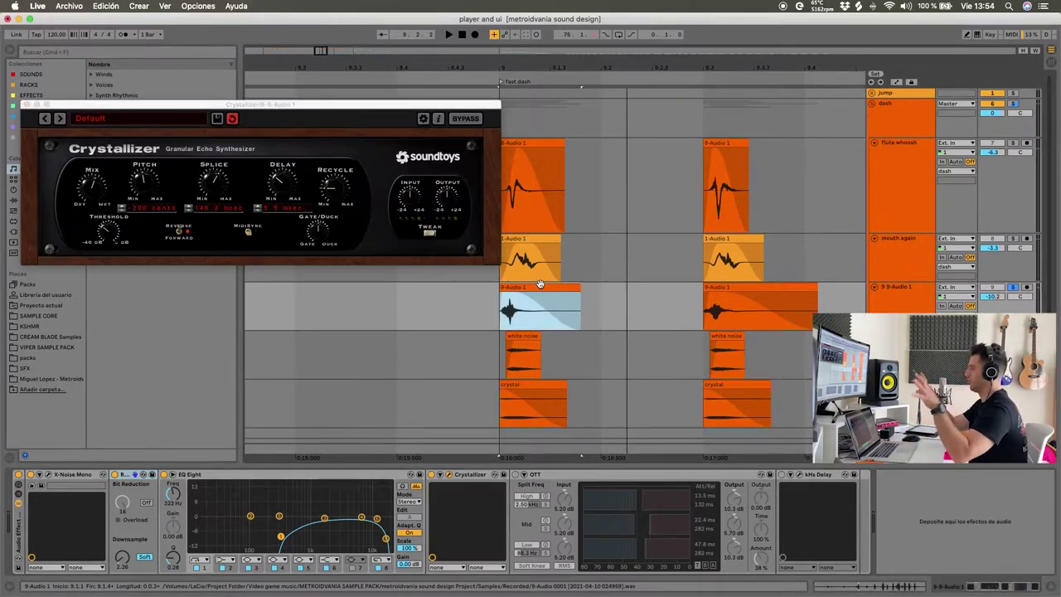
key("space")
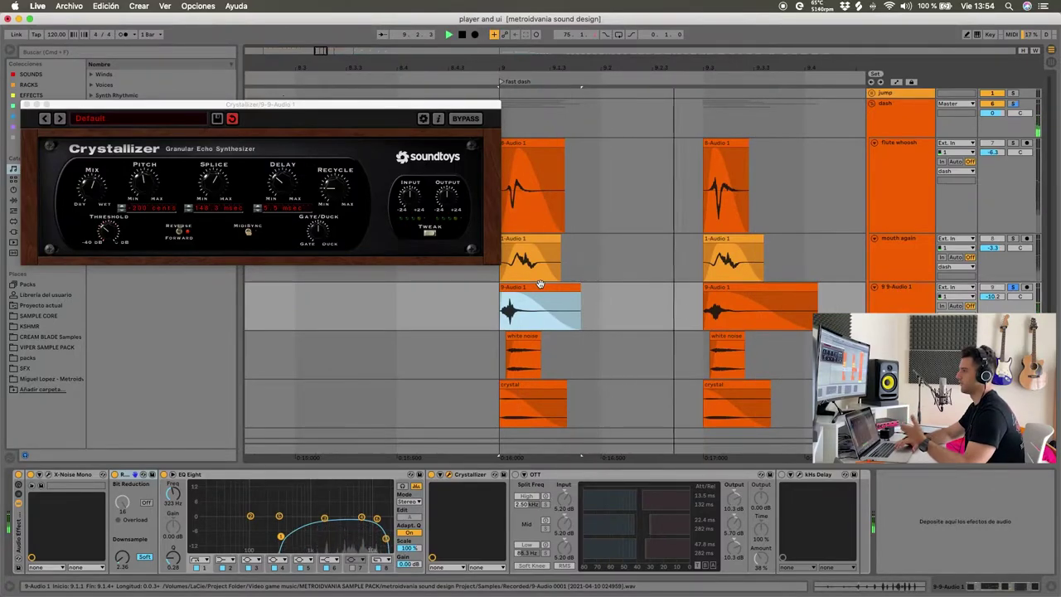
key("space")
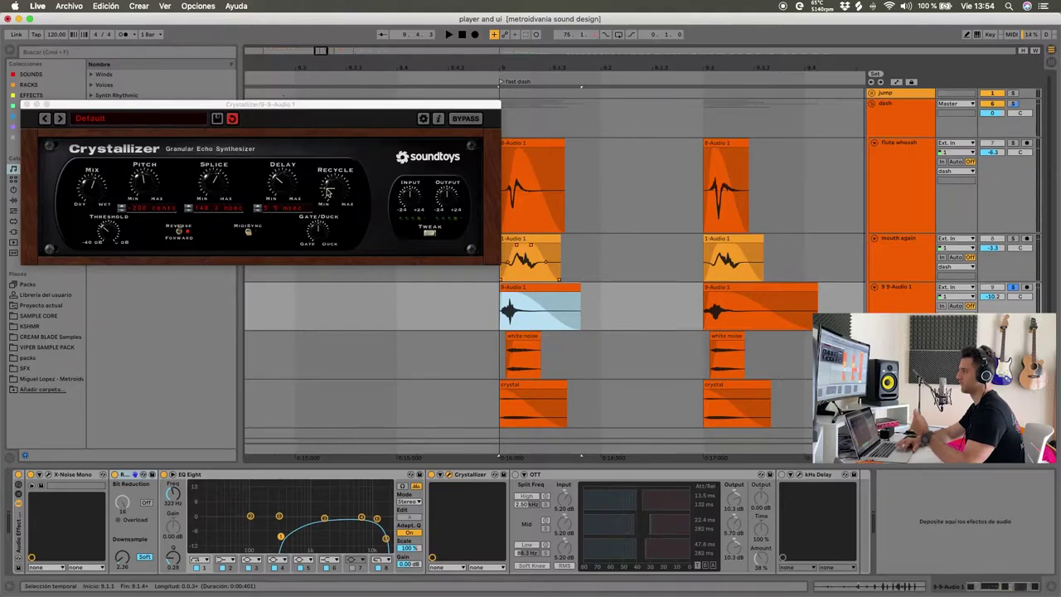
Replay the first 9-9-Audio 1 clip while lowering Crystallizer's pitch to about -1275 cents, and close the plug-in window
key("space")
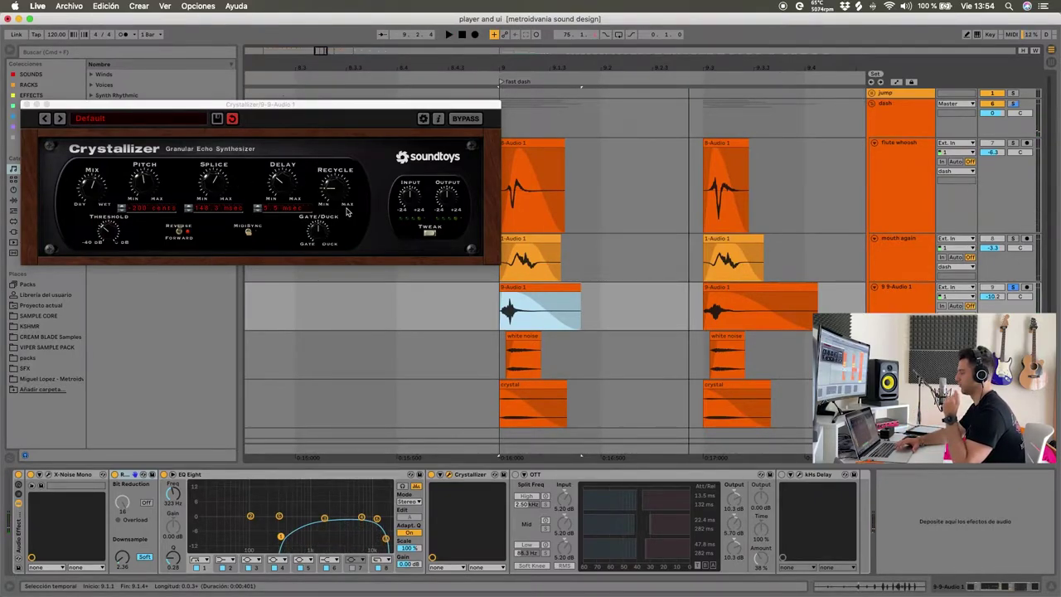
key("space")
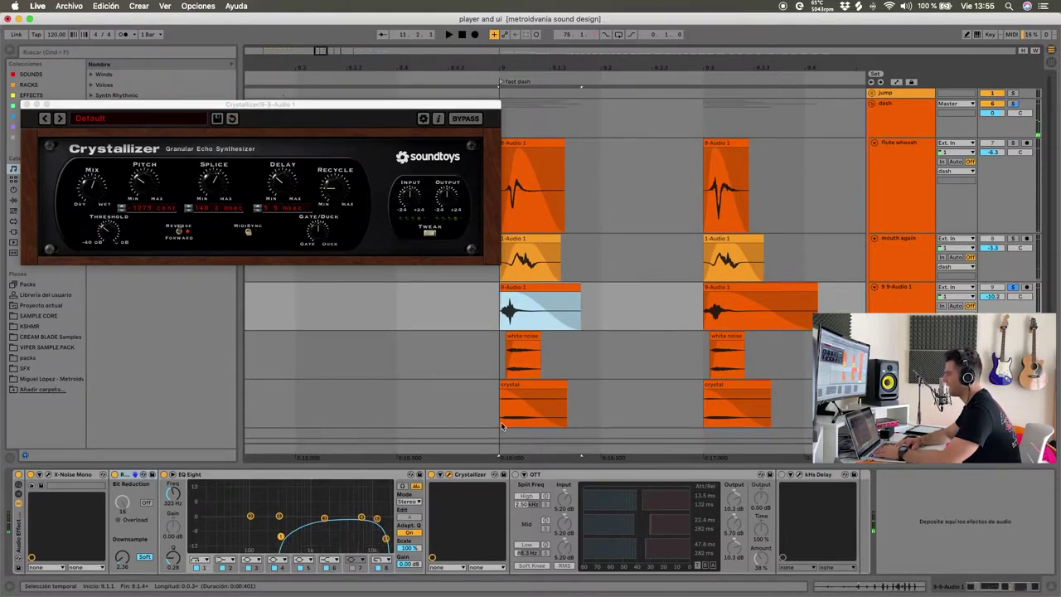
left_click(449, 475)
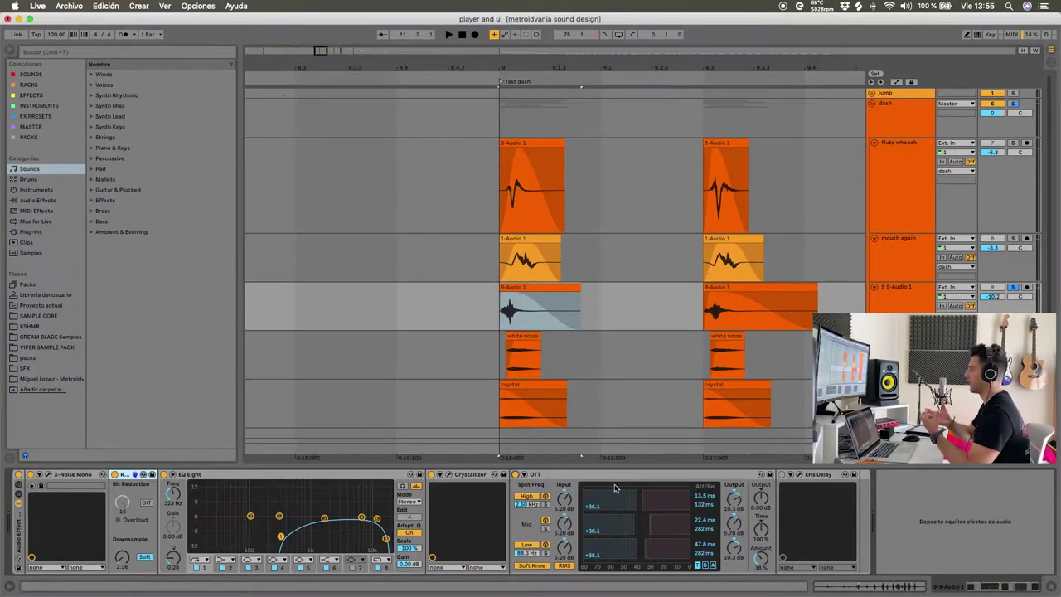
Play the first 9-9-Audio 1 clip through the rack up to OTT, with kHs Delay still off
left_click(527, 286)
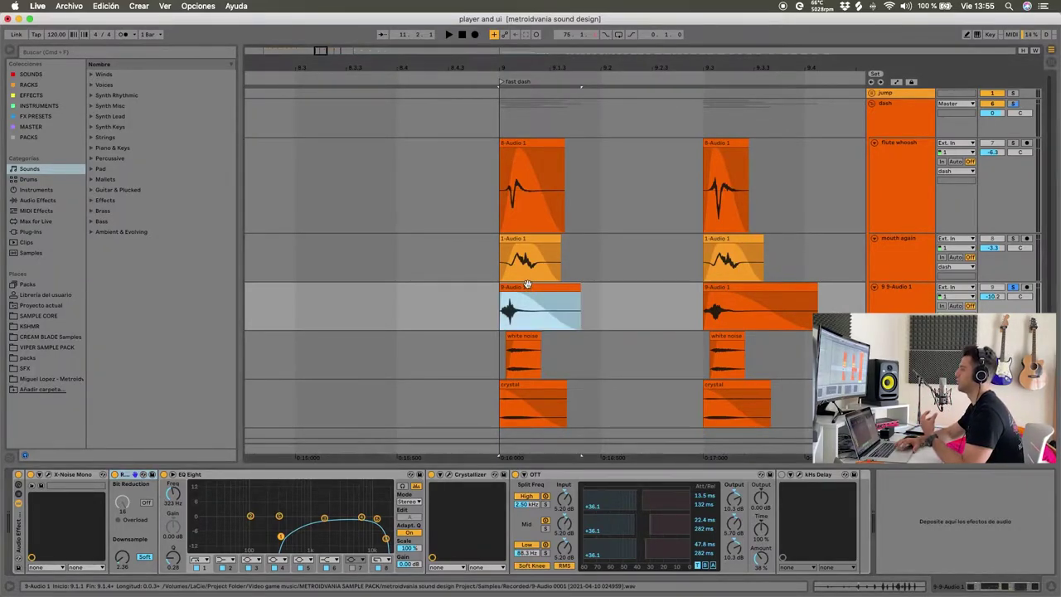
key("space")
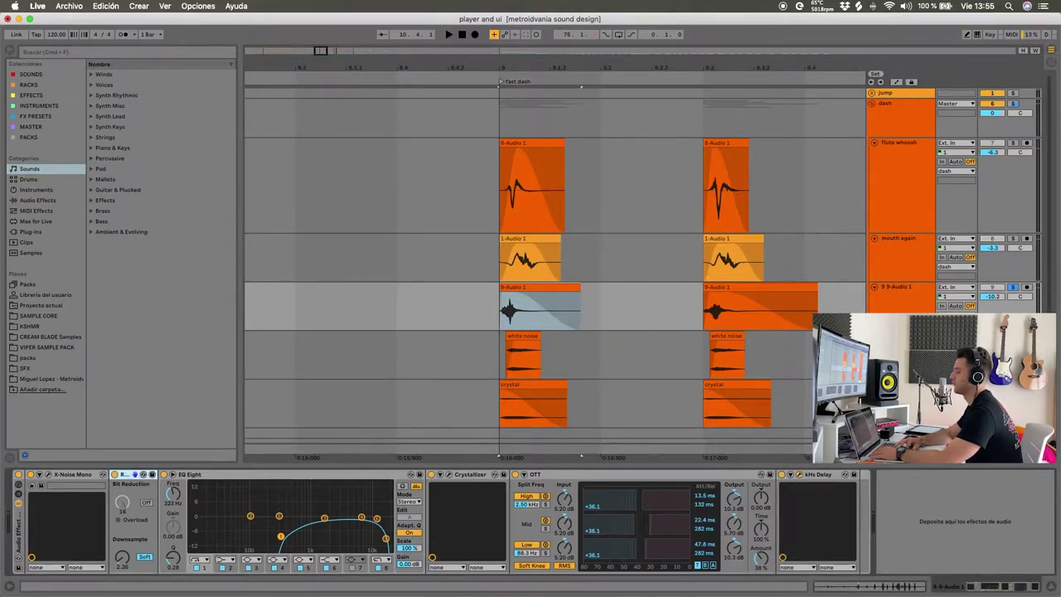
Switch kHs Delay back on, inspect its plug-in window and play the first 9-9-Audio 1 clip through it
left_click(799, 474)
left_click_drag(332, 214, 331, 125)
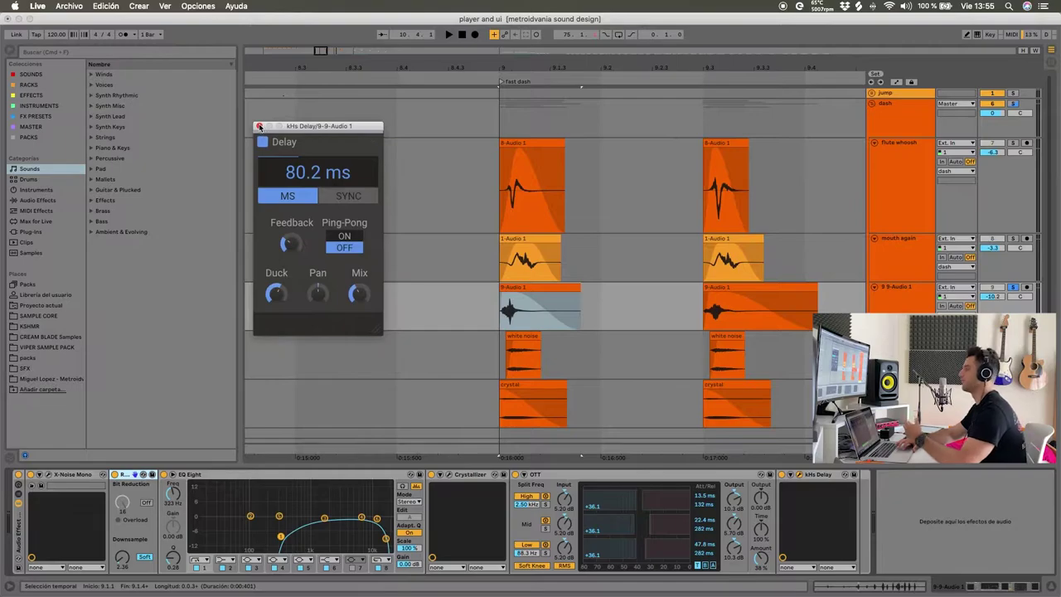
left_click(260, 126)
key("space")
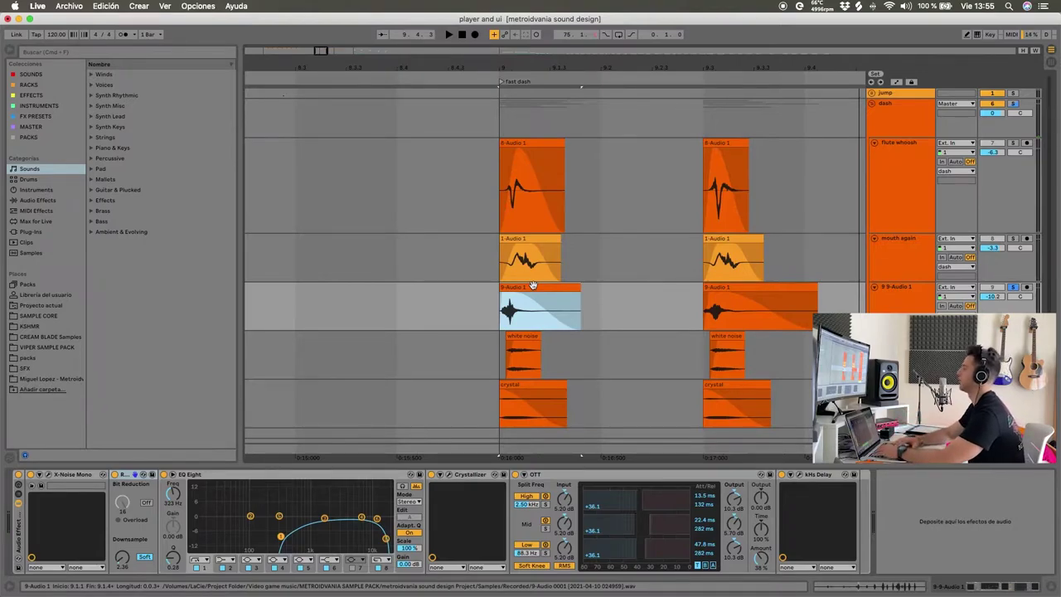
Play the soloed 9-9-Audio 1 track from the first fast dash into the slow dash clips
scroll(533, 285, "down", 2)
scroll(533, 285, "down", 2)
key("space")
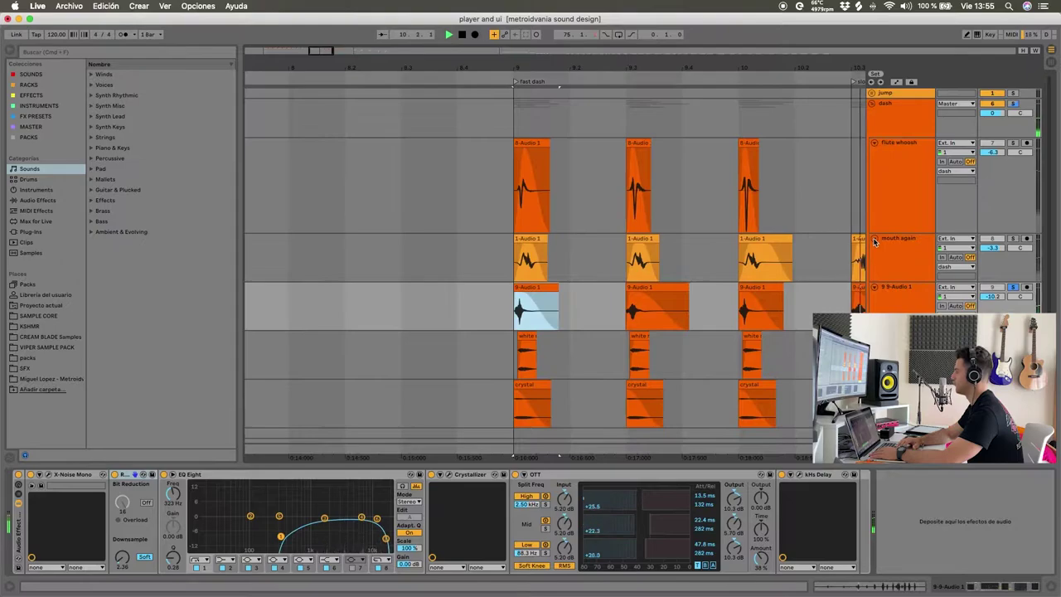
scroll(699, 270, "down", 1)
scroll(704, 271, "down", 2)
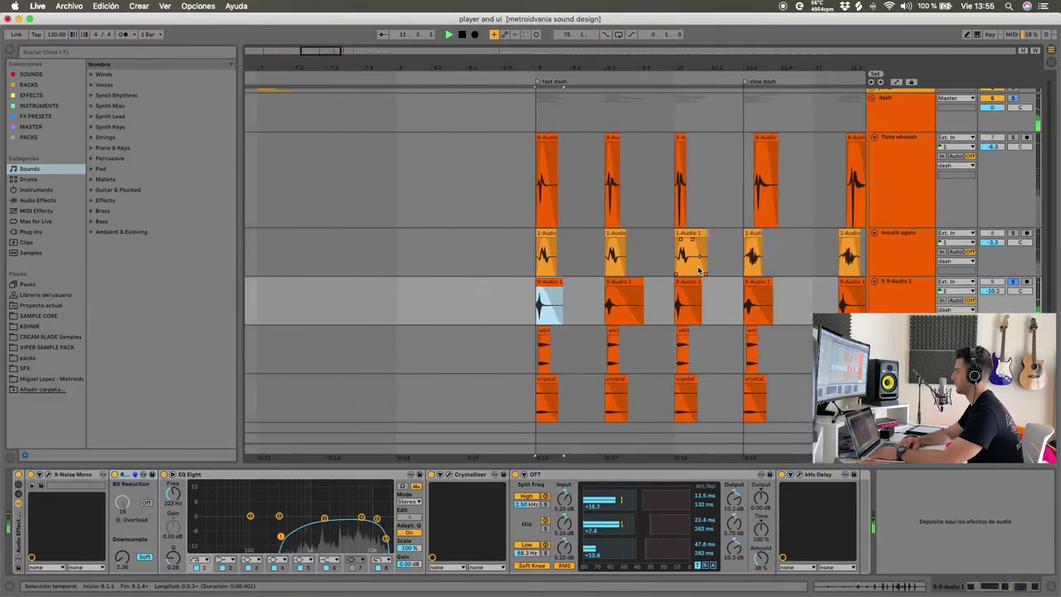
scroll(762, 237, "up", 3)
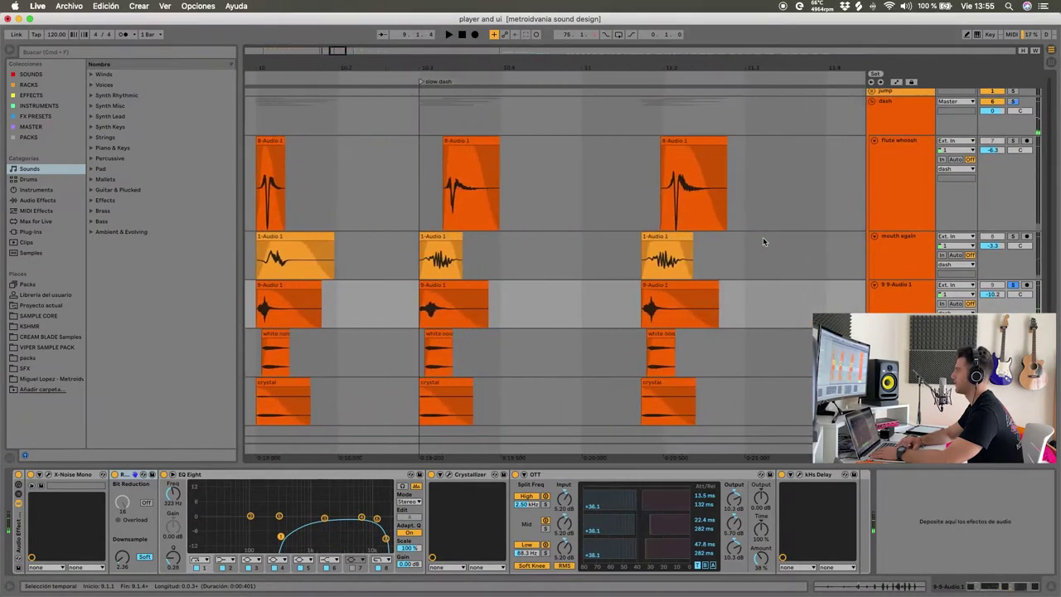
Inspect the sample settings of the first slow dash clip on the 9-9-Audio 1 track and close its clip view
scroll(471, 251, "down", 1)
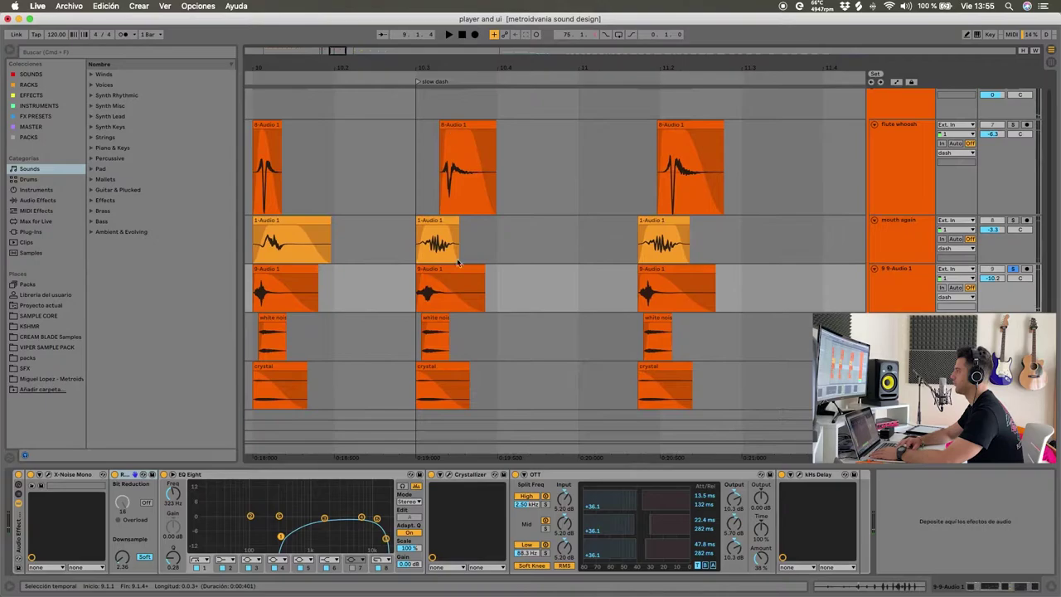
left_click(418, 83)
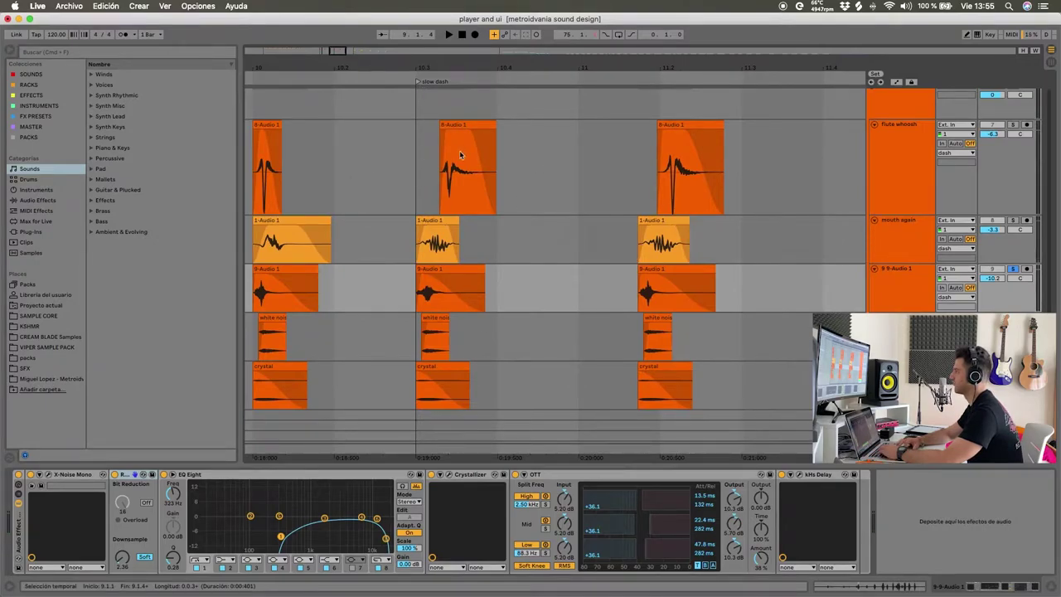
left_click(416, 149)
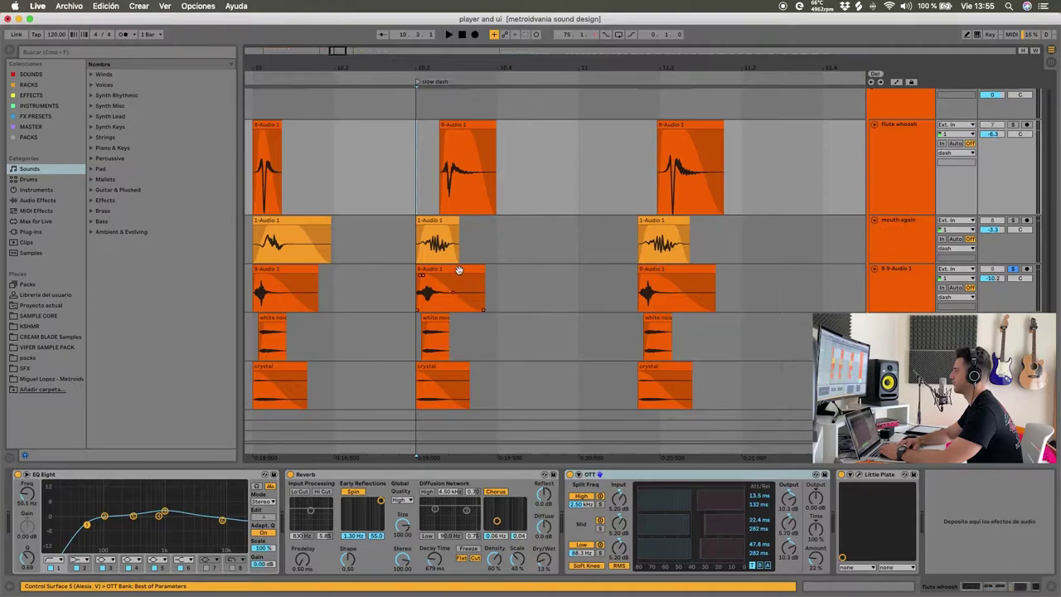
double_click(458, 270)
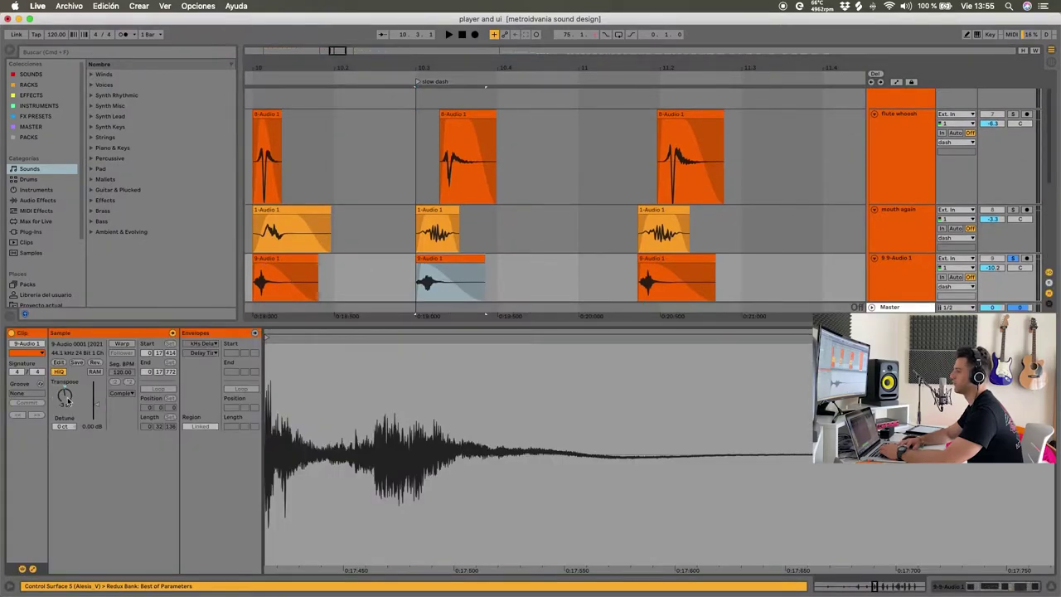
left_click(1050, 587)
Show the automation lanes and display MAutoPitch's formant shift automation on the mouth again track
left_click(909, 255)
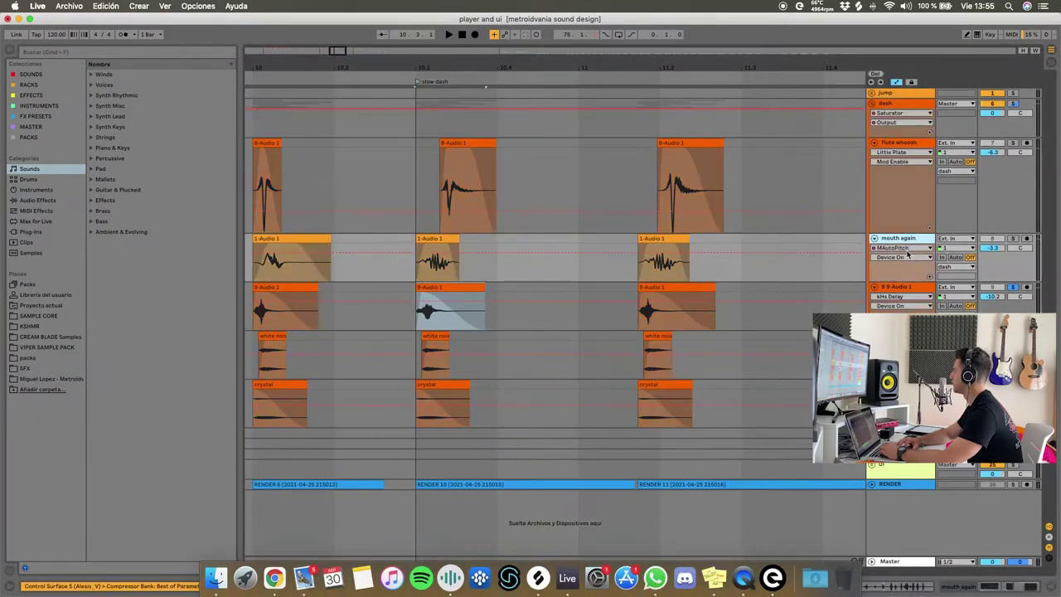
left_click(909, 257)
left_click(908, 332)
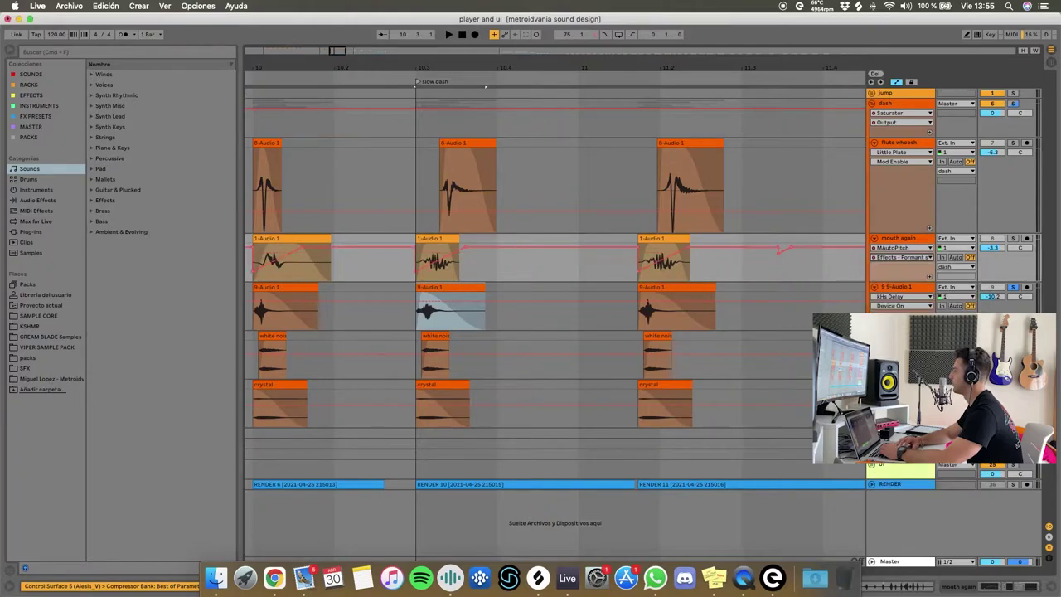
left_click(901, 152)
left_click(900, 154)
Display Crystallizer's Pitch automation on the 9-9-Audio 1 track around the slow dash, and hide the automation lanes
left_click(903, 296)
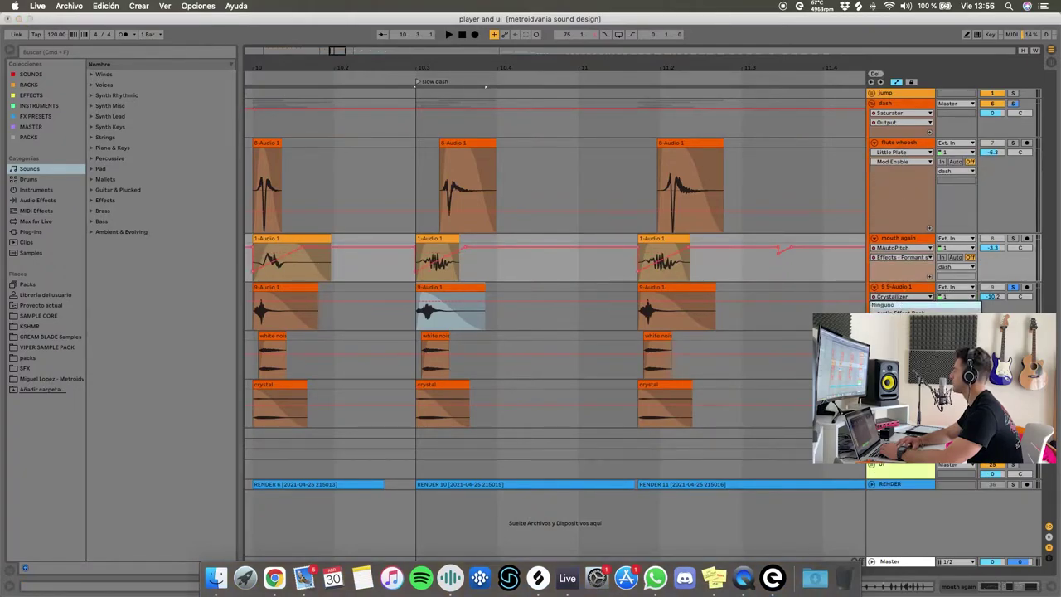
left_click(899, 305)
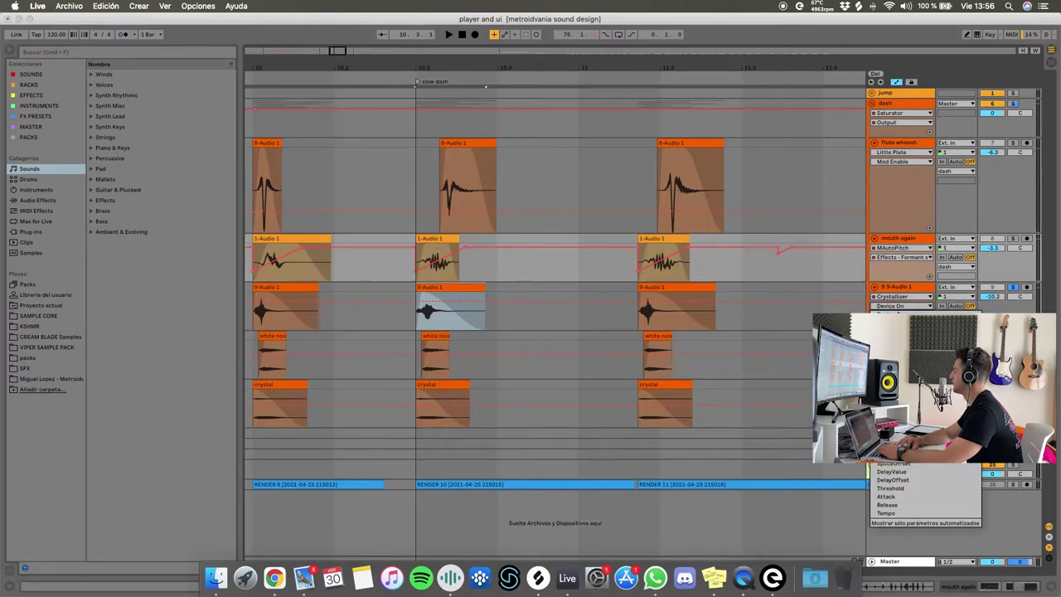
left_click(890, 330)
scroll(641, 327, "down", 3)
scroll(530, 324, "up", 2)
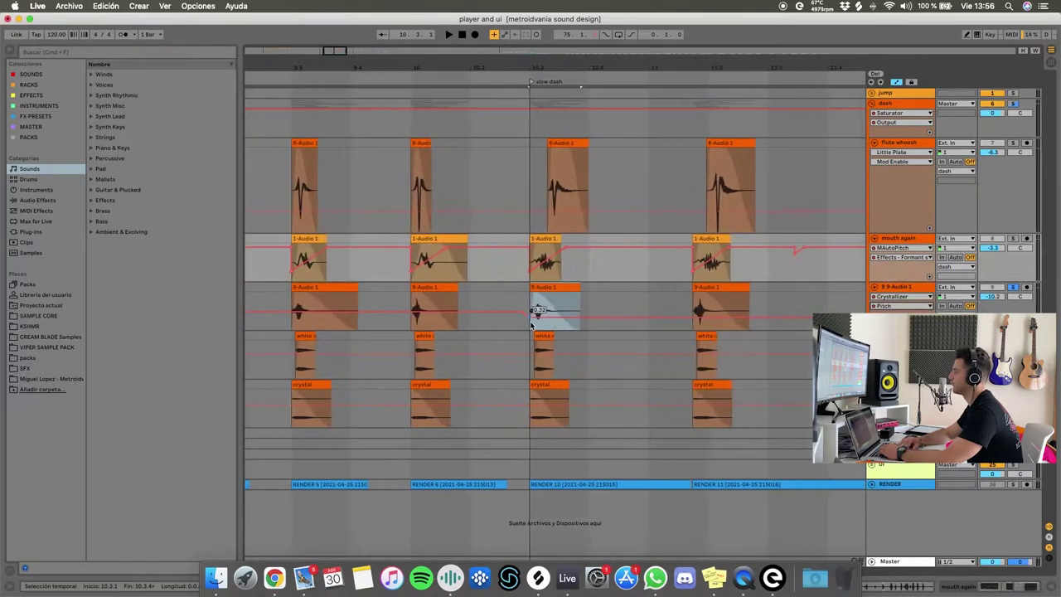
left_click(547, 287)
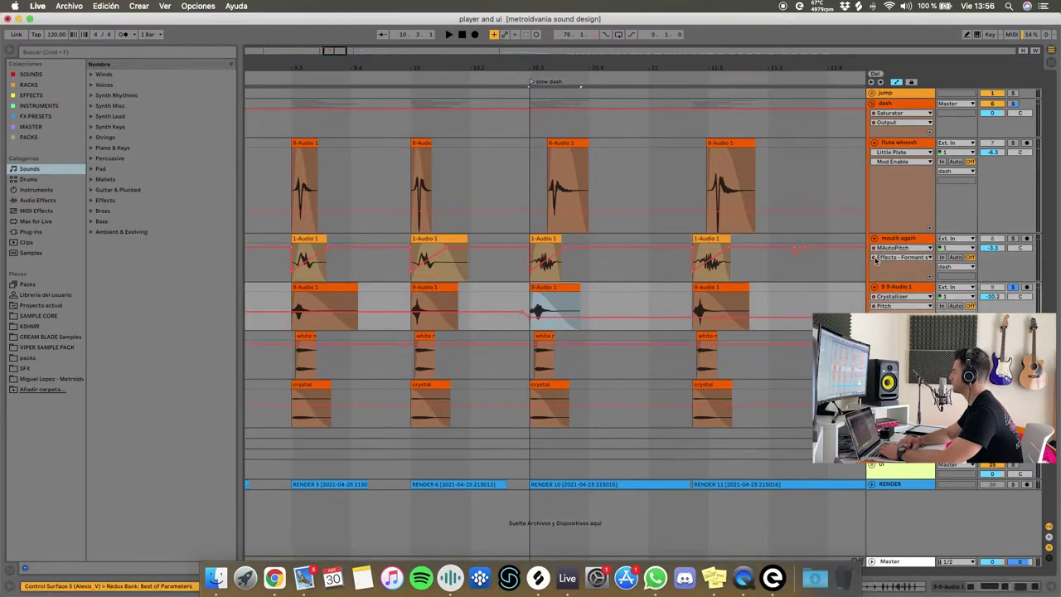
key("a")
Play the fast dashes on the soloed 9-9-Audio 1 track, followed by its first slow dash clip
scroll(370, 194, "left", 3)
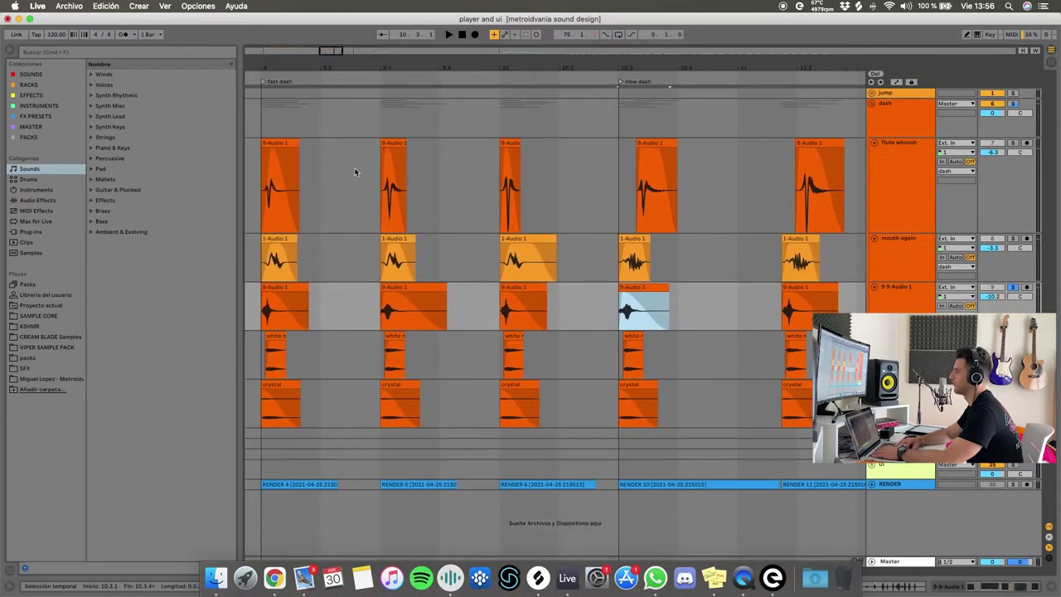
left_click(355, 172)
key("space")
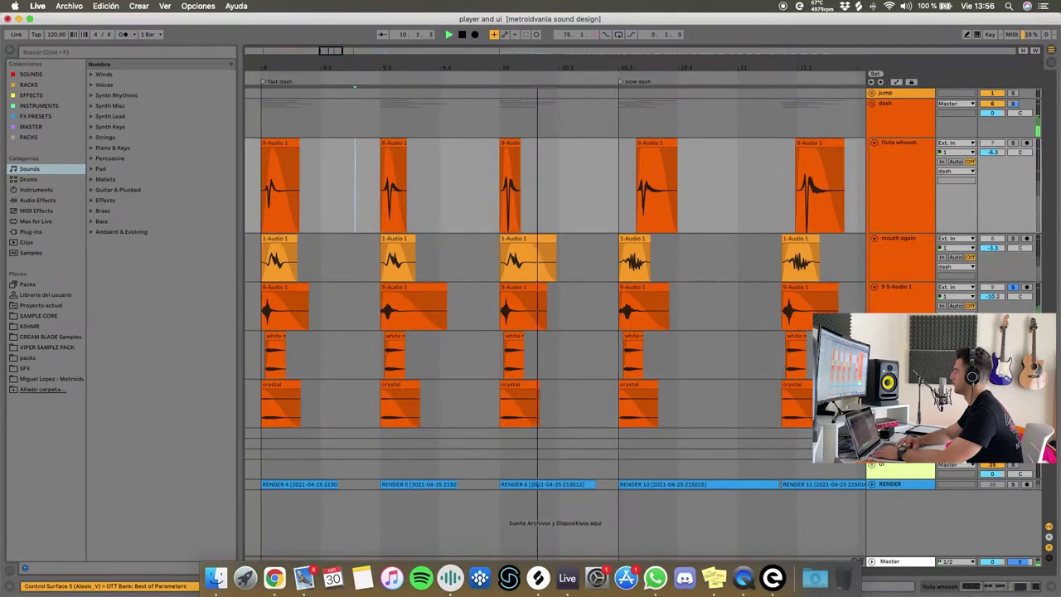
left_click(659, 288)
key("space")
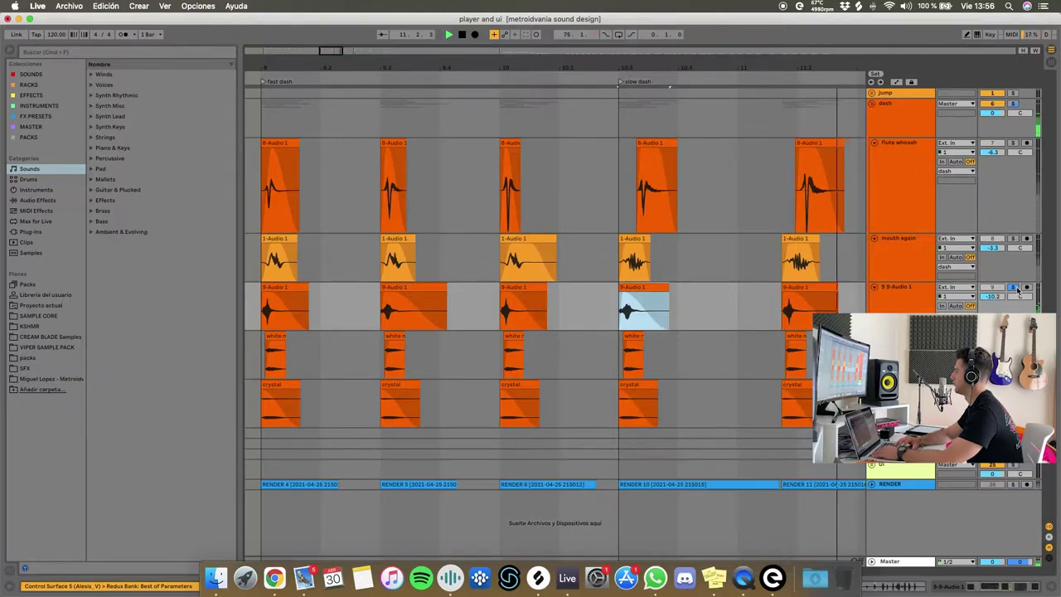
Unsolo the 9-9-Audio 1 track and play all the dash layers together through the fast and slow dashes
left_click(477, 177)
scroll(483, 206, "left", 3)
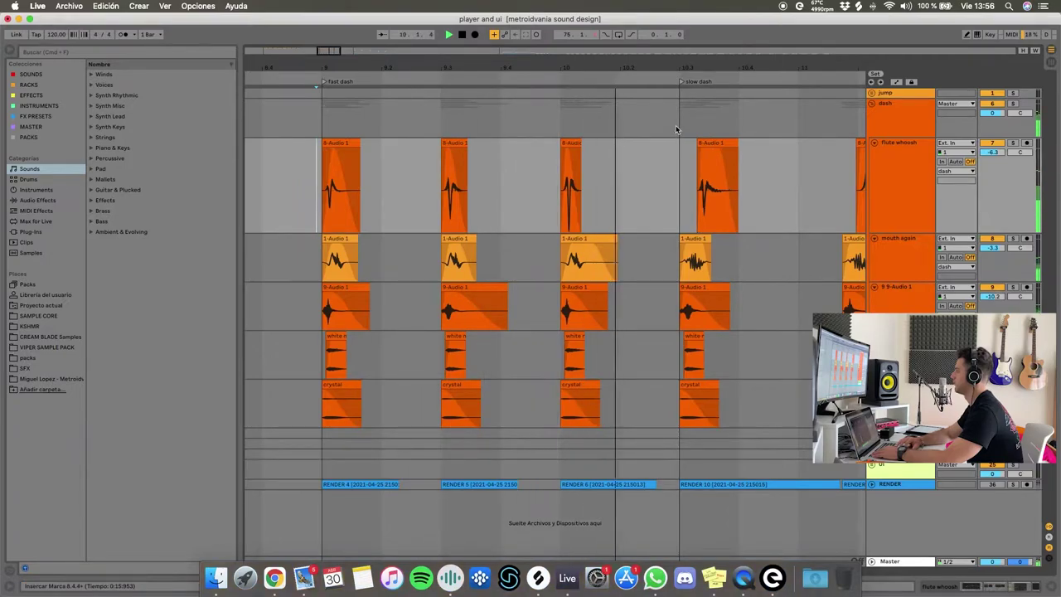
scroll(676, 130, "right", 3)
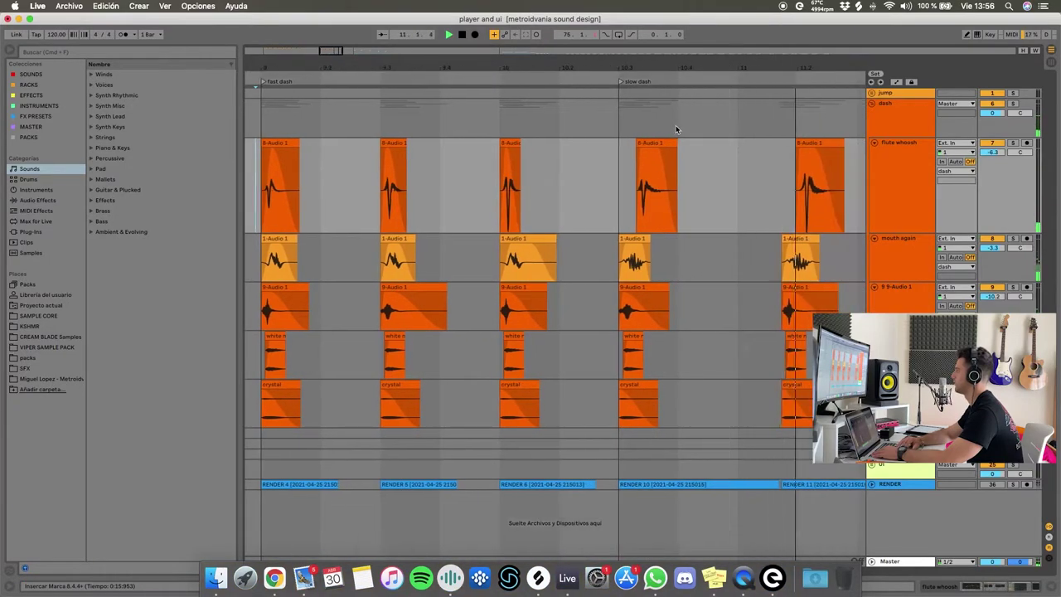
left_click(615, 115)
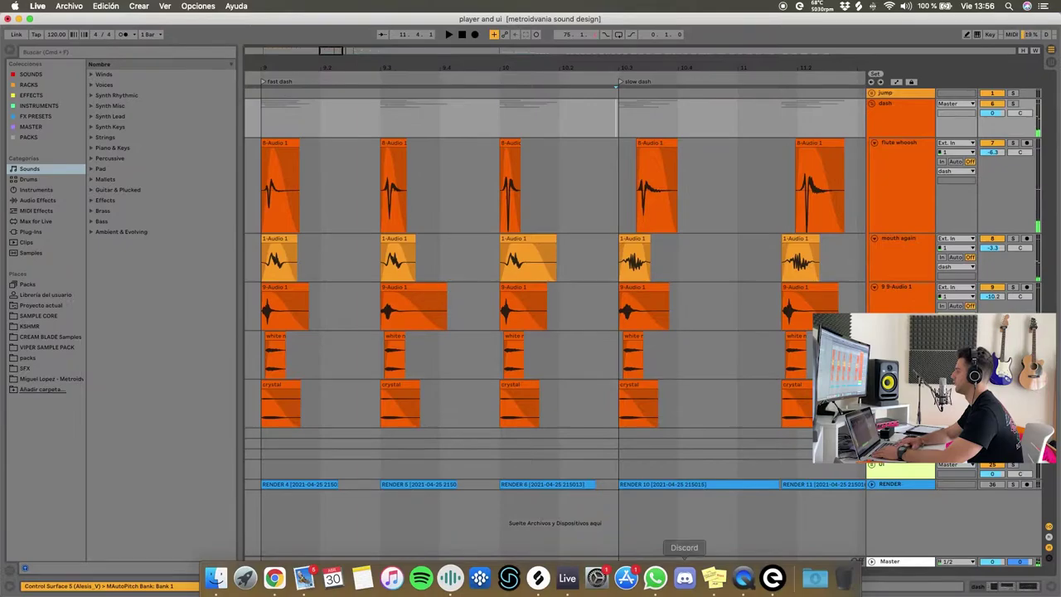
Show the dash group's effect chain and display its MAutoPitch formant shift automation across the dashes
left_click(1005, 585)
scroll(303, 175, "left", 2)
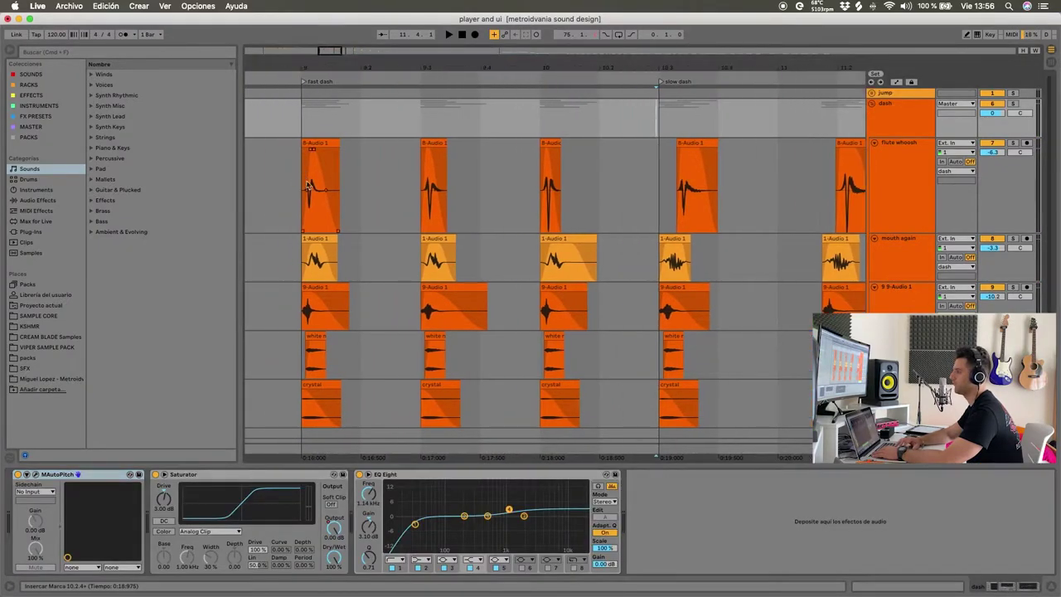
key("a")
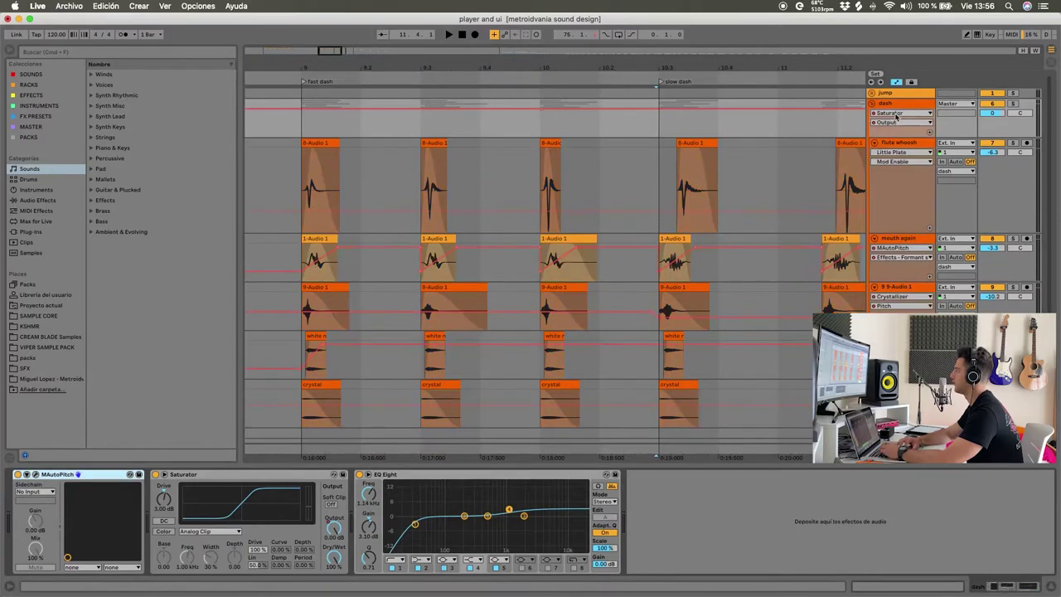
left_click(899, 112)
left_click(898, 131)
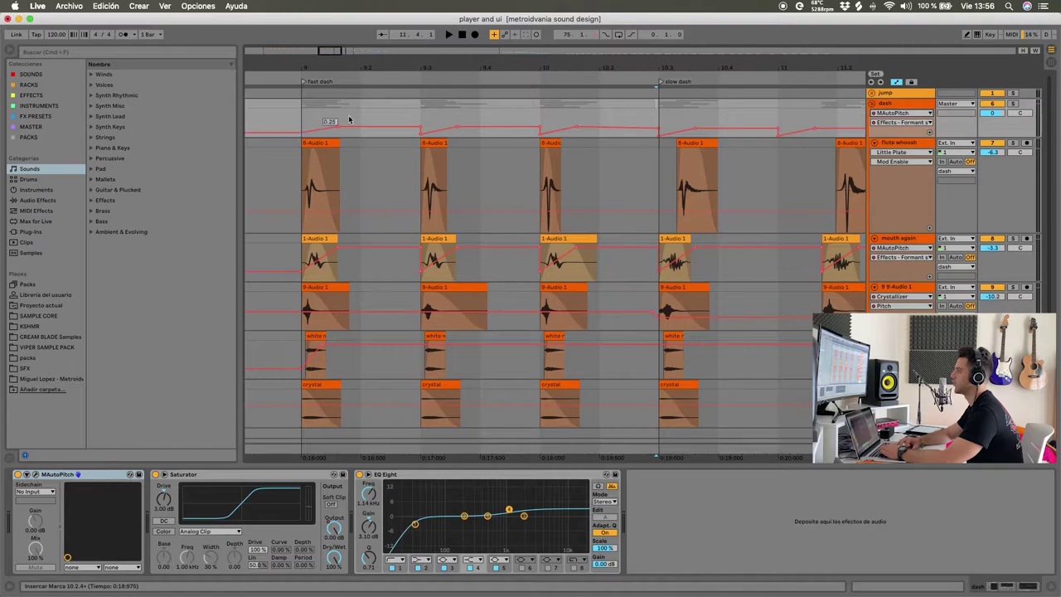
left_click(300, 121)
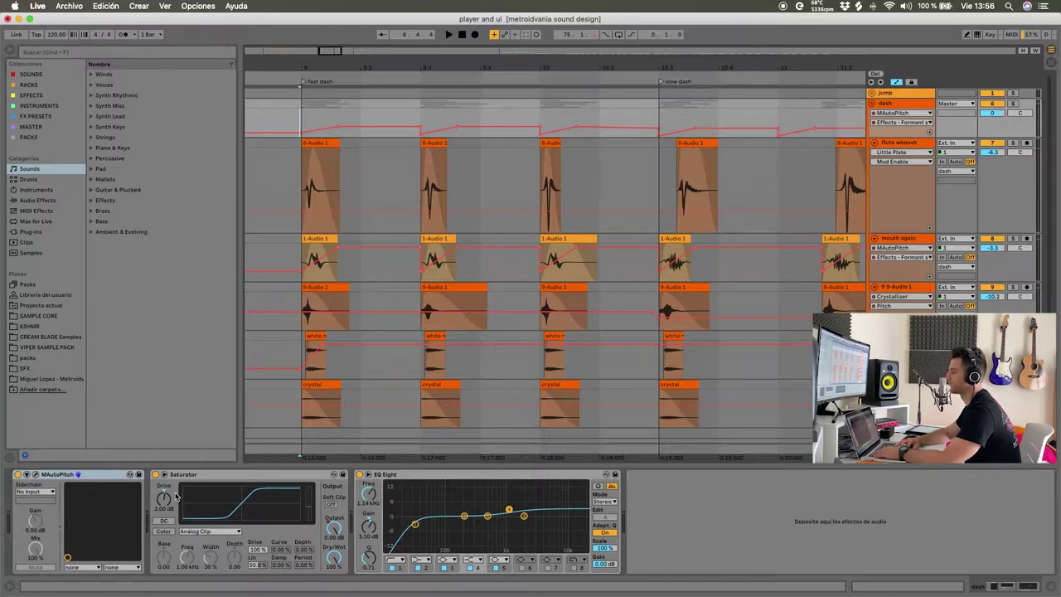
Set the output of the dash group's Saturator to -3 dB and hide the automation lanes
left_click(334, 527)
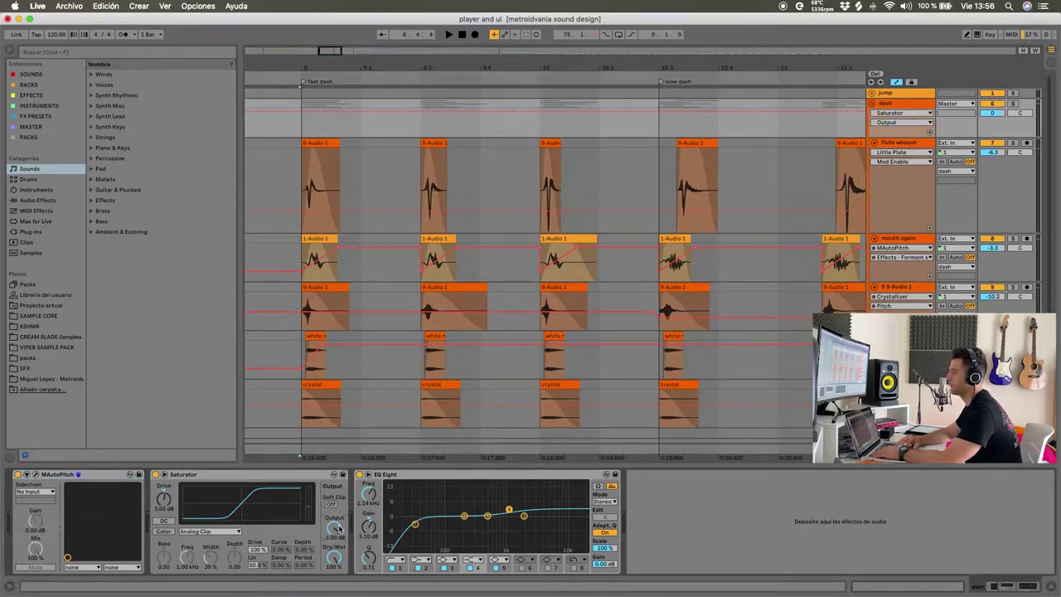
left_click(182, 475)
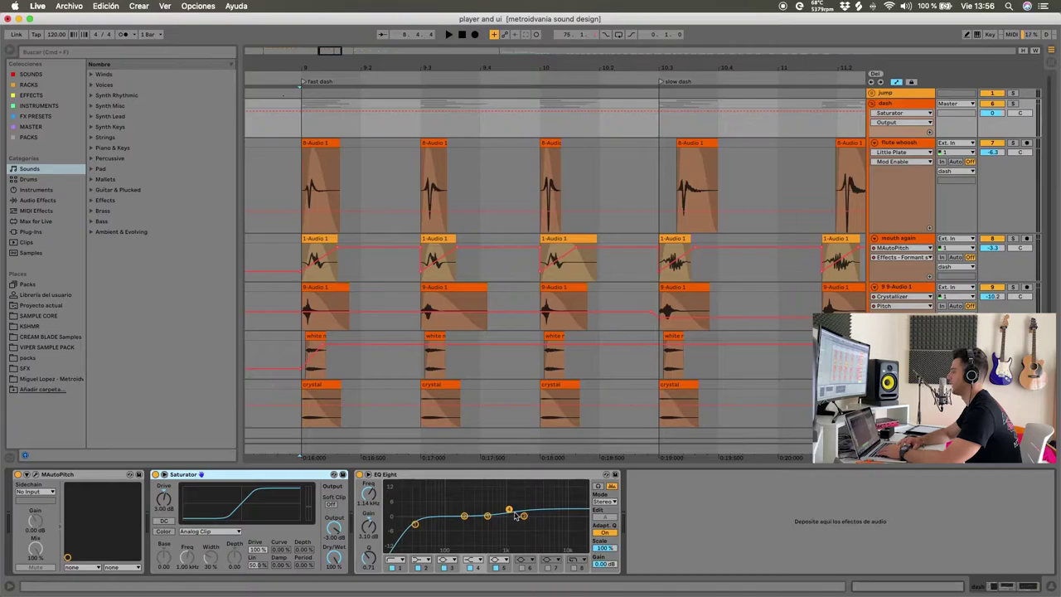
key("a")
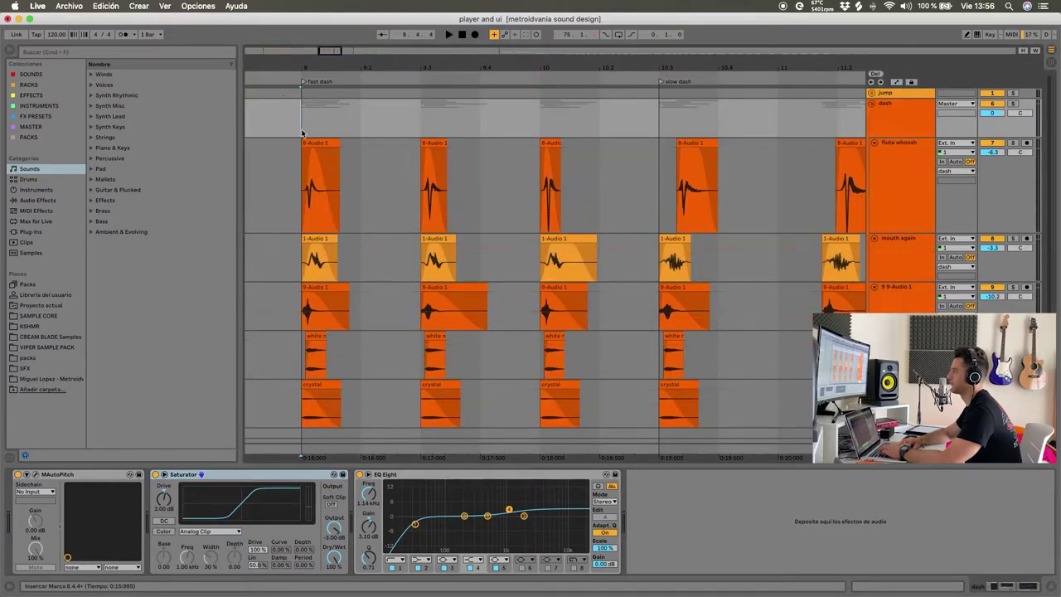
Play the three fast dashes with all layers through the dash group's effects
scroll(303, 132, "up", 3)
scroll(323, 129, "left", 2)
key("space")
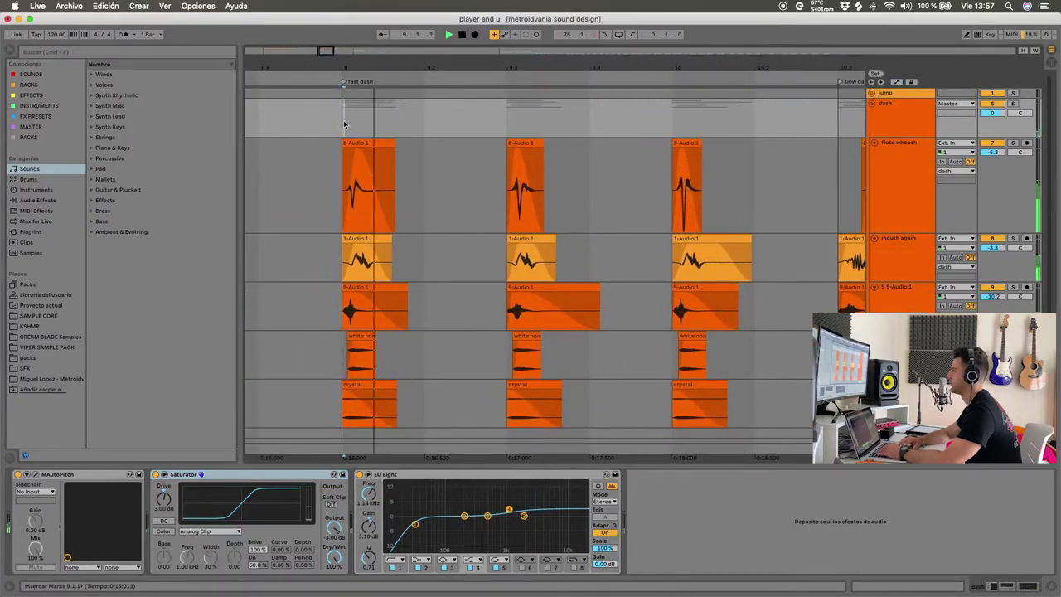
key("space")
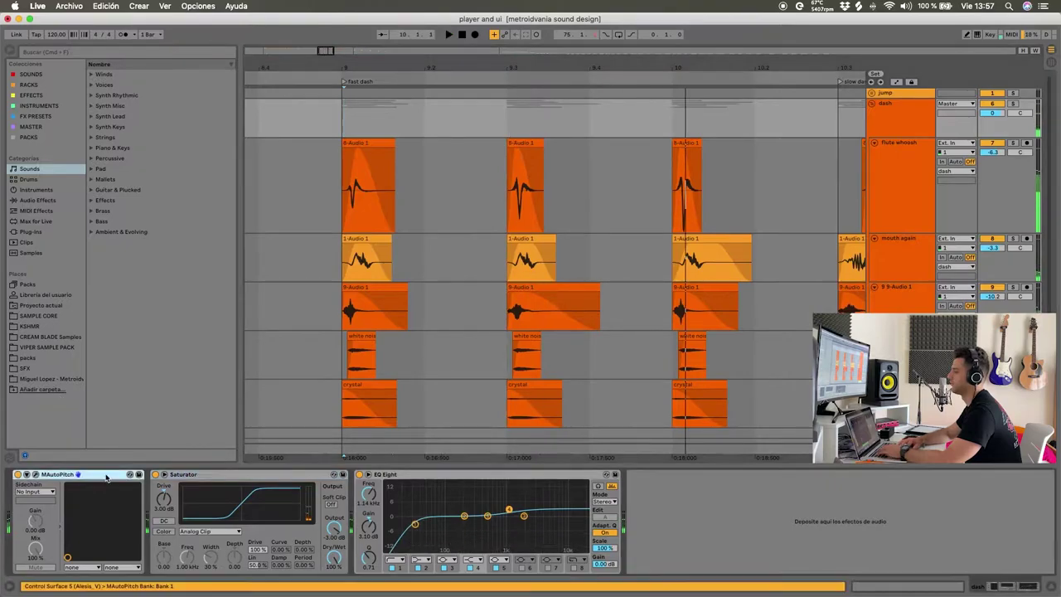
Group the dash group's MAutoPitch, Saturator and EQ Eight into a rack, switch it off and play the fast dashes unprocessed
left_click(334, 123)
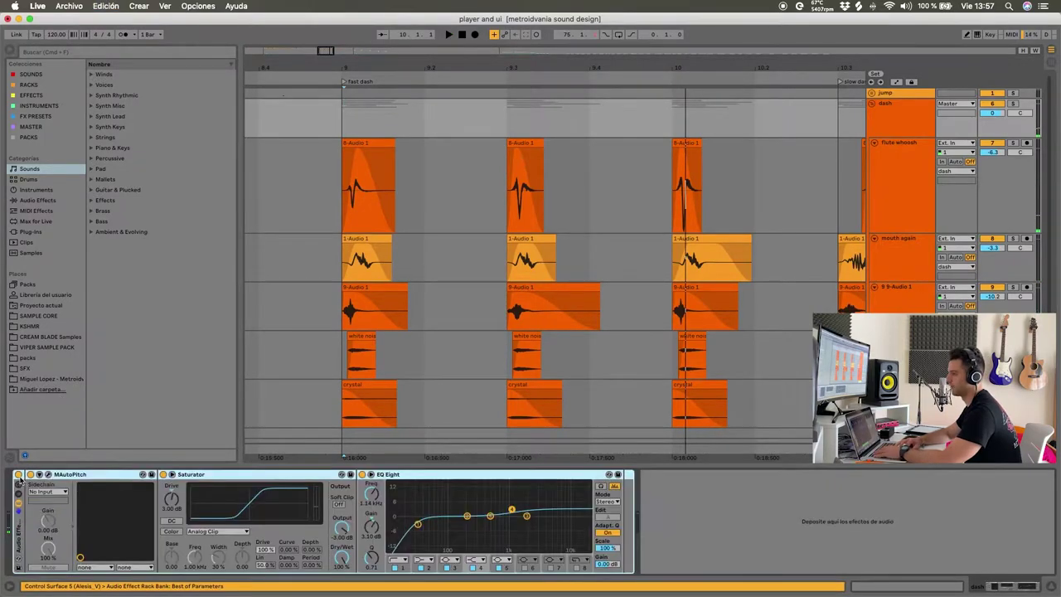
key("space")
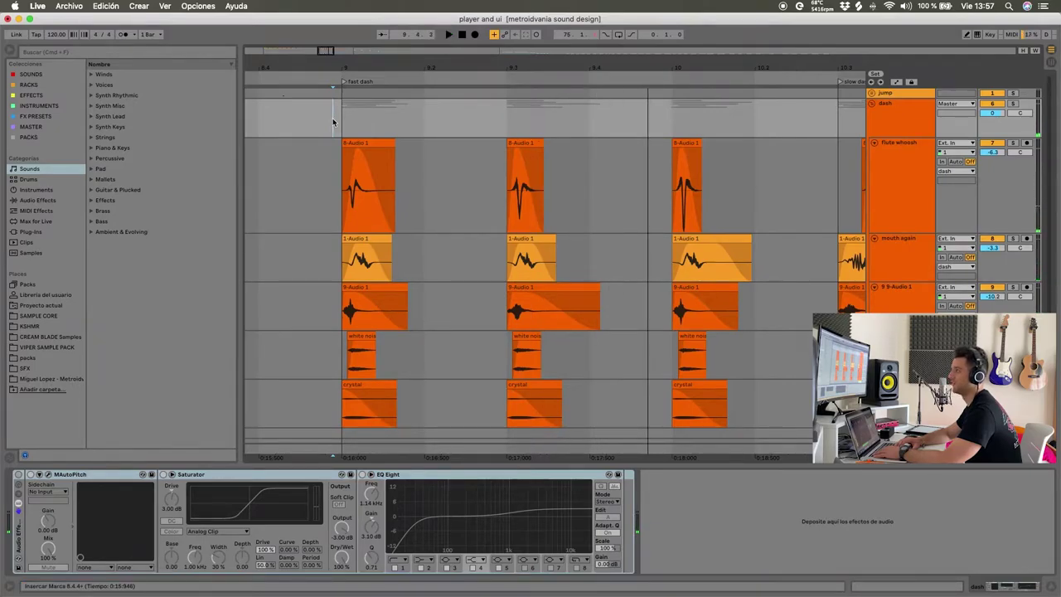
key("space")
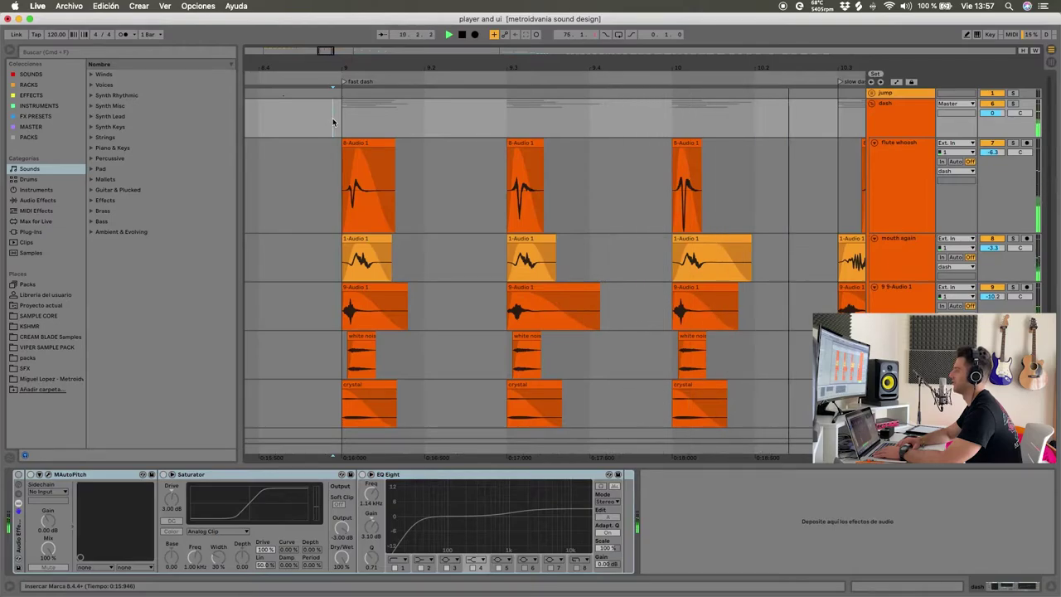
Switch the dash group's effect rack back on and replay the fast dashes with processing
left_click(18, 475)
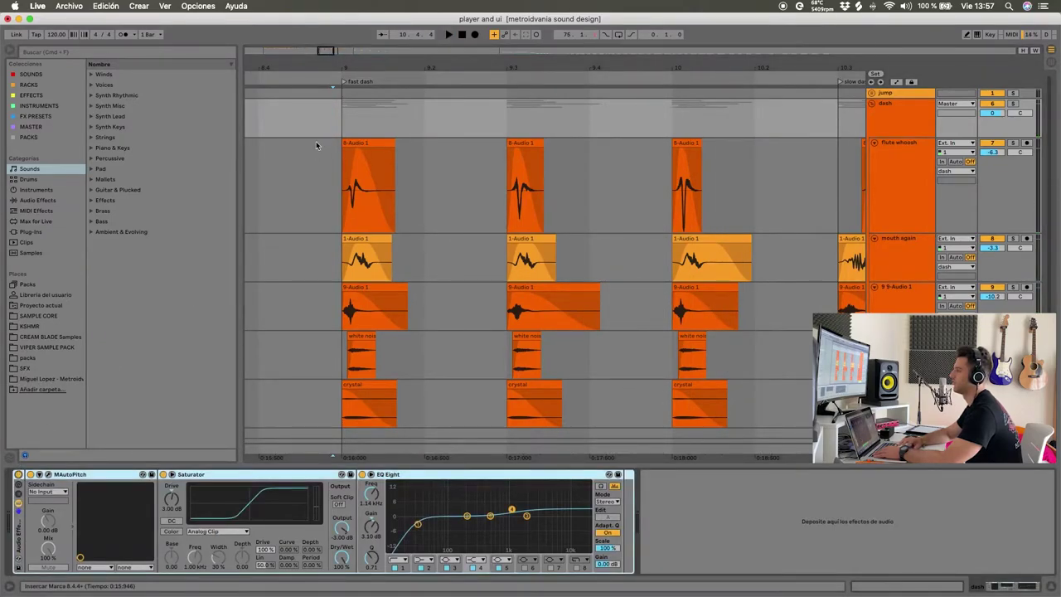
key("space")
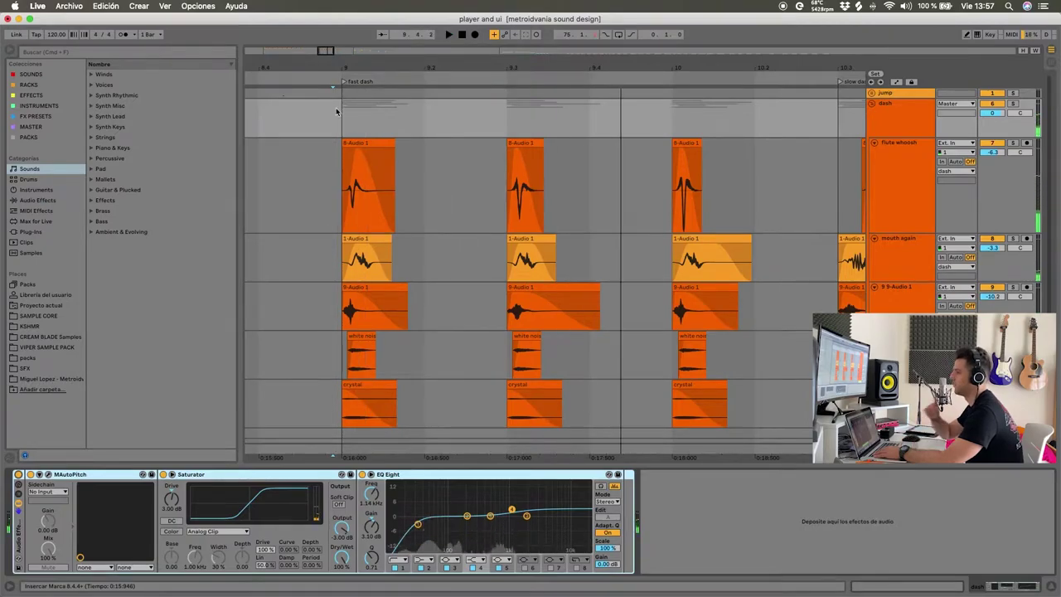
Collapse the dash group and go to the rendered sounds after the UI marker
scroll(494, 181, "down", 3)
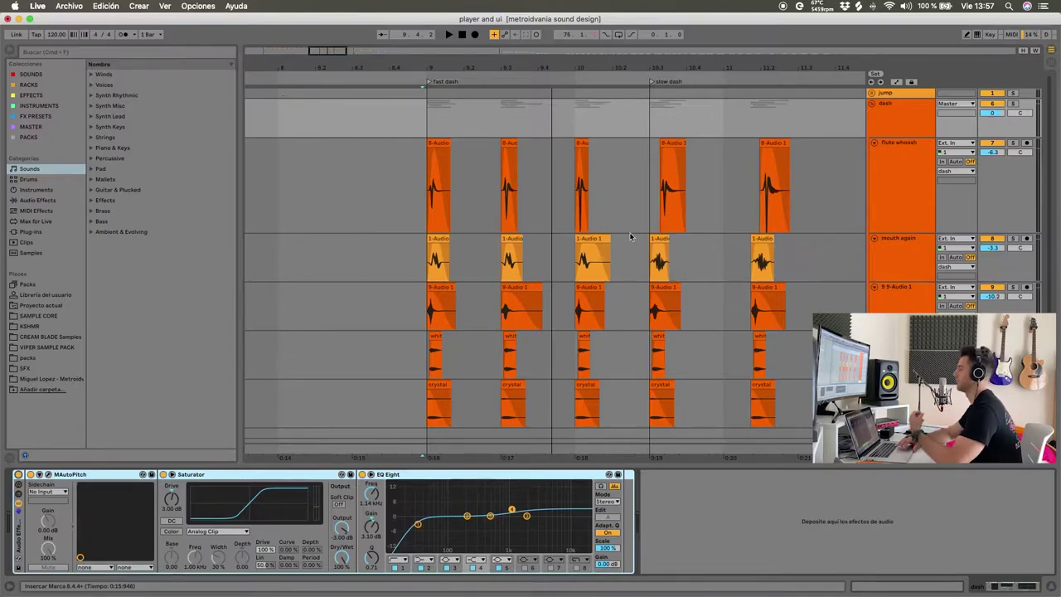
scroll(734, 179, "down", 2)
double_click(916, 115)
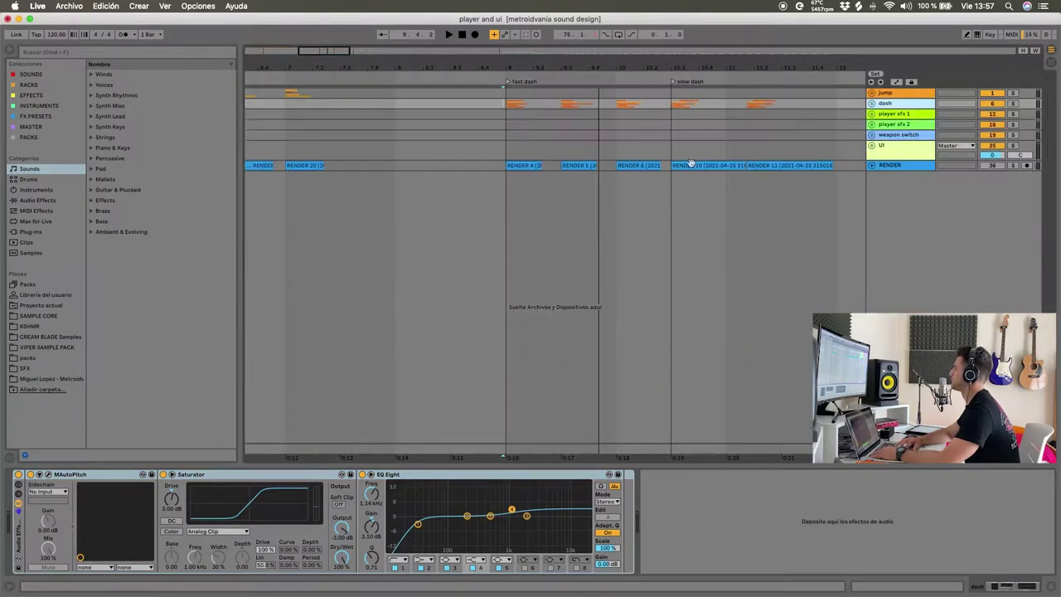
scroll(676, 163, "down", 5)
scroll(676, 163, "right", 10)
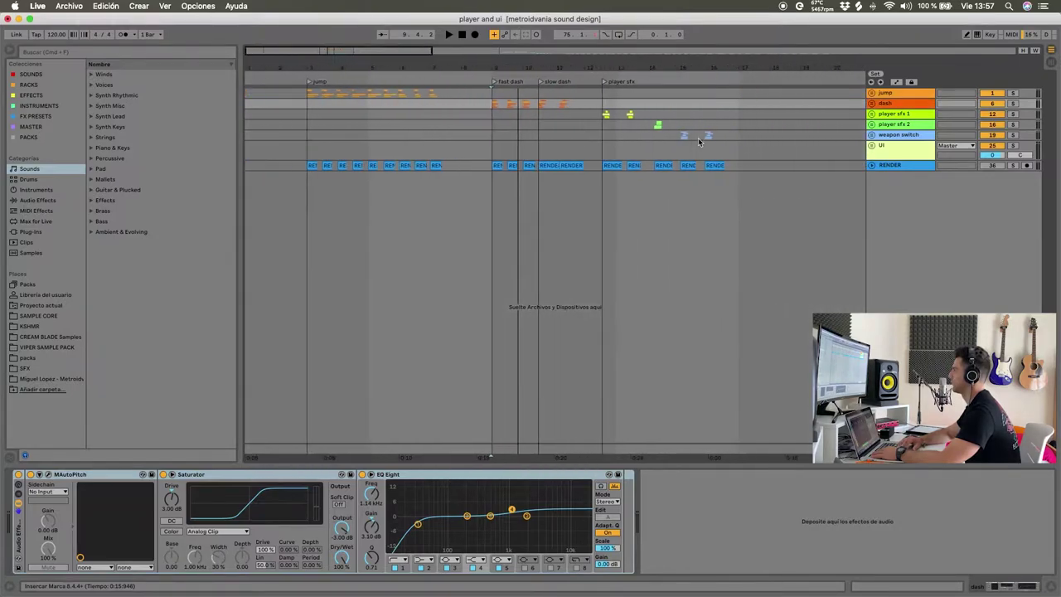
scroll(707, 139, "right", 5)
scroll(712, 153, "up", 5)
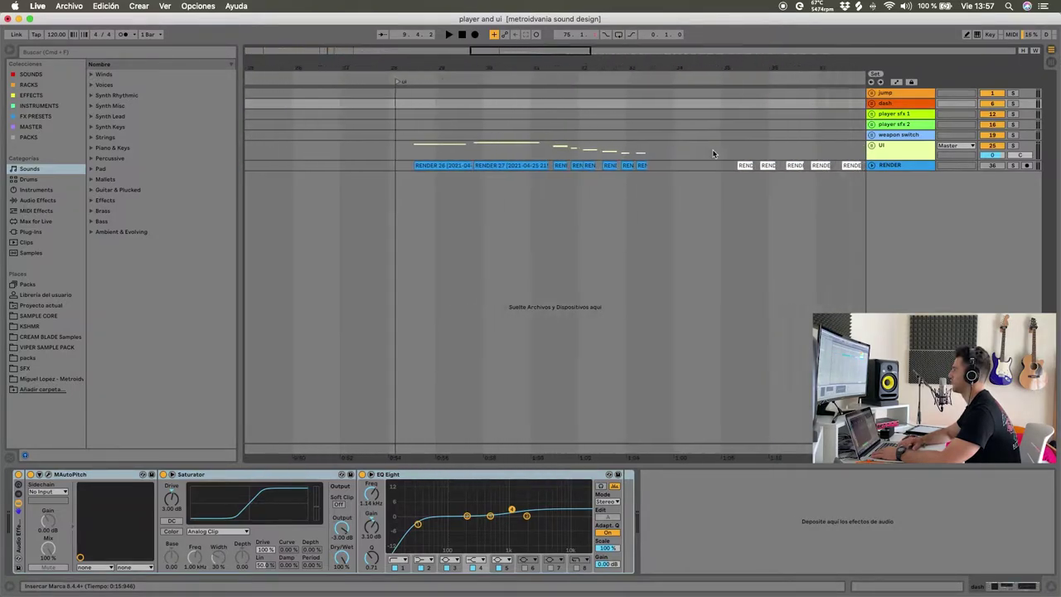
scroll(712, 154, "right", 5)
scroll(713, 153, "down", 4)
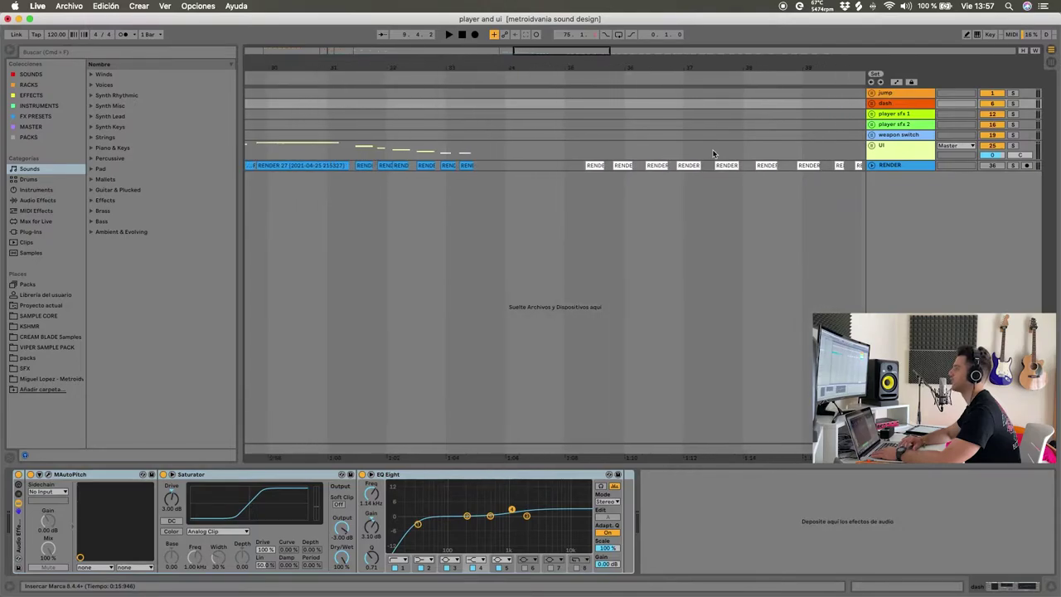
Expand the RENDER track and show the waveforms of the white UI renders
left_click(893, 157)
double_click(893, 162)
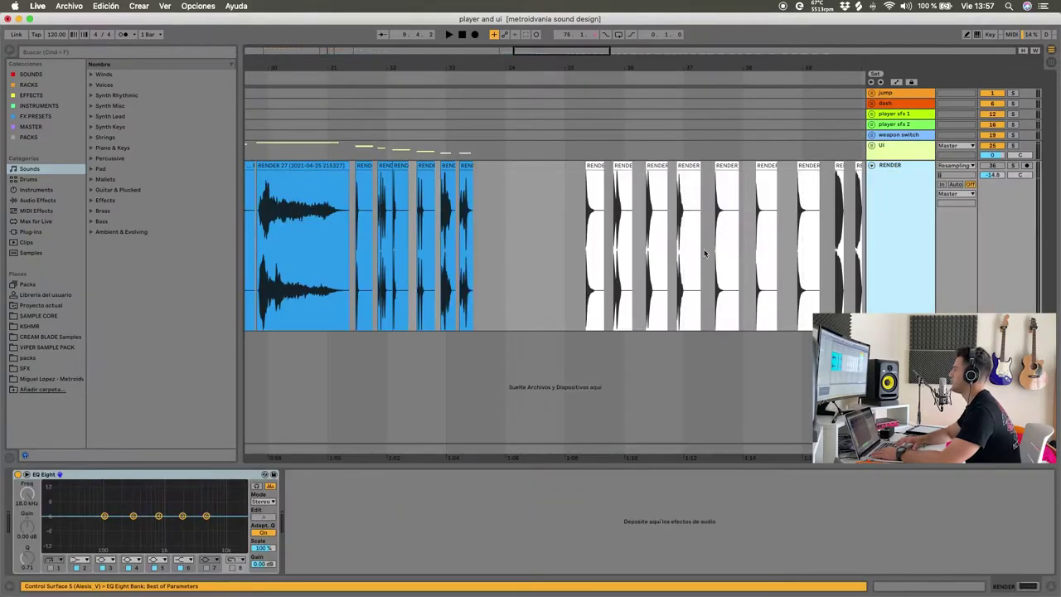
left_click(996, 167)
scroll(730, 155, "down", 5)
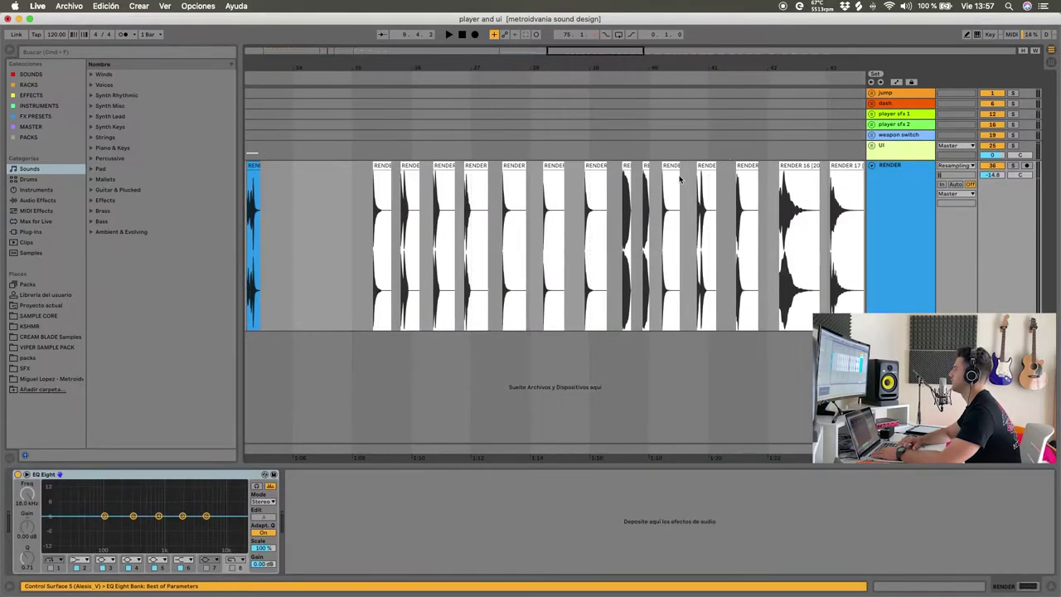
scroll(605, 174, "up", 3)
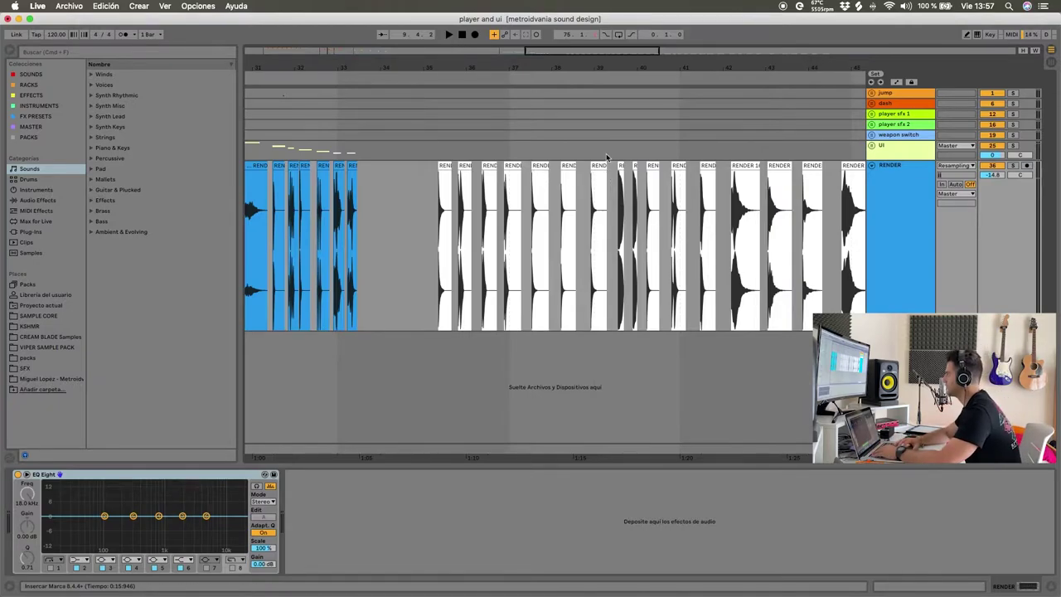
scroll(609, 222, "down", 5)
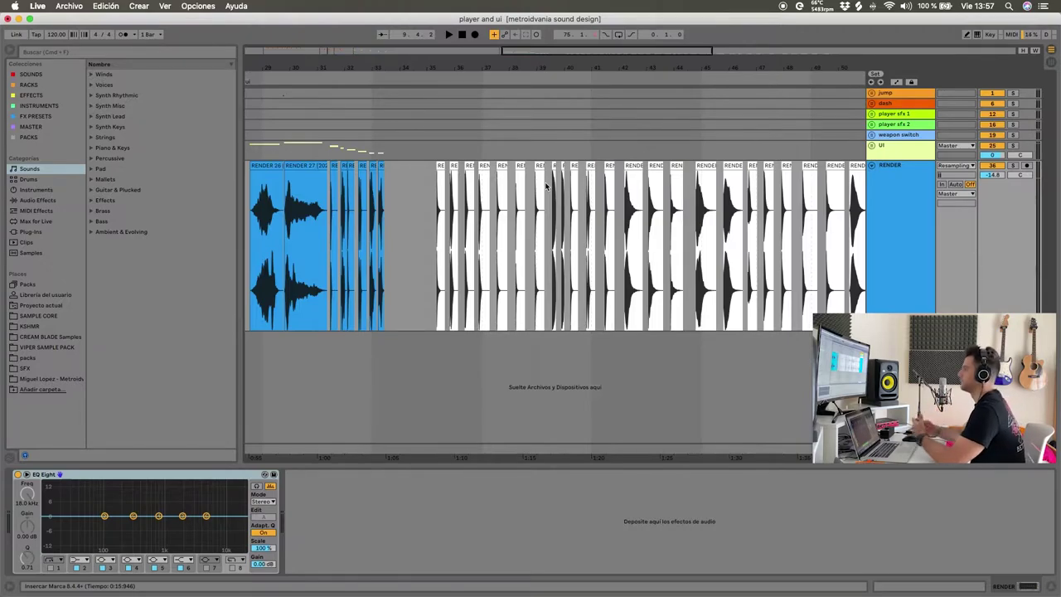
Audition a selection of the white UI renders on the RENDER track between bars 38 and 49
scroll(586, 191, "up", 3)
scroll(384, 164, "left", 1)
left_click(538, 166)
scroll(537, 164, "right", 5)
key("space")
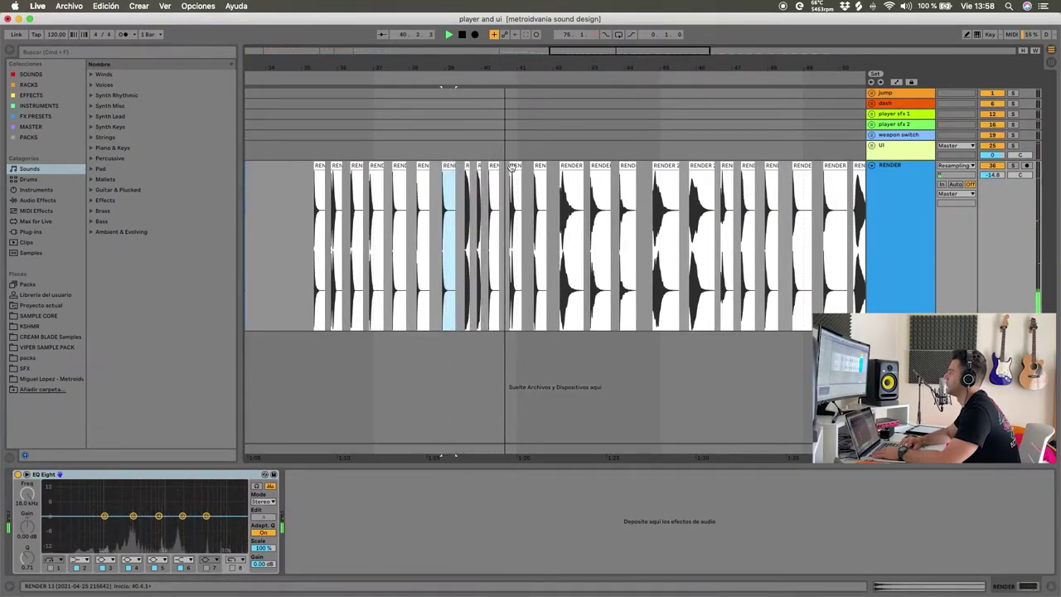
left_click(540, 166)
left_click(599, 166)
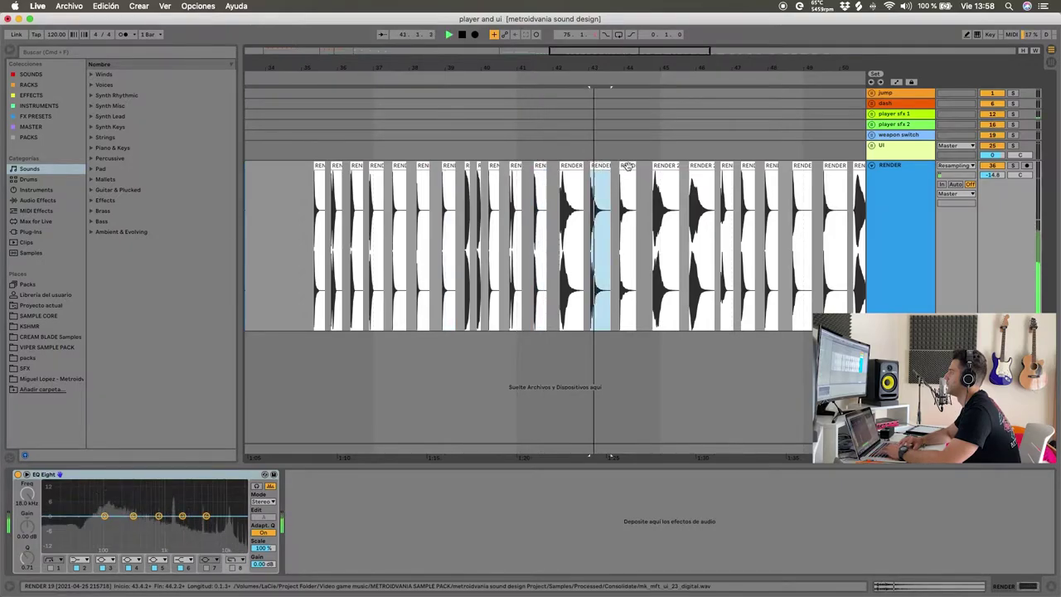
left_click(627, 166)
left_click(726, 165)
left_click(700, 166)
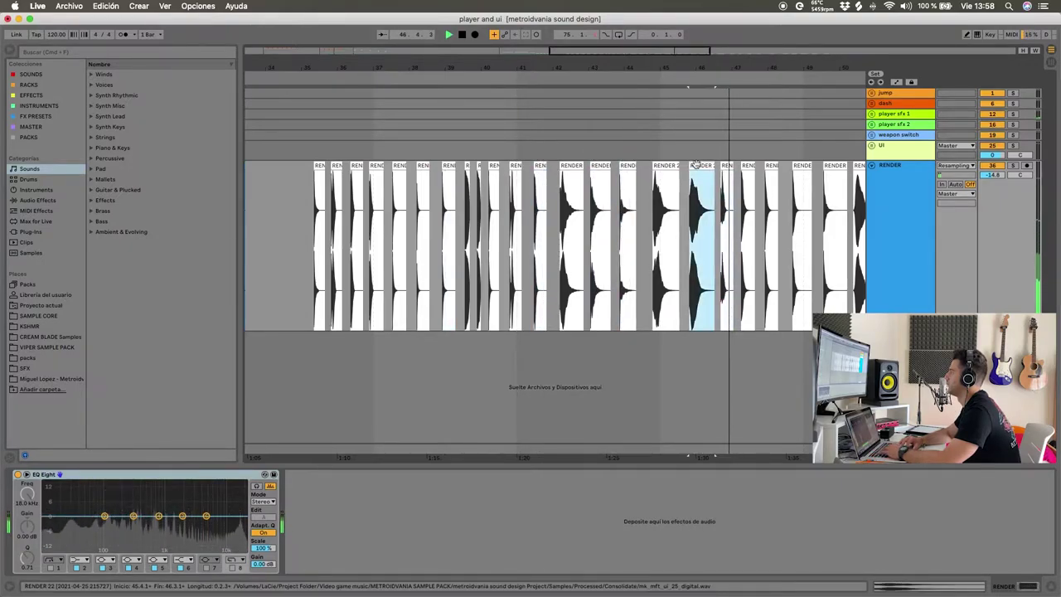
left_click(748, 166)
left_click(771, 166)
key("space")
key("space")
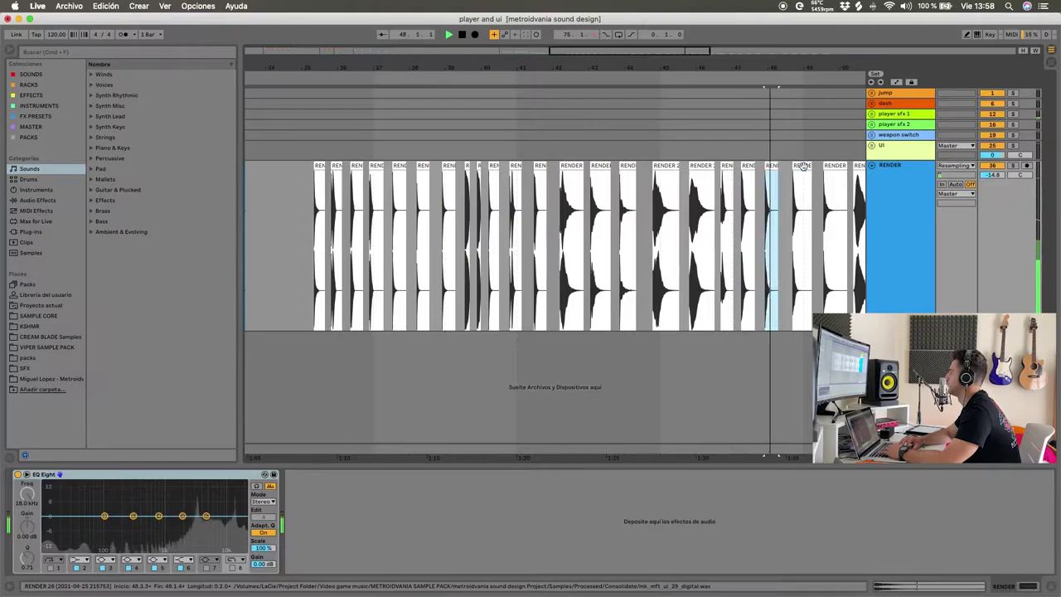
Continue auditioning the white UI renders on the RENDER track from bar 49 onwards
left_click(798, 166)
scroll(798, 167, "right", 3)
key("space")
key("space")
left_click(729, 168)
scroll(729, 169, "right", 3)
key("space")
key("space")
left_click(726, 166)
left_click(759, 166)
left_click(794, 165)
key("space")
left_click(826, 166)
key("space")
key("space")
scroll(682, 198, "down", 5)
key("space")
Play the two purple weapon switch renders at the end of the RENDER track
scroll(798, 196, "down", 5)
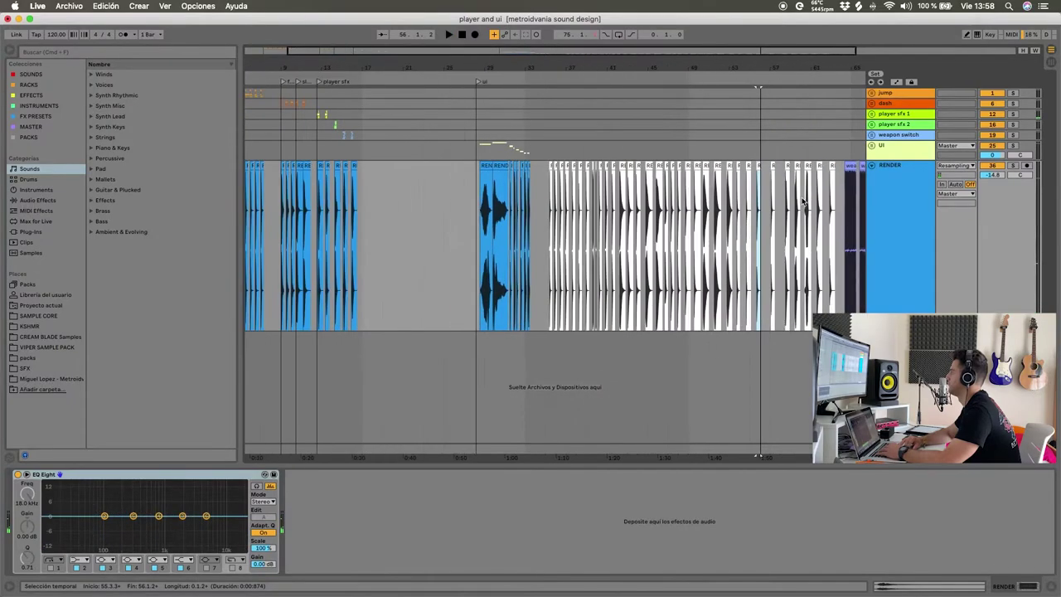
scroll(769, 170, "up", 4)
key("plus")
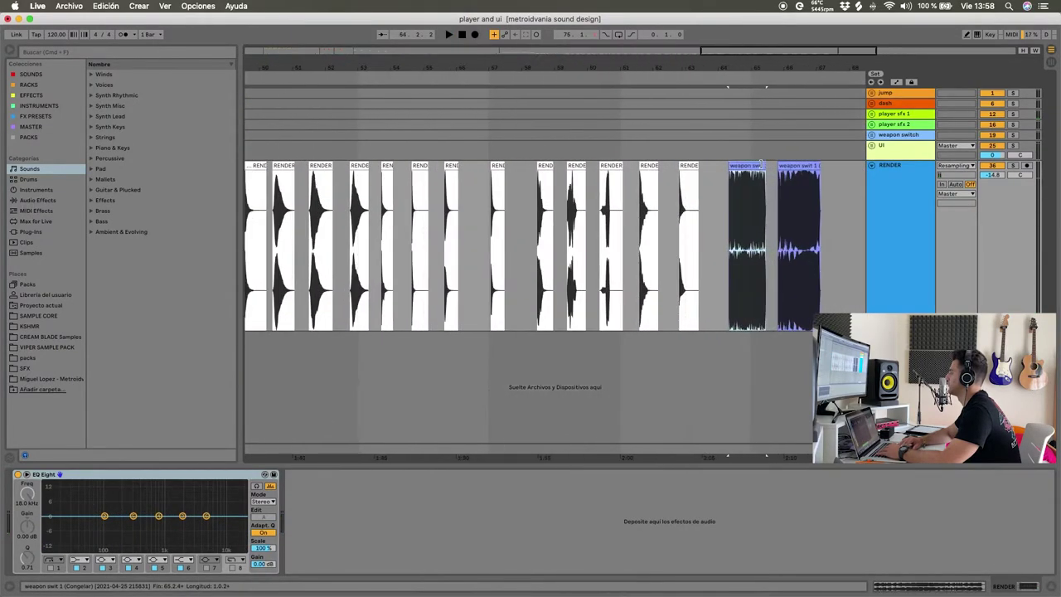
key("space")
left_click(797, 165)
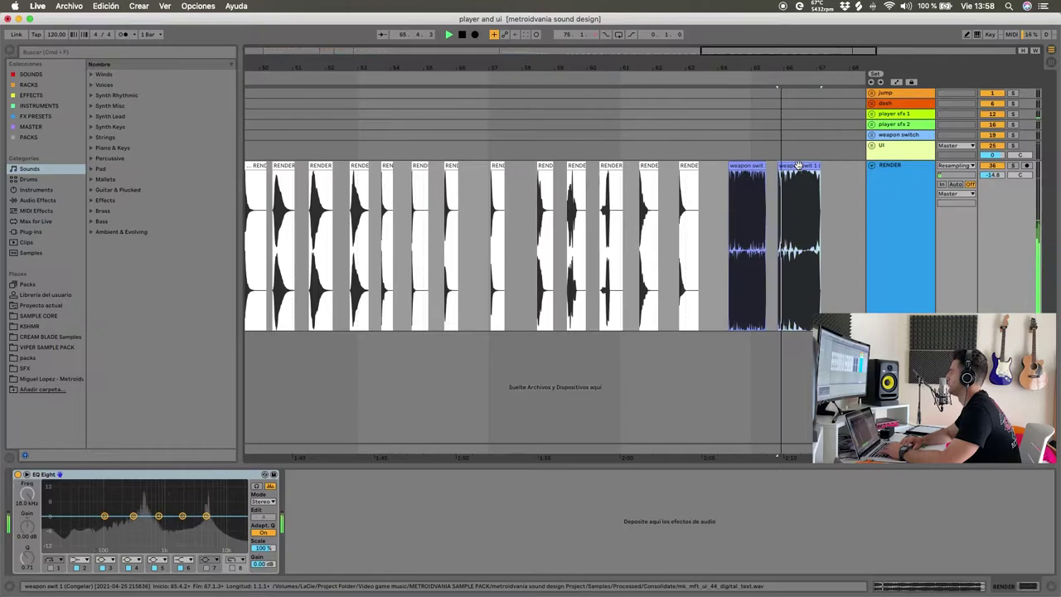
key("space")
Return to the UI section and expand the UI group and its nested lighter group
scroll(585, 229, "left", 8)
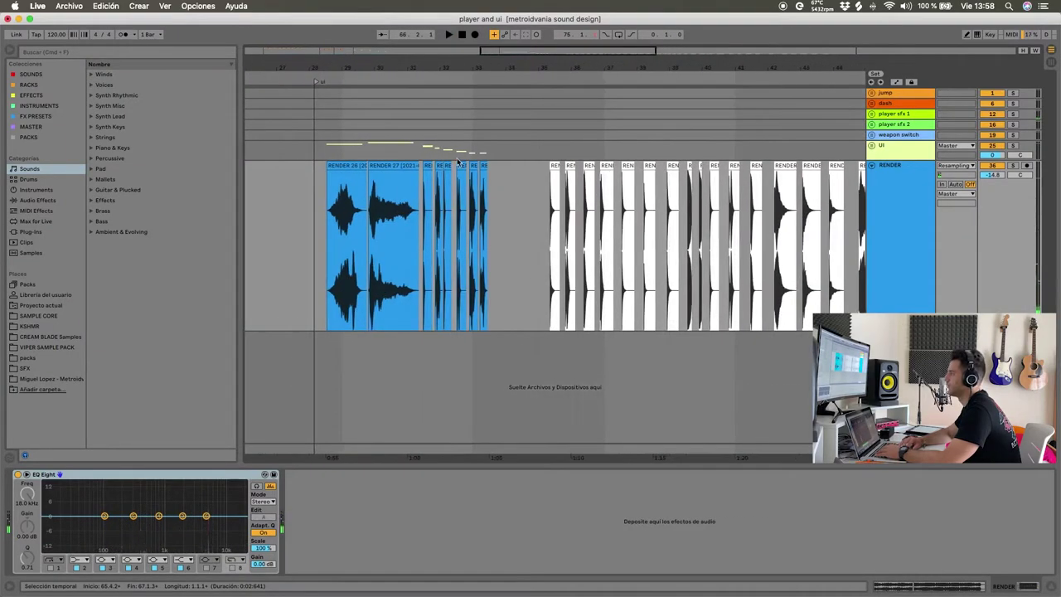
scroll(459, 160, "up", 3)
scroll(397, 152, "left", 1)
double_click(913, 154)
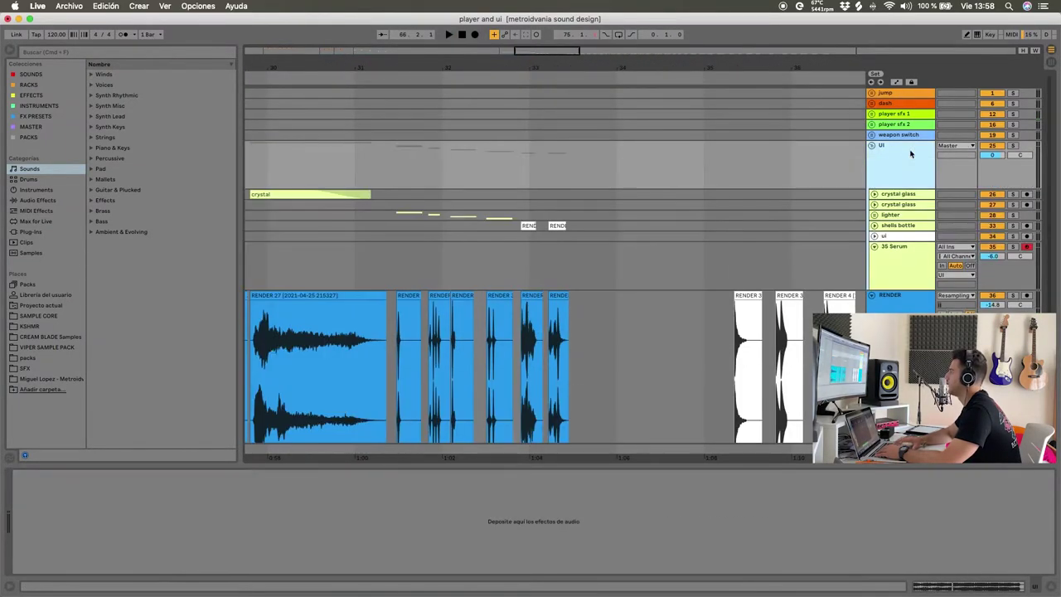
double_click(899, 218)
Play the four lighter sounds in sequence through the lighter group's effects
left_click(390, 244)
scroll(391, 244, "down", 3)
key("space")
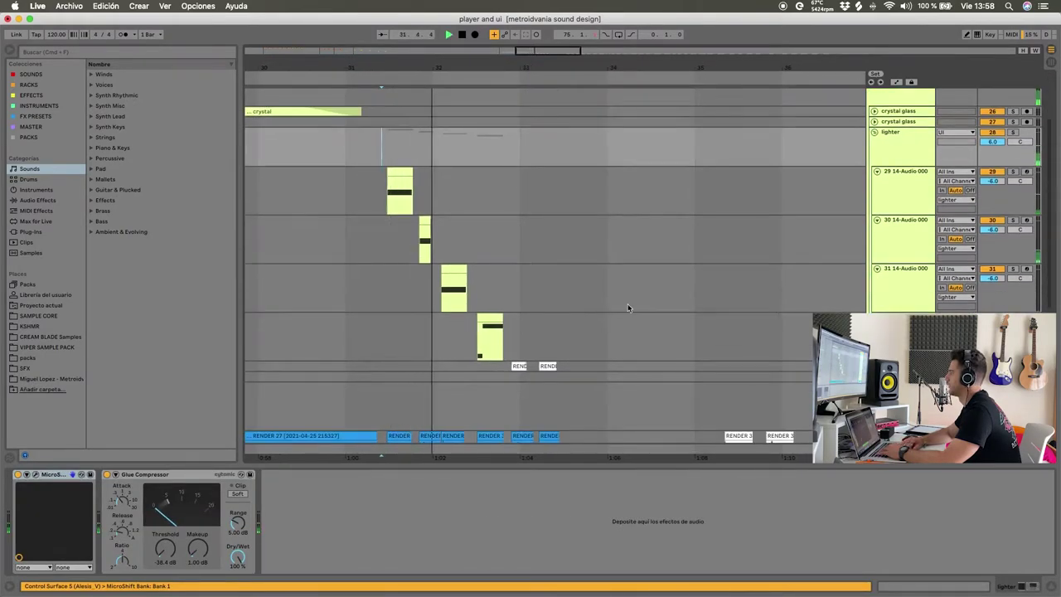
scroll(628, 303, "down", 3)
scroll(632, 303, "up", 1)
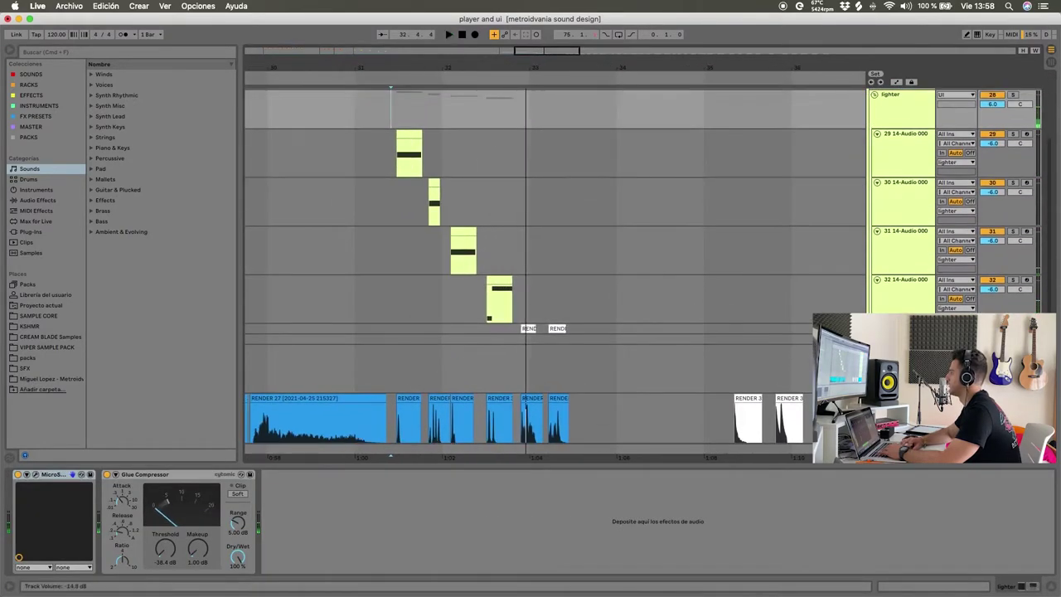
Show the Filter/Global, Modulation and Pitch/Osc settings of the Sampler on the first lighter track
scroll(390, 194, "up", 5)
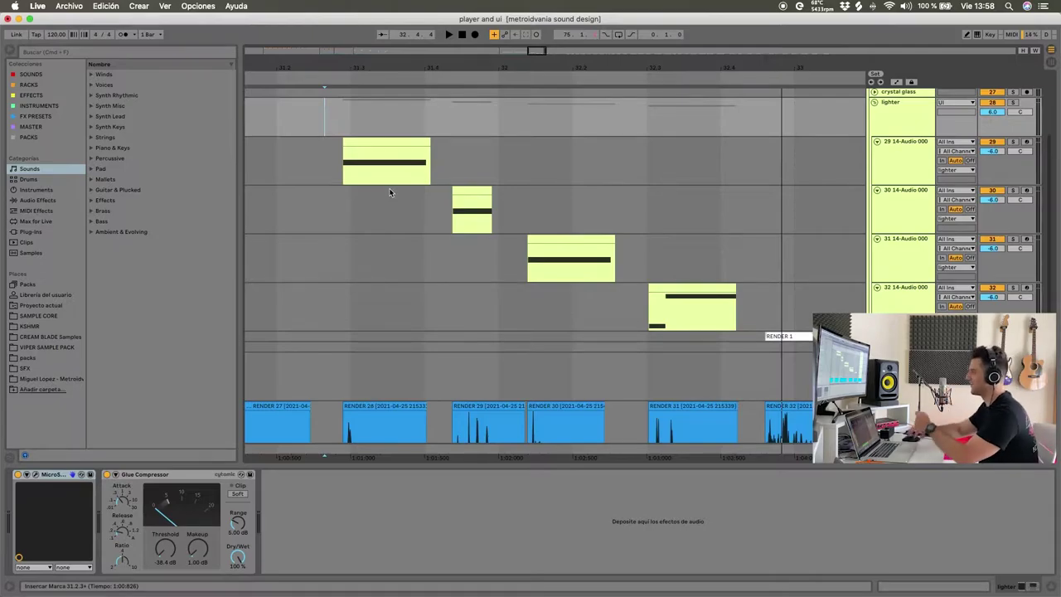
left_click(372, 150)
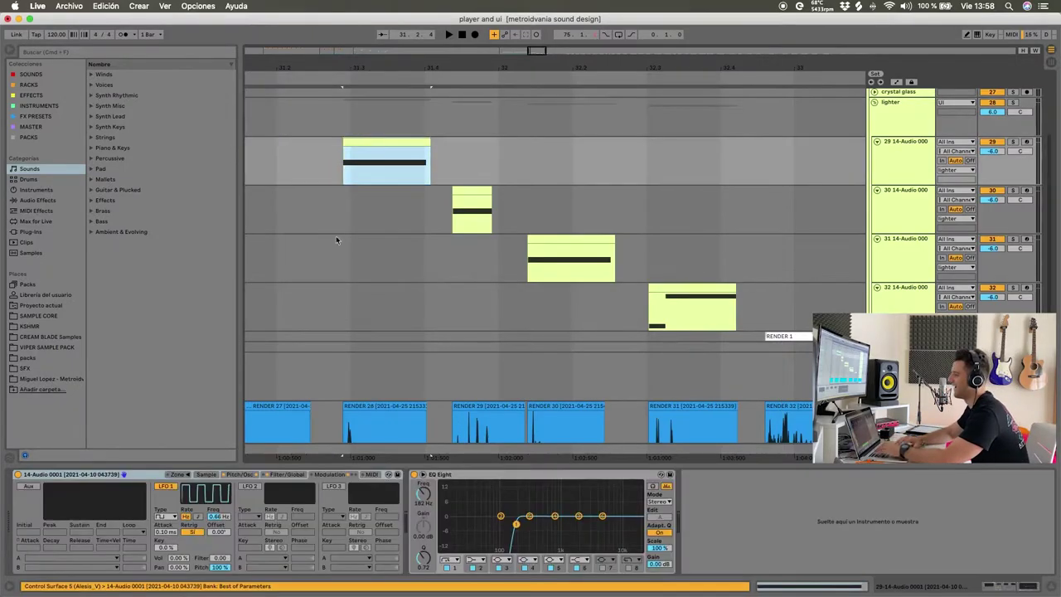
left_click(282, 475)
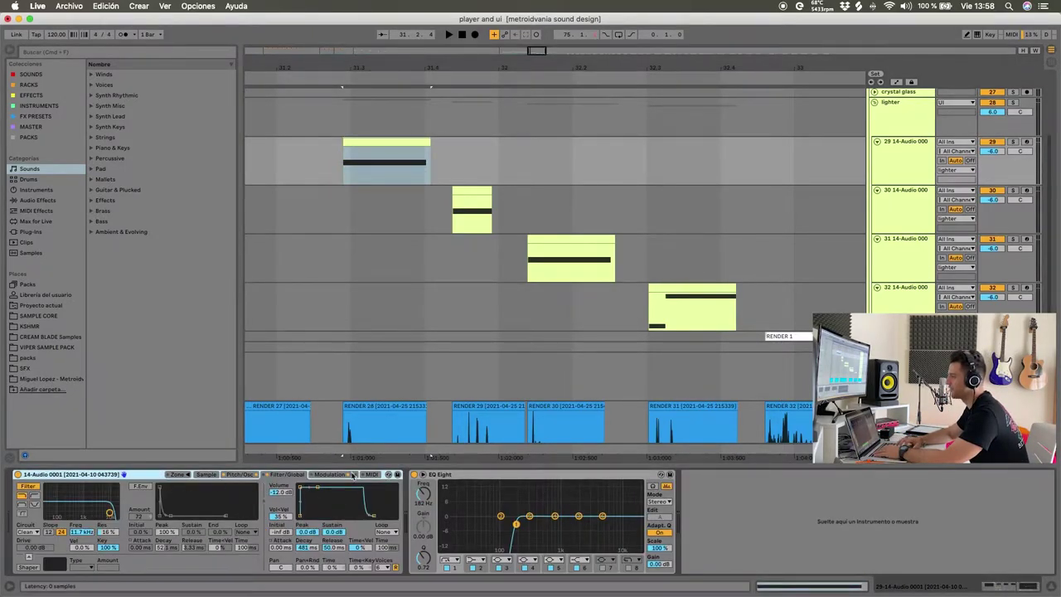
left_click(335, 475)
left_click(235, 475)
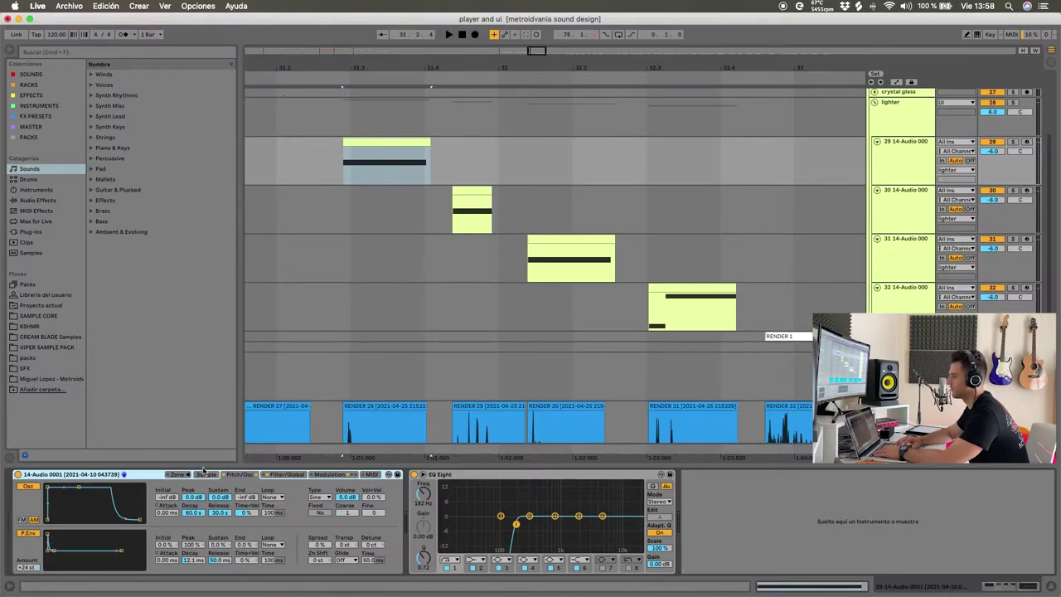
Compare the first and second lighter clips and display the Sampler and EQ Eight settings of each
left_click(377, 143)
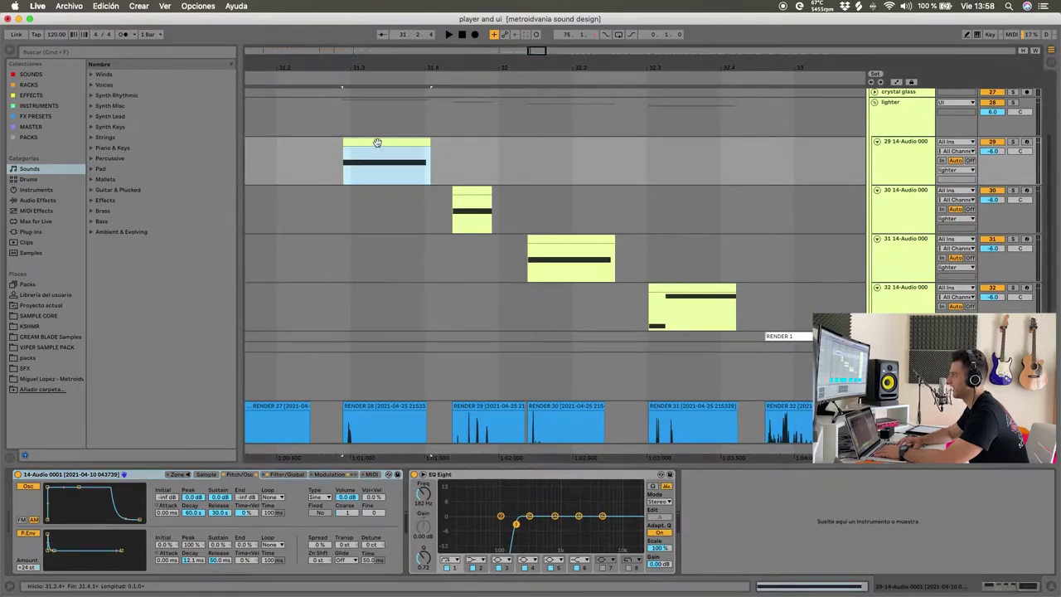
left_click(475, 189, "shift")
left_click(474, 189)
key("space")
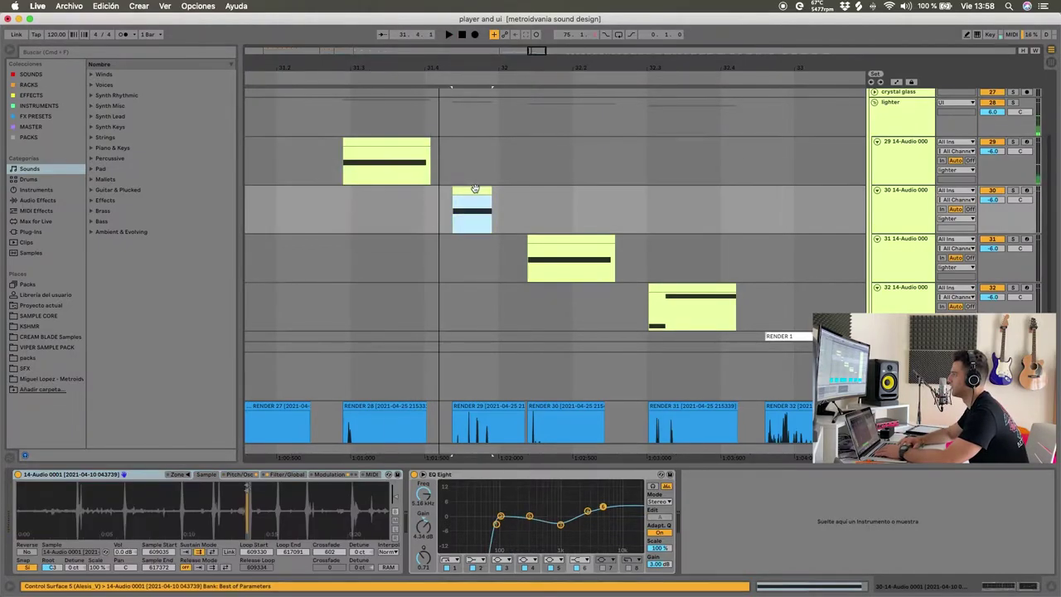
left_click(407, 143)
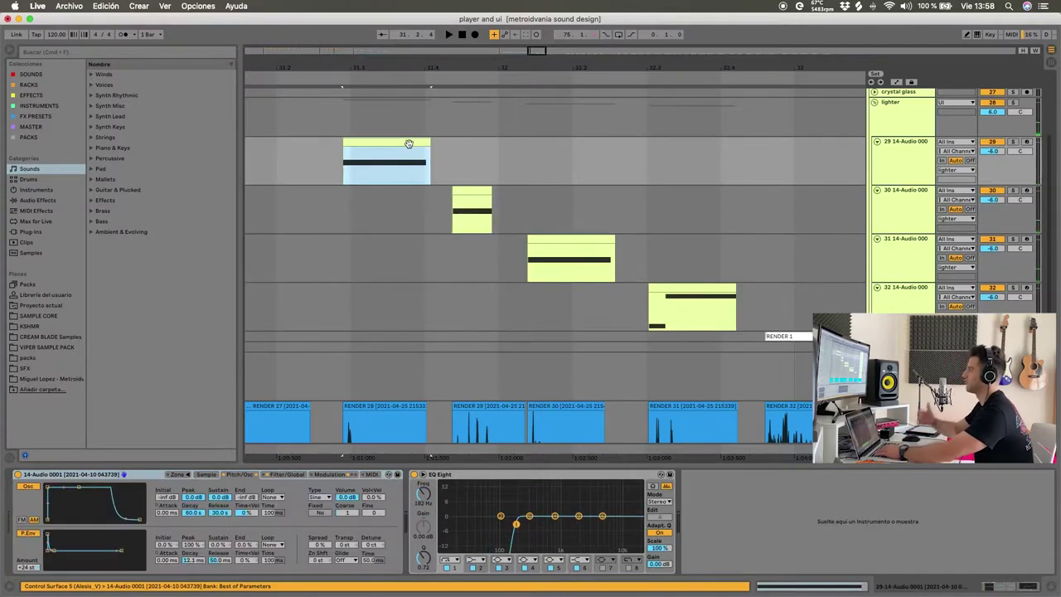
Play the second lighter clip and raise its track volume to 6 dB
left_click(471, 187)
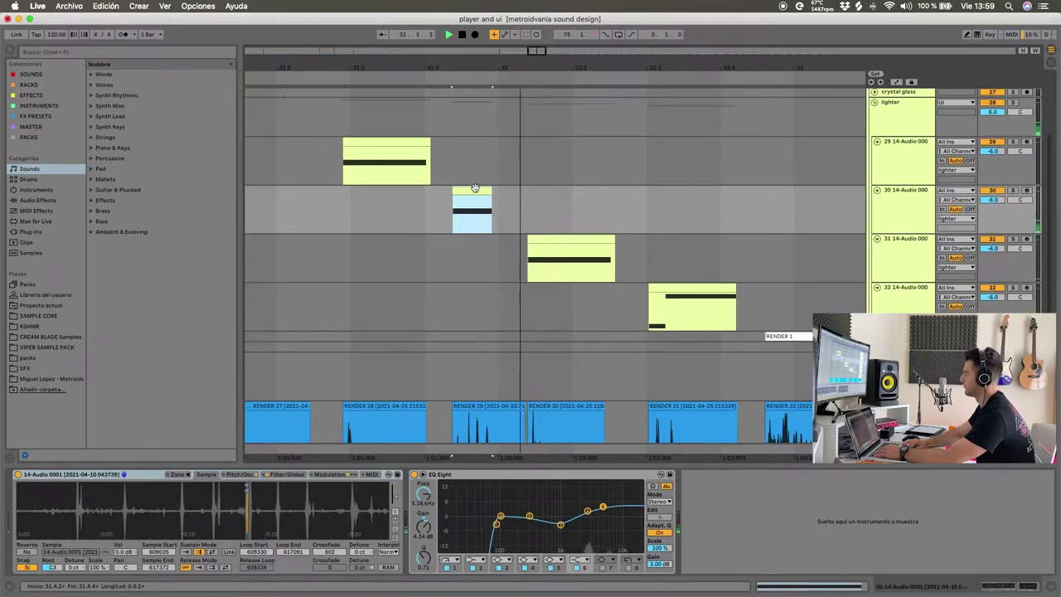
left_click(992, 200)
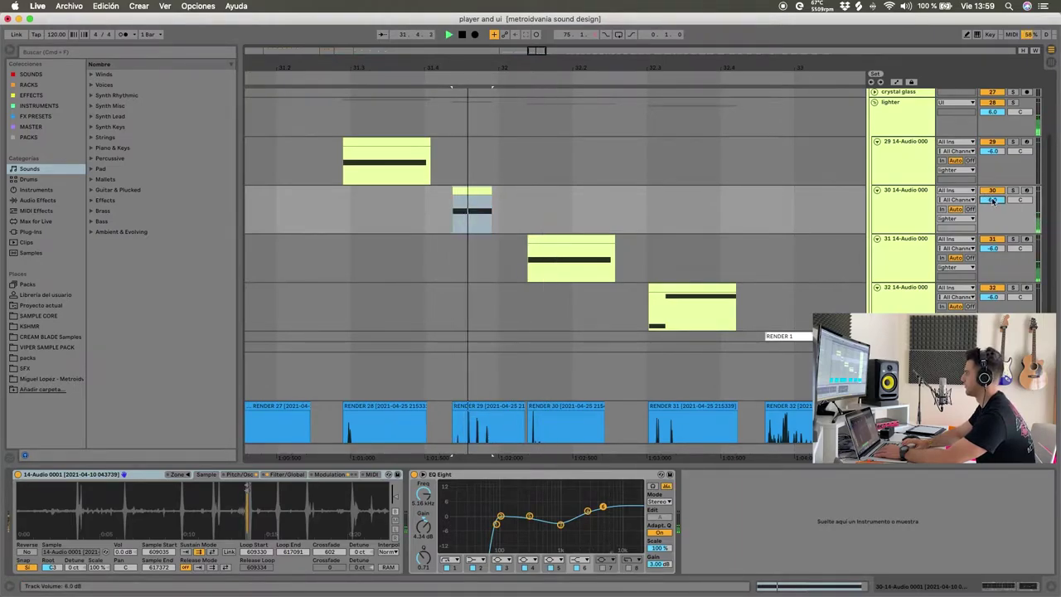
key("z")
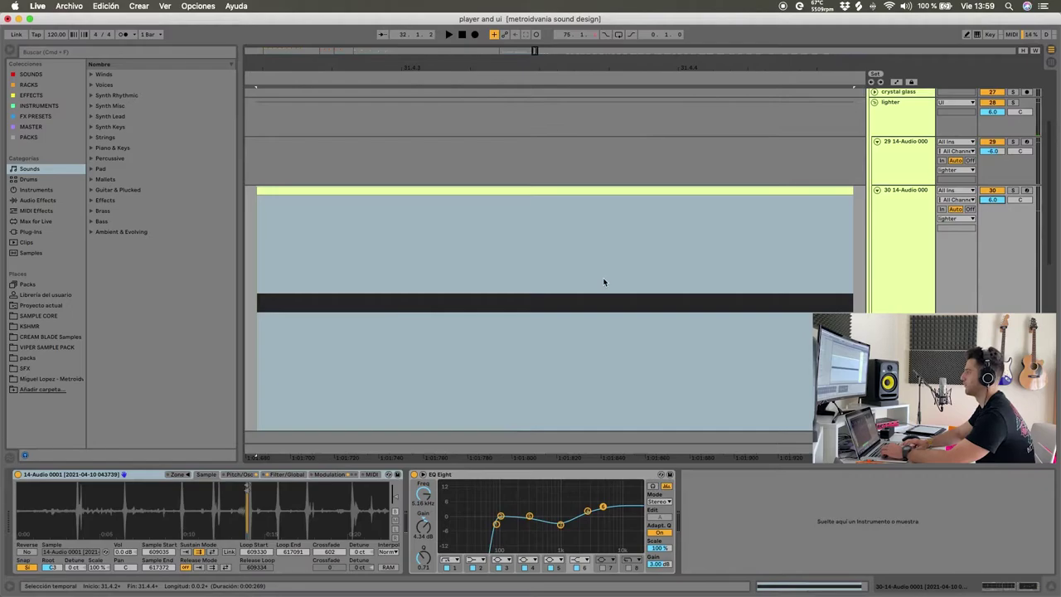
key("x")
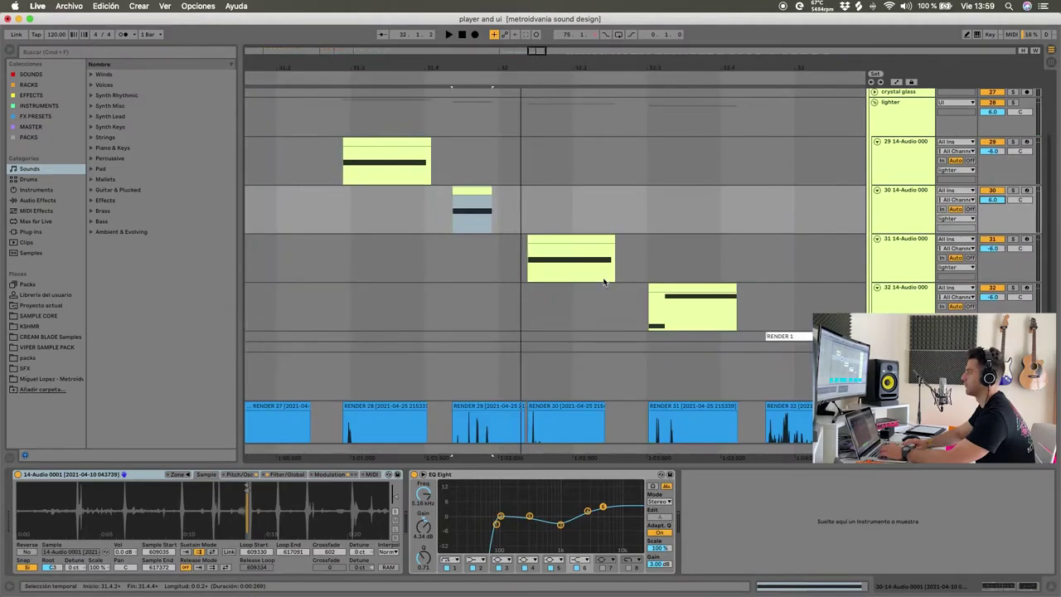
Audition the third and fourth lighter clips and show their instrument settings
left_click(578, 240)
key("space")
left_click(671, 288)
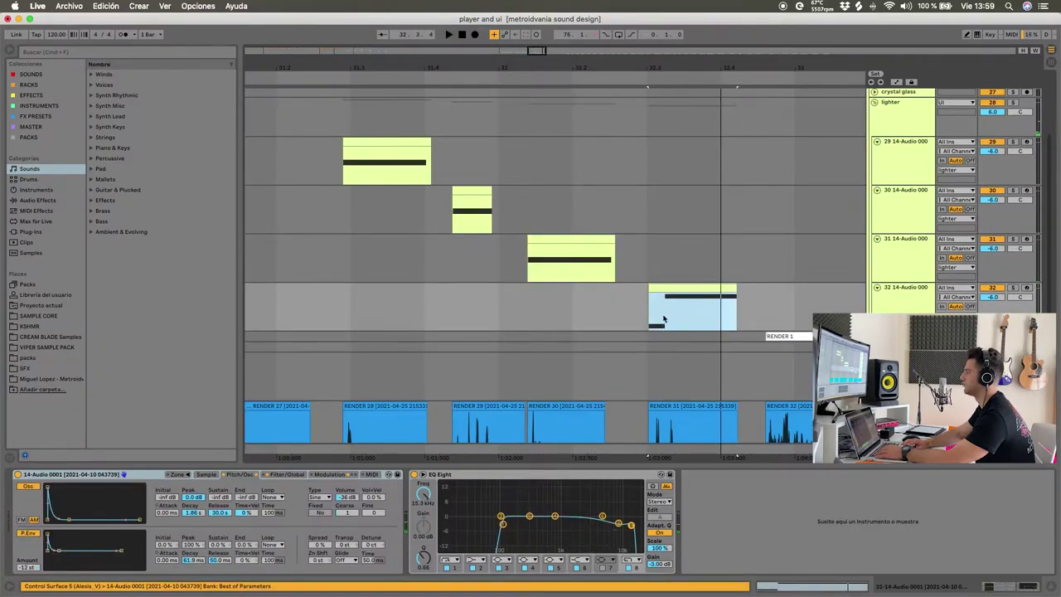
key("space")
key("space")
key("space")
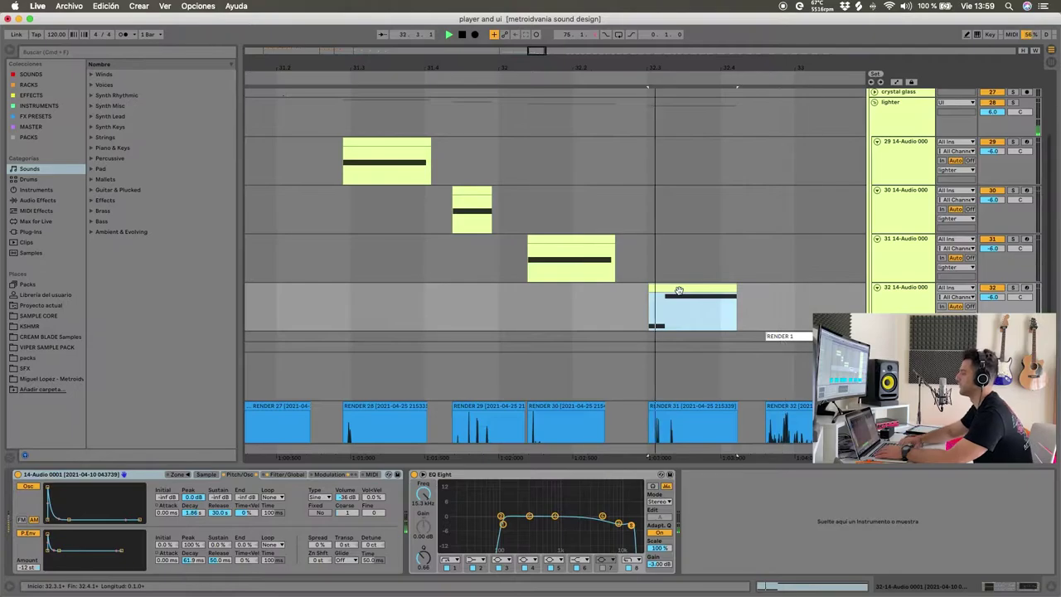
Display the first RENDER 1 clip on the shells bottle track together with the track's EQ Eight settings
scroll(679, 290, "down", 2)
key("minus")
left_click(750, 337)
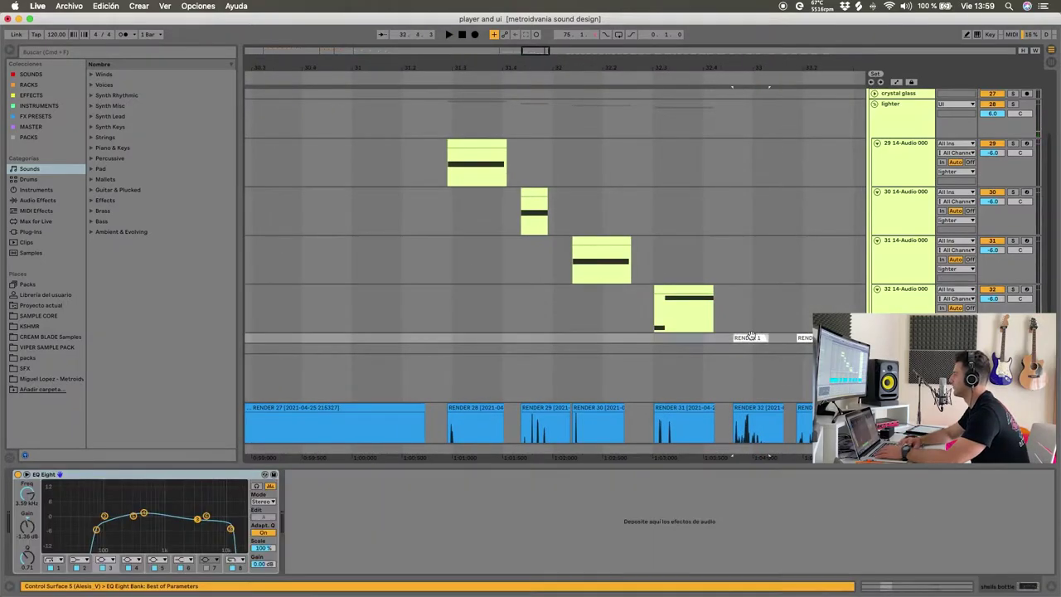
key("z")
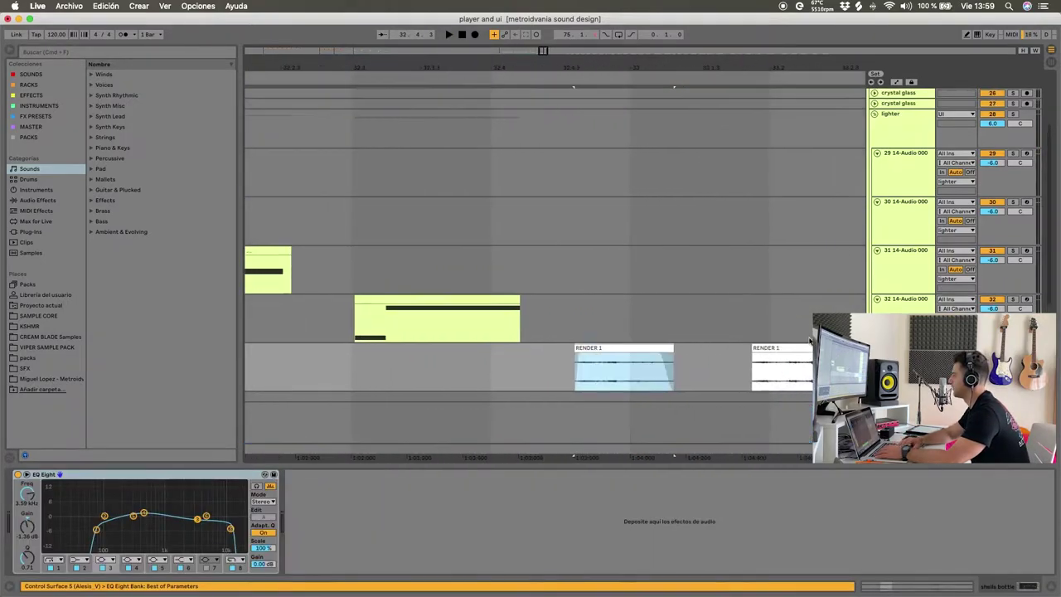
scroll(666, 354, "right", 2)
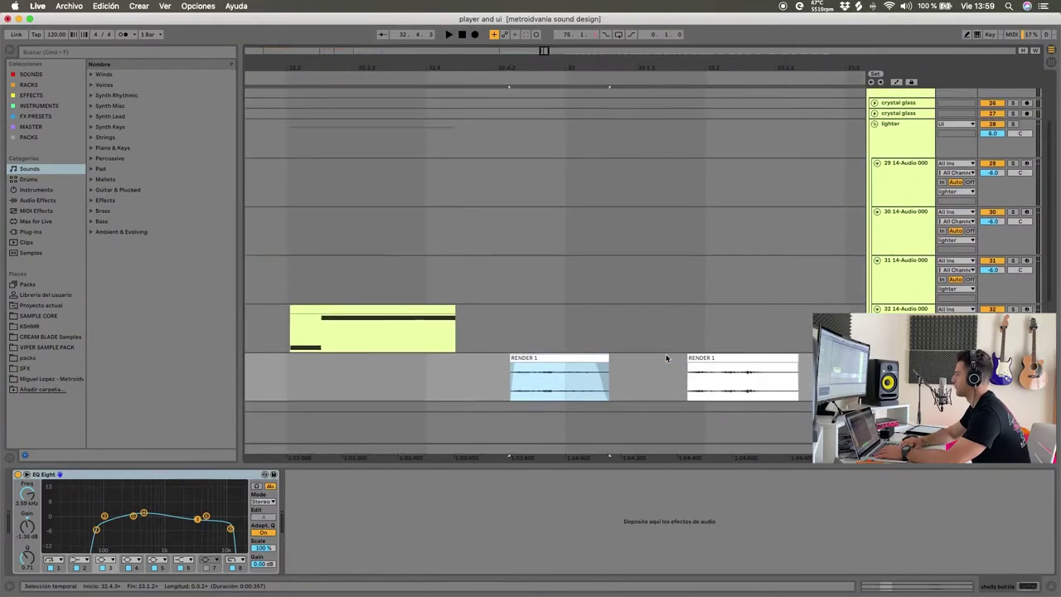
scroll(666, 354, "down", 2)
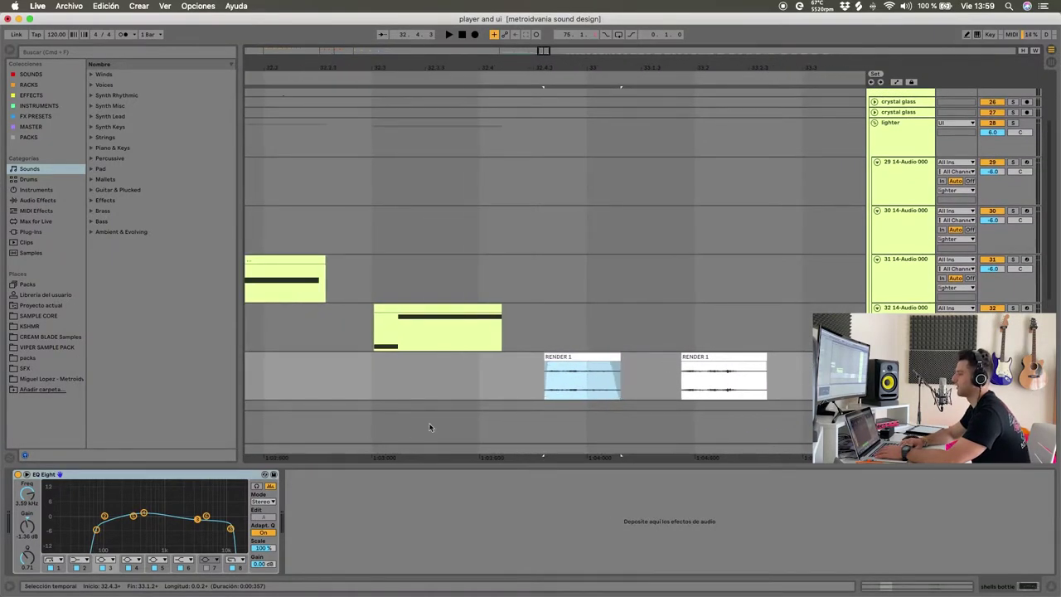
Collapse the lighter group and the shells bottle track in the arrangement
double_click(902, 138)
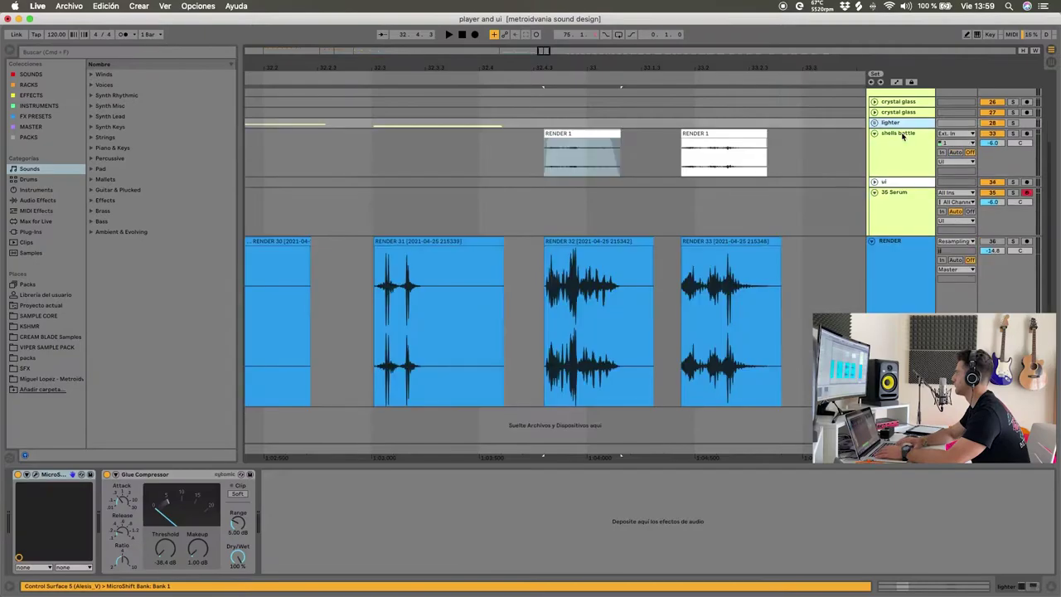
double_click(902, 137)
scroll(798, 164, "down", 3)
scroll(798, 163, "right", 3)
scroll(716, 181, "down", 3)
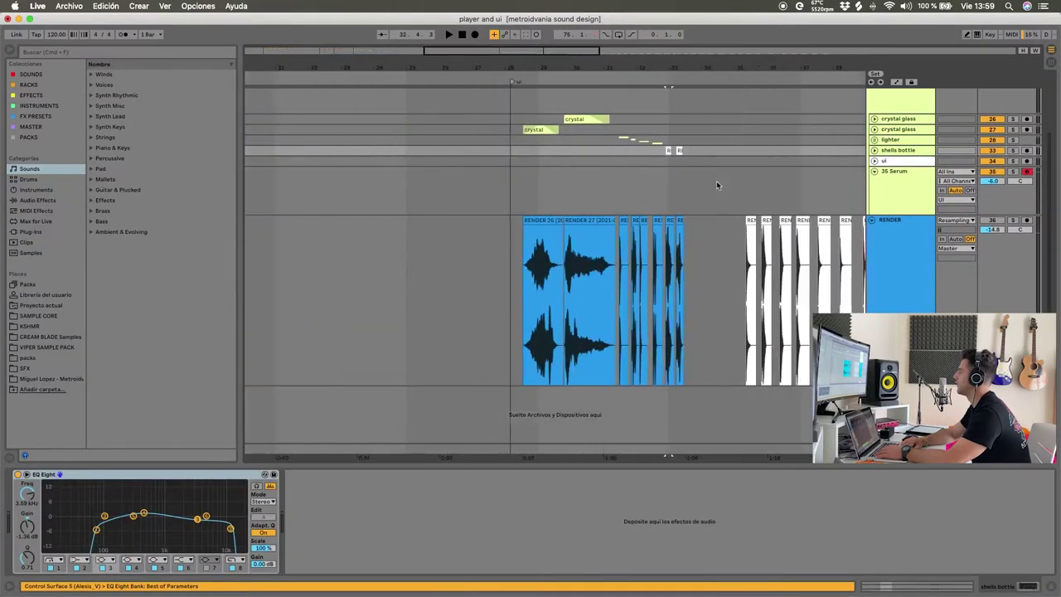
Add a new MIDI track below the Serum track and load the Massive synth onto it from the Instruments collection
scroll(715, 181, "right", 5)
scroll(730, 181, "up", 1)
left_click(798, 199)
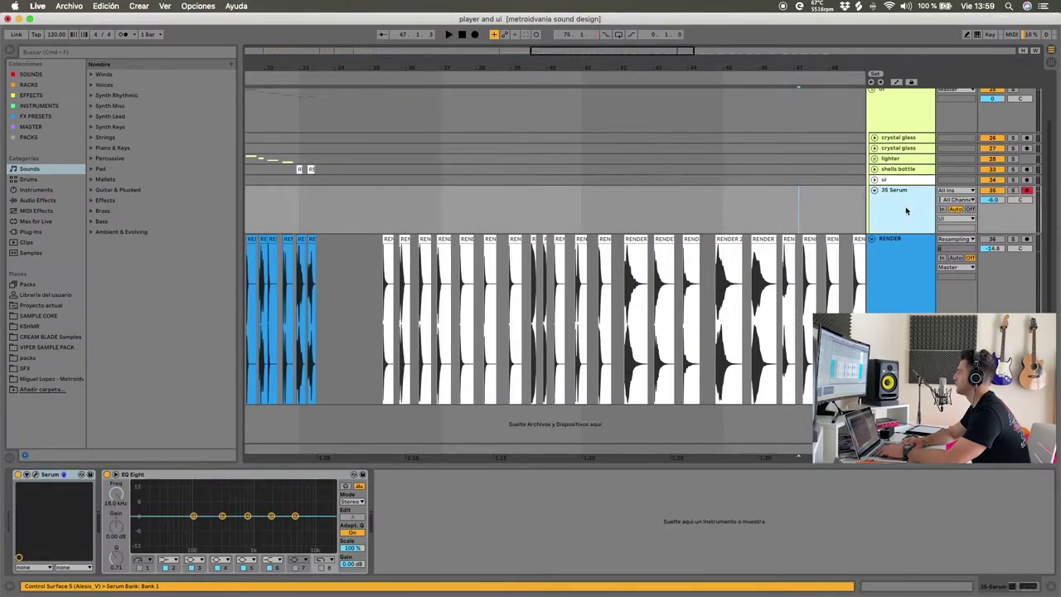
key("super+shift+t")
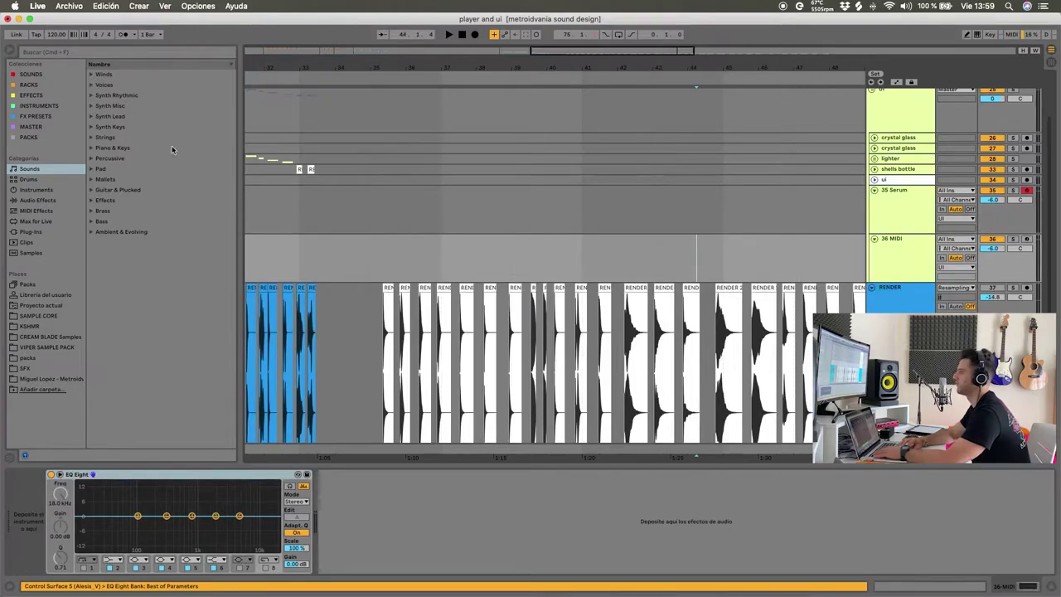
type("mass")
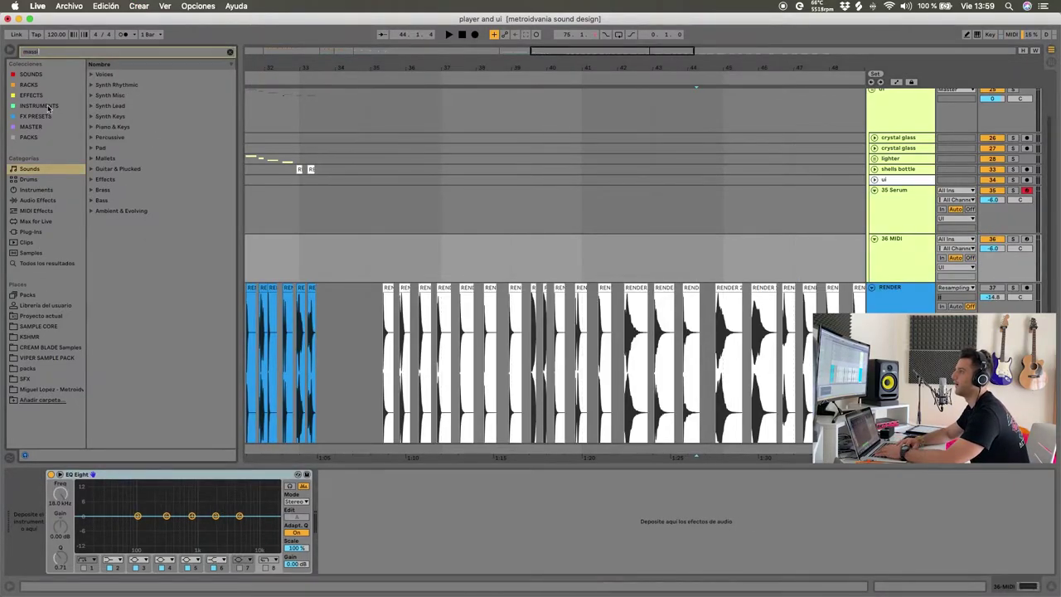
left_click(48, 106)
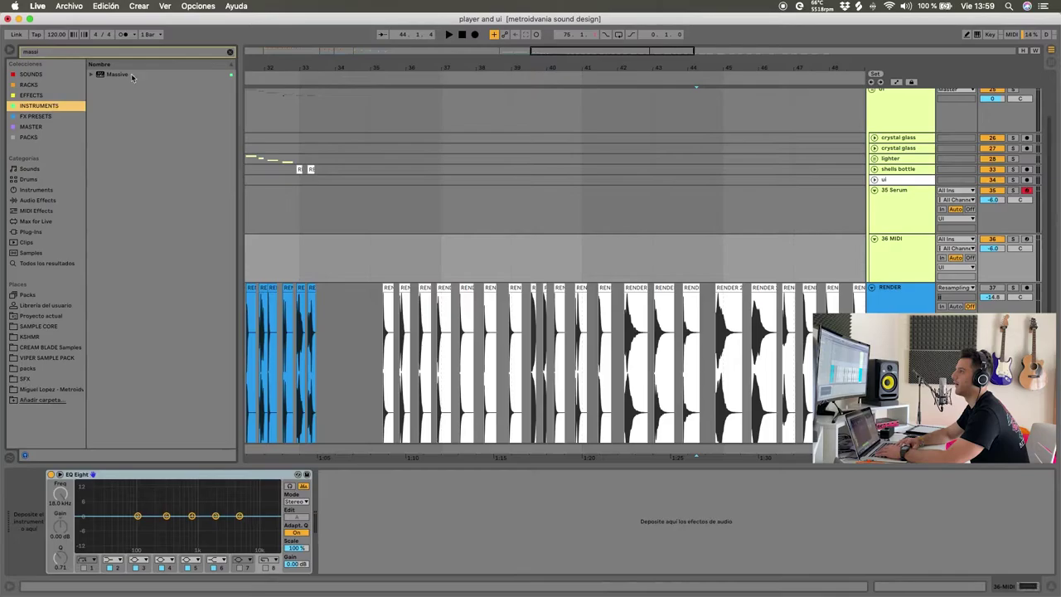
double_click(130, 74)
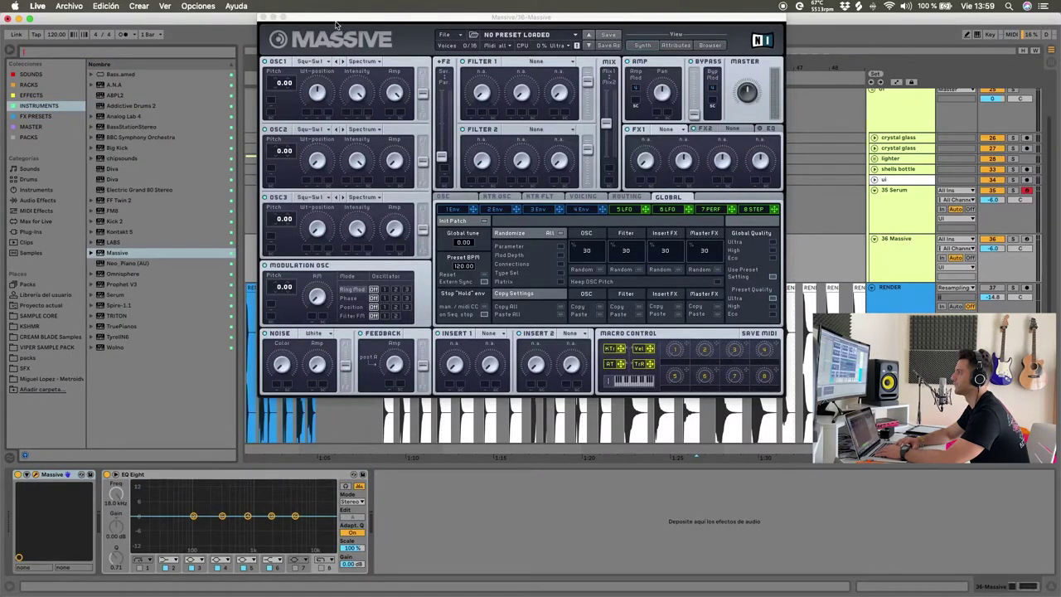
Solo and arm the Massive track, keeping the synth's window fully in view
left_click_drag(336, 25, 441, 387)
left_click(1011, 239)
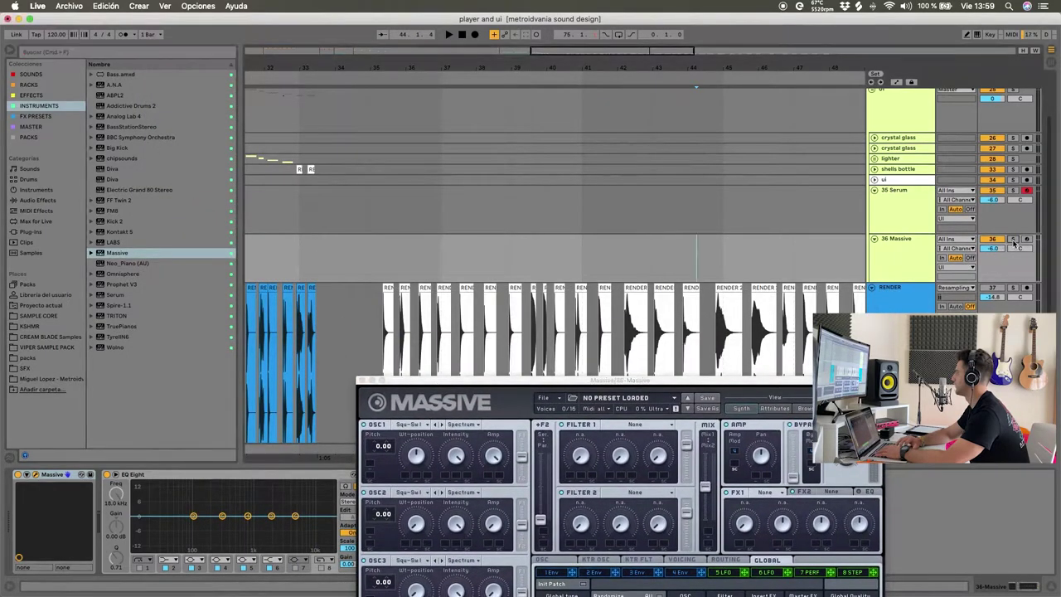
left_click(1026, 239)
left_click_drag(737, 380, 532, 77)
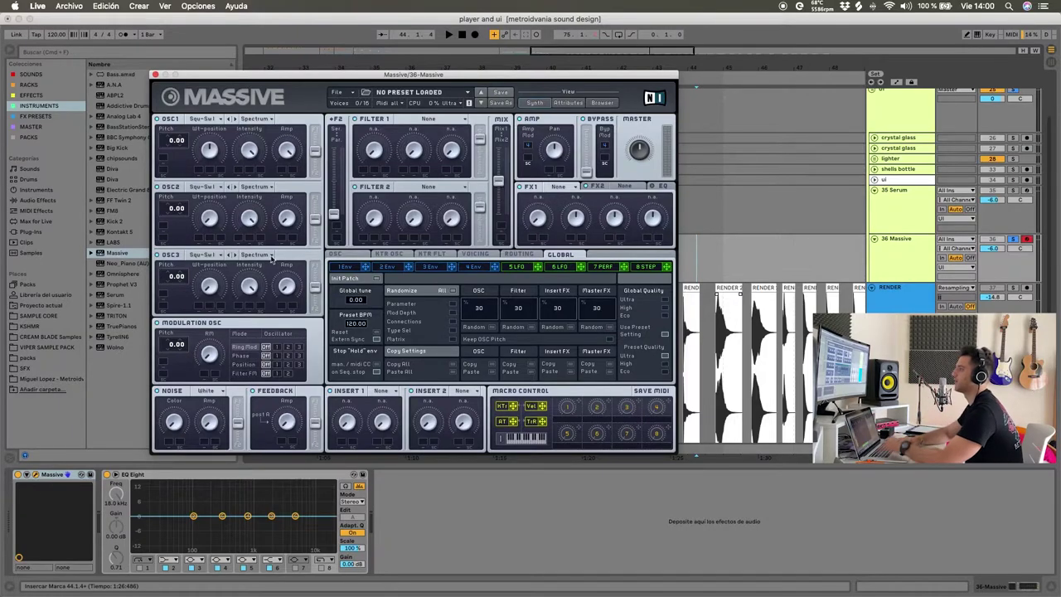
Set OSC1's wavetable to Sin-Square, shape envelope 4 as a decay without sustain, and modulate OSC1's Amp with it
left_click(471, 267)
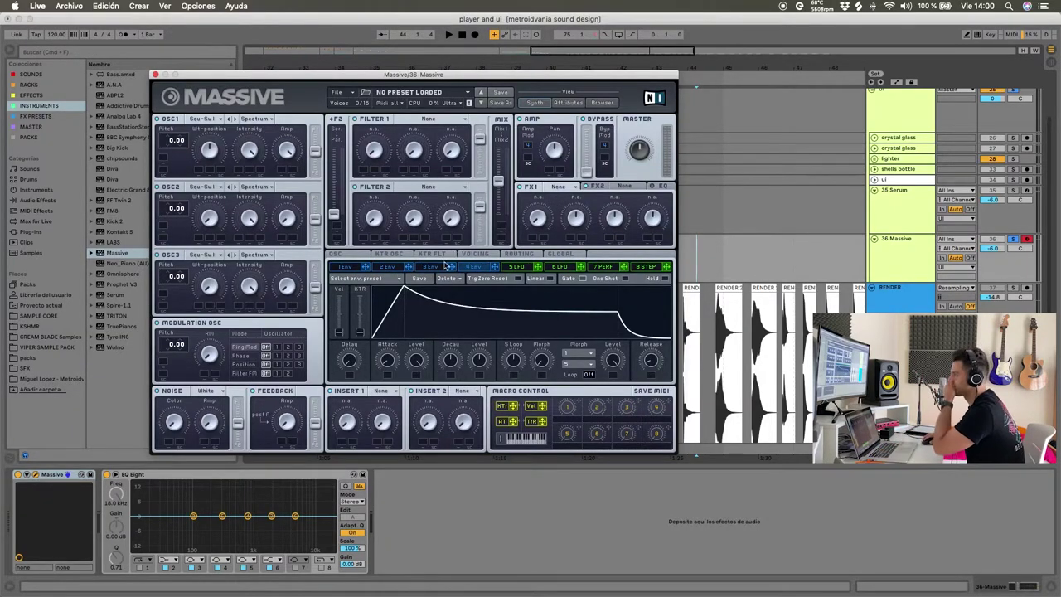
left_click(194, 124)
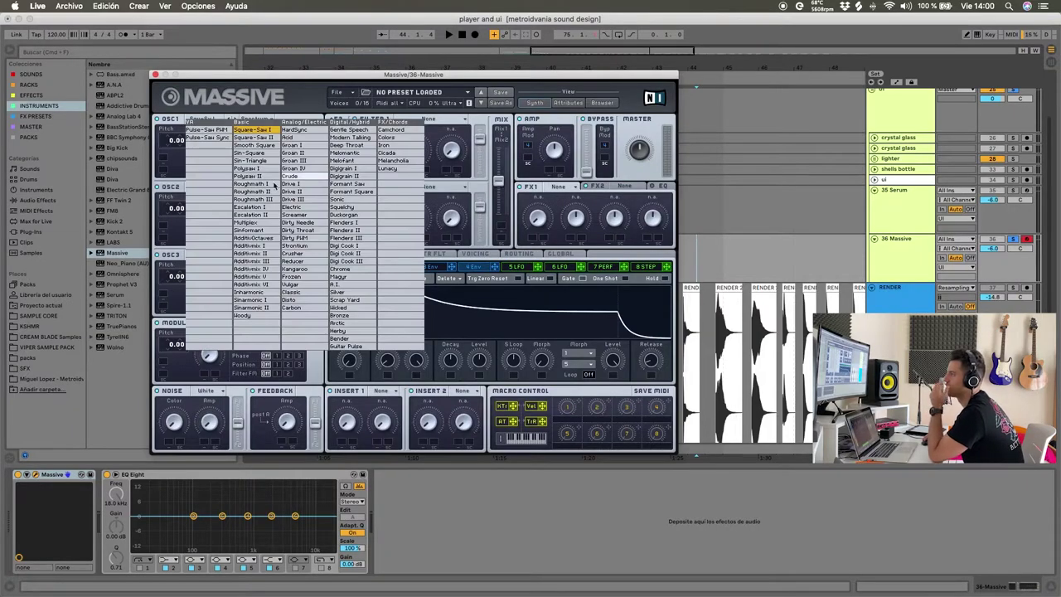
left_click(240, 153)
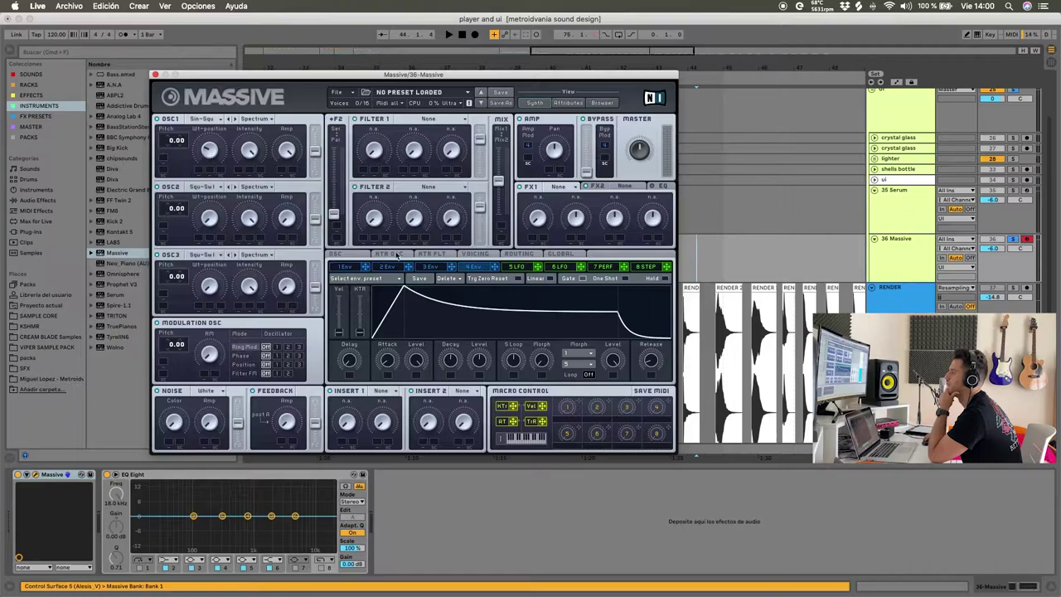
left_click_drag(449, 360, 438, 385)
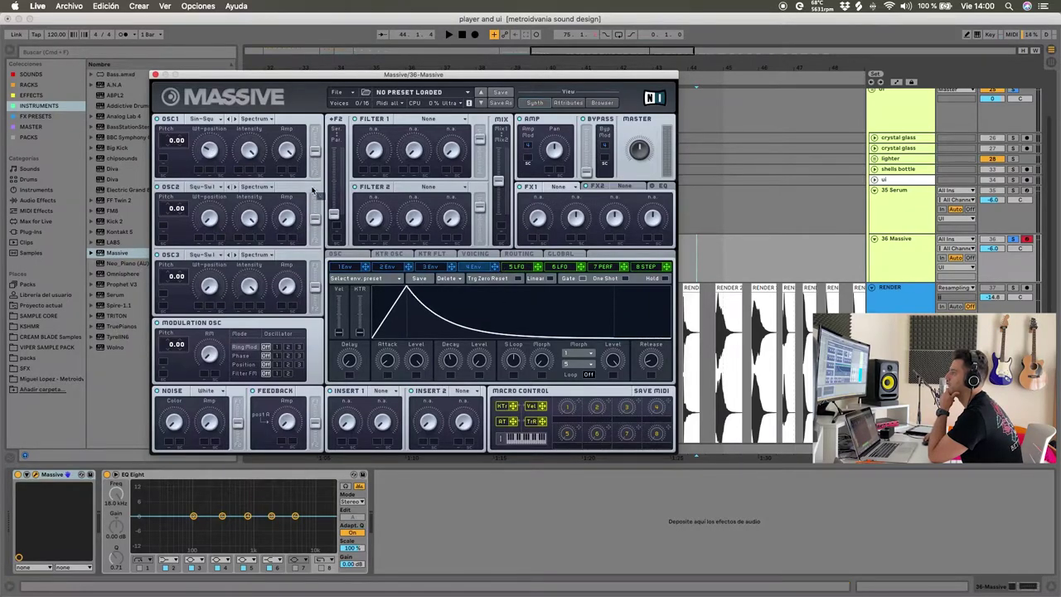
left_click_drag(284, 170, 291, 124)
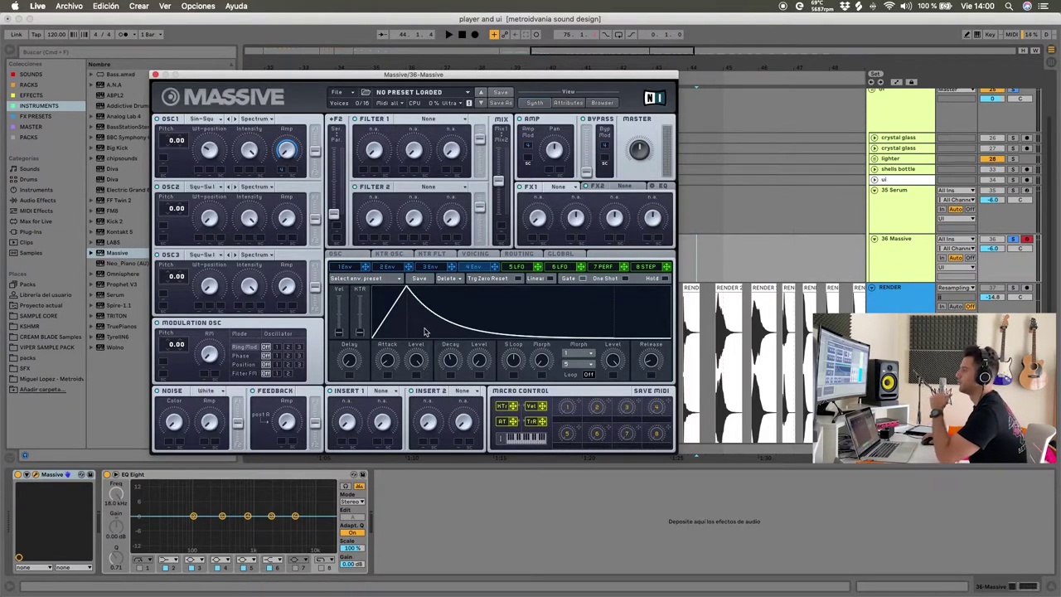
Fine-tune envelope 4's decay section and set OSC2's wavetable to Sin-Triangle, with its Amp modulated by envelope 4
left_click_drag(454, 362, 454, 358)
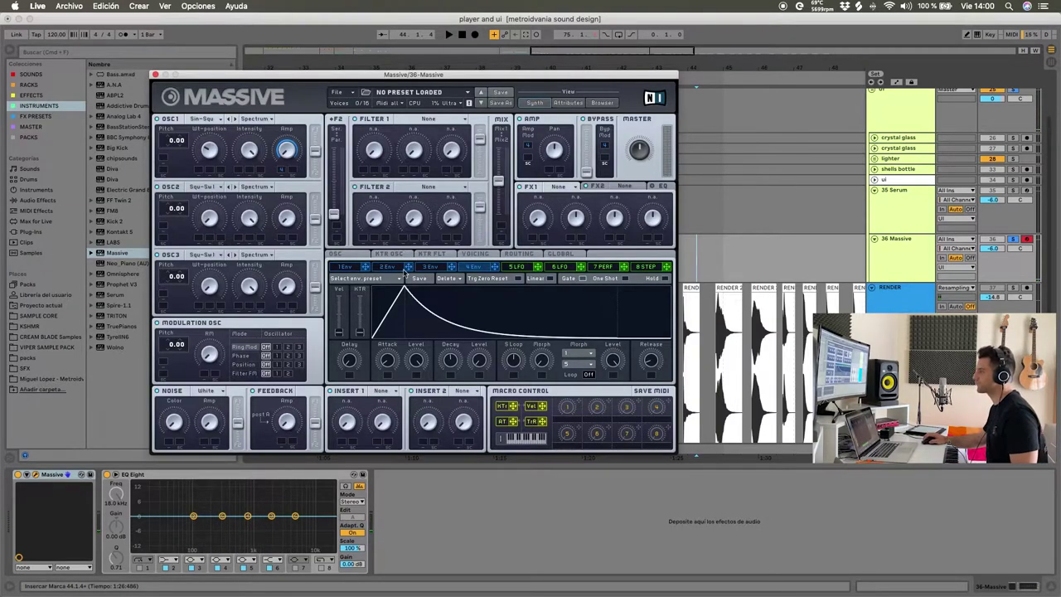
left_click(209, 193)
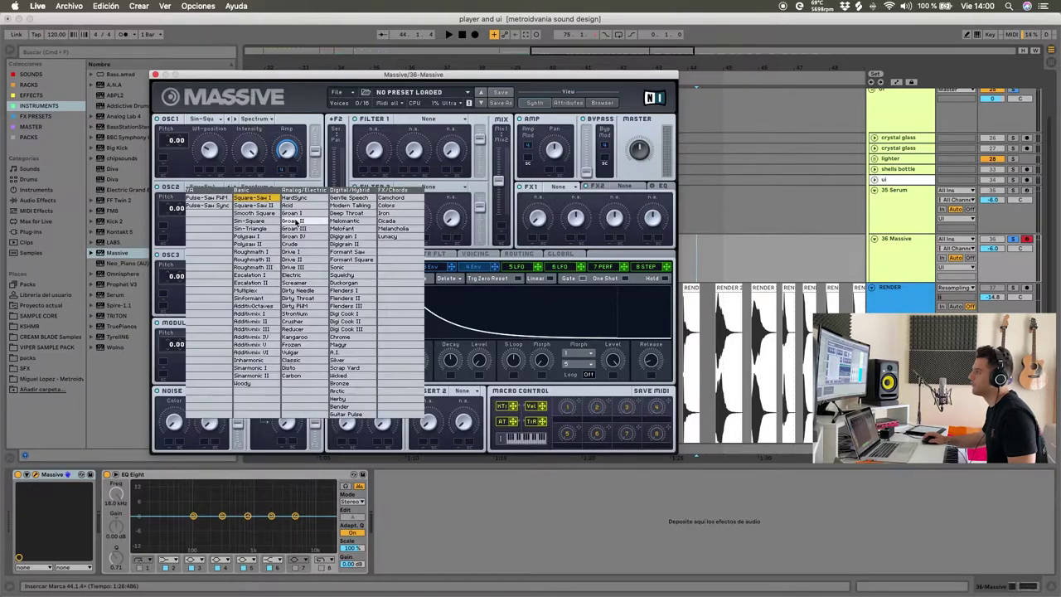
left_click(256, 228)
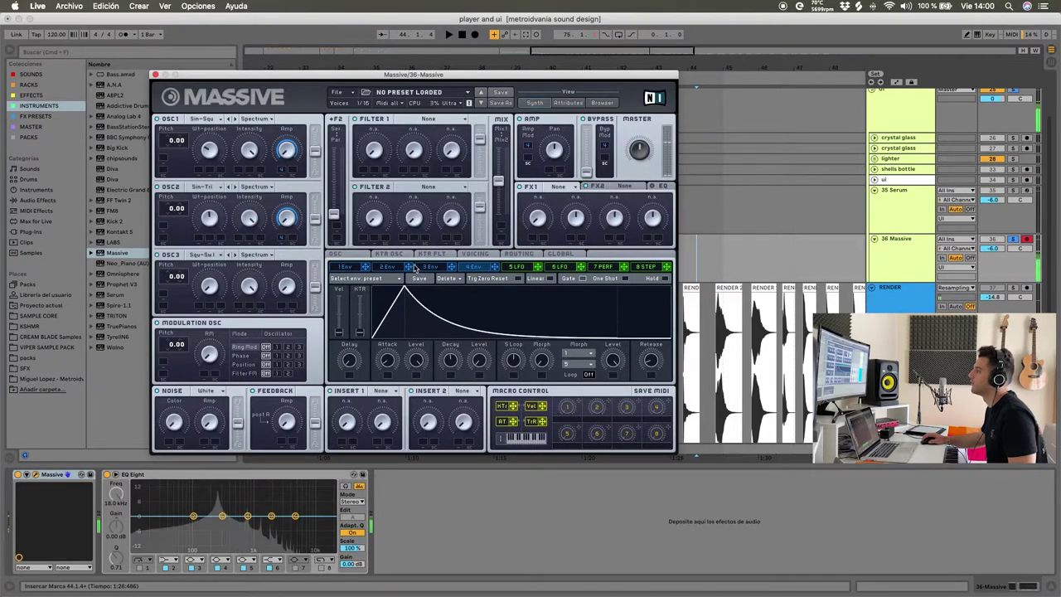
Give LFO 5 a square curve and assign it to OSC1's pitch with an amount of 7.50
left_click(512, 267)
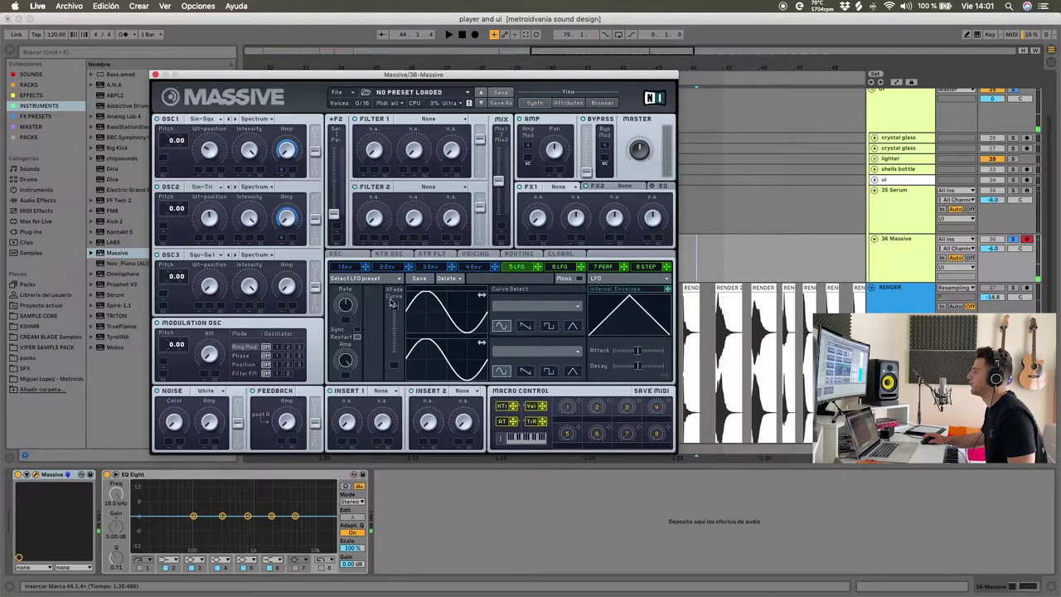
left_click(549, 326)
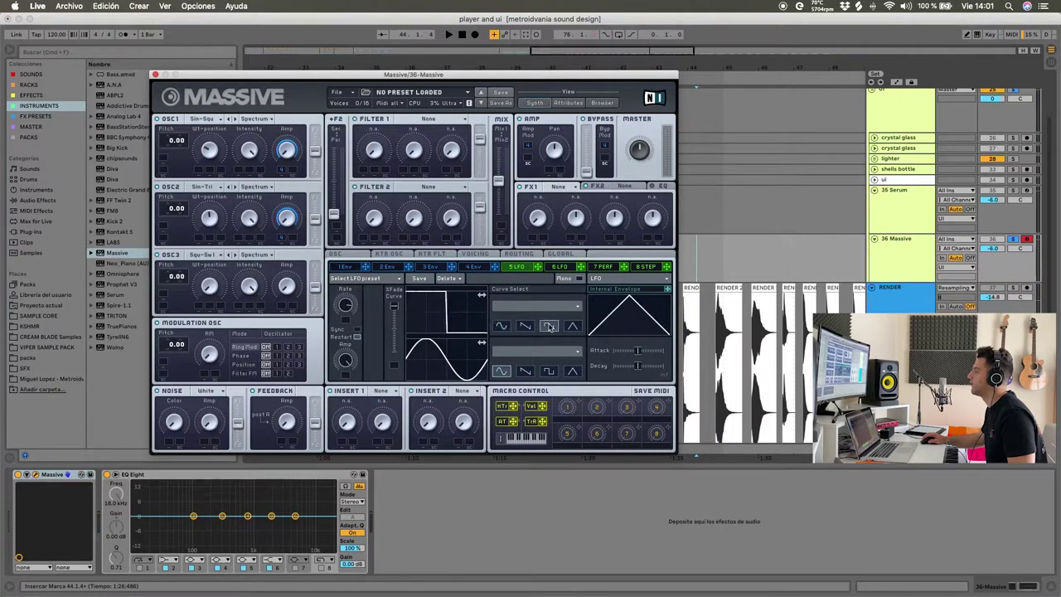
left_click_drag(537, 267, 166, 162)
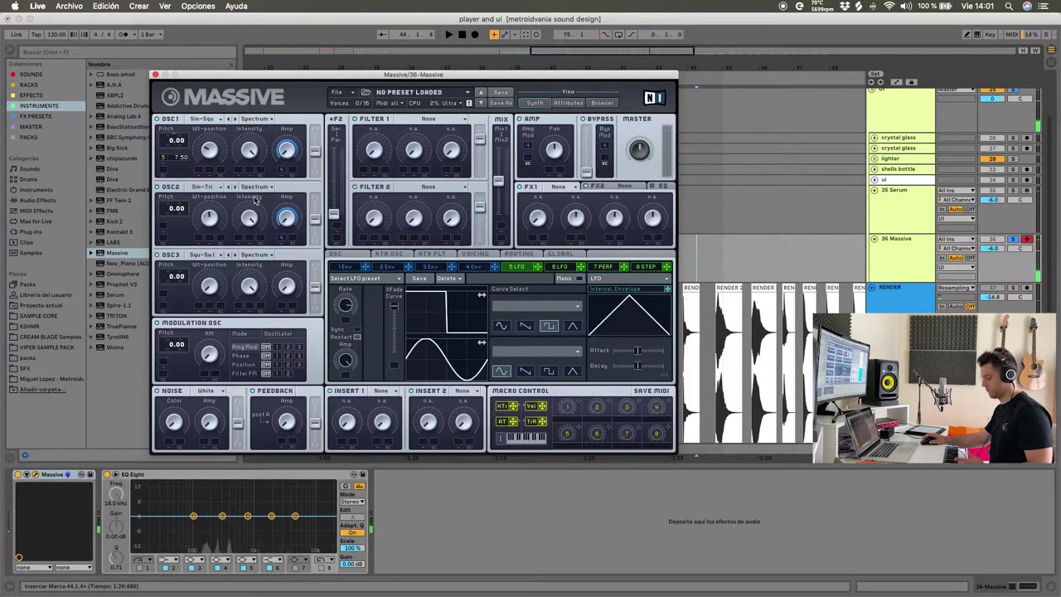
Set OSC2's pitch to 7.00 and OSC3's pitch to 12.00, with Roughmath II as OSC3's wavetable
left_click_drag(178, 208, 179, 196)
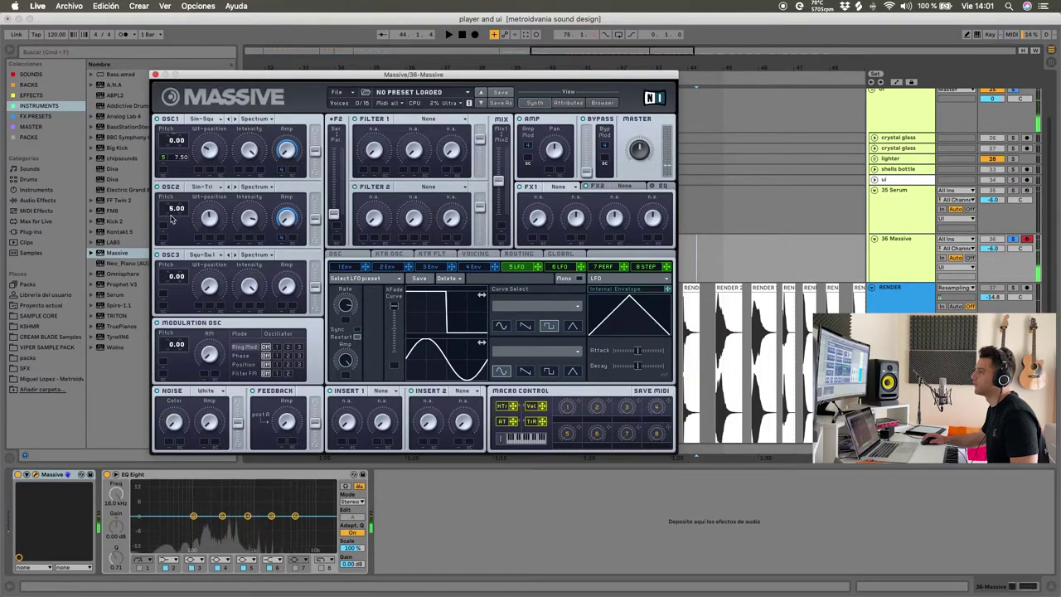
left_click_drag(174, 208, 173, 217)
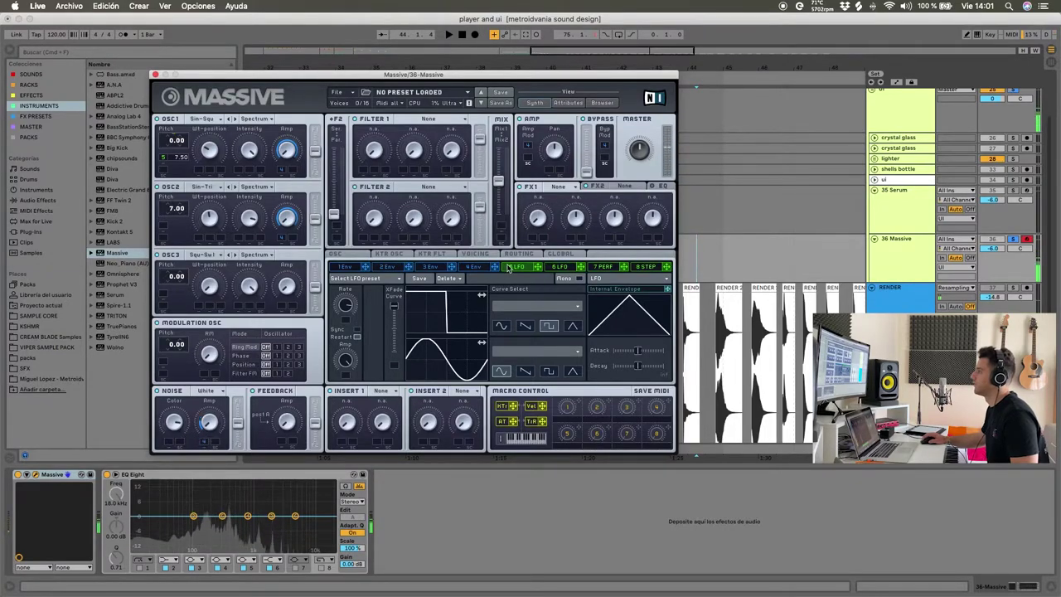
left_click(475, 267)
left_click(430, 266)
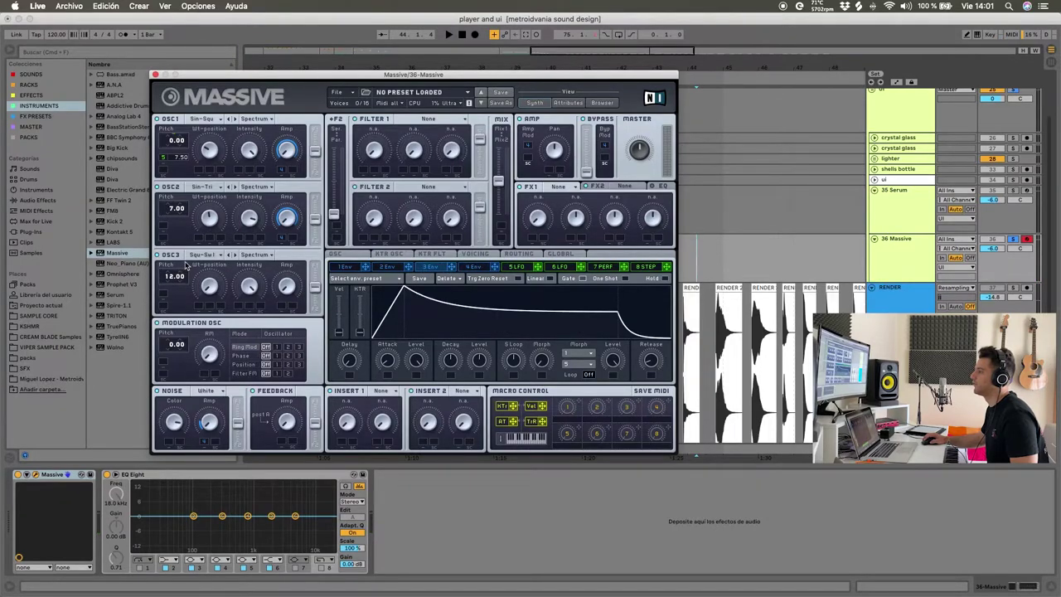
left_click(201, 255)
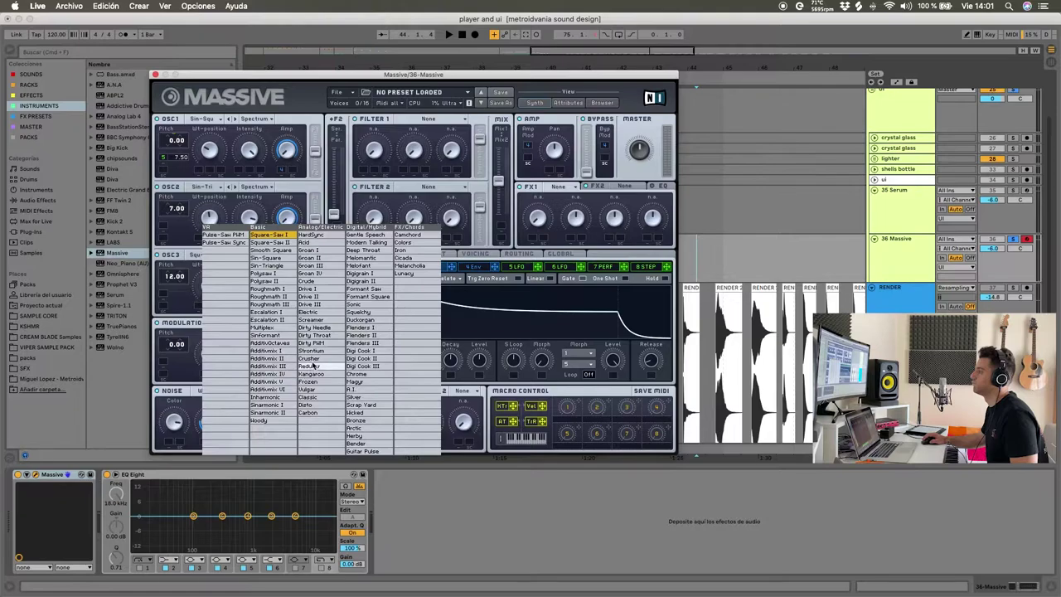
left_click(282, 296)
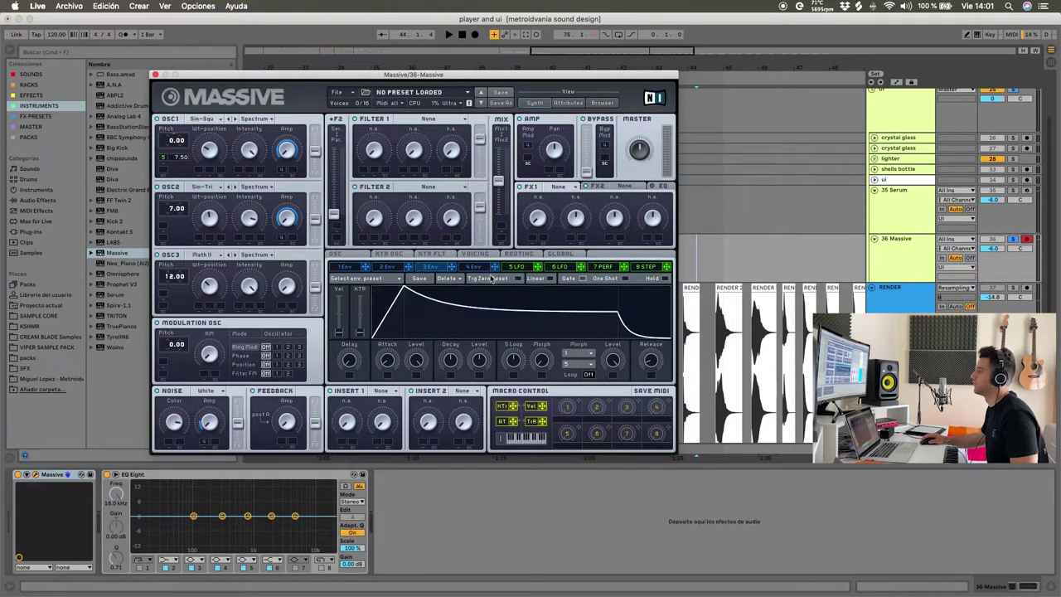
Modulate OSC3's Amp with envelope 2, shaping that envelope with a delayed start and a decay without sustain
left_click(388, 267)
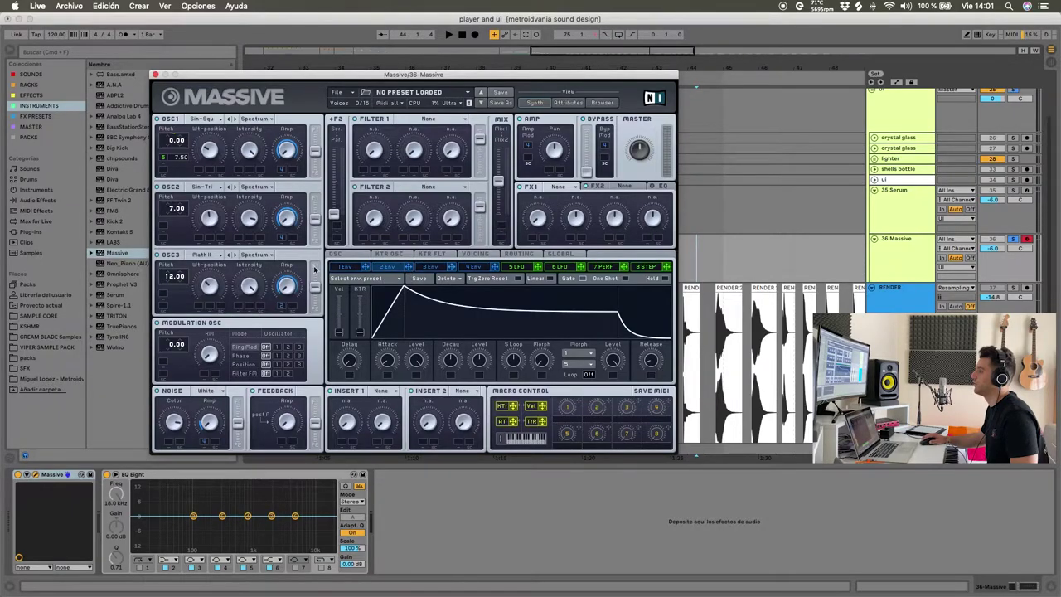
left_click_drag(346, 360, 351, 324)
left_click_drag(445, 359, 472, 386)
mouse_move(358, 358)
left_mouse_down()
mouse_move(350, 368)
mouse_move(394, 353)
mouse_move(352, 365)
left_mouse_up()
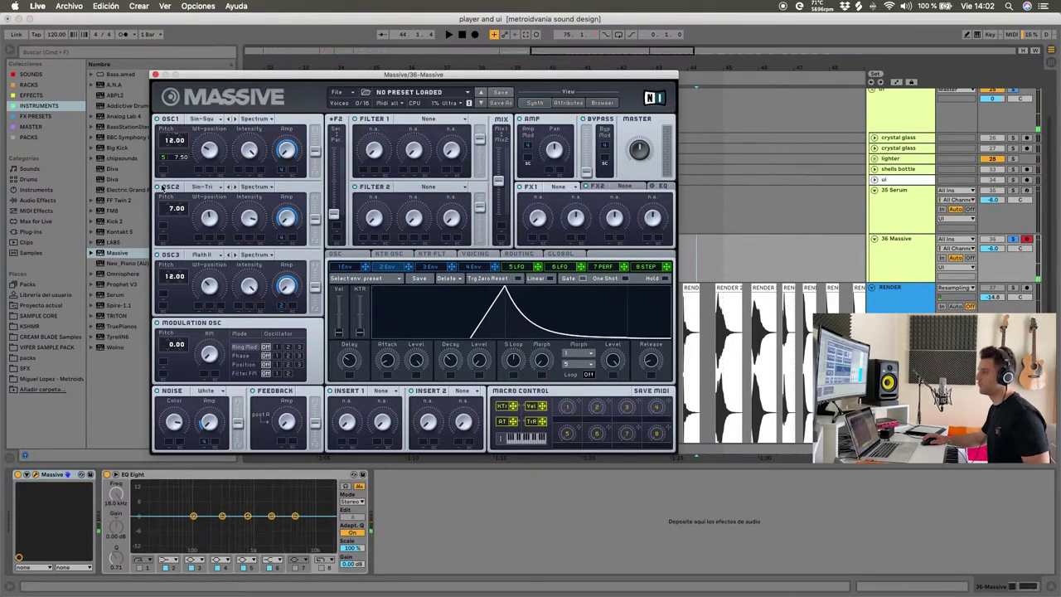
Load Small Reverb into the FX1 slot, adjust its Dry/Wet amount, and reopen the LFO 5 settings
left_click(558, 185)
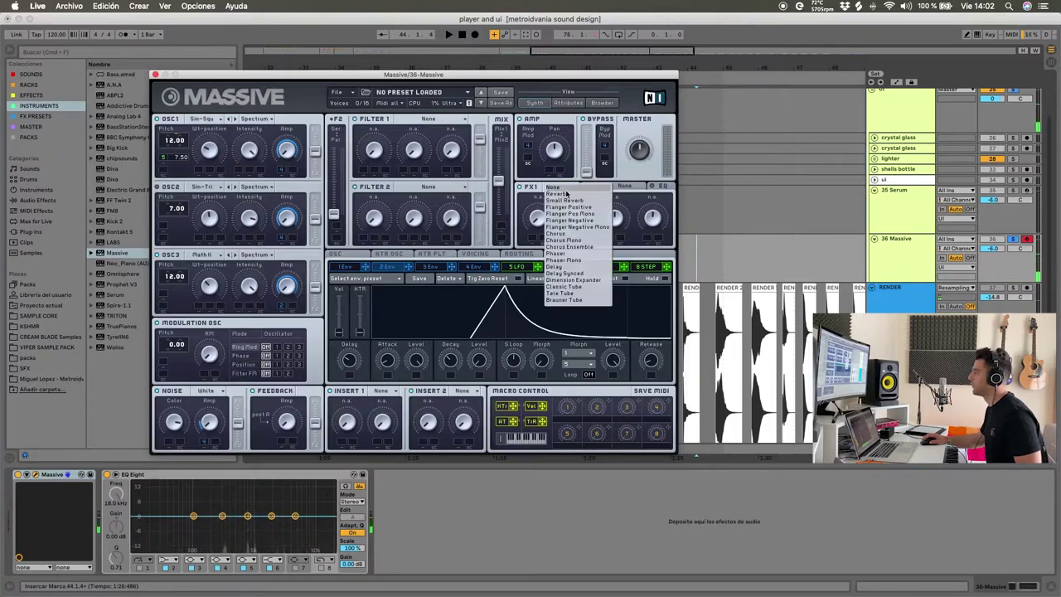
left_click(554, 208)
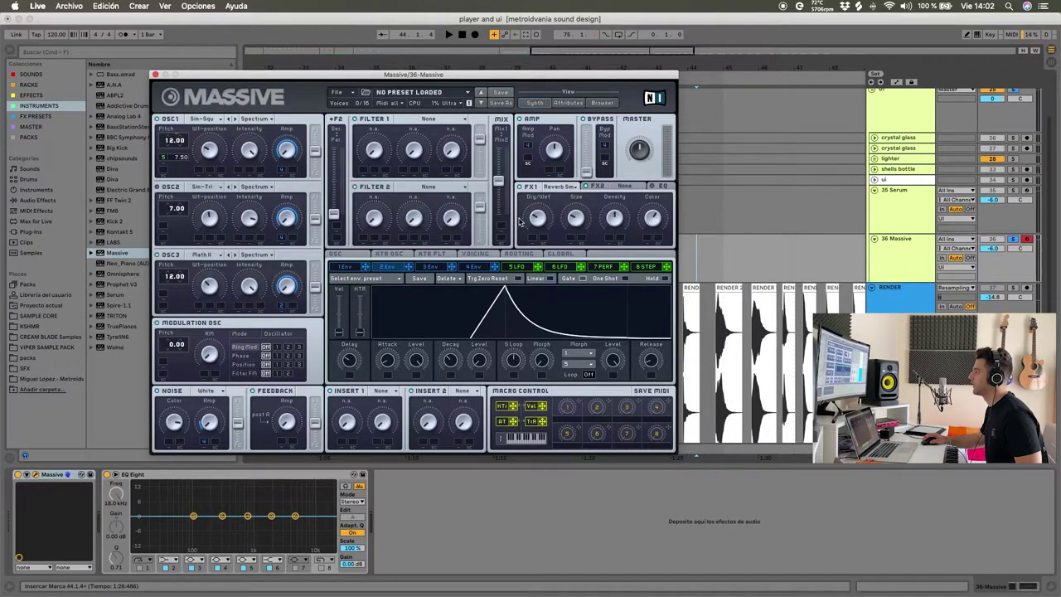
left_click(470, 267)
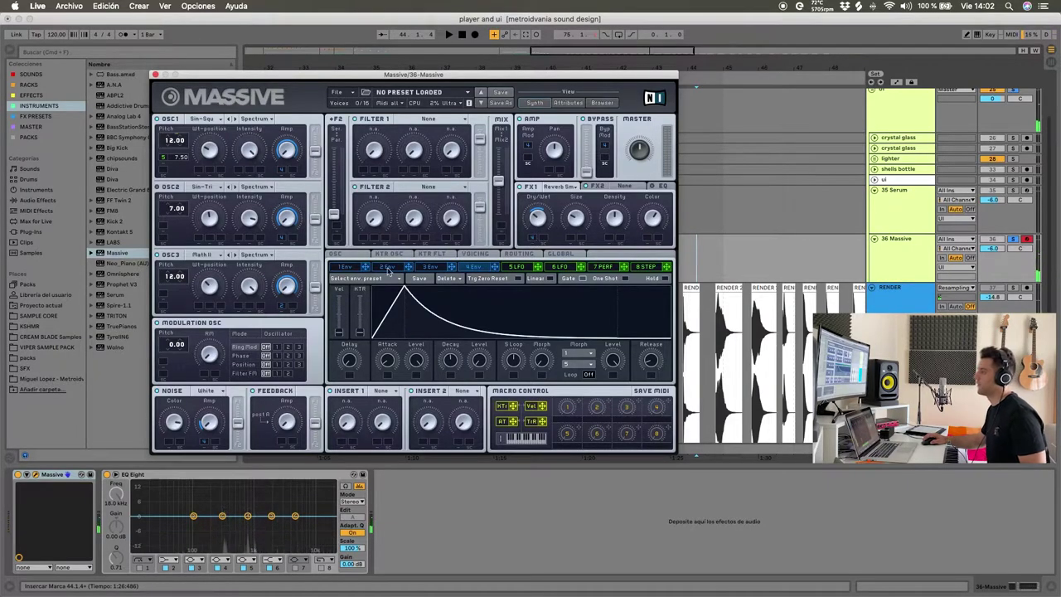
left_click(522, 269)
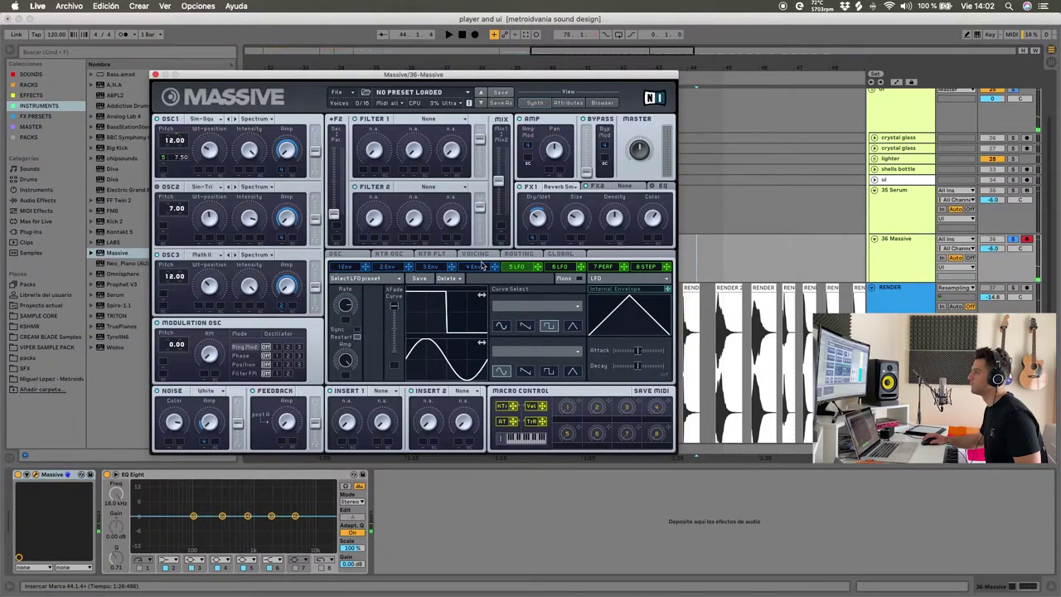
Show envelopes 4 and 2, and set LFO 5's modulation amount on OSC1's pitch to 12.00
left_click(481, 265)
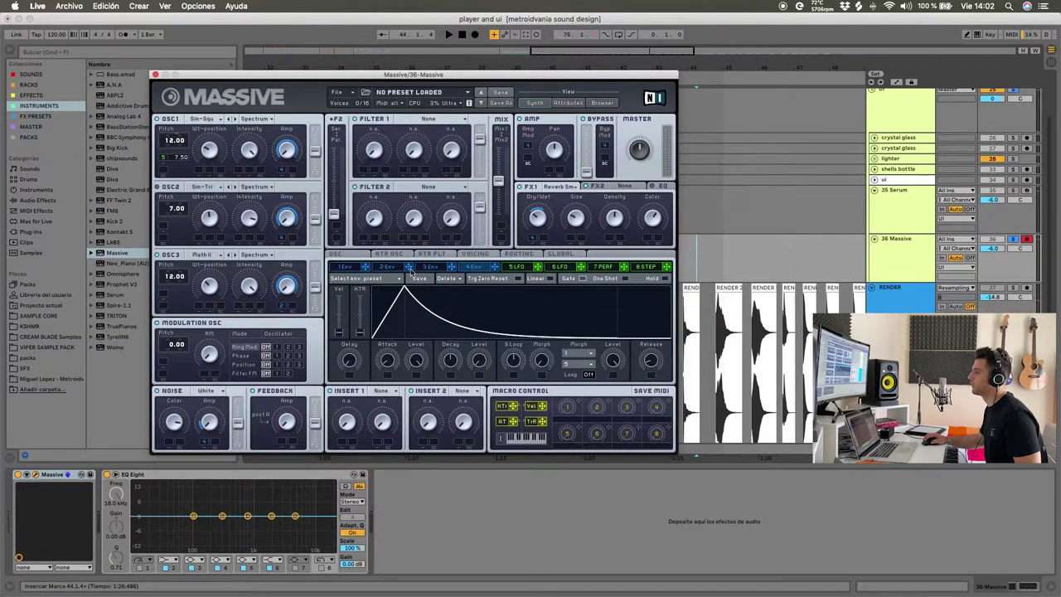
left_click(386, 266)
left_click_drag(388, 356, 347, 360)
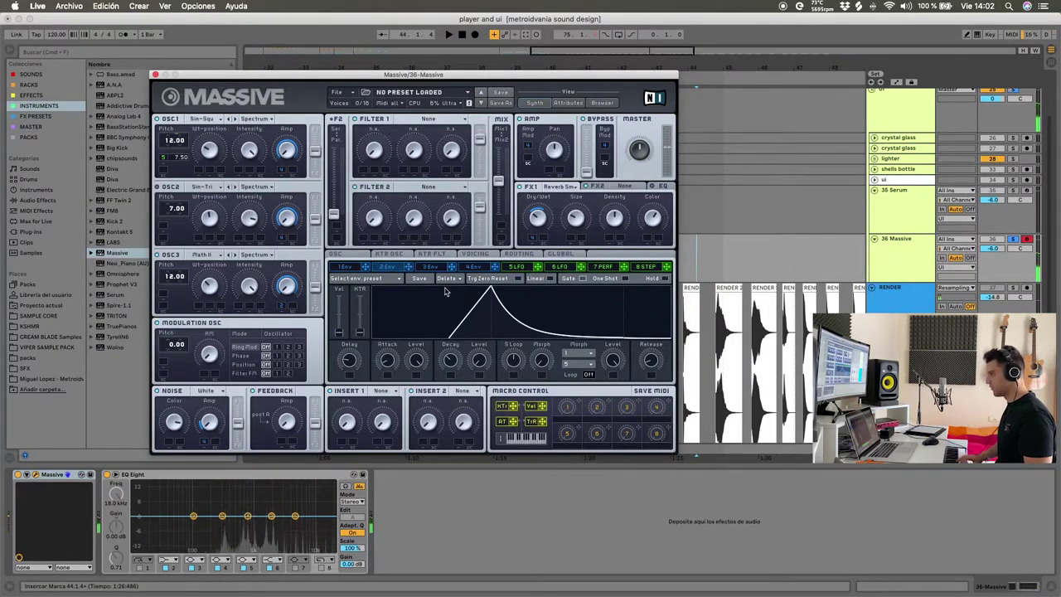
mouse_move(181, 158)
left_mouse_down()
mouse_move(195, 148)
mouse_move(185, 172)
left_mouse_up()
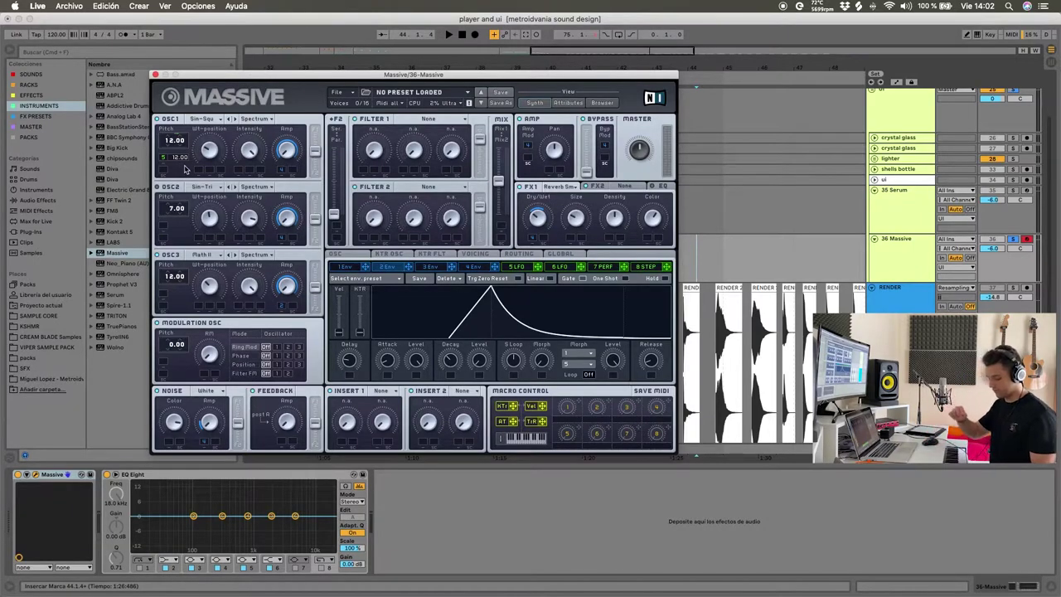
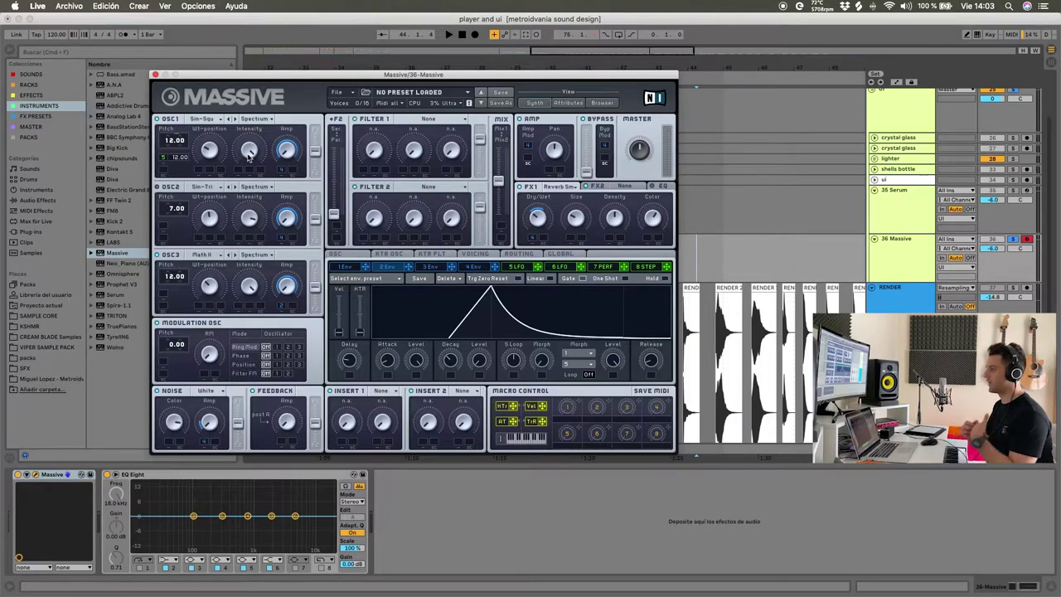
Close Massive, arm and solo the 35 Serum track, and open its Serum instrument
left_click(155, 74)
left_click(914, 212)
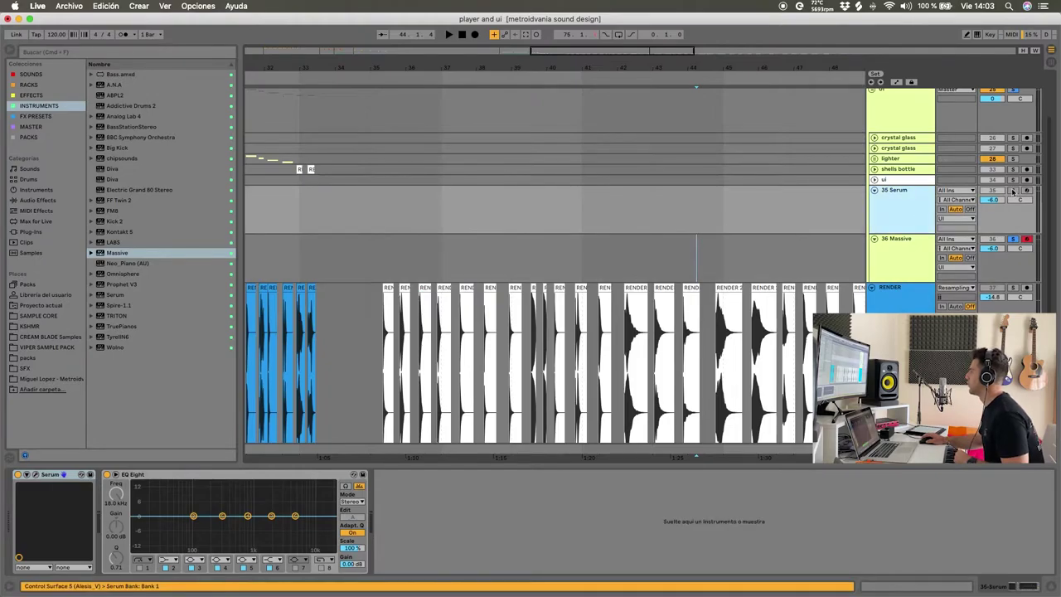
left_click(920, 214)
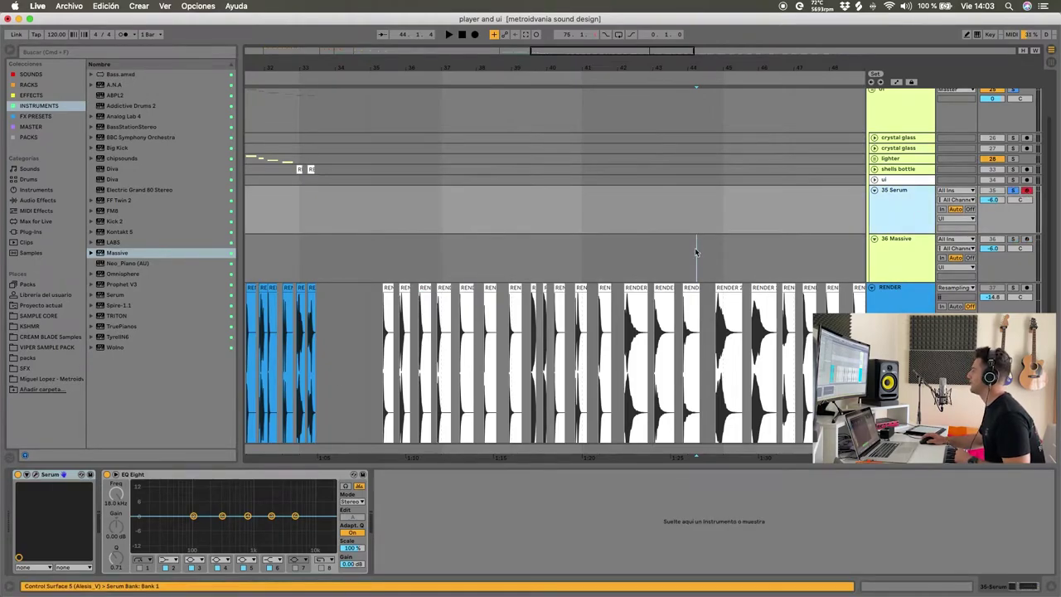
left_click(34, 474)
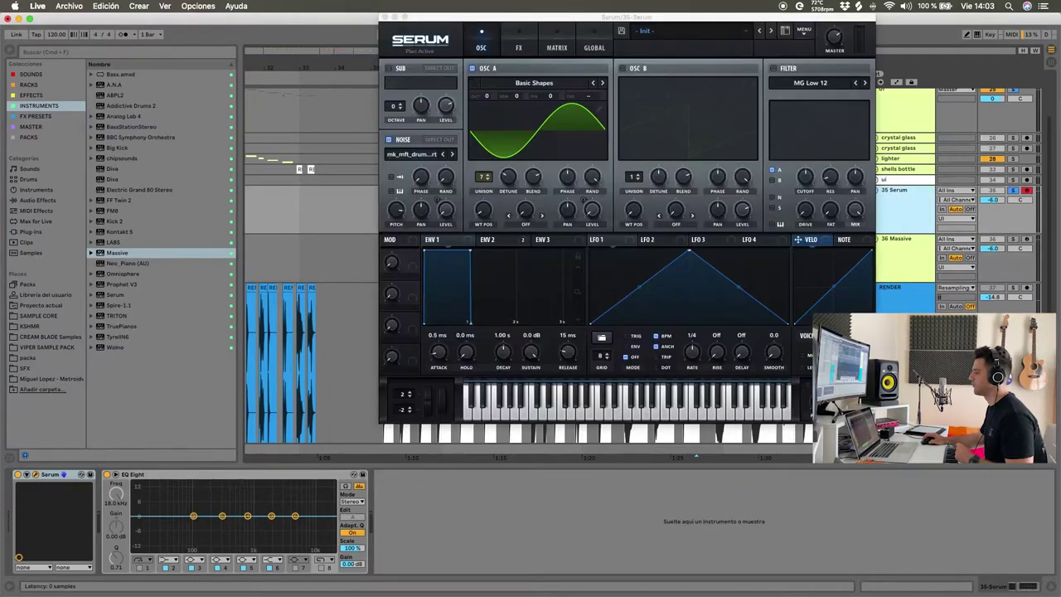
Look at Serum's modulation matrix, return to the oscillator page and reposition the Serum window to show the noise section
left_click(547, 42)
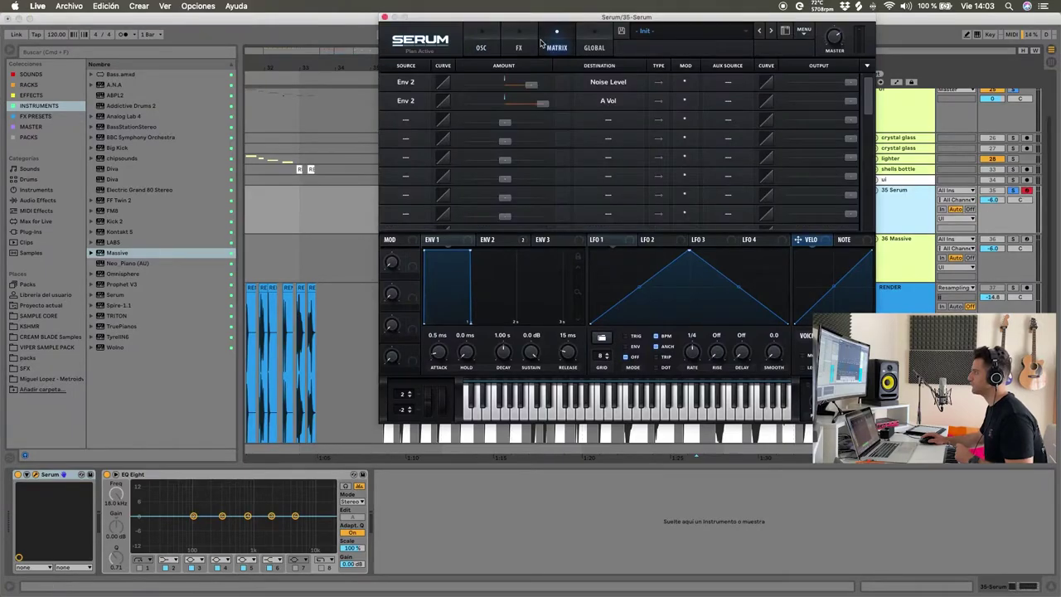
left_click(481, 46)
left_click_drag(543, 20, 445, 51)
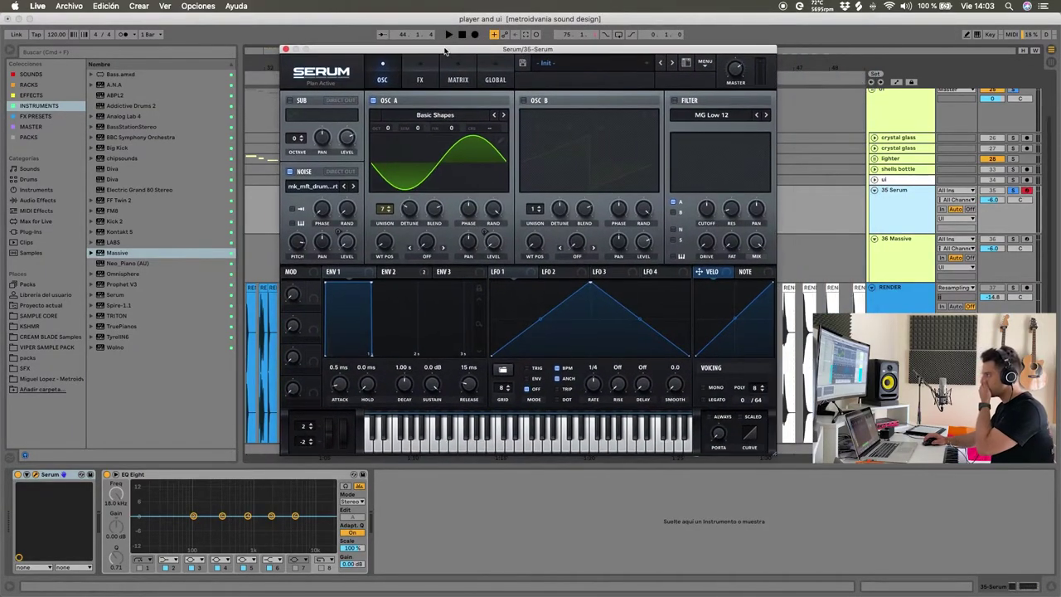
left_click_drag(583, 53, 682, 66)
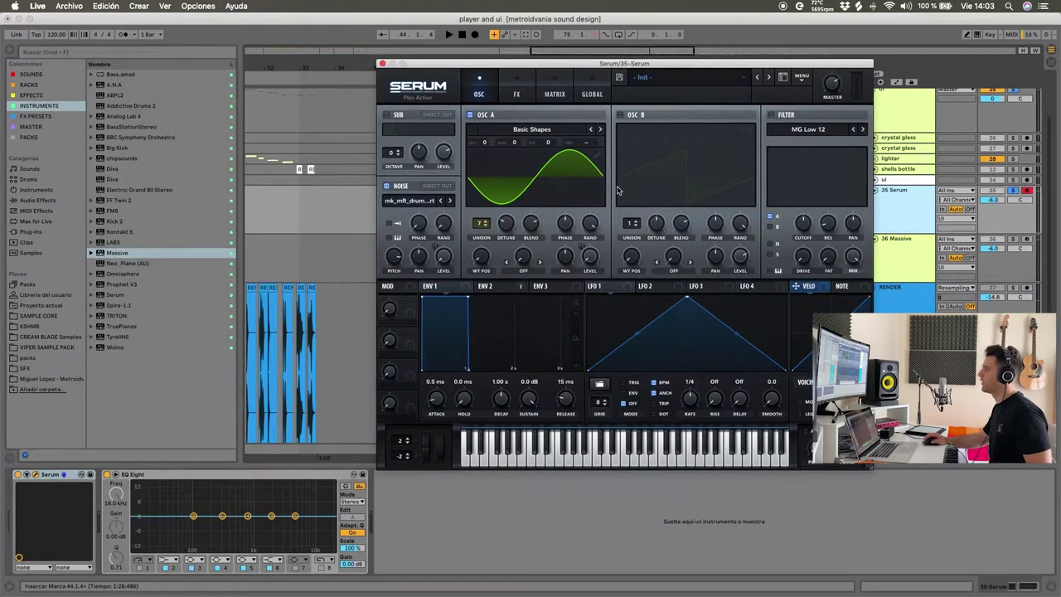
left_click(399, 189)
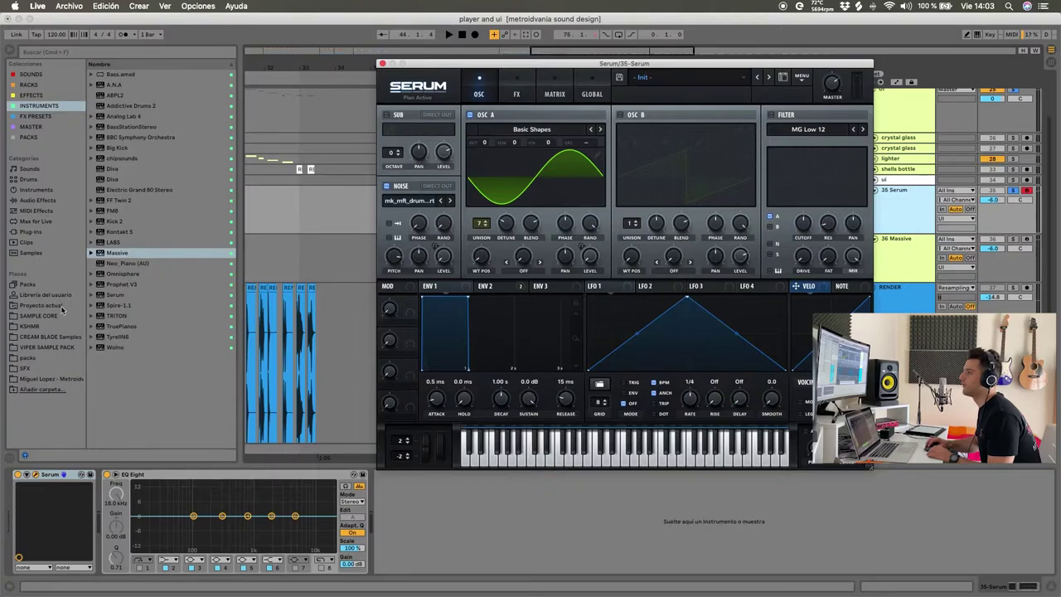
Browse the Metroidvania pack to musical_instruments, drums, normal_drums and preview the drum samples there
left_click(71, 379)
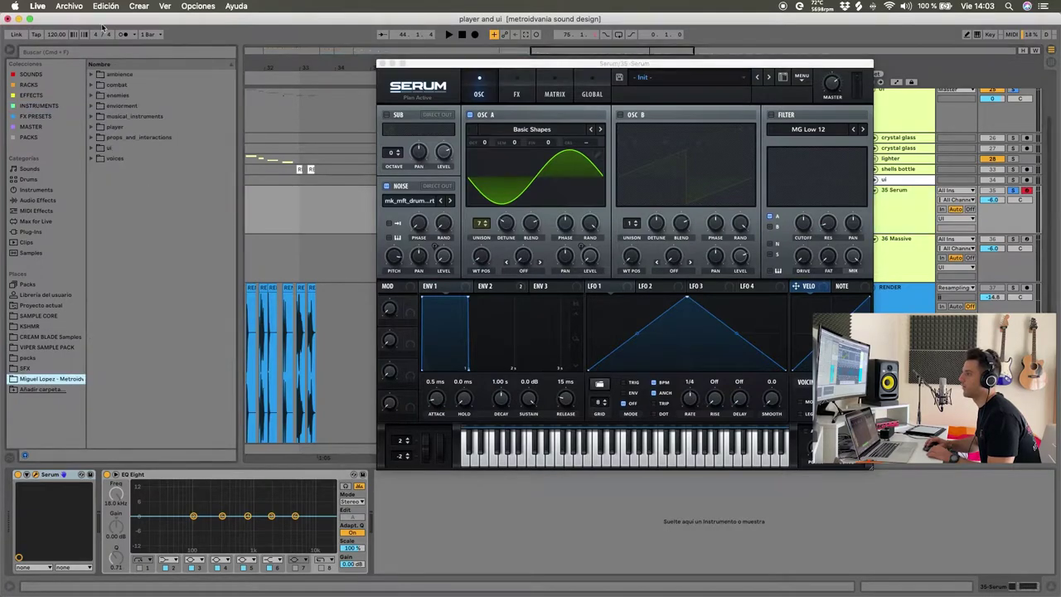
left_click(125, 117)
key("Right")
key("Down")
key("Down")
key("Right")
key("Down")
key("Down")
key("Right")
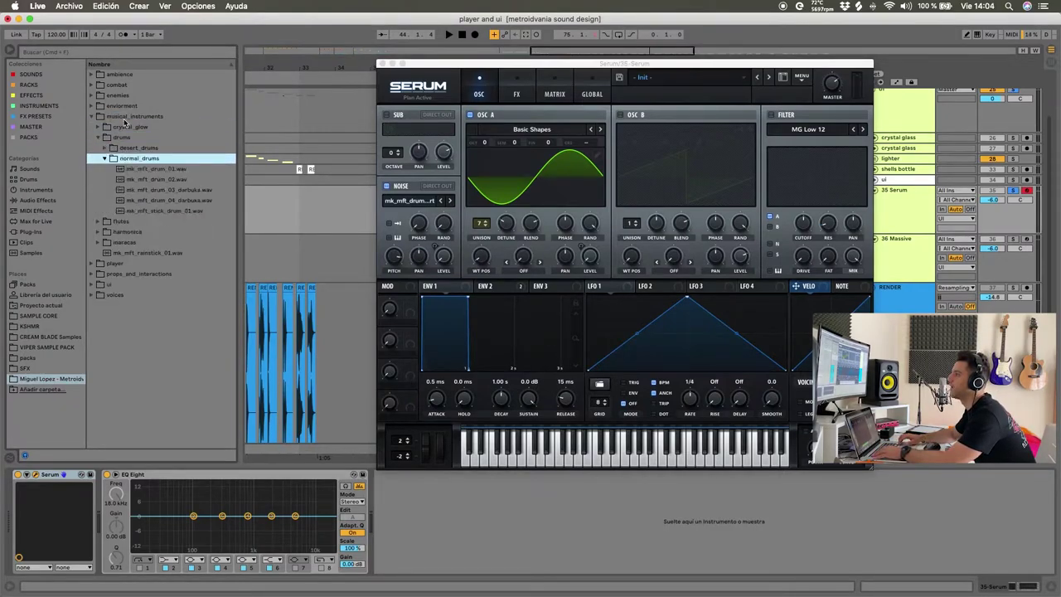
key("Up")
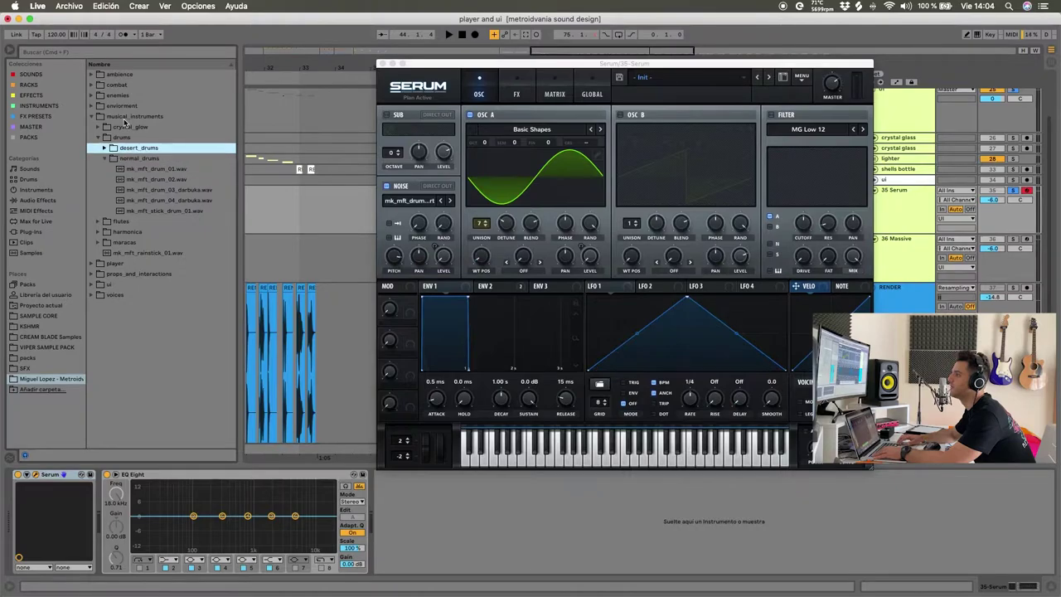
key("Down")
key("Down")
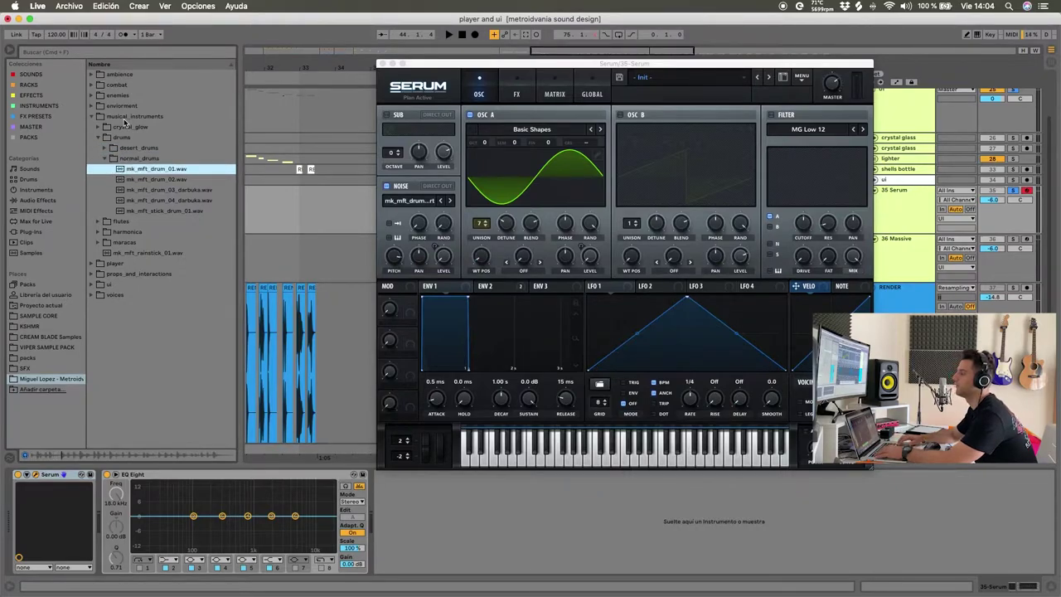
key("Down")
key("Down")
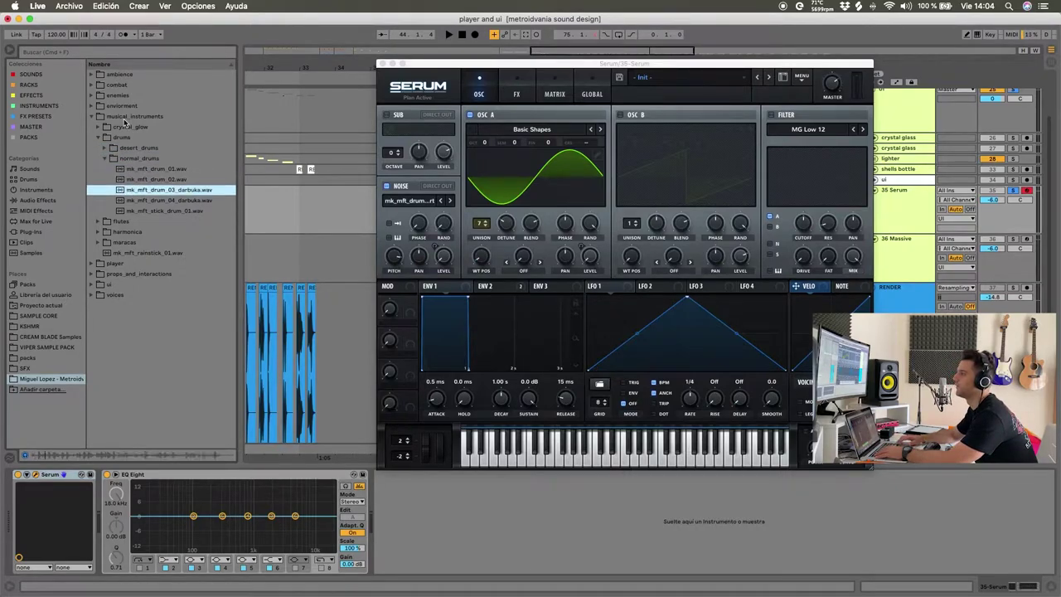
Expand the desert_drums folder, preview several of its drum samples, and collapse the folder again
key("Up")
key("Up")
key("Up")
key("Up")
key("Right")
key("Down")
key("Down")
key("Down")
key("Down")
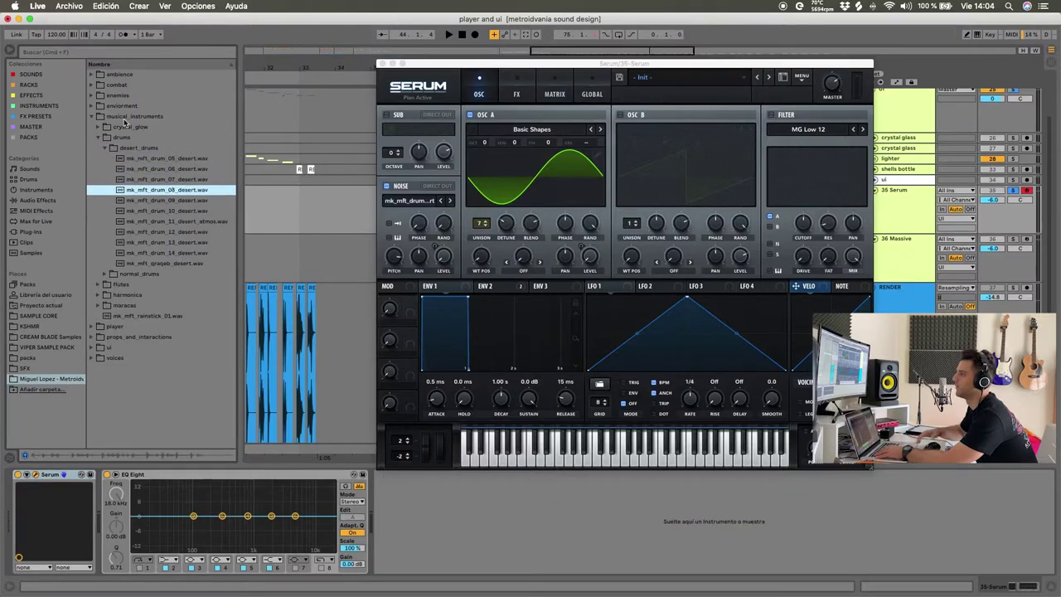
left_click(109, 149)
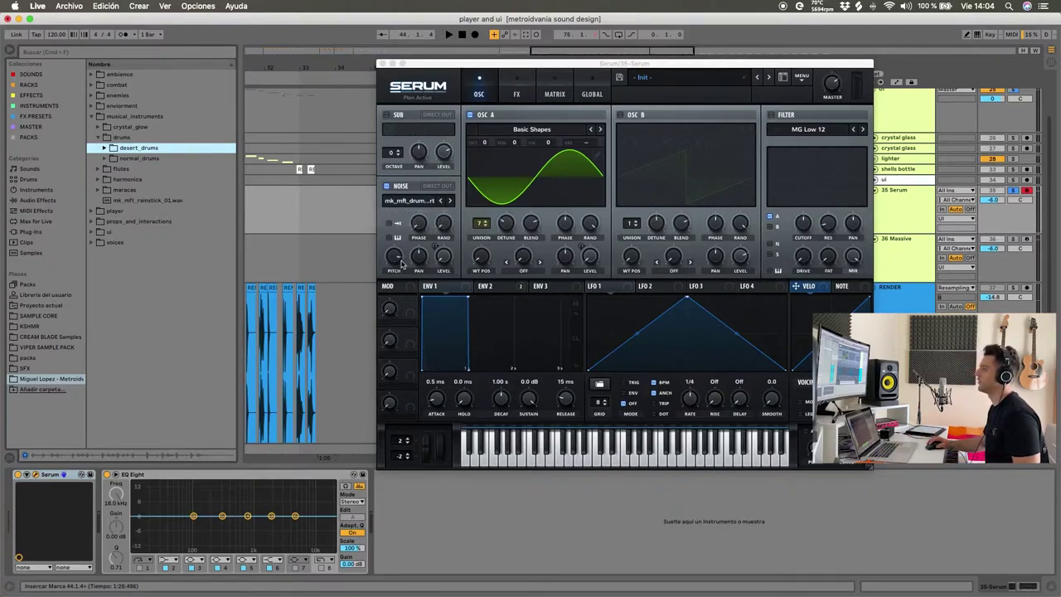
Show the noise pitch control and ENV 2's shape in Serum, and play a few test notes
left_click(397, 263)
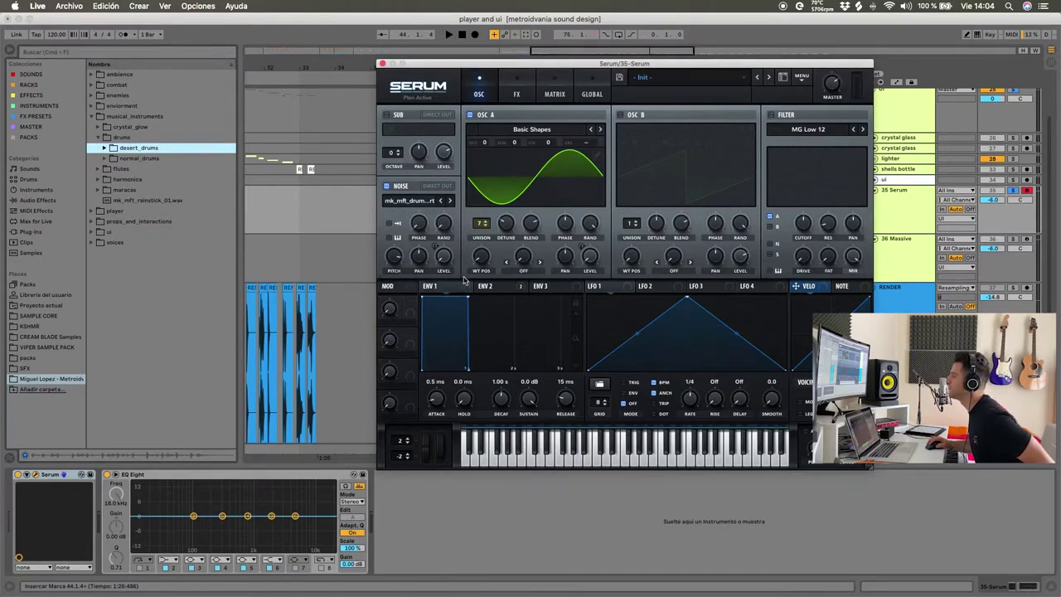
left_click(508, 287)
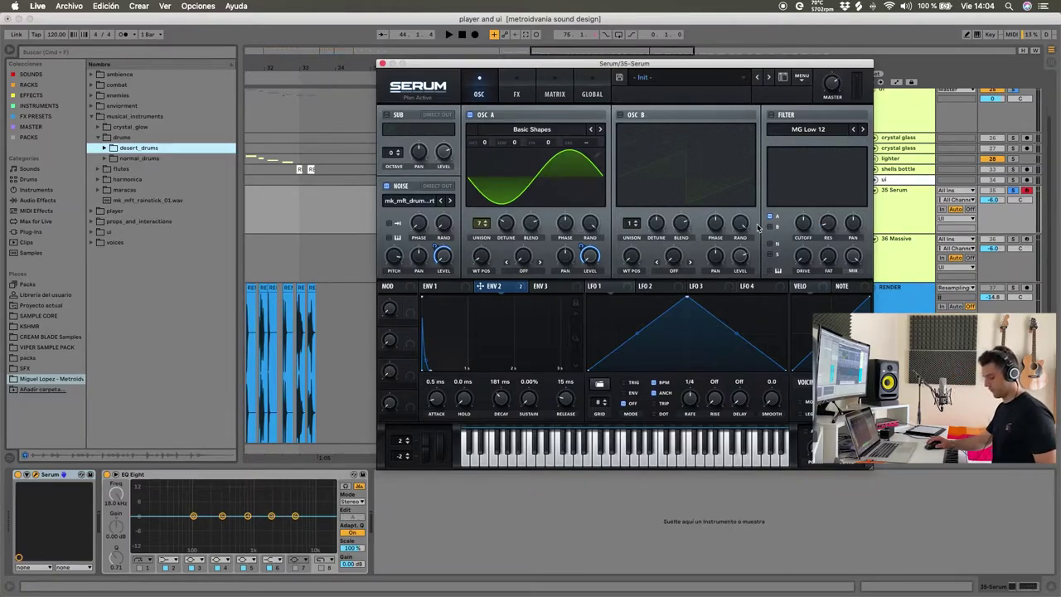
key("a")
key("a")
key("a")
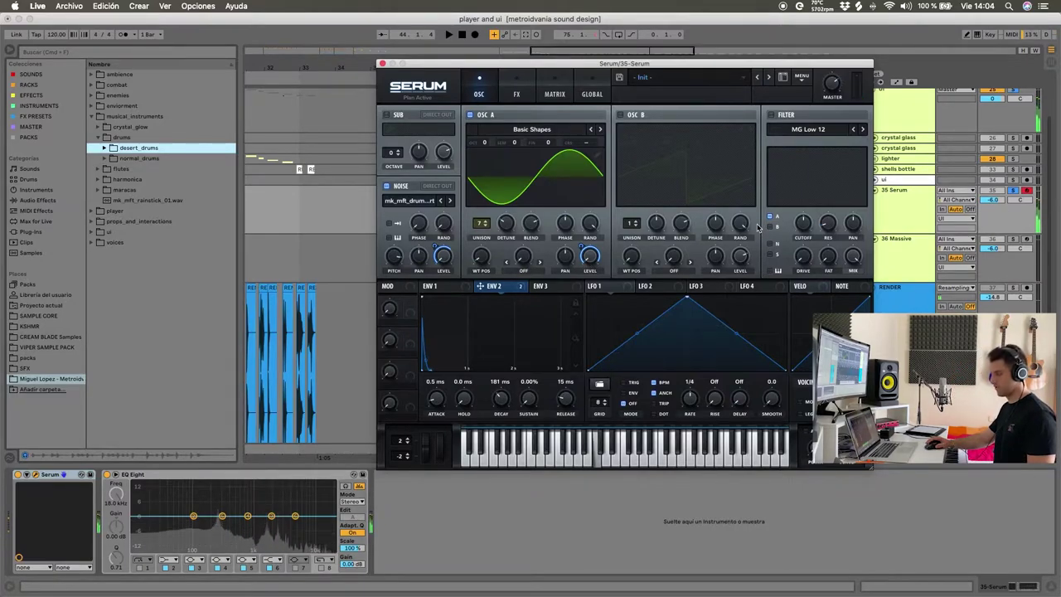
Switch OSC A off to hear the noise layer alone, and switch it back on
left_click(470, 115)
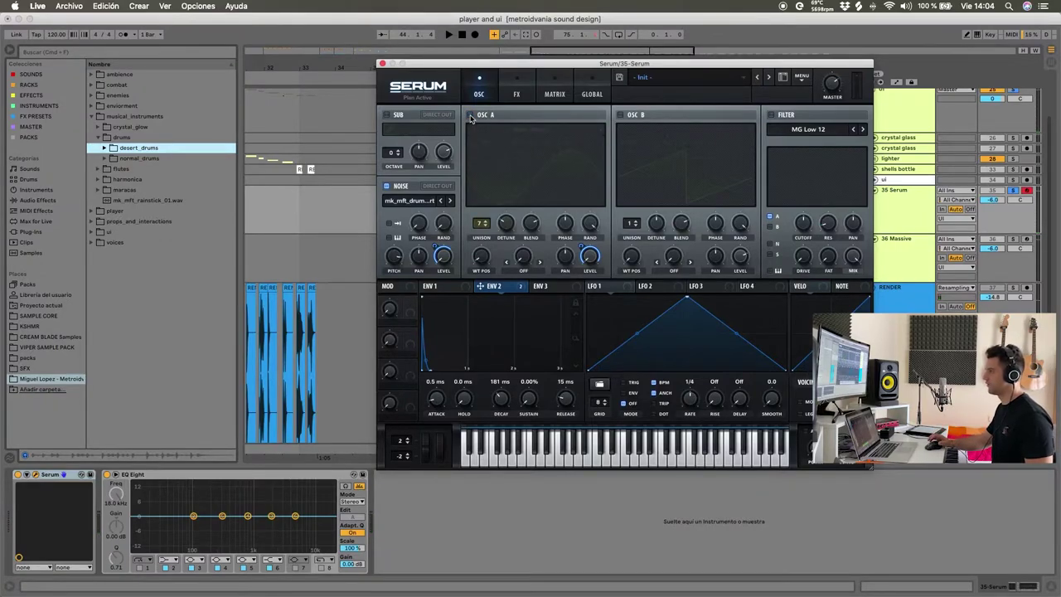
left_click(470, 115)
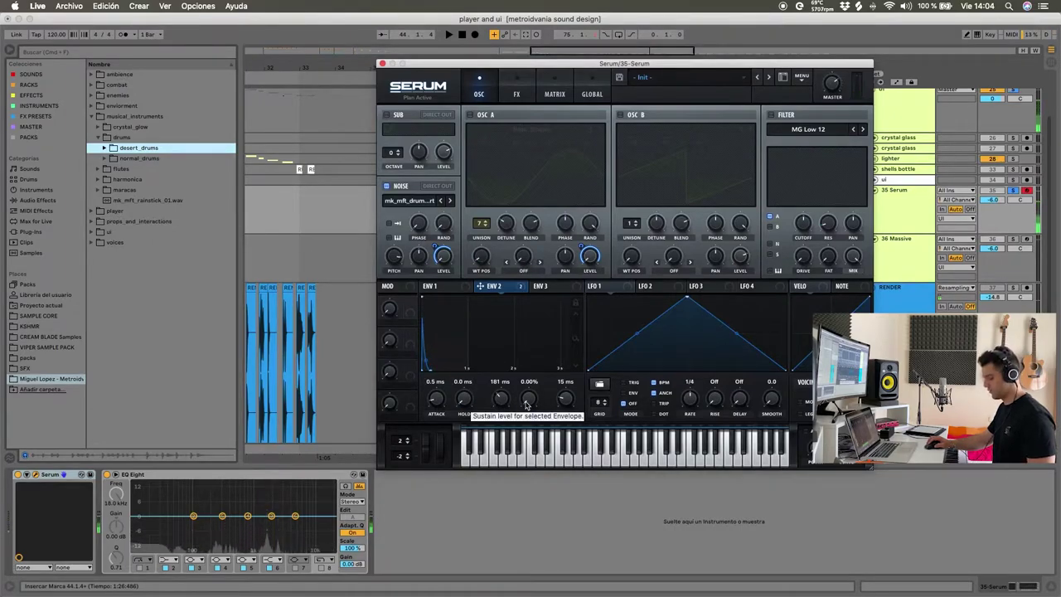
left_click(470, 115)
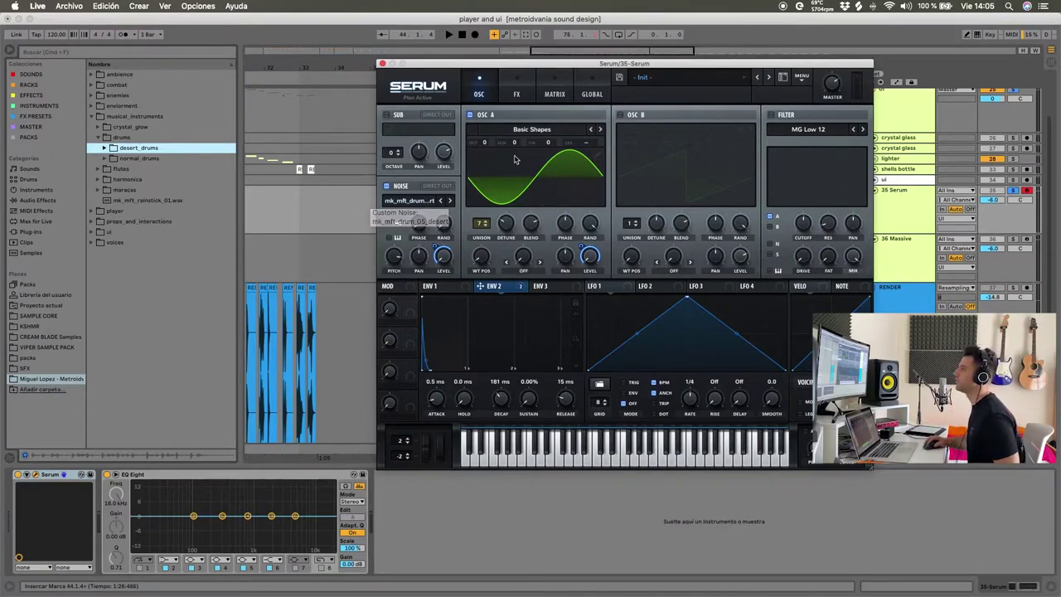
Close Serum, show the whole arrangement and save the set
left_click(382, 64)
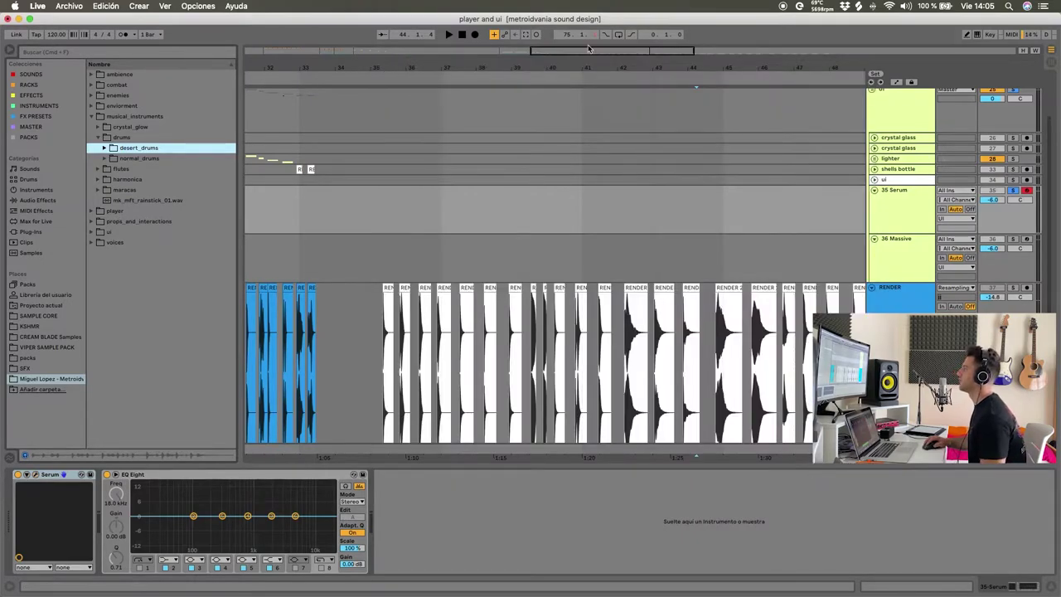
left_click_drag(581, 56, 581, 83)
double_click(803, 102)
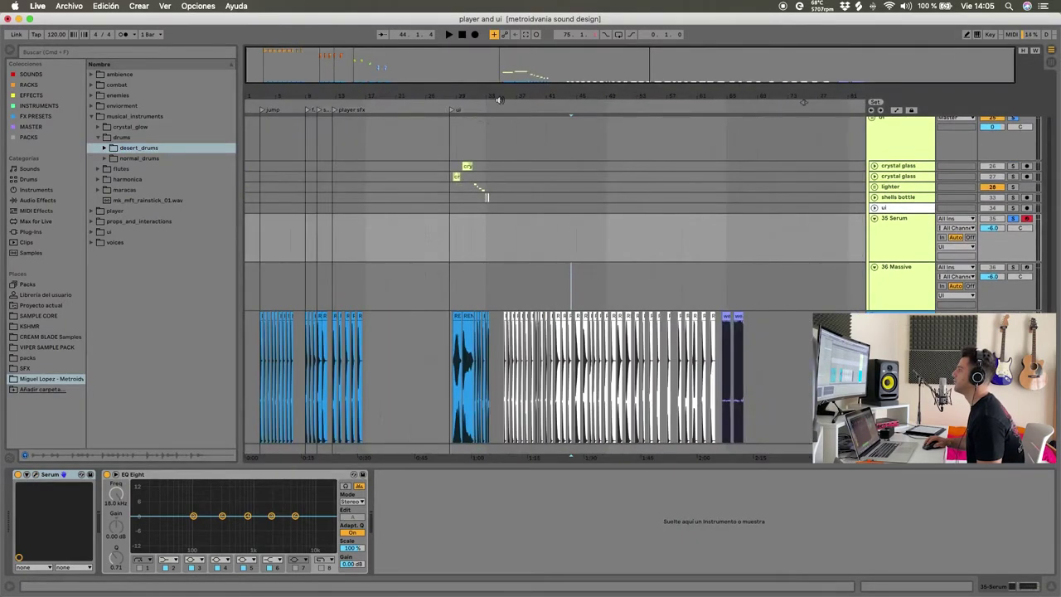
left_click(537, 212)
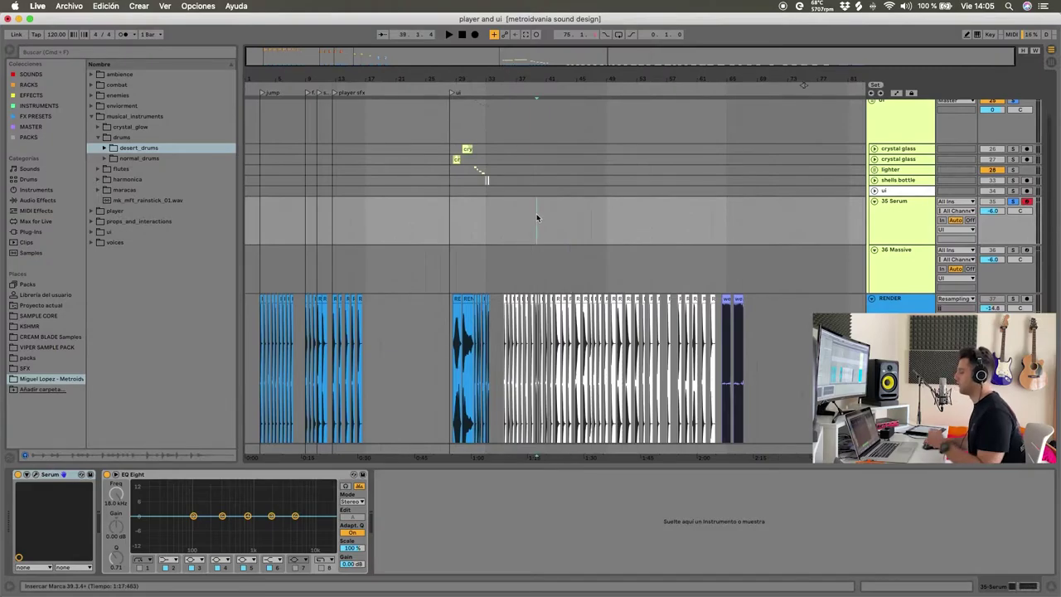
key("super+s")
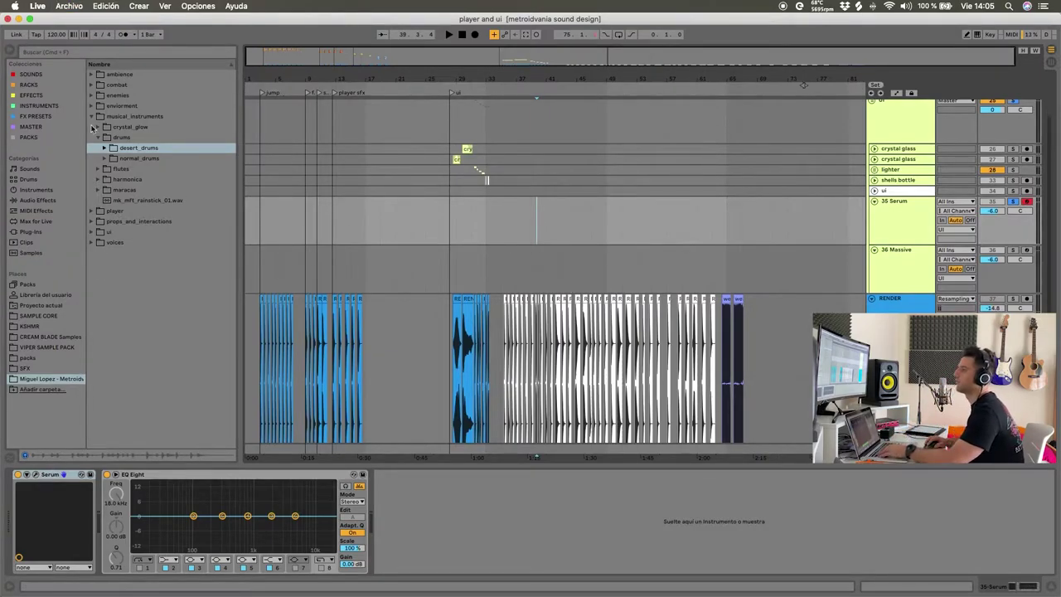
Open the recent Live set "comboat sound design"
left_click(68, 6)
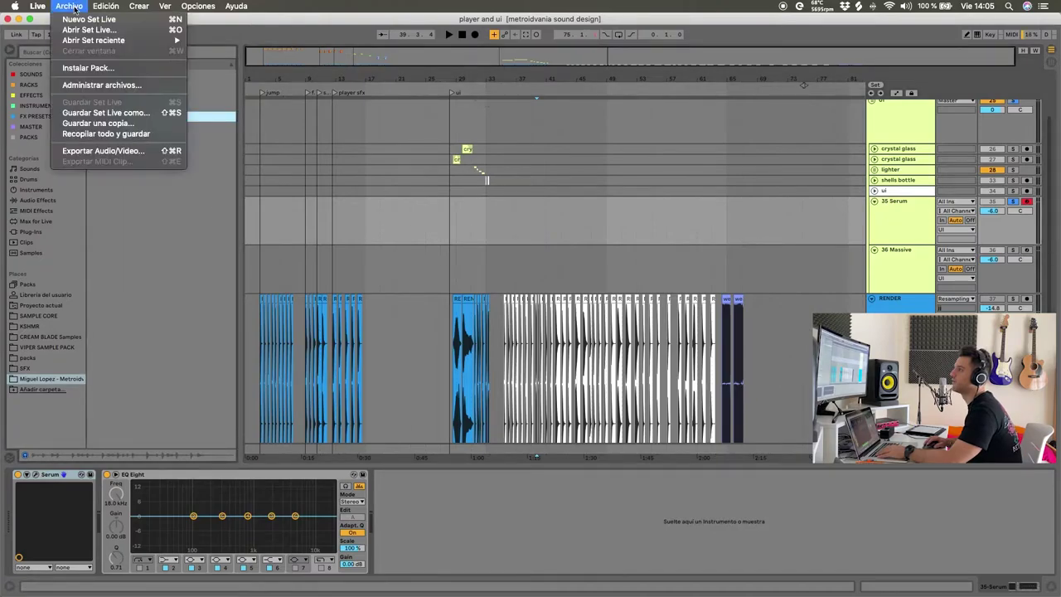
mouse_move(139, 41)
left_click(249, 51)
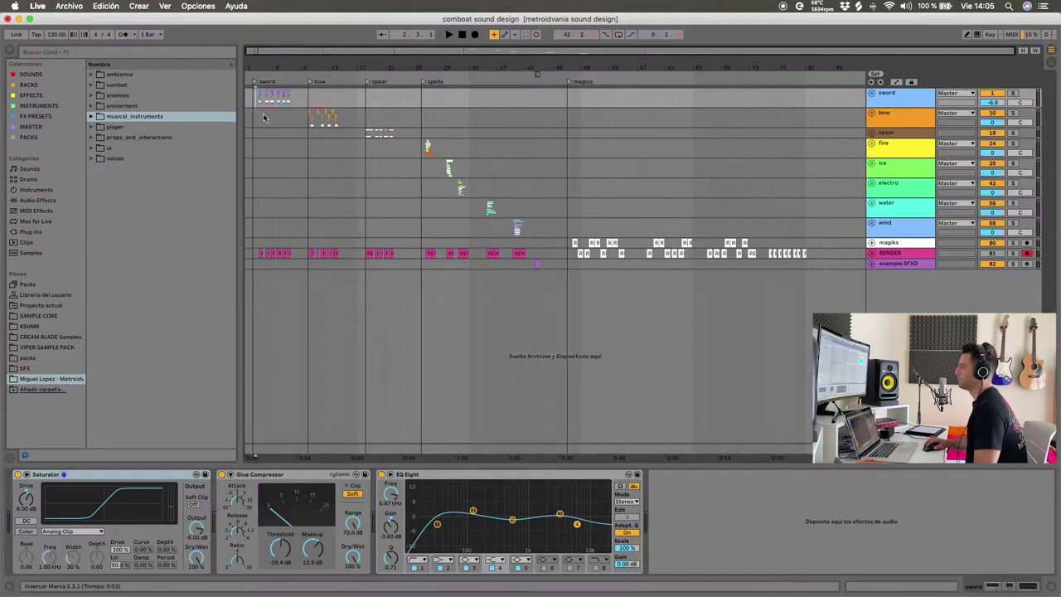
Play the bow group's sounds from just before the bow marker, and stop playback
scroll(320, 155, "up", 5)
left_click(318, 155)
scroll(318, 155, "up", 2)
scroll(317, 155, "up", 5)
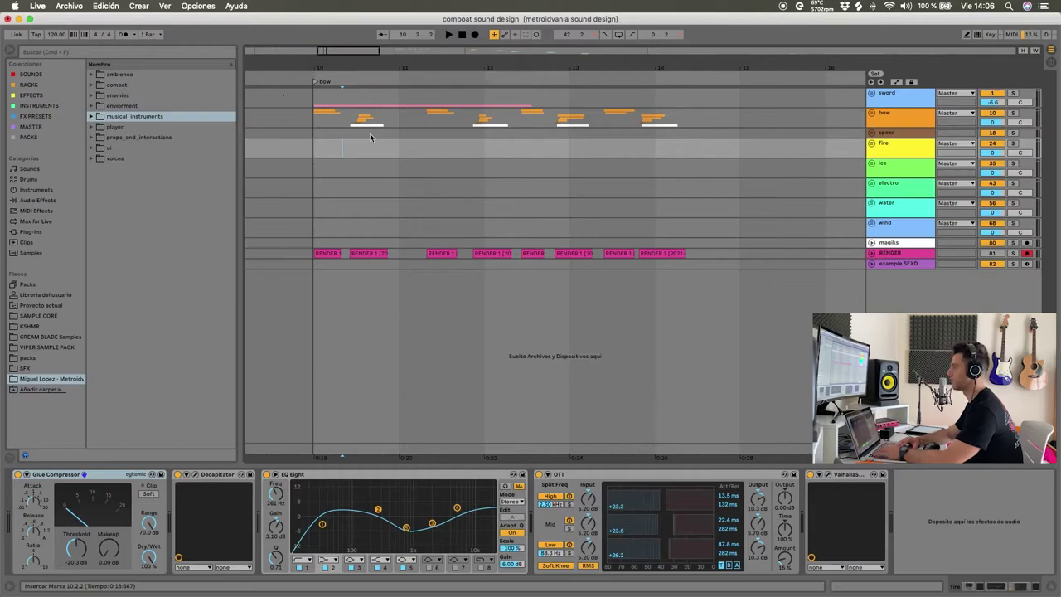
left_click(308, 149)
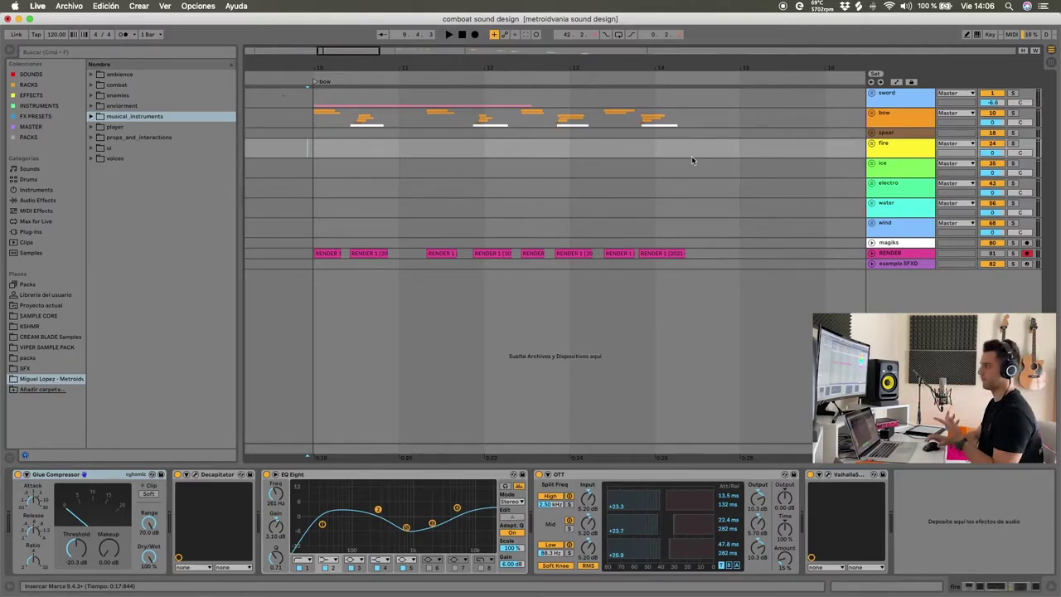
left_click(304, 116)
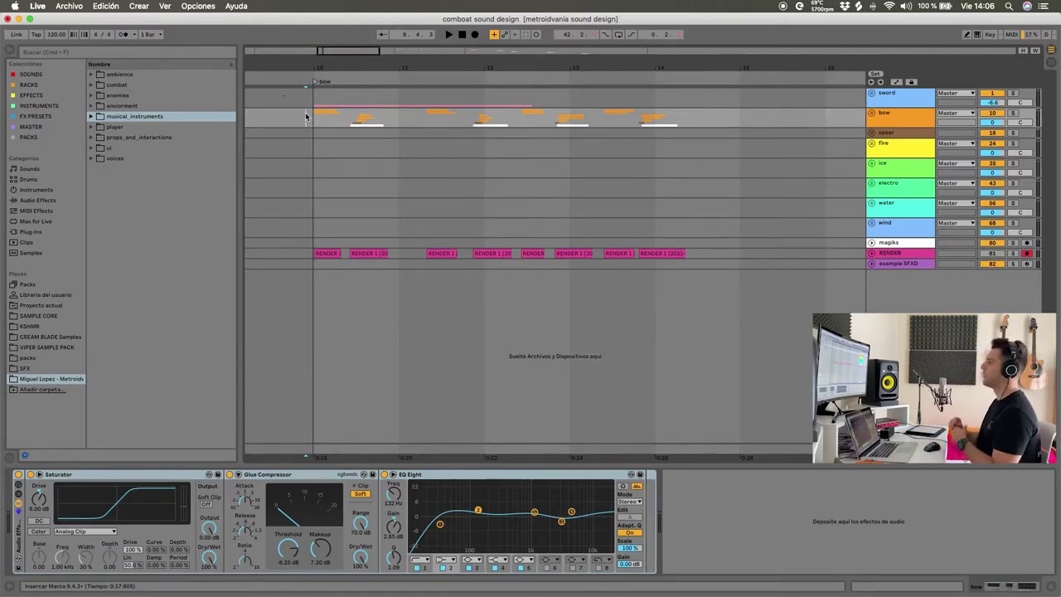
key("space")
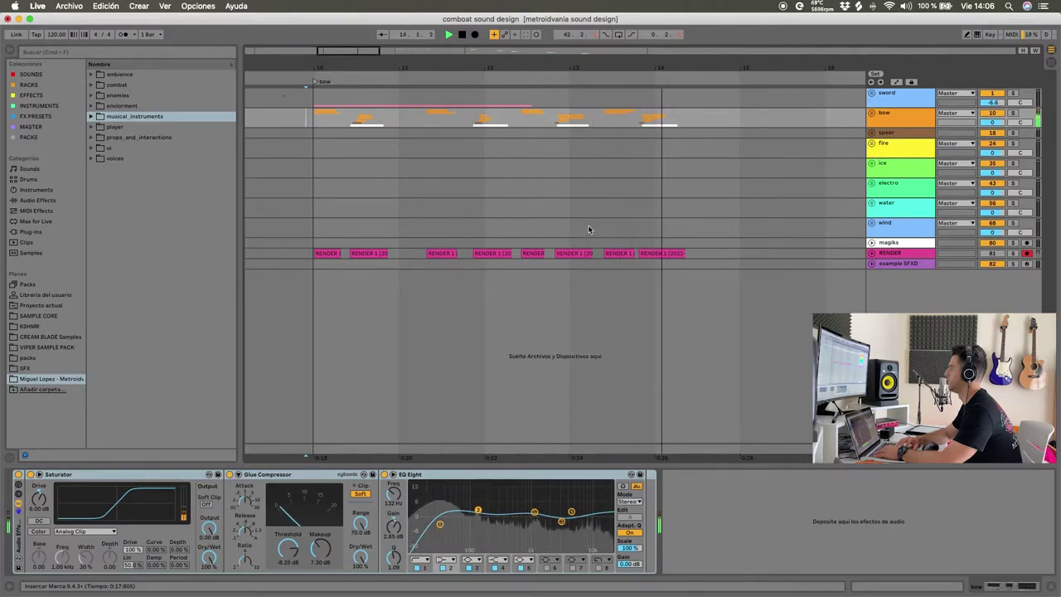
key("space")
scroll(309, 121, "up", 3)
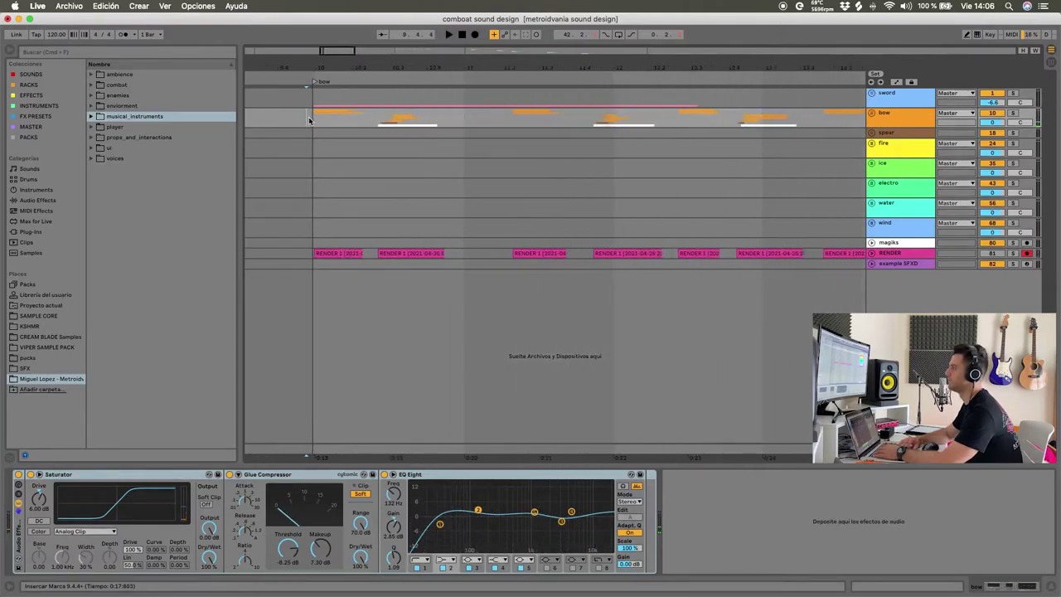
Unfold the bow group and focus on the first clips of its tense and trunk tracks
double_click(912, 121)
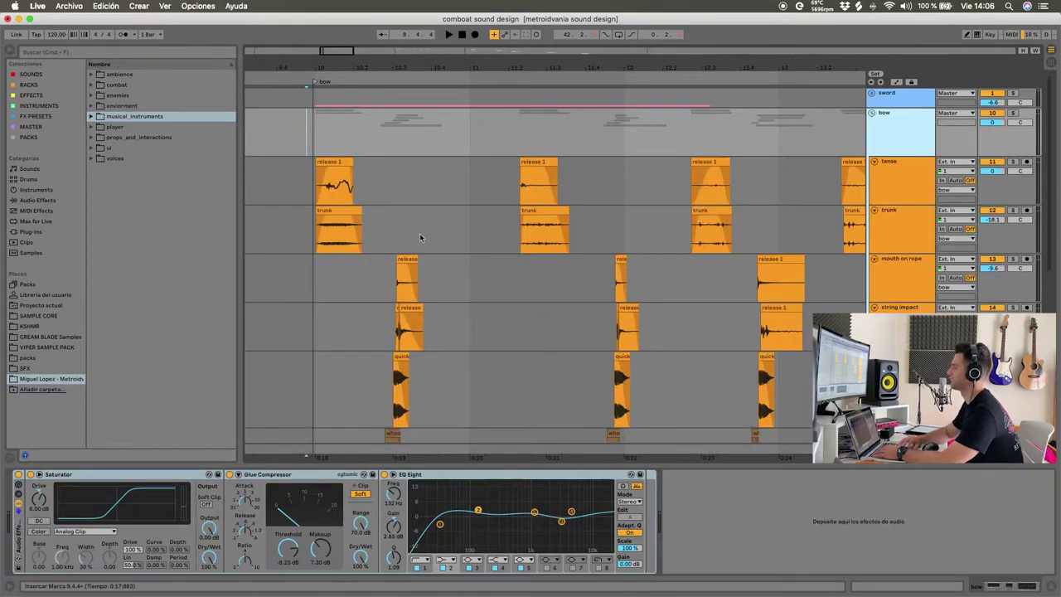
scroll(420, 233, "down", 3)
scroll(419, 233, "down", 1)
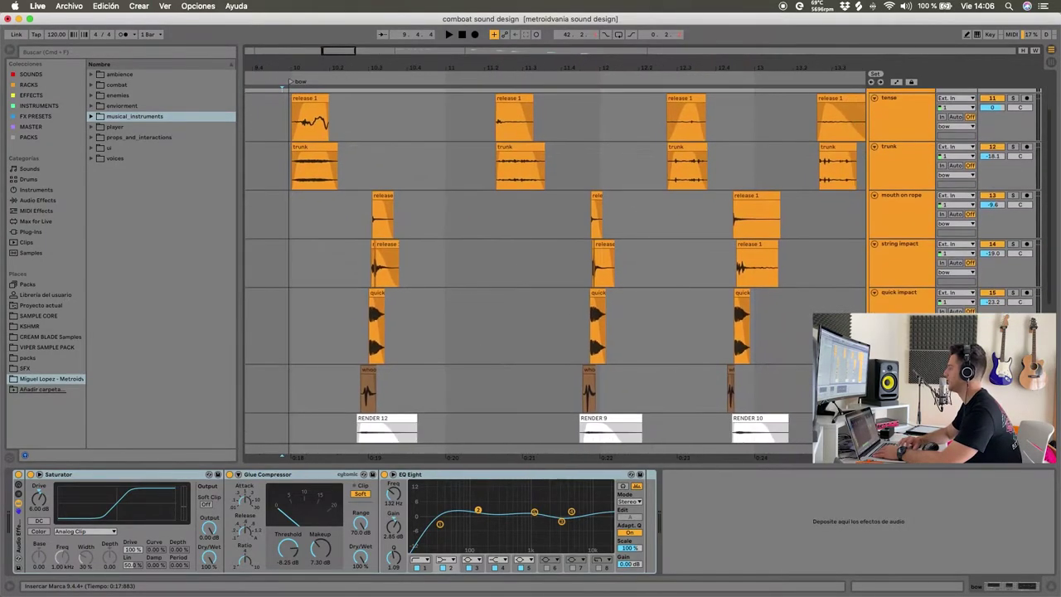
scroll(670, 374, "left", 3)
scroll(651, 372, "up", 3)
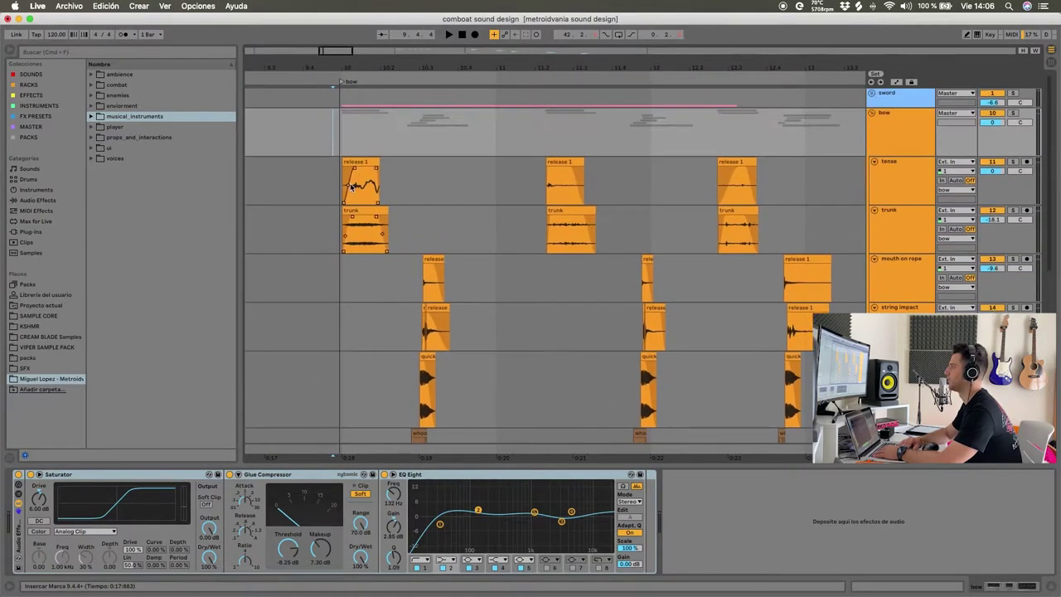
scroll(351, 177, "up", 3)
scroll(336, 186, "up", 3)
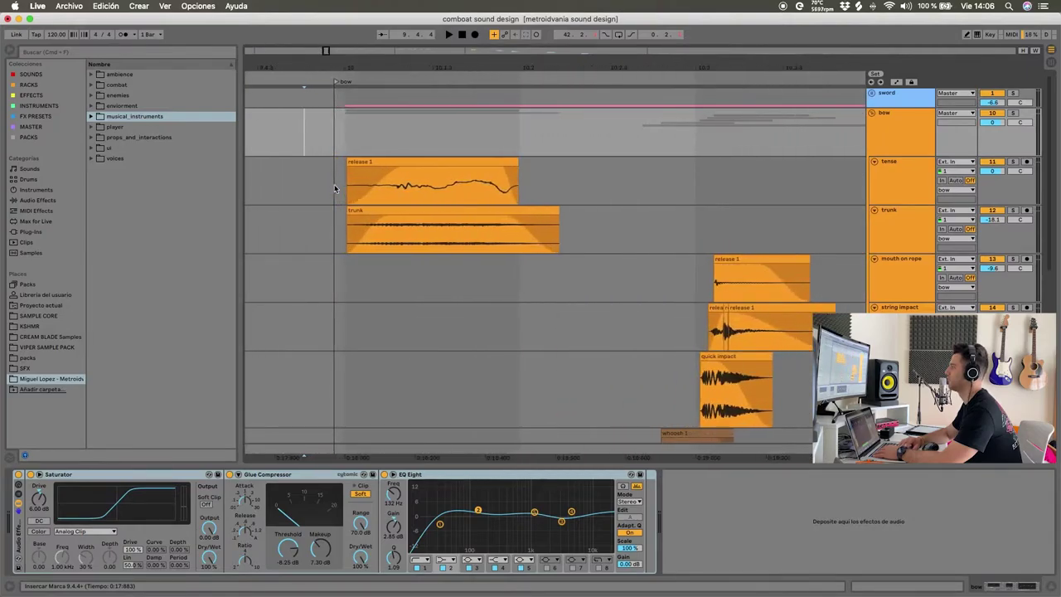
Show the effect devices of the tense and trunk tracks, and select the first trunk clip
left_click(336, 185)
left_click(367, 162)
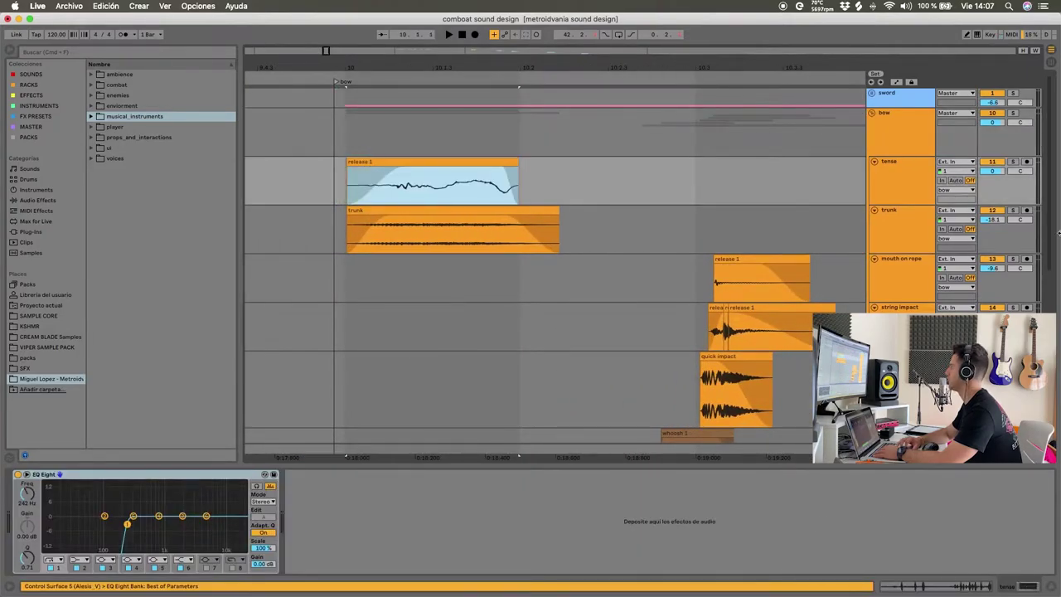
left_click(909, 229)
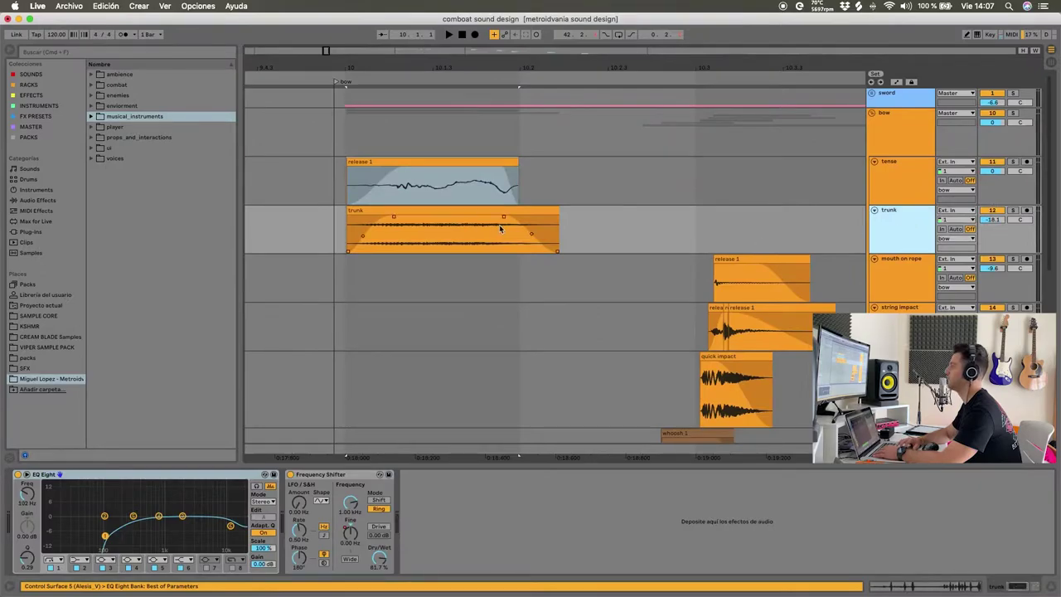
left_click(472, 208)
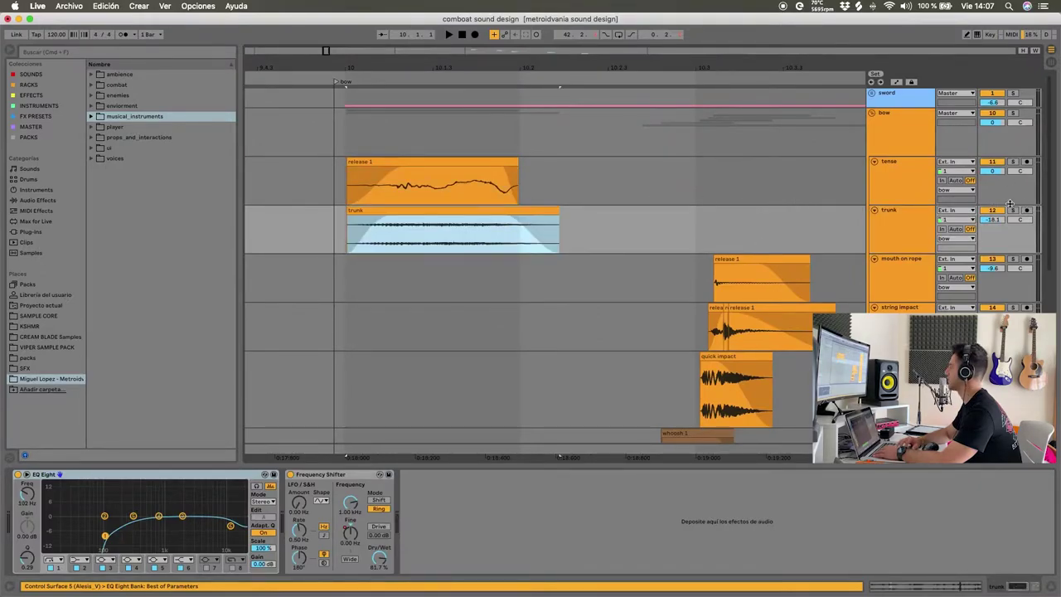
Solo the trunk track and play its first three clips, finishing back on the first one
left_click(1012, 210)
left_click(410, 209)
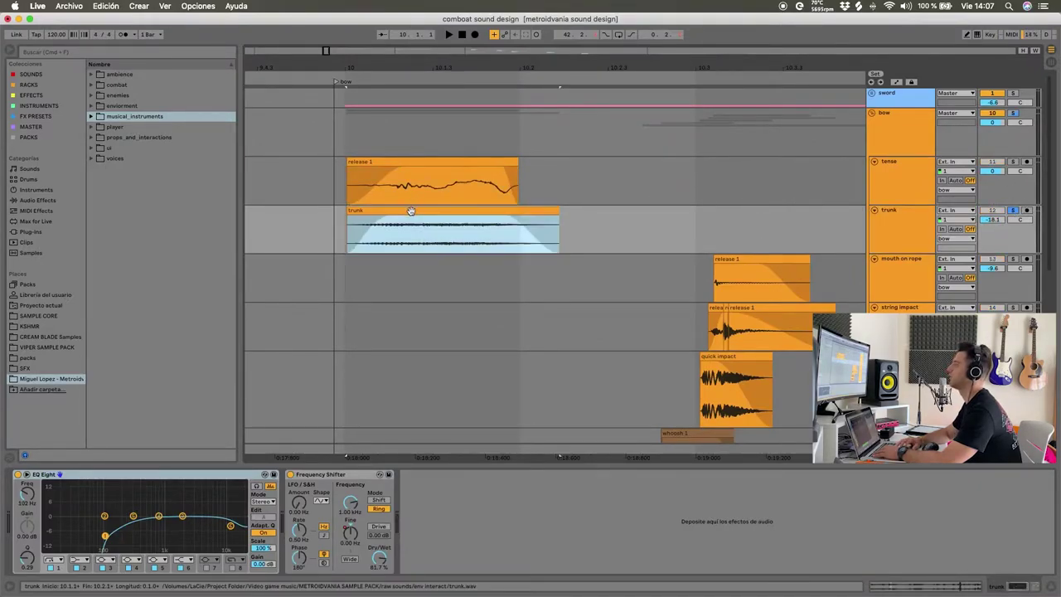
key("space")
scroll(410, 210, "down", 5)
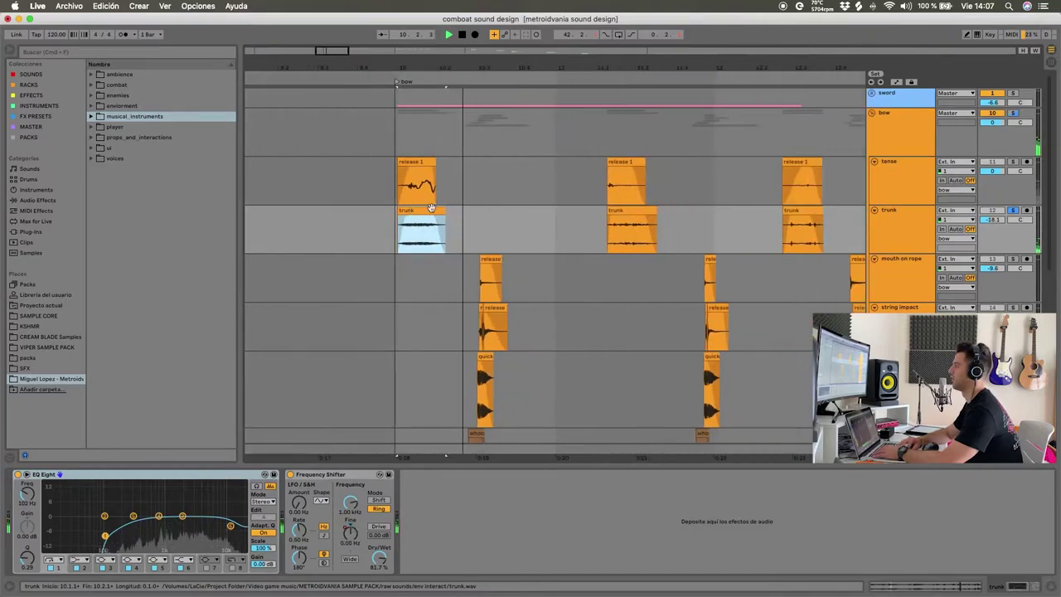
left_click(631, 214)
left_click(802, 210)
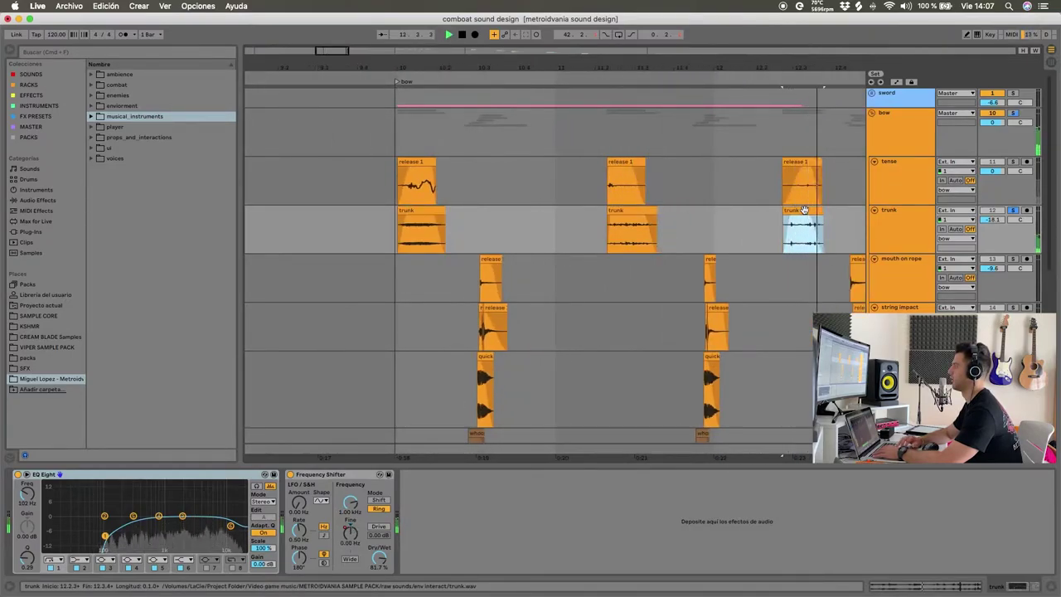
scroll(724, 224, "down", 5)
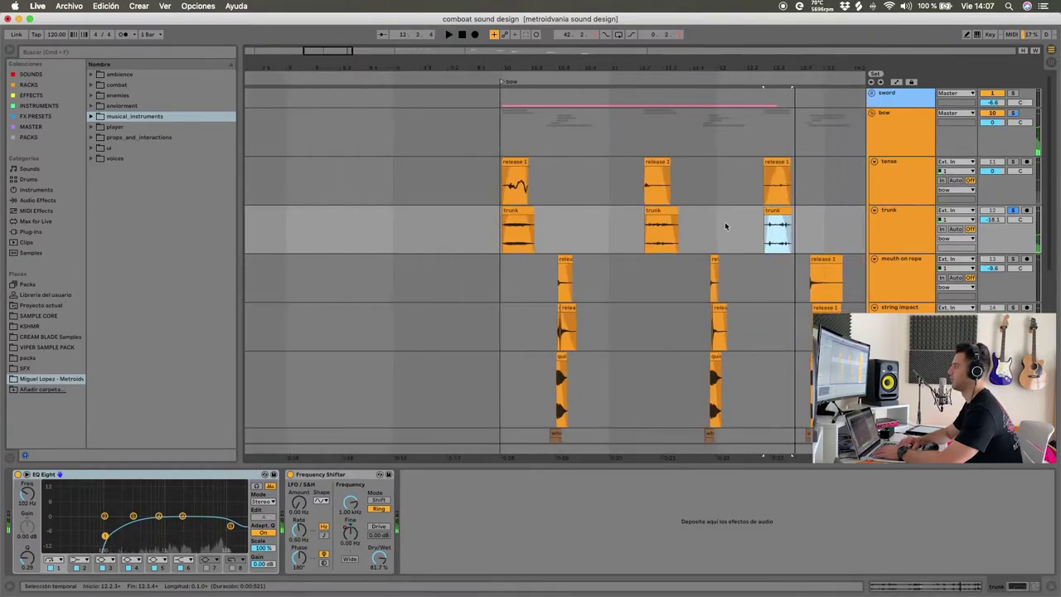
left_click(783, 211)
key("space")
left_click(445, 212)
key("space")
scroll(445, 212, "up", 5)
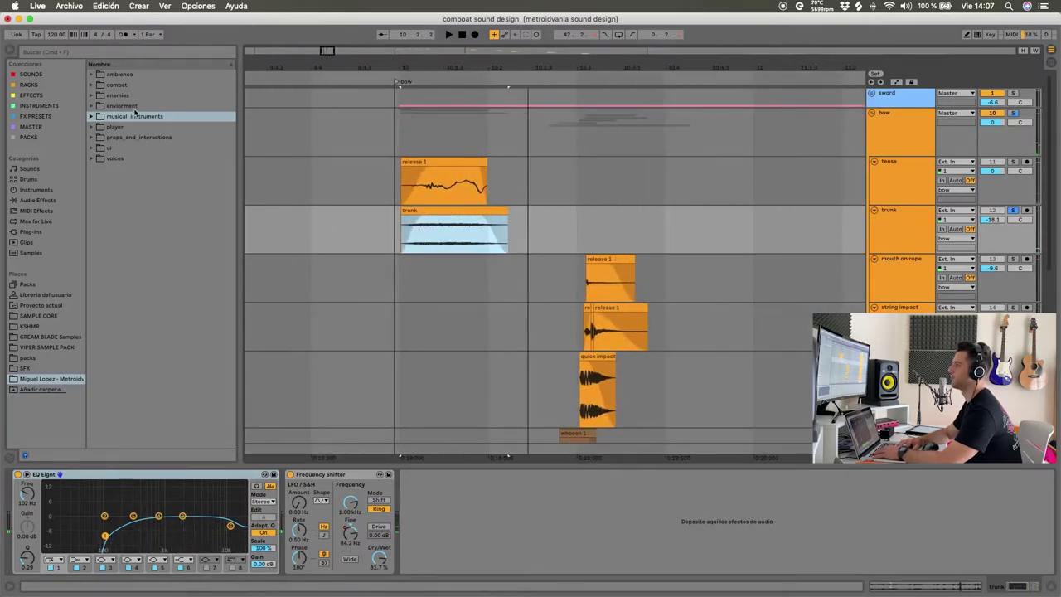
Search the sample folder for "trunk" and expand props_and_interactions down to the wicker_trunk samples
left_click(92, 52)
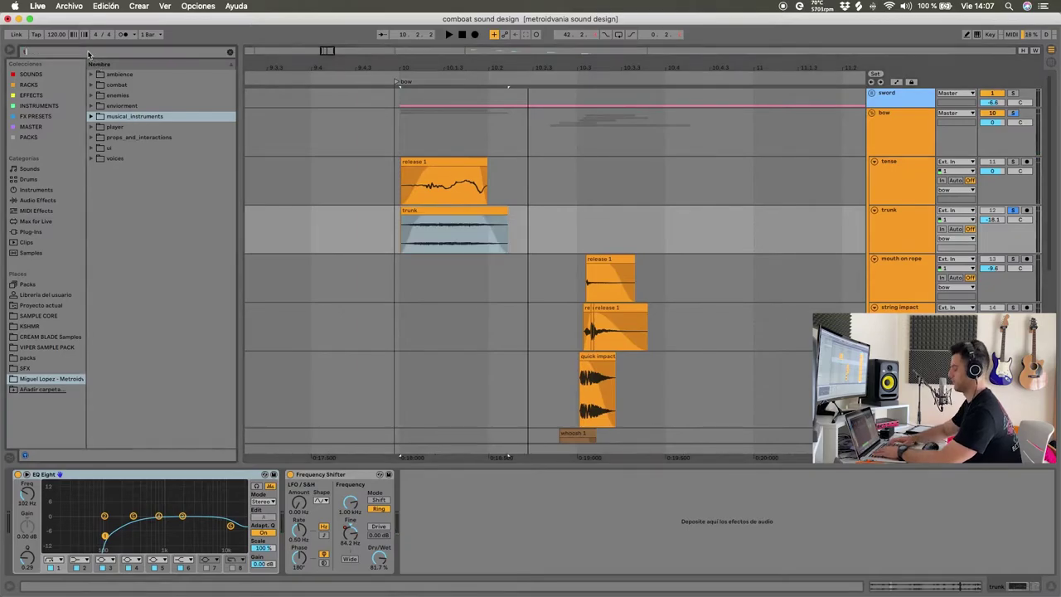
type("trunk")
left_click(150, 76)
key("Right")
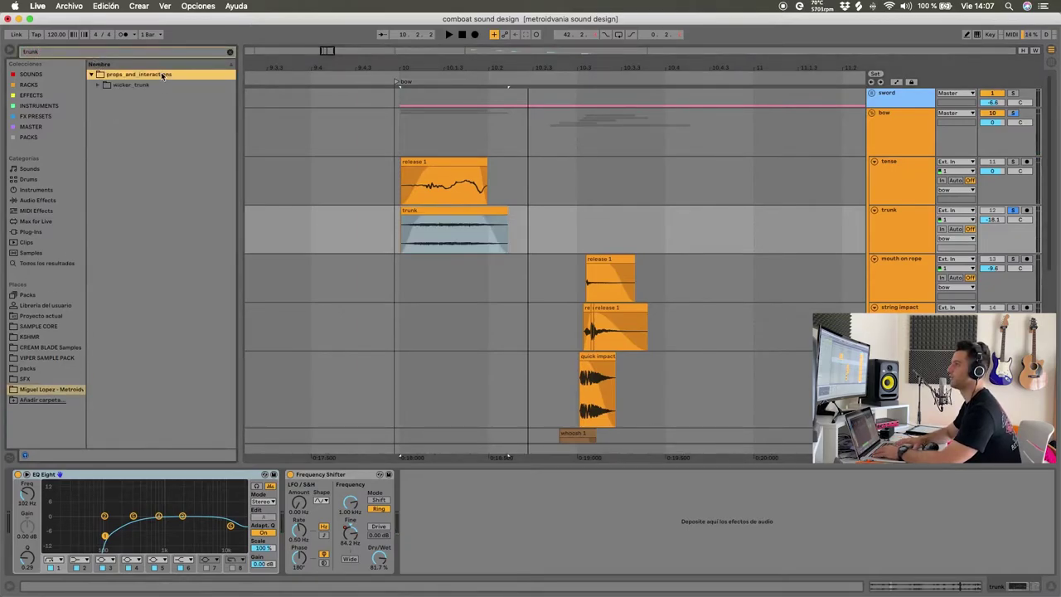
key("Down")
key("Right")
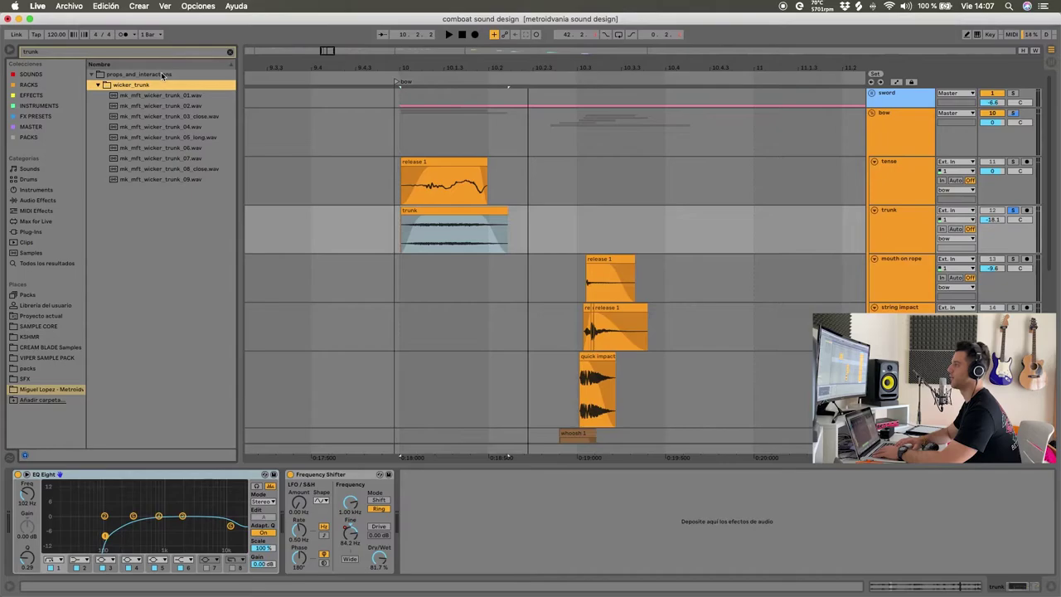
Preview the wicker trunk samples 01 to 05 one after another
left_click(175, 96)
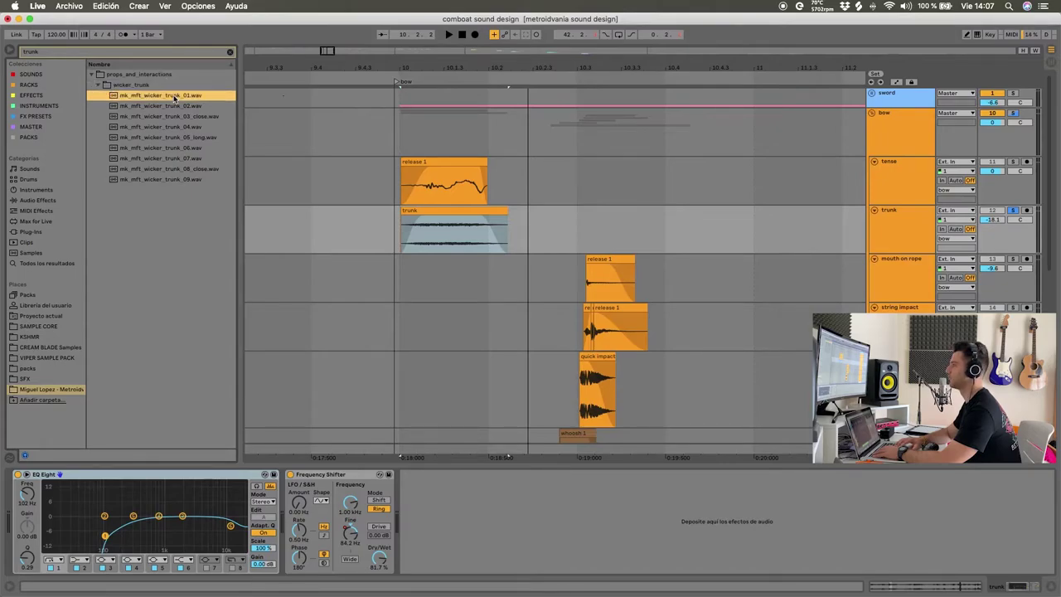
left_click(185, 107)
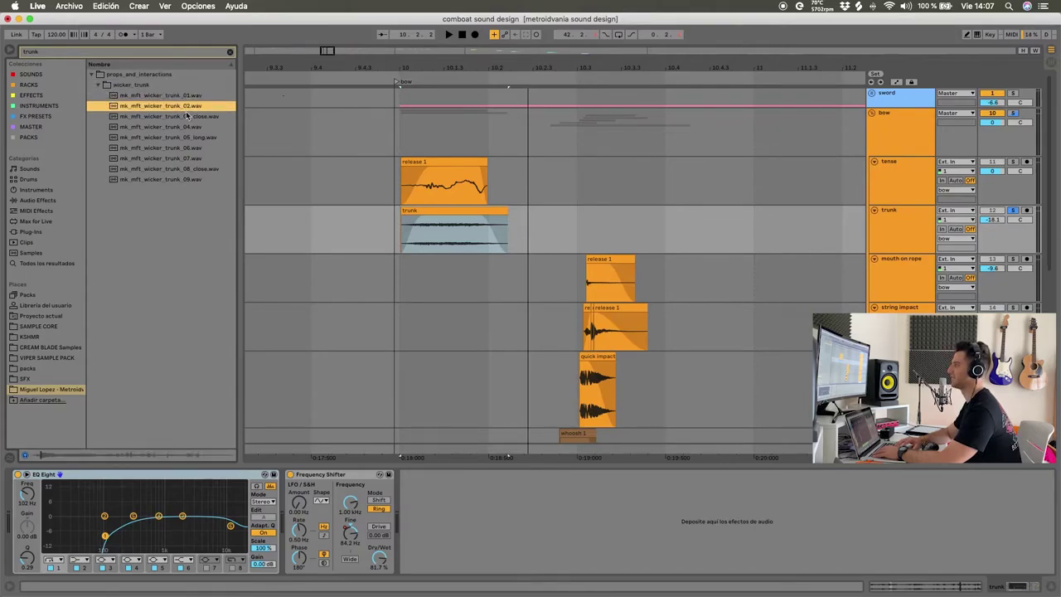
left_click(191, 118)
left_click(194, 128)
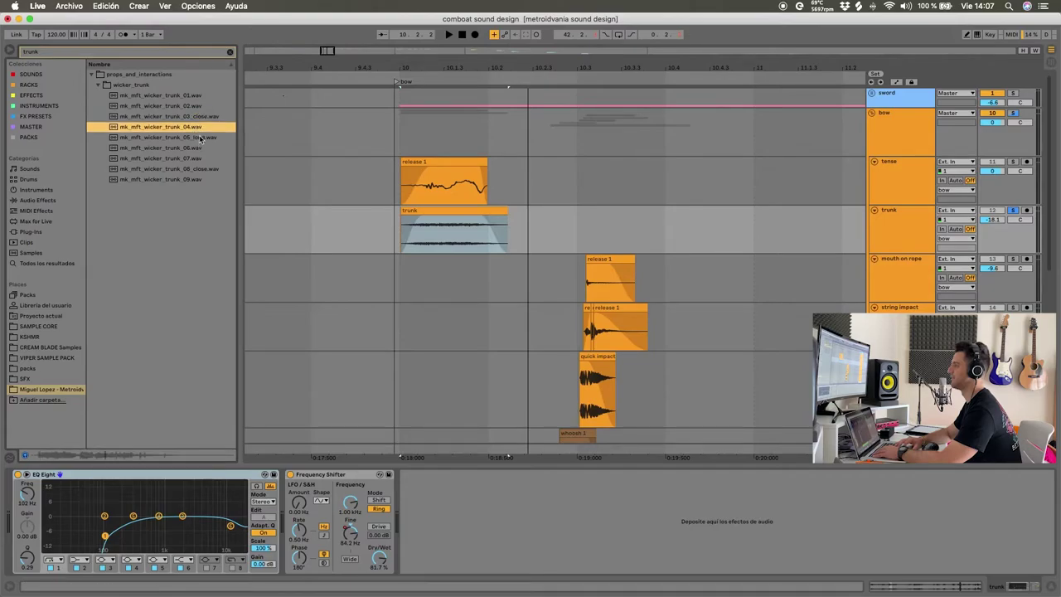
left_click(200, 139)
Collapse the wicker_trunk folder and its parent folder, and clear the browser search
key("Left")
key("Left")
key("Left")
key("Left")
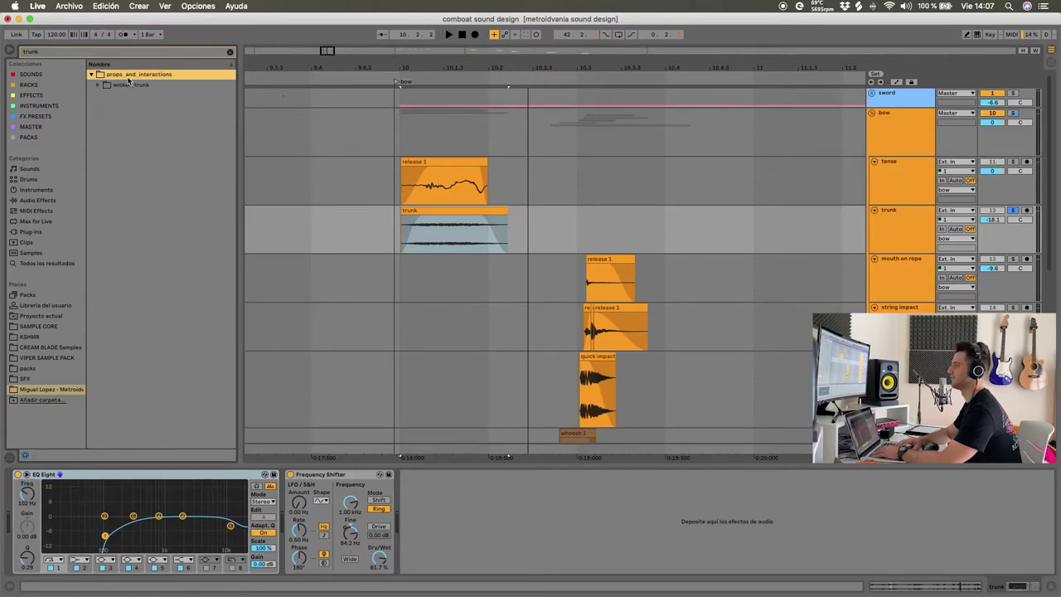
left_click(229, 51)
Solo the tense track instead of trunk and play its first release 1 clip
scroll(378, 199, "up", 2)
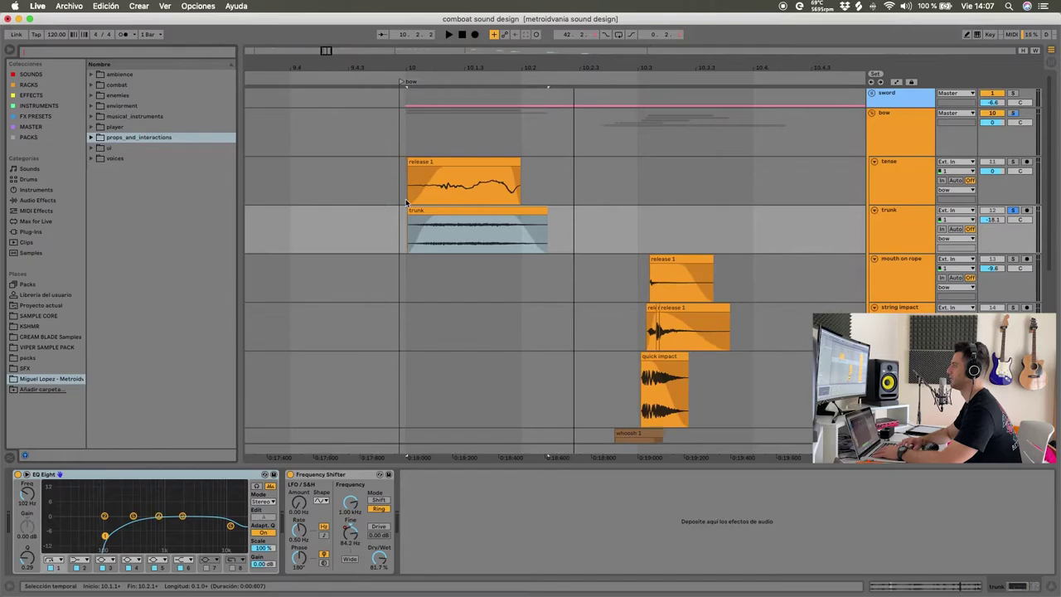
left_click(408, 202)
left_click(440, 209)
scroll(427, 209, "up", 2)
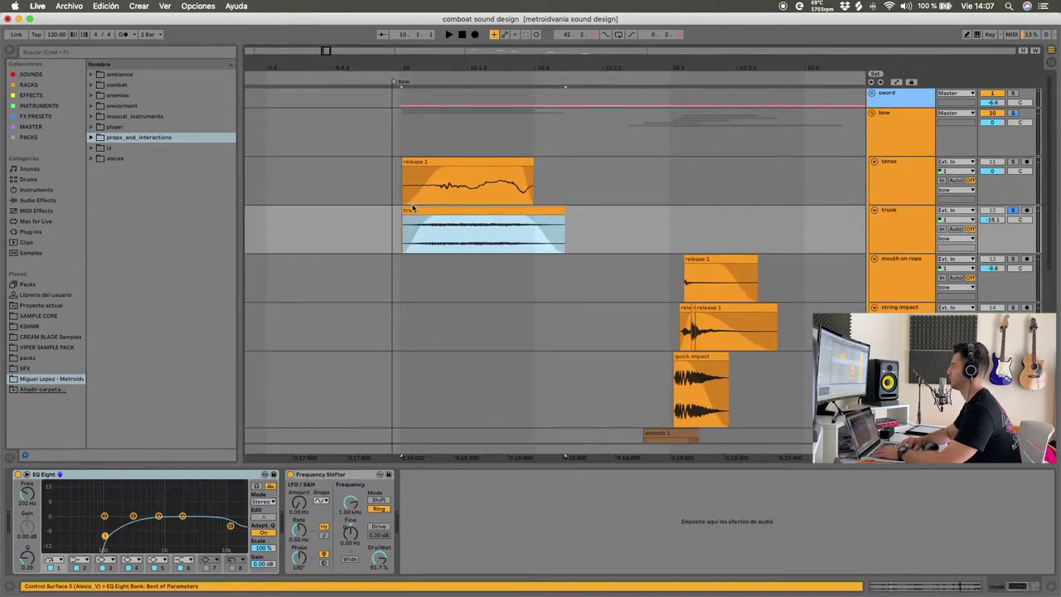
left_click(410, 160)
scroll(410, 160, "up", 2)
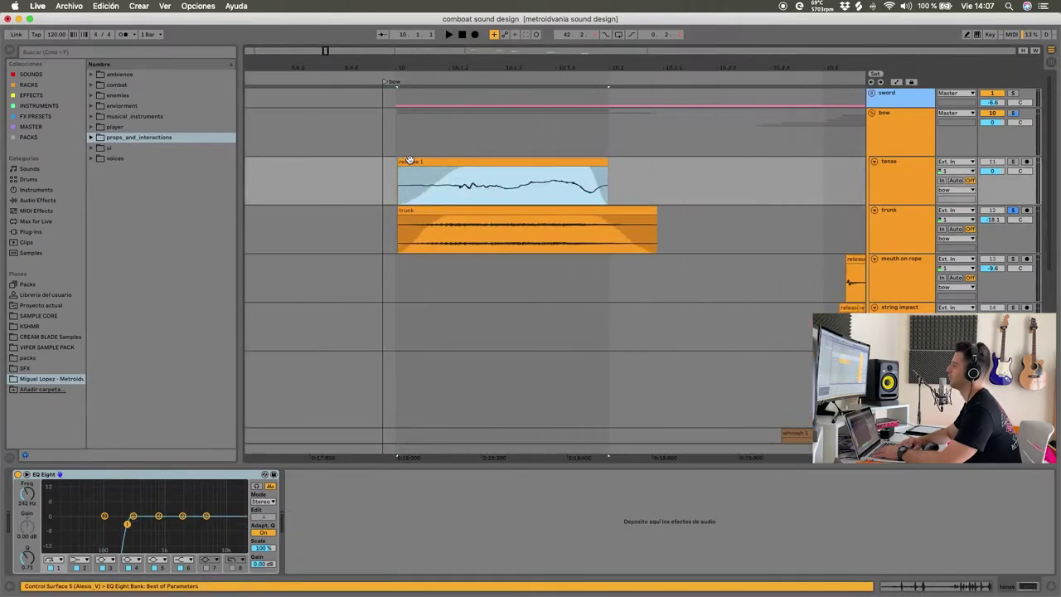
left_click(1013, 161)
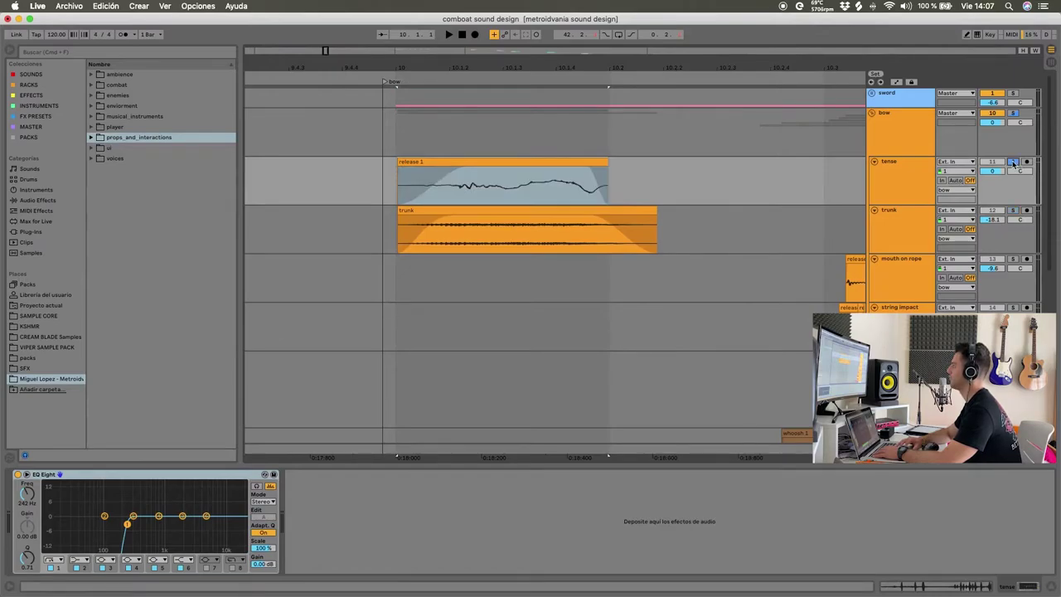
left_click(497, 162)
scroll(470, 172, "down", 2)
key("space")
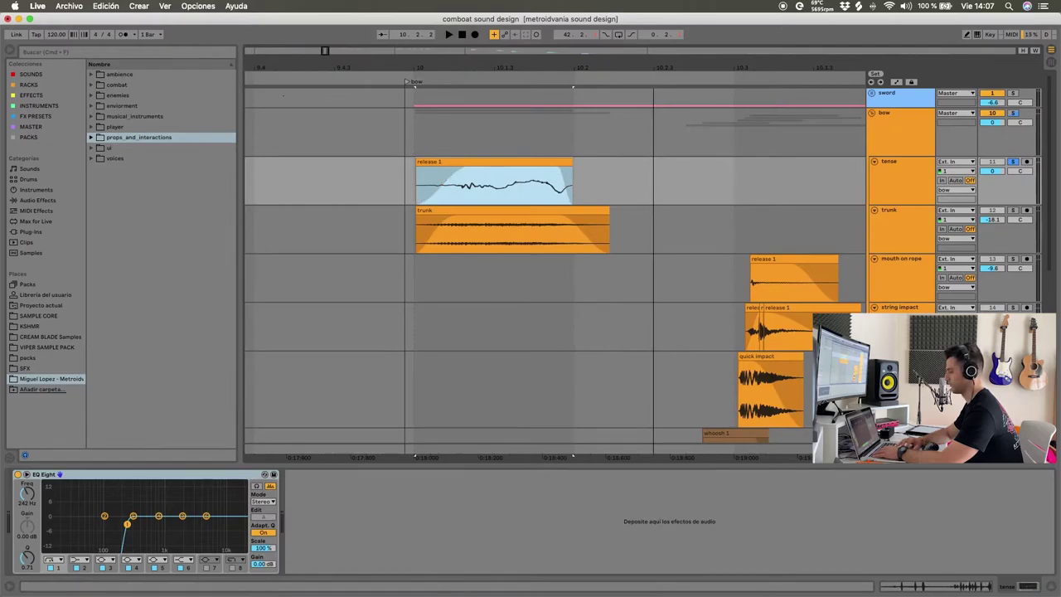
Solo the trunk track together with tense and play both layers from the first release 1 clip
left_click(454, 166)
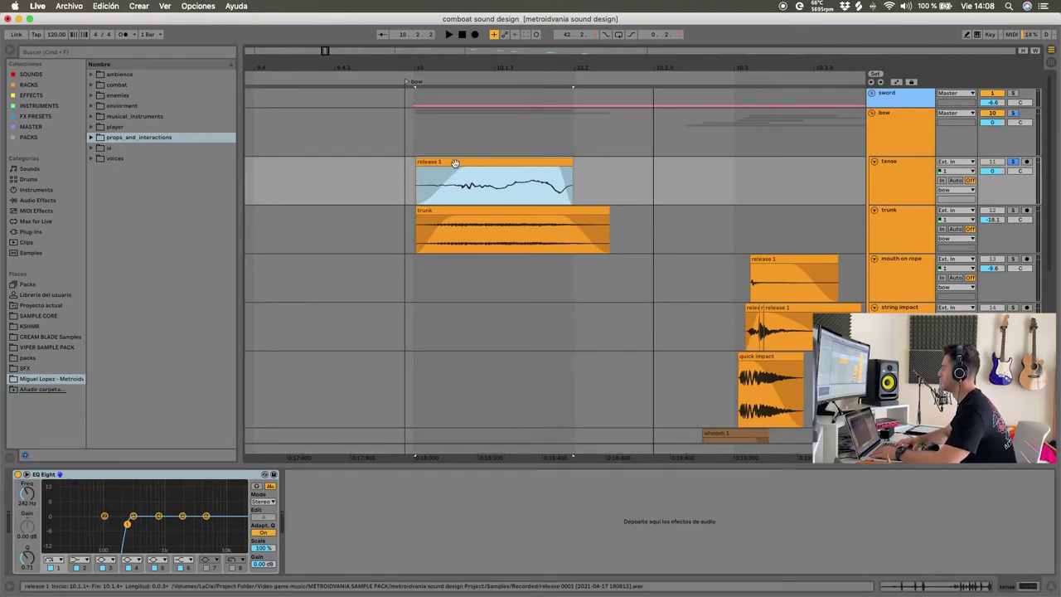
left_click(1013, 211)
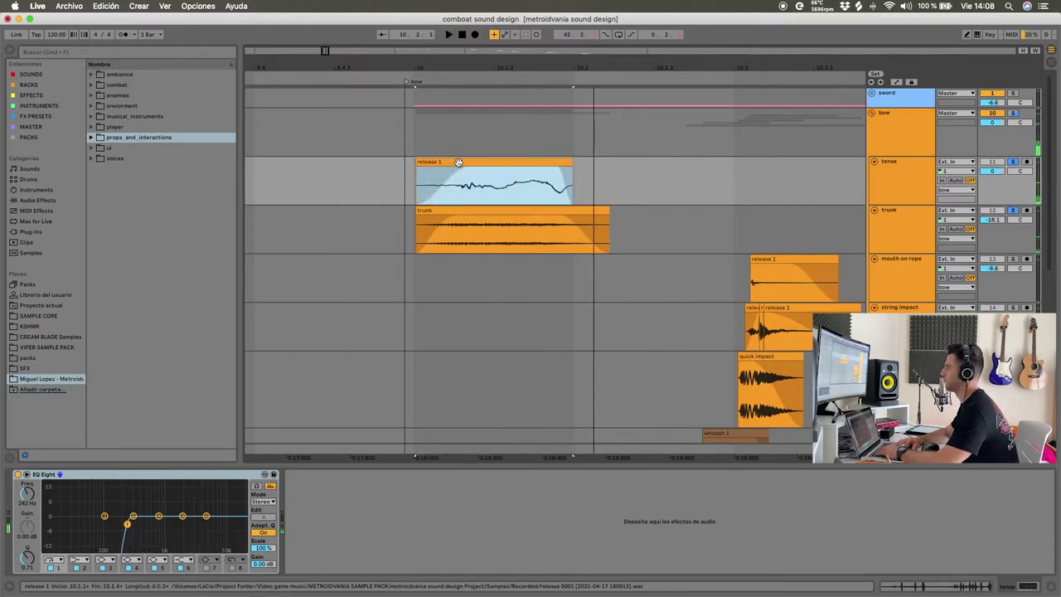
key("space")
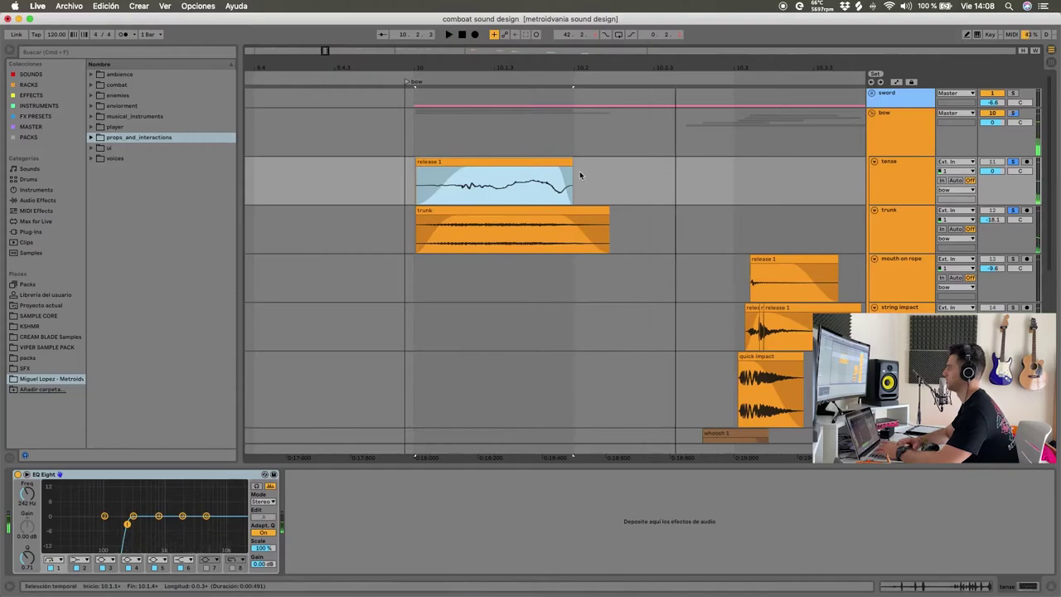
Select the first trunk clip and display the automation of the Frequency Shifter's Fine parameter
left_click(556, 169)
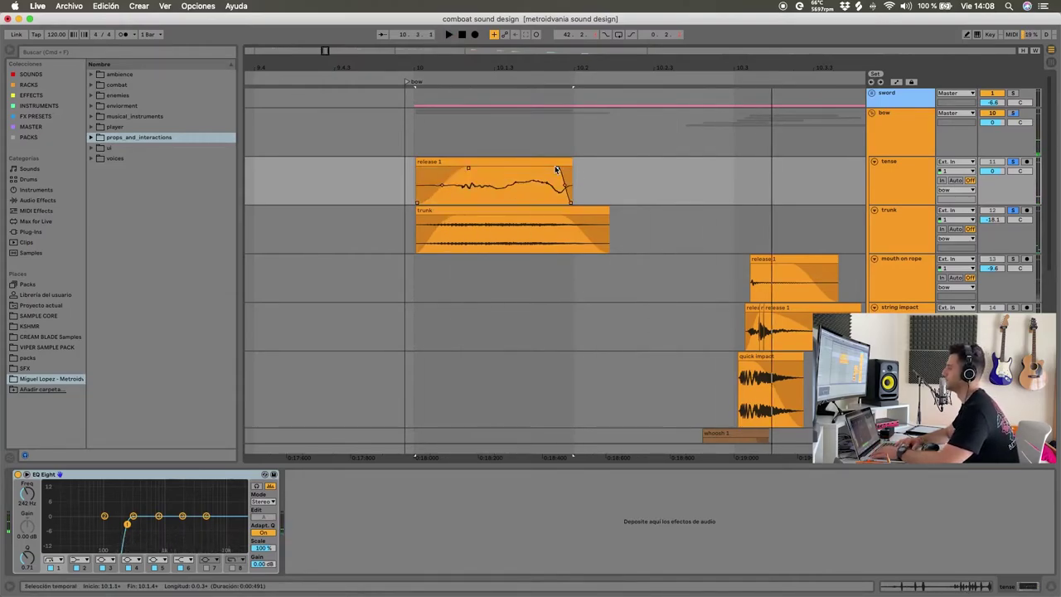
left_click(584, 170)
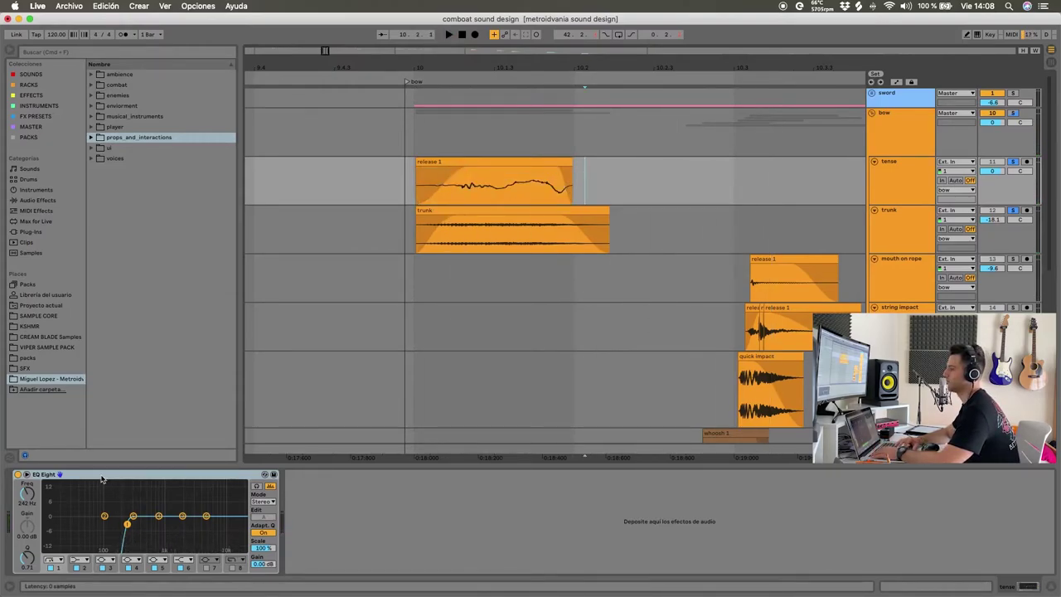
left_click(509, 240)
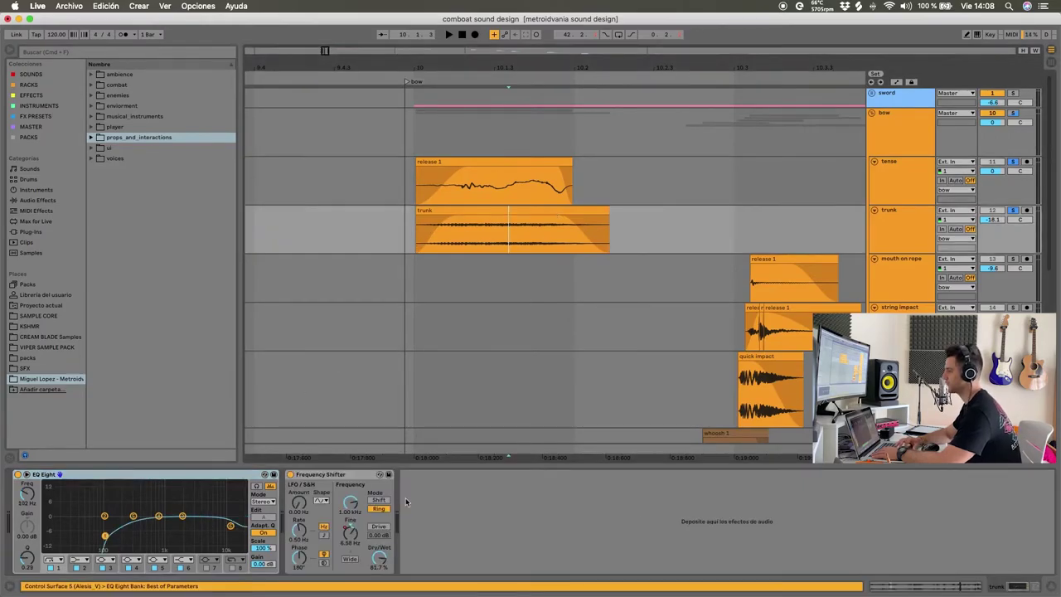
left_click(444, 213)
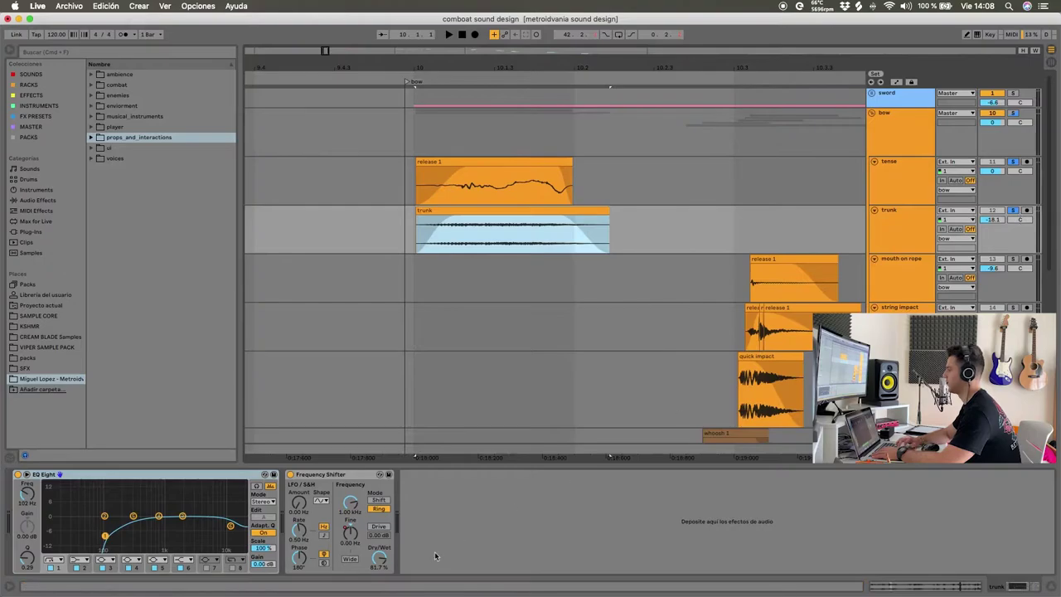
key("a")
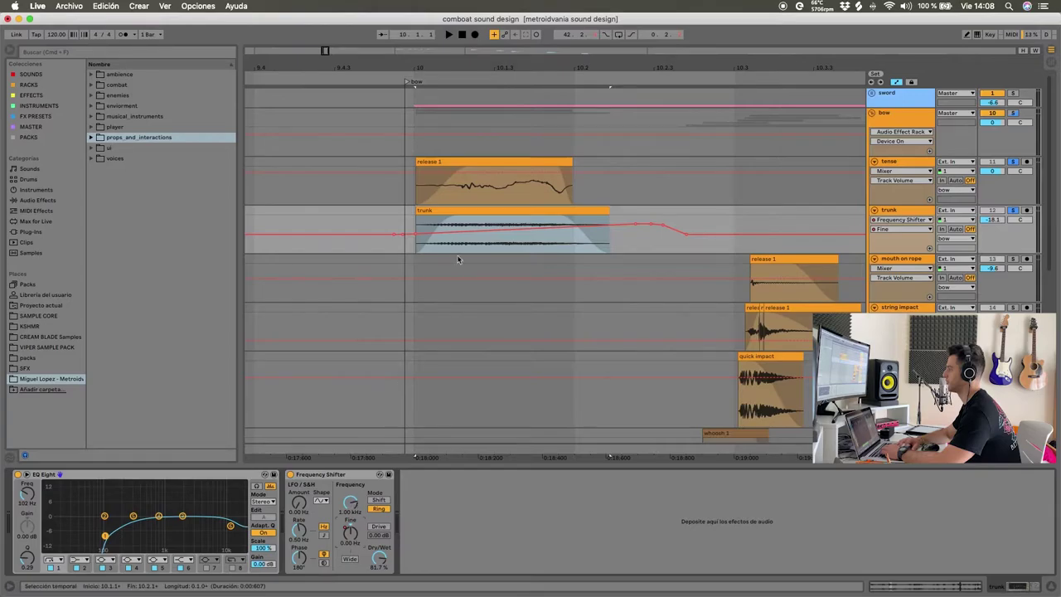
Bypass the trunk track's Frequency Shifter, play the layers without it, and switch it back on
left_click(291, 474)
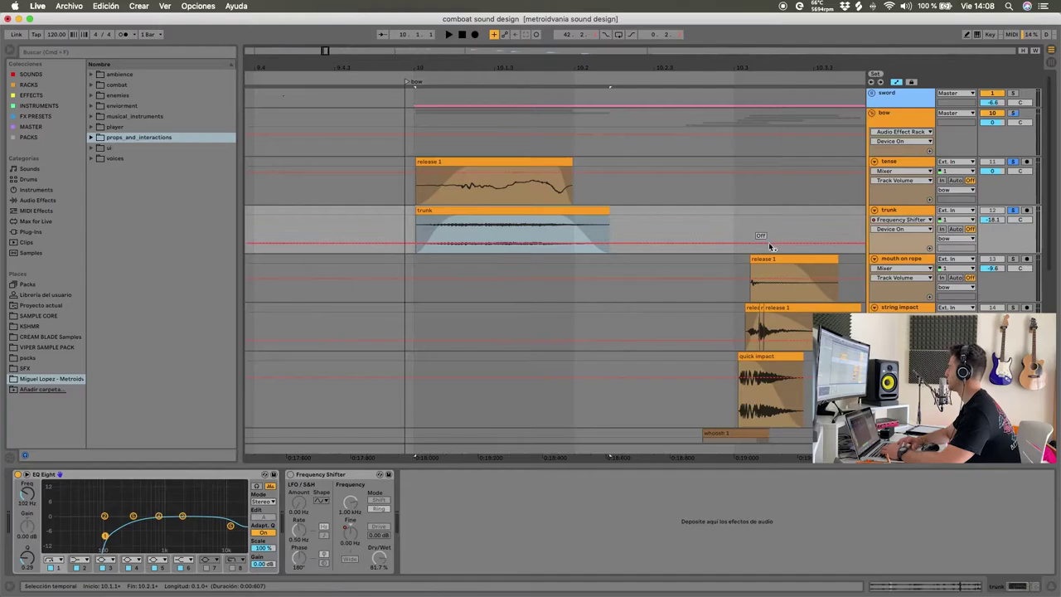
key("space")
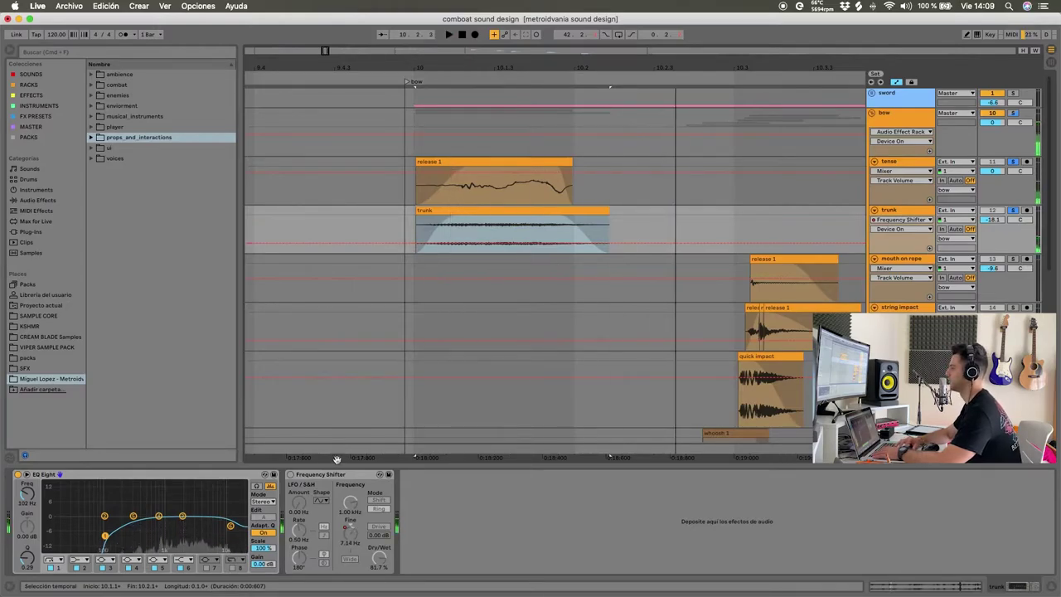
left_click(291, 475)
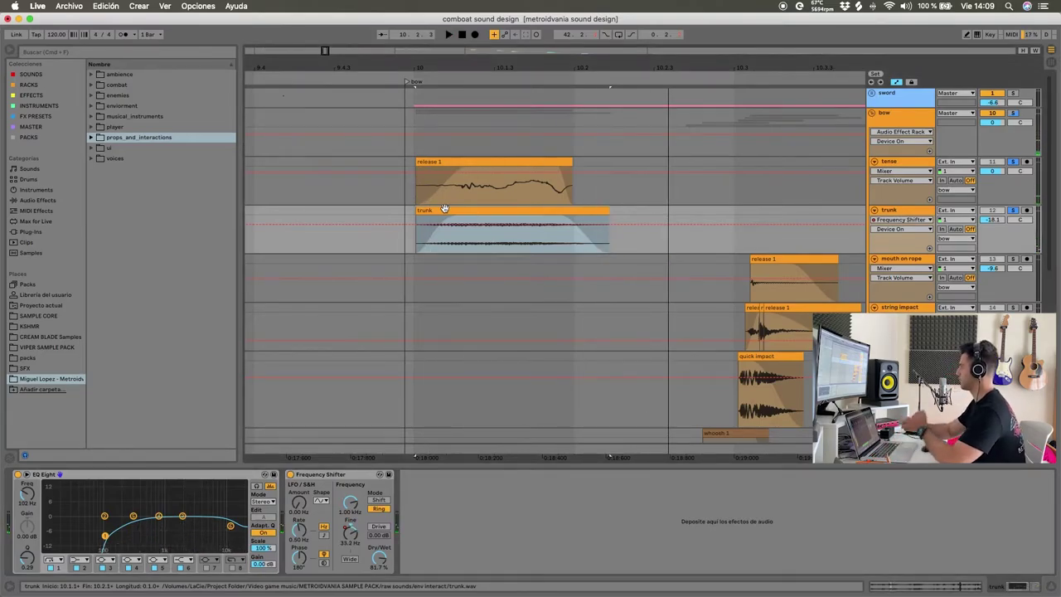
Solo only the trunk track and play it while bypassing its Frequency Shifter and switching it back on
left_click(1013, 162)
key("space")
left_click(290, 474)
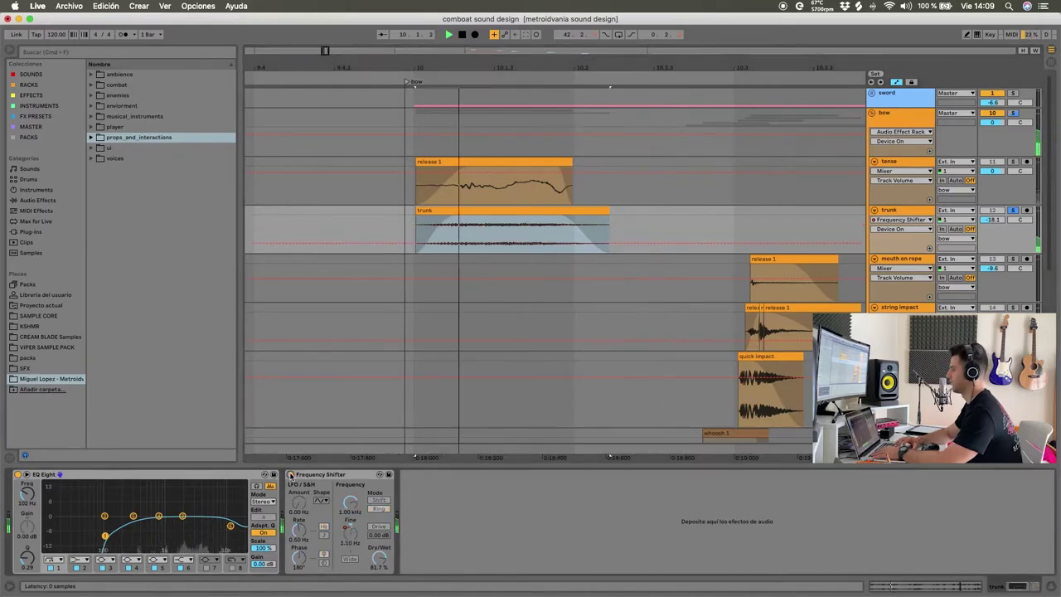
left_click(290, 474)
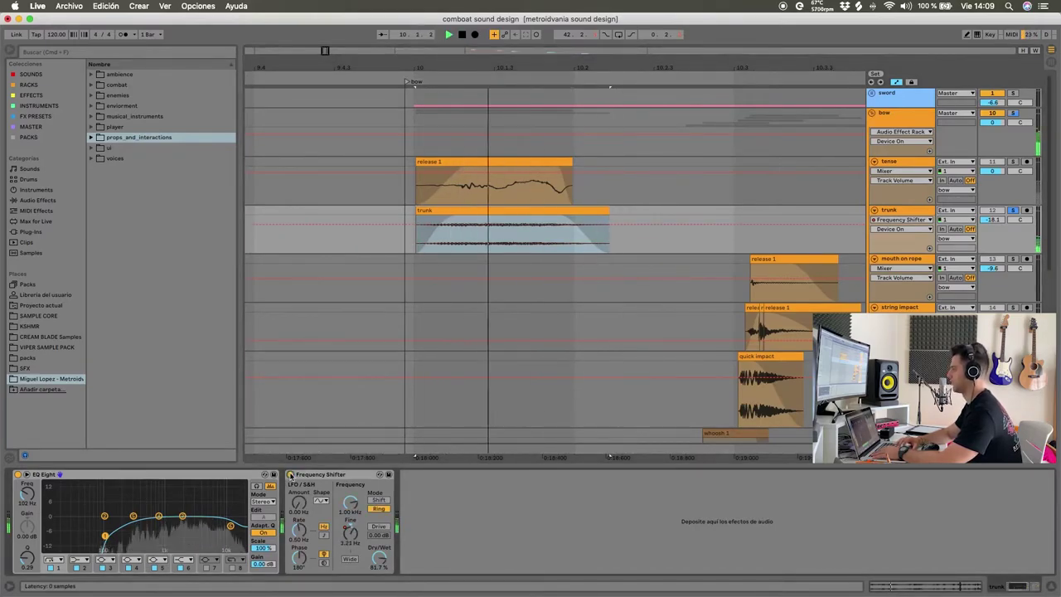
key("space")
Hide the automation lanes and solo the tense track together with trunk
scroll(449, 274, "down", 3)
scroll(450, 274, "right", 1)
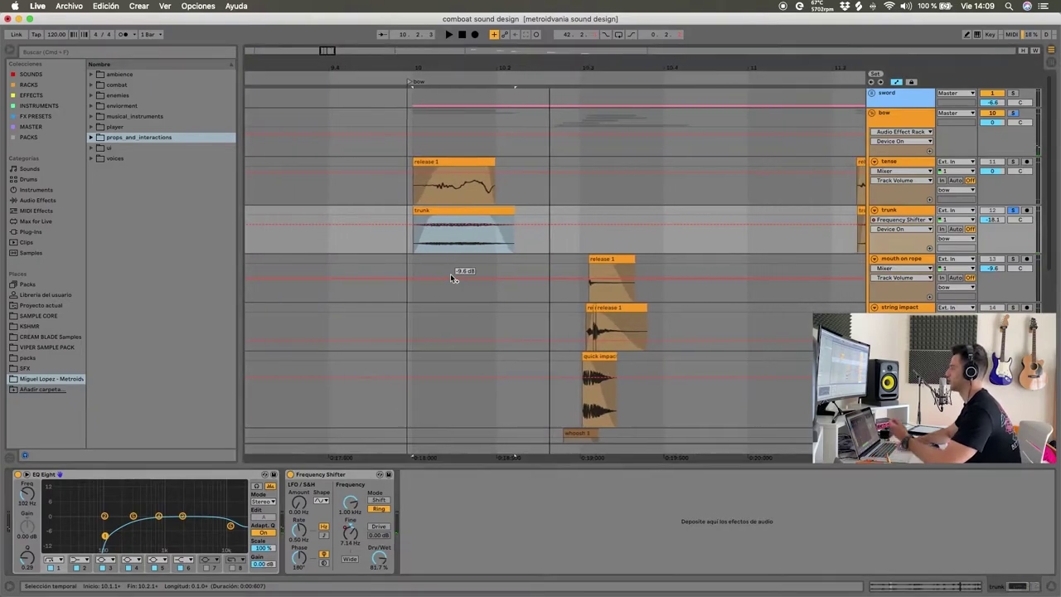
key("minus")
key("a")
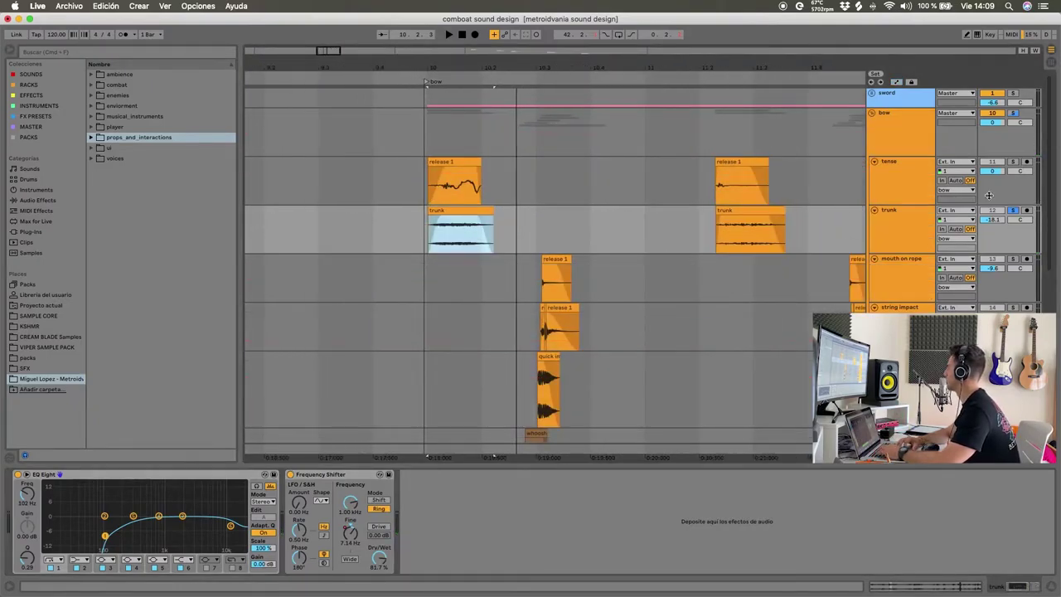
left_click(1012, 161)
left_click(1013, 211, "super")
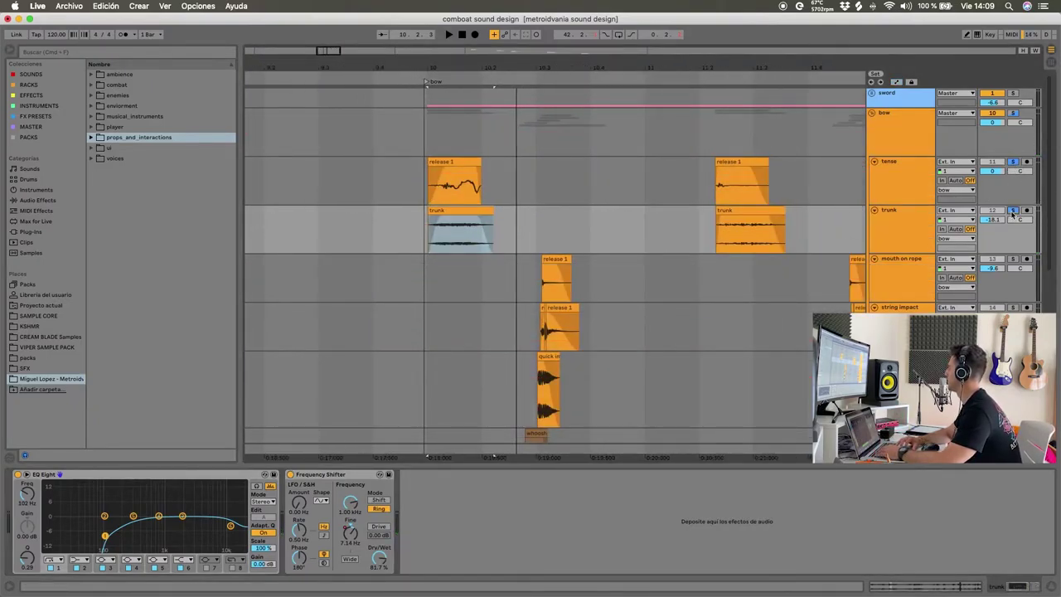
Play the combined tense and trunk layers from the first release 1 clip on the tense track
left_click(451, 161)
key("plus")
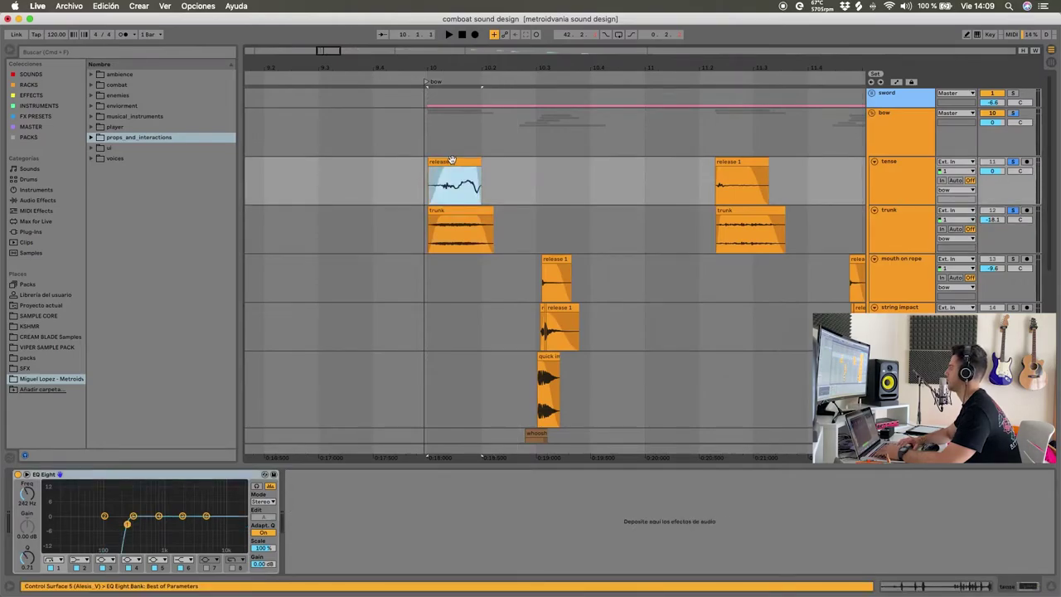
key("plus")
key("space")
scroll(452, 162, "right", 2)
scroll(452, 163, "down", 1)
key("space")
Clear the tense and trunk solos and play the bow's release layers from the start of the RENDER 12 clip
scroll(479, 225, "down", 3)
scroll(485, 260, "up", 2)
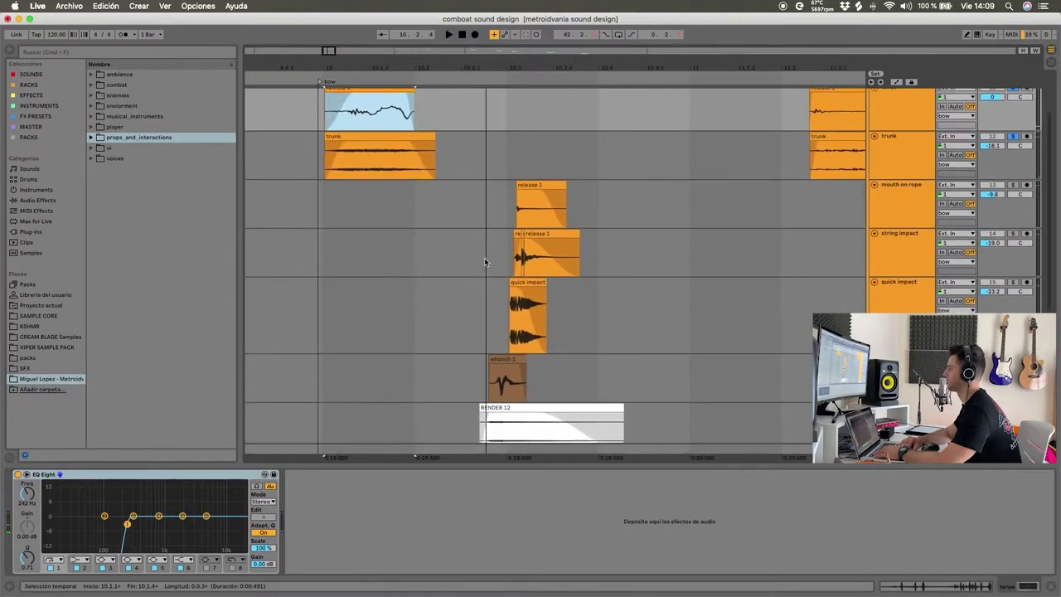
scroll(484, 258, "down", 1)
left_click(476, 229)
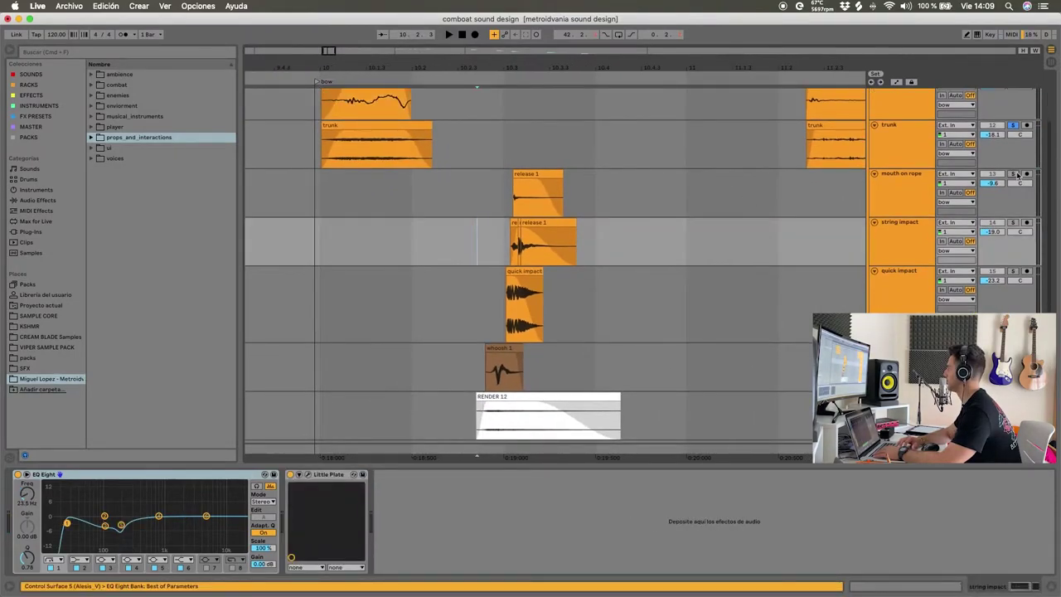
key("space")
key("space")
key("space")
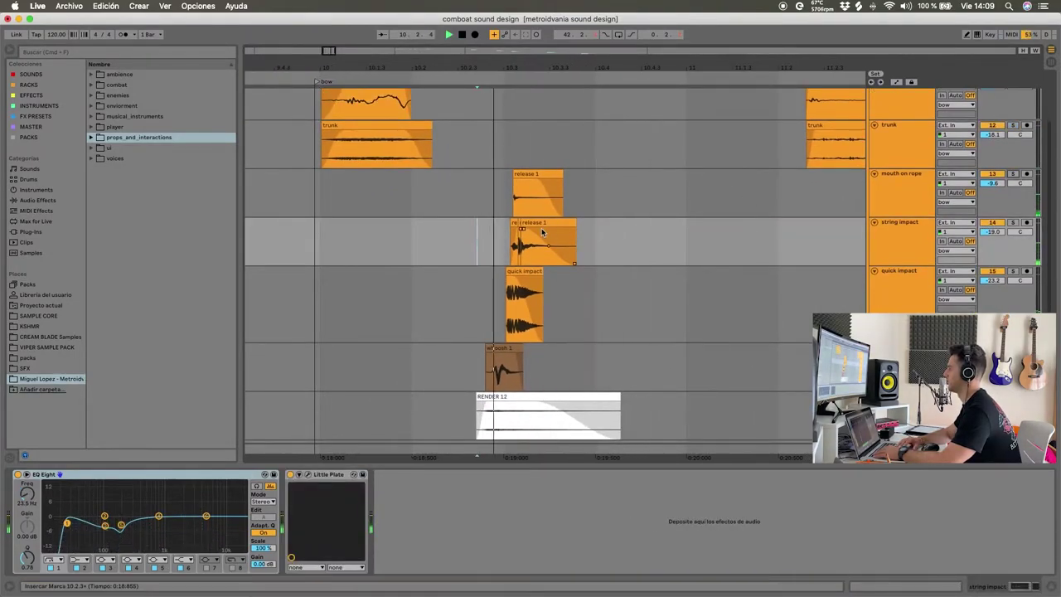
key("space")
Solo the mouth on rope track and play its first release 1 clip on its own
scroll(540, 240, "down", 3)
scroll(524, 276, "up", 2)
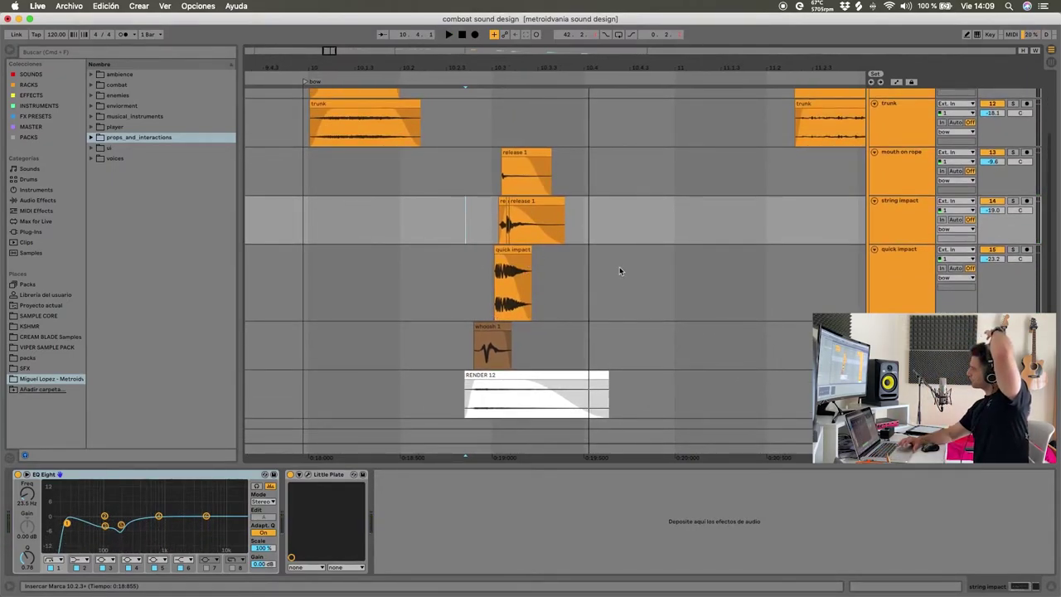
left_click(505, 153)
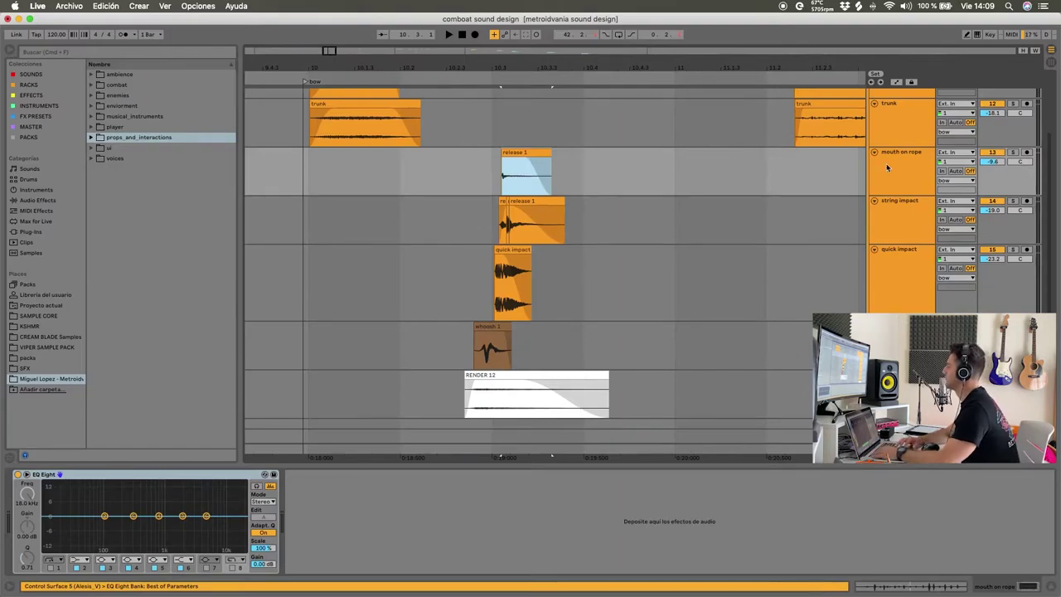
scroll(554, 170, "up", 2)
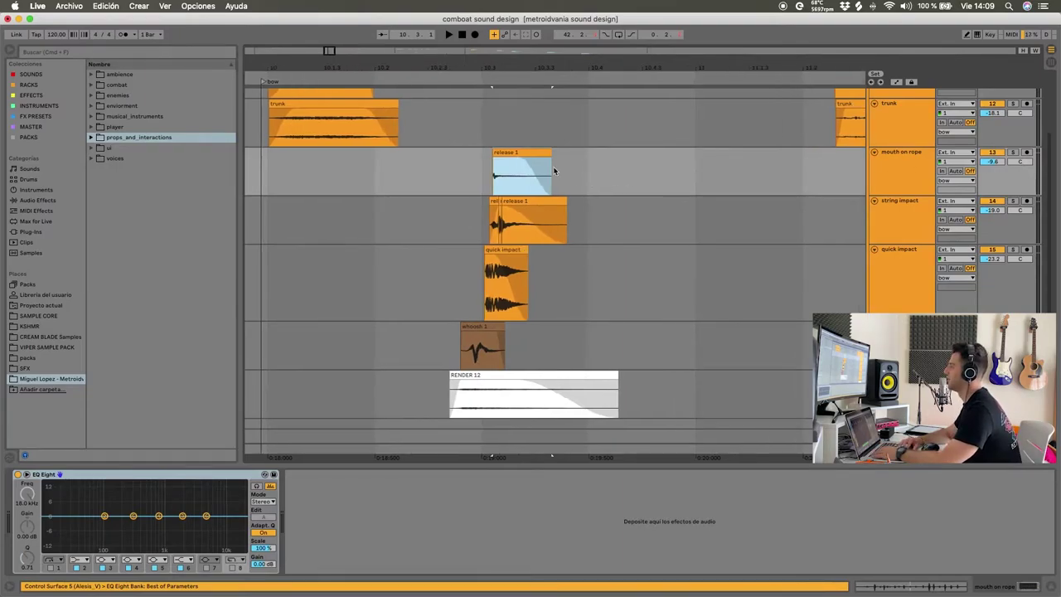
left_click(1012, 153)
key("space")
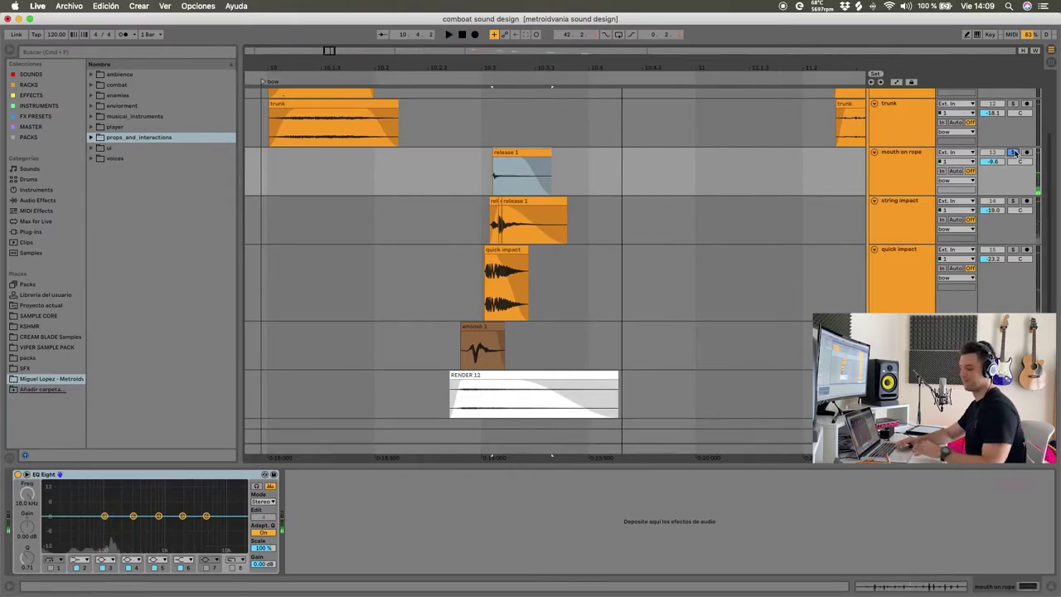
key("space")
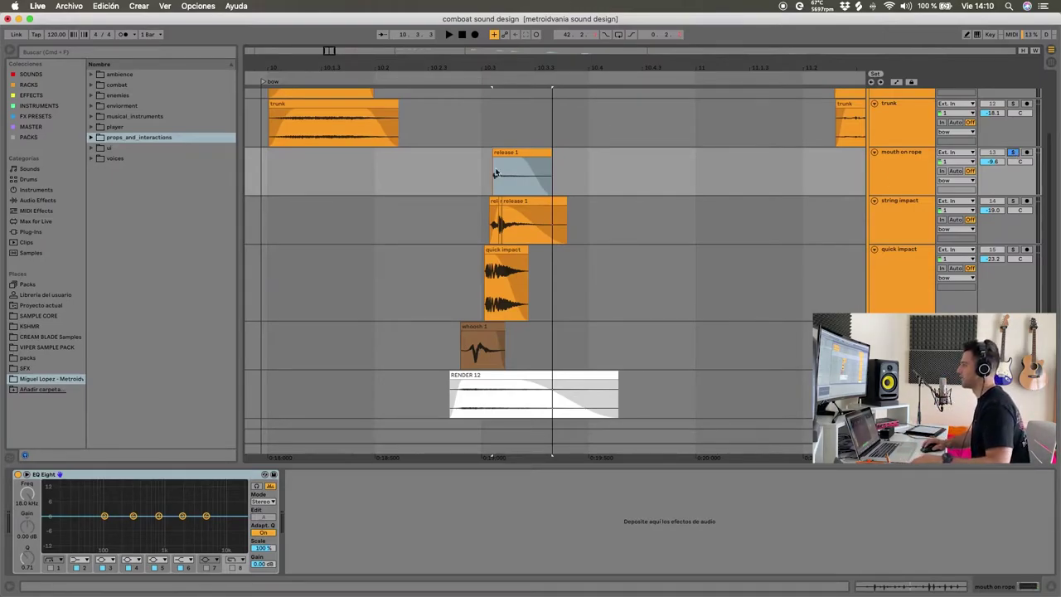
Open the sample settings of the first mouth on rope clip and compare them with those of the second clip
left_click(518, 152)
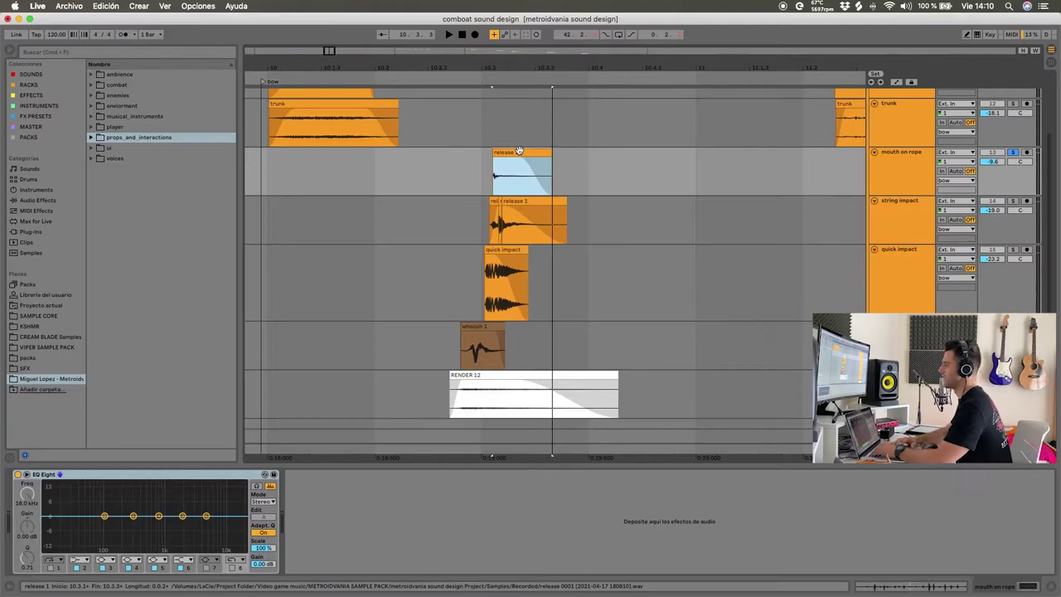
double_click(518, 152)
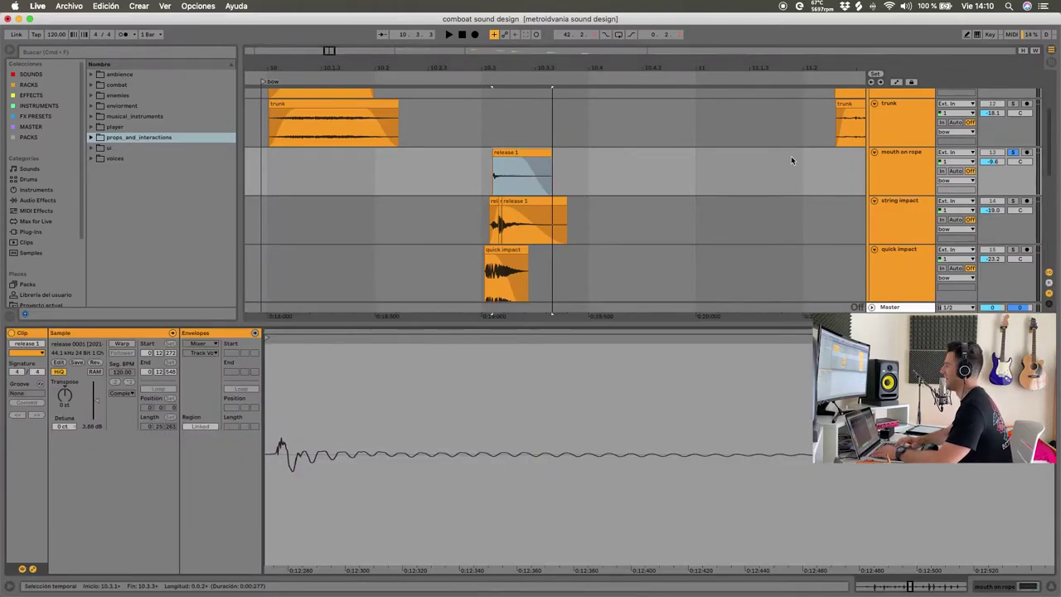
scroll(791, 156, "down", 5)
scroll(836, 184, "right", 3)
left_click(724, 169)
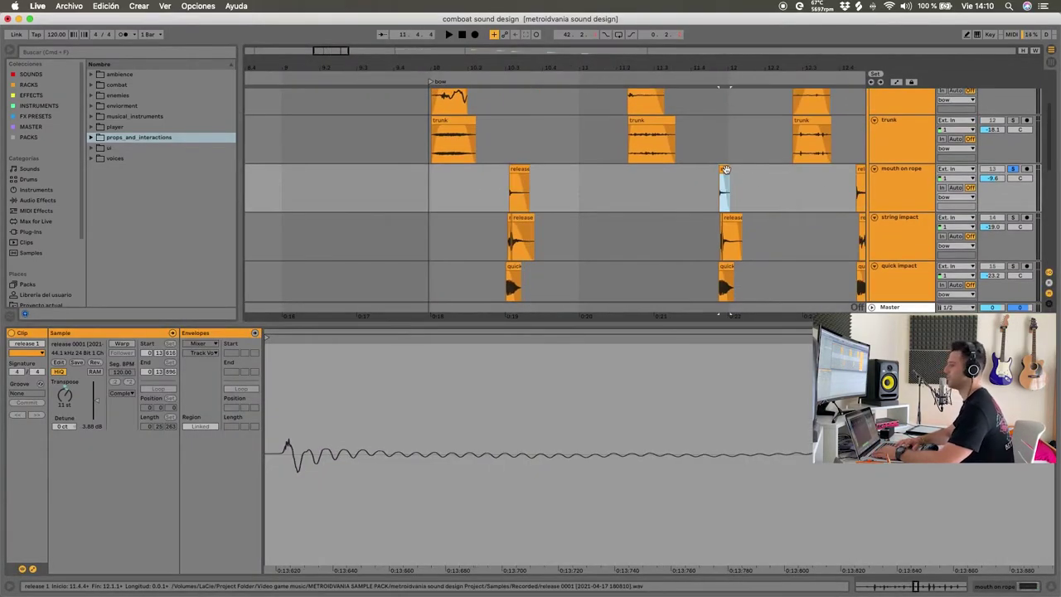
Play the release clips of the second and first bow shots on the soloed mouth on rope track
left_click(859, 177)
key("space")
left_click(1048, 585)
left_click(725, 175)
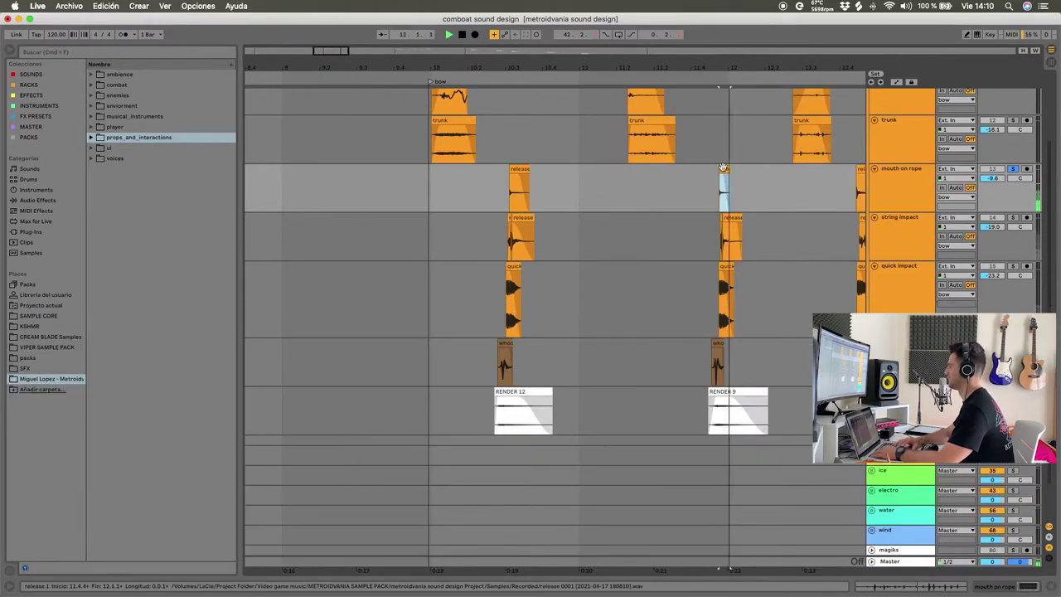
left_click(518, 179)
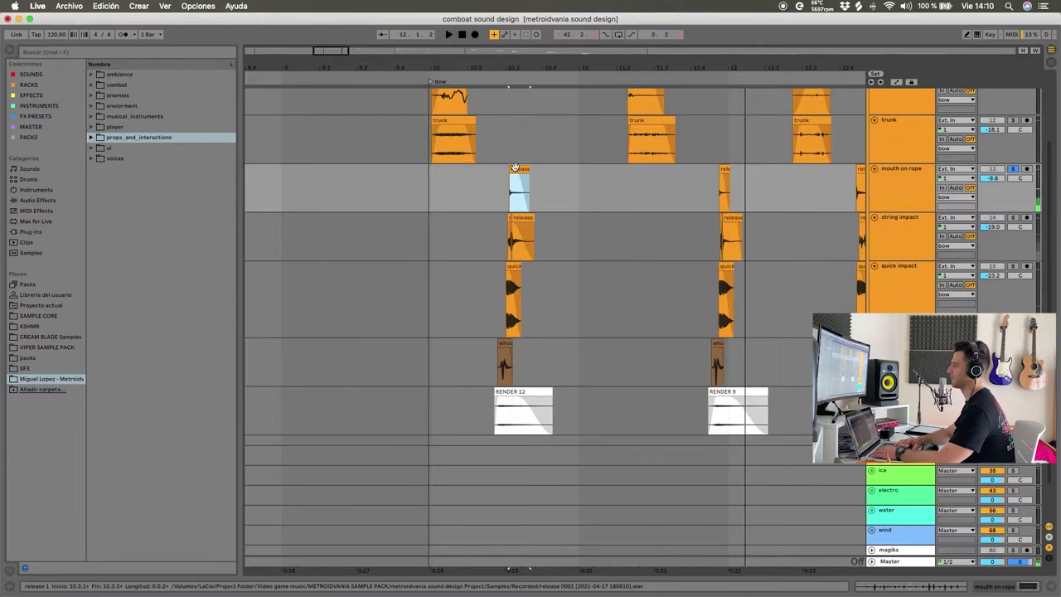
scroll(517, 187, "up", 2)
scroll(490, 222, "up", 2)
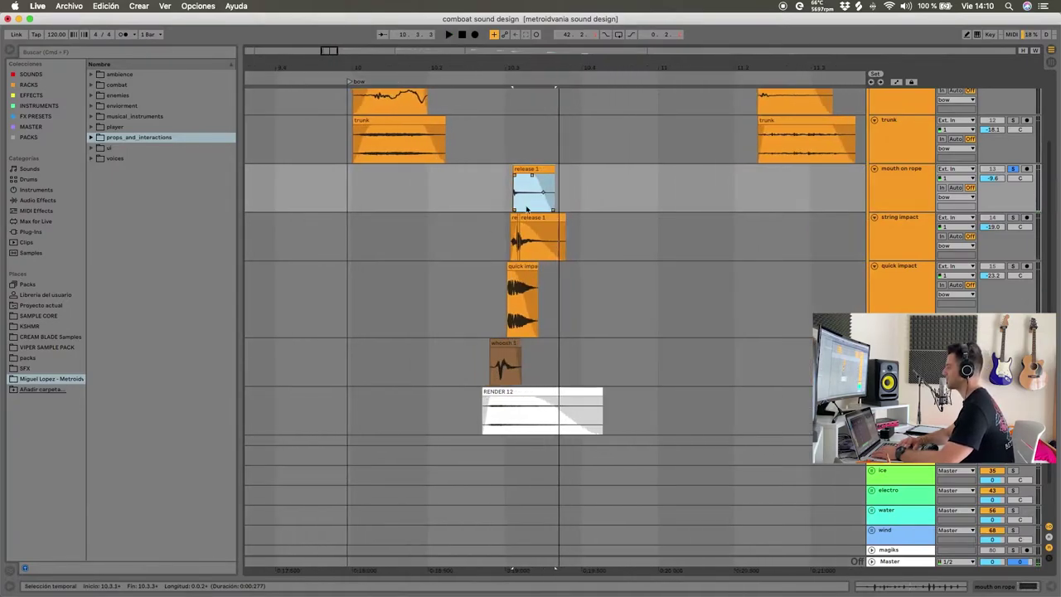
scroll(580, 245, "up", 2)
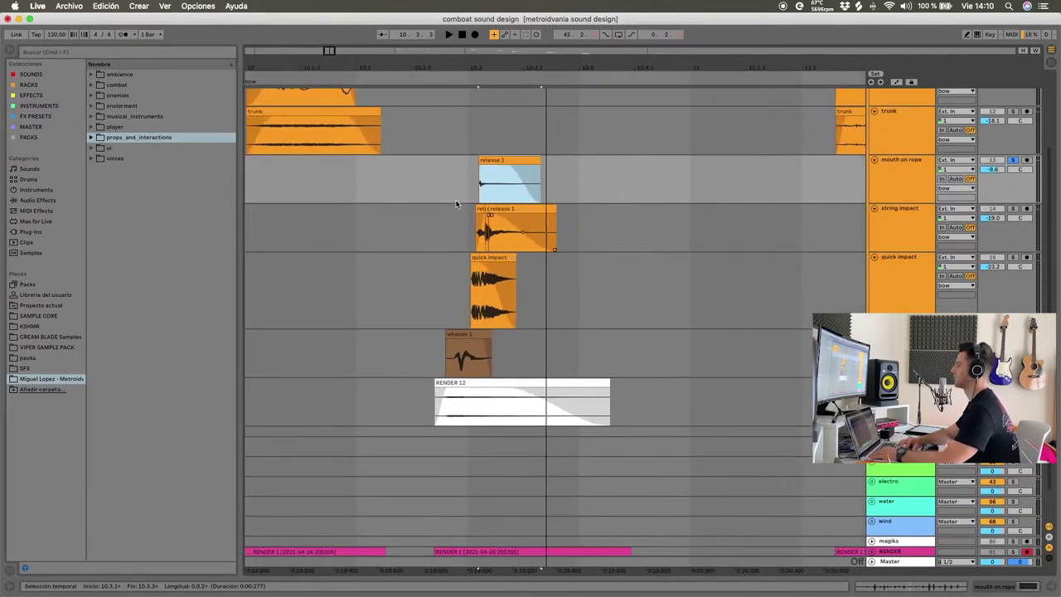
Solo the string impact track, show its effects, and play it from just before the first release clips
left_click(458, 220)
left_click(1013, 209)
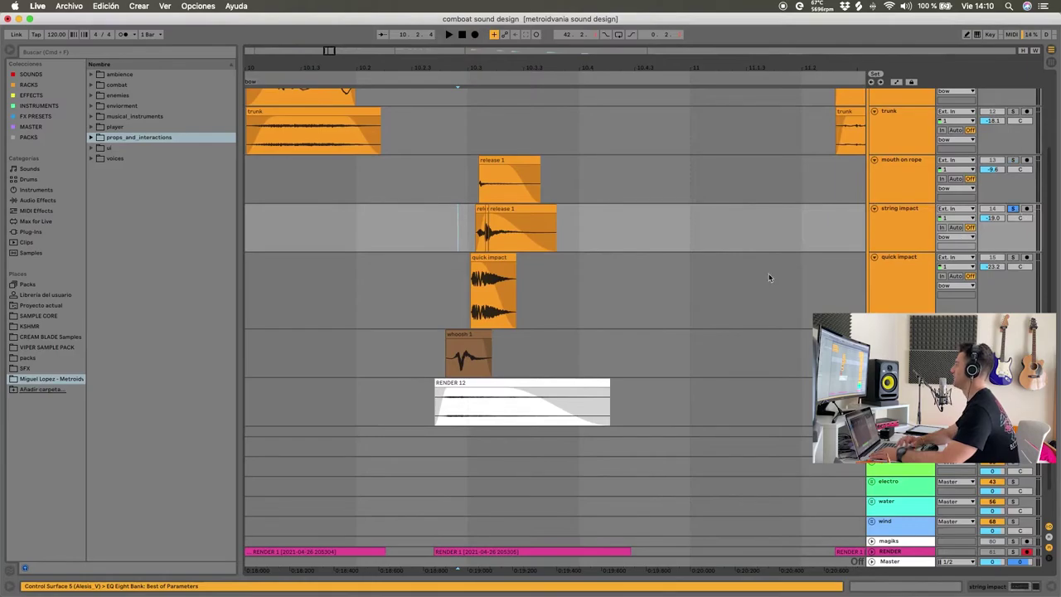
left_click(664, 160)
left_click(1014, 585)
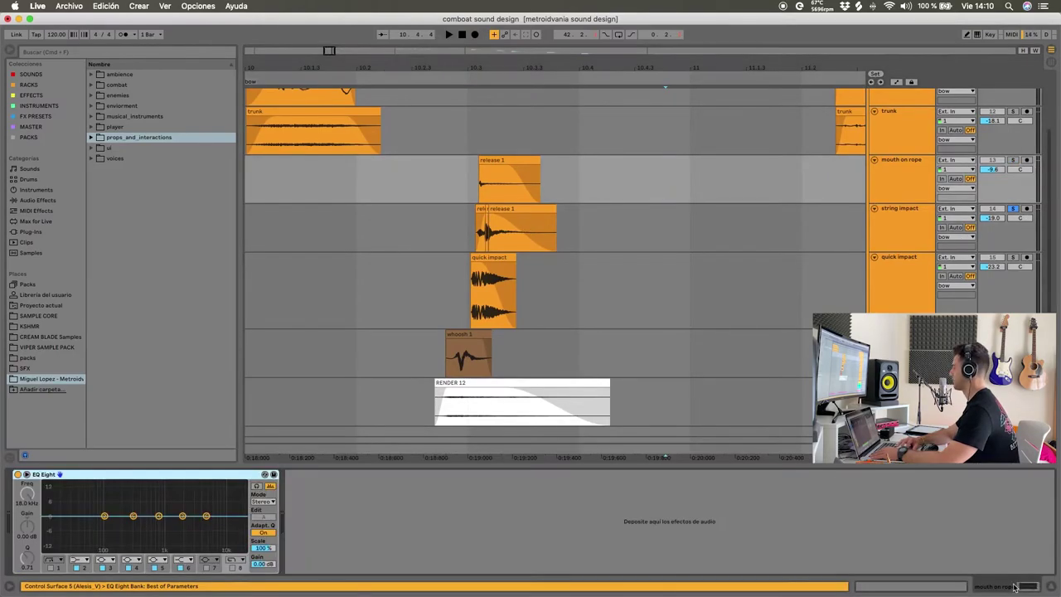
left_click(455, 233)
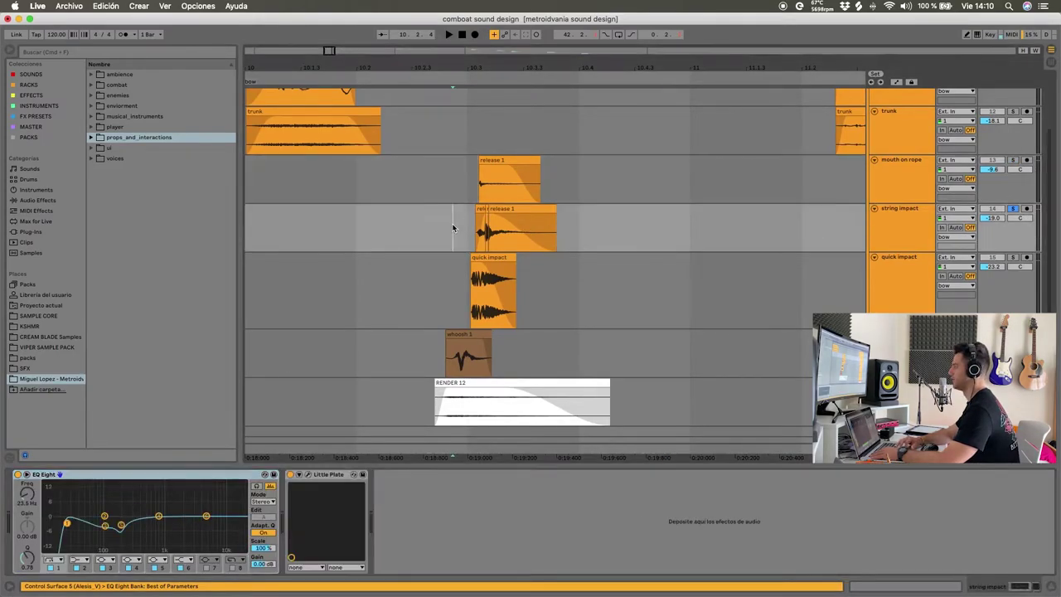
key("space")
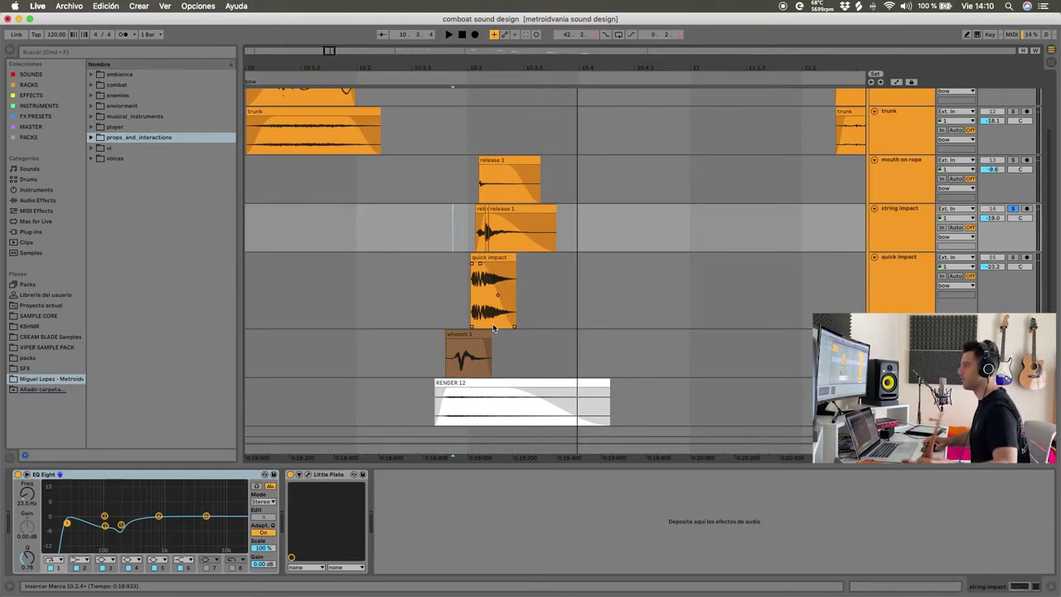
Examine the sample transposition settings of the three release clips in the first string impact
double_click(520, 207)
left_click_drag(458, 224, 572, 223)
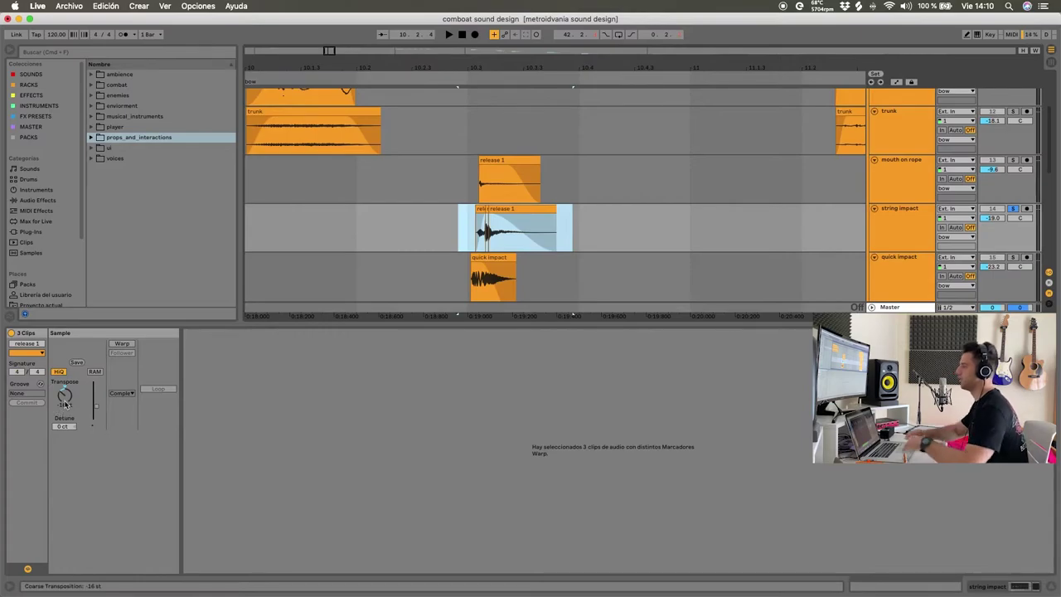
left_click(1050, 589)
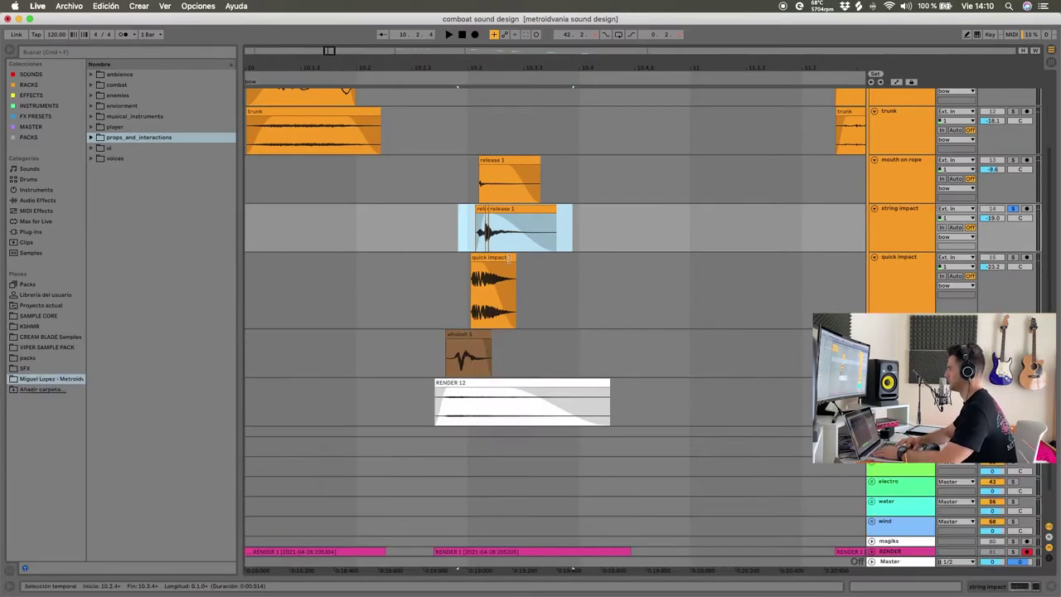
Play the first string impact several times from just before its release clips
left_click(470, 232)
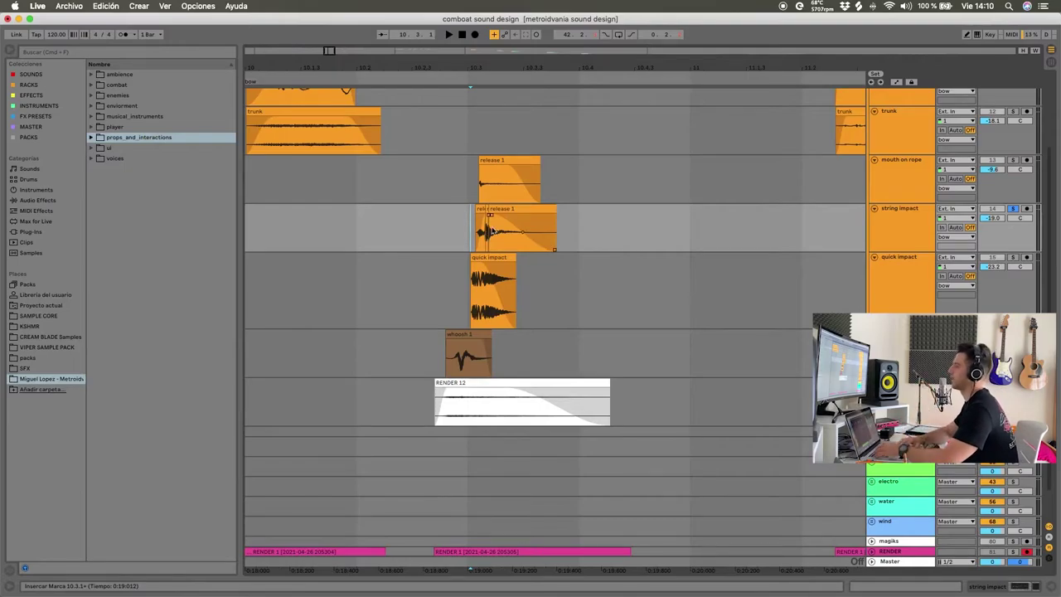
key("space")
key("space")
key("space")
key("space")
Inspect the Little Plate reverb on the string impact track and compare the sound with it off and on
left_click(1016, 585)
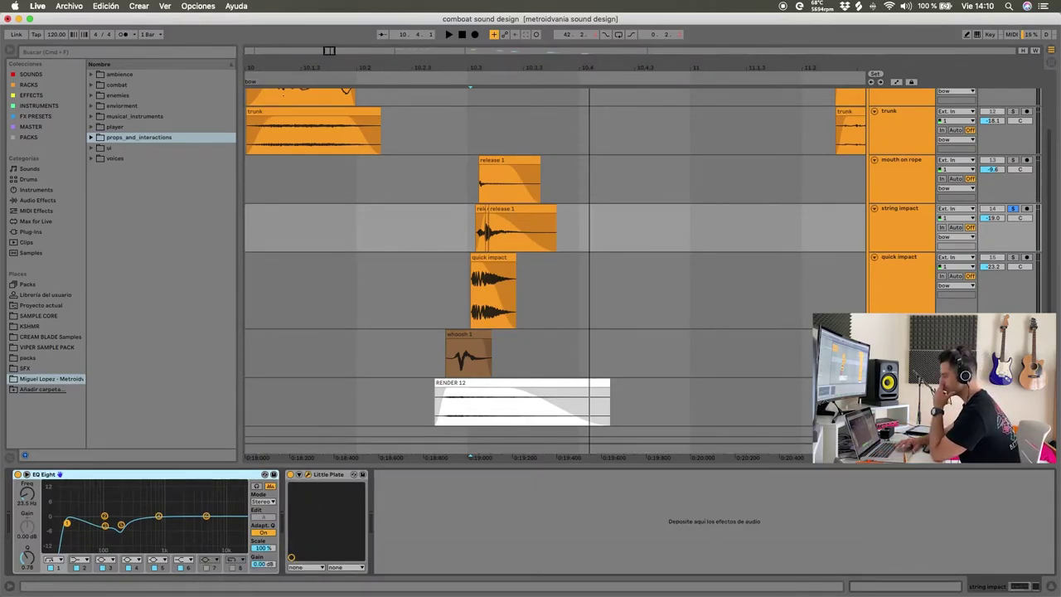
key("super+alt+p")
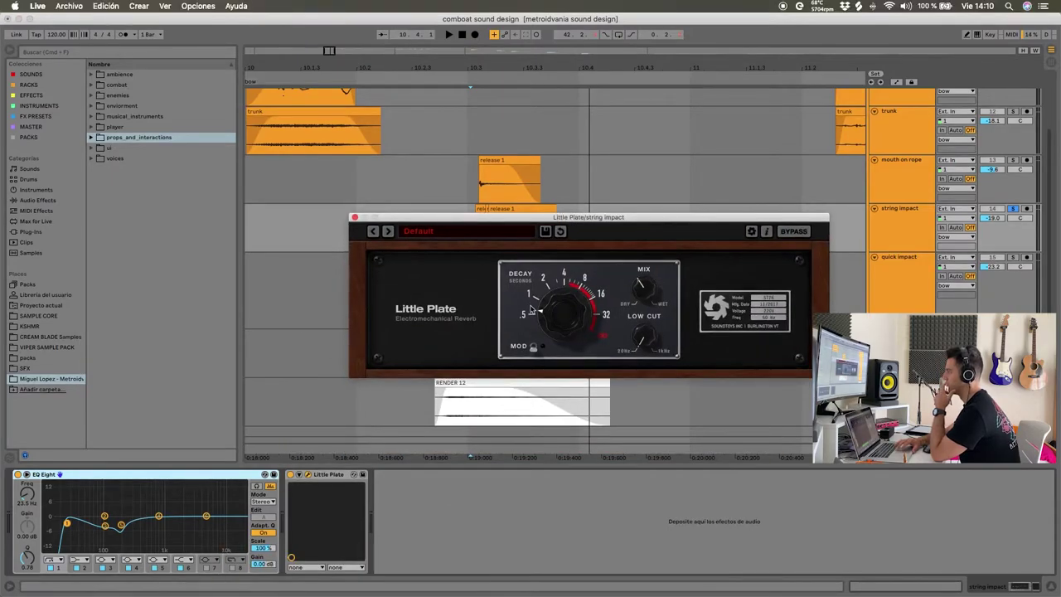
left_click(354, 218)
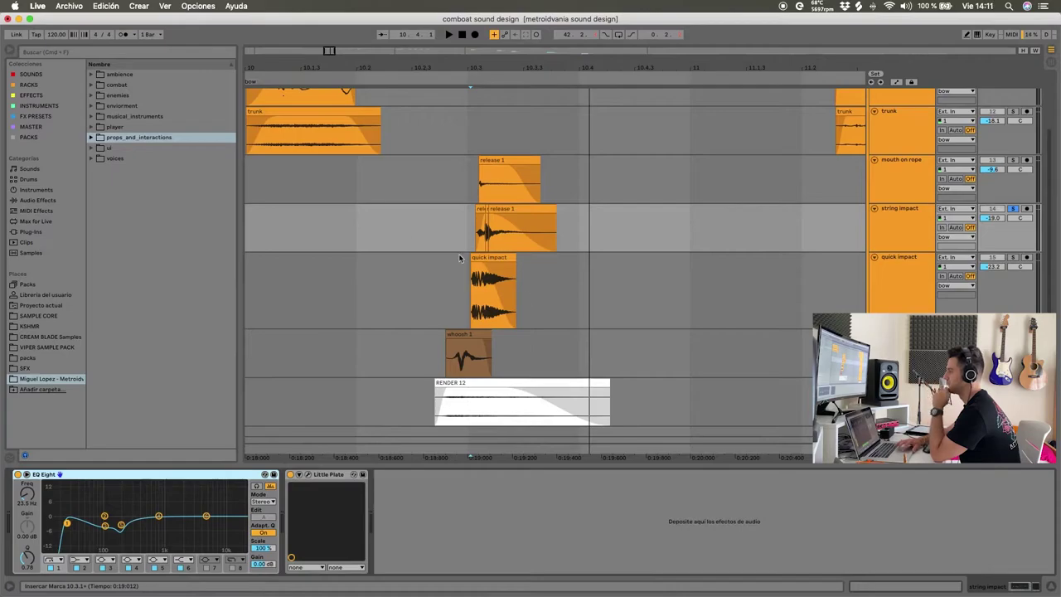
key("space")
key("space")
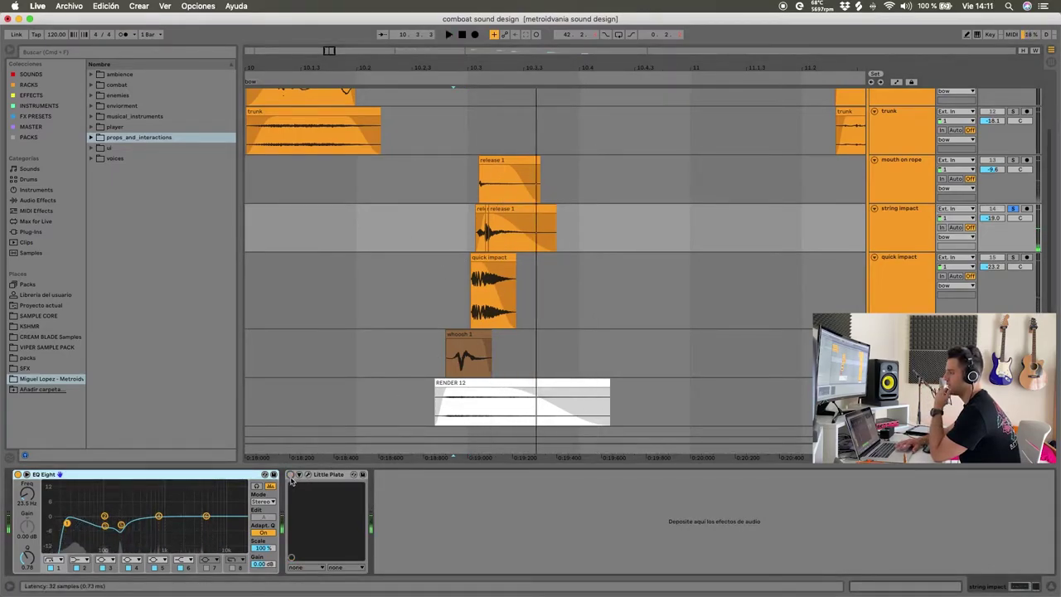
key("space")
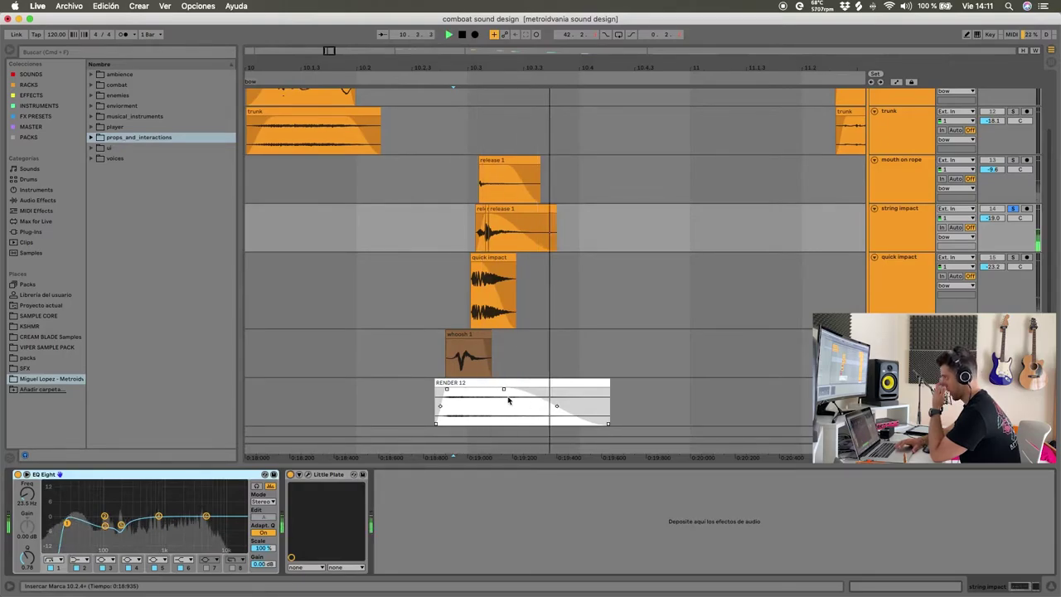
Solo the quick impact track and play the quick impact clip of the first bow shot
left_click(434, 280)
left_click(456, 280)
scroll(456, 281, "down", 2)
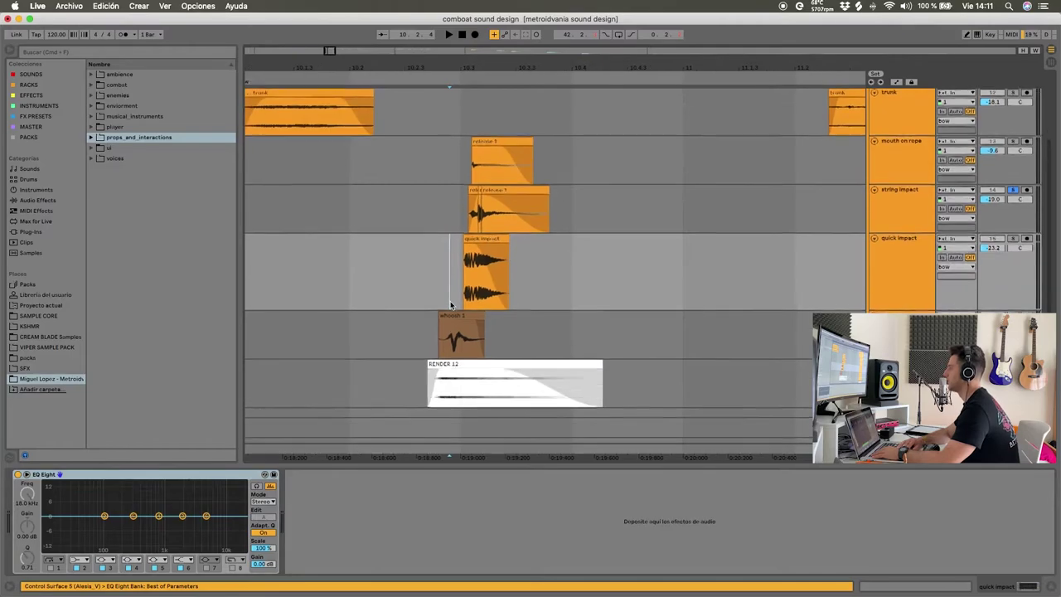
left_click(1012, 237)
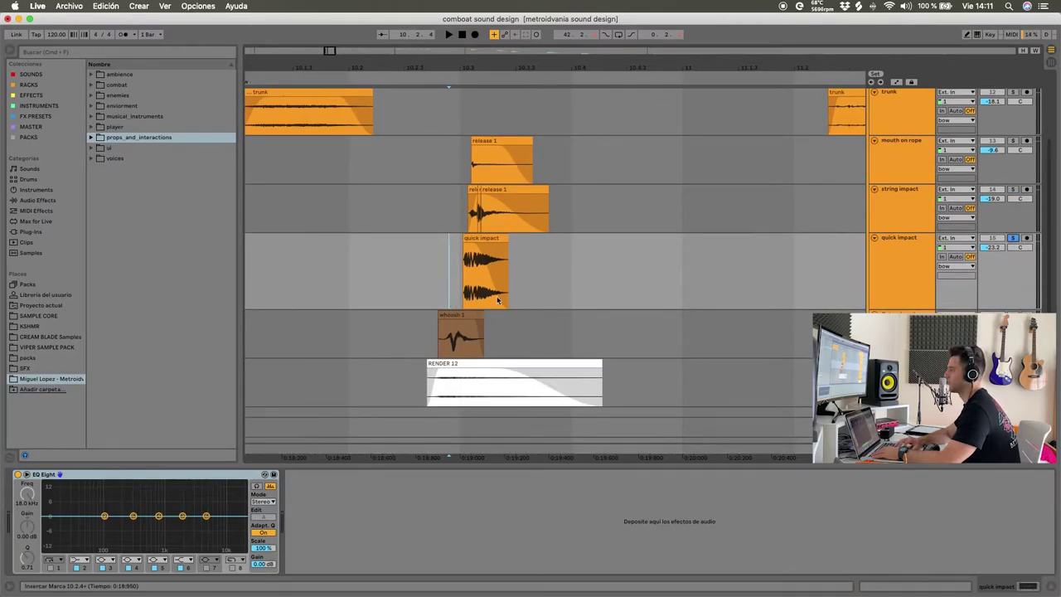
left_click(481, 240)
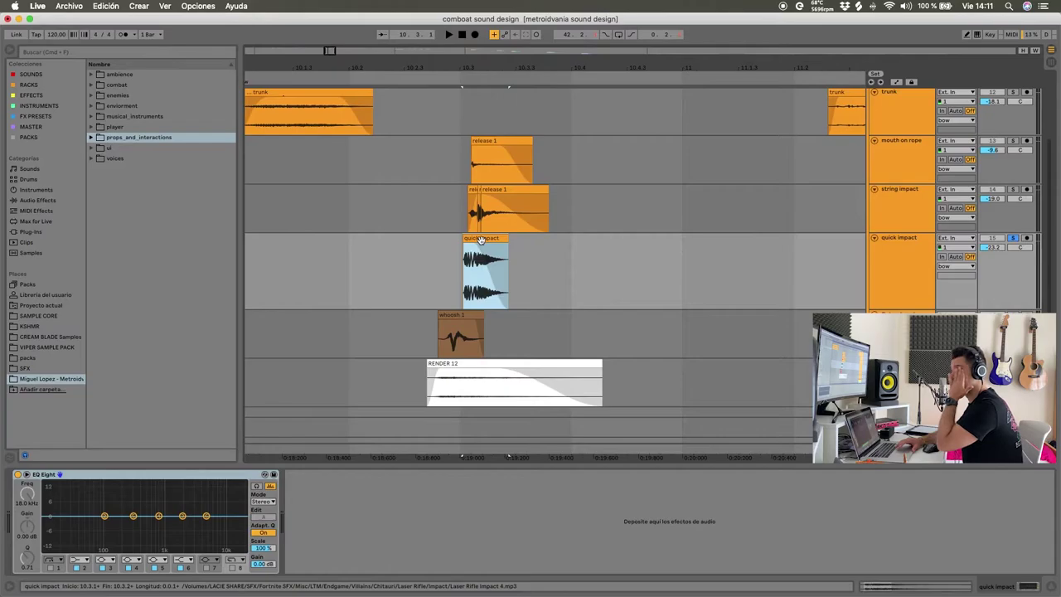
key("space")
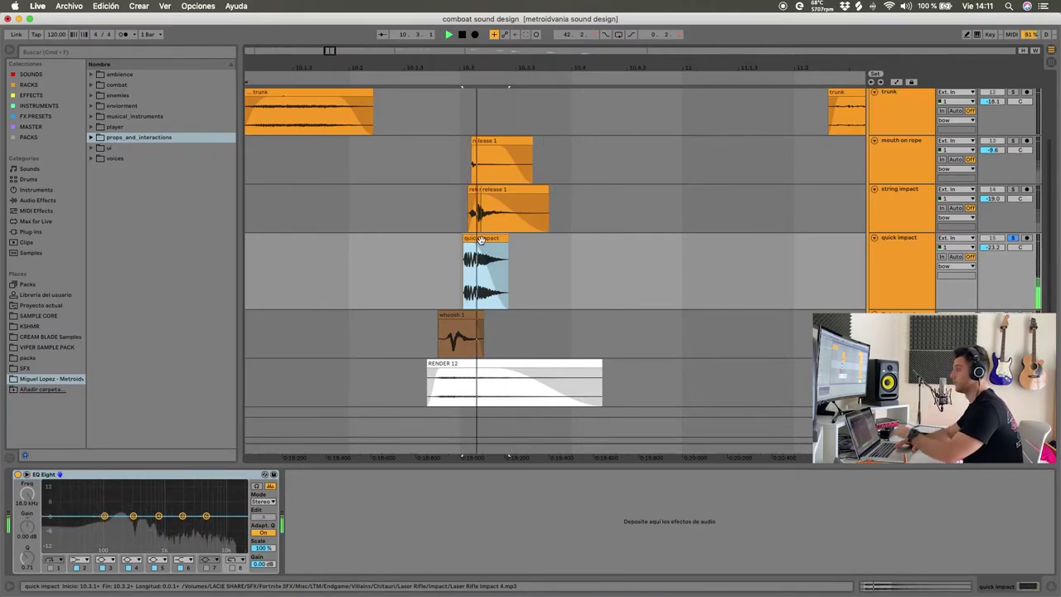
key("space")
Replay the first bow shot's quick impact clip a few more times
scroll(480, 239, "down", 2)
scroll(562, 266, "down", 5)
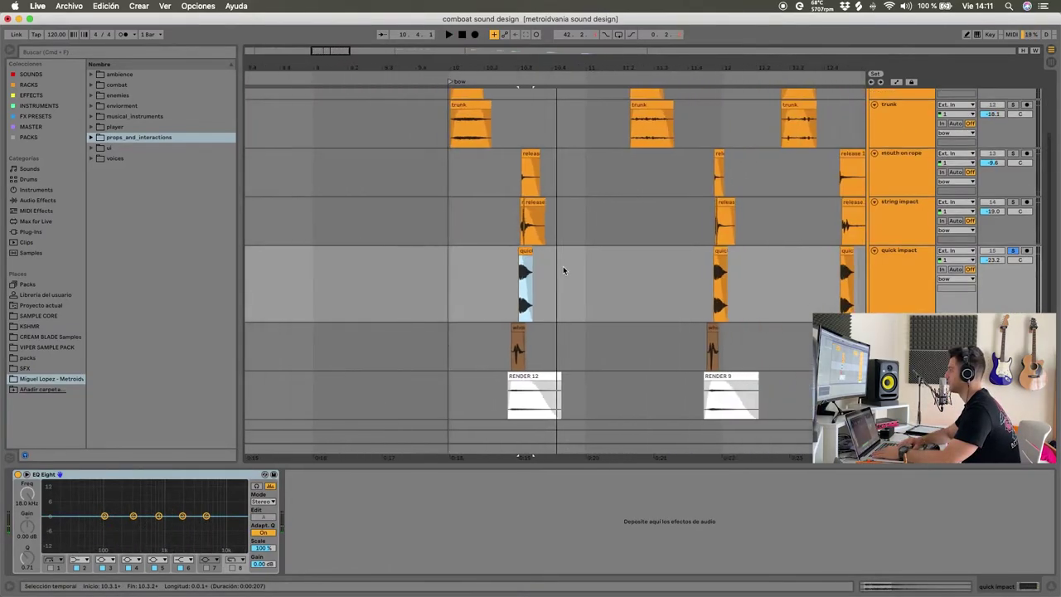
key("space")
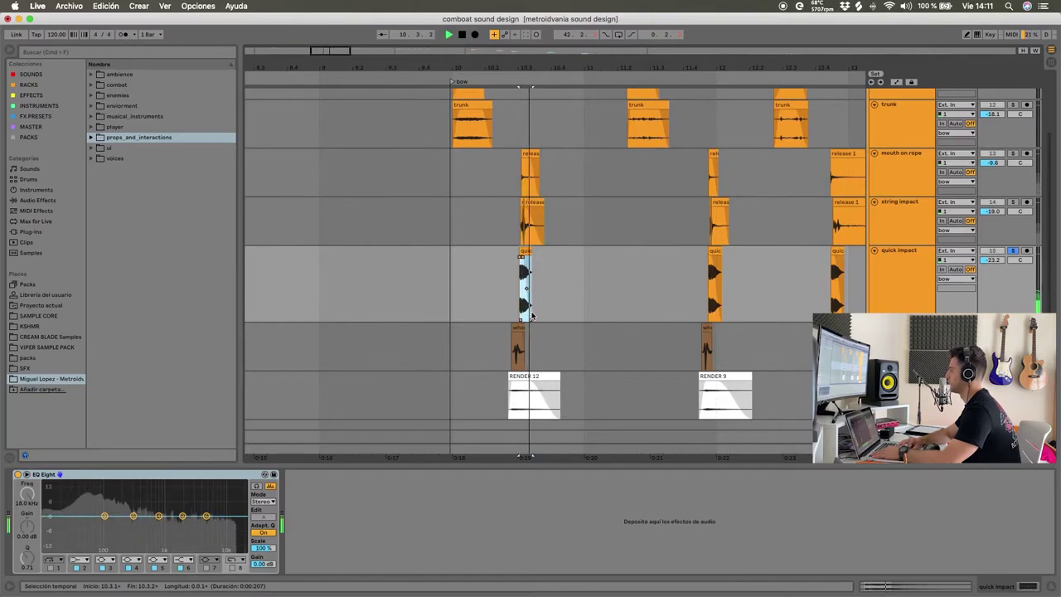
key("plus")
key("space")
key("space")
key("space")
scroll(498, 253, "up", 3)
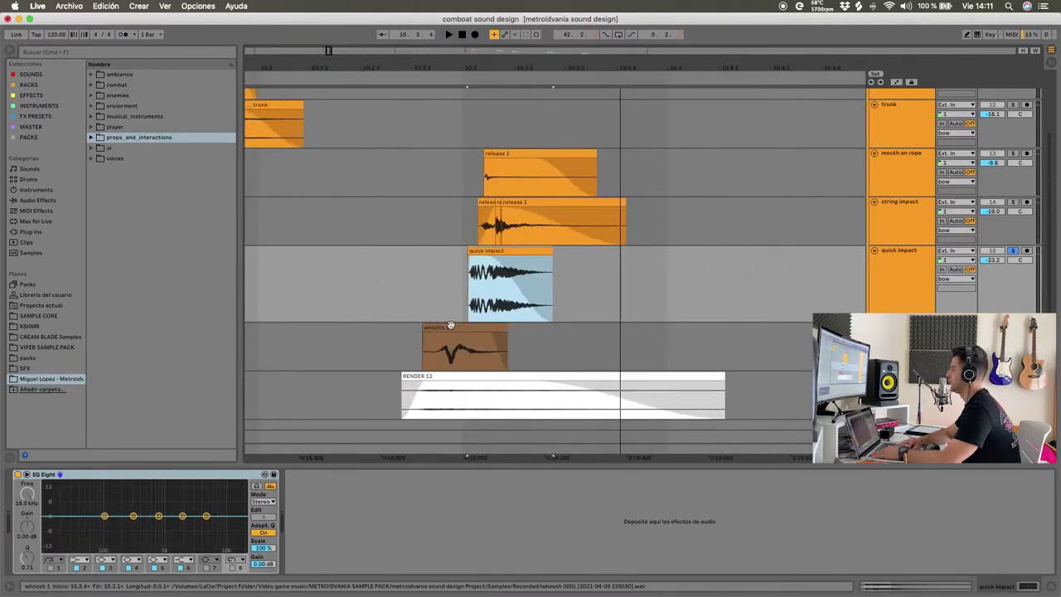
Turn off the quick impact solo and play all layers of the first shot from before the flute whoosh
left_click(450, 325)
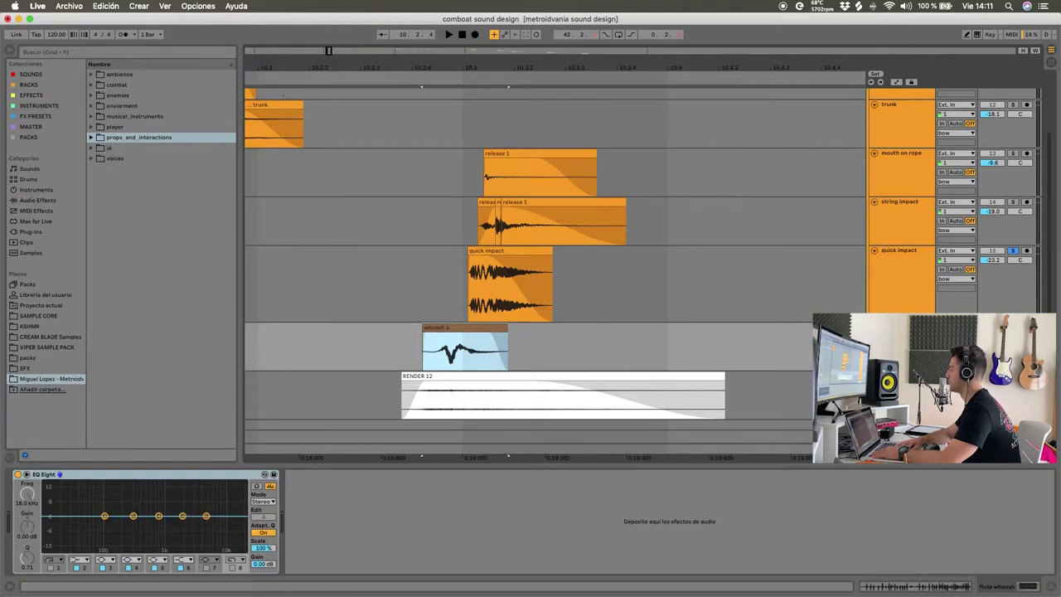
left_click(394, 325)
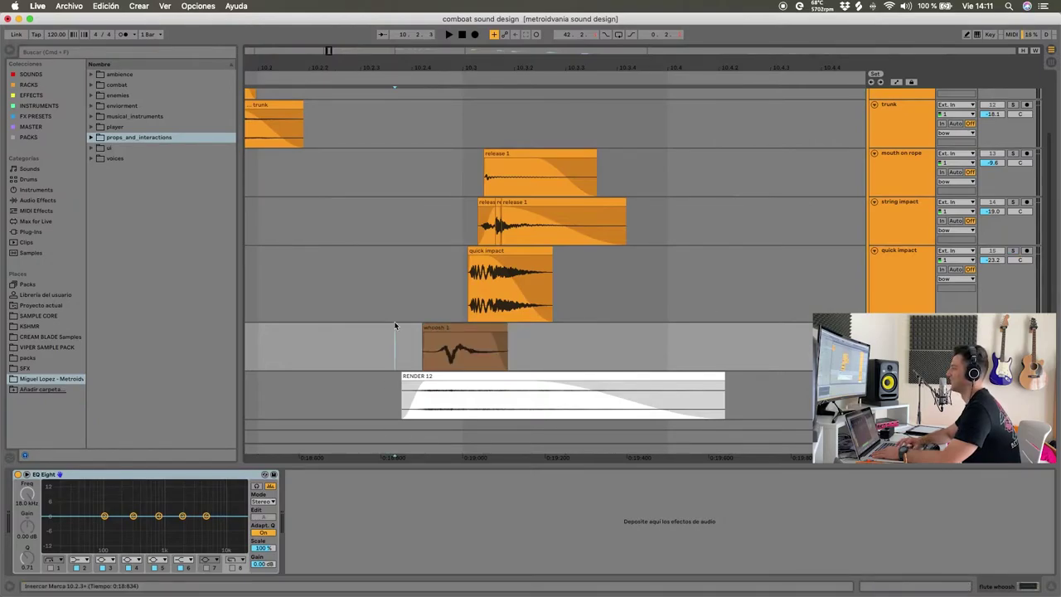
key("space")
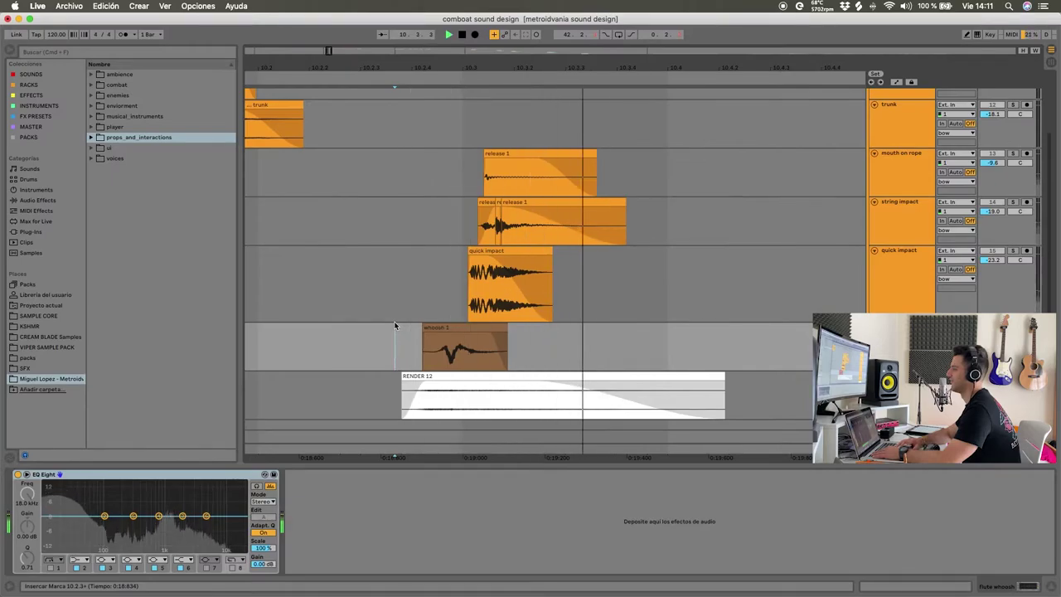
key("space")
key("space")
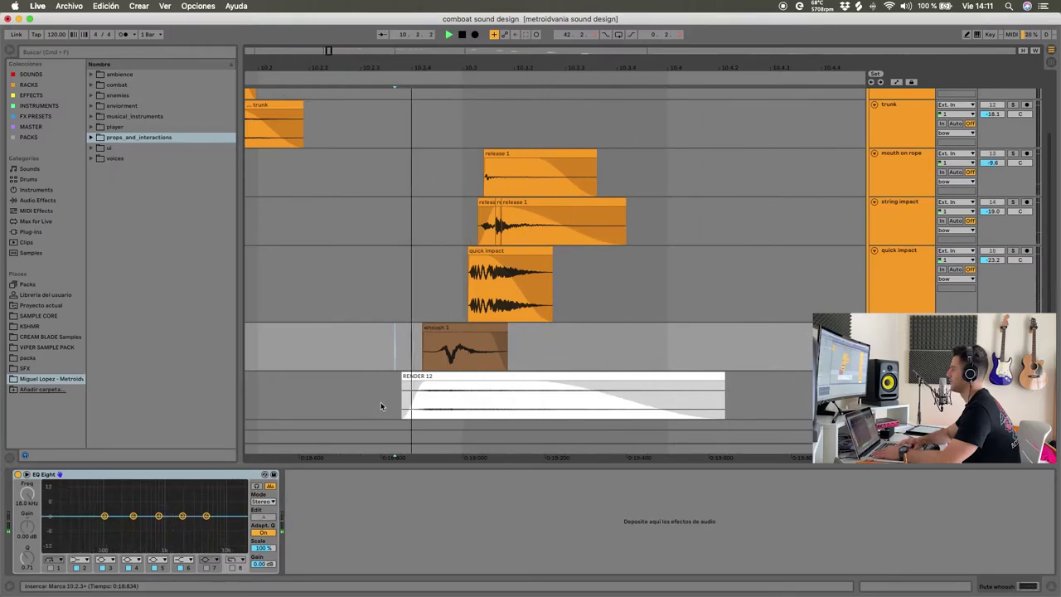
key("space")
key("space")
key("space")
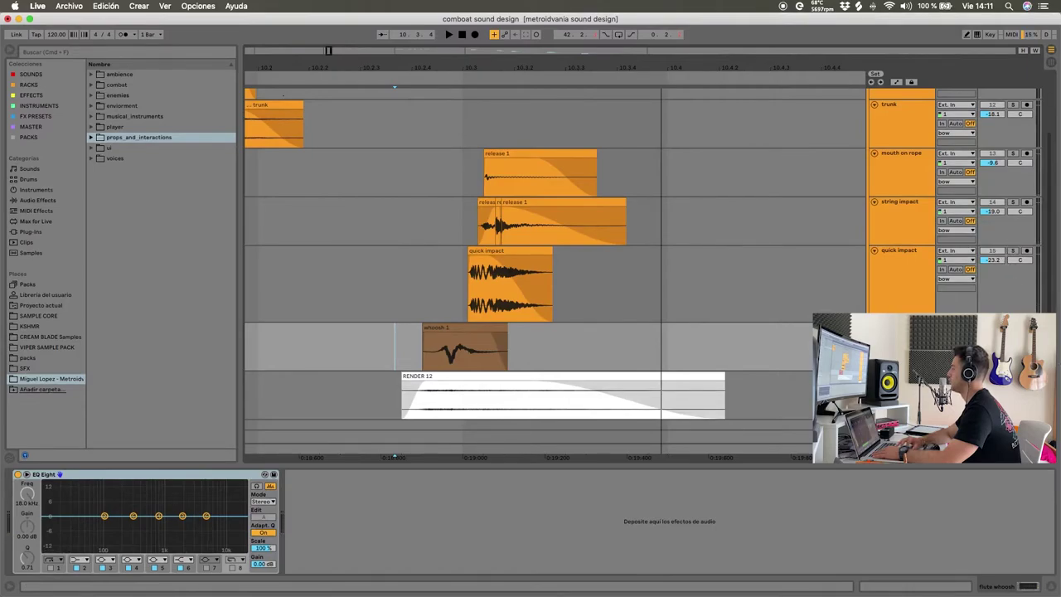
Highlight the time range of the whoosh before the impact, and the release and quick impact clips across their tracks
left_click_drag(407, 257, 460, 403)
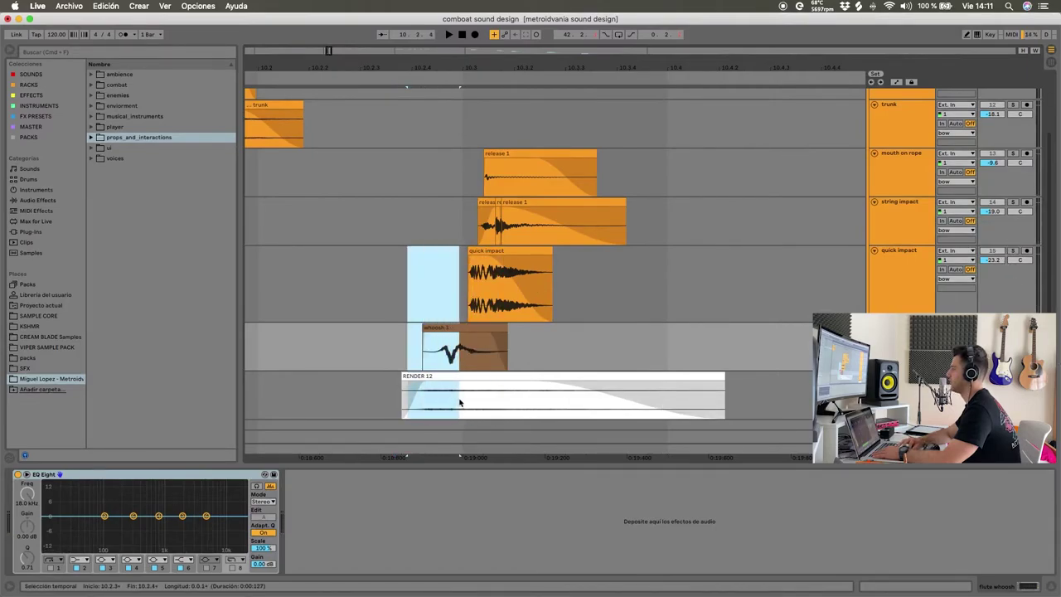
left_click_drag(406, 294, 466, 387)
left_click_drag(467, 136, 648, 308)
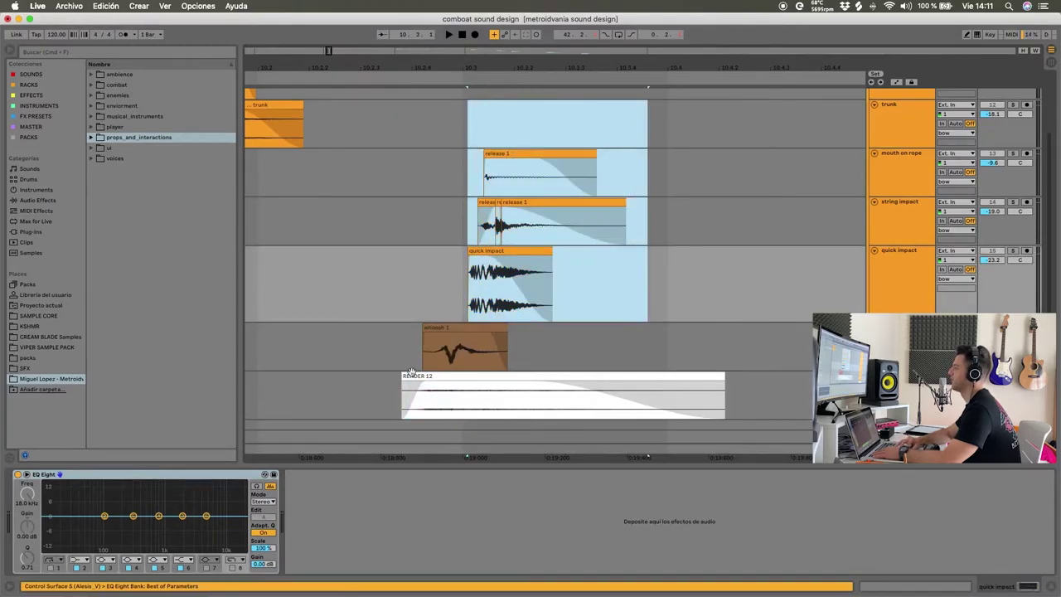
key("super+shift+r")
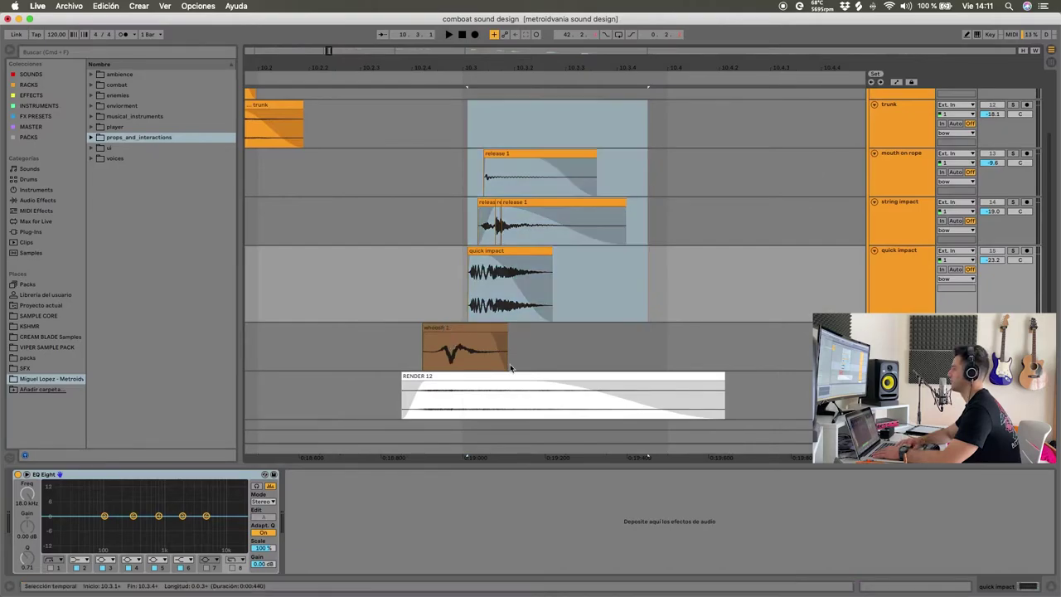
Select the RENDER 12 clip and play the first bow shot from its start
left_click(489, 377)
key("space")
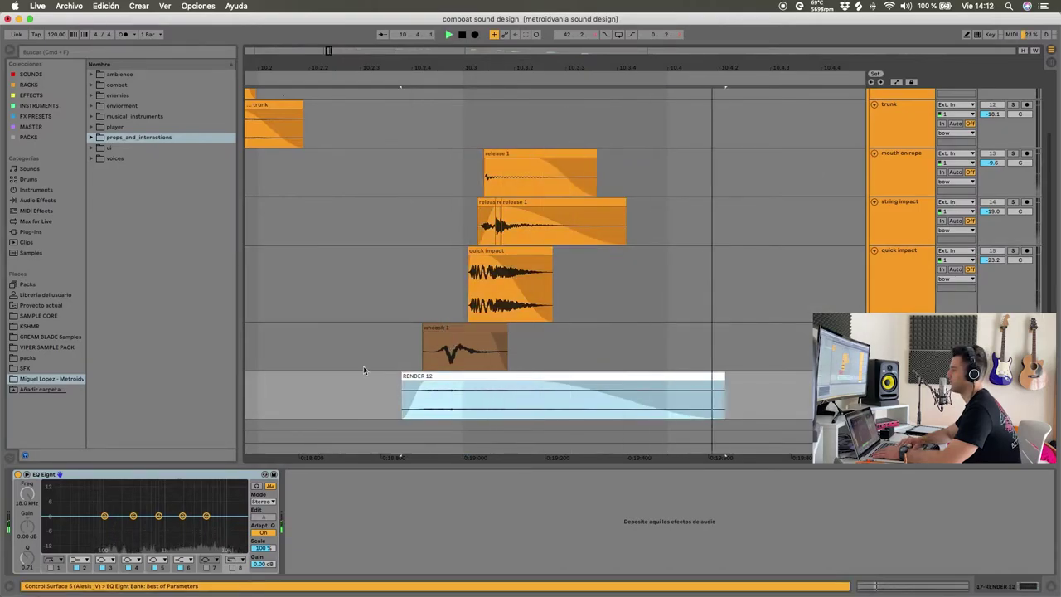
key("minus")
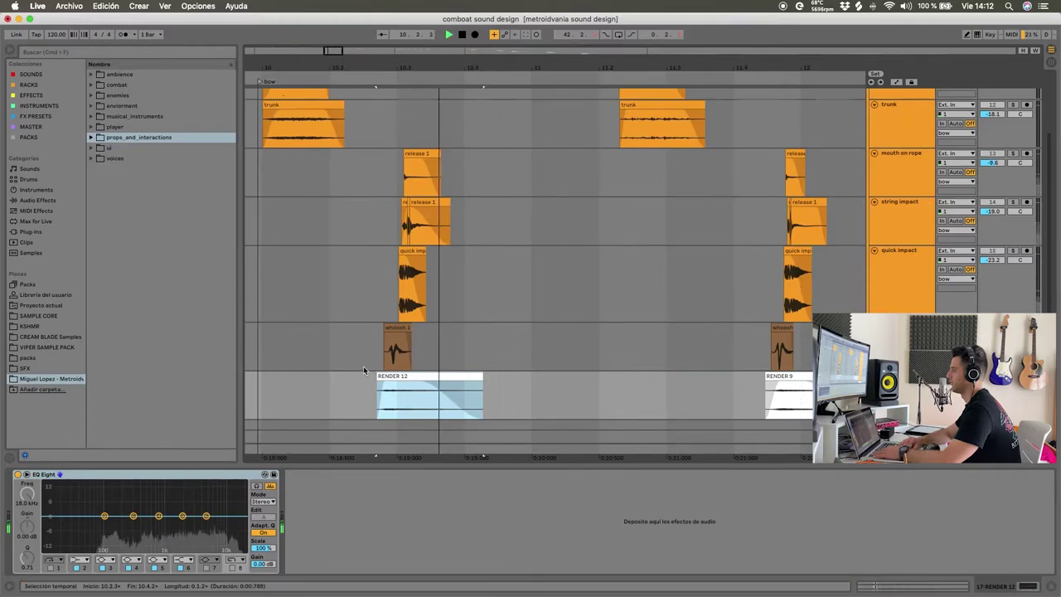
scroll(363, 369, "down", 3)
key("space")
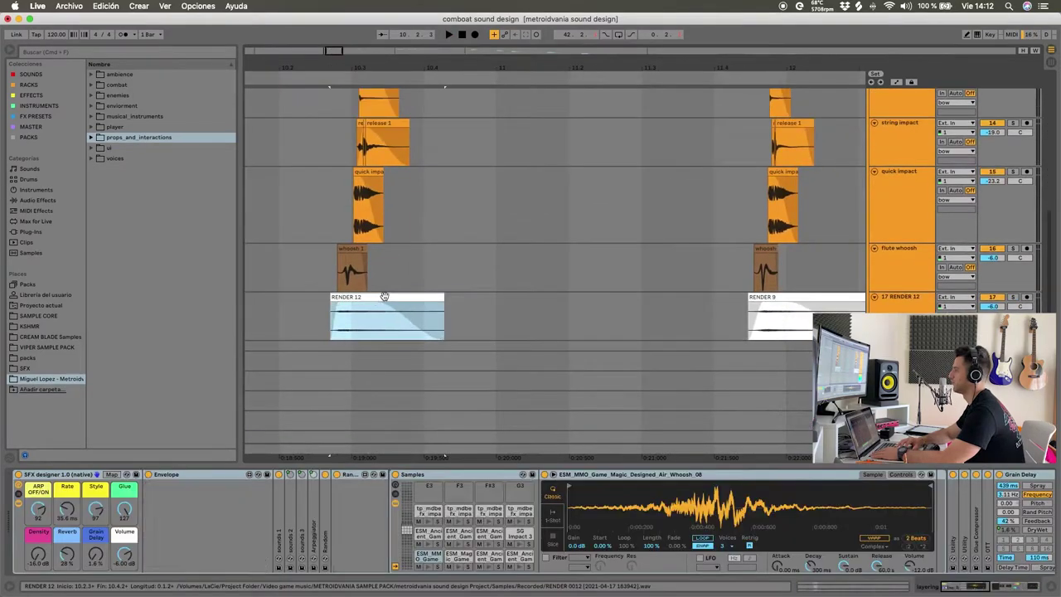
Select the purple clip at bar 42 on the track below the render clips and unfold that track
left_click(384, 297)
scroll(520, 331, "down", 1)
scroll(520, 331, "down", 2)
scroll(520, 331, "down", 2)
scroll(519, 331, "right", 10)
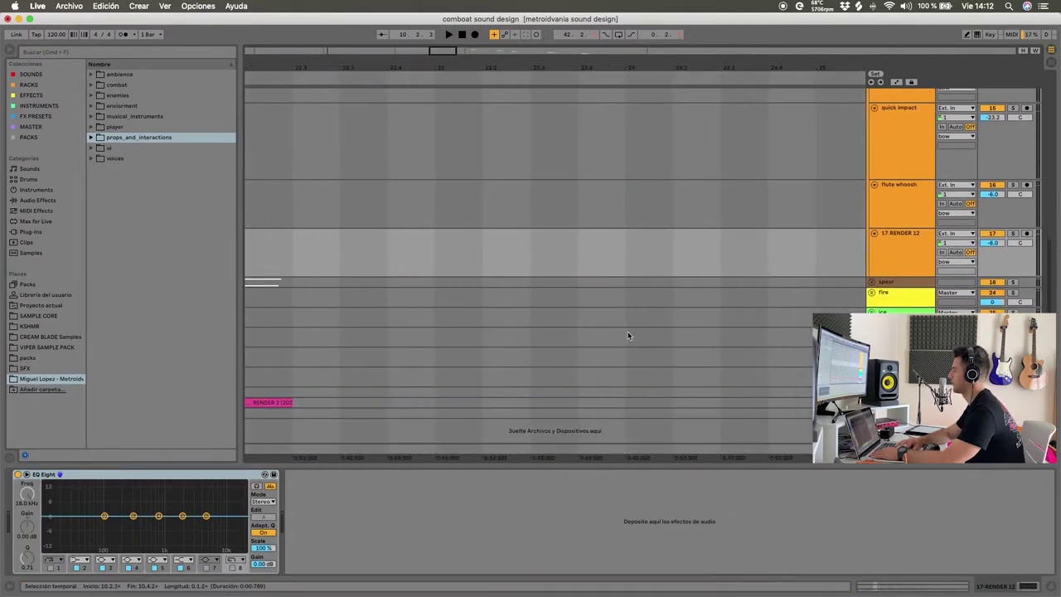
scroll(460, 407, "left", 4)
scroll(460, 406, "up", 1)
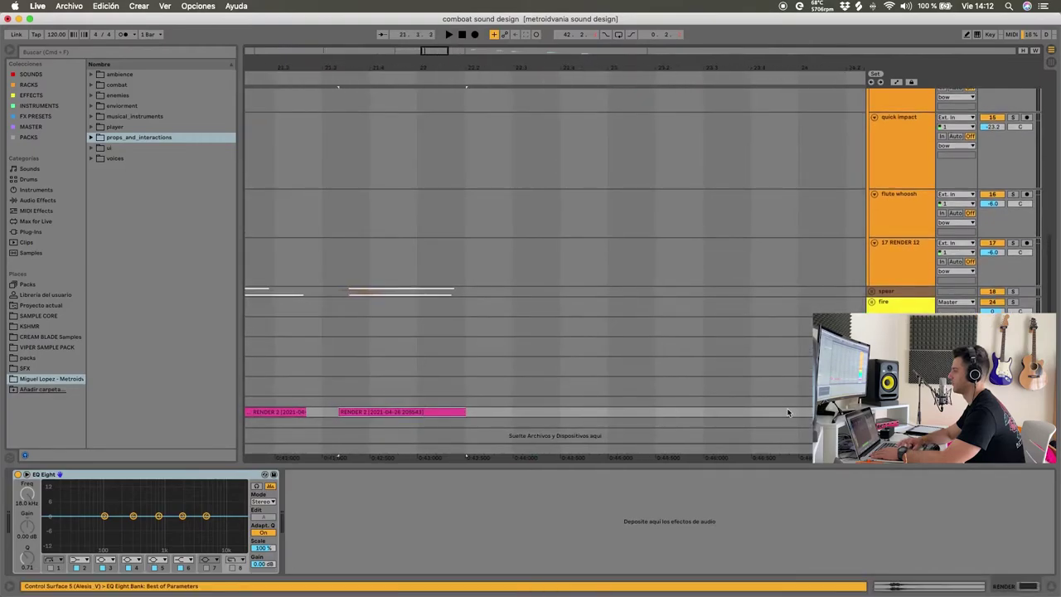
scroll(719, 378, "left", 3)
scroll(719, 378, "down", 2)
scroll(719, 378, "left", 1)
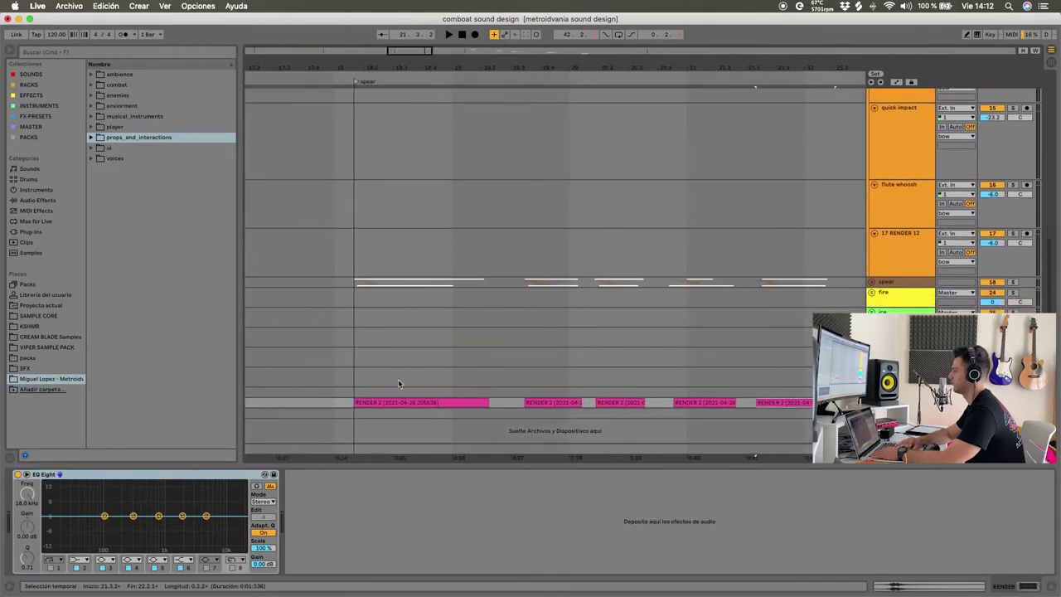
scroll(377, 381, "down", 3)
scroll(377, 381, "right", 3)
scroll(486, 396, "right", 3)
scroll(489, 396, "up", 5)
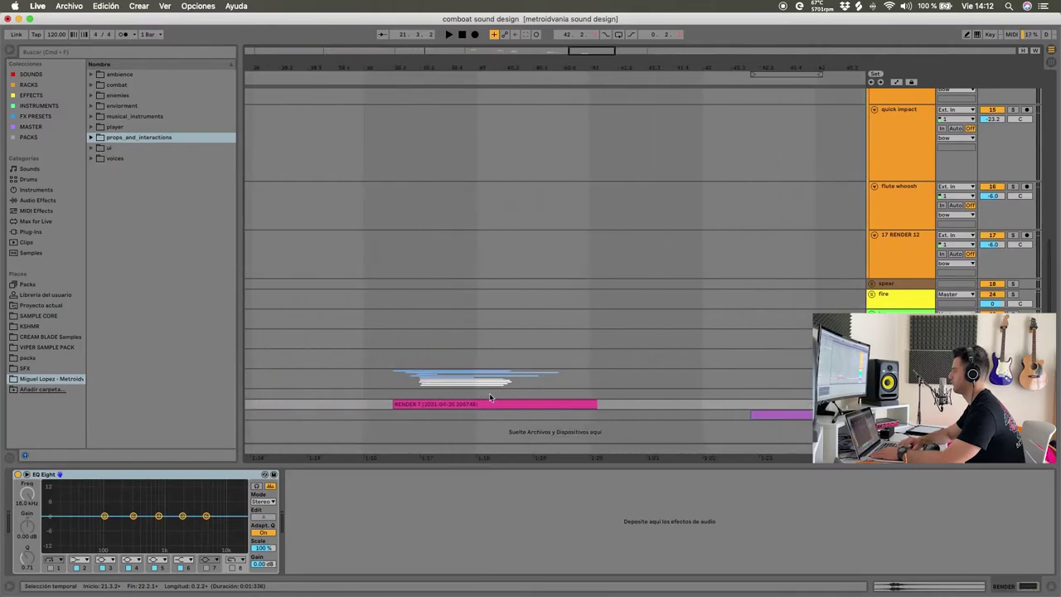
scroll(489, 396, "right", 4)
scroll(492, 398, "up", 1)
left_click(527, 414)
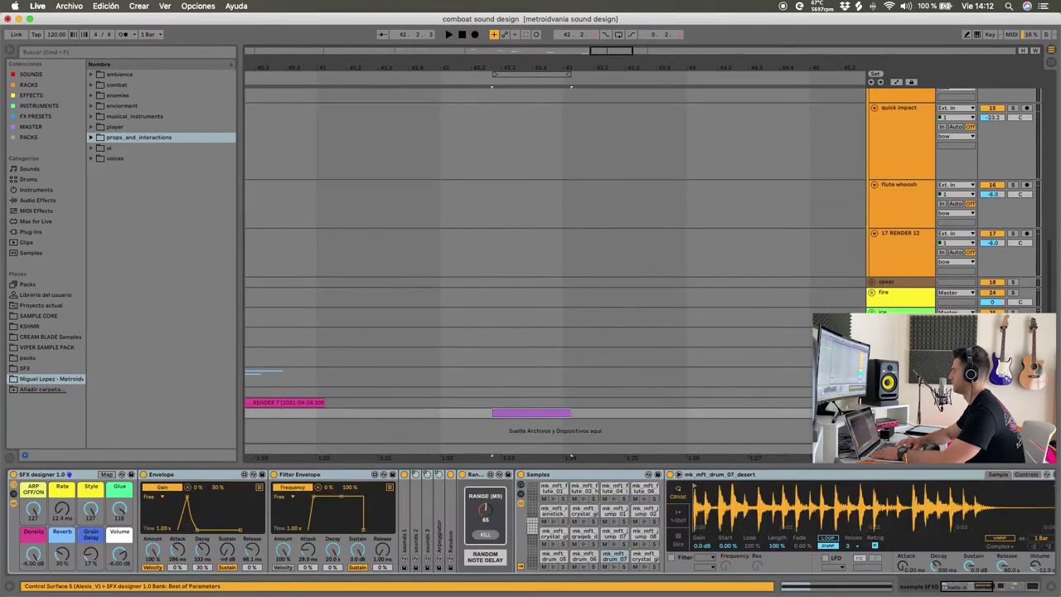
key("u")
scroll(594, 385, "down", 3)
scroll(506, 372, "up", 3)
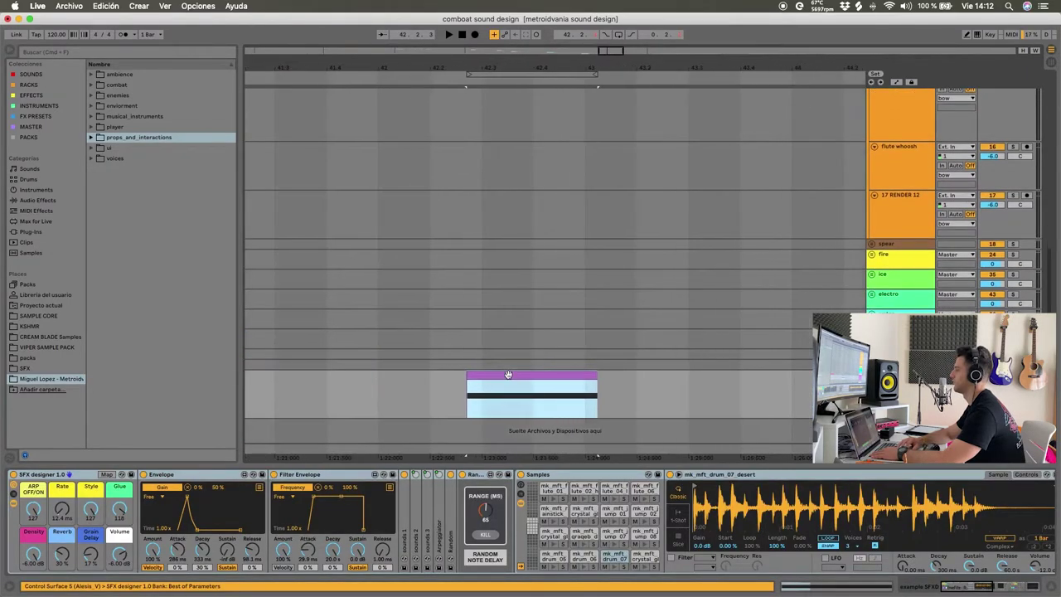
Examine the SFX designer 1.0 device chain from its macros to EQ Eight, including the pad banks of the Samples rack
scroll(356, 497, "right", 10)
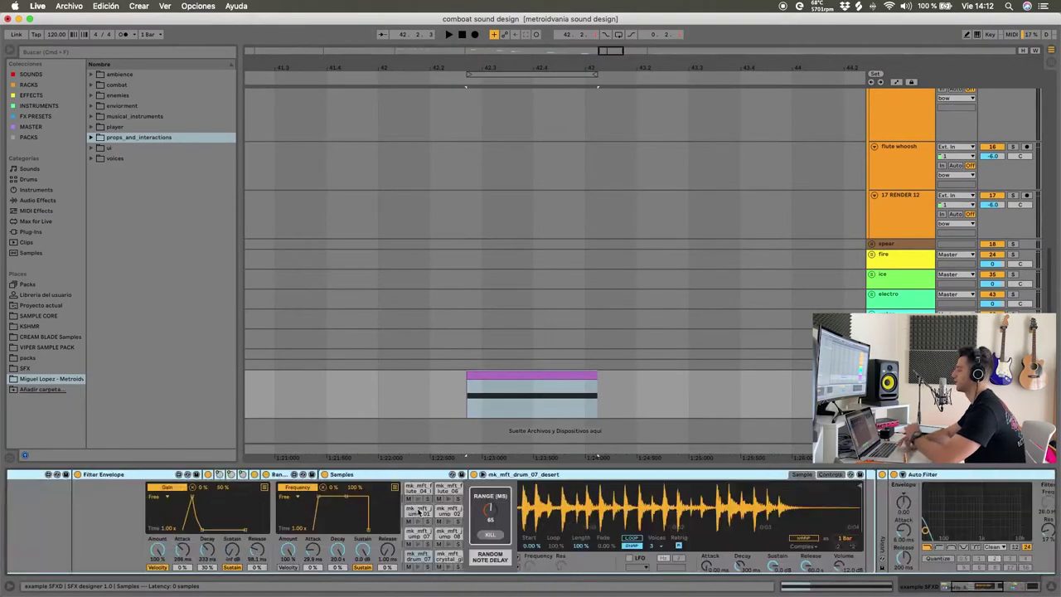
scroll(418, 511, "left", 10)
scroll(418, 511, "right", 8)
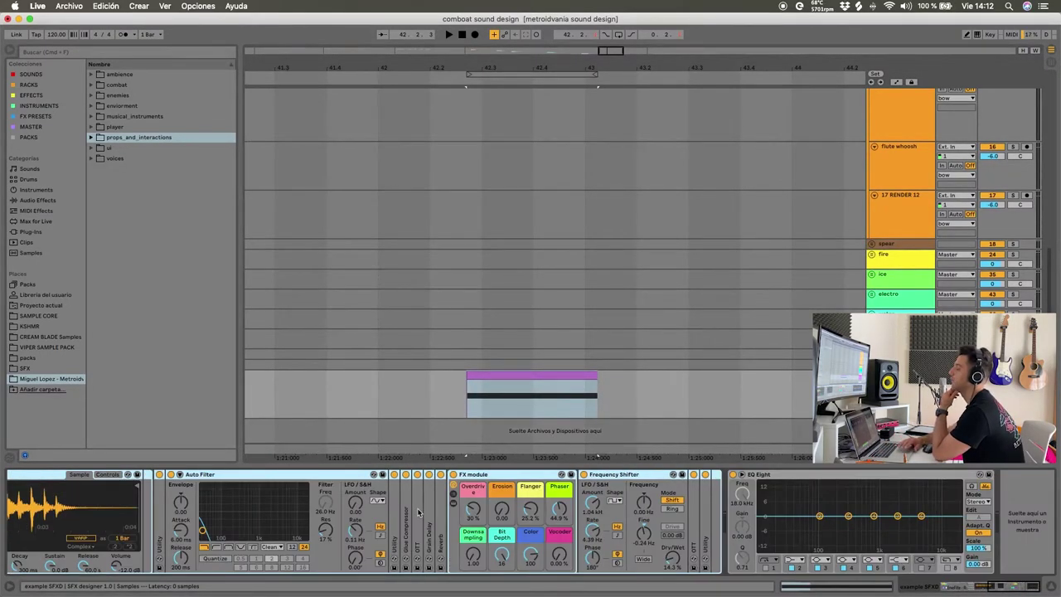
scroll(418, 511, "left", 8)
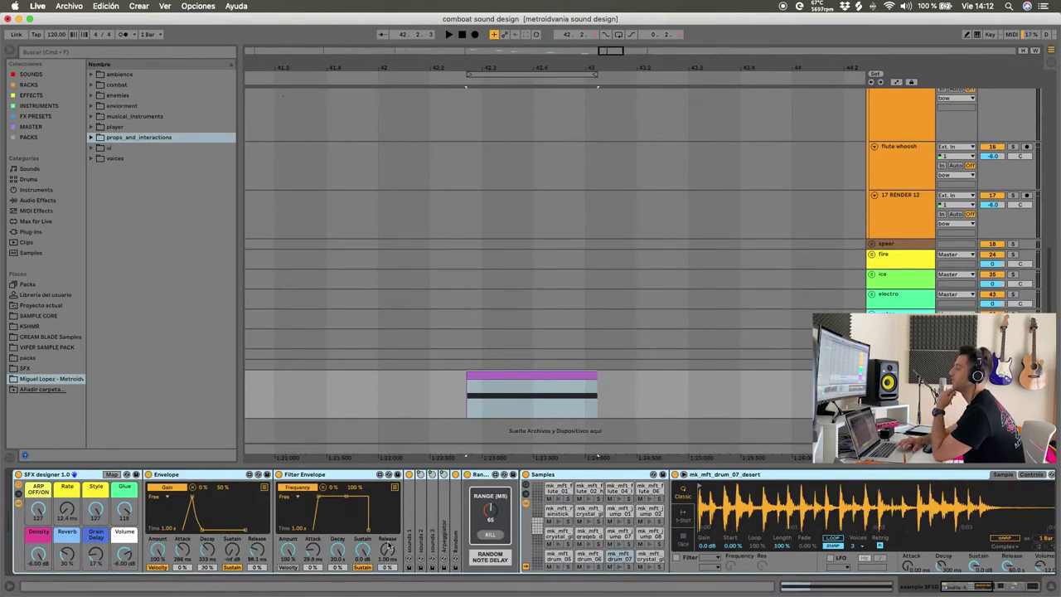
left_click(538, 520)
left_click(539, 533)
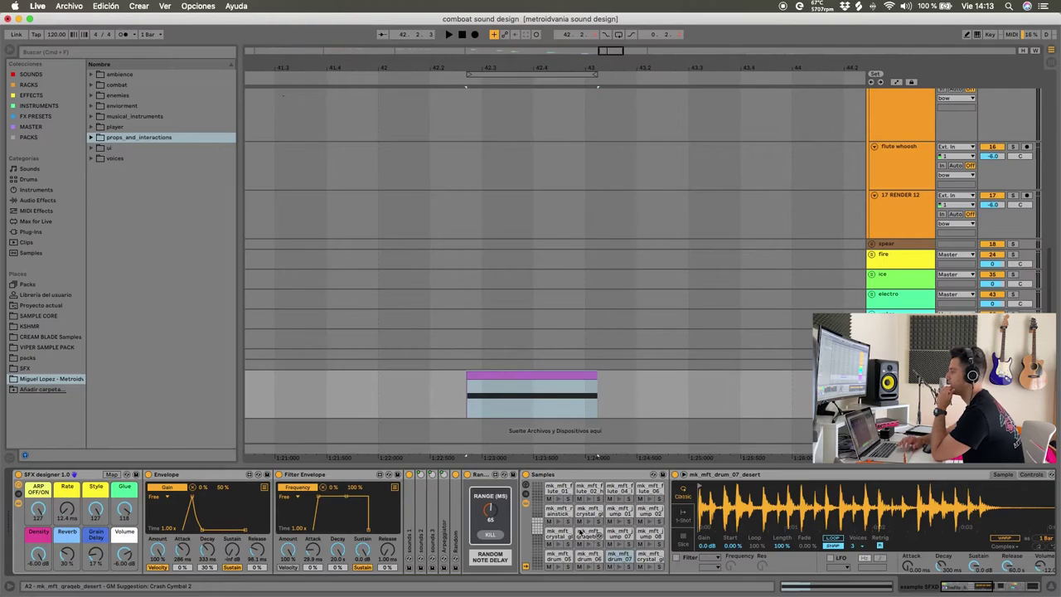
Reselect the purple clip and examine the Random Note Delay, the sample player and the effect devices following them
left_click(511, 379)
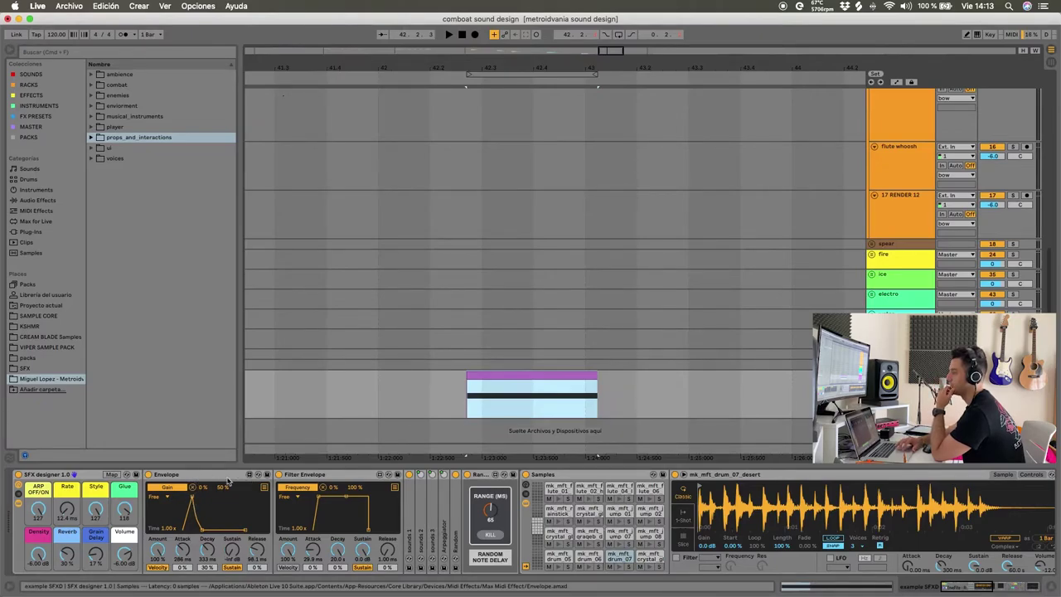
left_click(485, 511)
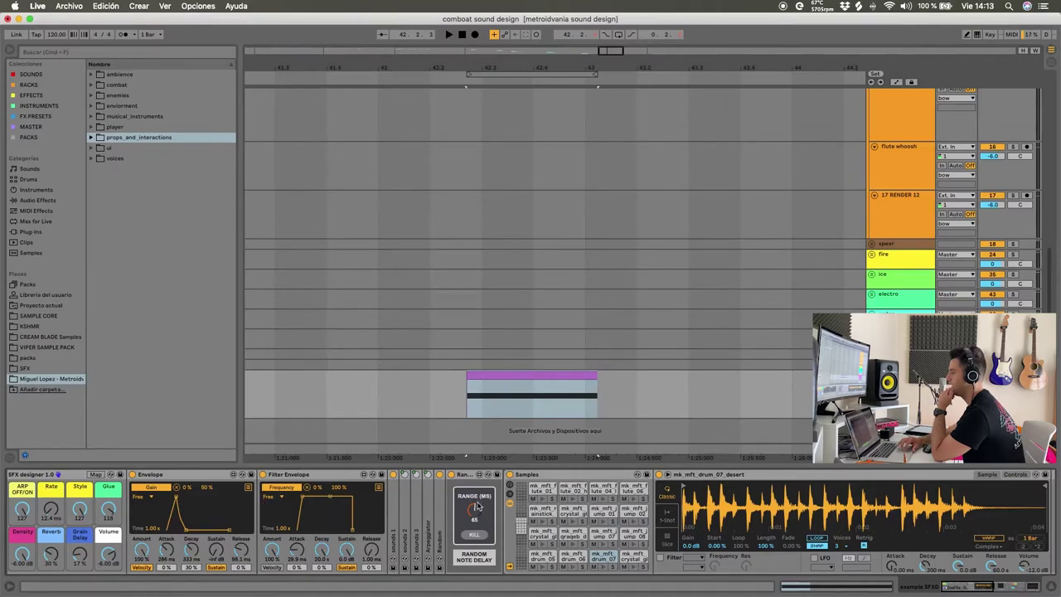
scroll(477, 505, "right", 10)
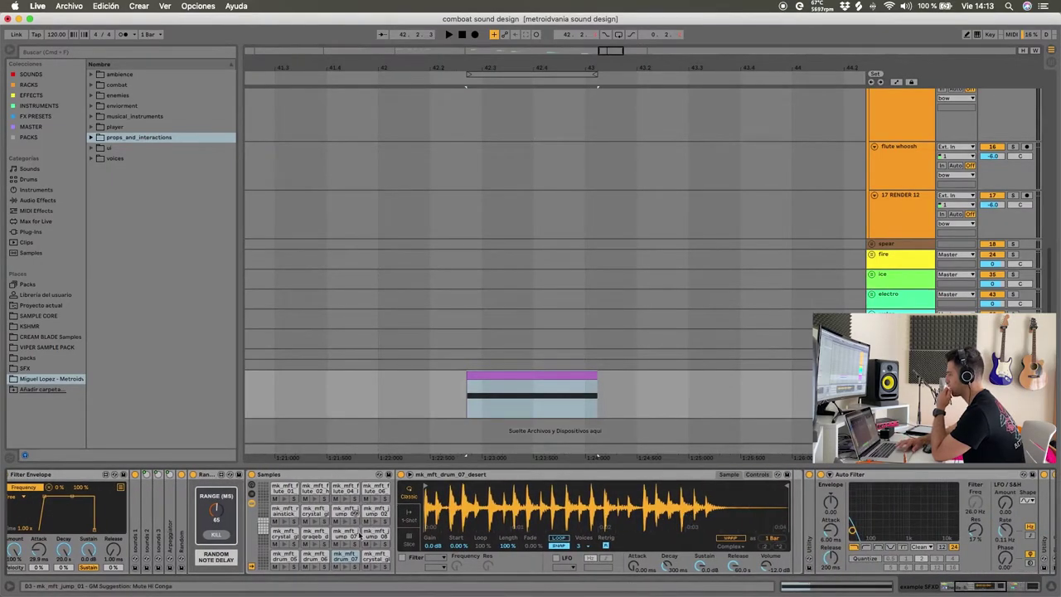
scroll(358, 534, "right", 7)
scroll(976, 552, "right", 3)
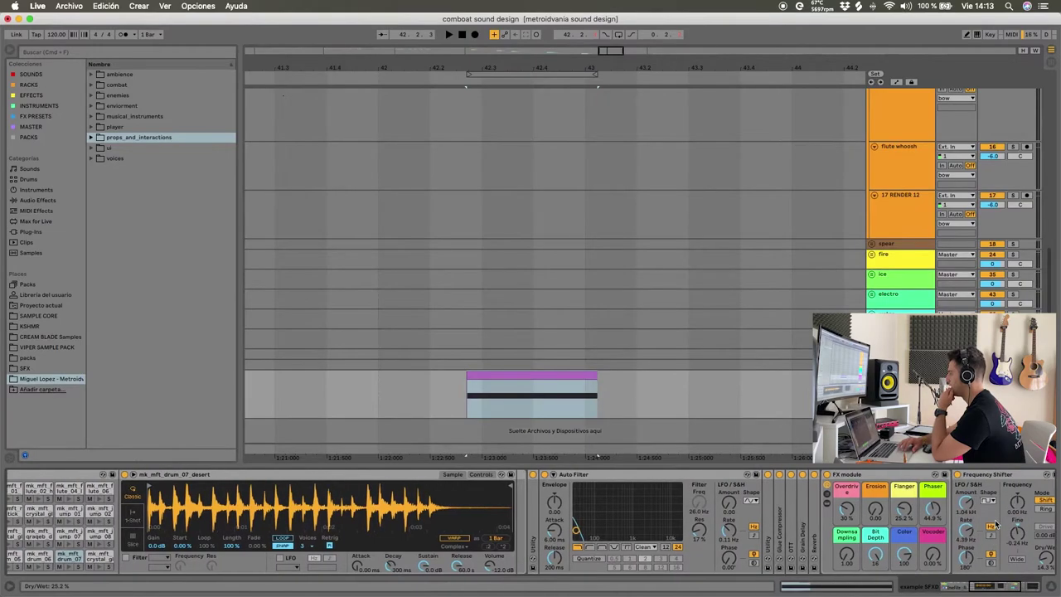
scroll(802, 530, "right", 6)
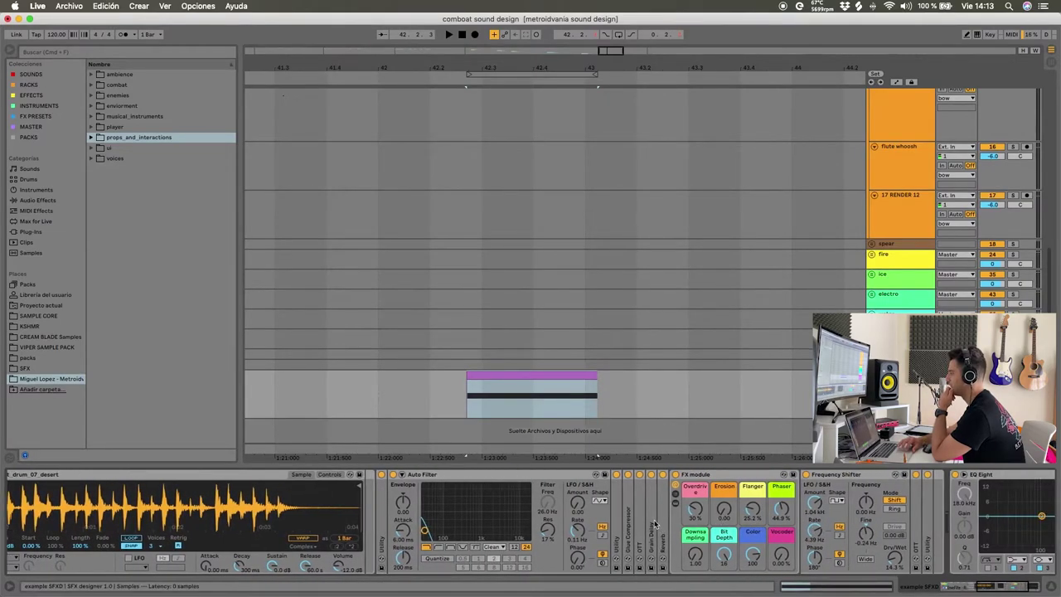
scroll(638, 531, "left", 15)
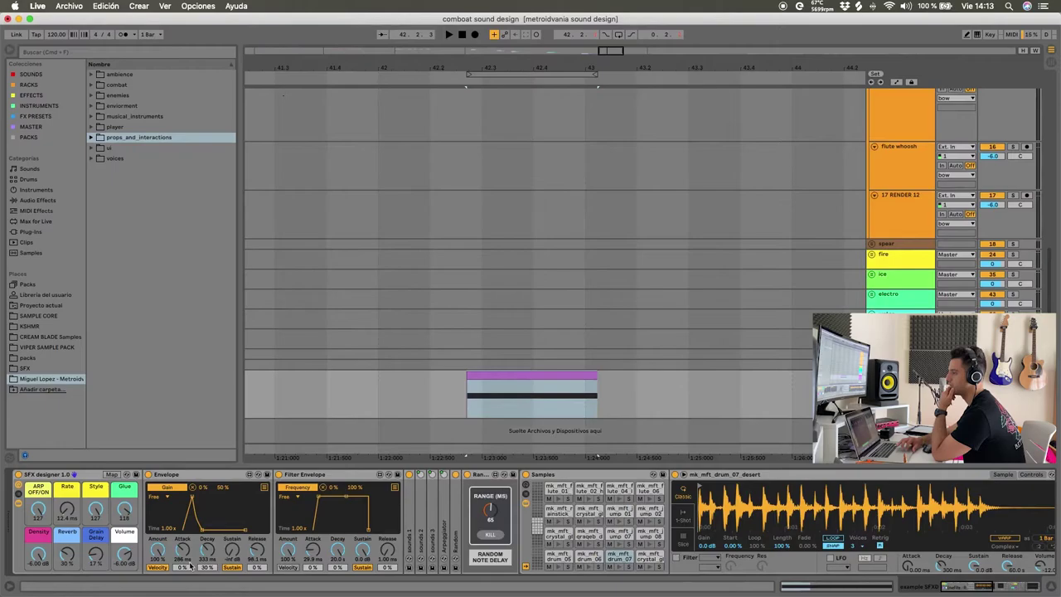
Select the FX module rack to point out its effects, and return to the start of the device chain
scroll(295, 519, "right", 20)
left_click(492, 475)
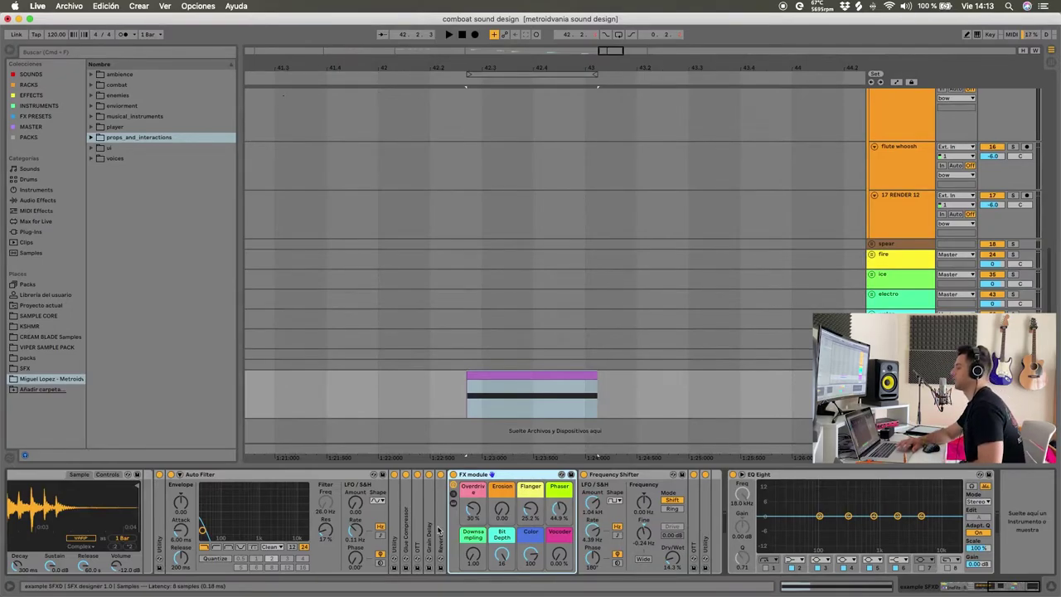
scroll(434, 528, "left", 5)
scroll(438, 531, "left", 15)
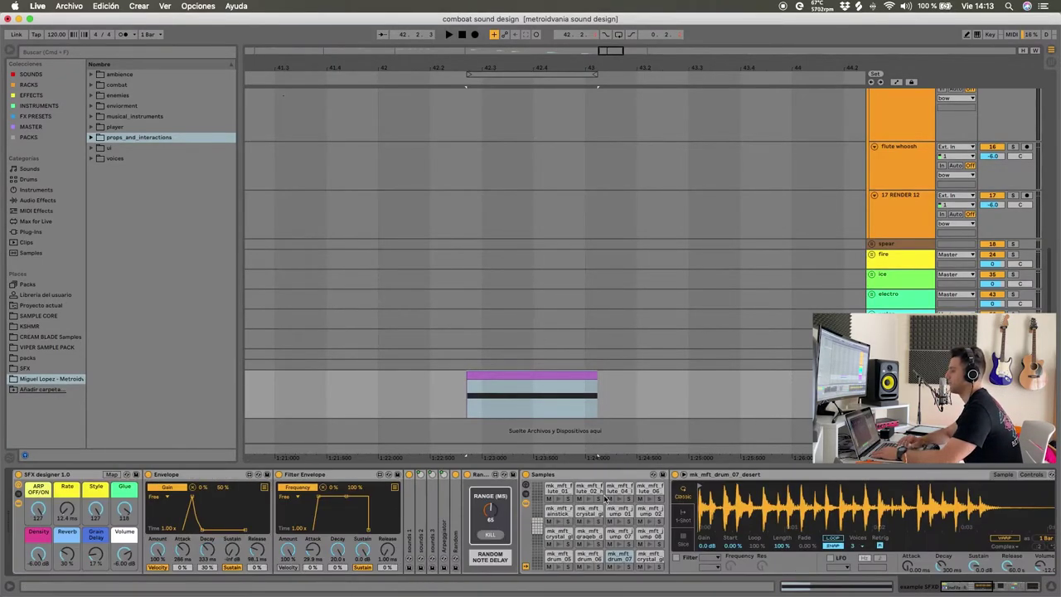
Inspect the drum_05, drum_06, jump_01, crystal_glass_glow_04_short and flute_06_mid samples in the Samples rack
left_click(488, 374)
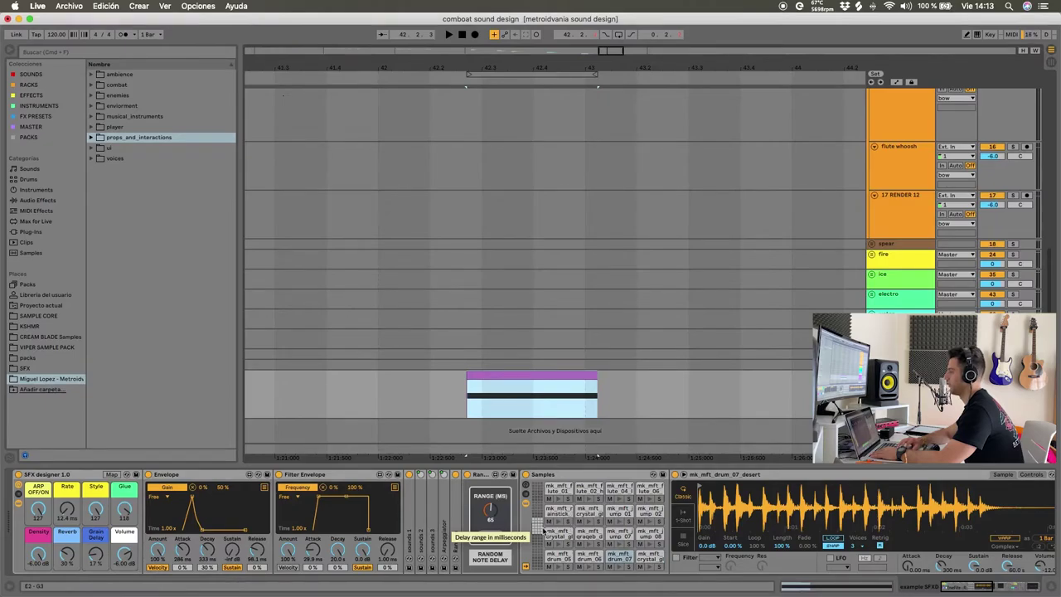
left_click(557, 557)
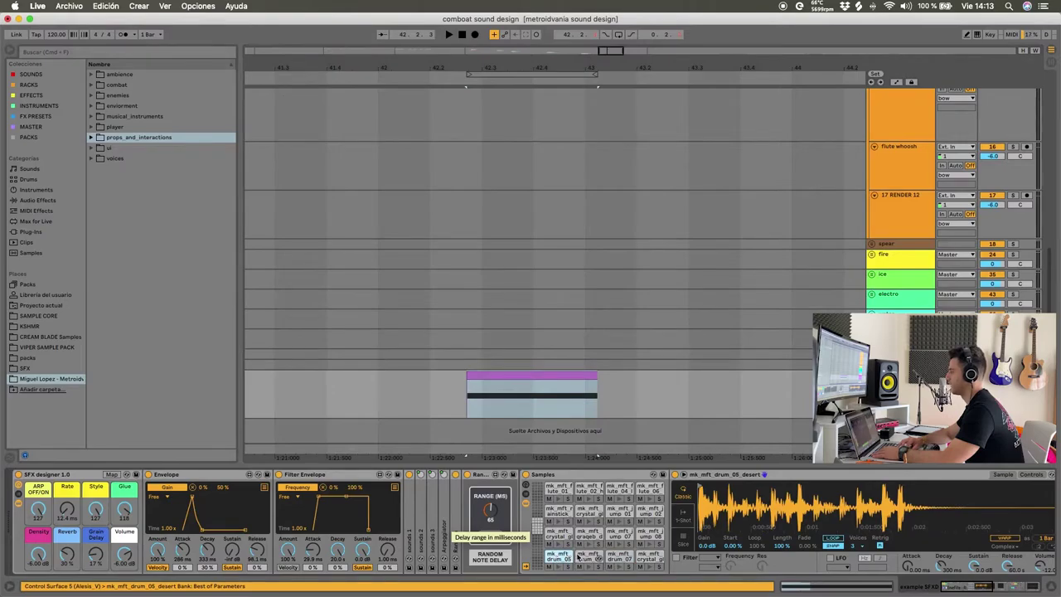
left_click(588, 557)
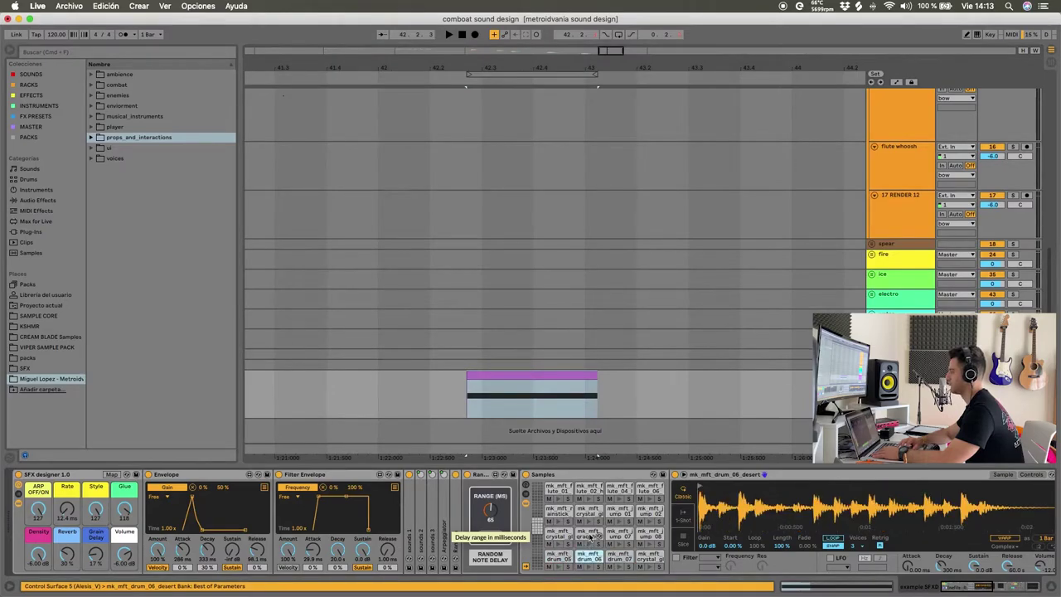
left_click(621, 512)
left_click(590, 513)
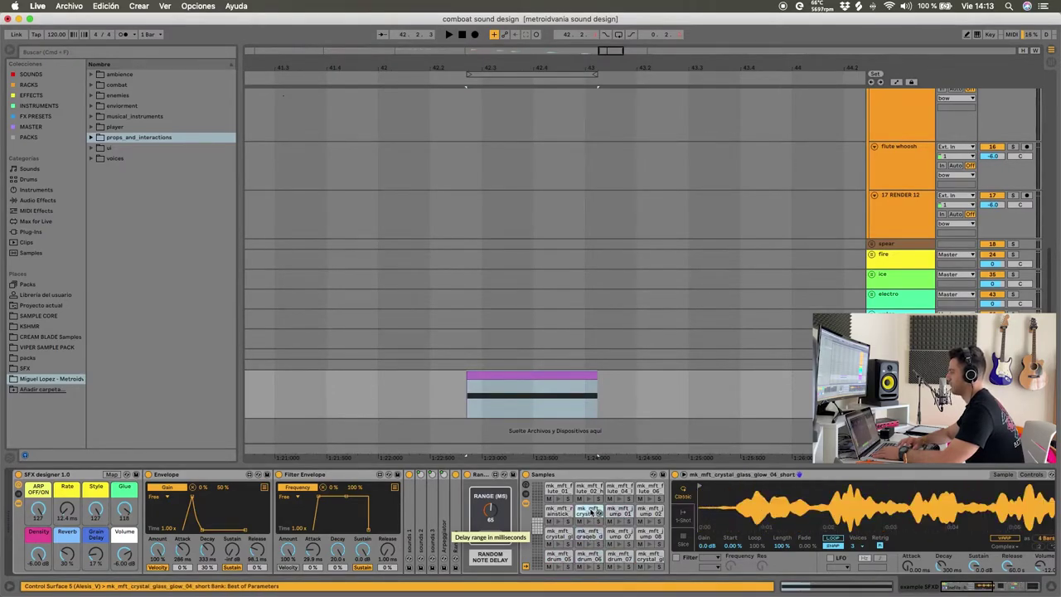
left_click(651, 489)
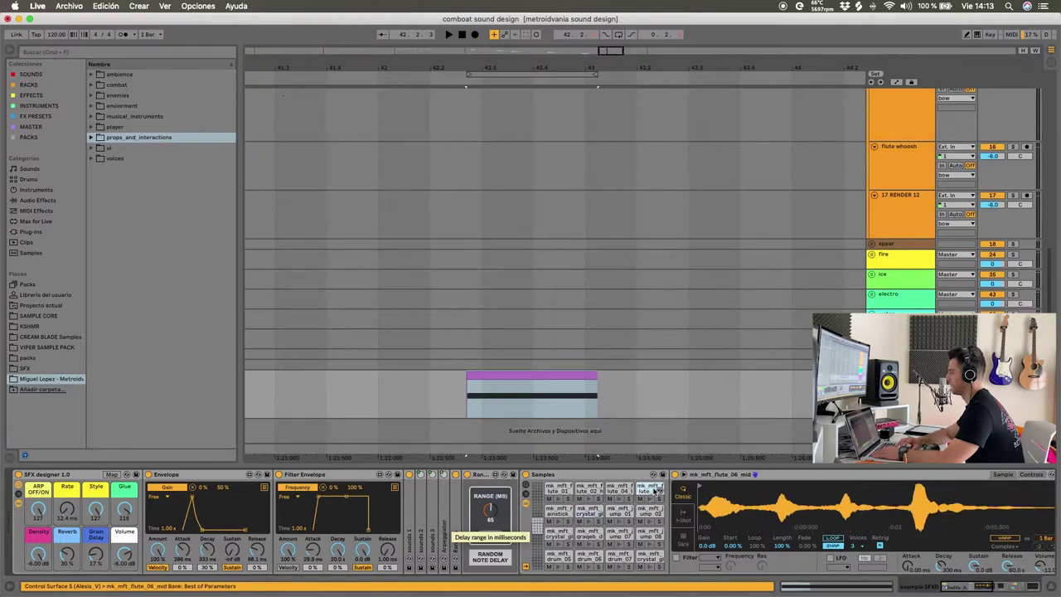
Inspect the move_02_gravel and move_03_wood samples in the other pad bank, and return to the previous bank
left_click(537, 517)
left_click(590, 556)
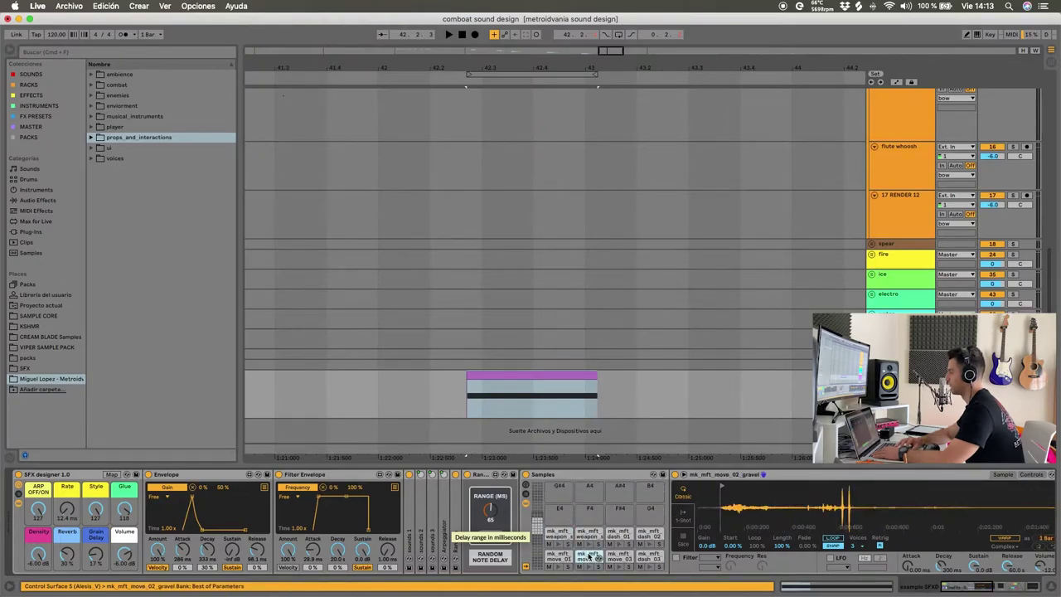
left_click(613, 556)
left_click(537, 531)
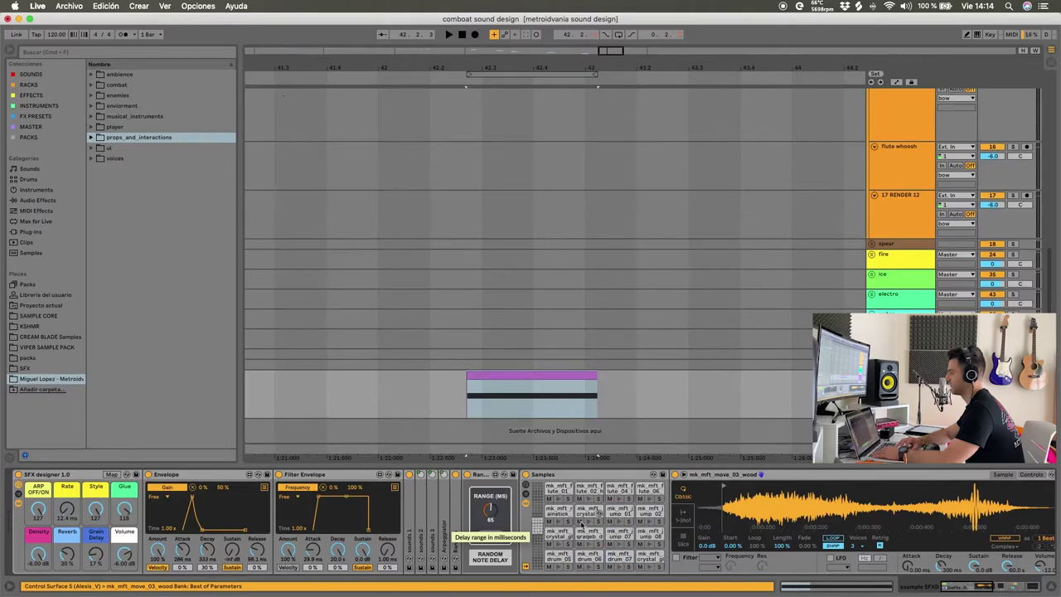
Select and play the purple clip at bar 42, and check which Samples pads it triggers
left_click(486, 395)
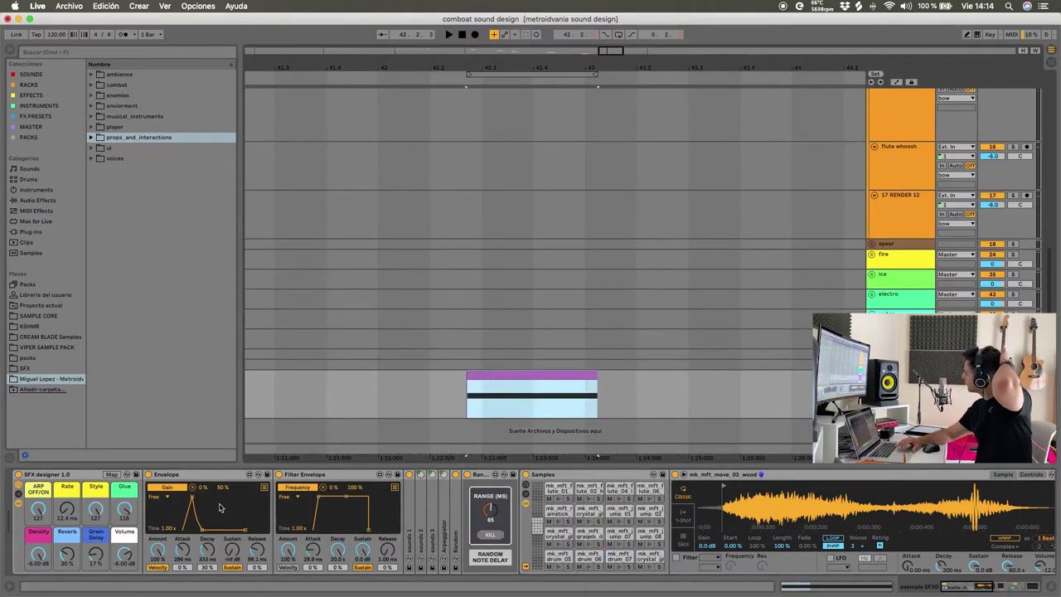
key("space")
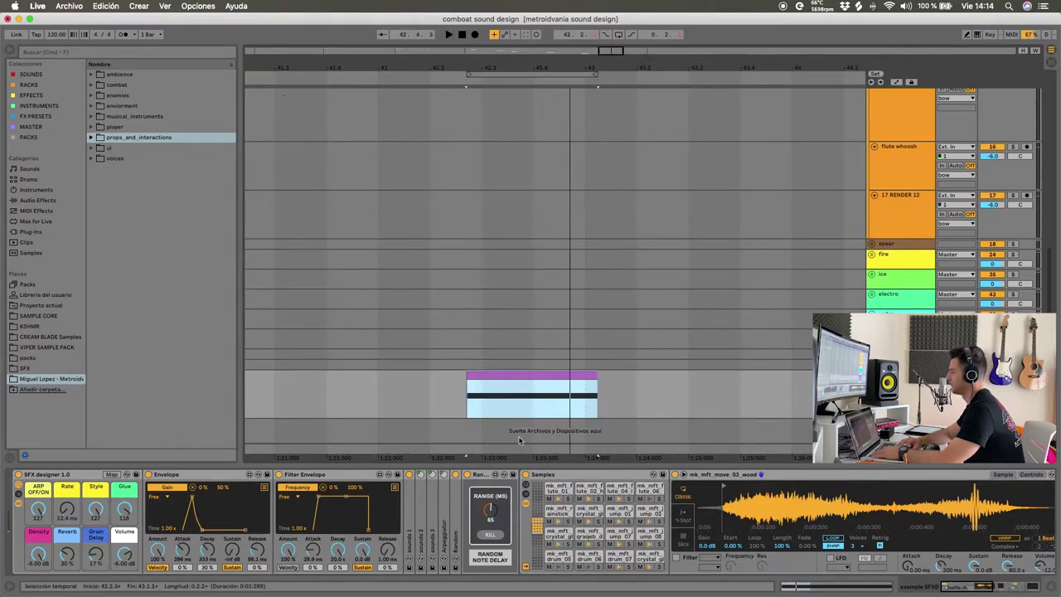
left_click(540, 523)
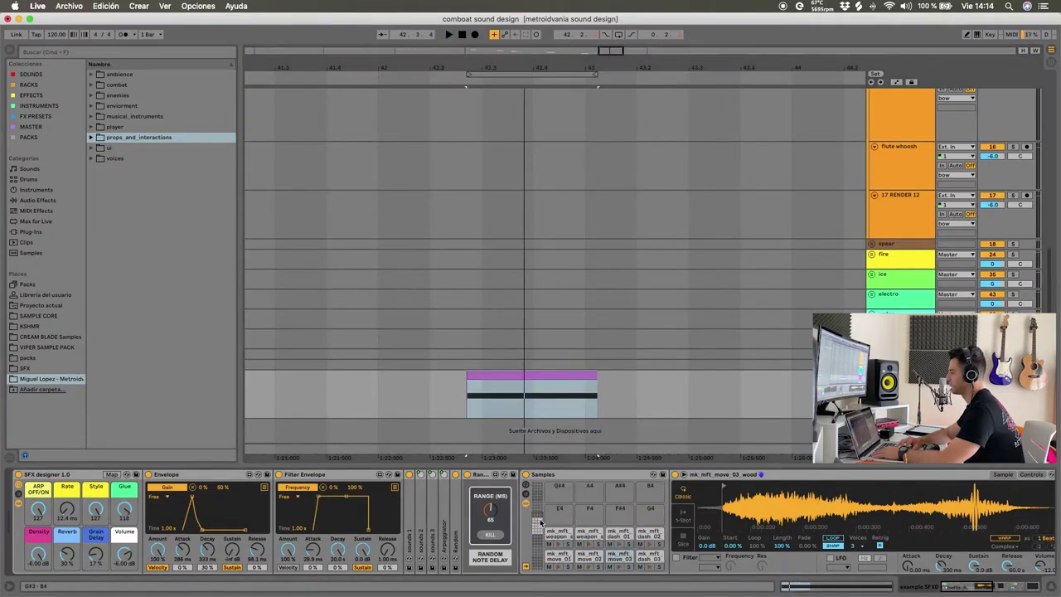
Play the clip with the ARP ON/OFF macro lowered, and unfold the Arpeggiator to examine its settings before folding it
left_click_drag(38, 509, 42, 526)
key("space")
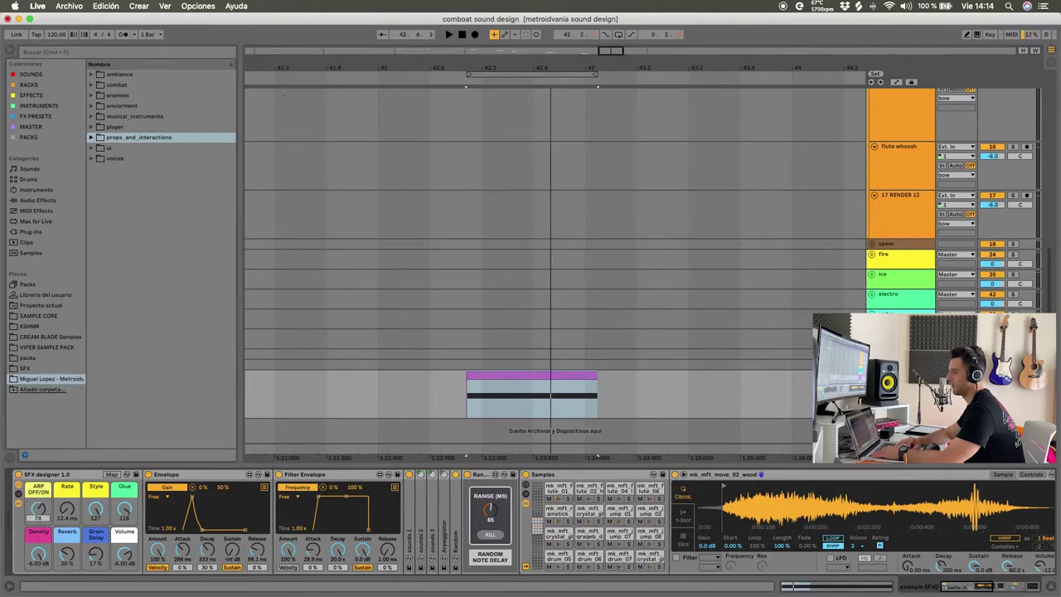
double_click(448, 518)
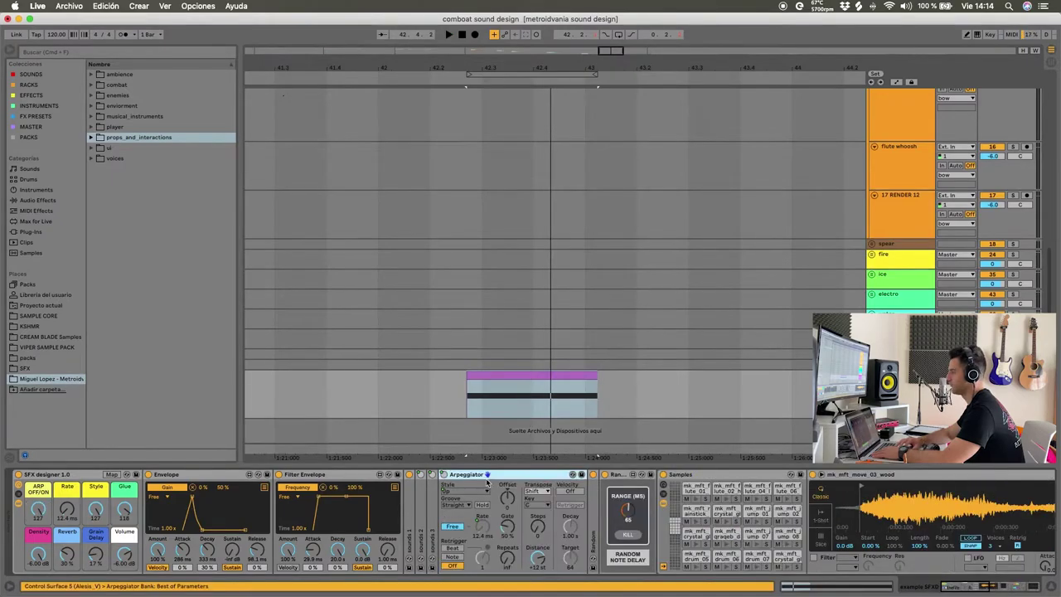
double_click(487, 475)
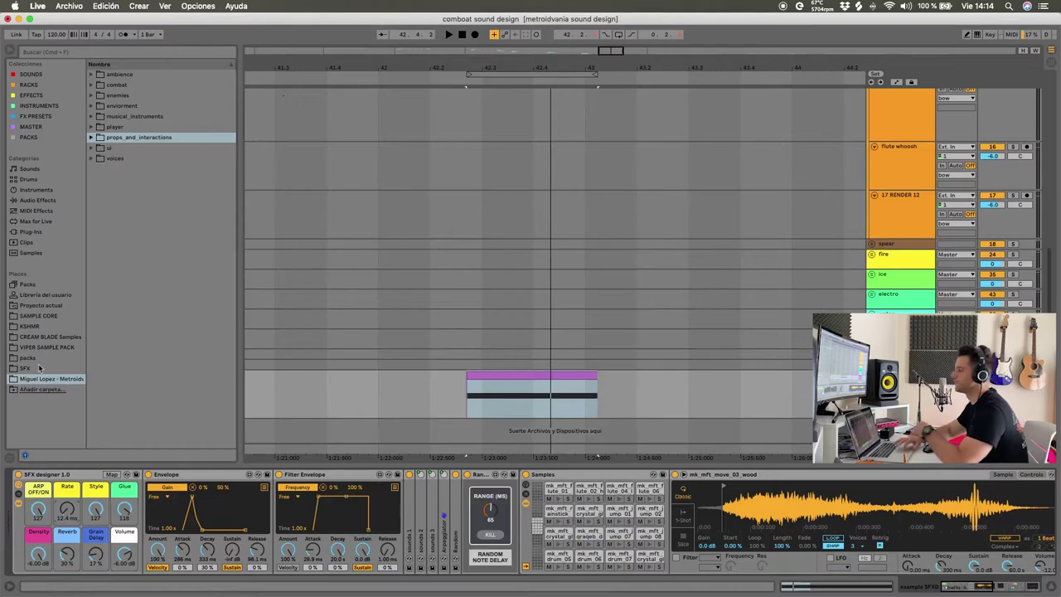
Replay the clip repeatedly while setting the Rate macro to 10.0 ms, turning ARP off and raising the random delay range to 73 ms
key("space")
key("space")
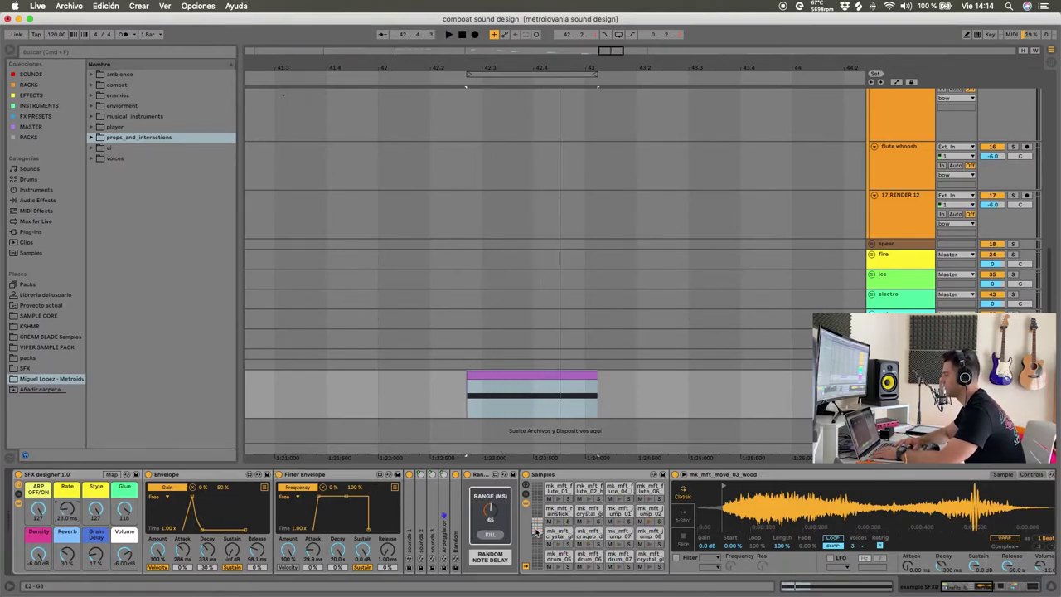
key("space")
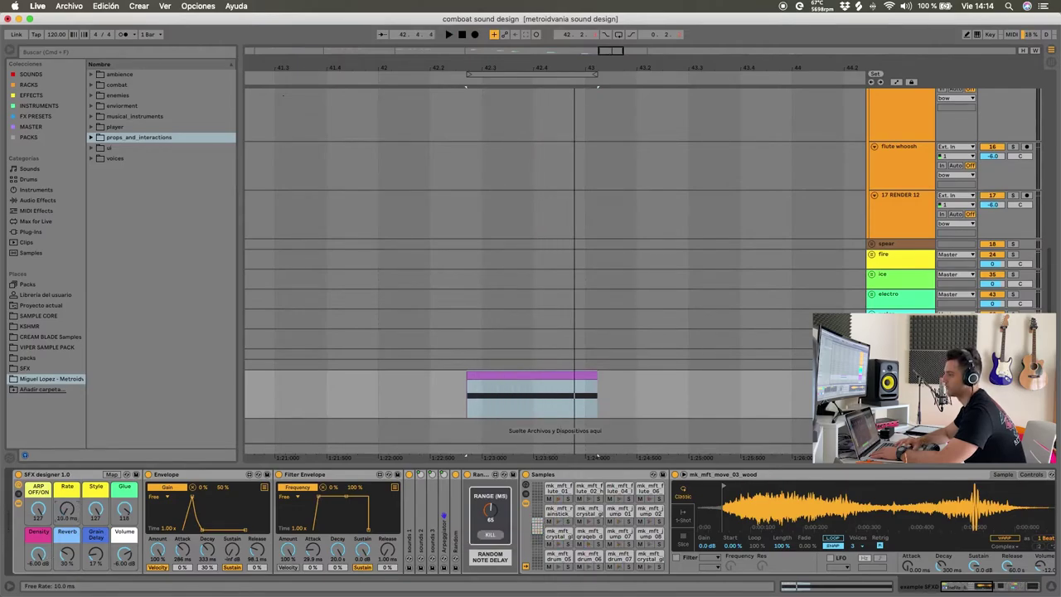
key("space")
key("space")
key("space")
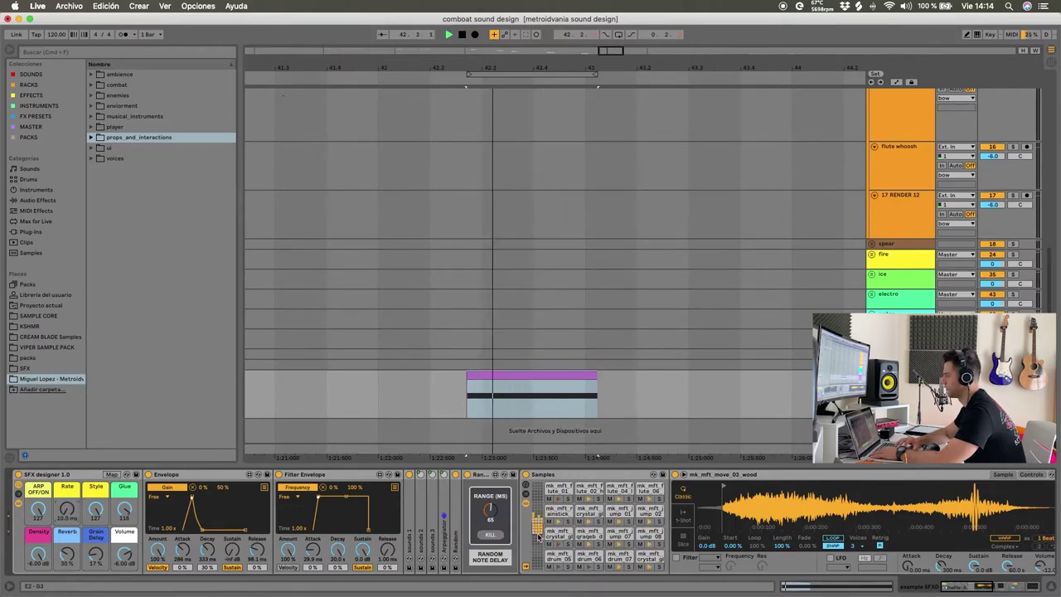
key("space")
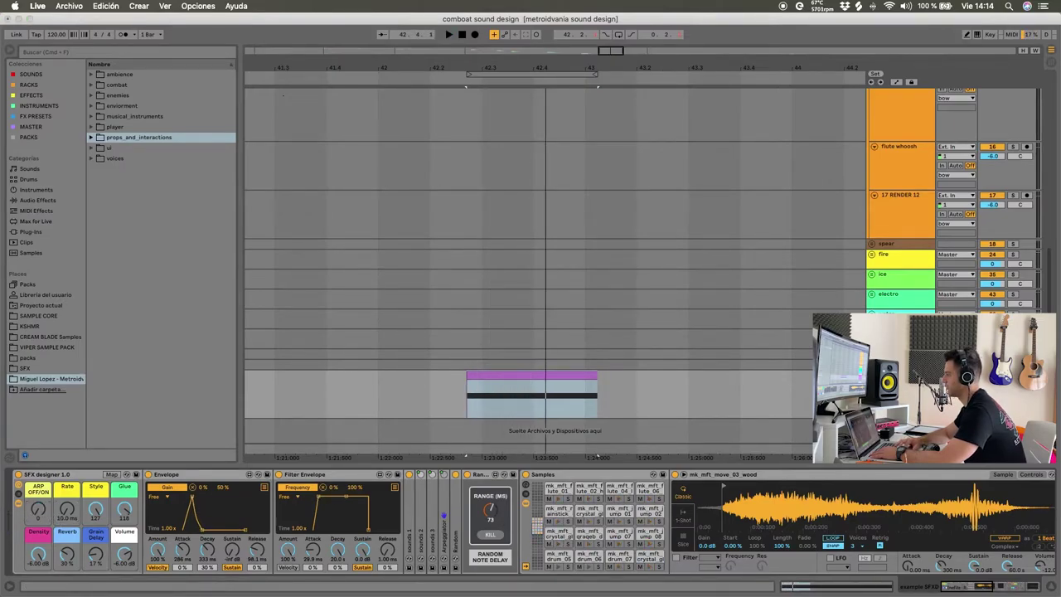
Replay the clip repeatedly with the random note delay range lowered to 0 ms
left_click_drag(490, 514, 490, 498)
key("space")
key("space")
key("space")
key("space")
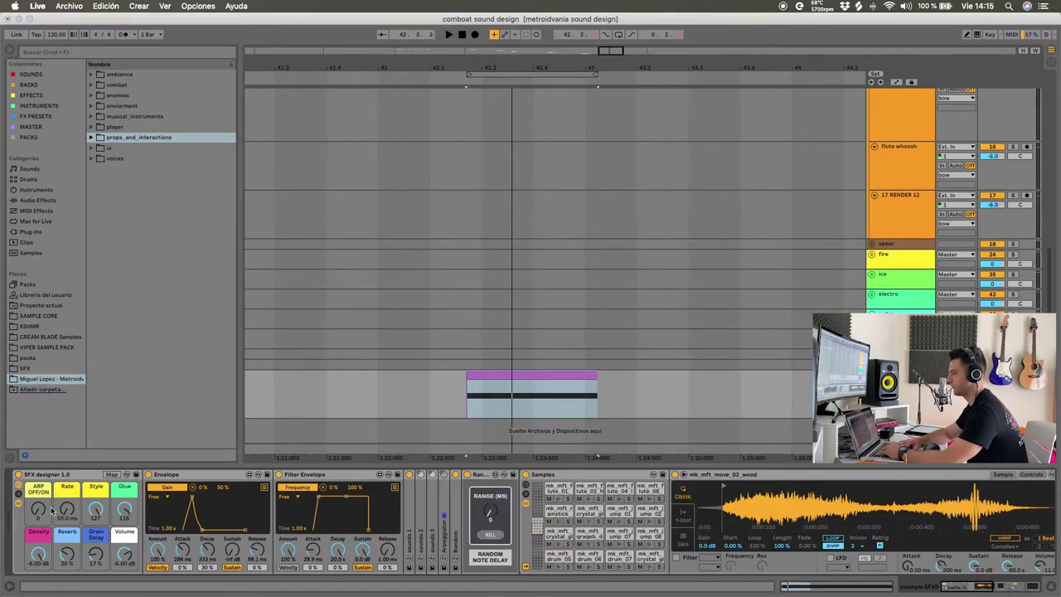
Replay the clip while raising the ARP ON/OFF macro, setting Grain Delay to 21% and the random note delay range to 118 ms
key("space")
key("space")
key("space")
key("space")
left_click_drag(489, 512, 490, 439)
key("space")
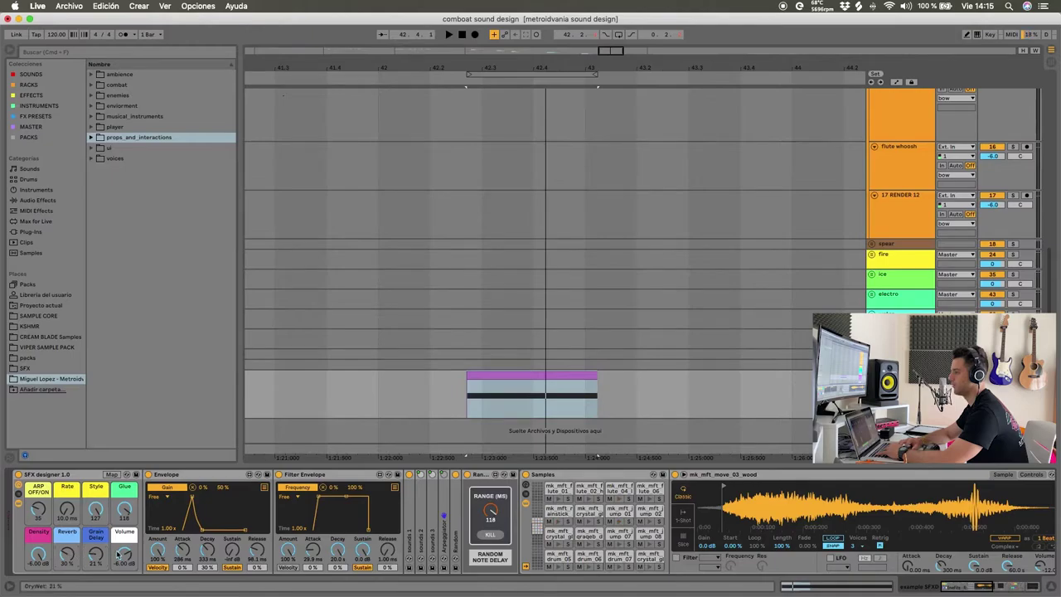
In the FX module, set Flanger to 100% and raise the Vocoder amount, replaying the clip between changes
scroll(481, 537, "right", 10)
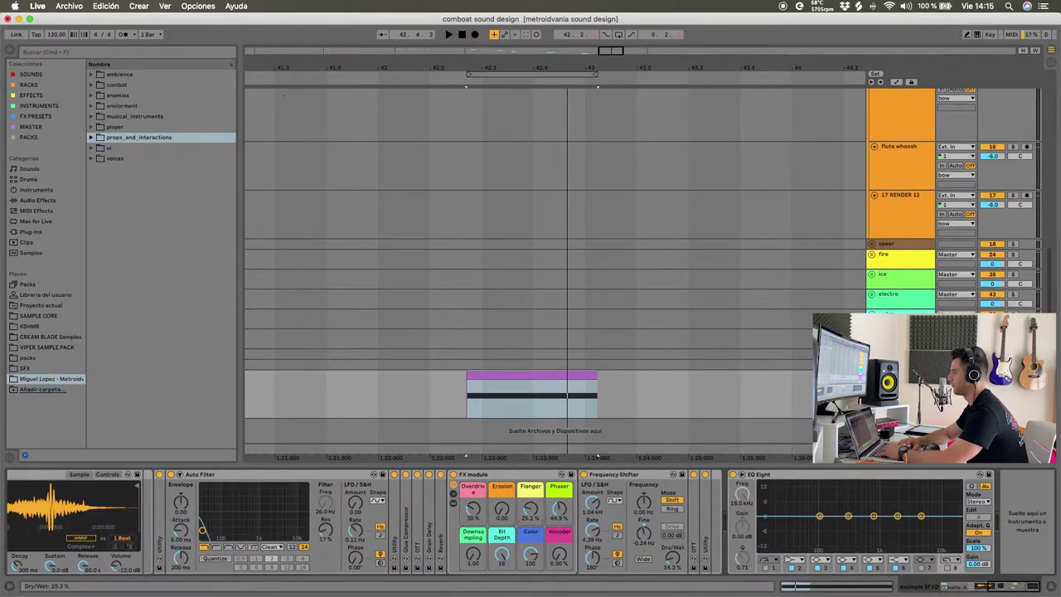
left_click_drag(530, 508, 530, 489)
key("space")
key("space")
left_click_drag(559, 554, 560, 515)
key("space")
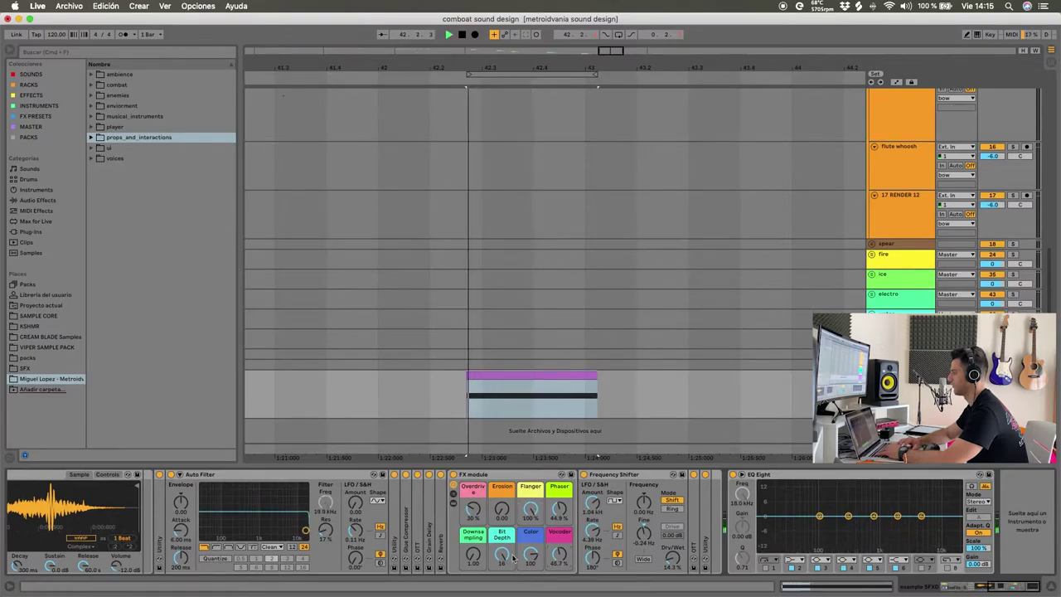
Set Downsampling to 4.74, Color to 92 and Vocoder to 19.7%, adjust Phaser, and replay the clip
left_click_drag(474, 555, 475, 537)
key("space")
key("space")
left_click_drag(560, 553, 559, 575)
left_click_drag(560, 508, 559, 542)
key("space")
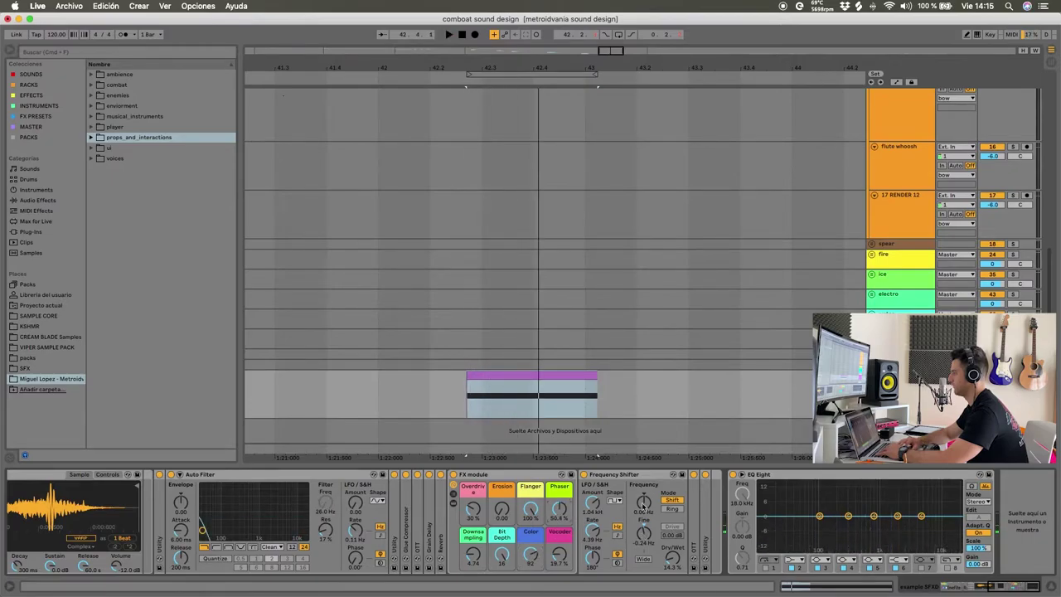
Set the Frequency Shifter's dry/wet to 34.9% and LFO amount to 2.70 kHz while playing, and select the purple clip
left_click_drag(677, 560, 677, 546)
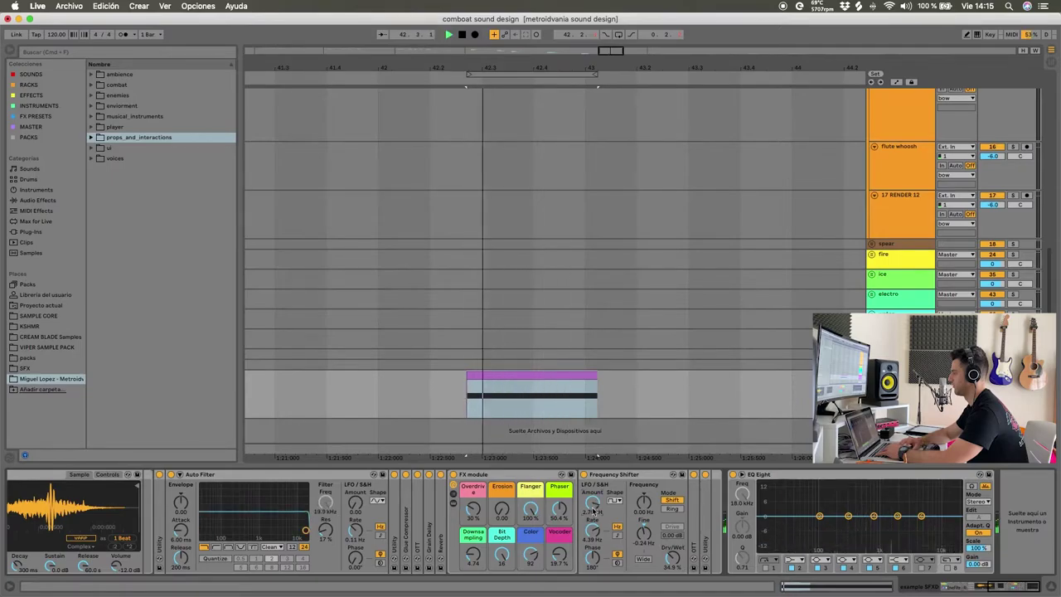
key("space")
scroll(459, 372, "down", 2)
left_click(485, 375)
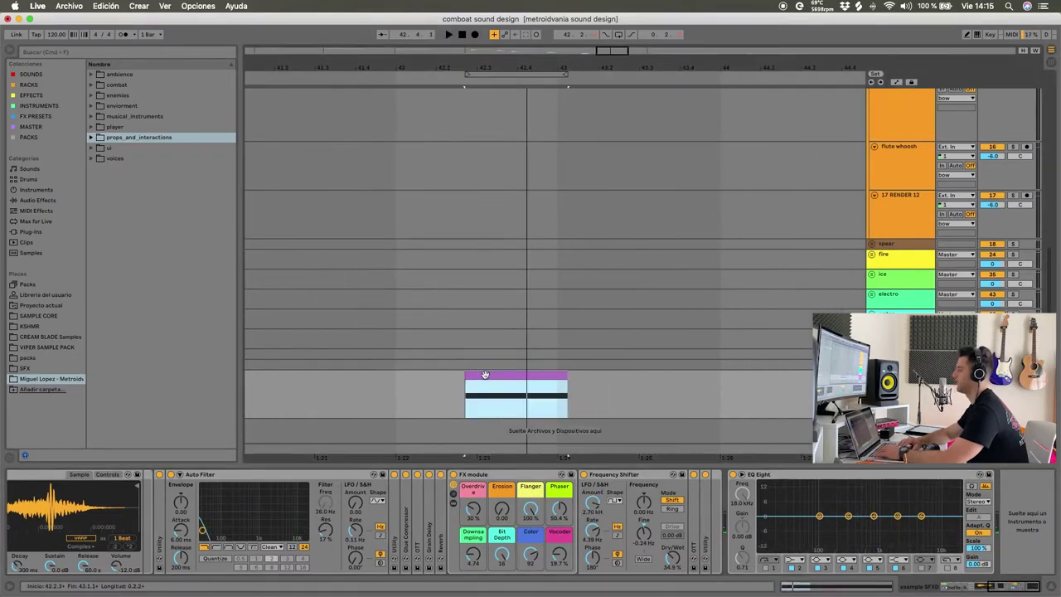
scroll(485, 374, "left", 1)
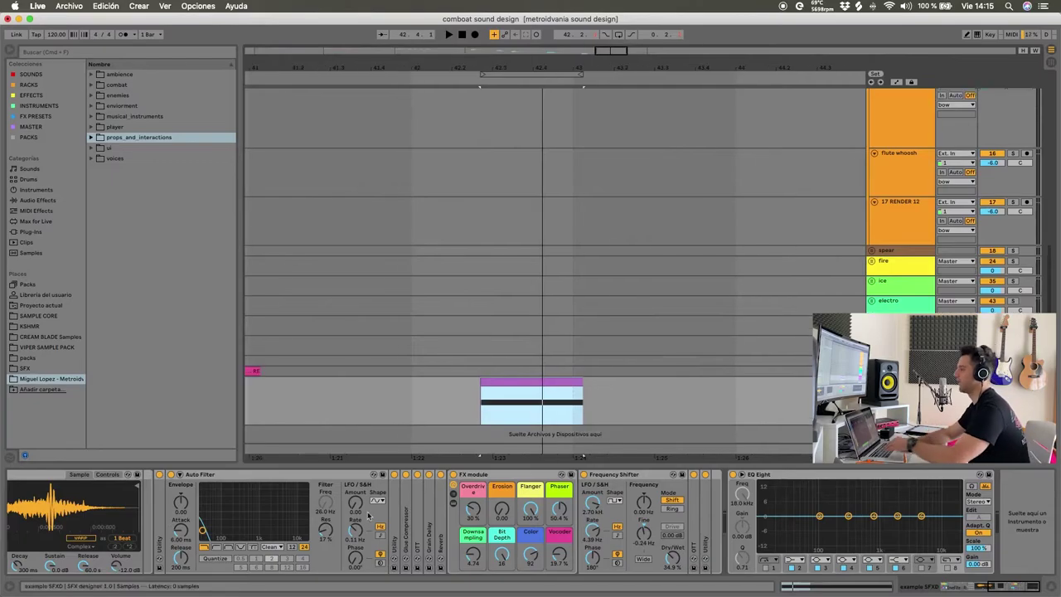
Replay the clip with the Density macro lowered to about -16 dB, and compare it with Density back at -6.00 dB
scroll(412, 520, "left", 8)
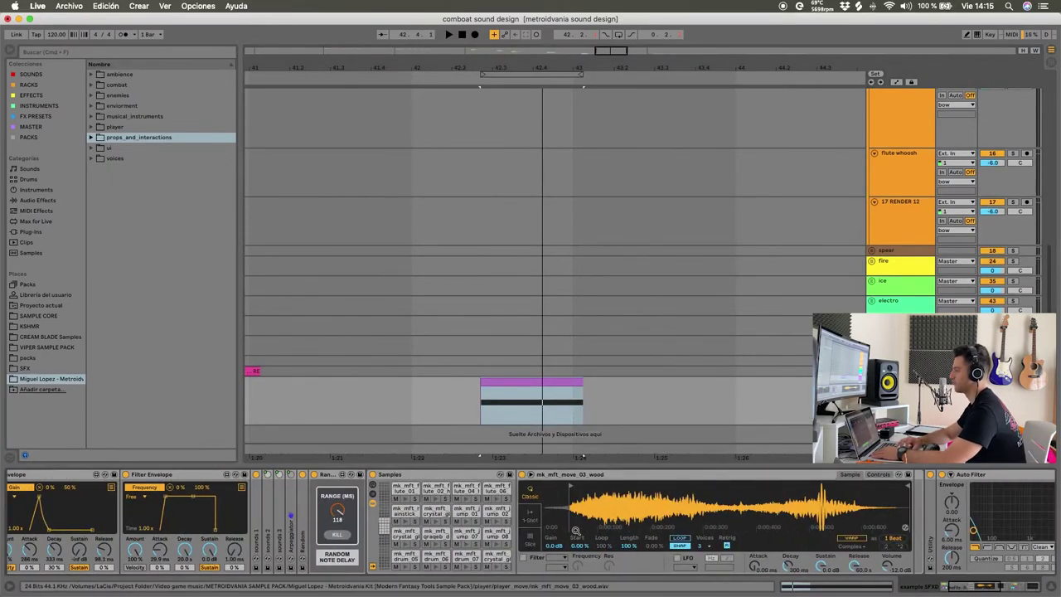
scroll(91, 562, "left", 3)
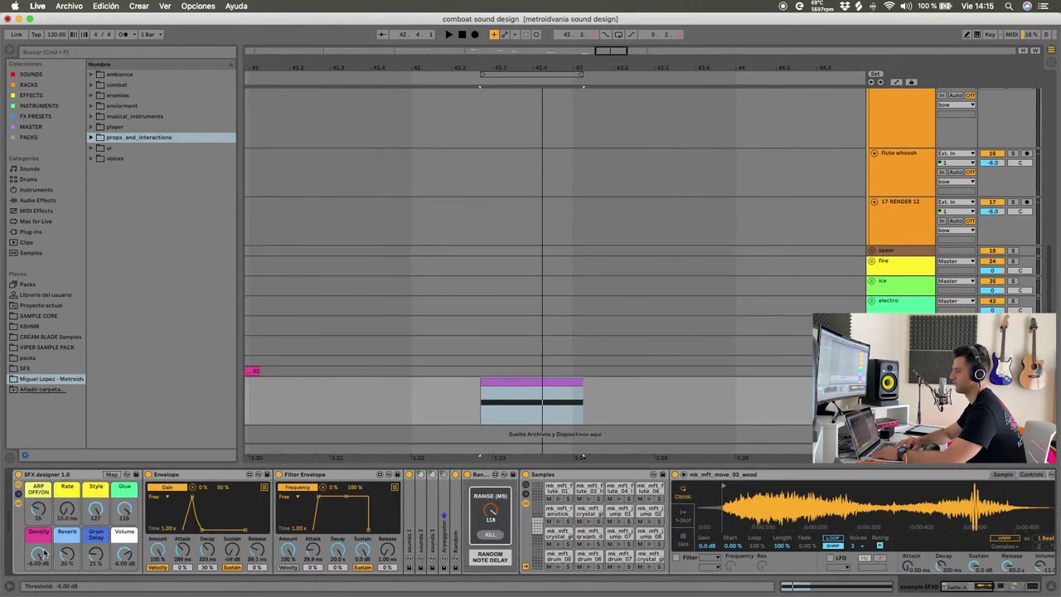
key("space")
left_click_drag(37, 551, 37, 563)
key("space")
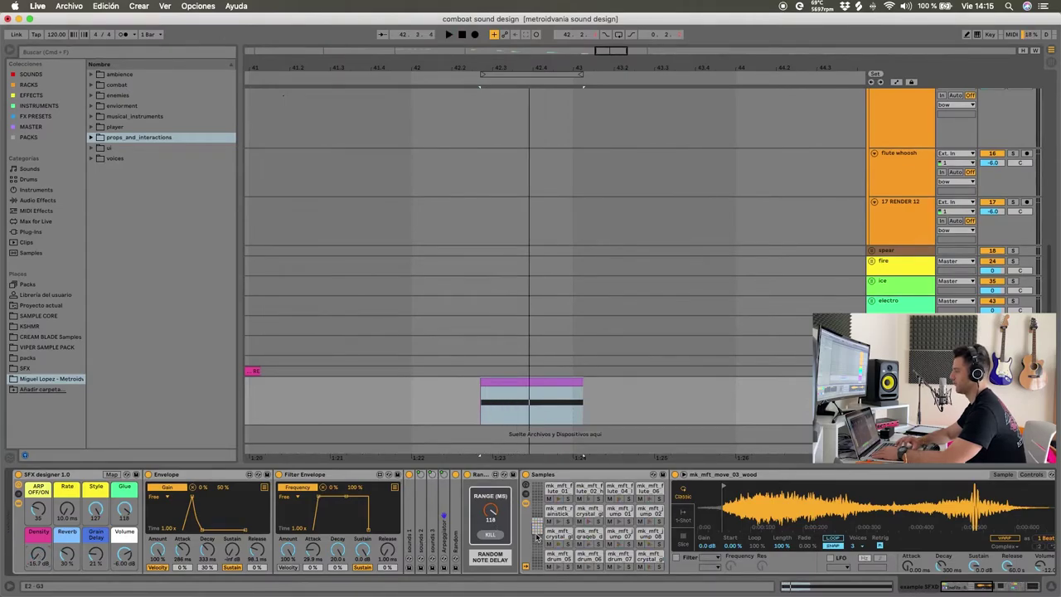
key("space")
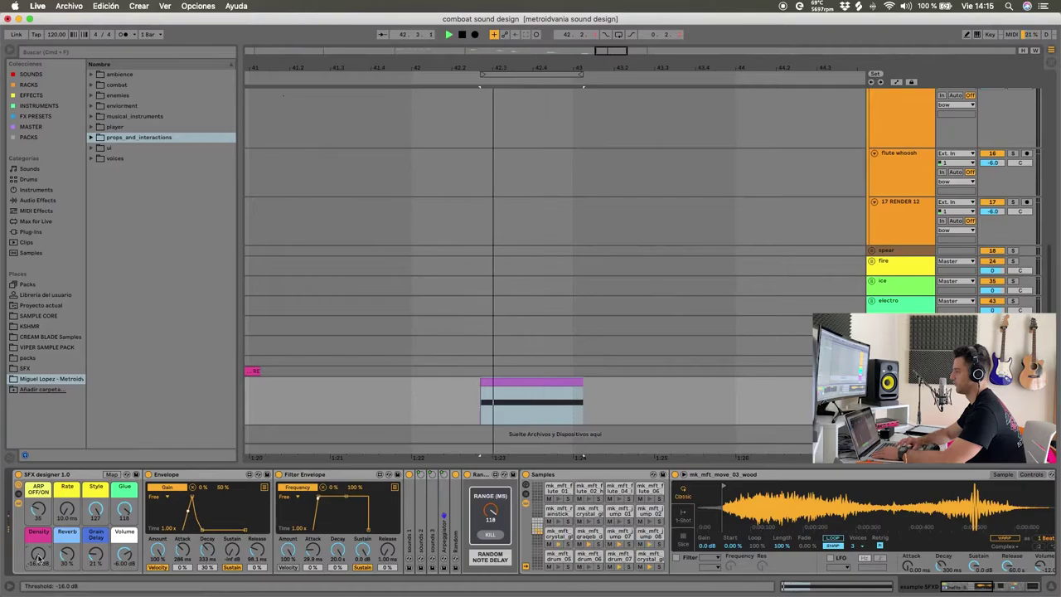
left_click_drag(37, 558, 38, 543)
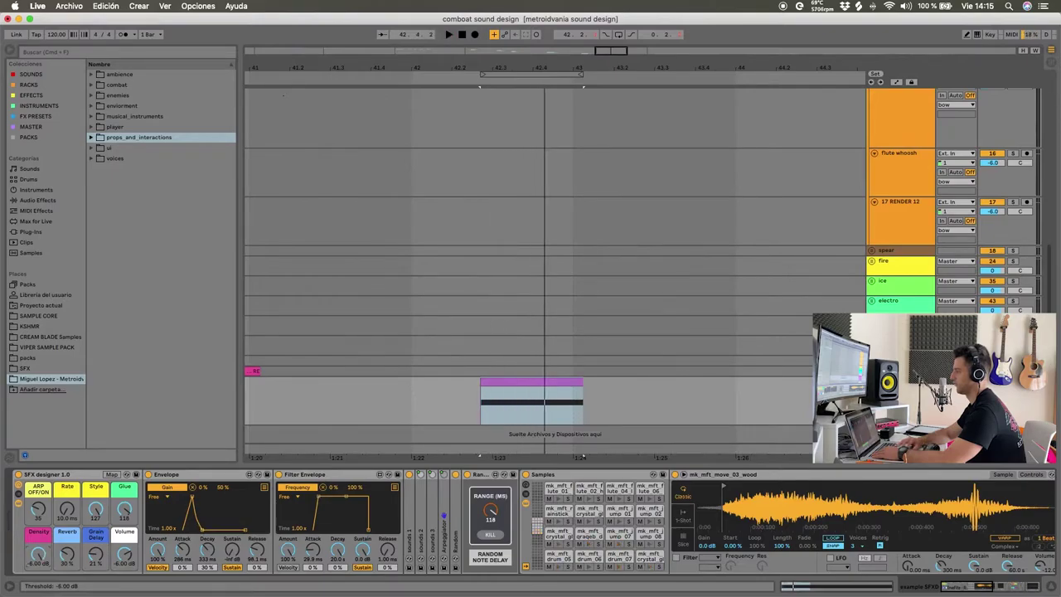
key("space")
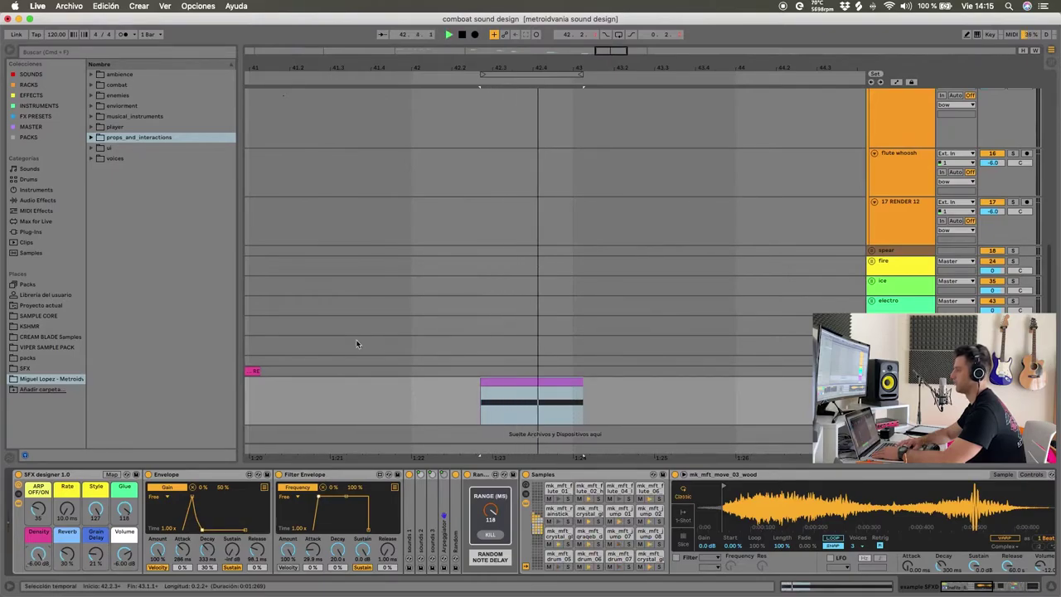
key("space")
Solo the 17 RENDER 12 track and play its RENDER 12 clip in the bow section
scroll(377, 342, "down", 3)
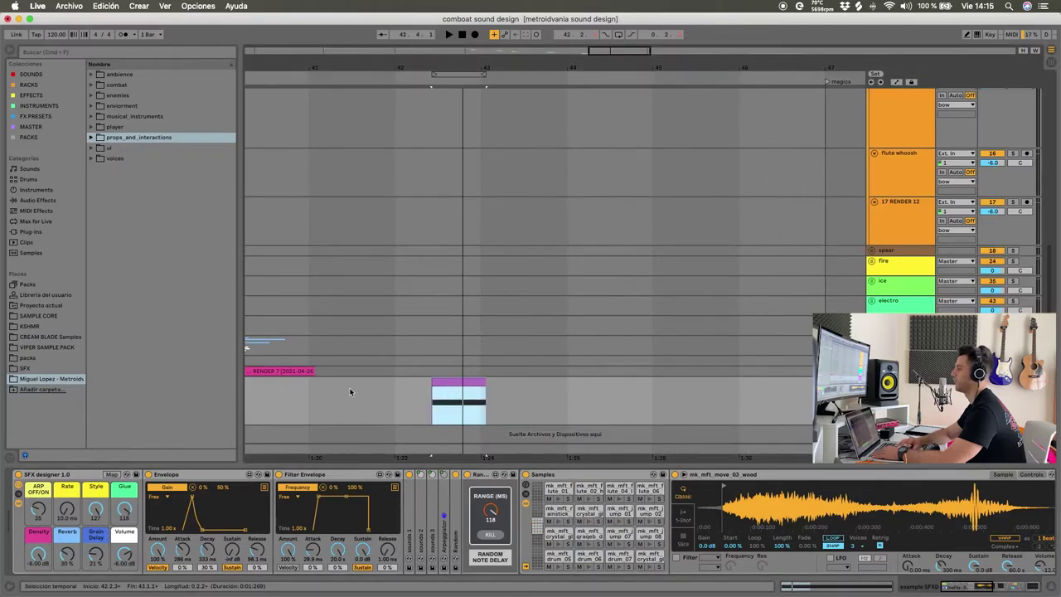
scroll(348, 387, "left", 2)
scroll(349, 387, "down", 6)
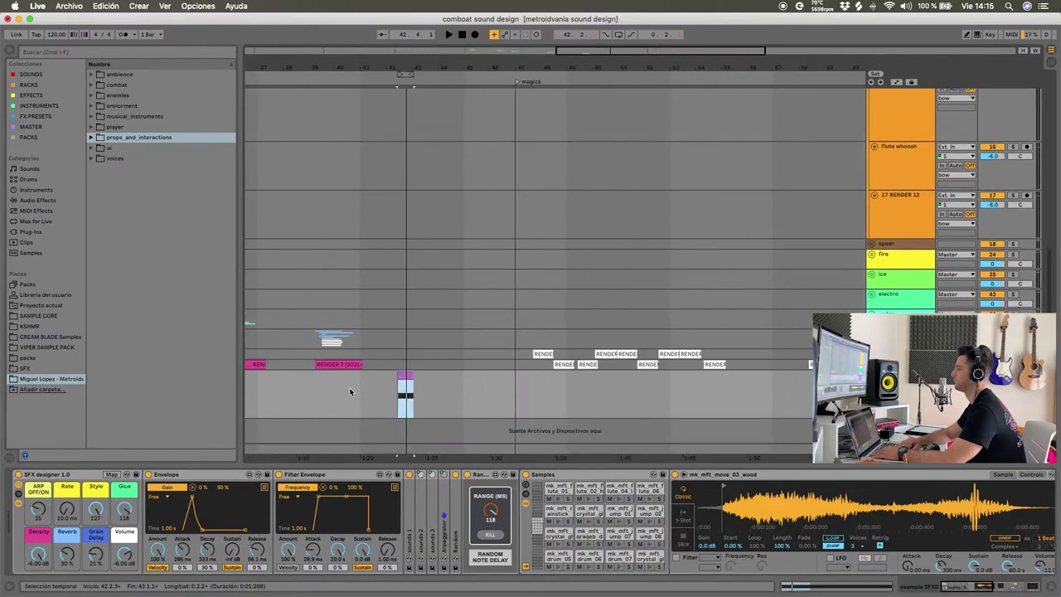
scroll(586, 269, "up", 6)
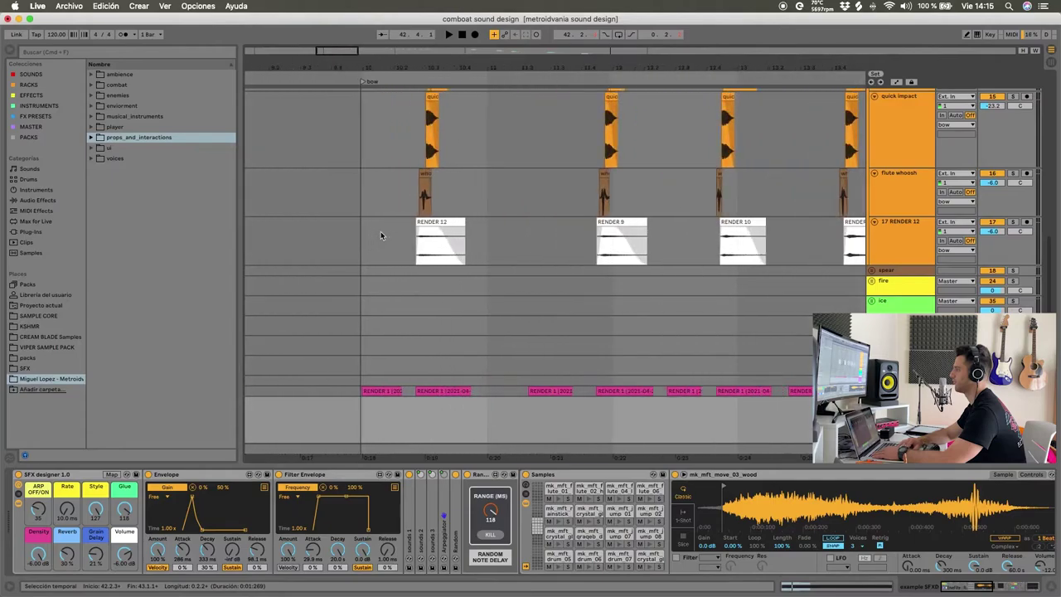
left_click(452, 223)
scroll(453, 222, "up", 3)
scroll(452, 222, "up", 1)
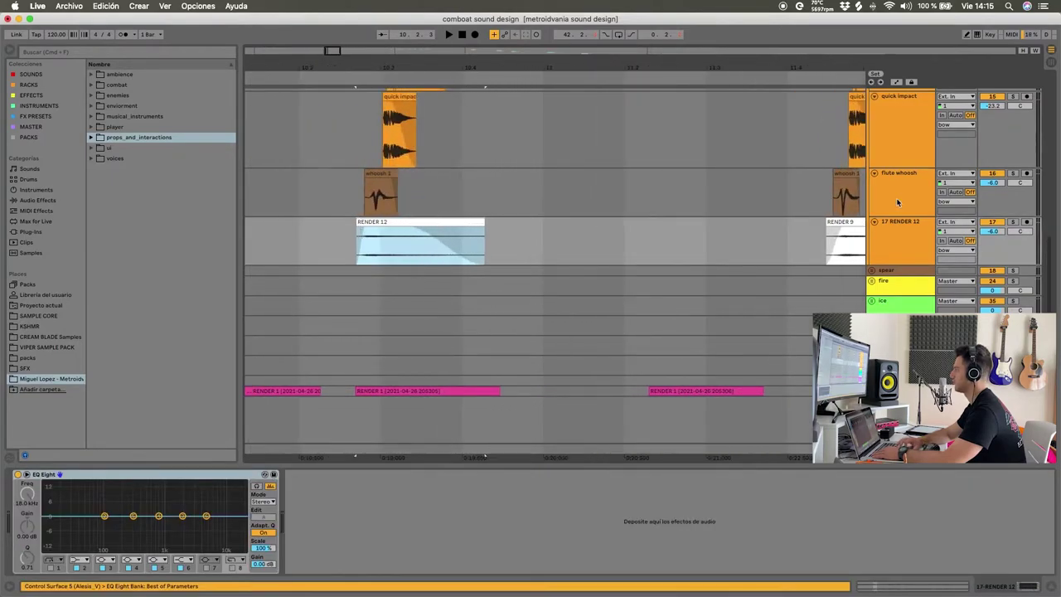
left_click(1013, 222)
key("space")
scroll(700, 227, "down", 3)
scroll(700, 227, "right", 1)
key("space")
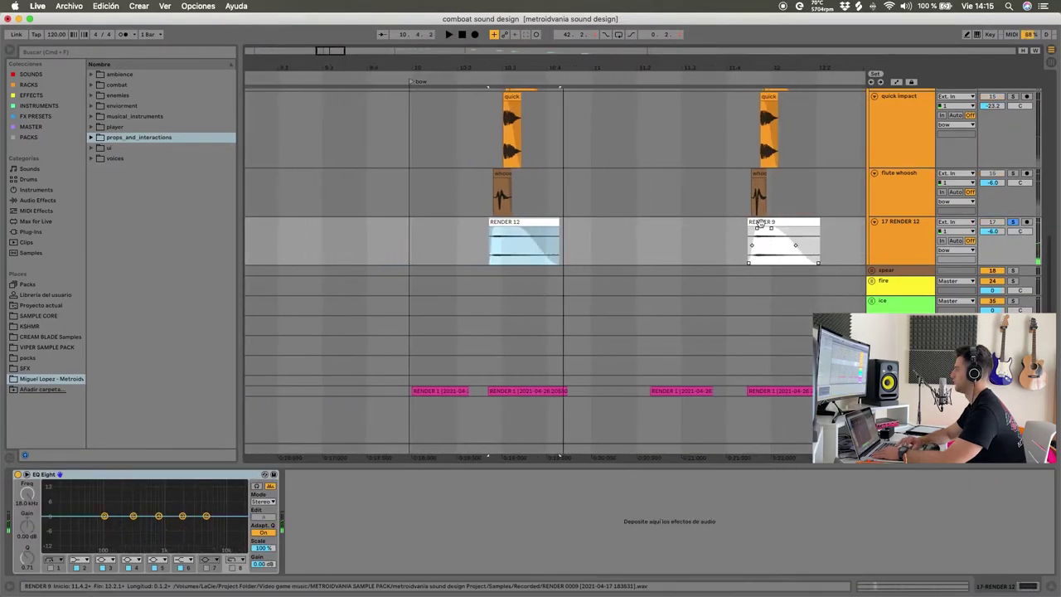
Play the RENDER 9 clip and the two RENDER 10 clips on the soloed track
left_click(761, 224)
scroll(761, 227, "right", 5)
scroll(760, 226, "right", 1)
left_click(644, 232)
key("space")
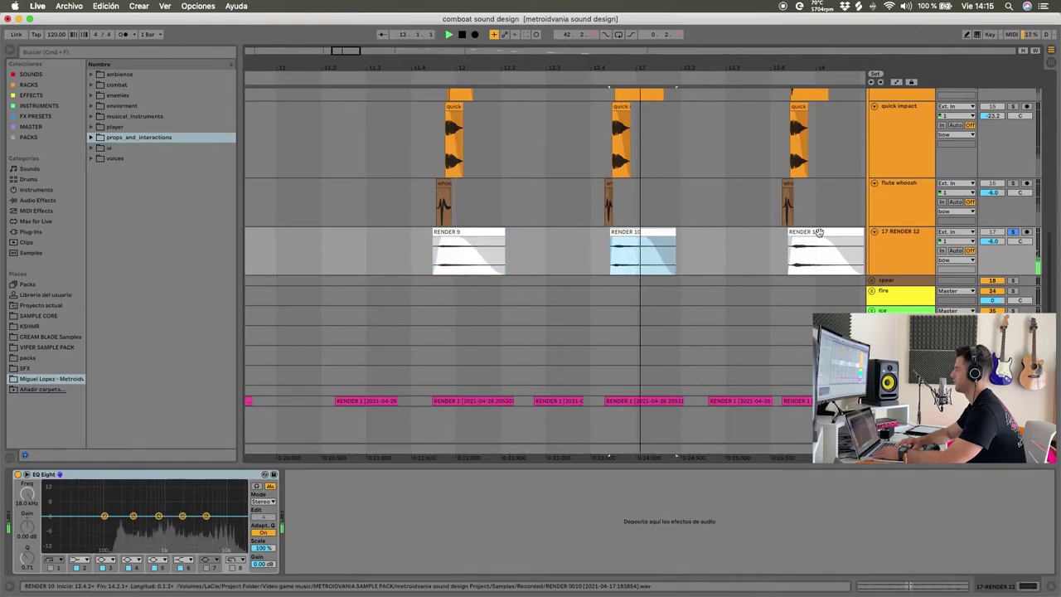
left_click(819, 232)
key("space")
key("space")
key("space")
Replay the RENDER 12, RENDER 9 and first RENDER 10 clips beneath the other bow layers
scroll(548, 239, "down", 3)
scroll(547, 240, "up", 2)
scroll(548, 239, "left", 1)
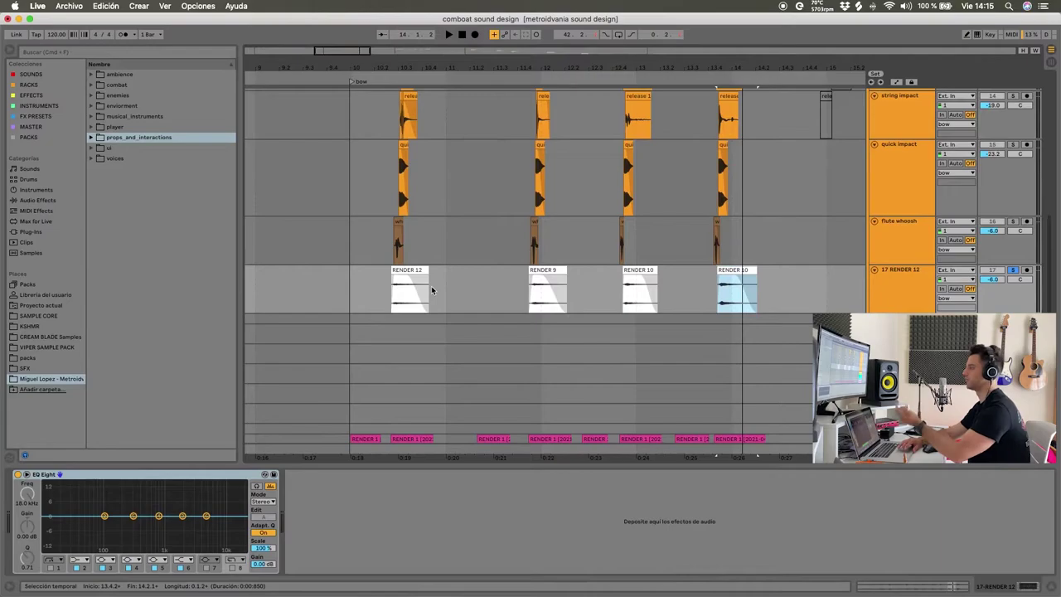
scroll(431, 285, "up", 3)
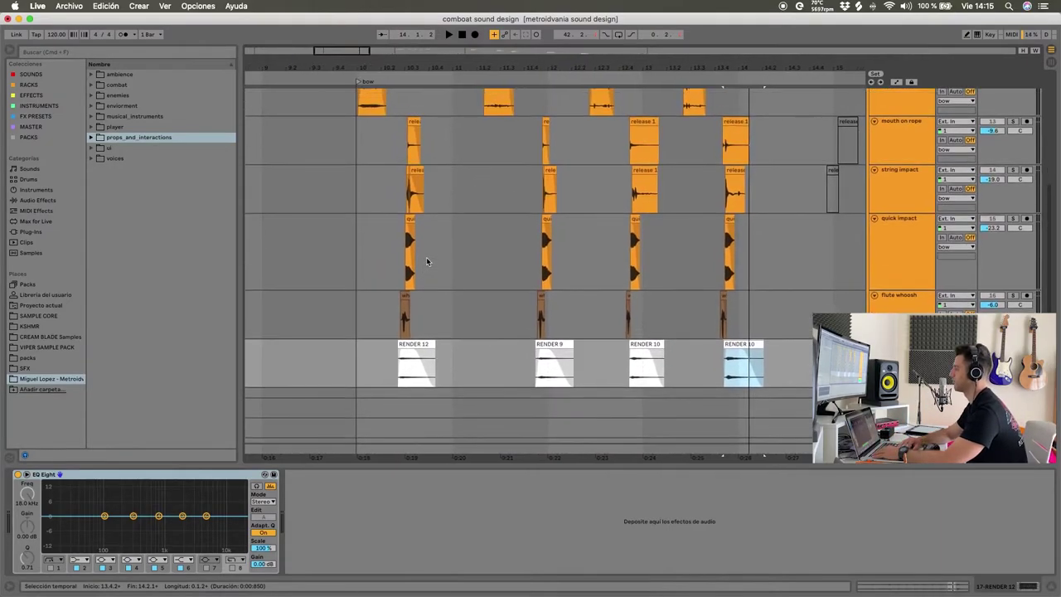
left_click(406, 343)
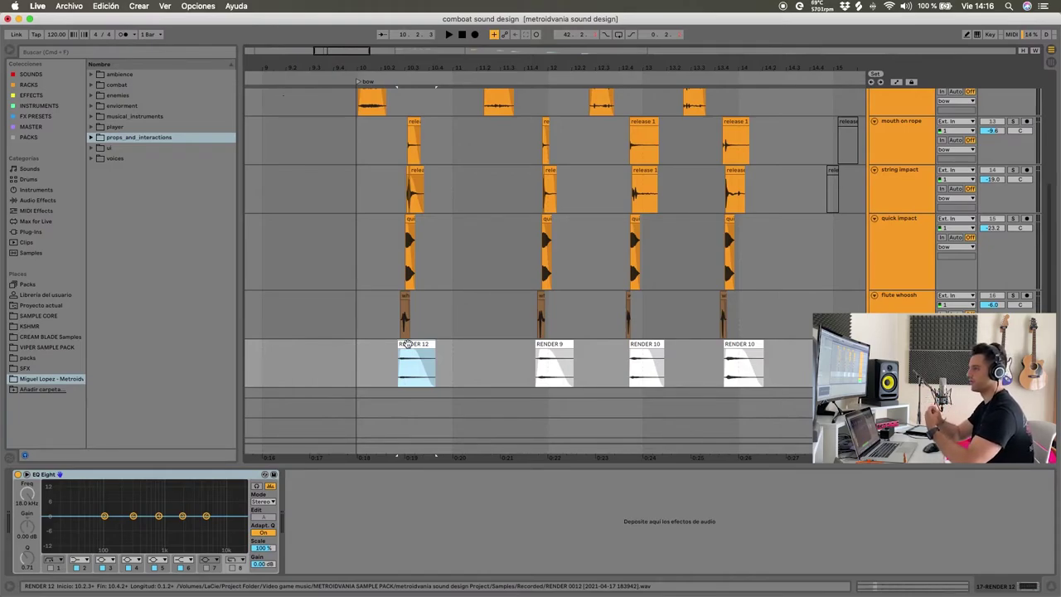
key("space")
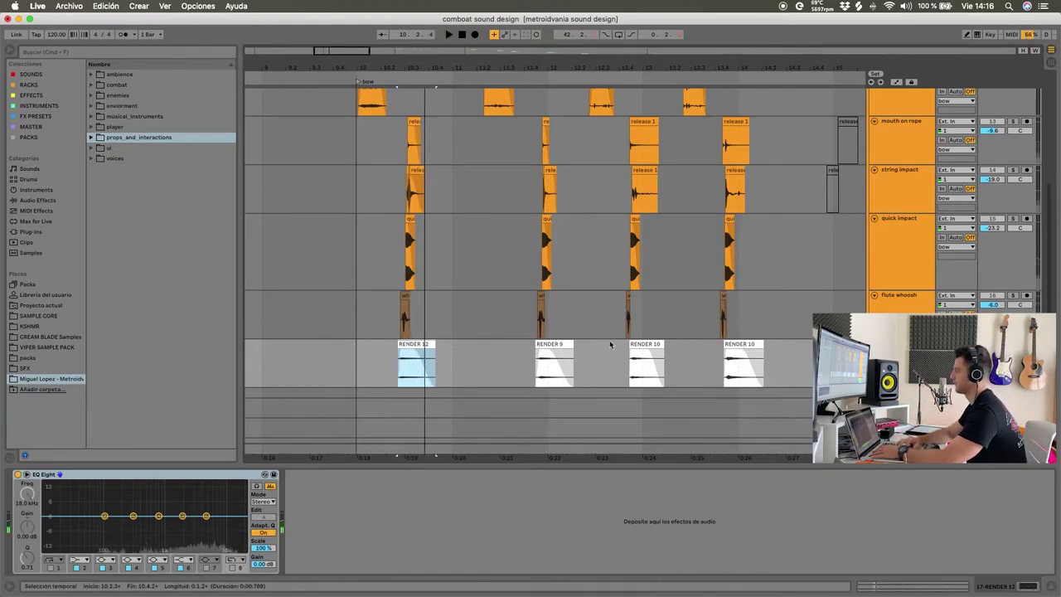
left_click(551, 343)
left_click(654, 346)
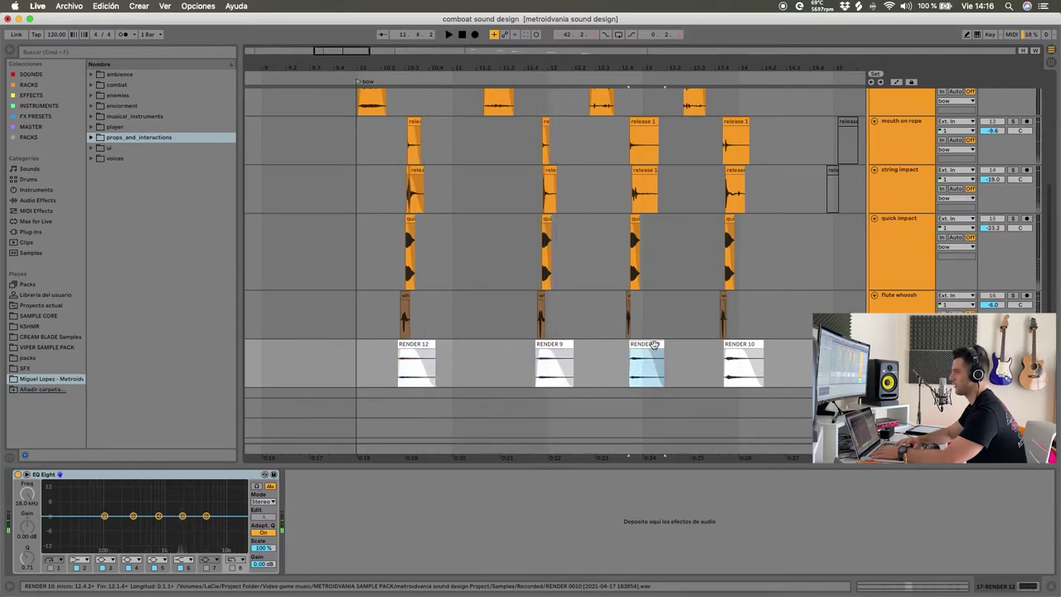
key("space")
Solo the flute whoosh track as well, and play the whoosh 1 clip together with RENDER 12
scroll(463, 332, "up", 2)
scroll(463, 332, "left", 1)
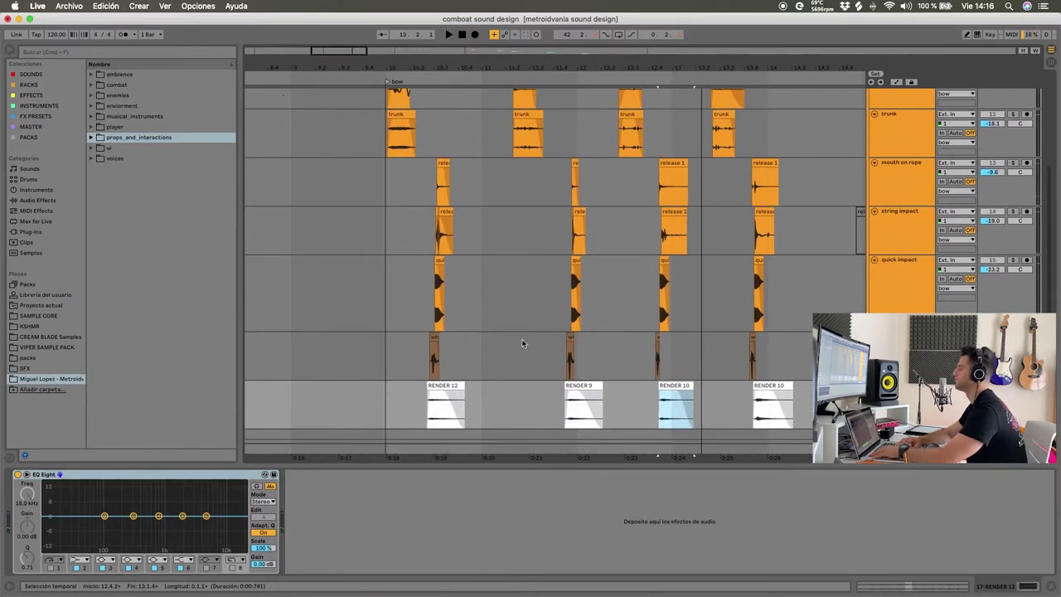
scroll(453, 293, "up", 2)
scroll(452, 329, "up", 5)
scroll(439, 348, "down", 3)
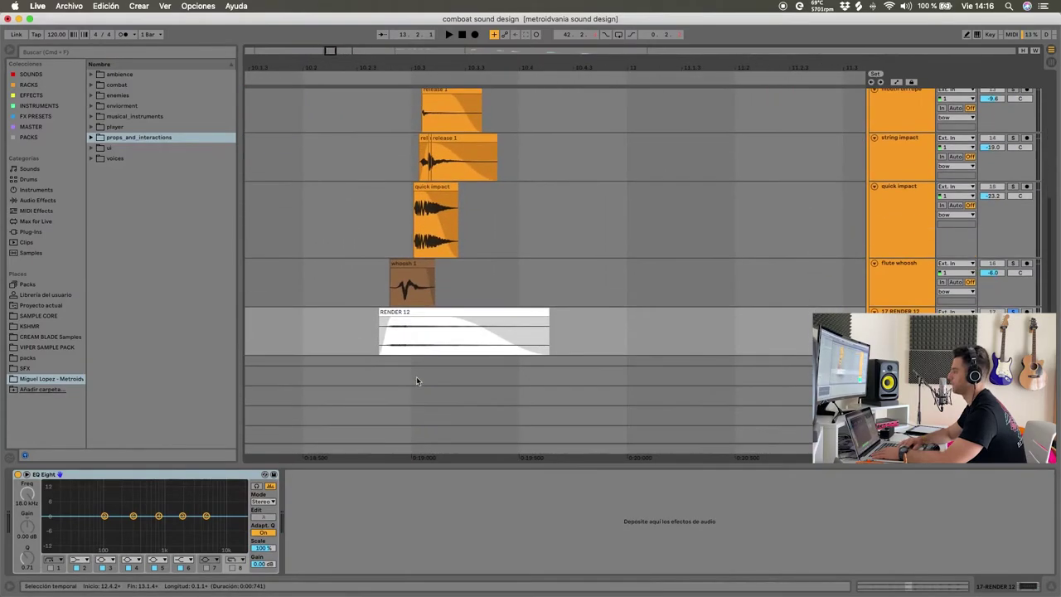
left_click(377, 281)
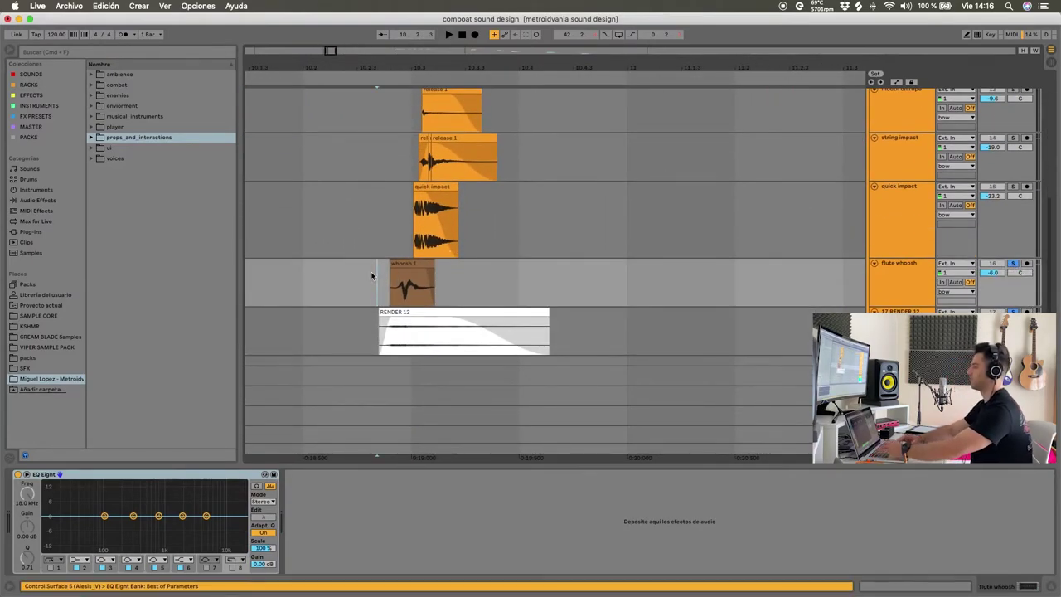
key("space")
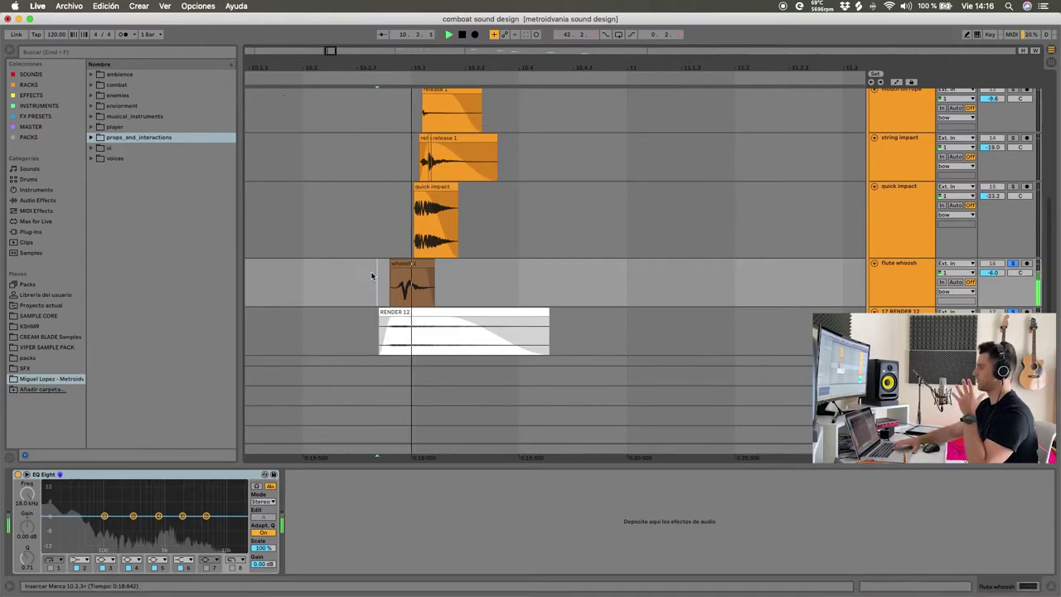
Turn the solos off and play the bow release layers repeatedly from around beat 10.3
scroll(370, 275, "up", 5)
left_click(406, 197)
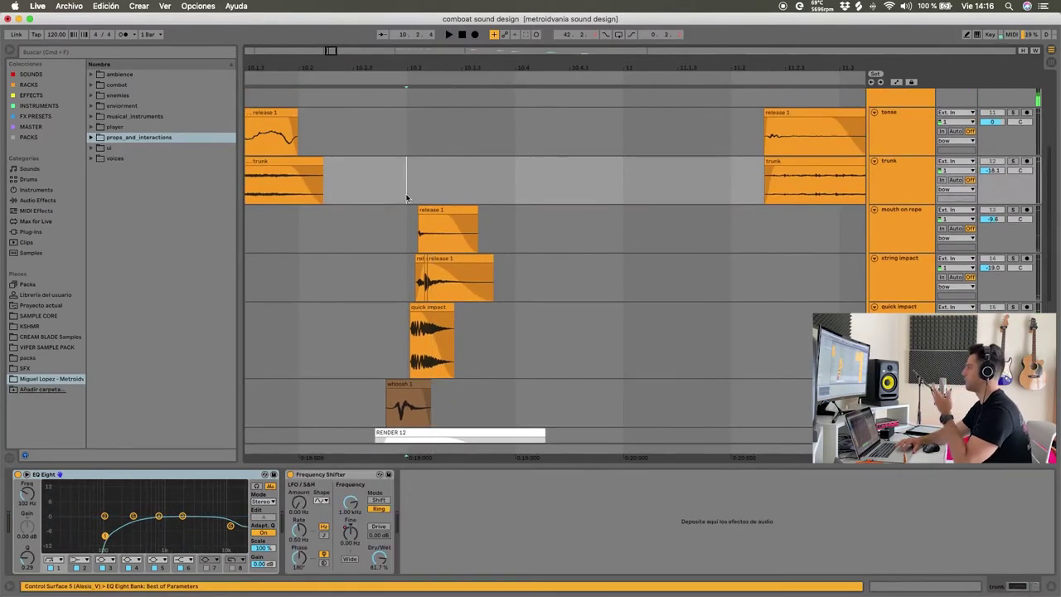
key("space")
key("space")
key("space")
left_click(418, 202)
key("space")
key("space")
key("space")
key("space")
scroll(394, 269, "down", 3)
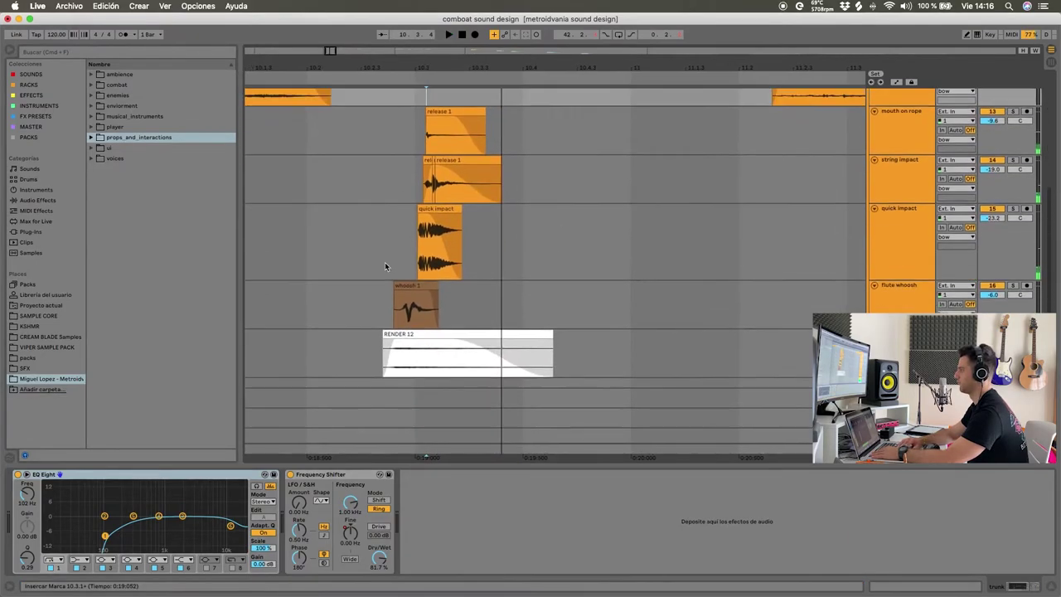
left_click(366, 241)
Play the full first bow shot from the start of the tense layer through the release
scroll(369, 207, "up", 5)
scroll(369, 207, "left", 3)
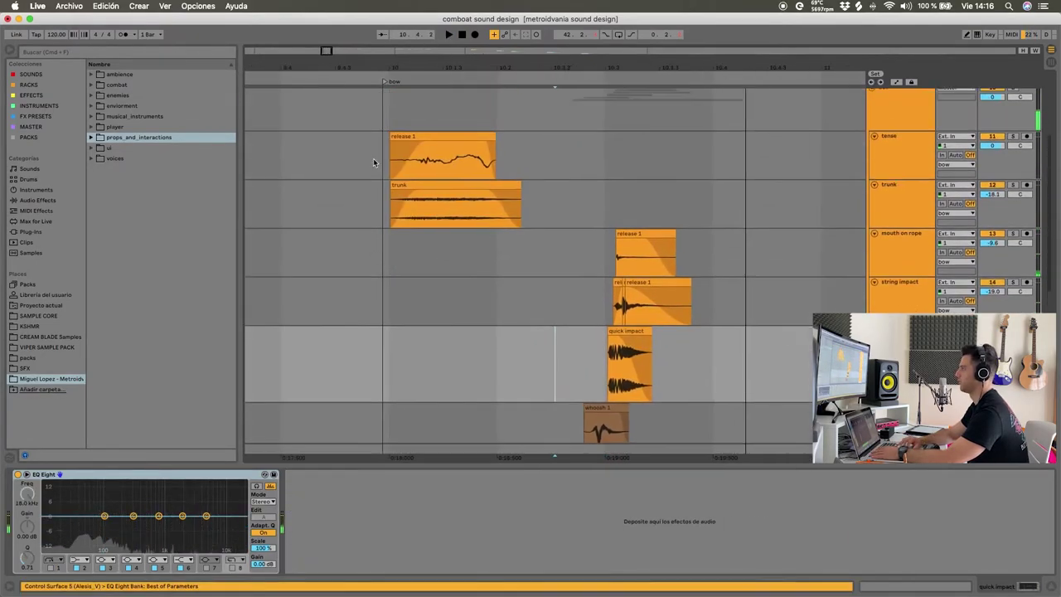
left_click(376, 158)
key("space")
scroll(570, 228, "right", 3)
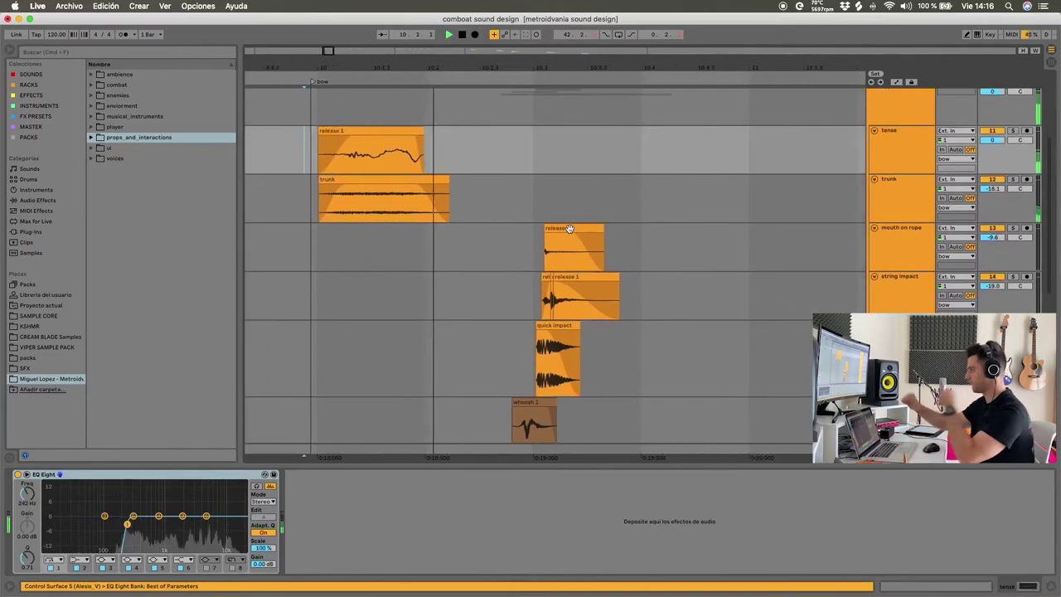
key("space")
Select the bow group track to display its group effects chain
scroll(414, 207, "up", 3)
scroll(414, 207, "left", 1)
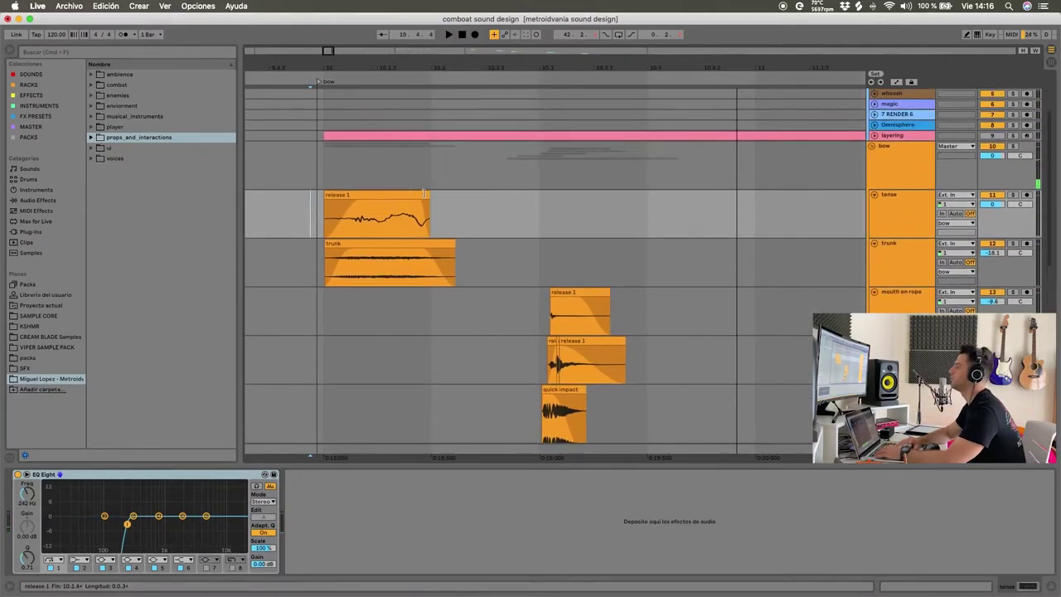
left_click(352, 166)
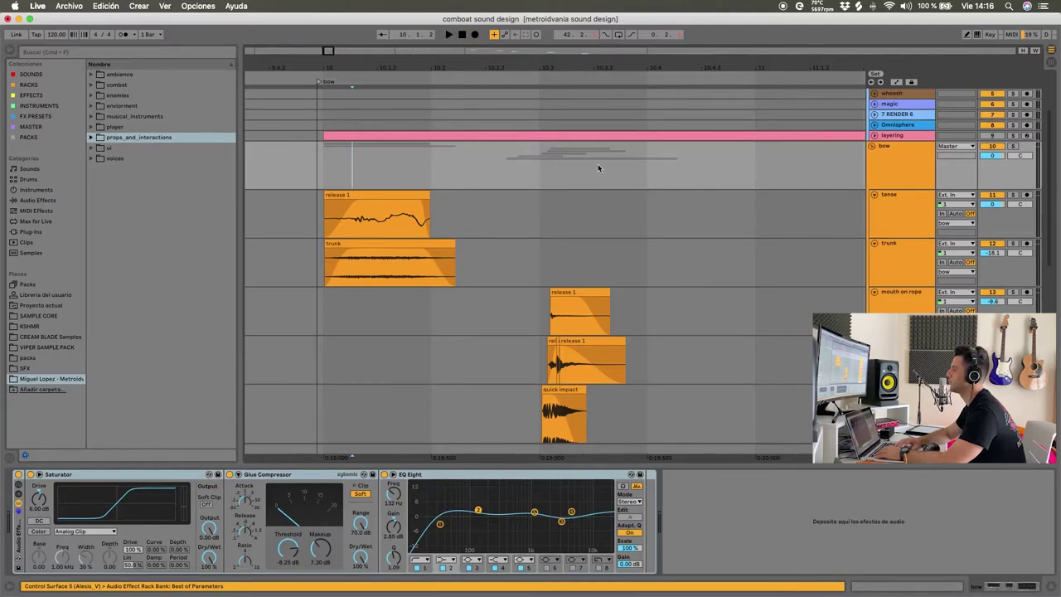
Go through the bow group's Saturator, Glue Compressor and EQ Eight in turn, playing the first bow shot
left_click(99, 476)
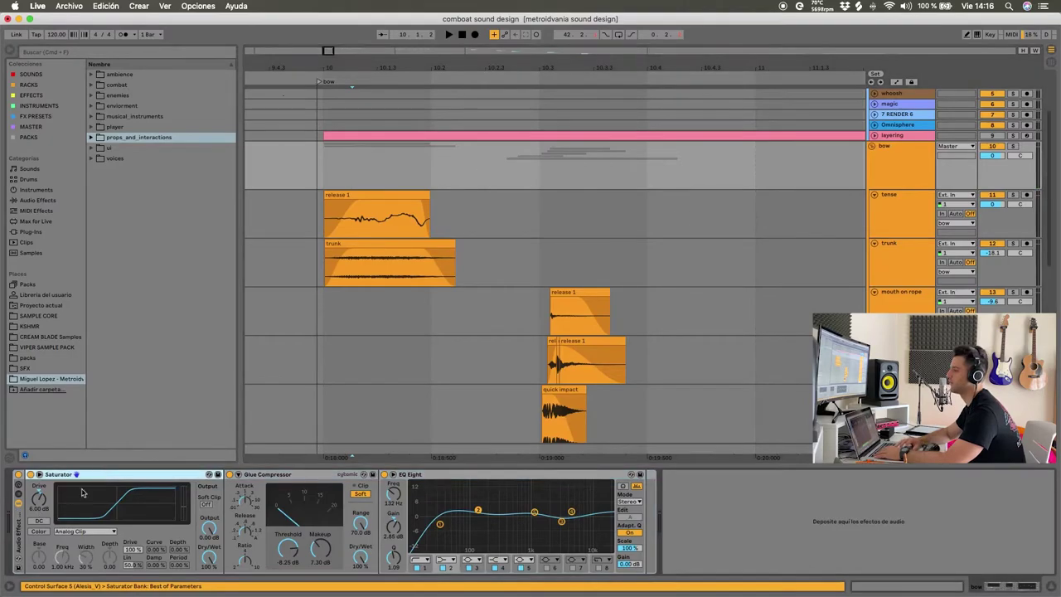
left_click(285, 477)
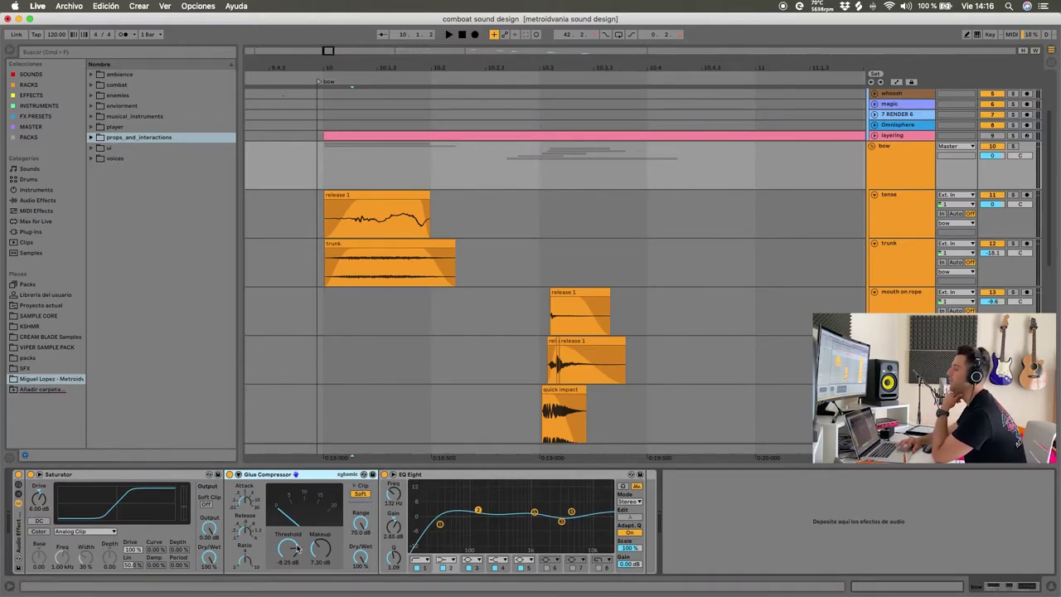
key("space")
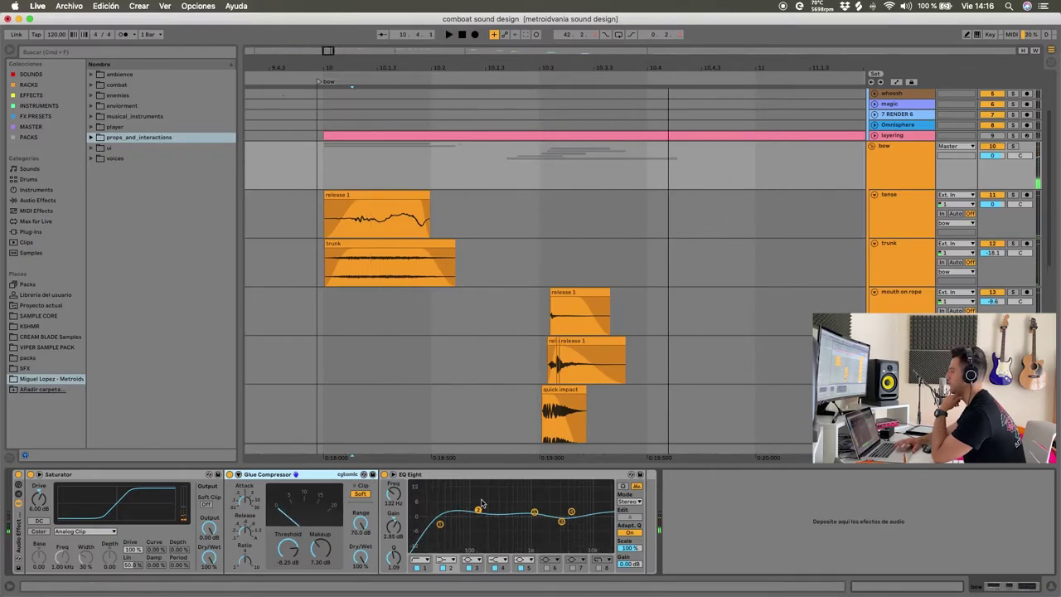
left_click(432, 475)
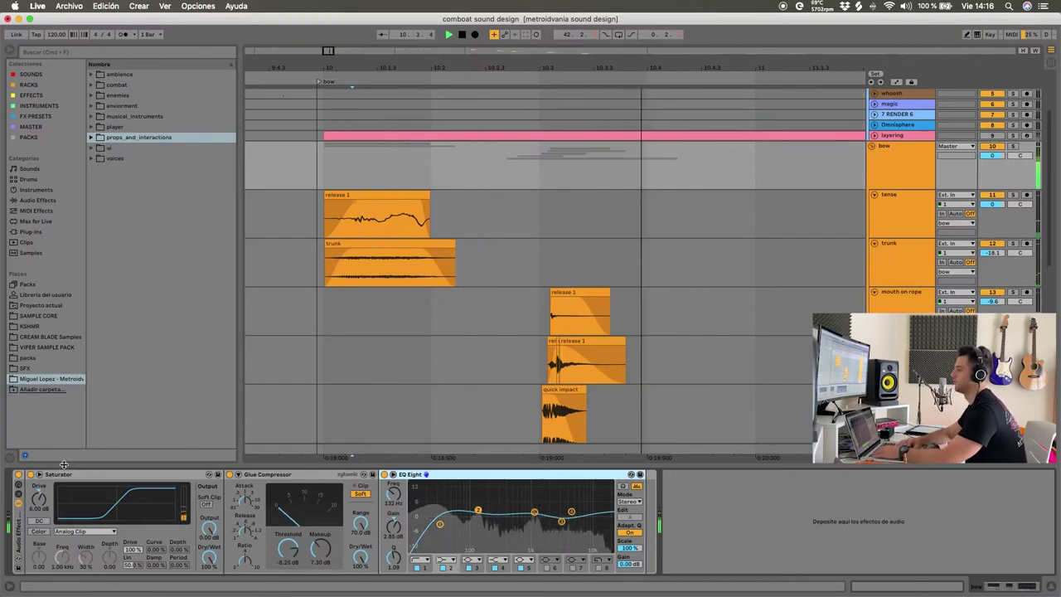
Bypass the bow group's effect rack, play the first bow shot without it, and switch the rack back on
left_click(18, 474)
left_click(313, 181)
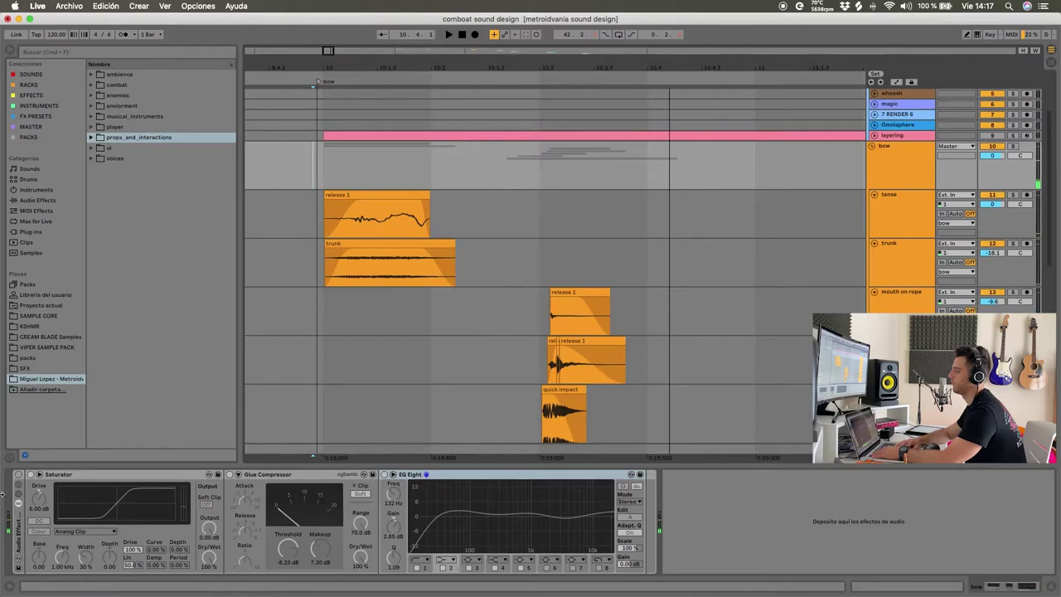
key("space")
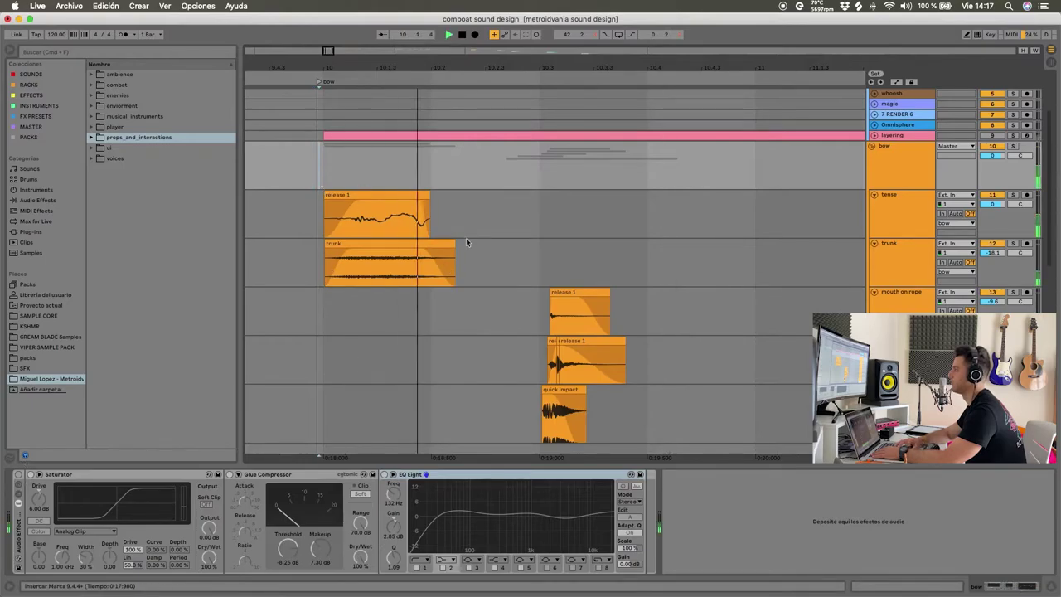
left_click(19, 483)
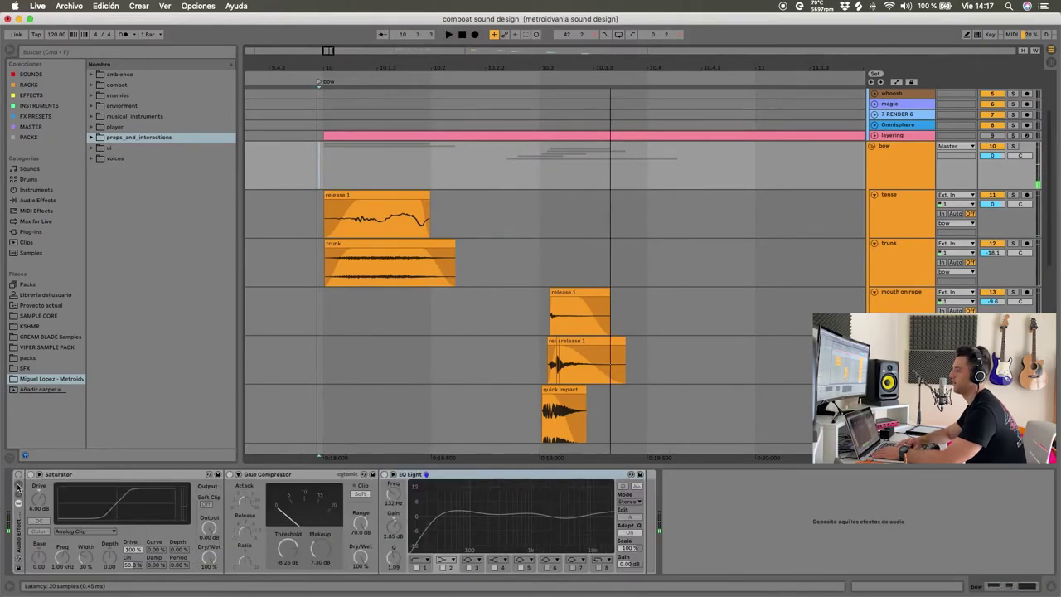
left_click(18, 474)
Collapse the bow group so its individual layer tracks are hidden
scroll(625, 363, "down", 3)
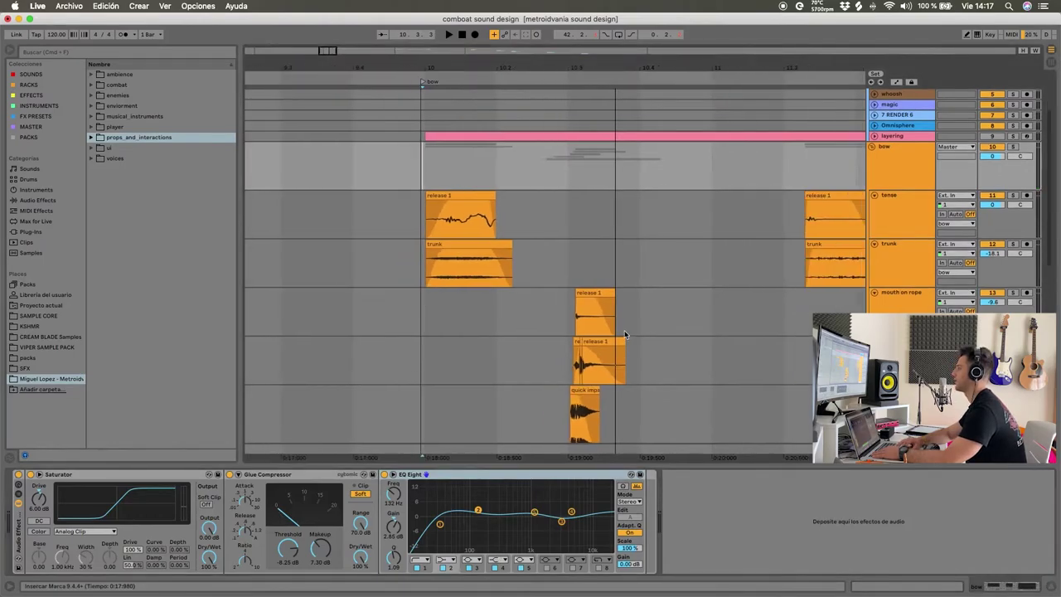
scroll(626, 348, "down", 2)
scroll(691, 290, "right", 2)
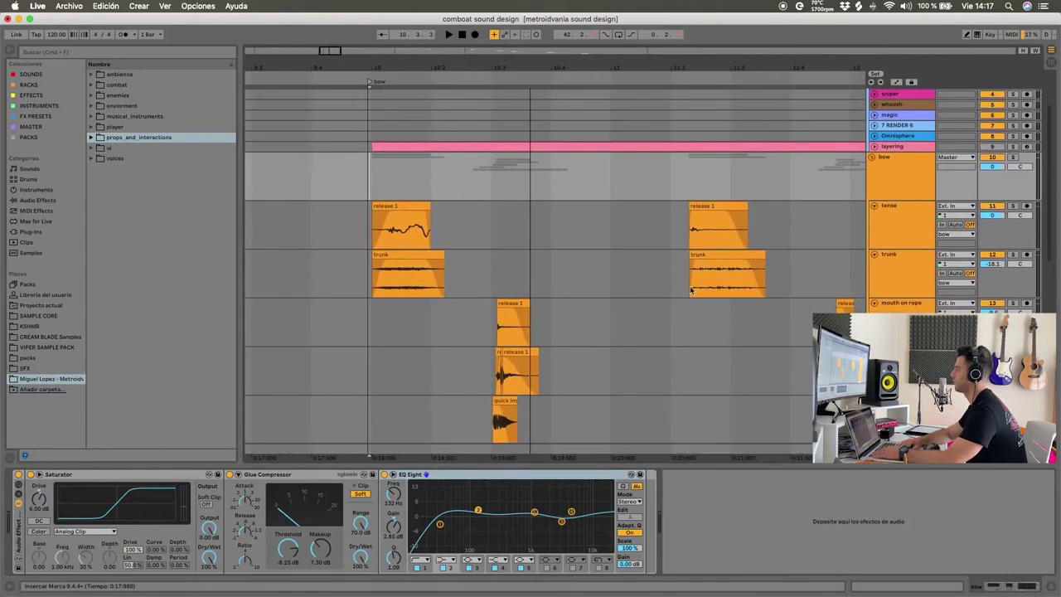
left_click(894, 191)
double_click(893, 191)
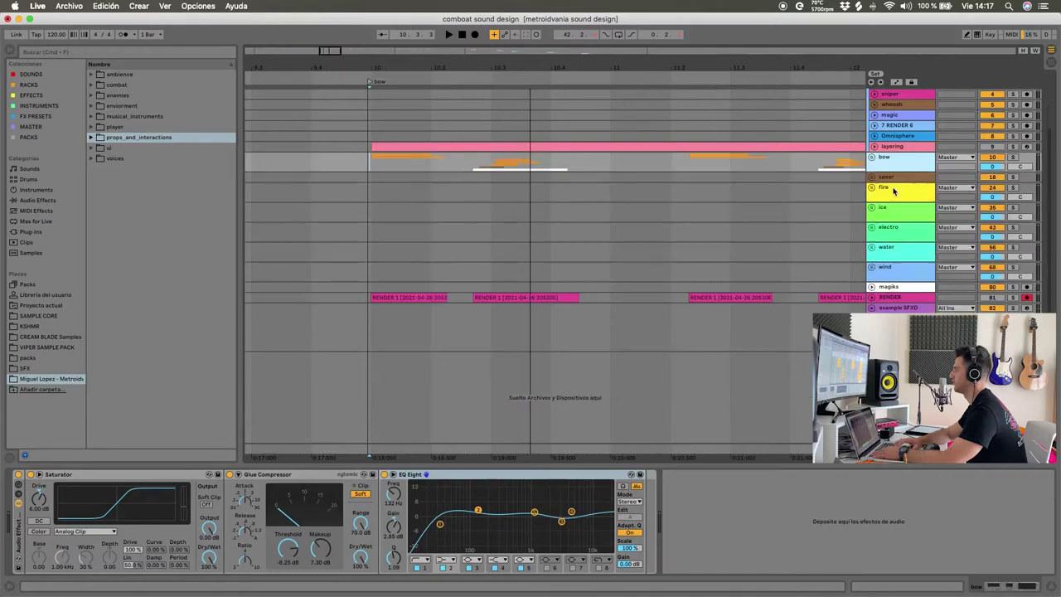
Go past the spear section to the spells section and play the fire spell from just before its first clip
scroll(709, 225, "down", 3)
scroll(709, 224, "right", 2)
scroll(708, 225, "down", 2)
scroll(708, 224, "right", 3)
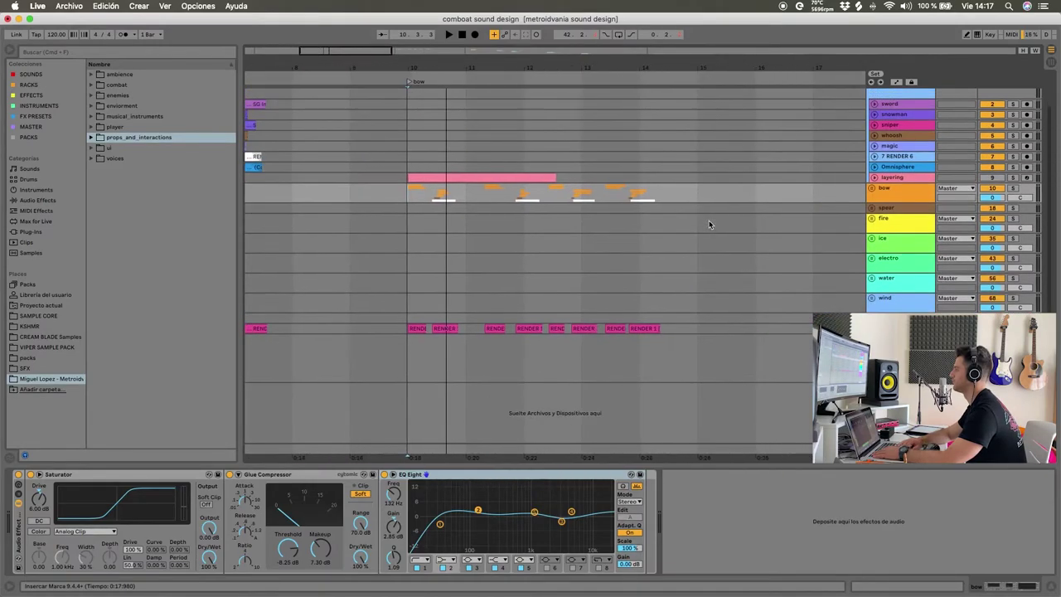
scroll(709, 222, "right", 10)
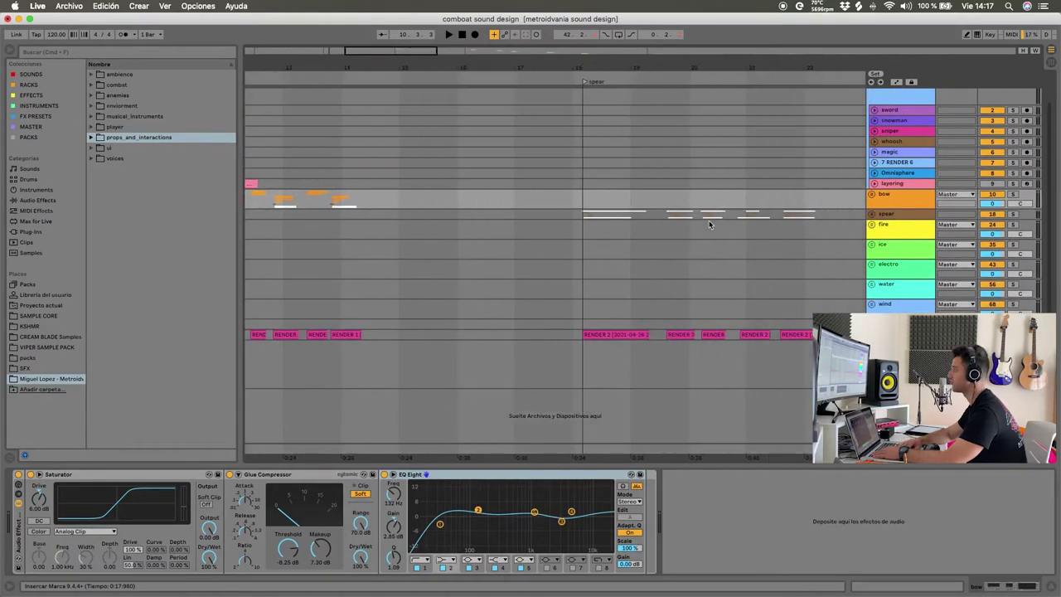
scroll(937, 207, "up", 1)
scroll(912, 149, "down", 4)
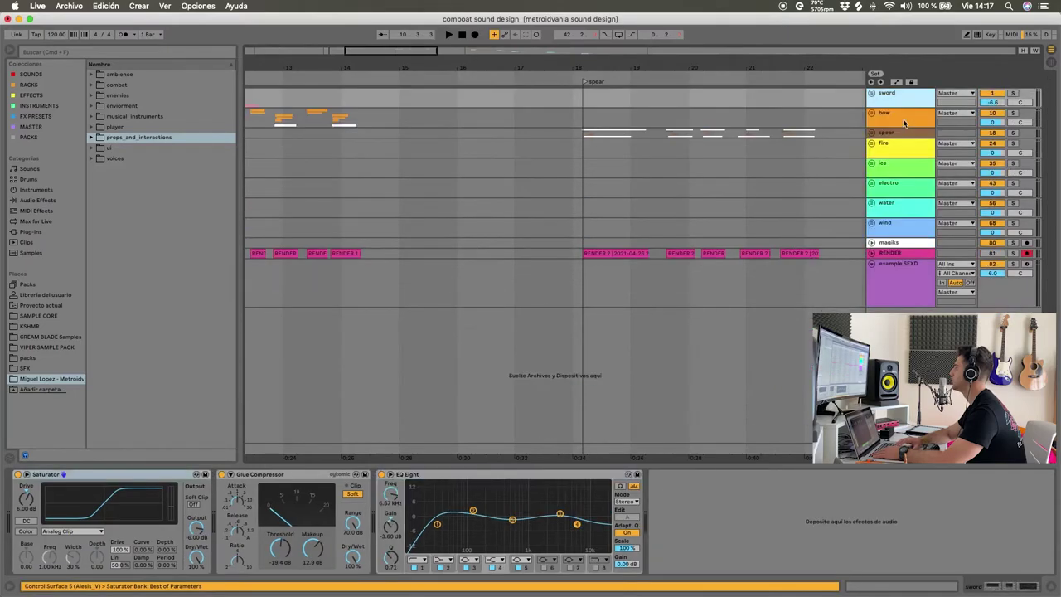
scroll(807, 150, "right", 15)
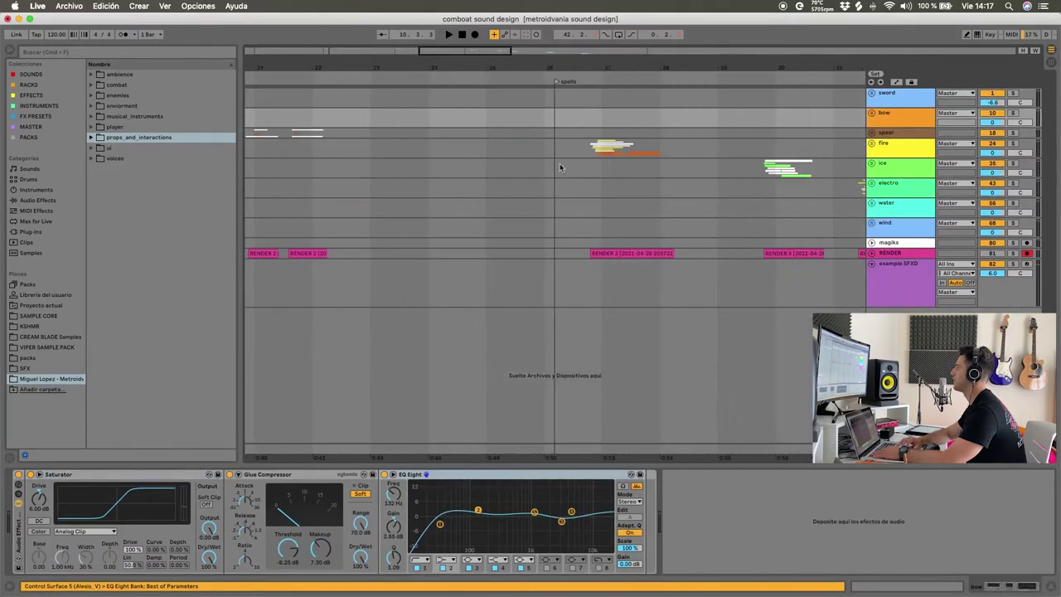
left_click(517, 150)
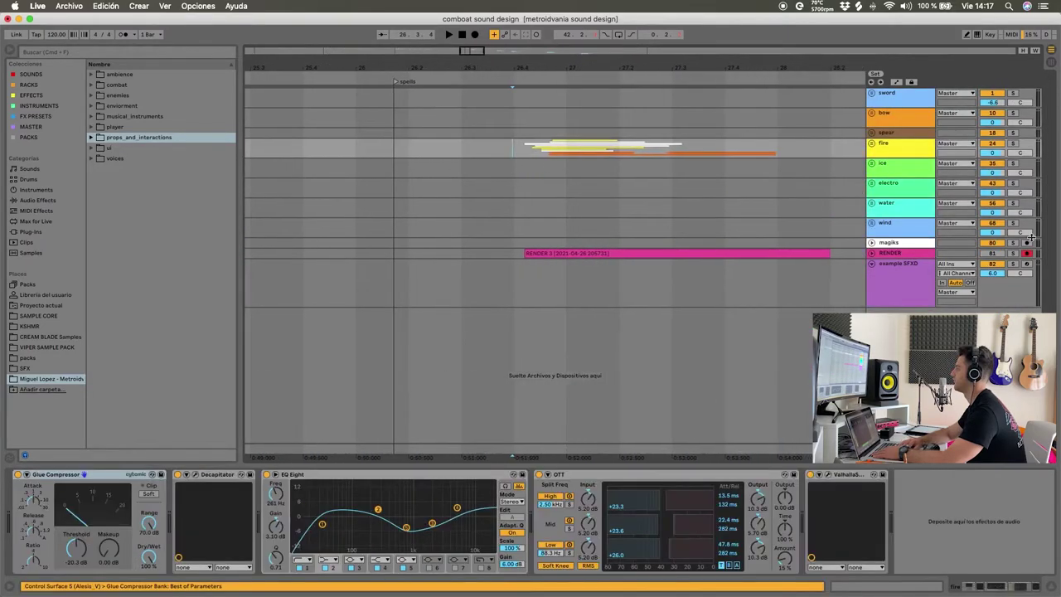
key("space")
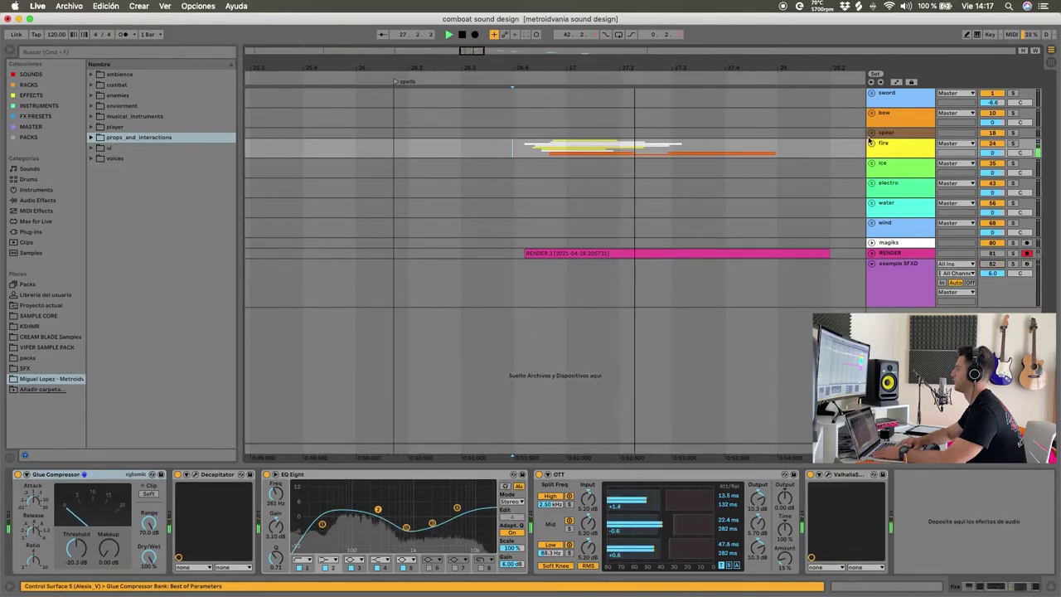
Expand the fire group to show its layer tracks and stop playback
double_click(908, 153)
key("space")
scroll(616, 263, "down", 5)
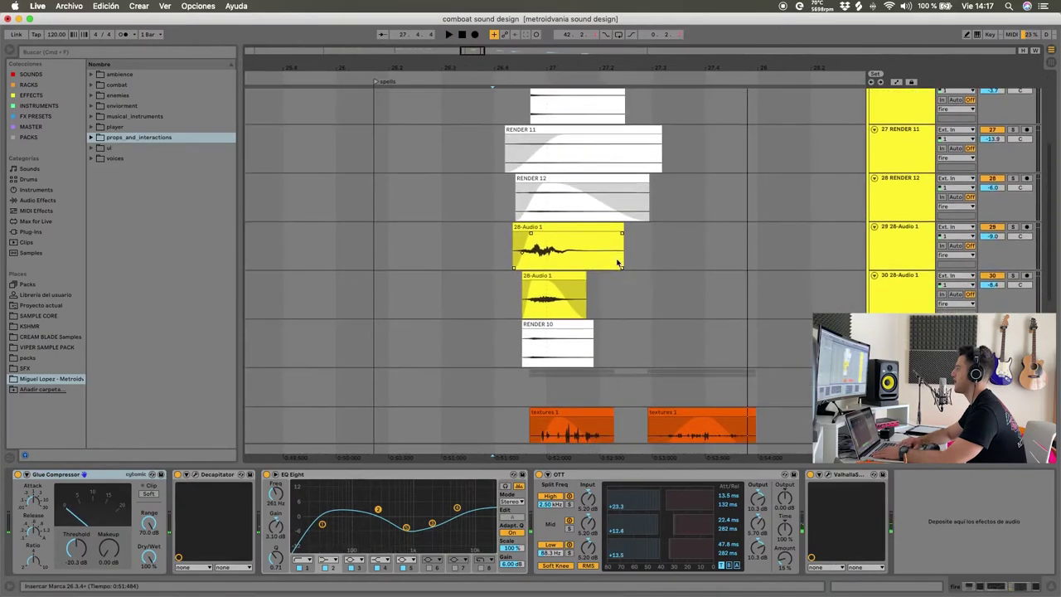
scroll(616, 262, "up", 4)
scroll(496, 220, "down", 1)
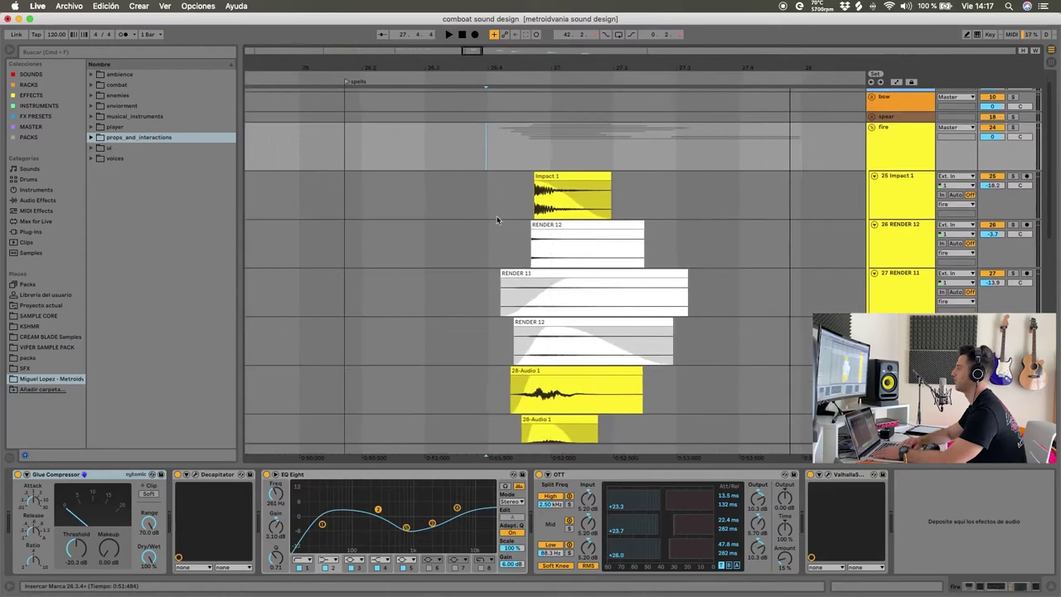
Replay the full fire spell from about beat 26.4 and look over its stacked layers
left_click(494, 217)
key("space")
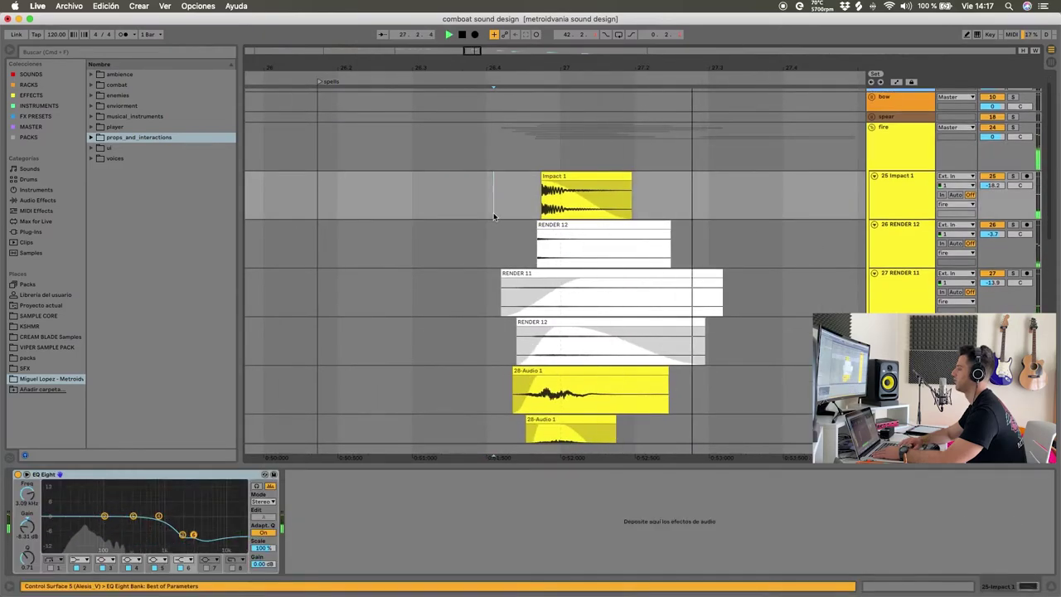
key("space")
key("space")
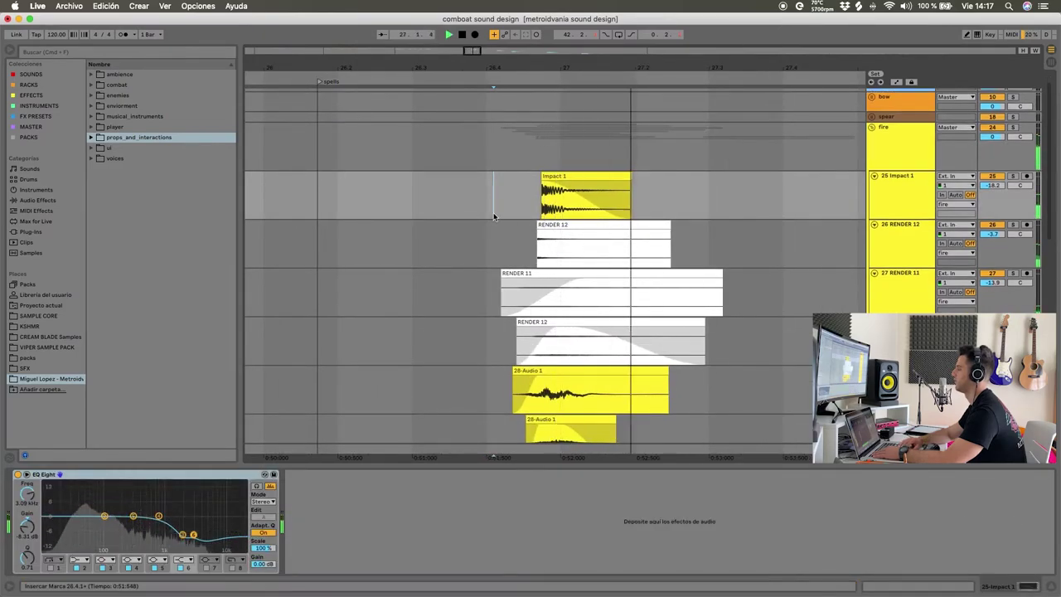
scroll(493, 217, "down", 3)
scroll(493, 216, "down", 5)
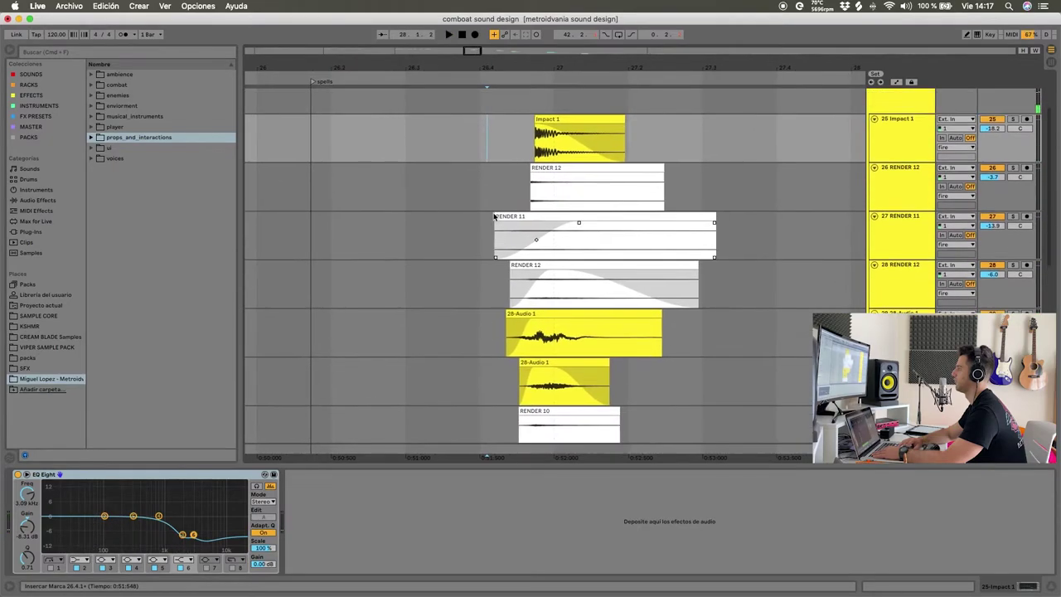
scroll(493, 216, "up", 6)
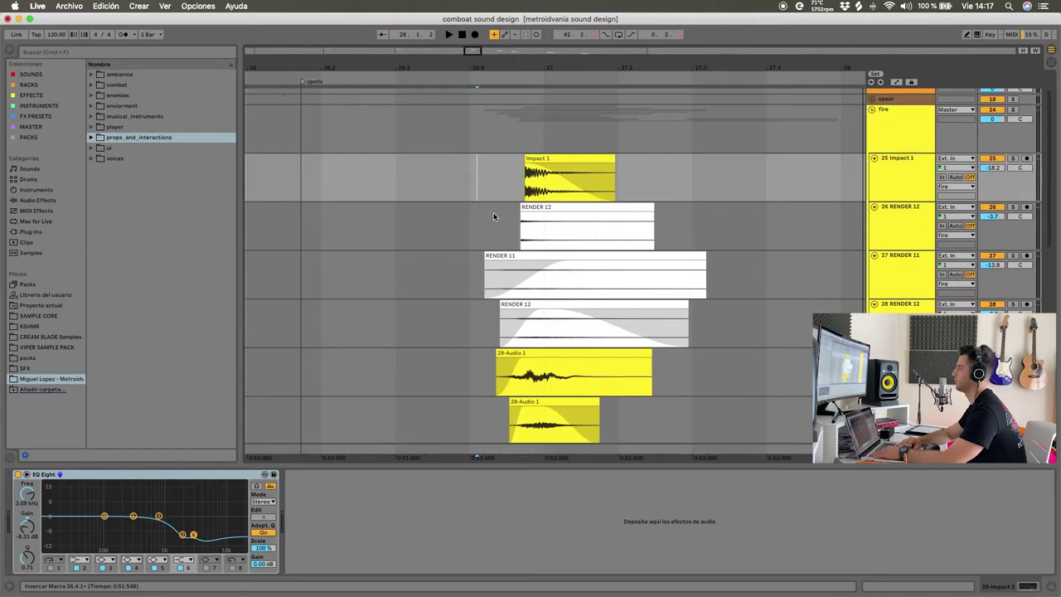
scroll(493, 216, "down", 2)
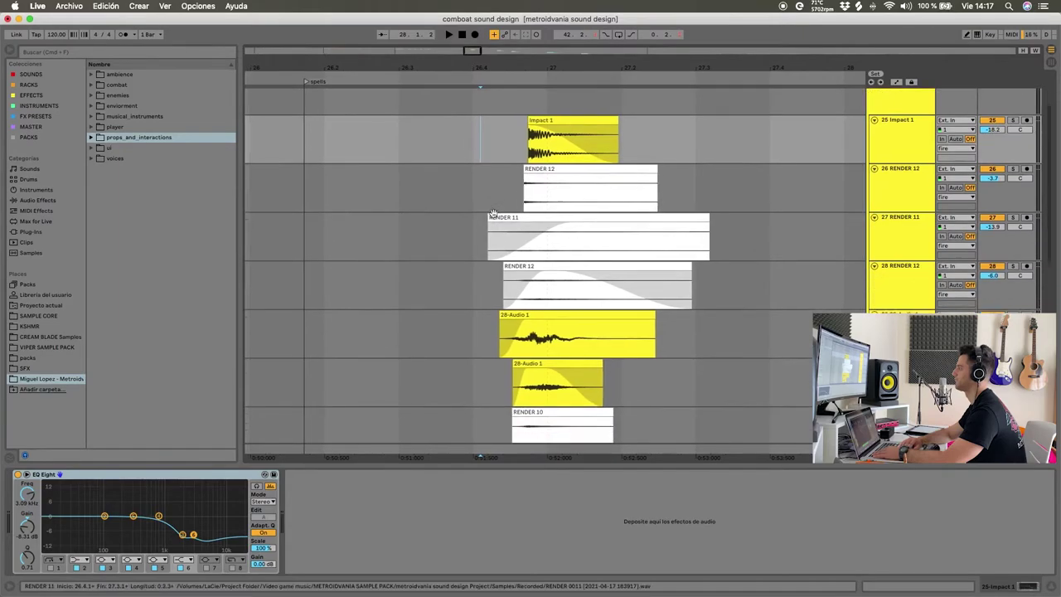
Solo tracks 26 RENDER 12, 27 RENDER 11 and 28 RENDER 12 in the fire group and play them together
left_click(522, 229)
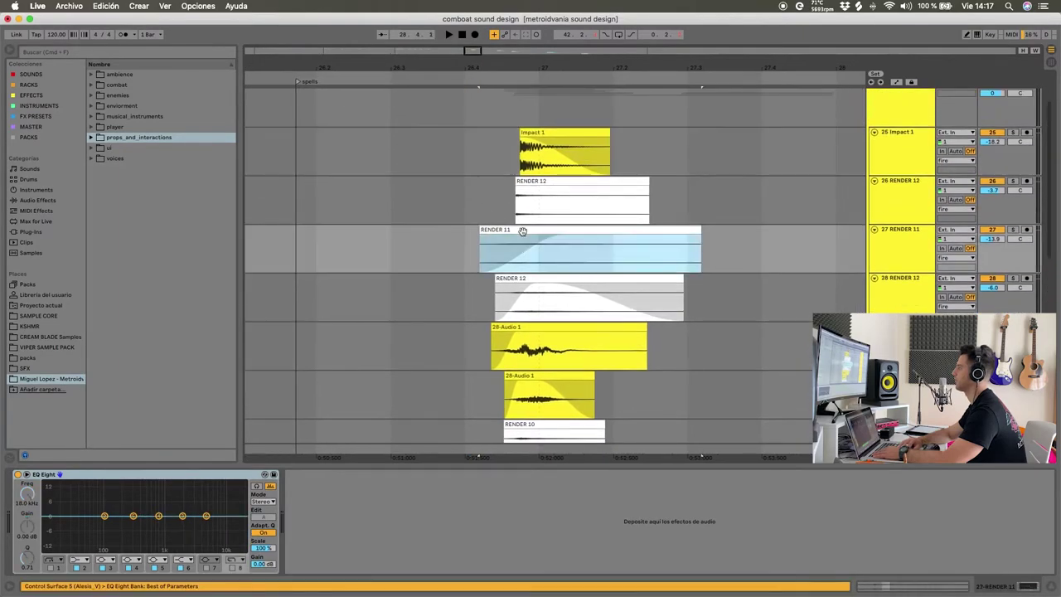
left_click(917, 203)
left_click(1012, 179)
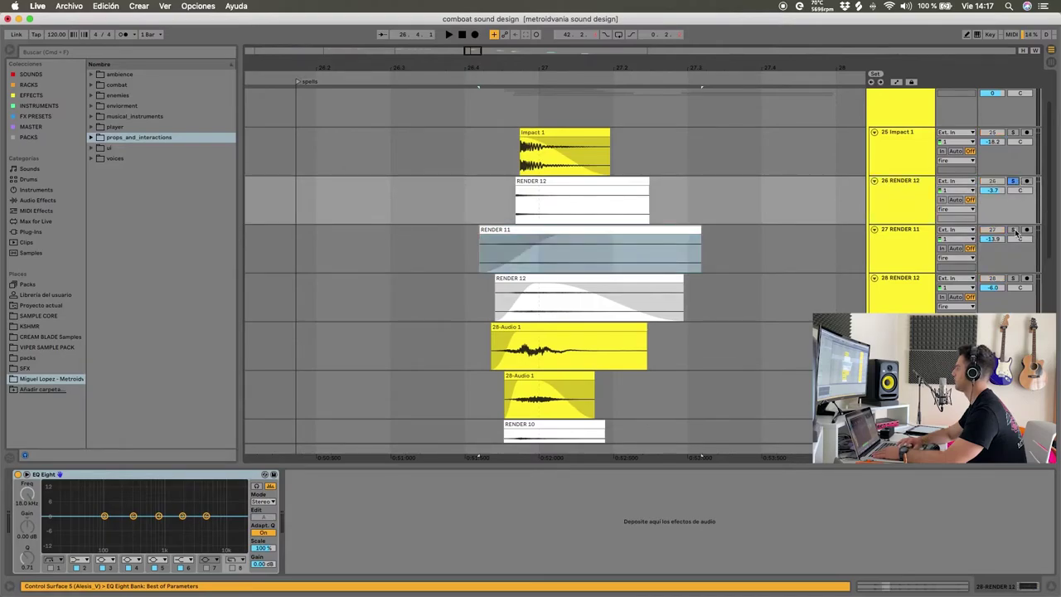
left_click(1013, 278, "super")
key("space")
key("space")
Select the three soloed render clips in turn and together, and play these layers from about beat 26.4
left_click(544, 181)
left_click(556, 230)
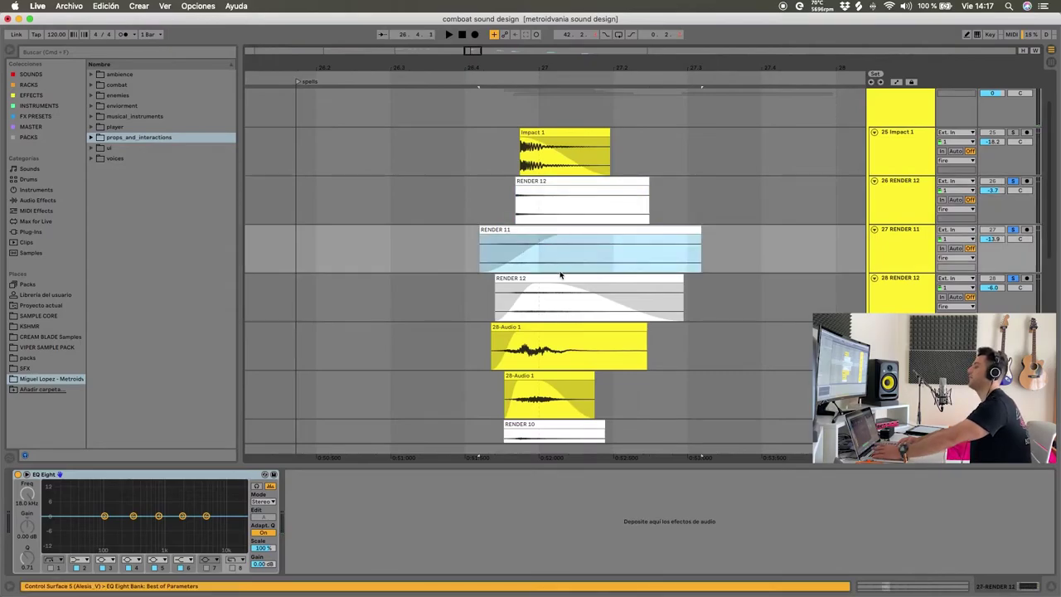
left_click(559, 274)
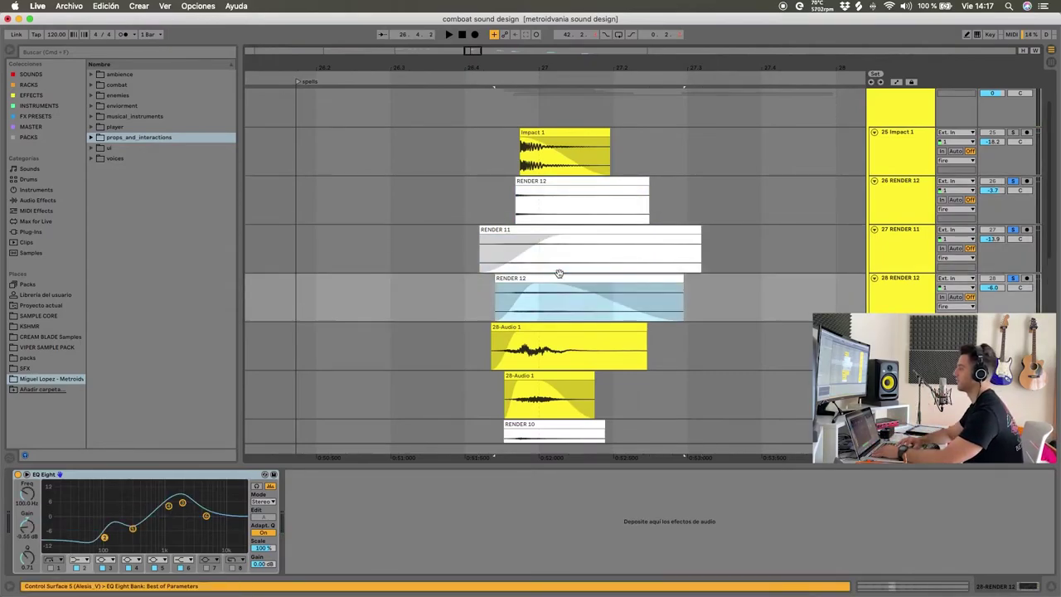
left_click(544, 181, "super")
left_click(544, 228, "super")
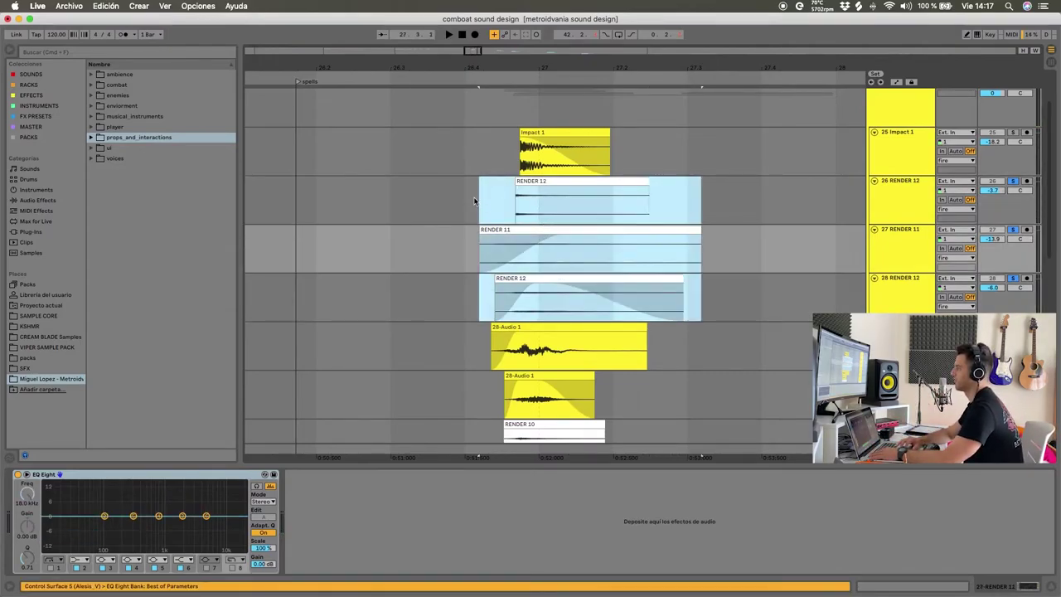
left_click(482, 203)
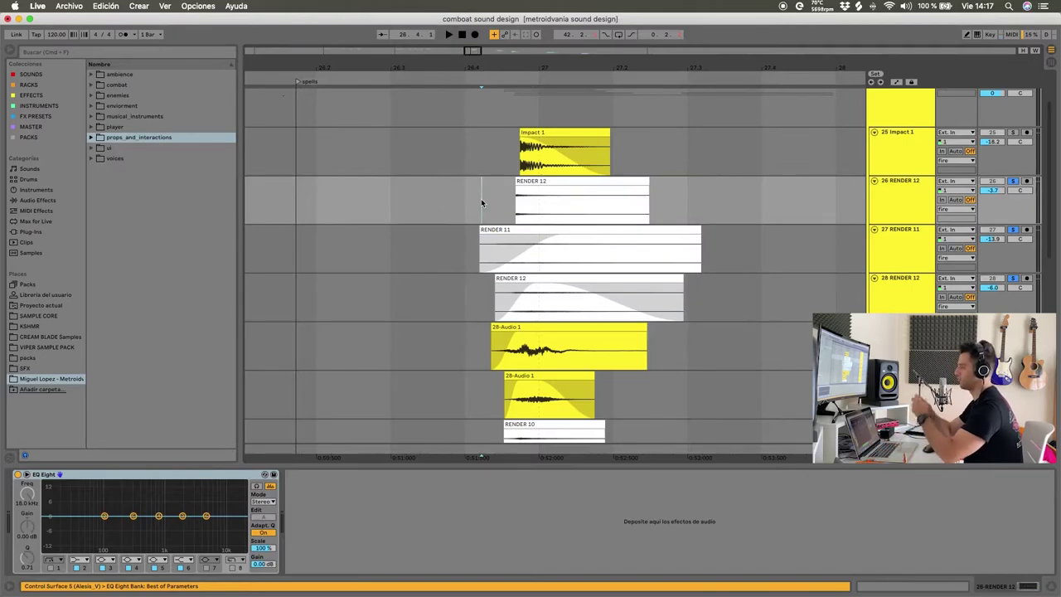
key("space")
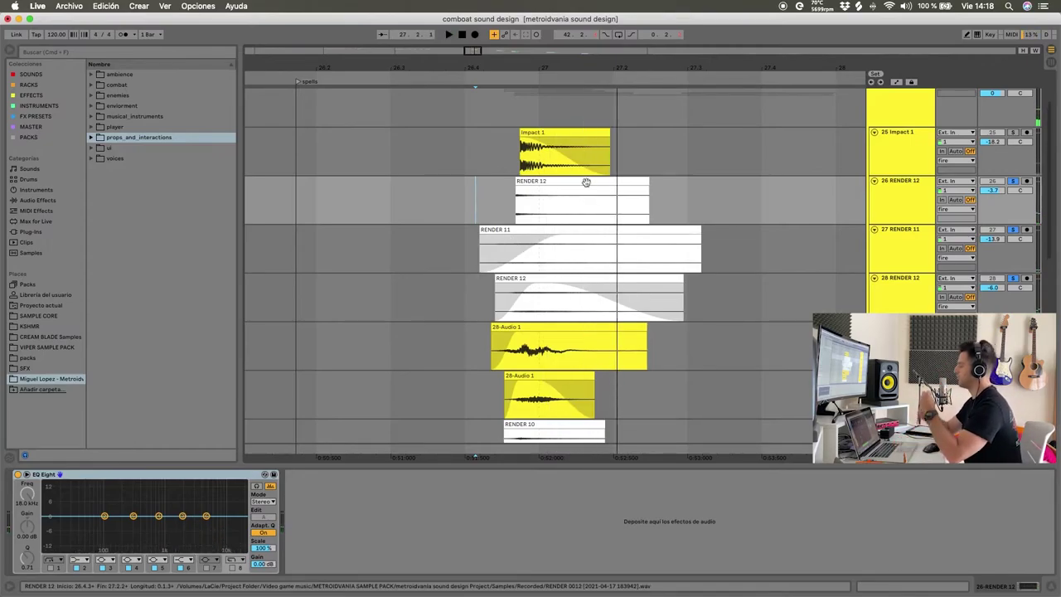
Solo the Impact 1 track as well and play it repeatedly together with the three render layers
left_click(1012, 133)
left_click(570, 134)
left_click(456, 149)
key("space")
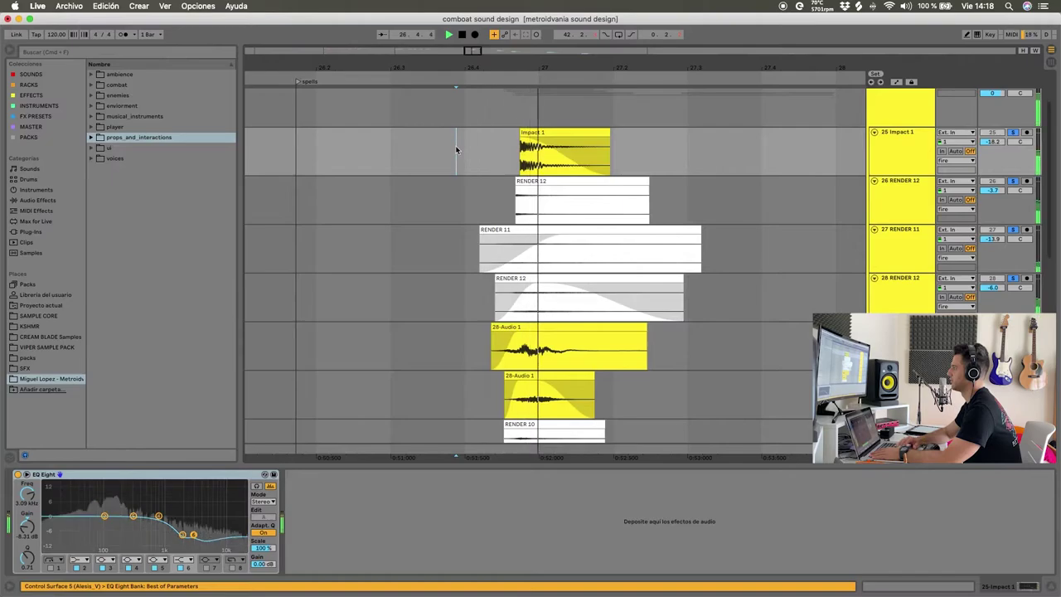
key("space")
key("space")
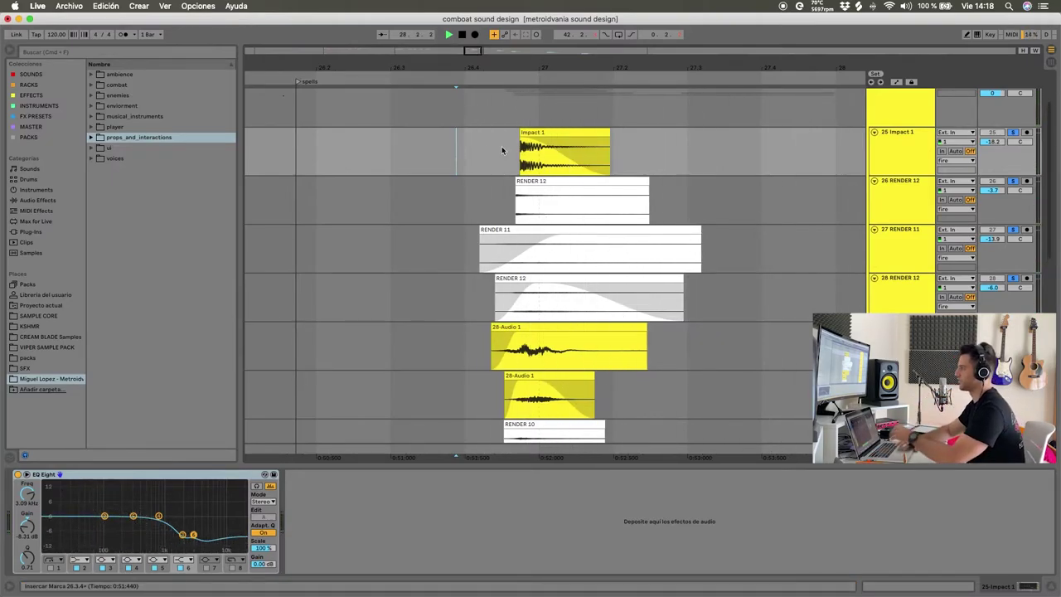
left_click(474, 151)
key("space")
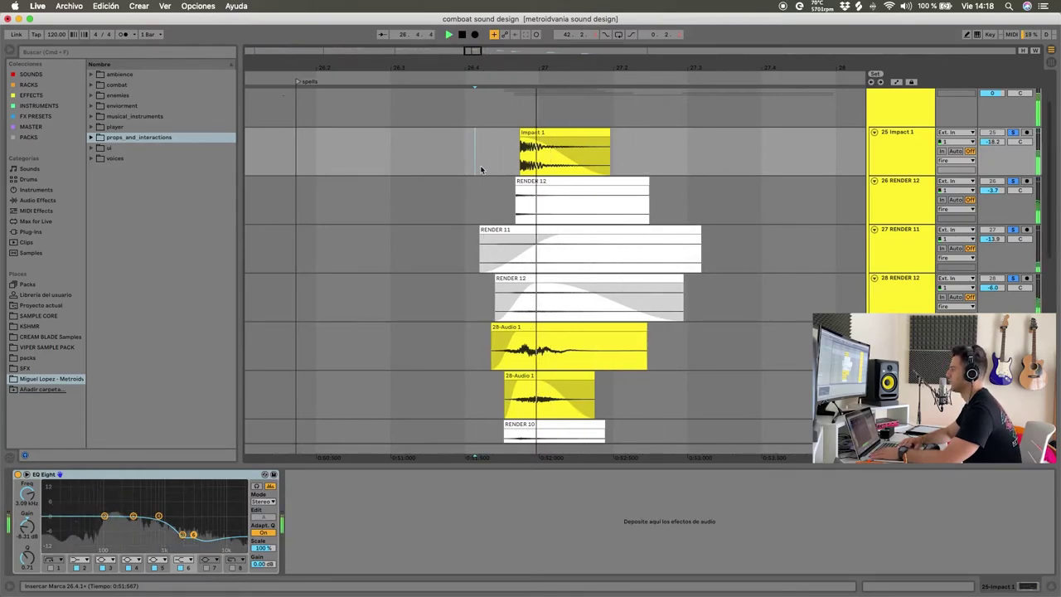
Solo track 29 28-Audio 1 in the fire group and select its clip for listening
scroll(539, 215, "down", 2)
left_click(1012, 276)
left_click(516, 276)
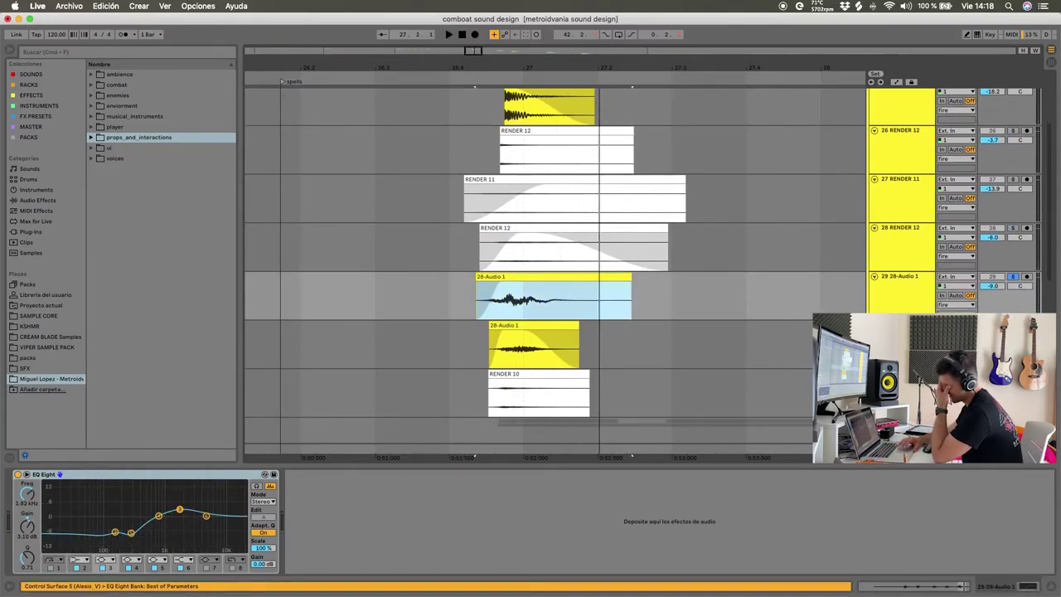
left_click(536, 286)
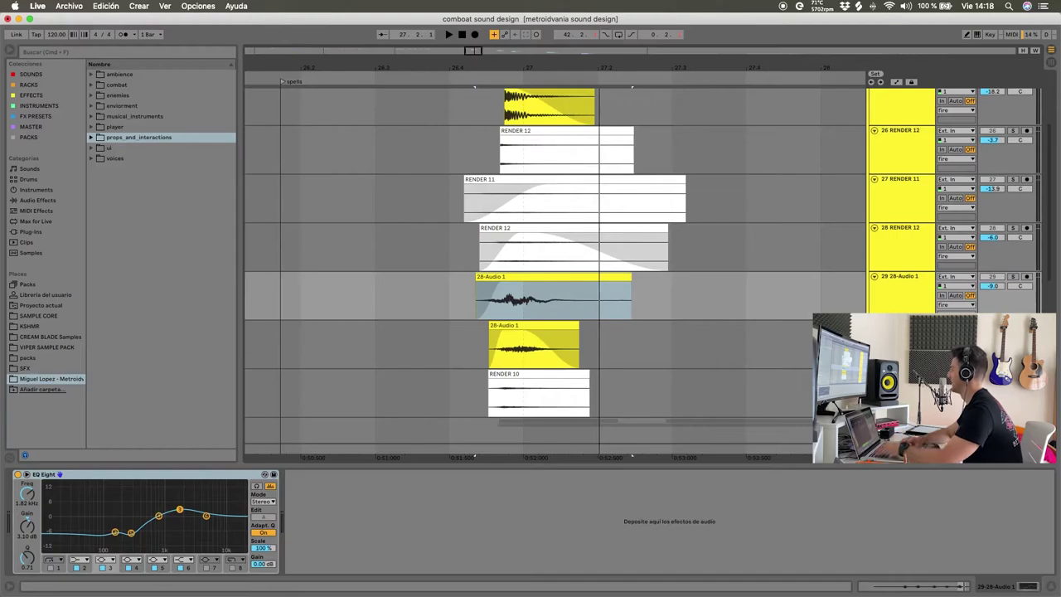
left_click(529, 276)
left_click(529, 275)
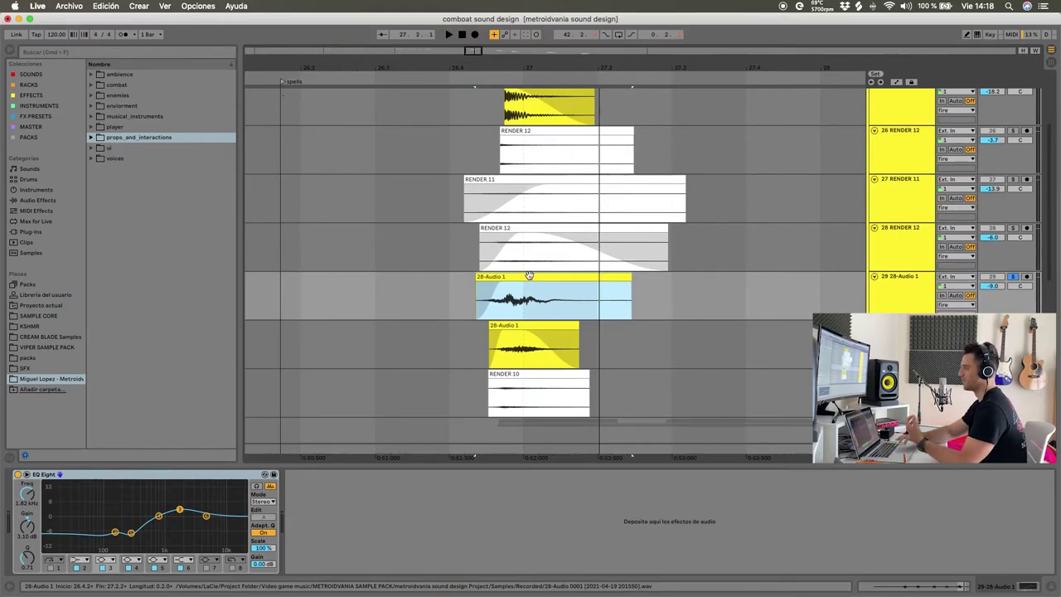
Open the track 29 clip's source recording in the clip view, close the view and reselect the clip
double_click(529, 275)
left_click(534, 391)
left_click_drag(520, 332, 520, 249)
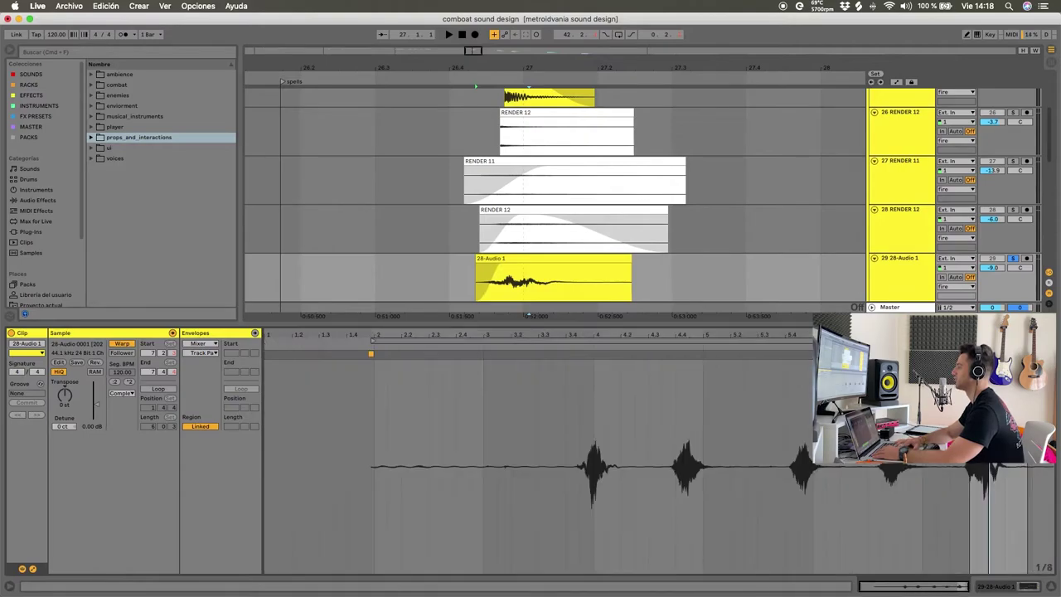
left_click(1051, 586)
left_click(544, 256)
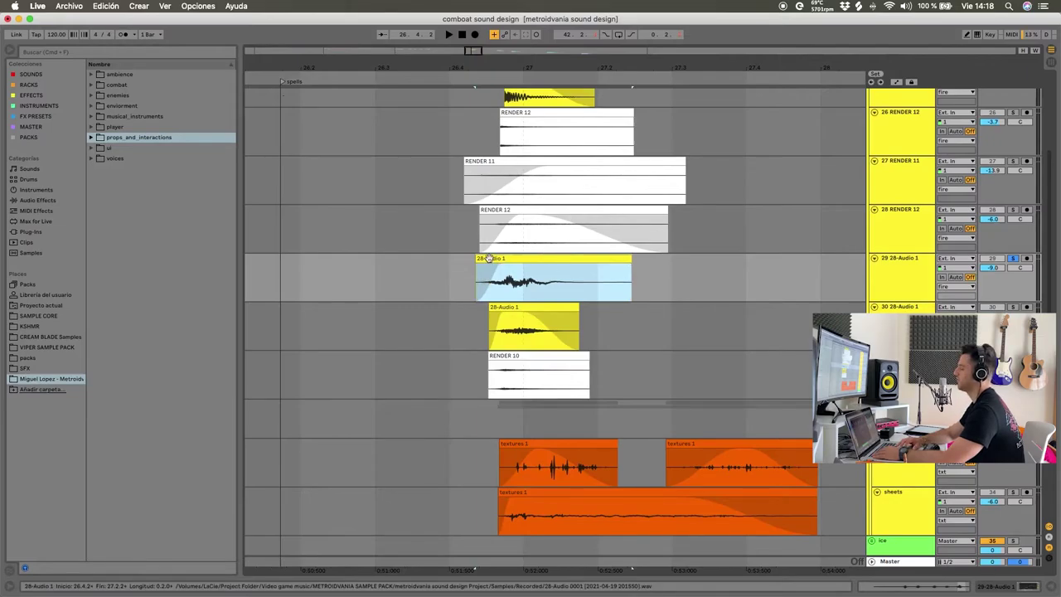
Play the soloed track 29 clip several times from its start and show the track's device chain
key("space")
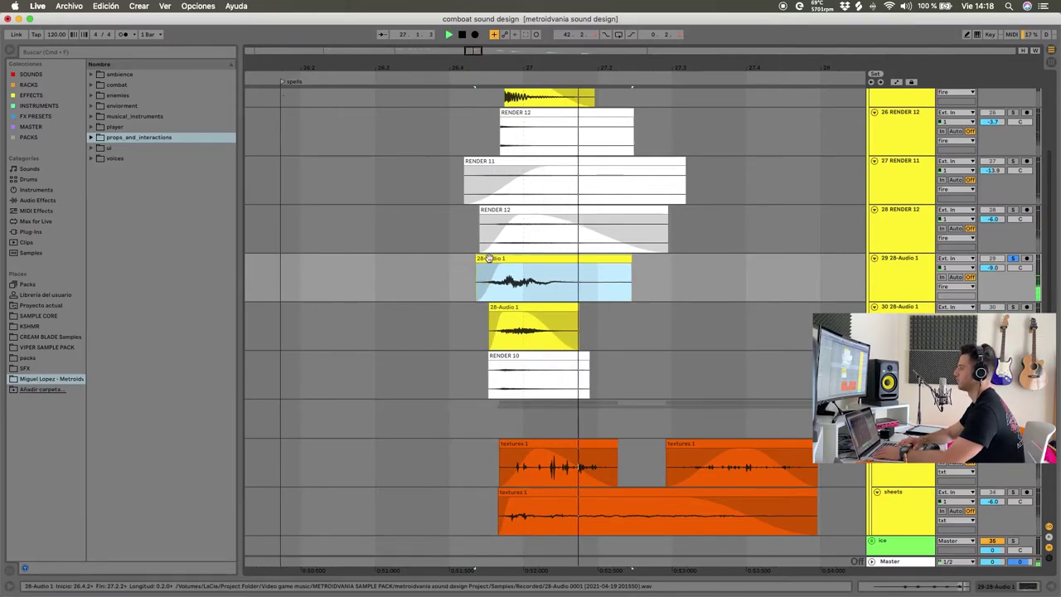
key("space")
key("space")
key("space")
left_click(1019, 586)
key("space")
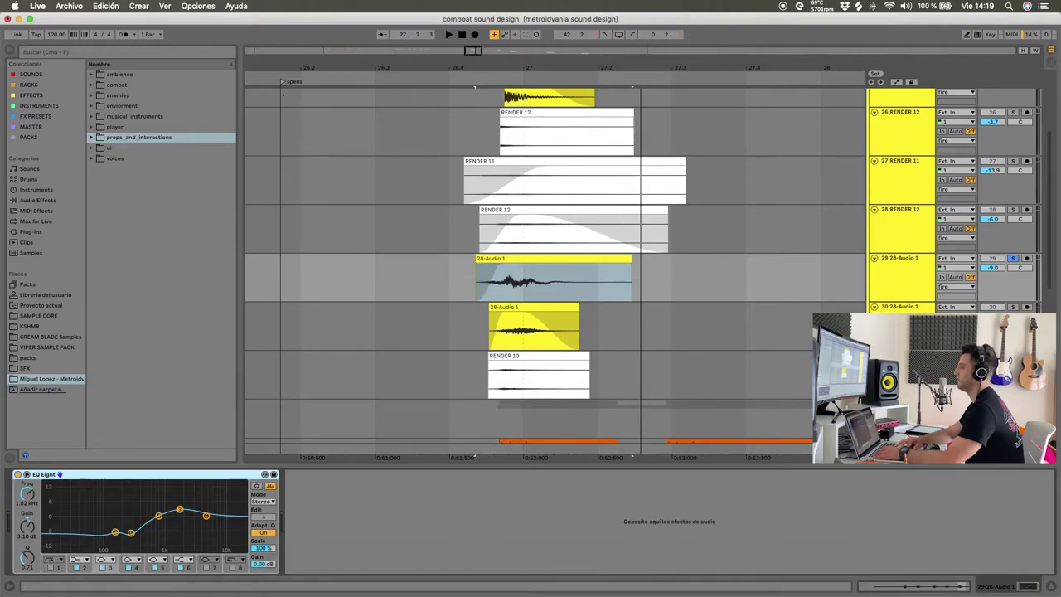
Solo track 30 28-Audio 1 instead and play its clip from the start
key("Down")
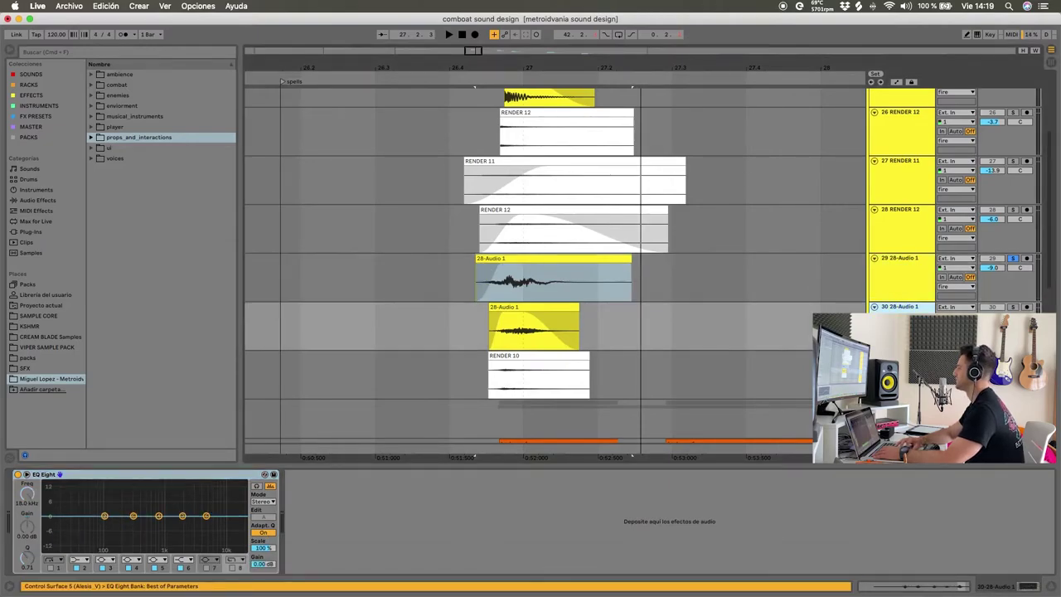
left_click(503, 305)
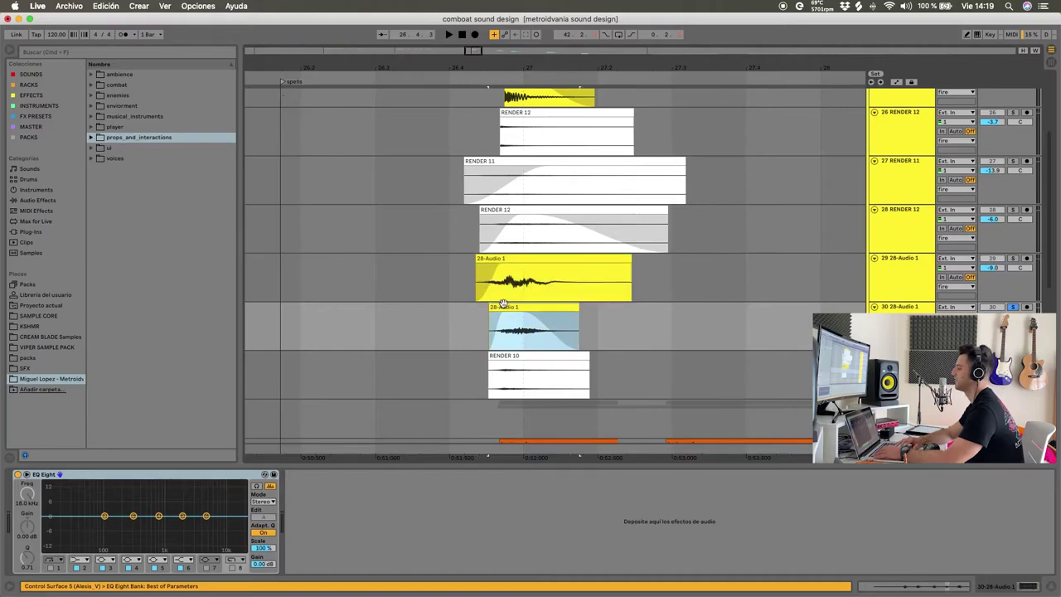
key("space")
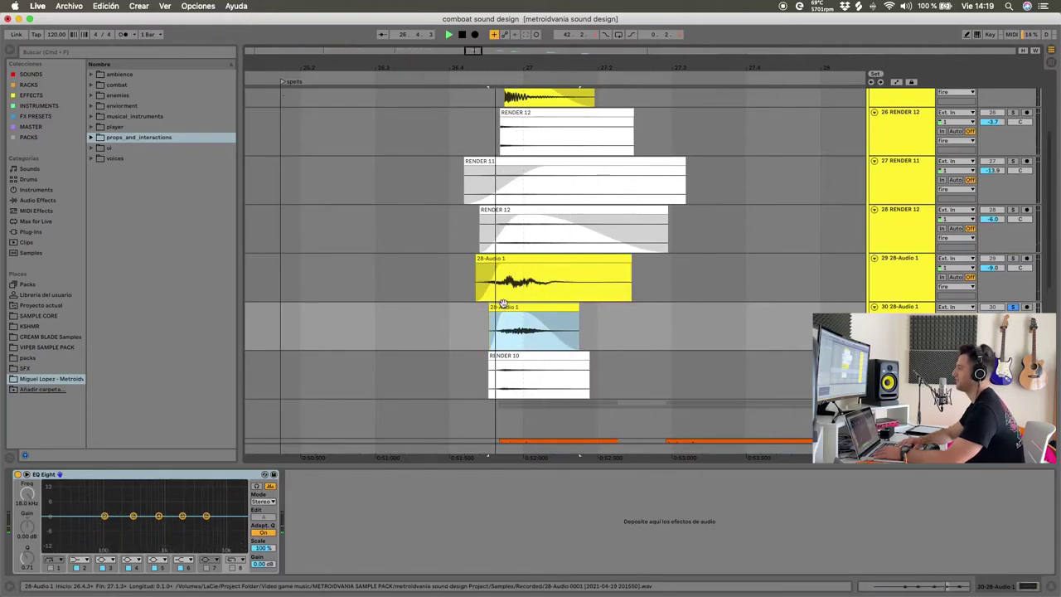
Add track 29 to the solo of track 30 and play both 28-Audio 1 layers repeatedly from about beat 26.4.2
left_click(1012, 259)
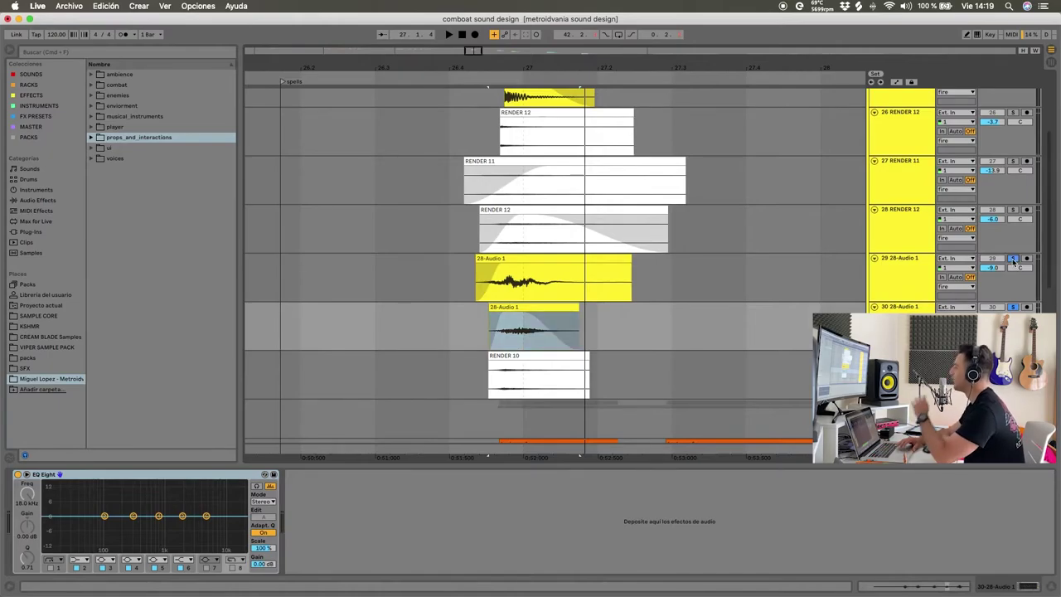
left_click(471, 273)
scroll(470, 273, "up", 2)
scroll(469, 273, "right", 2)
key("space")
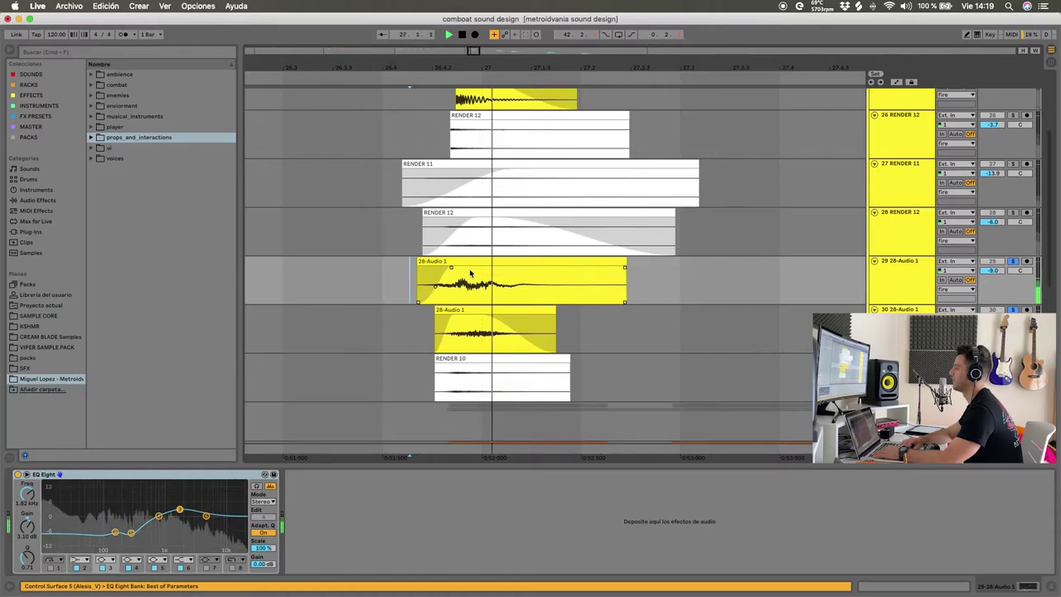
key("space")
key("space")
key("space")
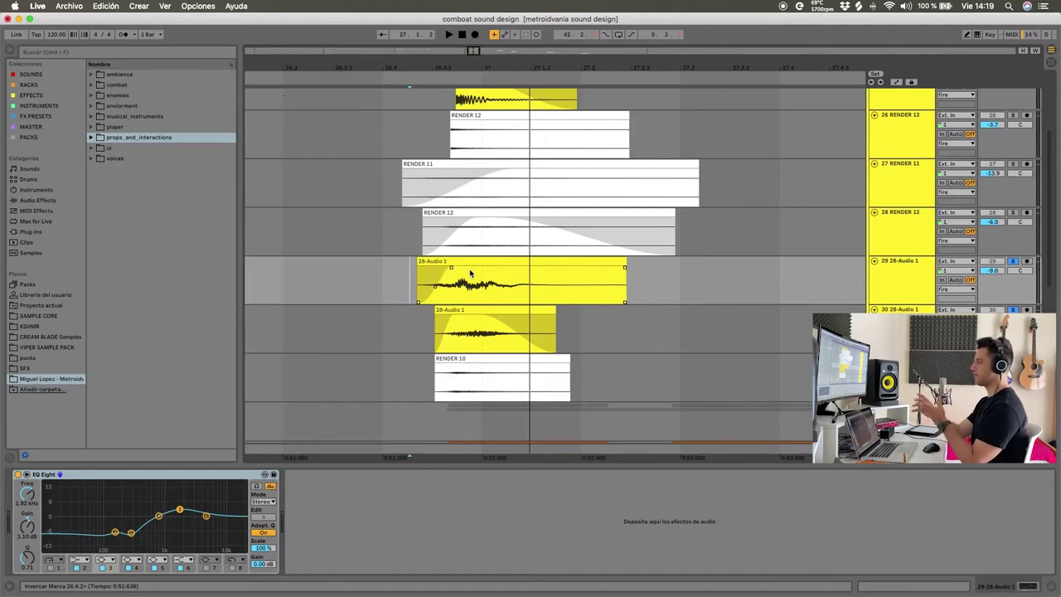
key("space")
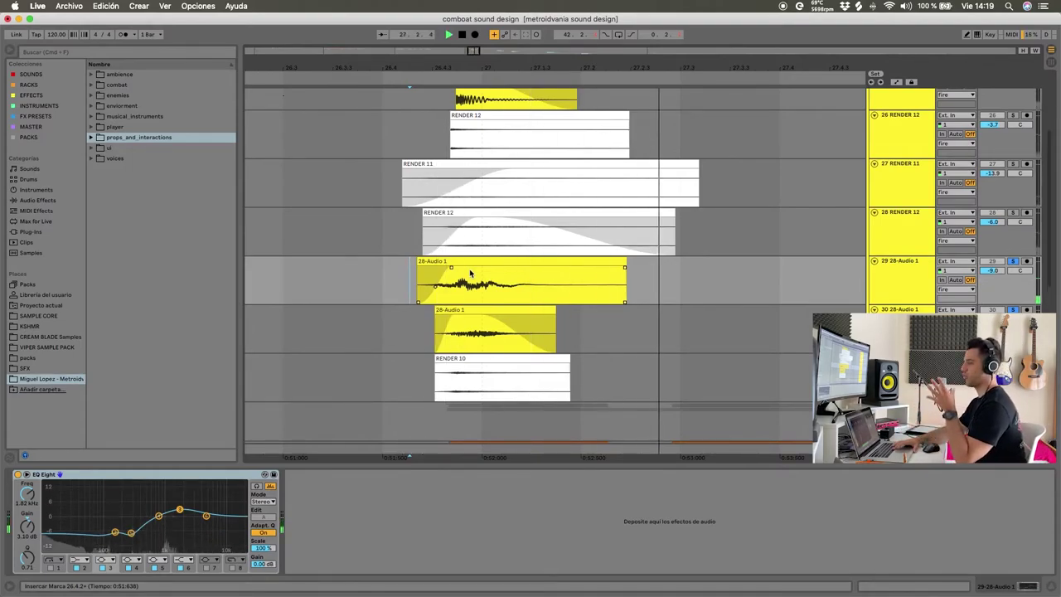
Audition the RENDER 10 clip on track 31 without the two 28-Audio 1 layers
scroll(783, 357, "down", 1)
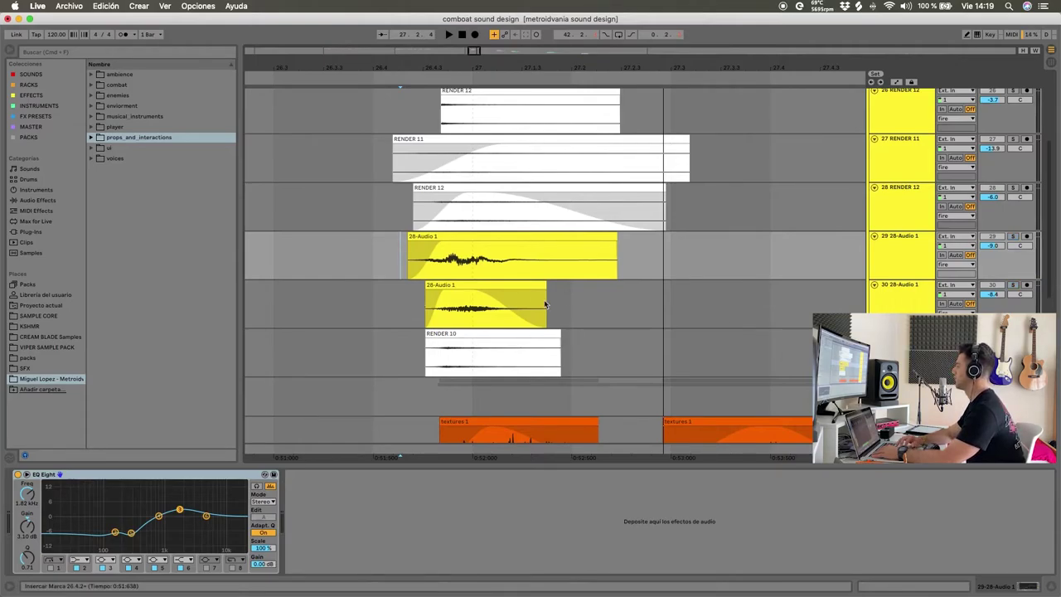
left_click(424, 340)
key("space")
key("space")
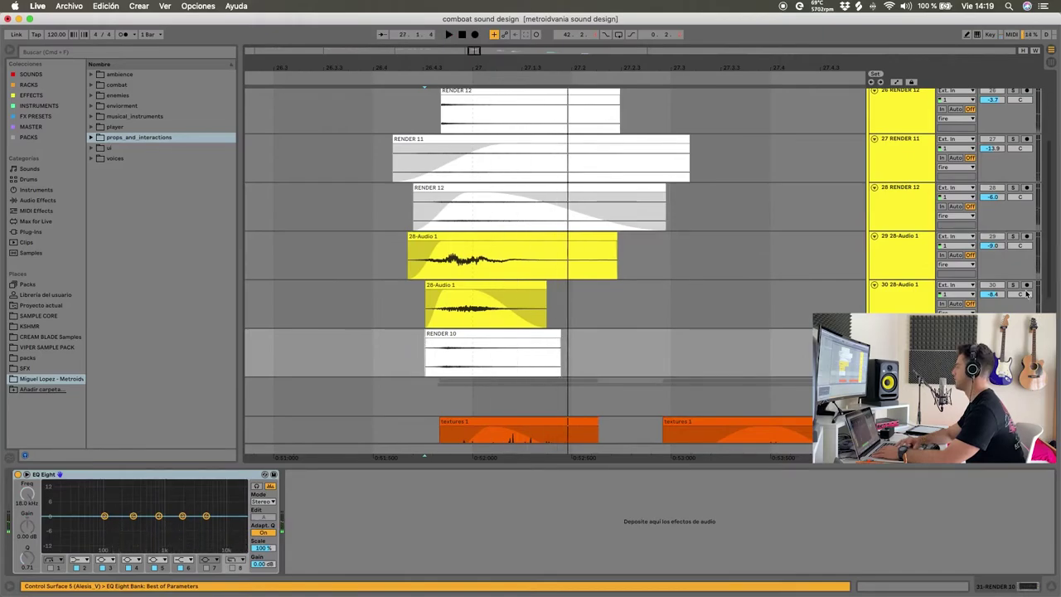
Solo tracks 29 and 30 together with RENDER 10 and play these layers from about beat 26.4.2
left_click(410, 246)
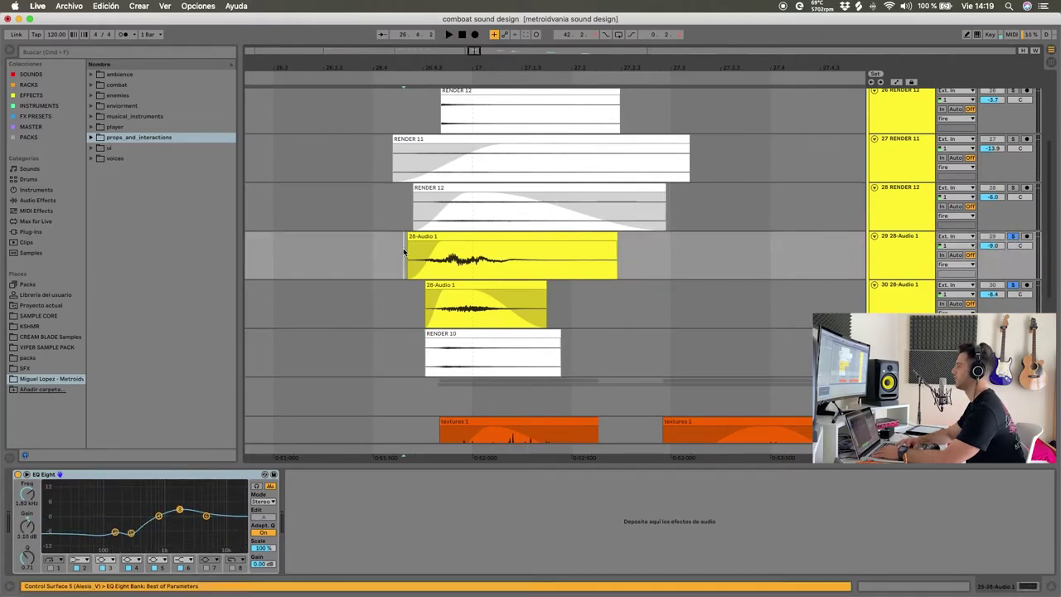
key("space")
key("space")
key("space")
scroll(686, 317, "up", 3)
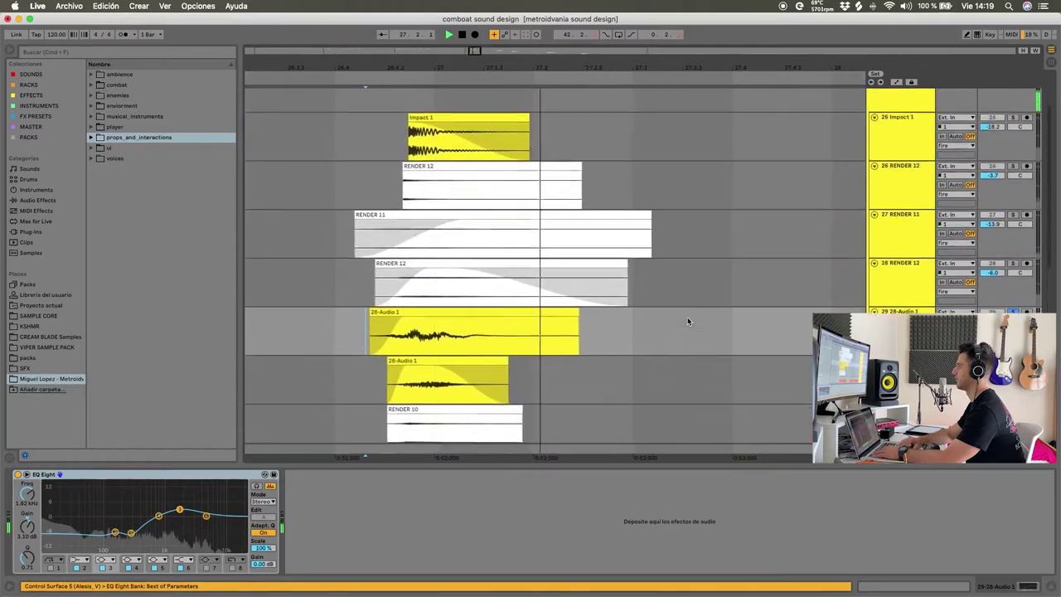
Solo tracks 25 Impact 1 through 28 RENDER 12 as well and step through the stacked fire layers one by one
left_click(1014, 176)
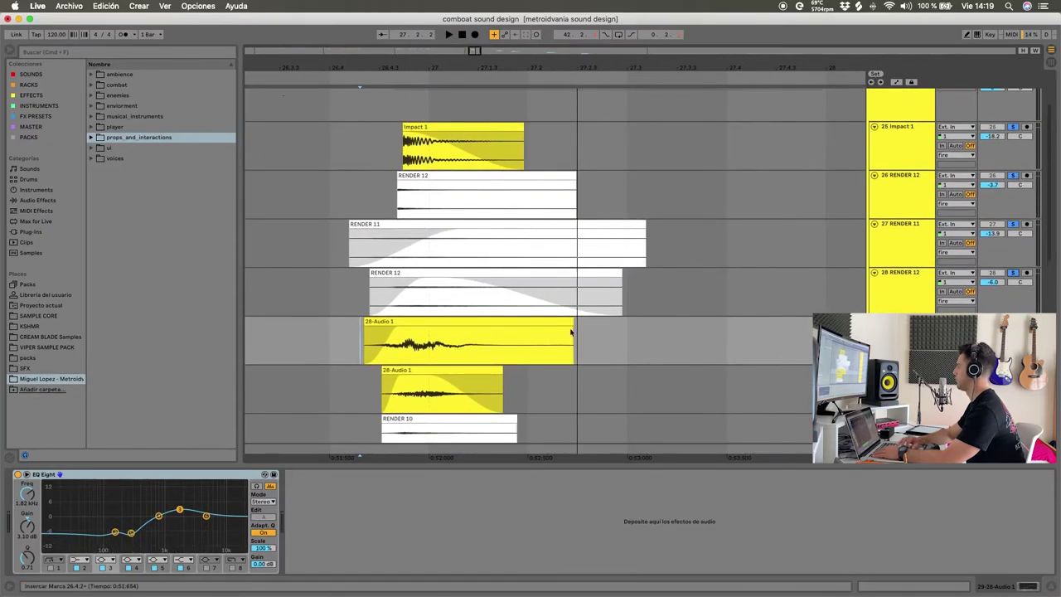
scroll(617, 360, "down", 1)
left_click(367, 358)
left_click(367, 394)
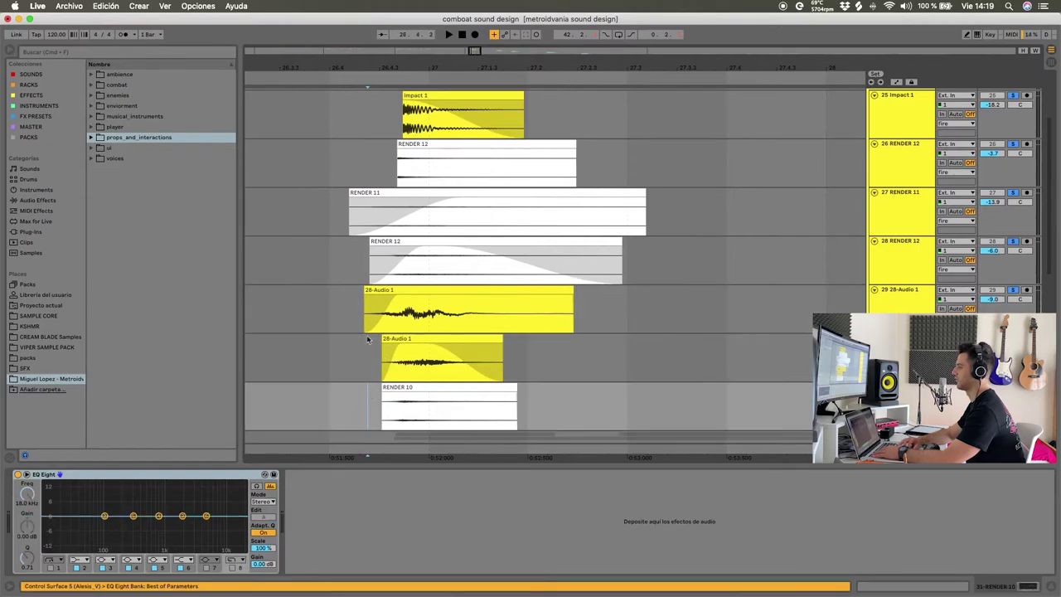
left_click(362, 357)
left_click(348, 315)
left_click(346, 261)
left_click(345, 216)
left_click(351, 166)
left_click(334, 226)
left_click(341, 271)
left_click(341, 309)
left_click(341, 356)
scroll(351, 177, "up", 1)
Play the soloed layers of tracks 25 to 31 together from about beat 26.4.1
left_click(351, 162)
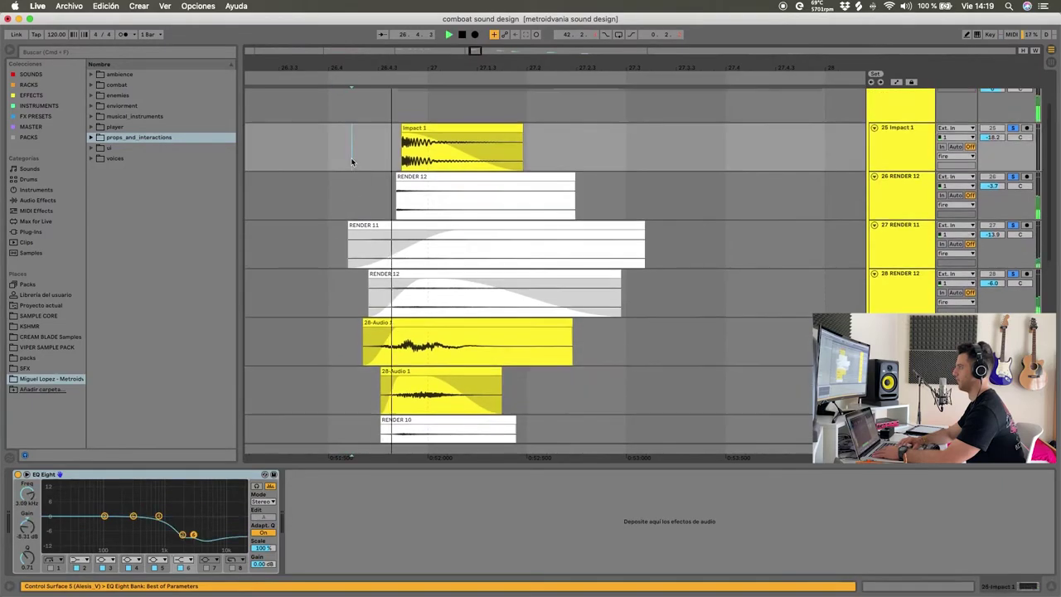
key("space")
scroll(350, 162, "up", 1)
scroll(350, 161, "down", 5)
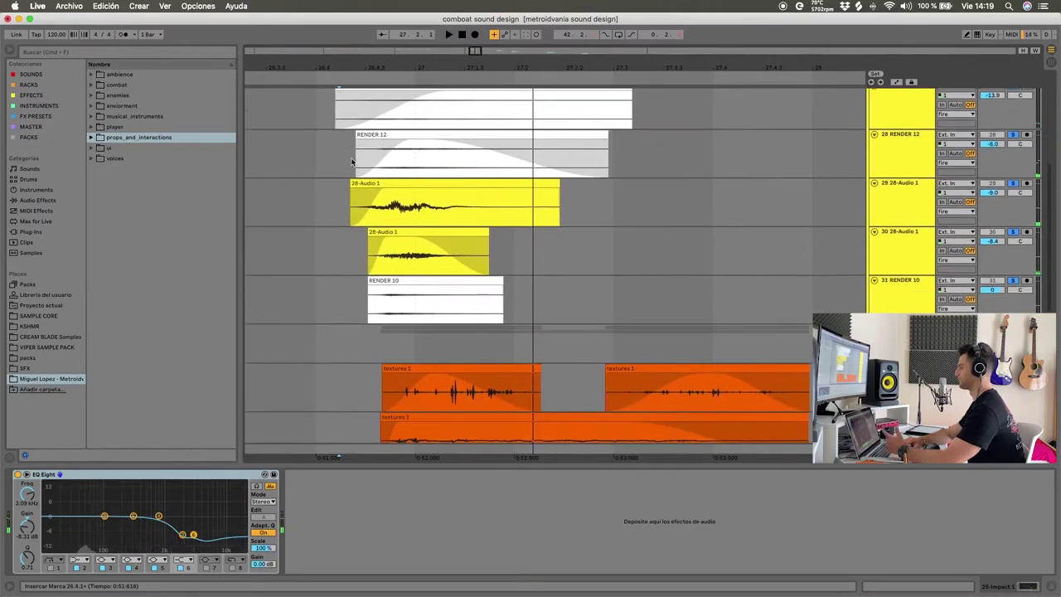
Replay the combined fire layers twice from beat 26.4.2, just before the second 28-Audio 1 clip
scroll(483, 301, "down", 2)
left_click(369, 280)
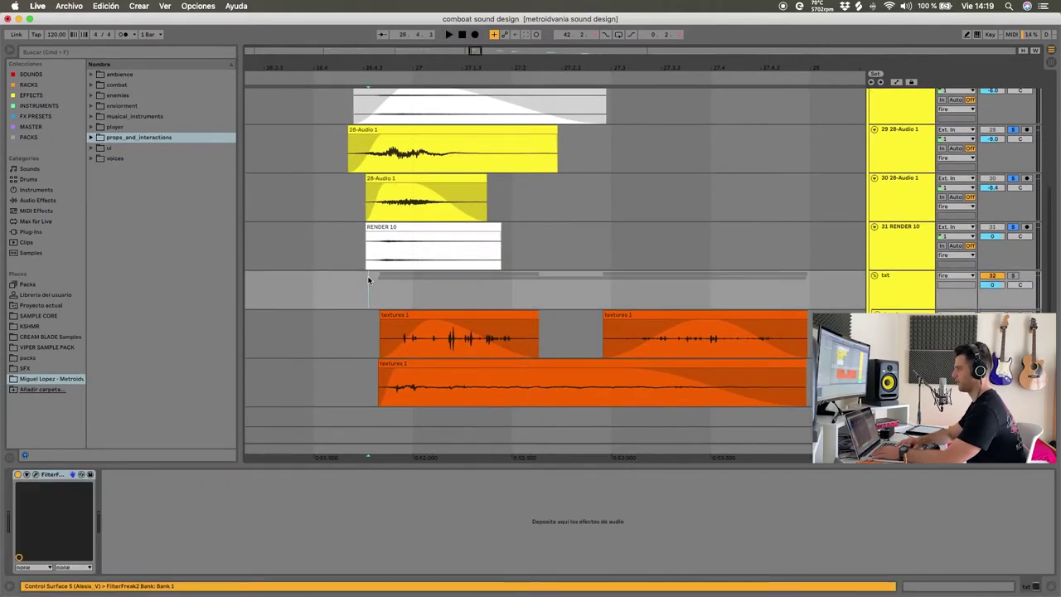
scroll(367, 275, "up", 1)
left_click(353, 225)
key("space")
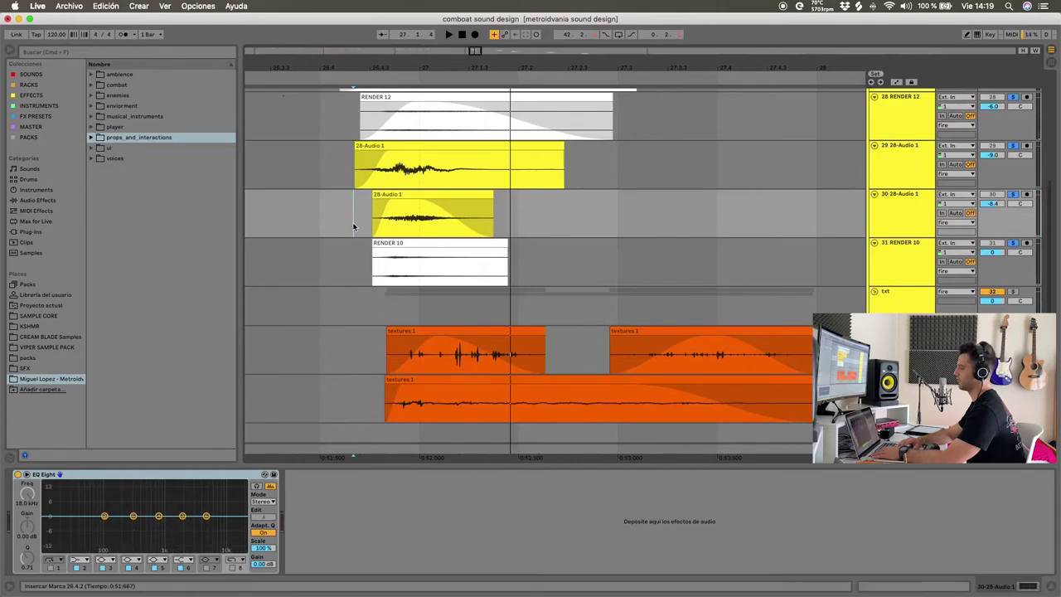
key("space")
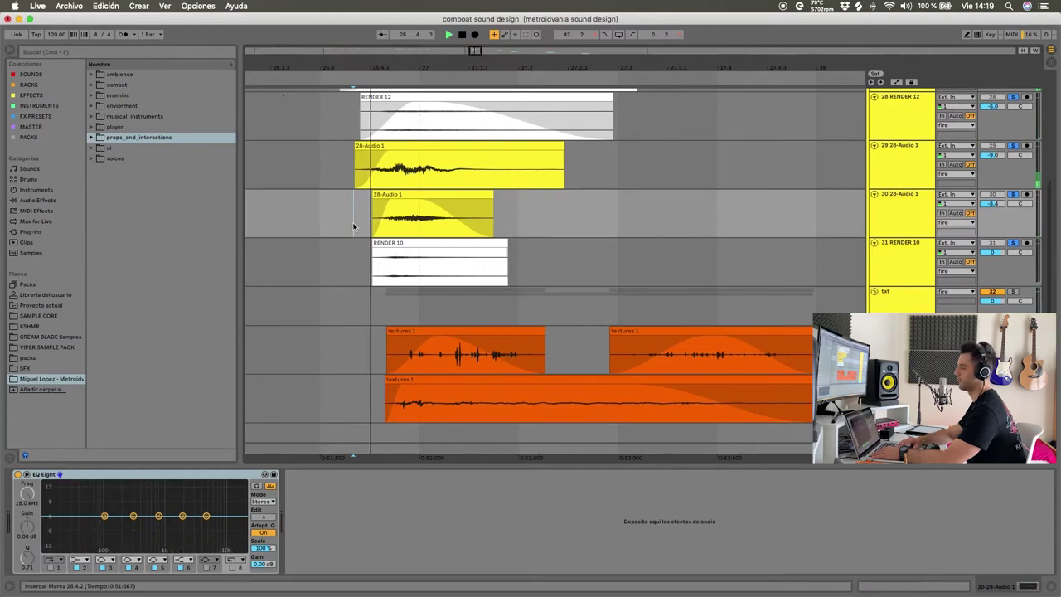
key("space")
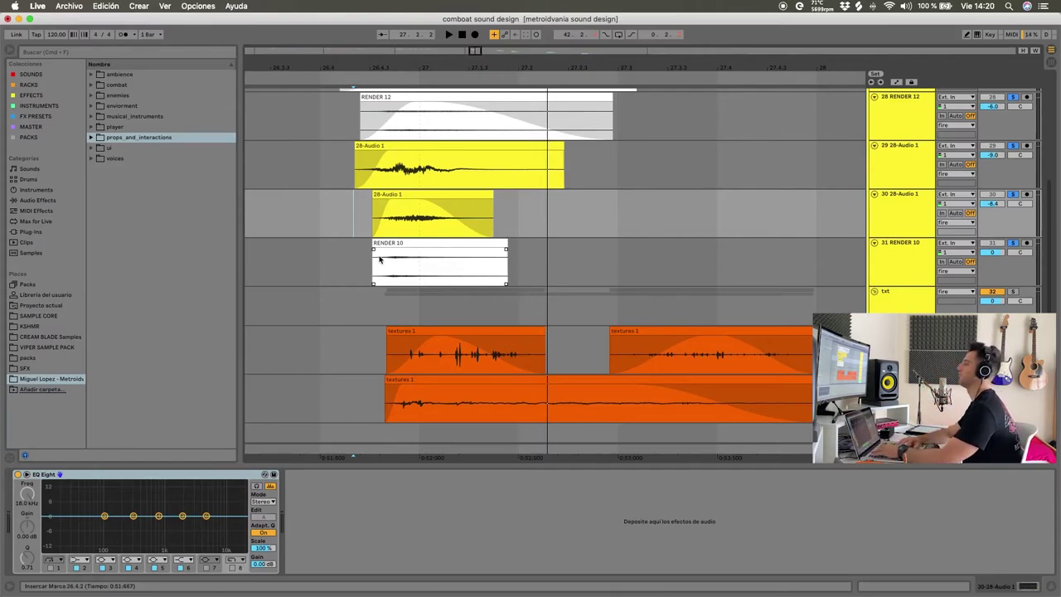
Solo only the txt texture group and play it from about beat 26.4.3
scroll(389, 257, "down", 2)
scroll(390, 257, "right", 1)
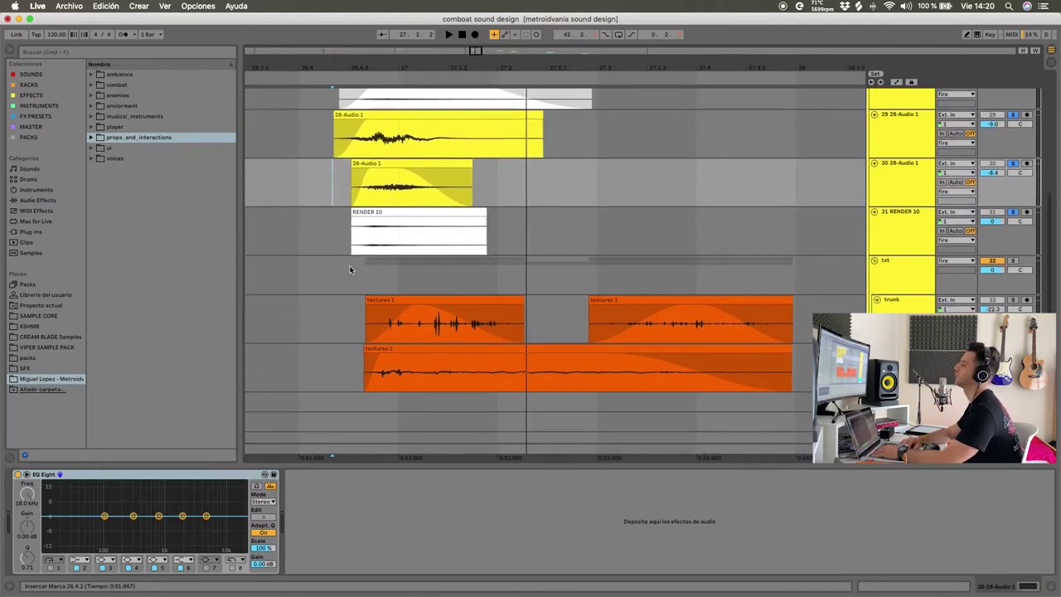
left_click(349, 265)
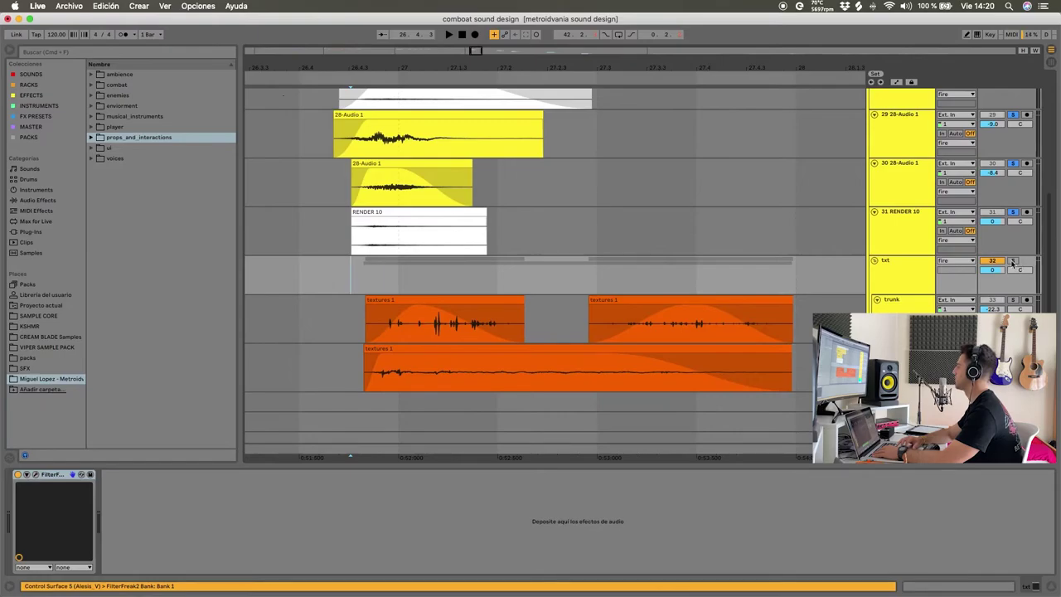
left_click(353, 278)
key("space")
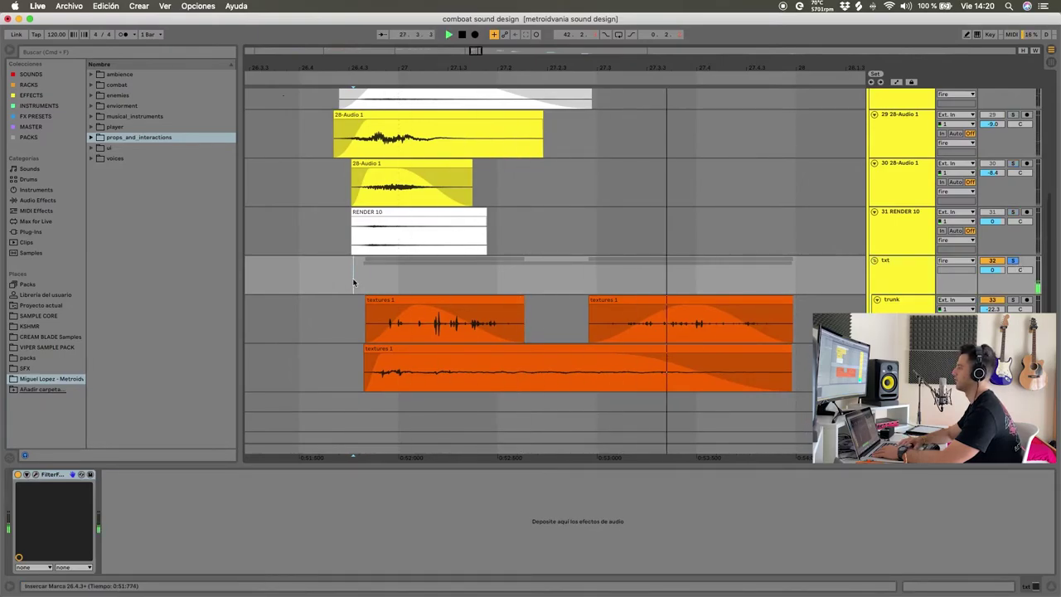
key("space")
Select the first textures 1 clip on the trunk track, solo that track and play it
left_click(361, 312)
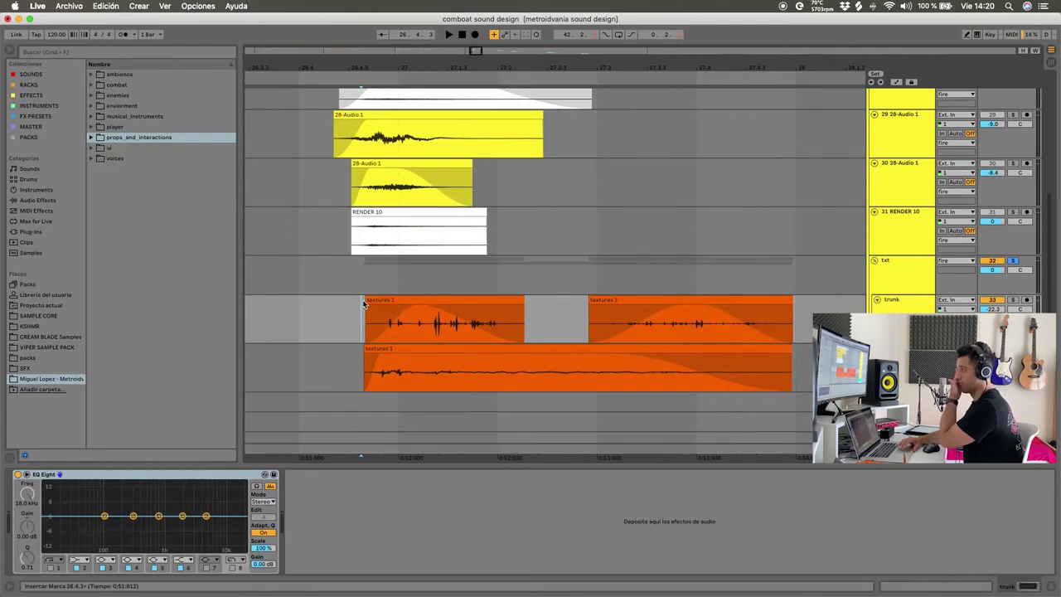
left_click(395, 300)
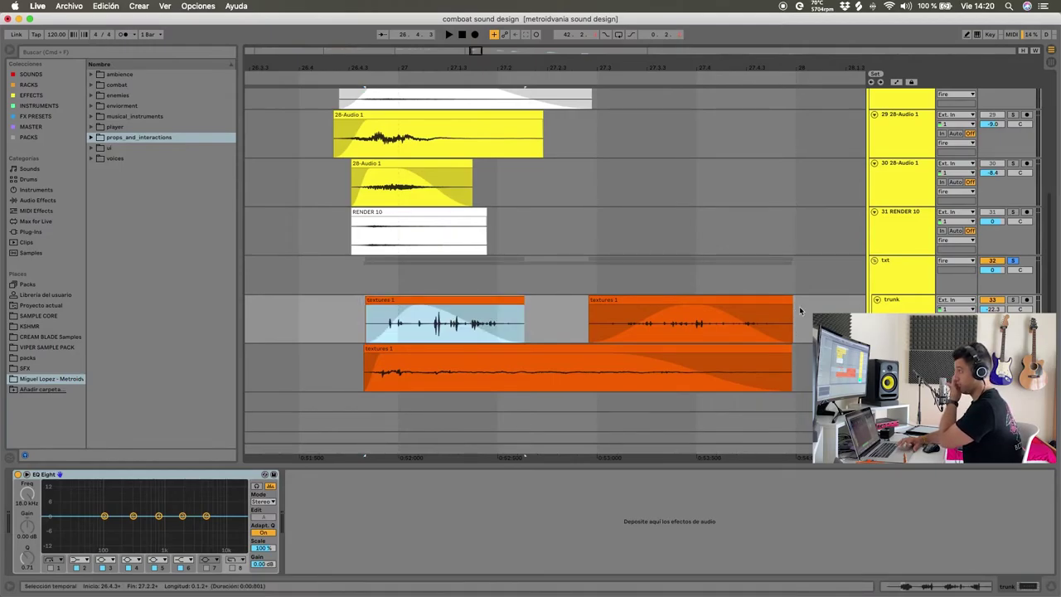
left_click(1012, 300)
key("space")
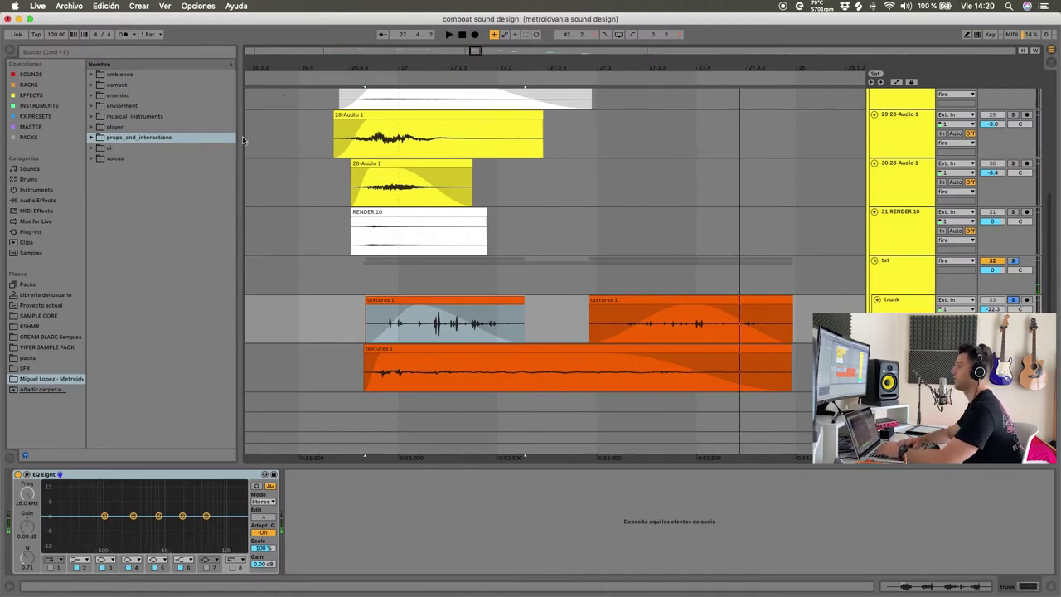
Search the sample library for "trunk" and preview the wicker trunk samples from mk_mft_wicker_trunk_02 to mk_mft_wicker_trunk_05_long
left_click(128, 52)
type("trunk")
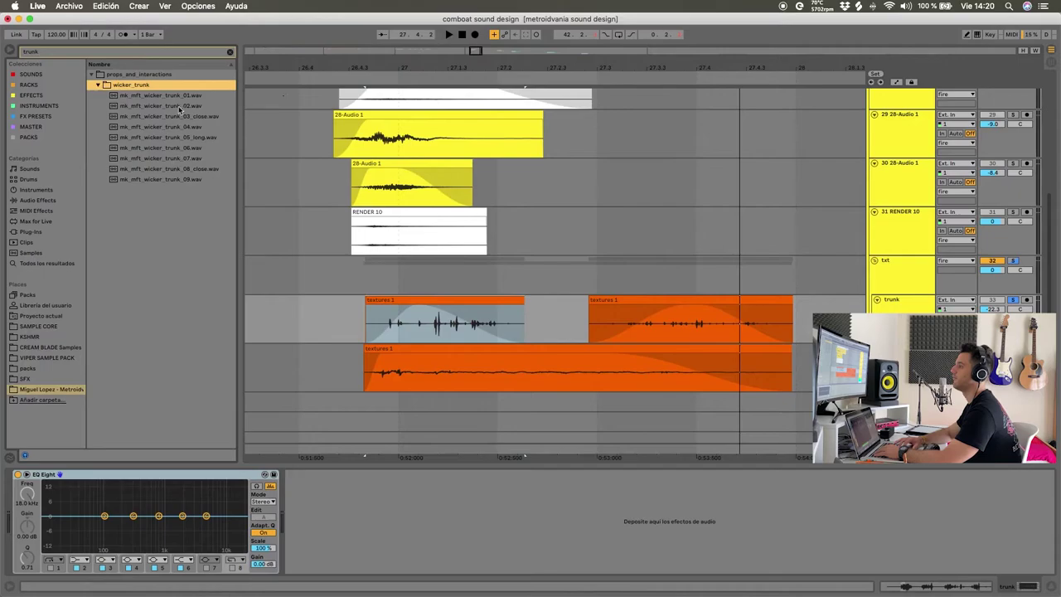
left_click(178, 106)
key("Down")
key("Down")
key("Down")
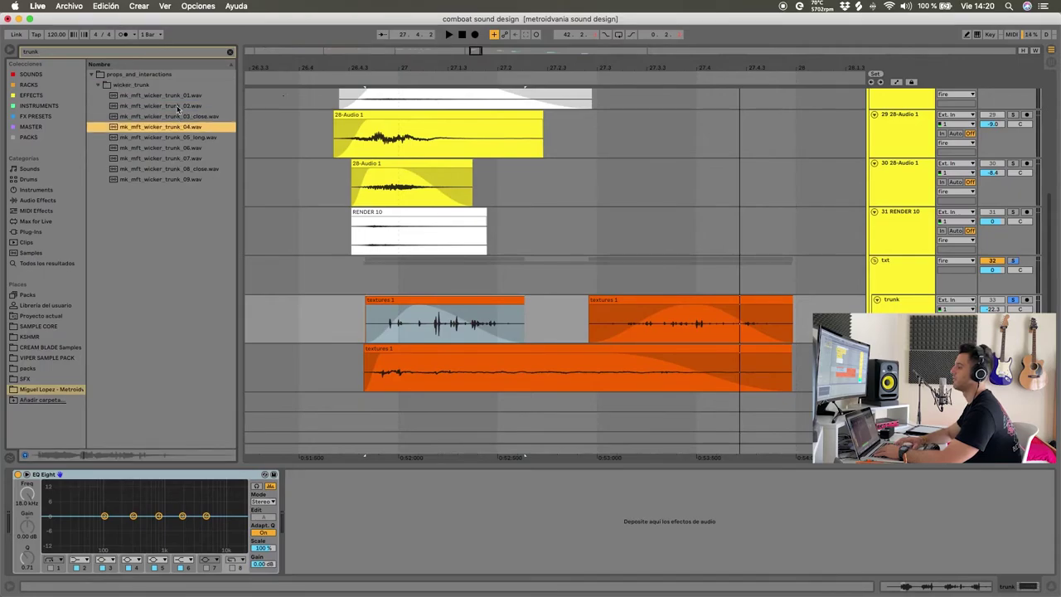
key("Down")
key("Up")
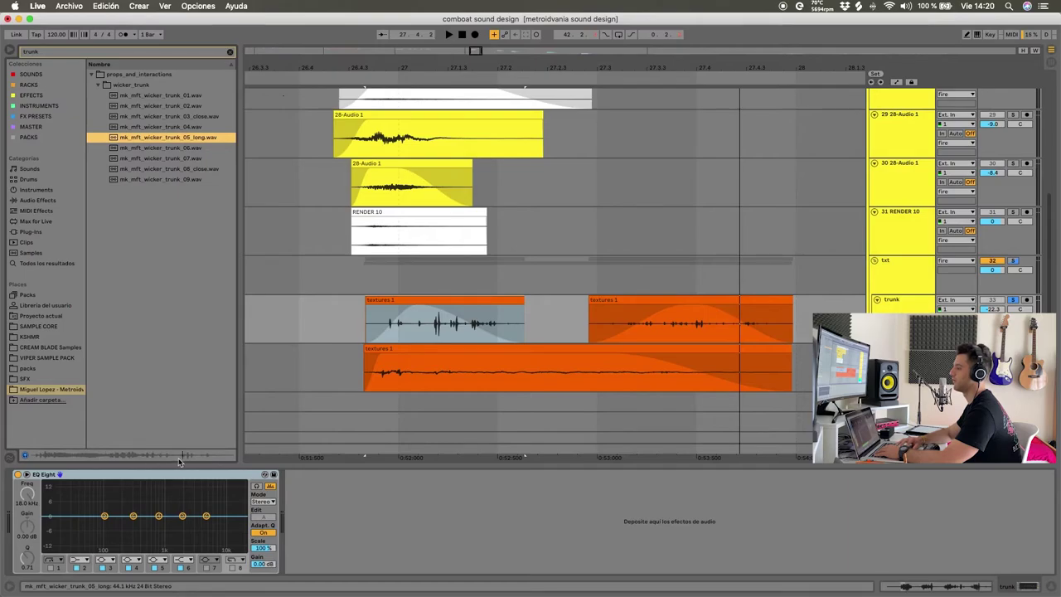
Replay the first trunk texture clip and compare it with the mk_mft_wicker_trunk_08_close and mk_mft_wicker_trunk_09 samples
key("space")
left_click(98, 85)
key("space")
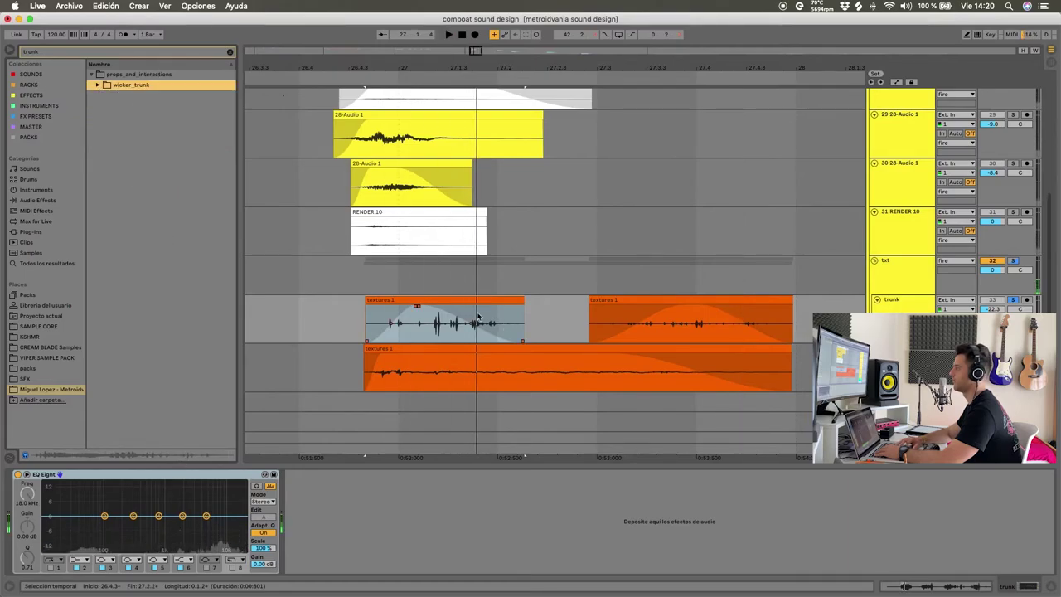
double_click(208, 83)
left_click(176, 170)
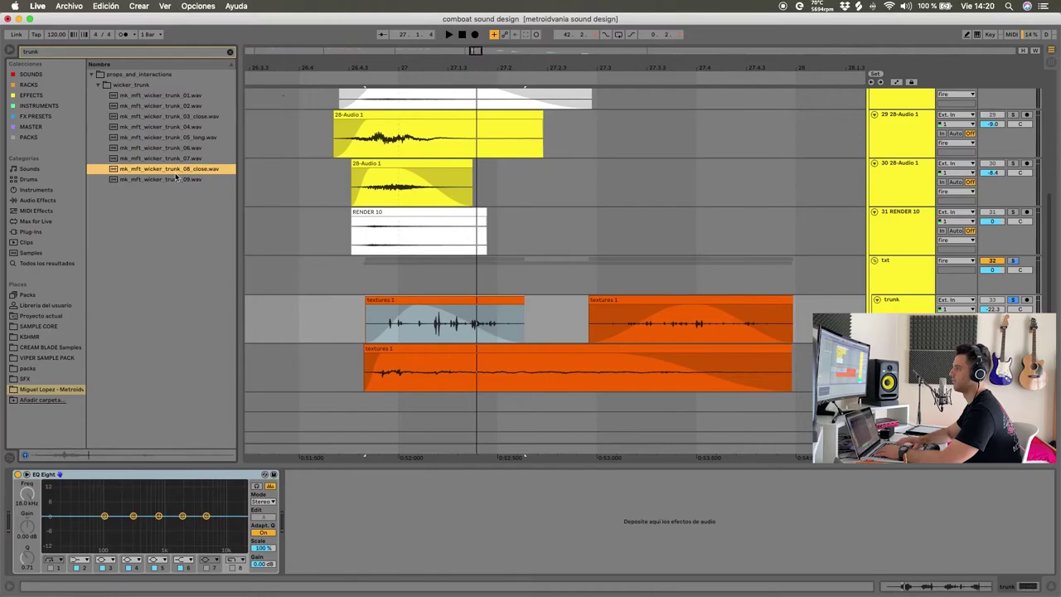
left_click(175, 177)
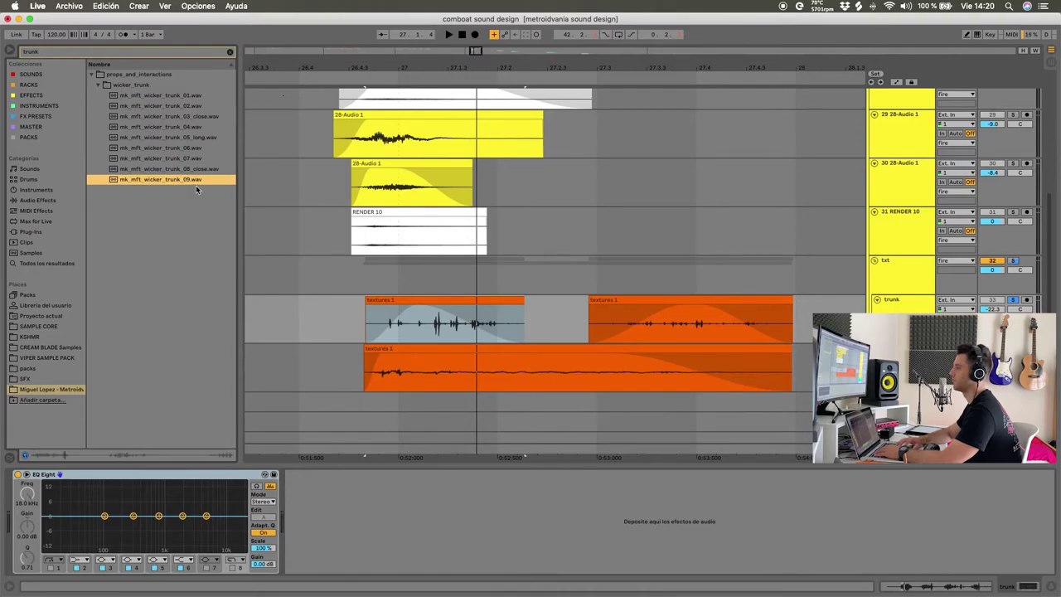
left_click(99, 85)
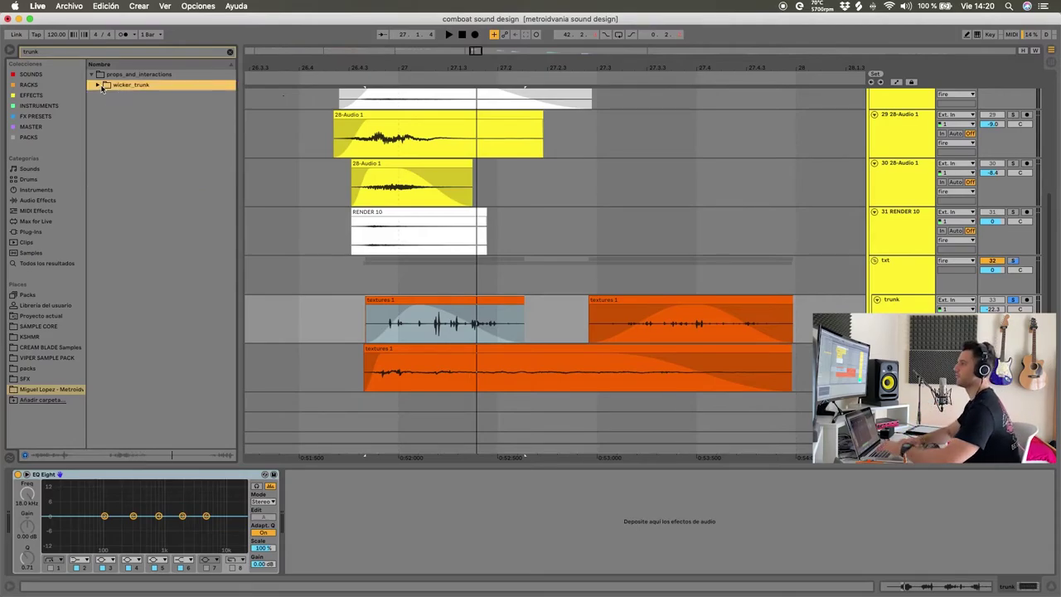
Play the first and second textures 1 clips on the trunk track
double_click(452, 300)
key("space")
left_click(672, 257)
key("space")
left_click(1033, 585)
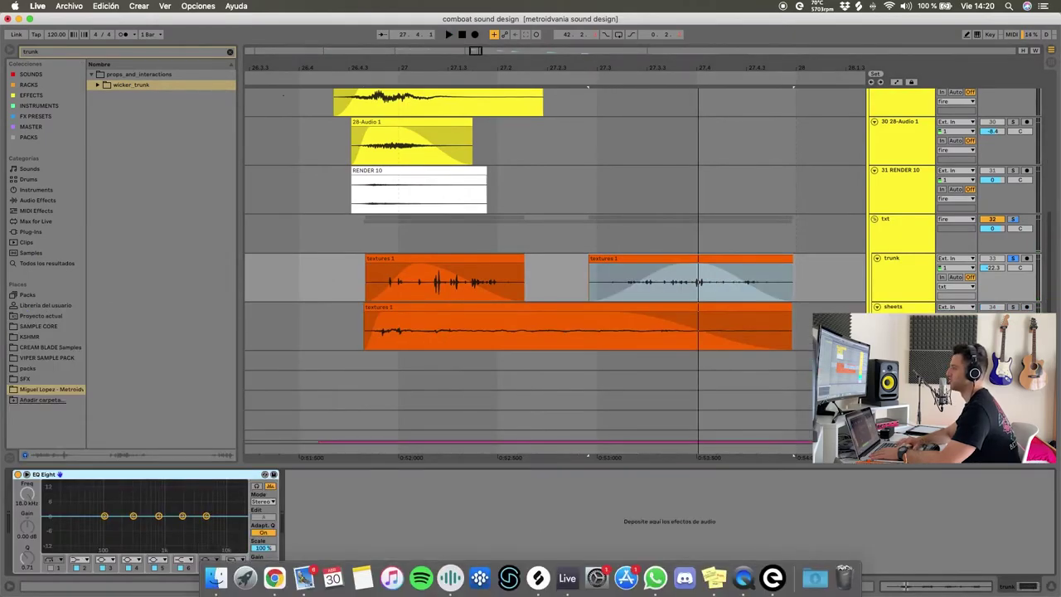
Clear the library search, solo the sheets track and play its textures 1 clip from about beat 26.4.3
left_click(403, 306)
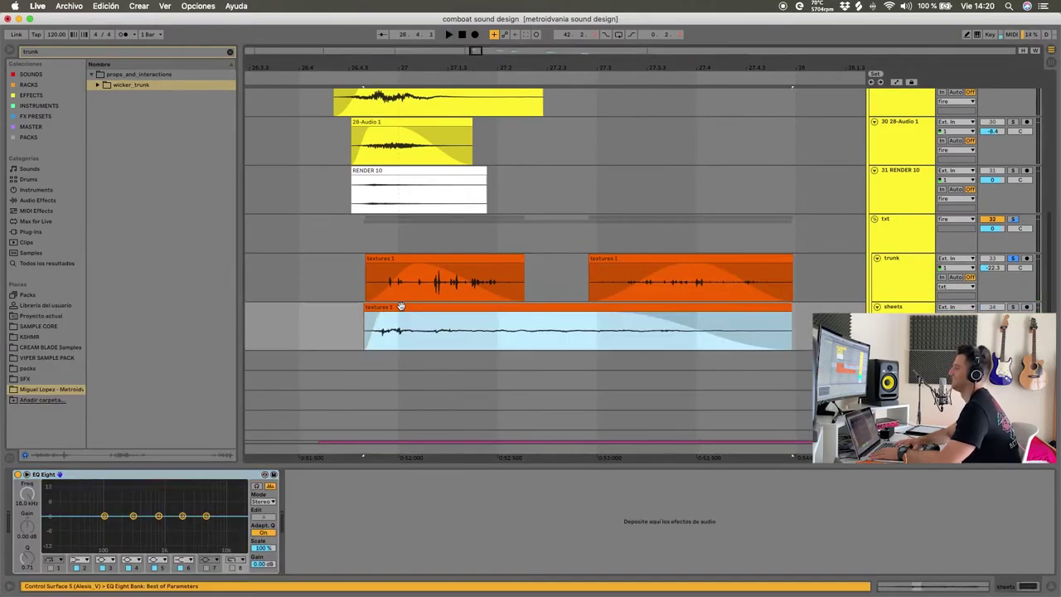
left_click(229, 52)
left_click(422, 307)
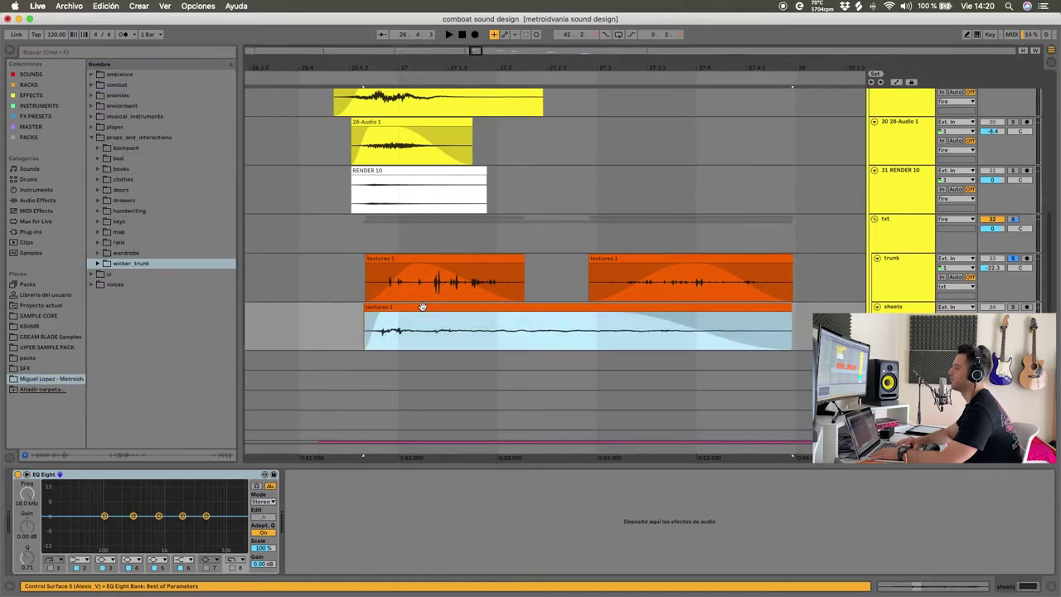
left_click(1013, 306)
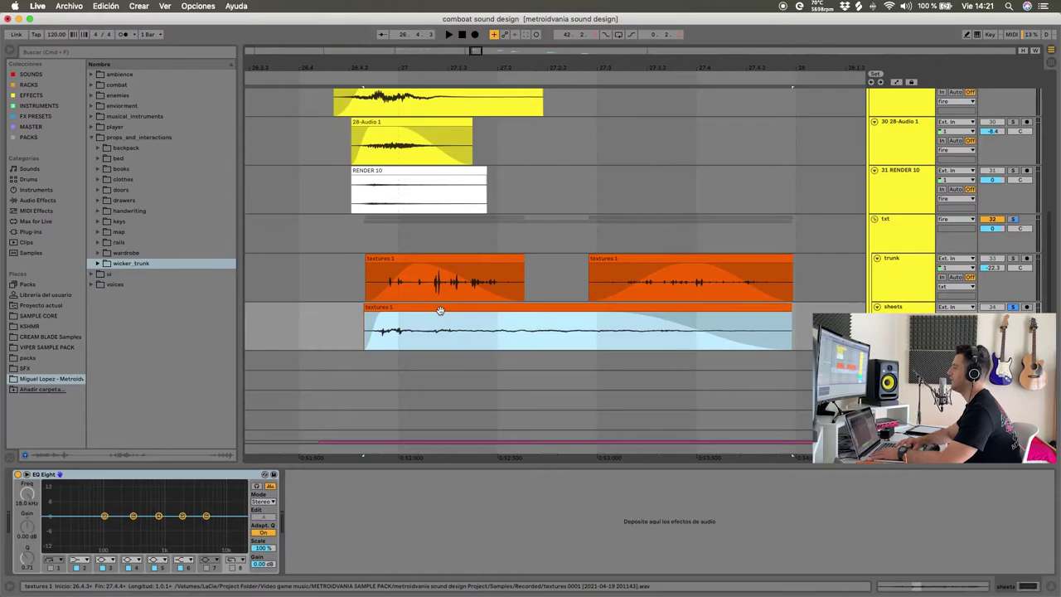
key("space")
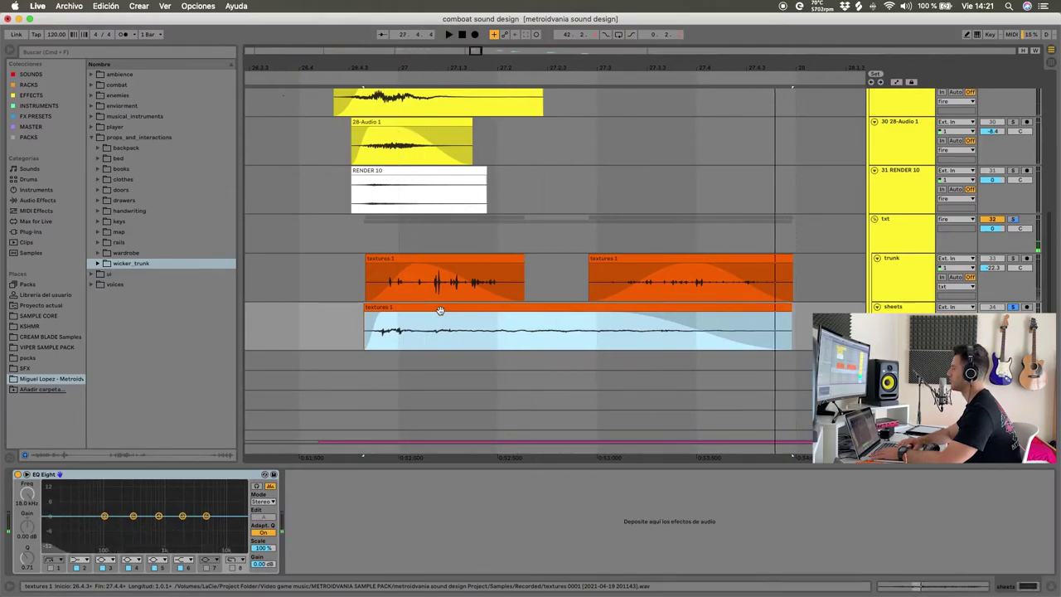
left_click(358, 313)
key("space")
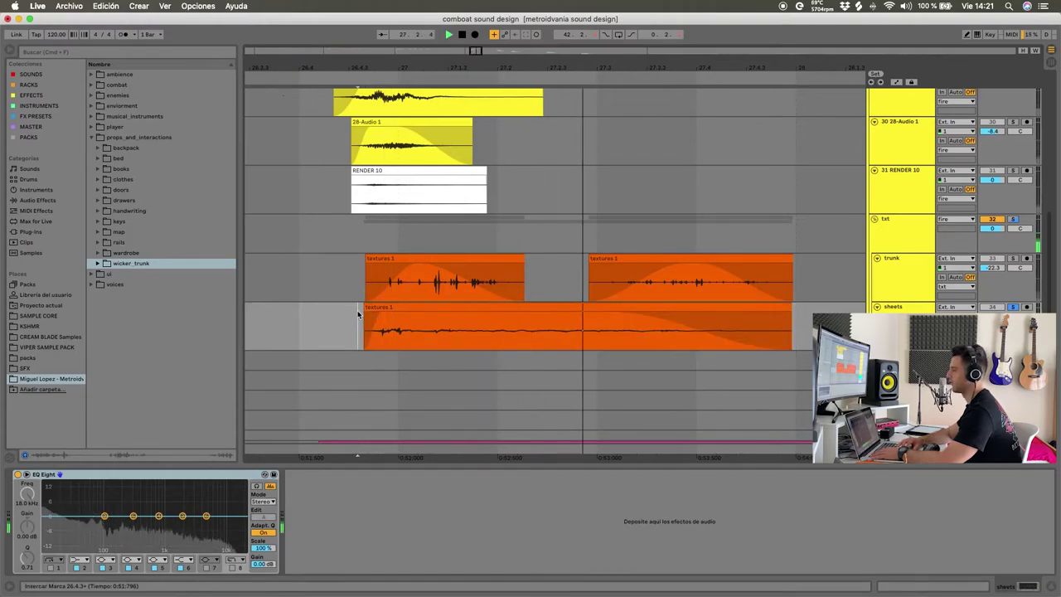
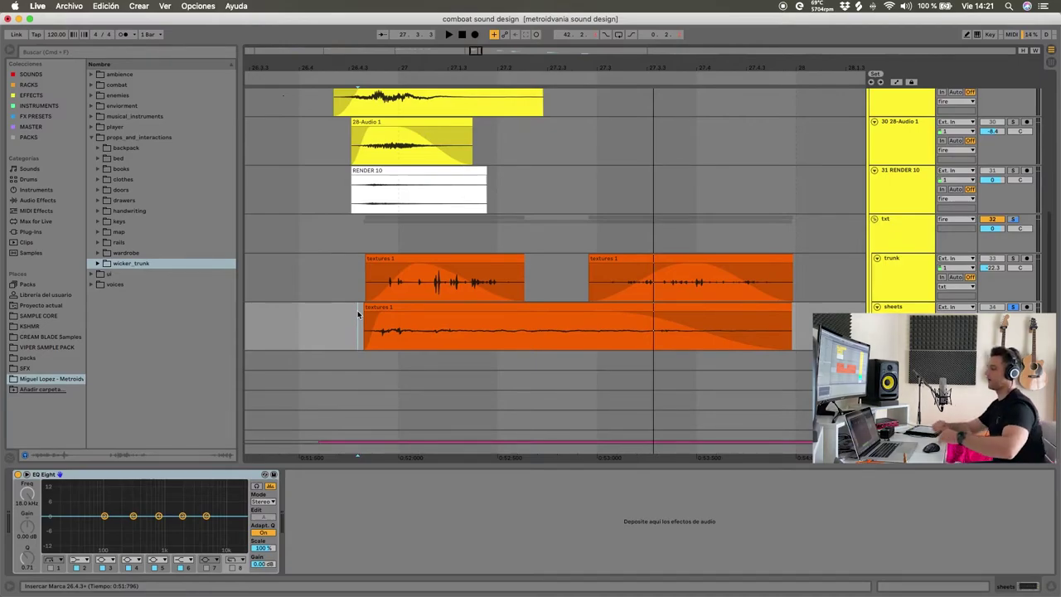
Inspect the sample properties of the textures 1 clip on the sheets track, close them and replay the clip
double_click(377, 312)
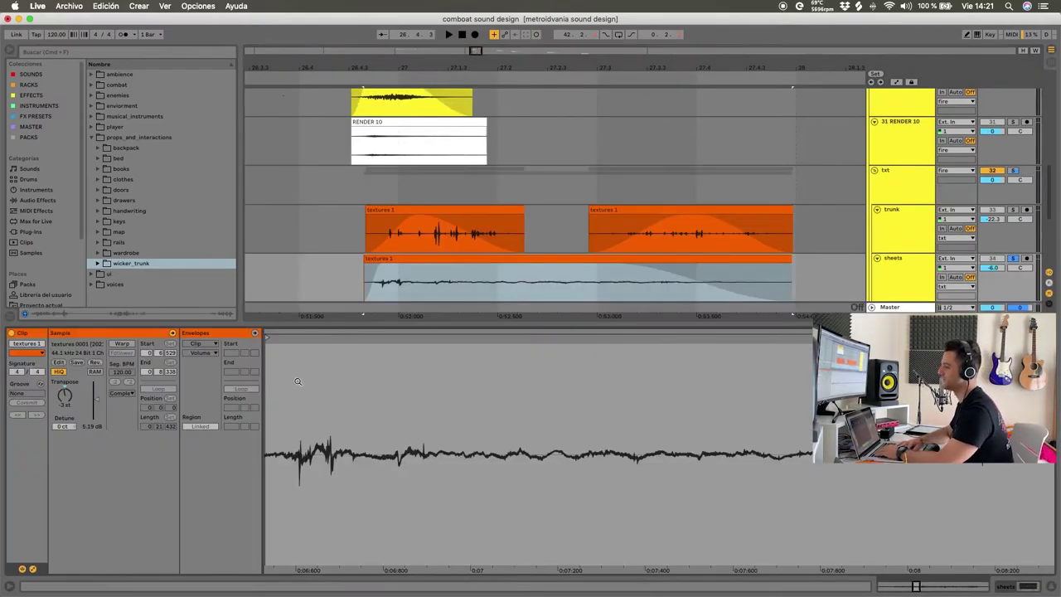
left_click(1047, 587)
key("space")
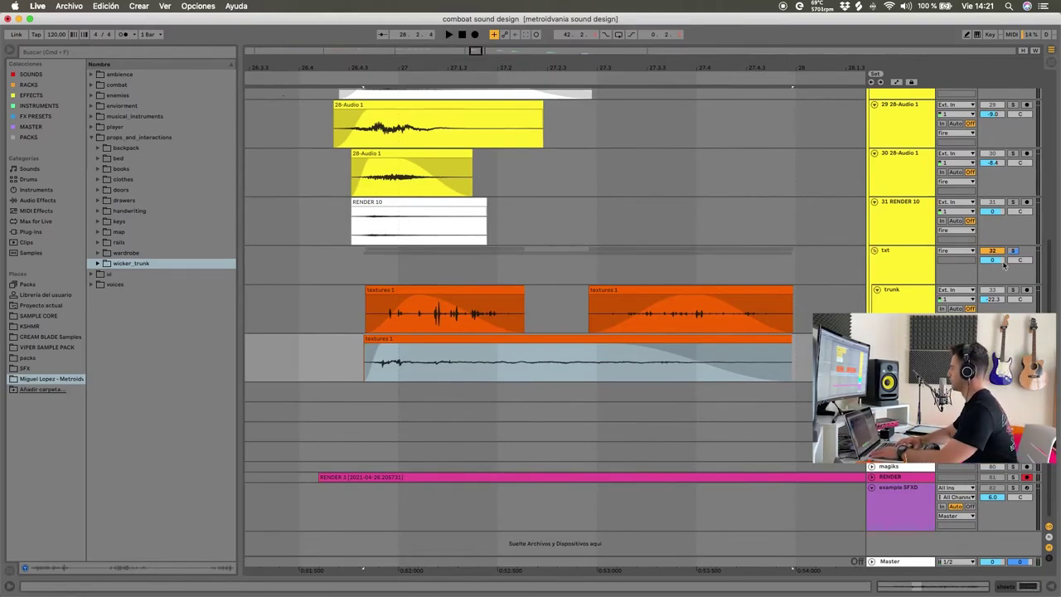
Play the trunk and sheets textures together through the soloed txt group
left_click(352, 262)
key("space")
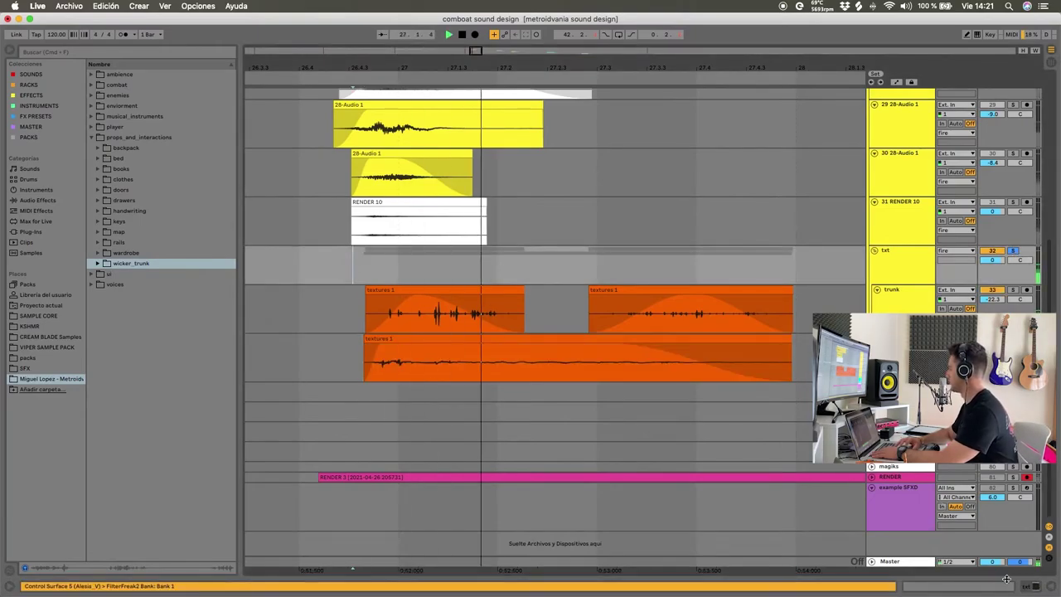
key("space")
Show the FilterFreak effect on the txt group with its Distorted MwaWah Env preset and play the textures through it
key("shift+Tab")
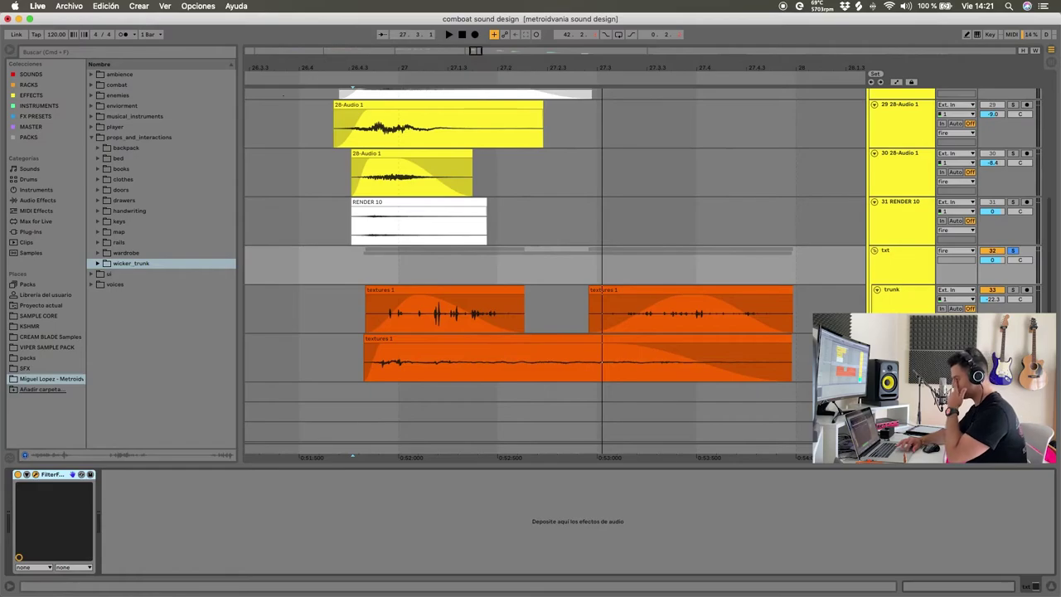
left_click_drag(702, 139, 607, 59)
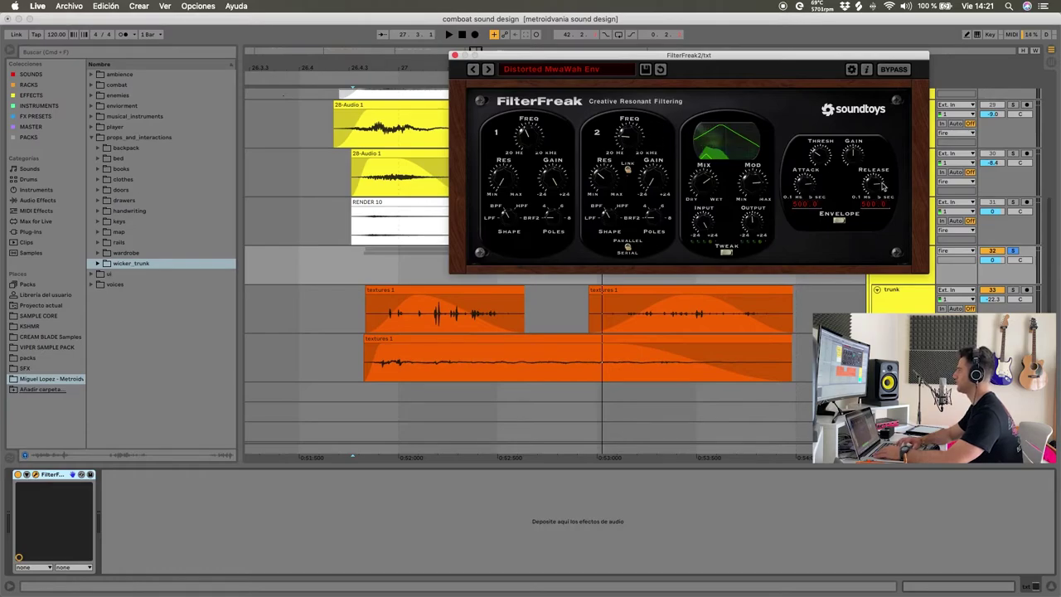
left_click(362, 269)
key("space")
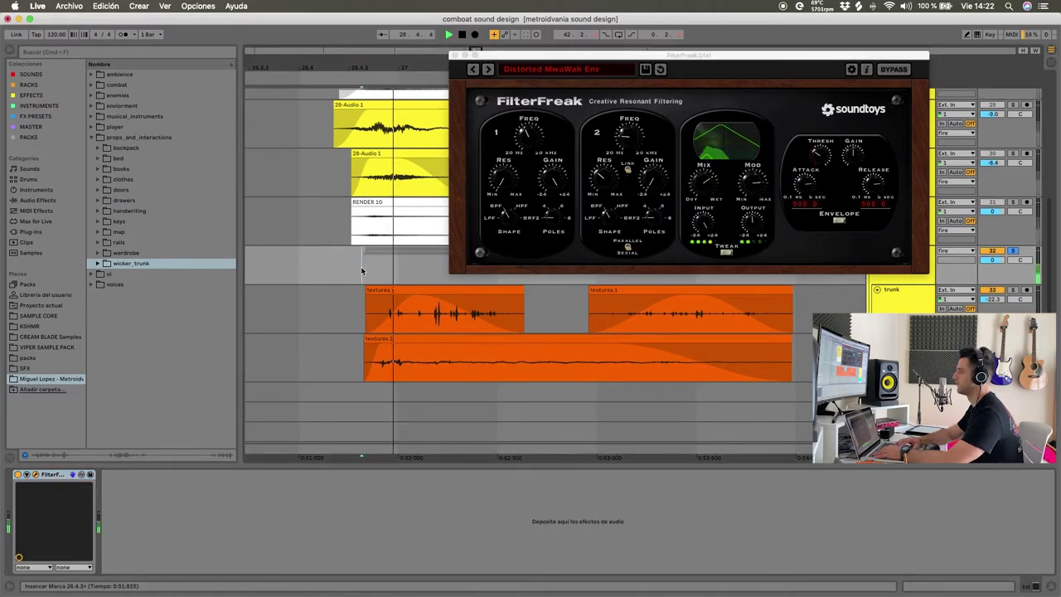
Bypass FilterFreak on the txt group and replay the dry textures from about beat 26.4.3
left_click(17, 475)
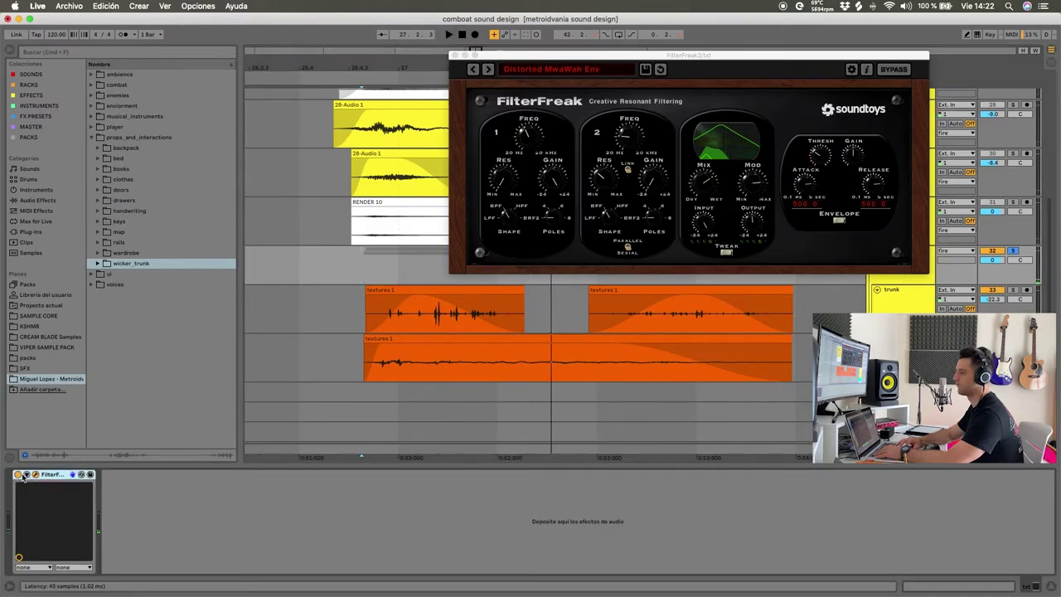
left_click(363, 266)
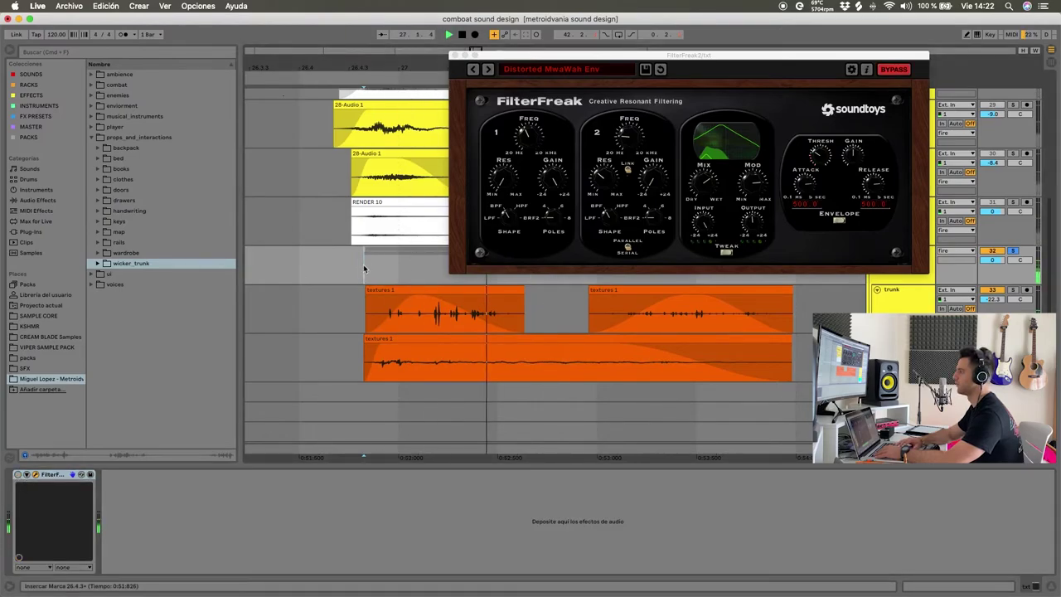
key("space")
left_click(359, 267)
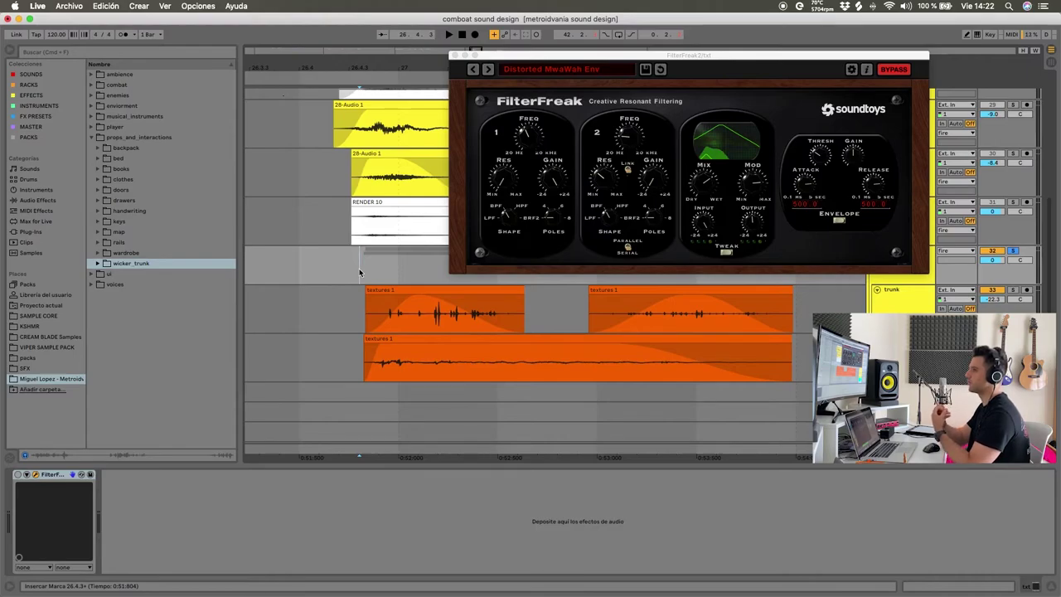
key("space")
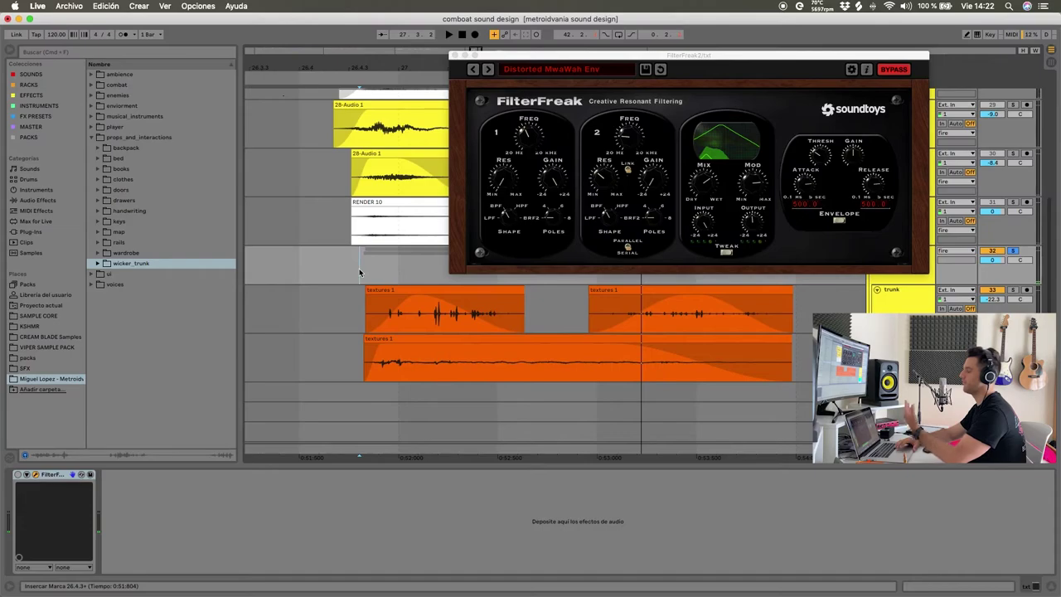
key("space")
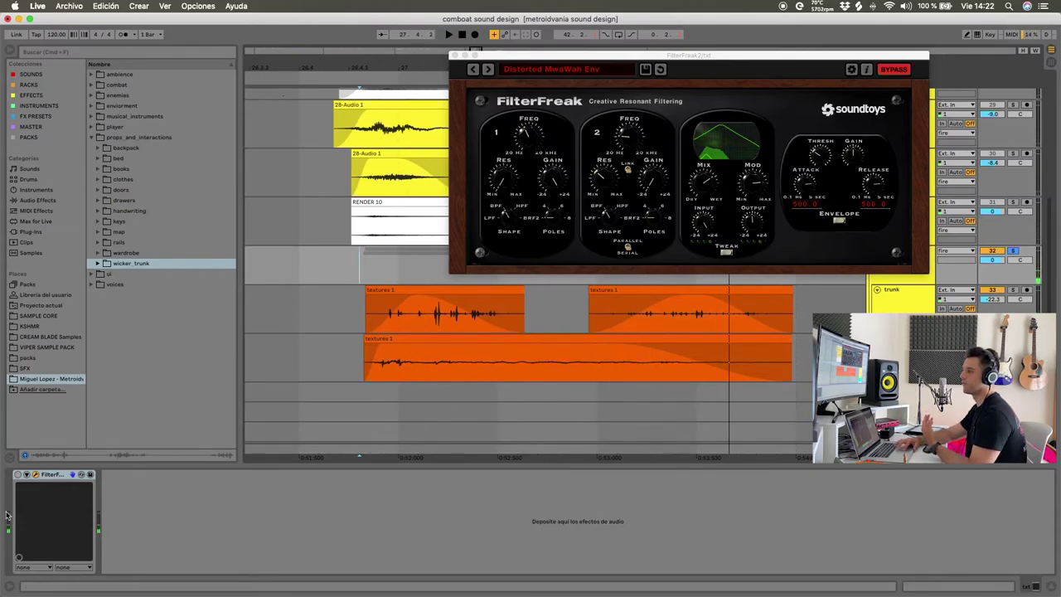
Re-enable FilterFreak on the txt group, close its window and replay the filtered textures
left_click(18, 474)
key("space")
key("space")
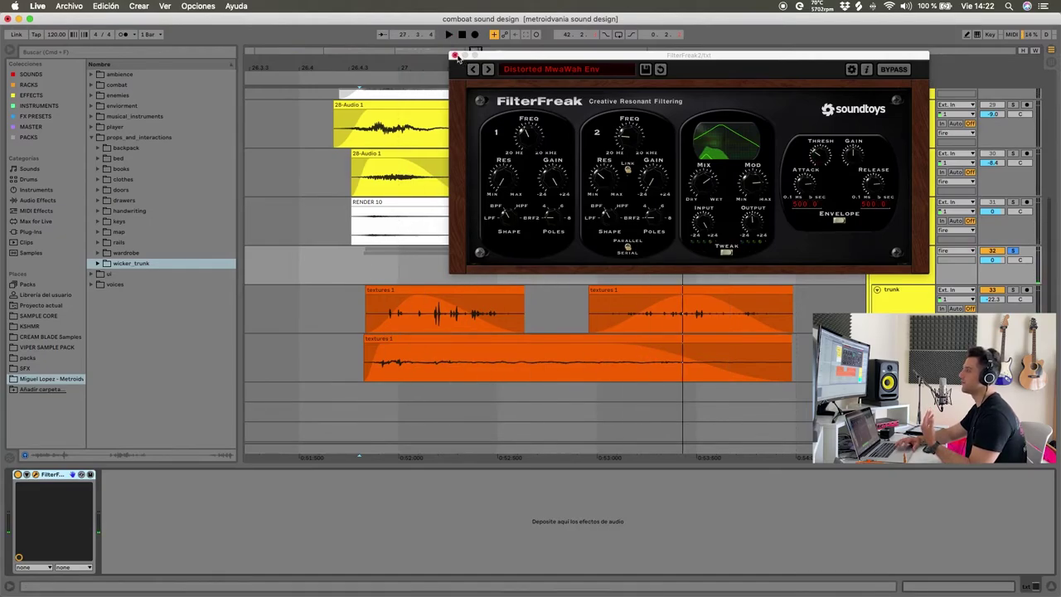
left_click(453, 55)
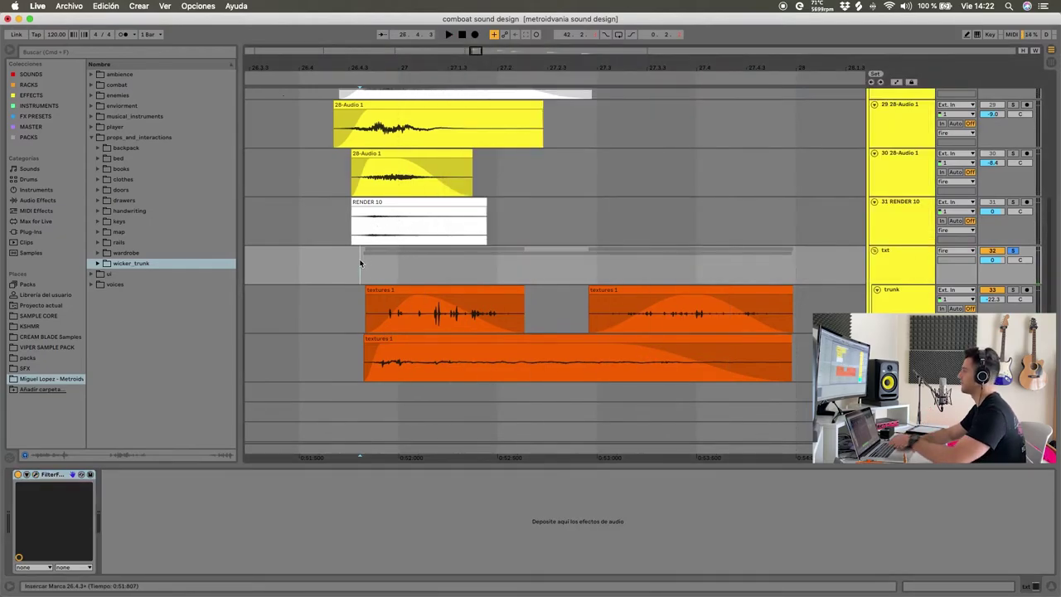
key("space")
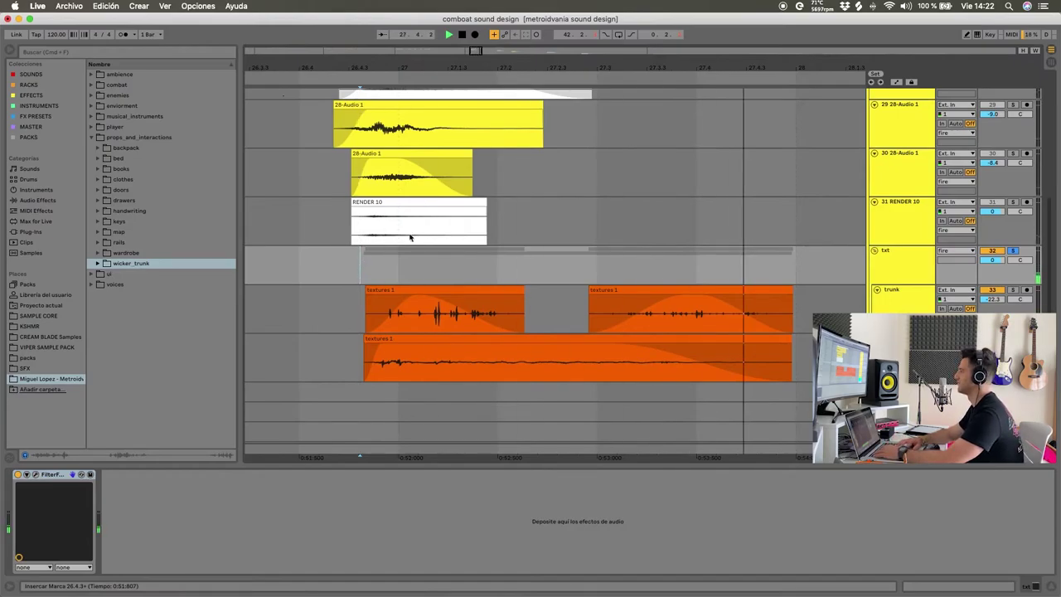
Switch the solo from the txt group to the whole fire group and play all its layers from about beat 26.4.2
scroll(432, 232, "up", 5)
scroll(432, 232, "down", 5)
left_click_drag(415, 270, 827, 313)
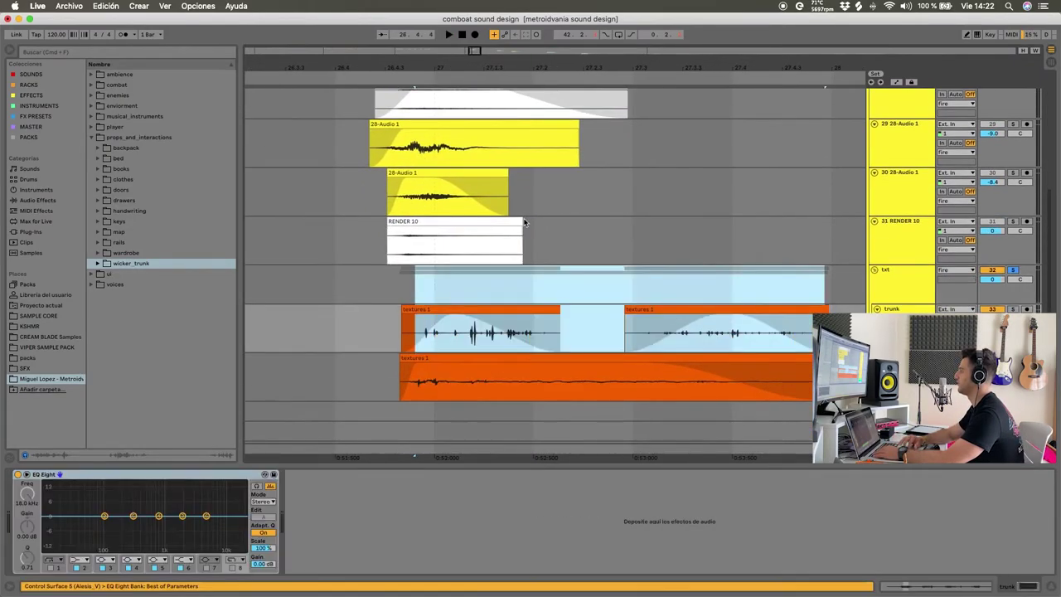
scroll(523, 222, "up", 7)
left_click(395, 201)
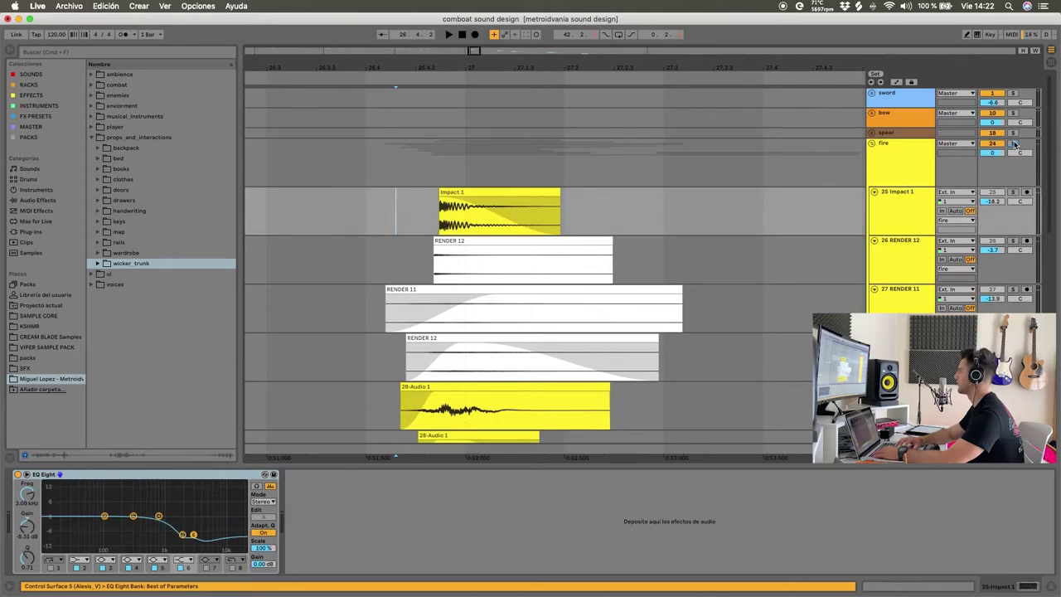
scroll(480, 243, "down", 5)
scroll(480, 243, "up", 1)
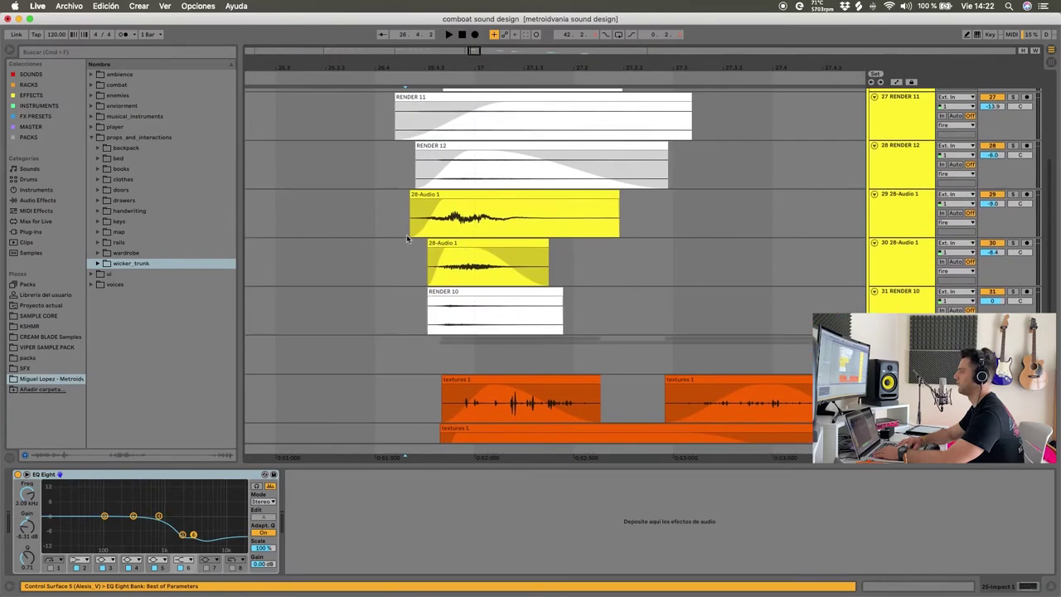
left_click(400, 209)
key("space")
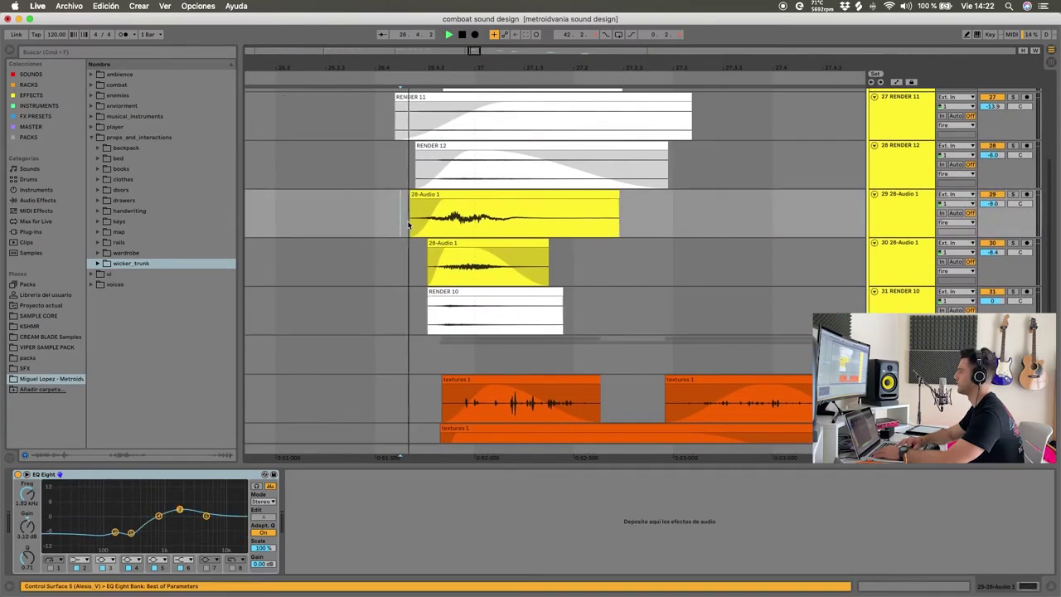
key("space")
key("space")
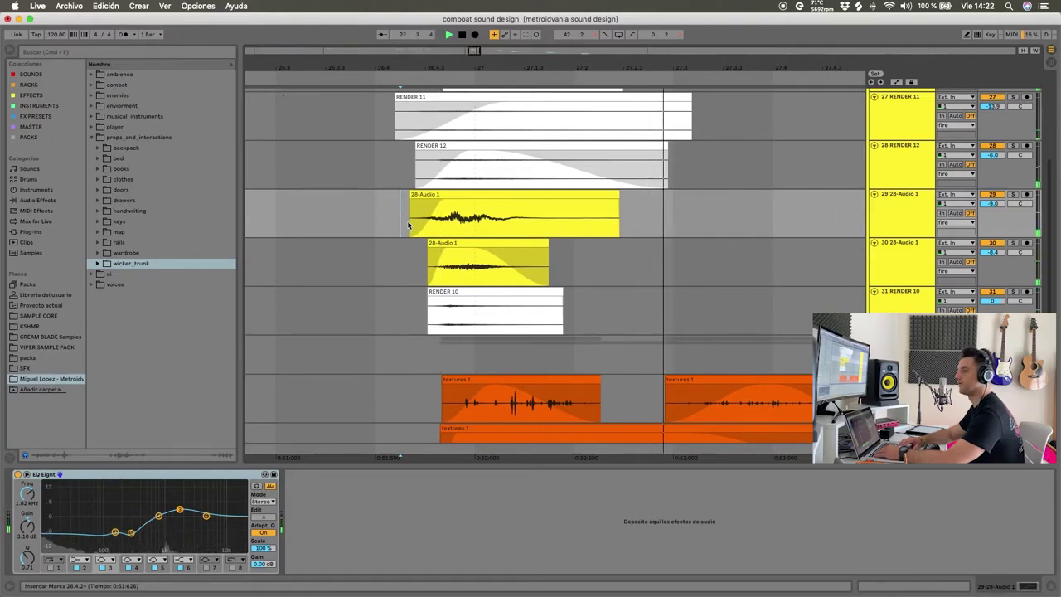
key("space")
Collapse the fire group and turn off its solo
scroll(407, 225, "up", 3)
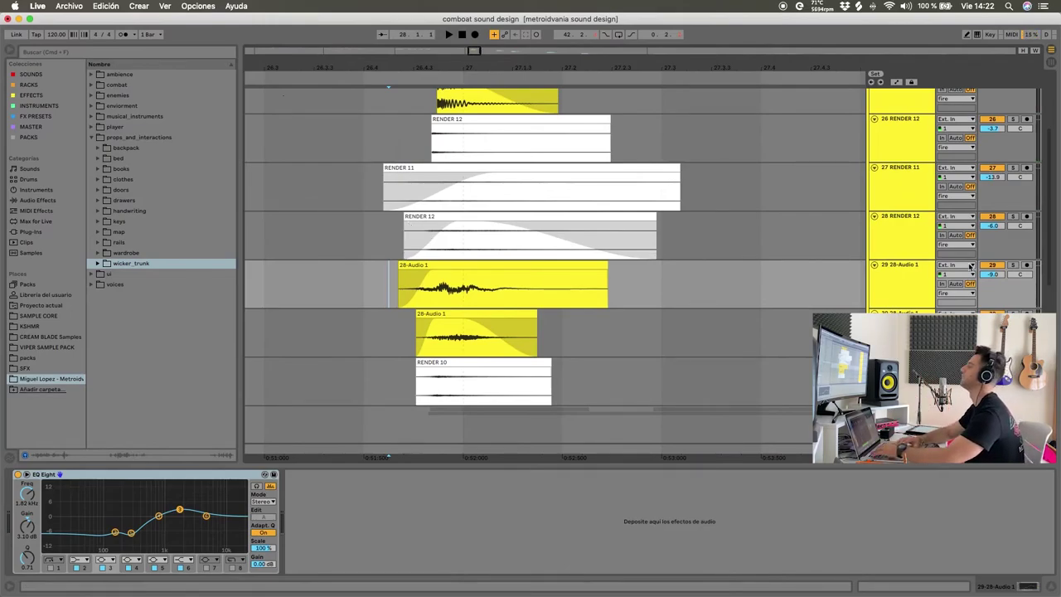
scroll(900, 185, "up", 5)
double_click(898, 171)
left_click(1014, 144)
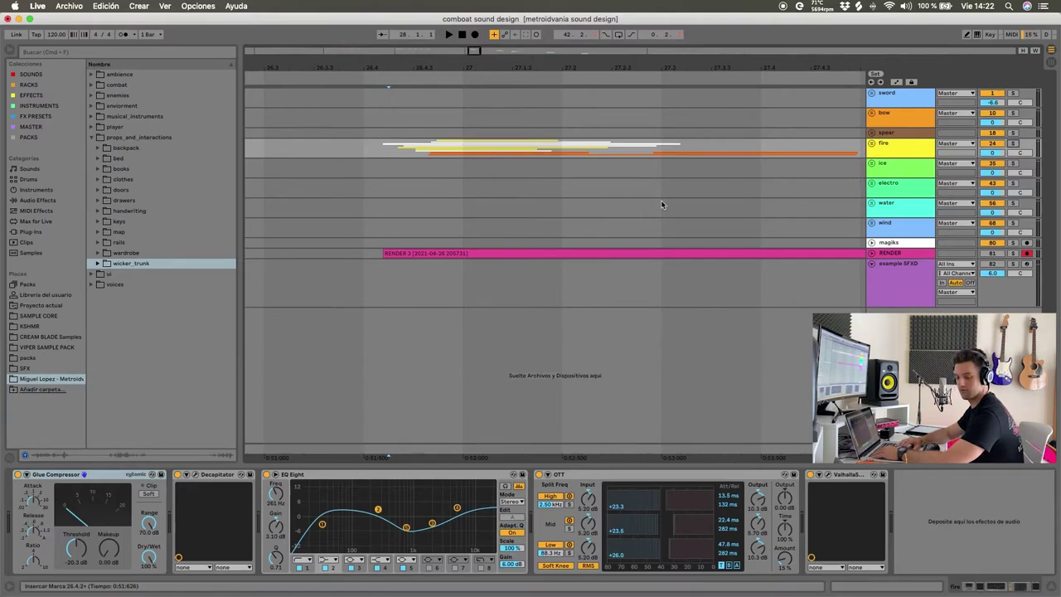
Select the magiks track and bring its RENDER clips in the magics section into view
scroll(655, 226, "down", 10)
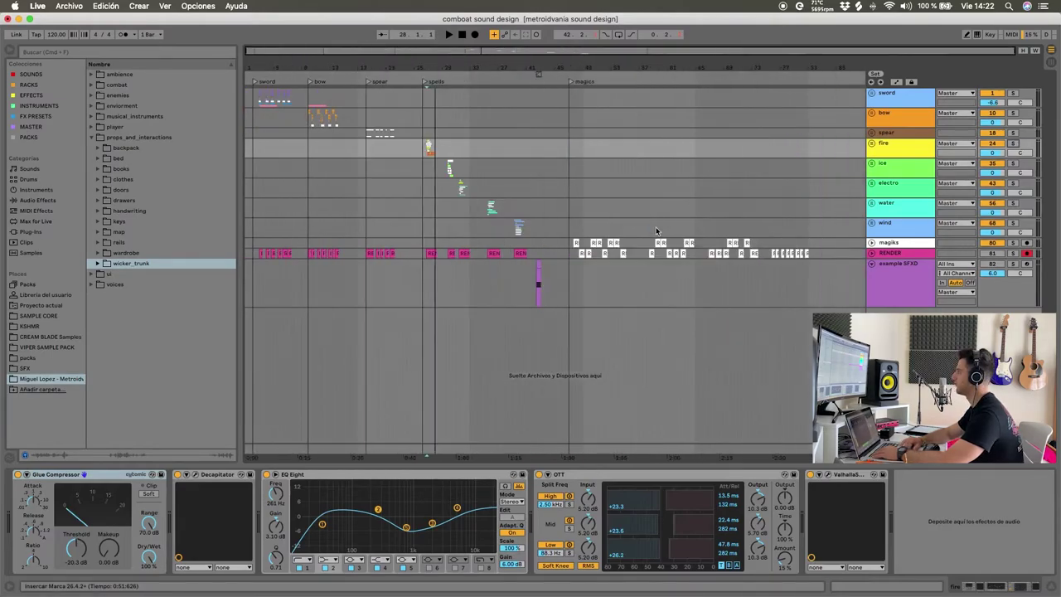
scroll(653, 239, "up", 10)
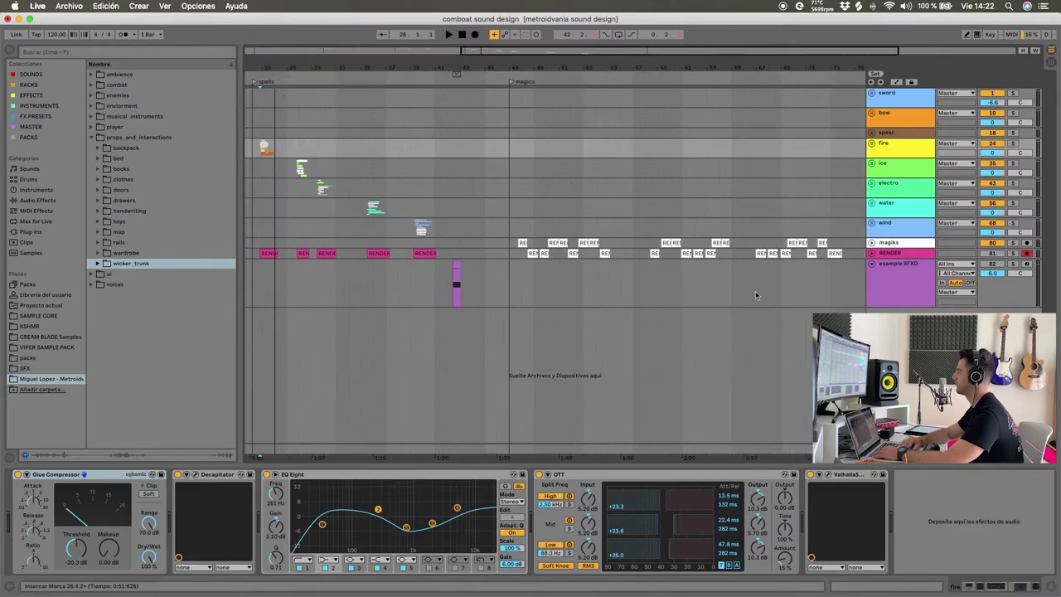
scroll(781, 266, "up", 3)
left_click(892, 243)
scroll(651, 247, "down", 5)
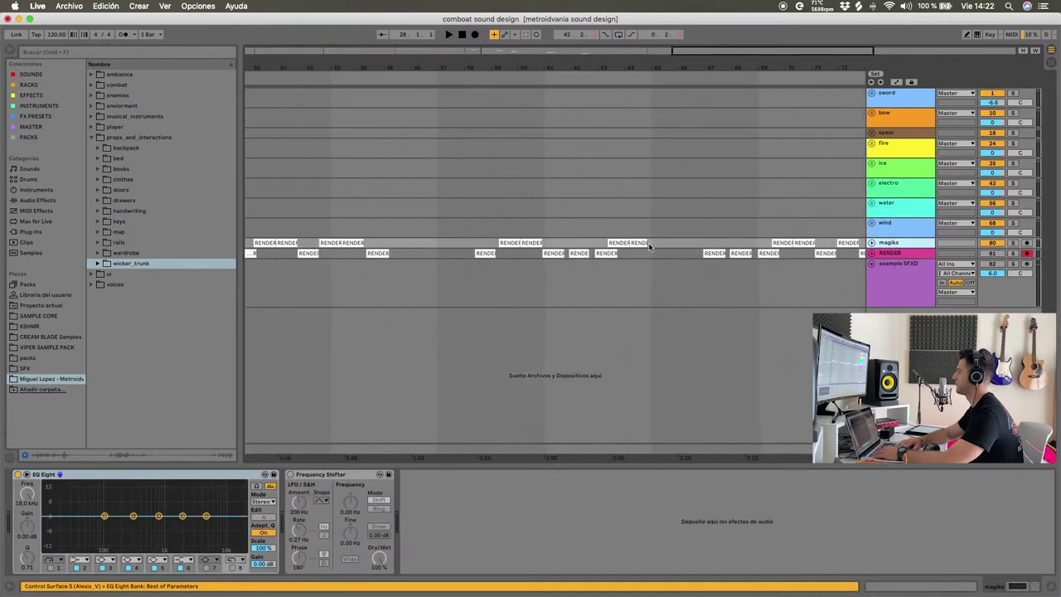
Play the magiks track's RENDER clips at the start of the magics section
left_click(490, 243)
left_click(425, 282)
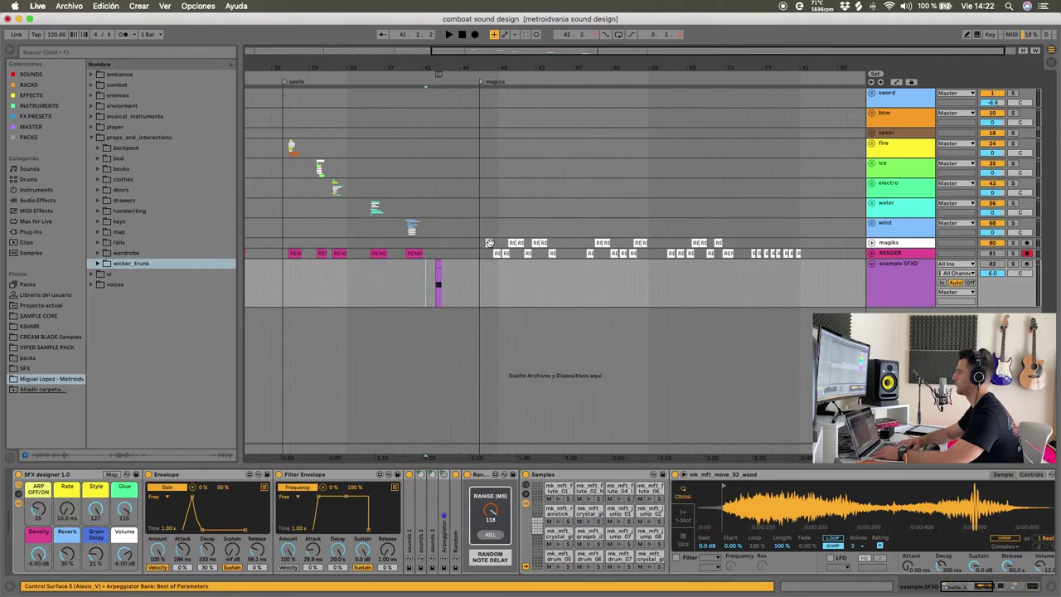
left_click(490, 243)
left_click(512, 242)
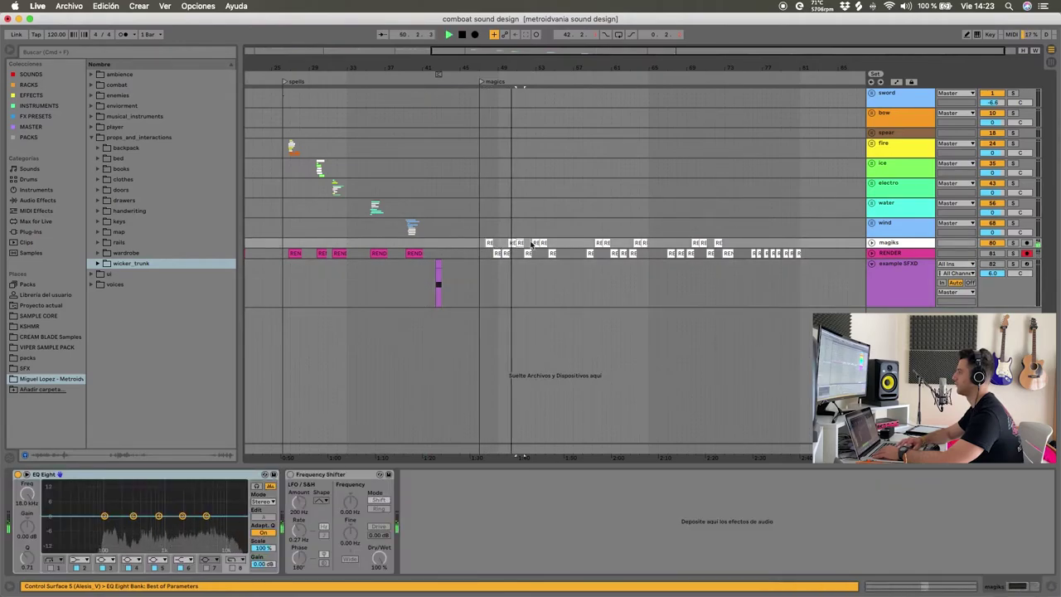
Solo the RENDER track and play its magics clips around bar 61 and from about beat 75.4.2
left_click(612, 252)
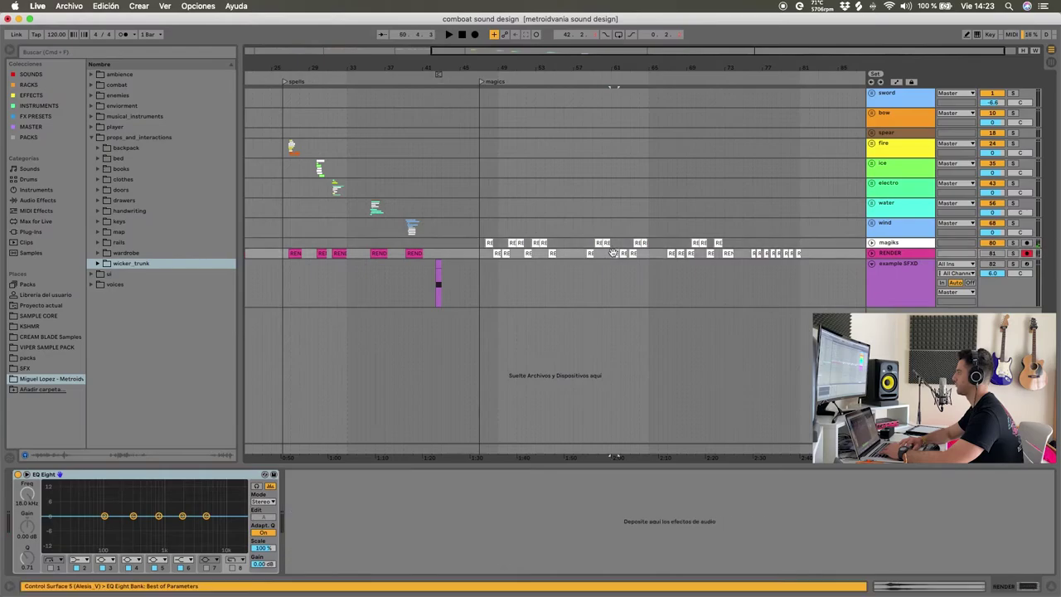
key("space")
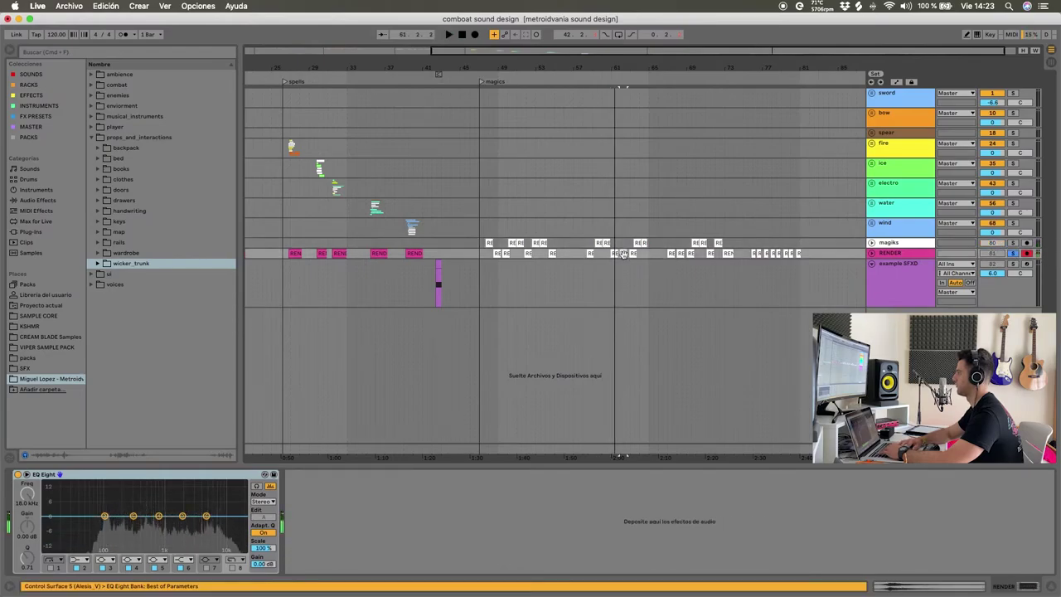
key("space")
left_click(753, 253)
scroll(752, 252, "up", 3)
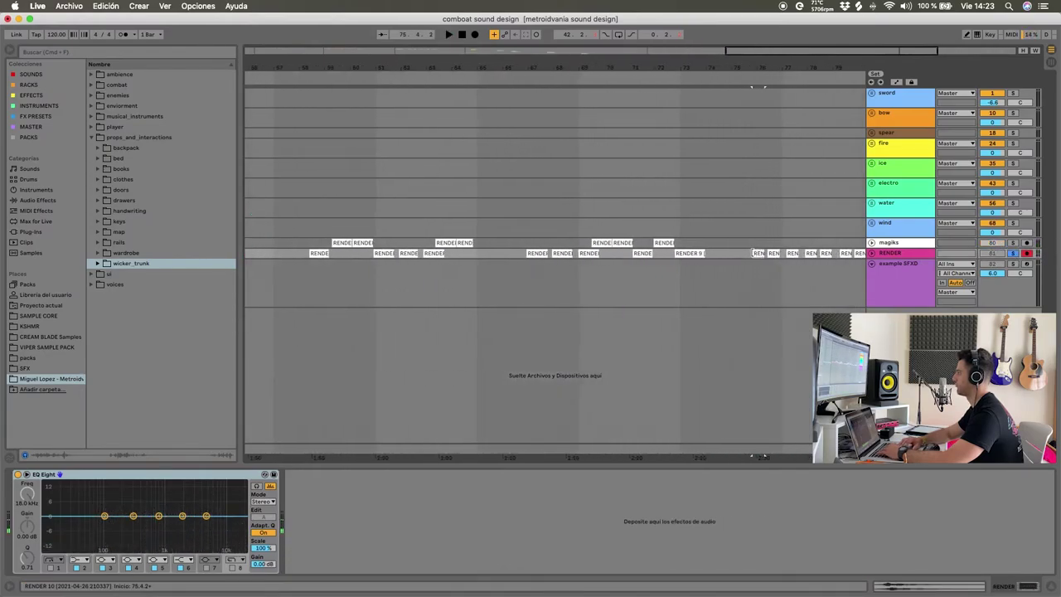
key("space")
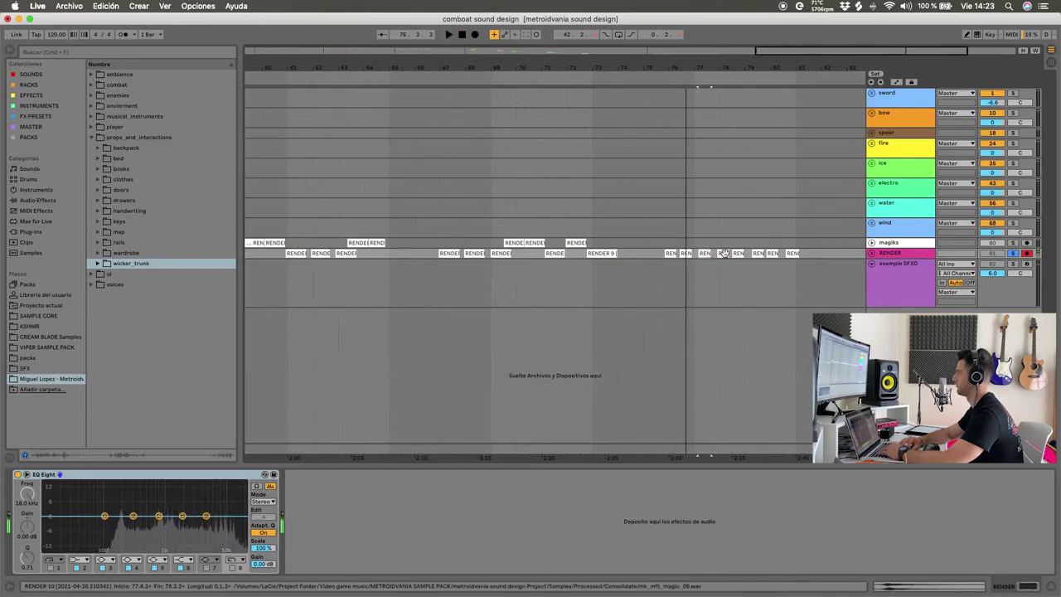
Turn off the RENDER track's solo and save the project
key("minus")
key("minus")
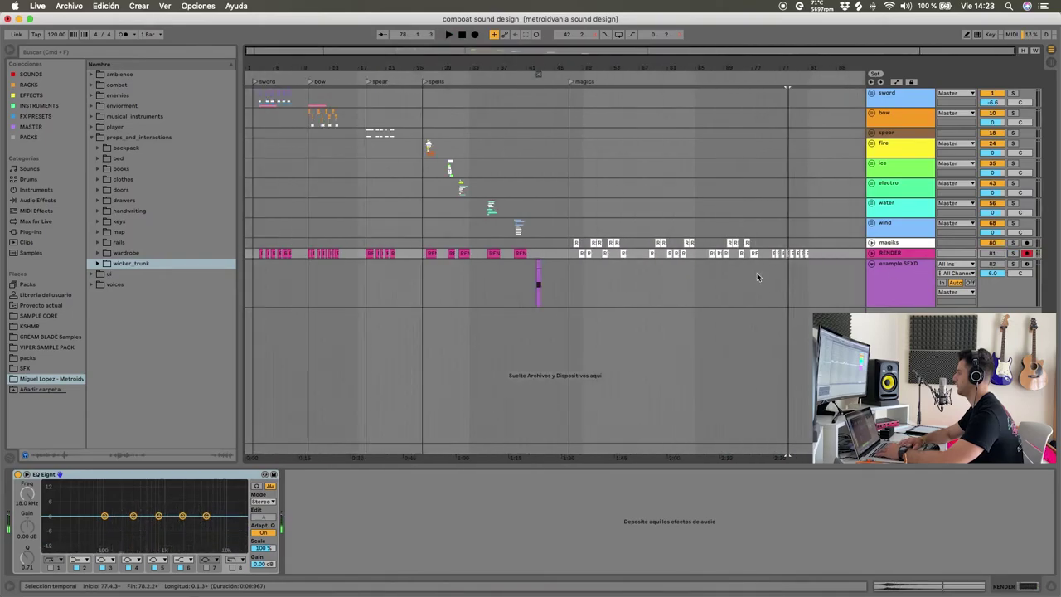
left_click(523, 184)
key("super+s")
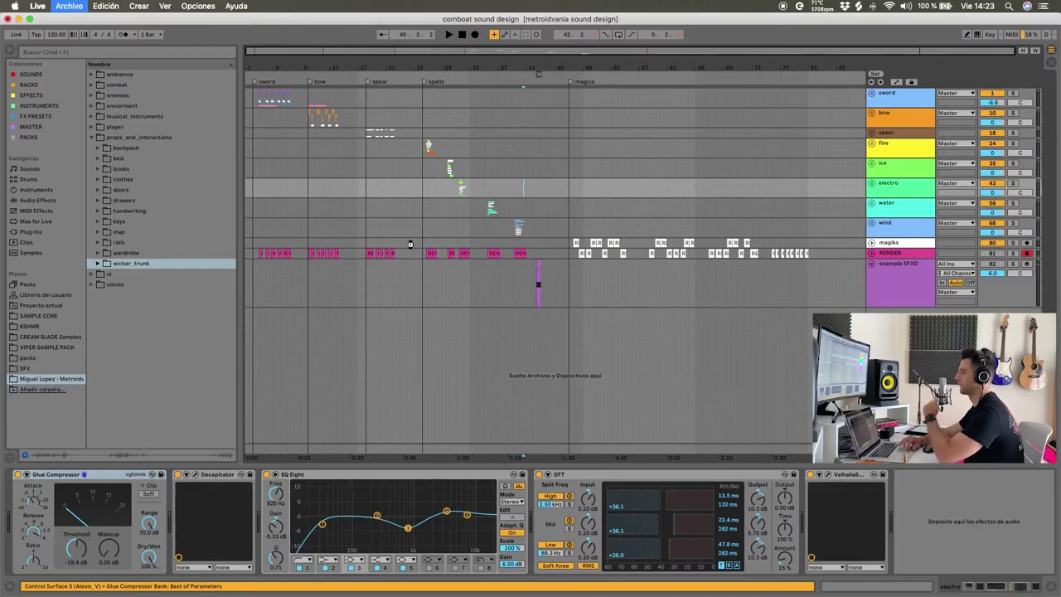
Group all the fire group's effects, from Glue Compressor through ValhallaShimmer, into one Audio Effect Rack
left_click(455, 148)
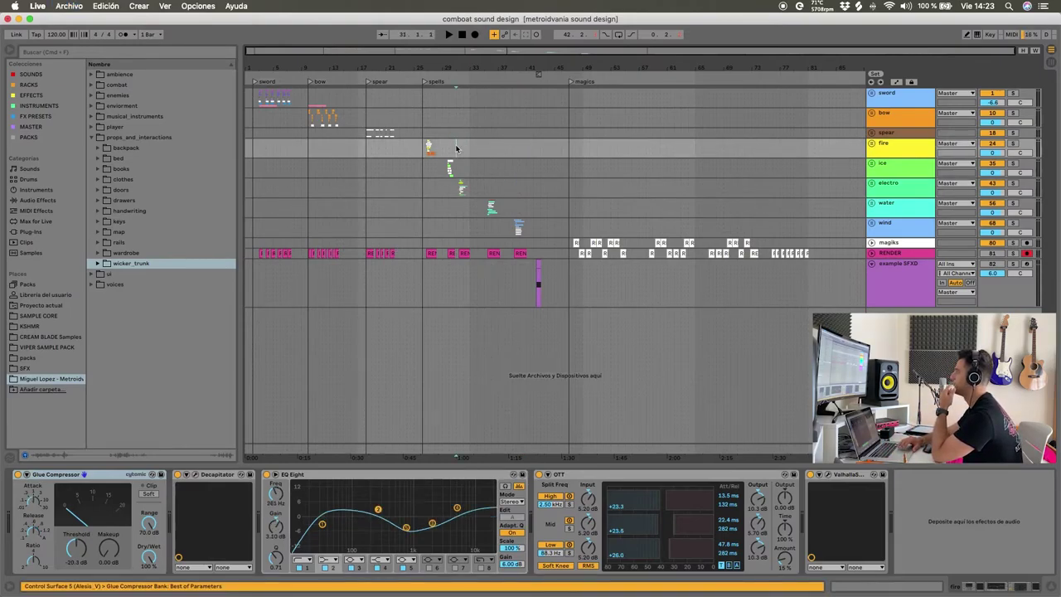
left_click(86, 475)
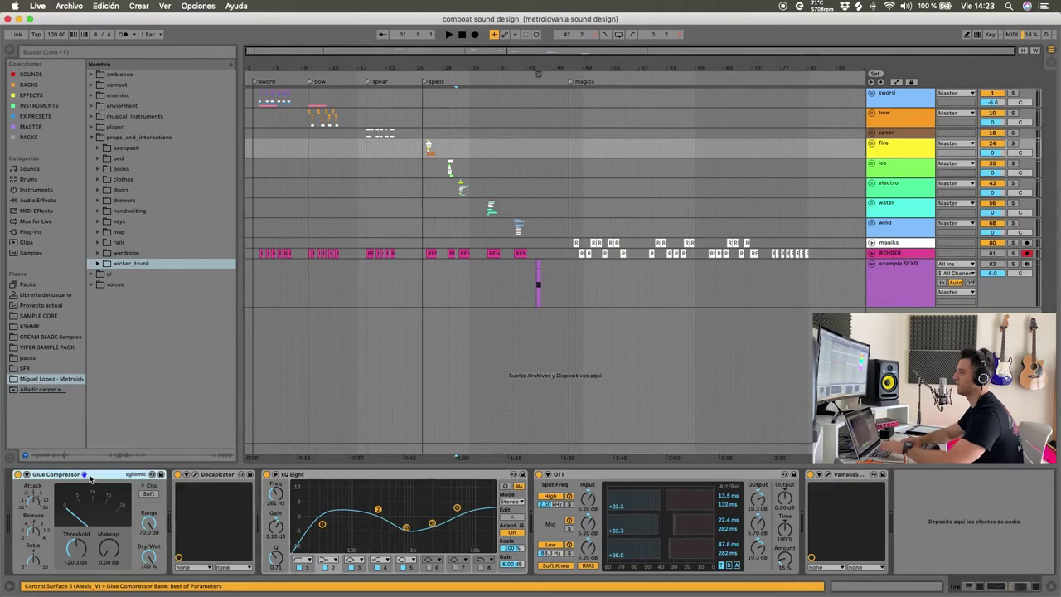
left_click(858, 477, "shift")
key("super+c")
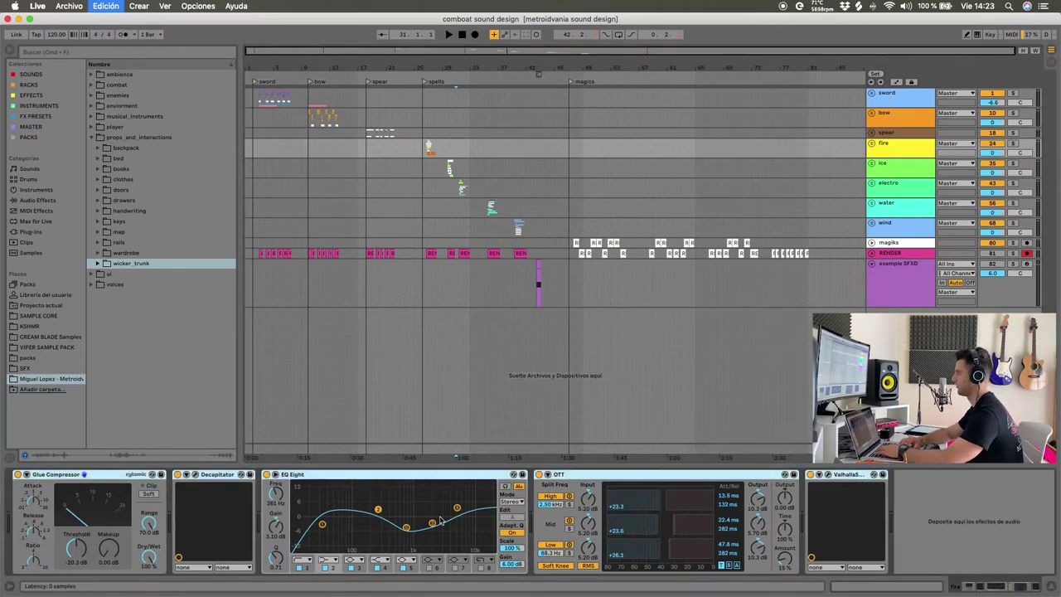
Expand and solo the fire group, and play its layers from about beat 26.4.2 with the effect rack on
scroll(421, 183, "up", 6)
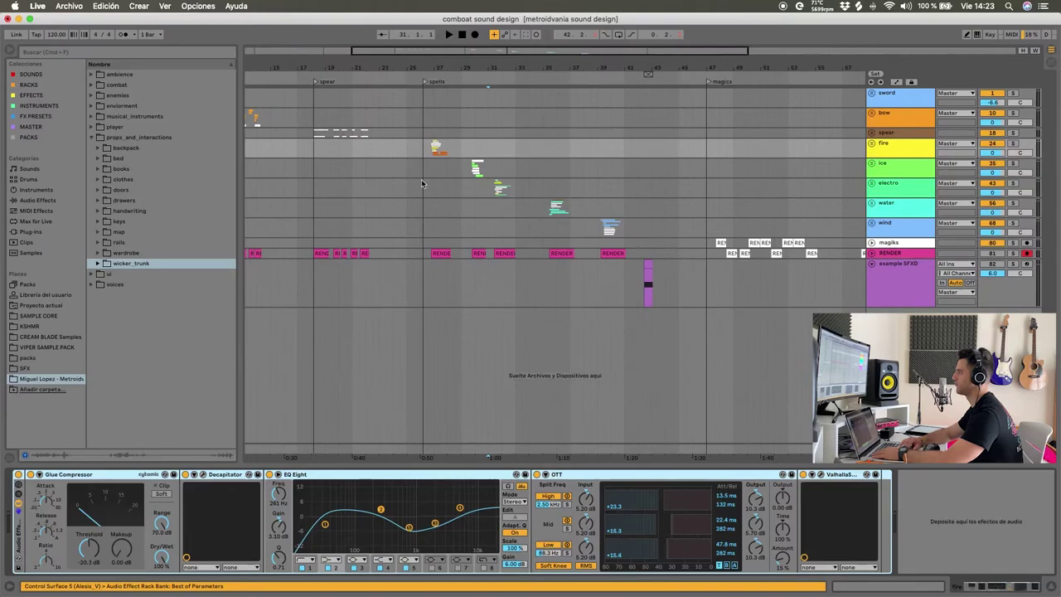
scroll(421, 183, "up", 2)
left_click(463, 163)
left_click(888, 157)
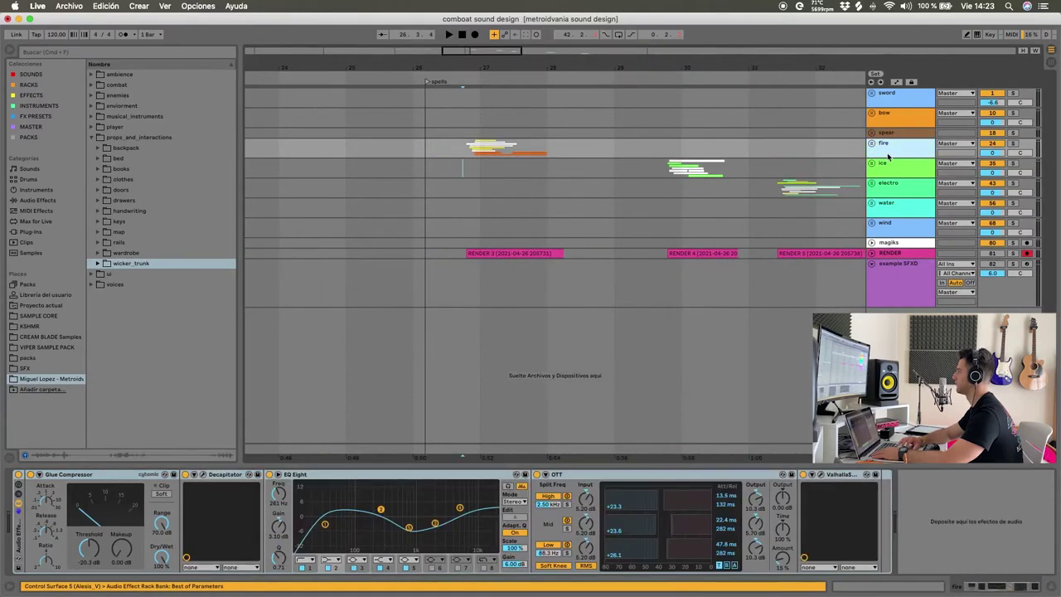
key("u")
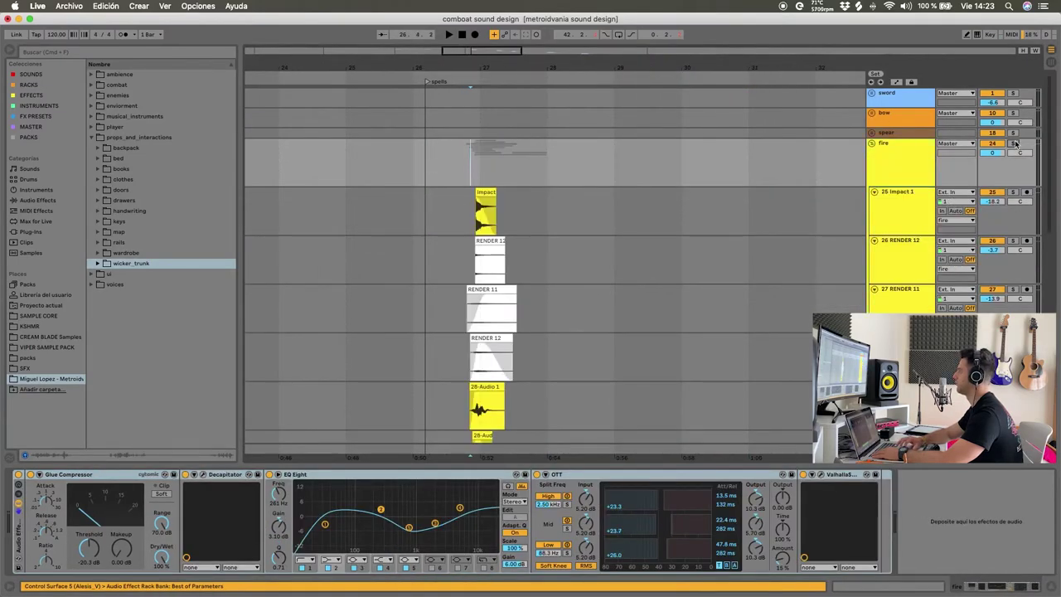
key("space")
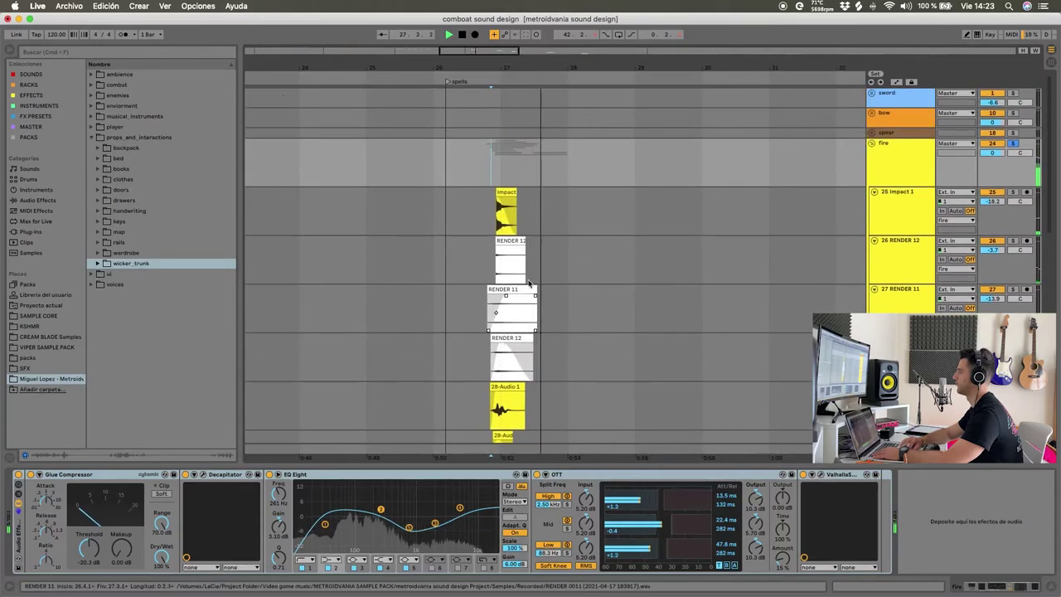
key("space")
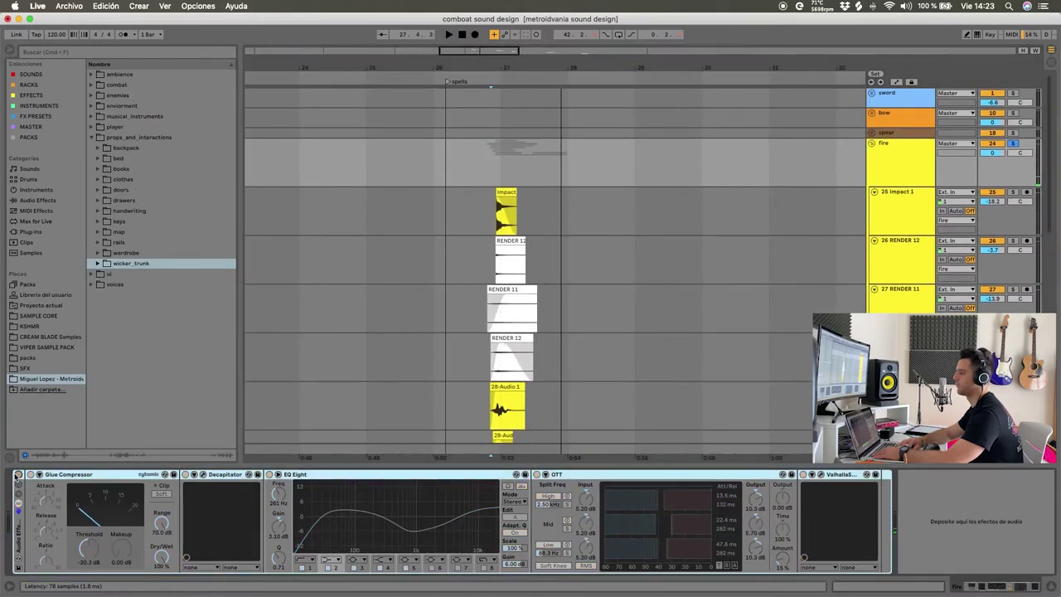
Bypass the fire group's Audio Effect Rack and replay the dry layers several times from about beat 26.4.2
left_click(491, 172)
key("space")
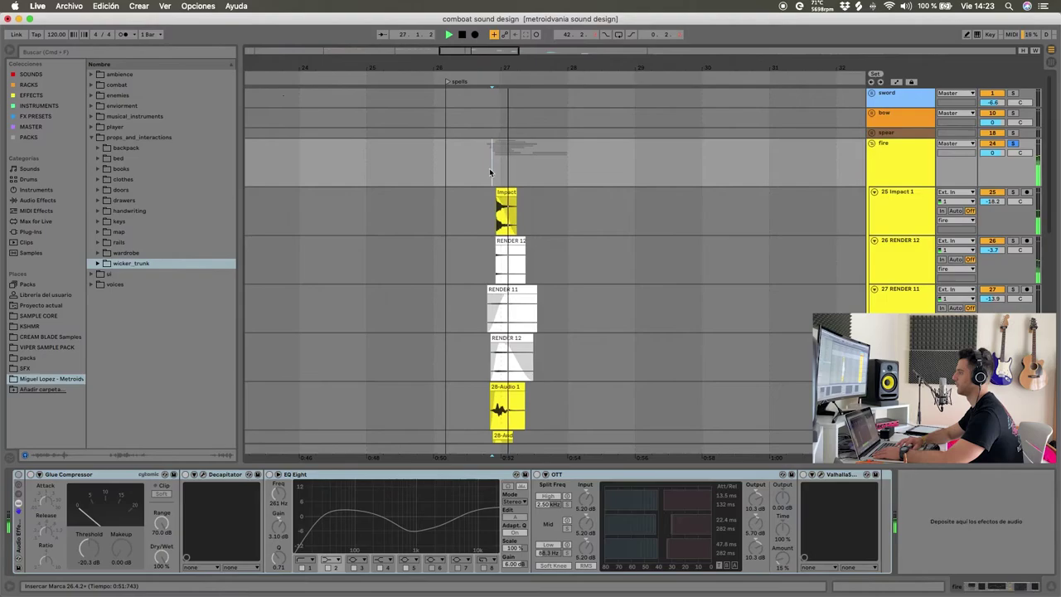
key("space")
key("space")
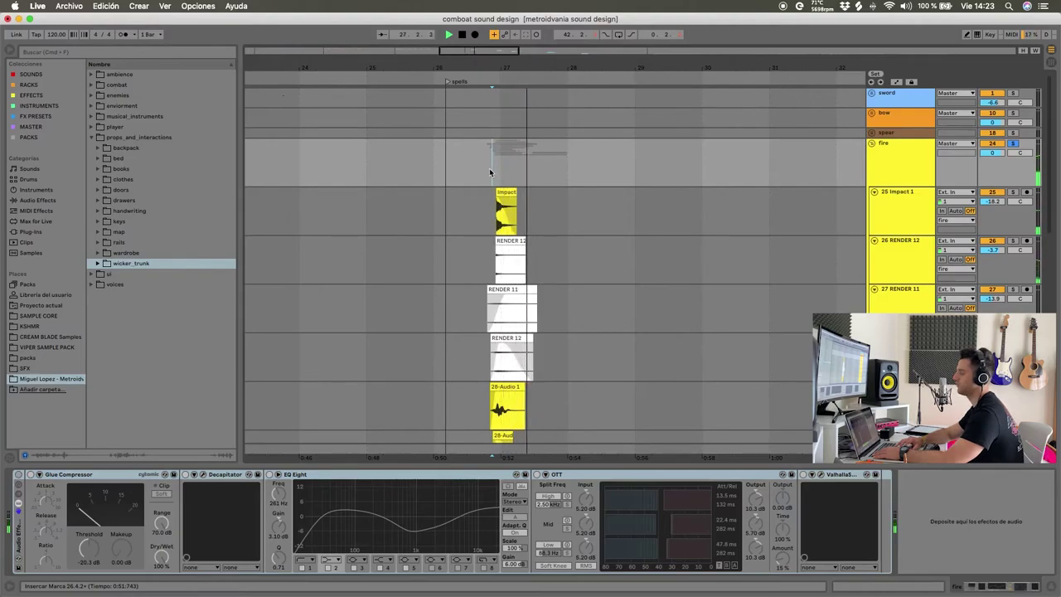
key("space")
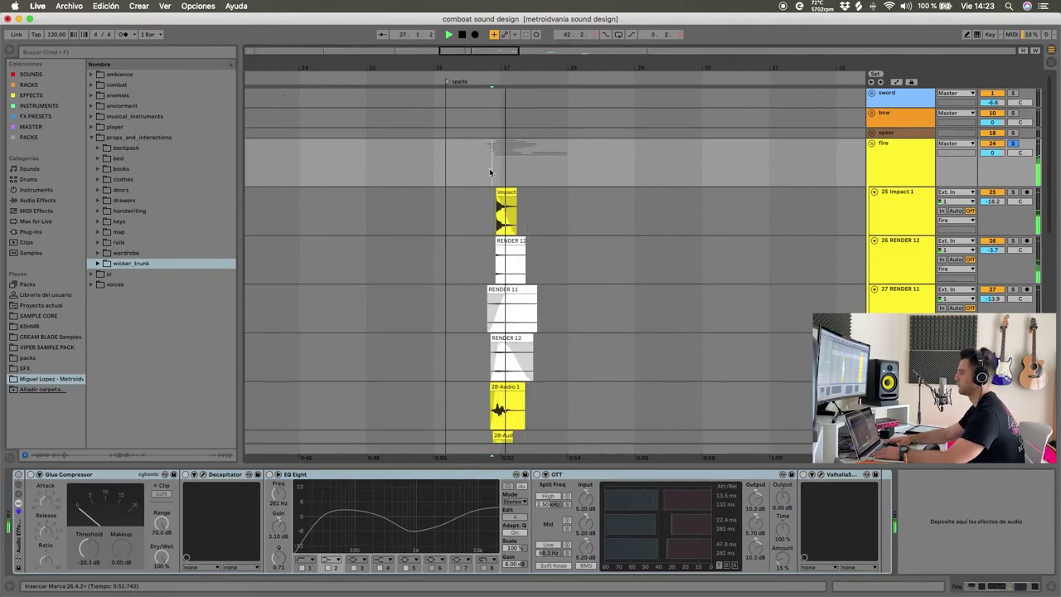
key("space")
key("space")
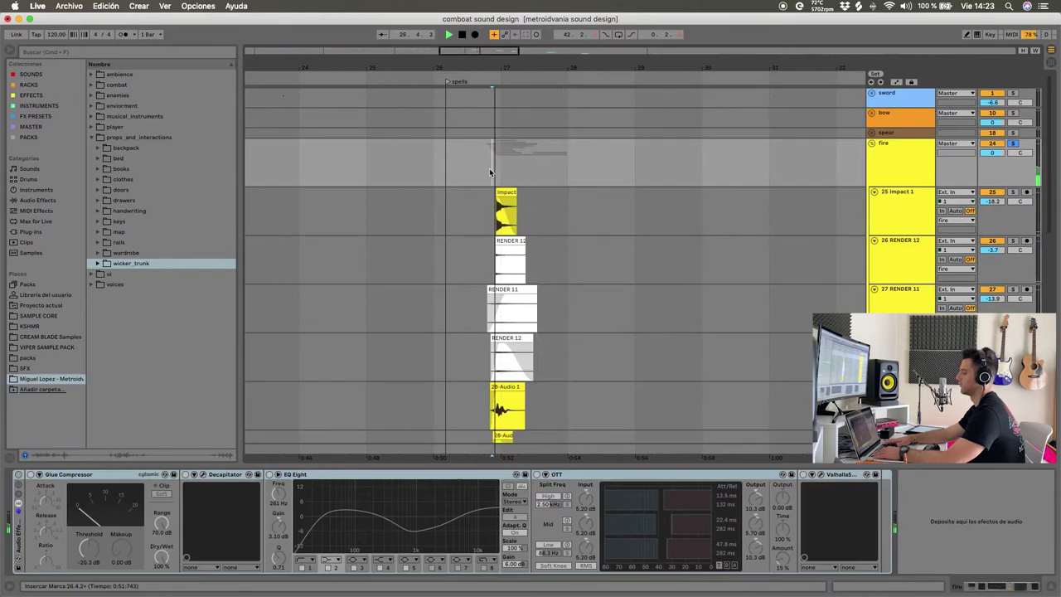
key("space")
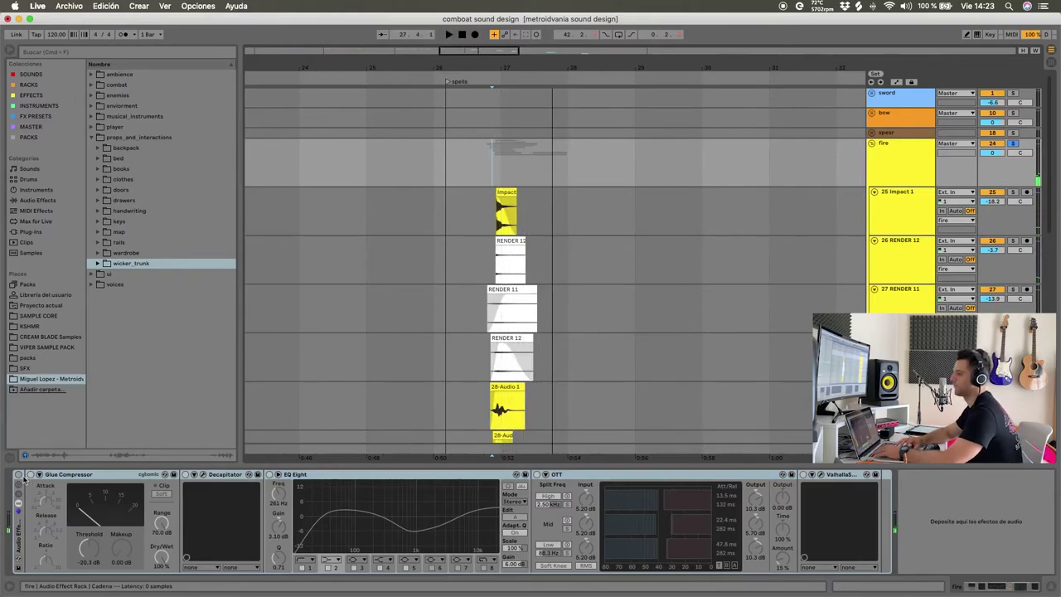
Re-enable the fire effect rack and examine the Decapitator settings during playback, closing the plug-in window at the end
left_click(18, 474)
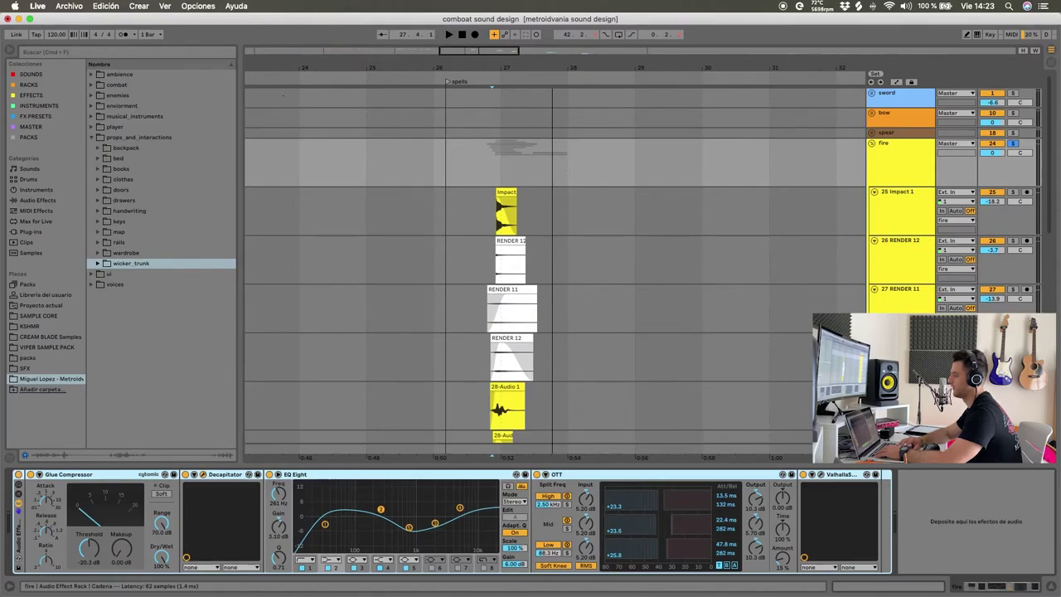
left_click_drag(779, 100, 782, 80)
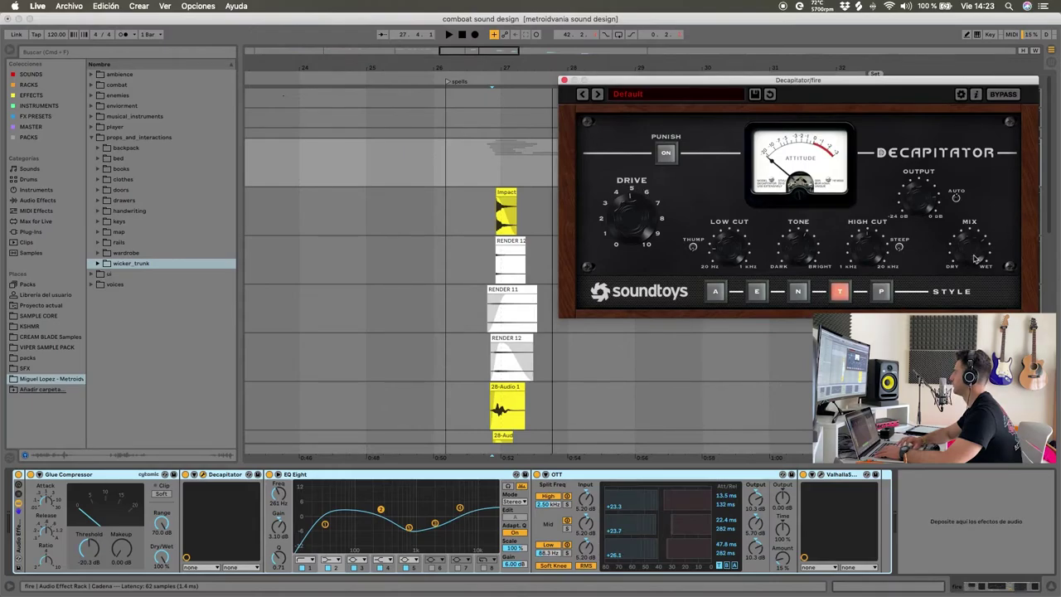
key("space")
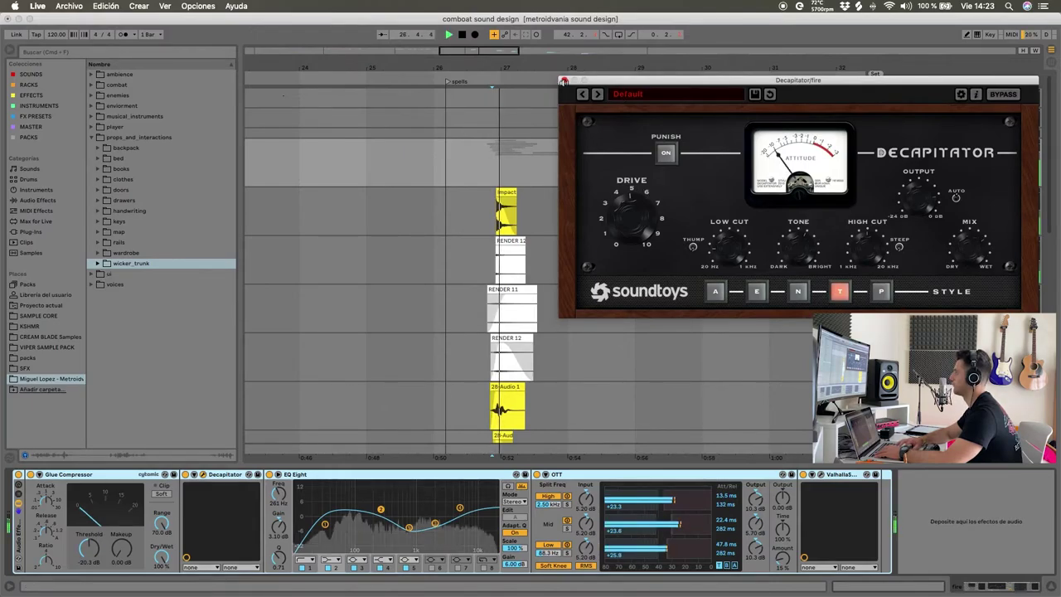
left_click(565, 81)
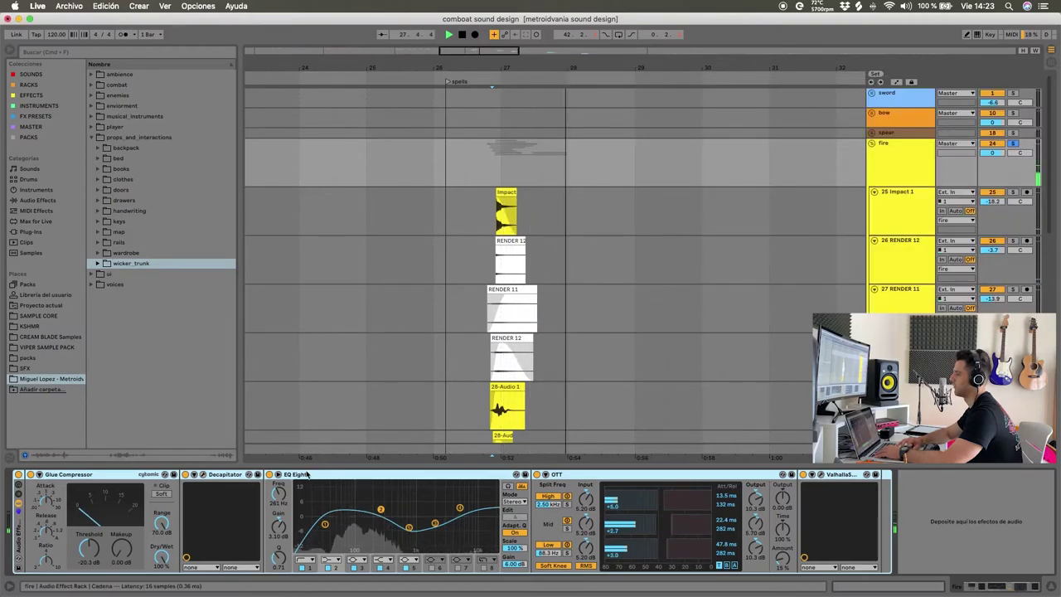
Bypass OTT and ValhallaShimmer on the fire group and compare the sound with EQ Eight off and on, leaving EQ Eight enabled
left_click(269, 475)
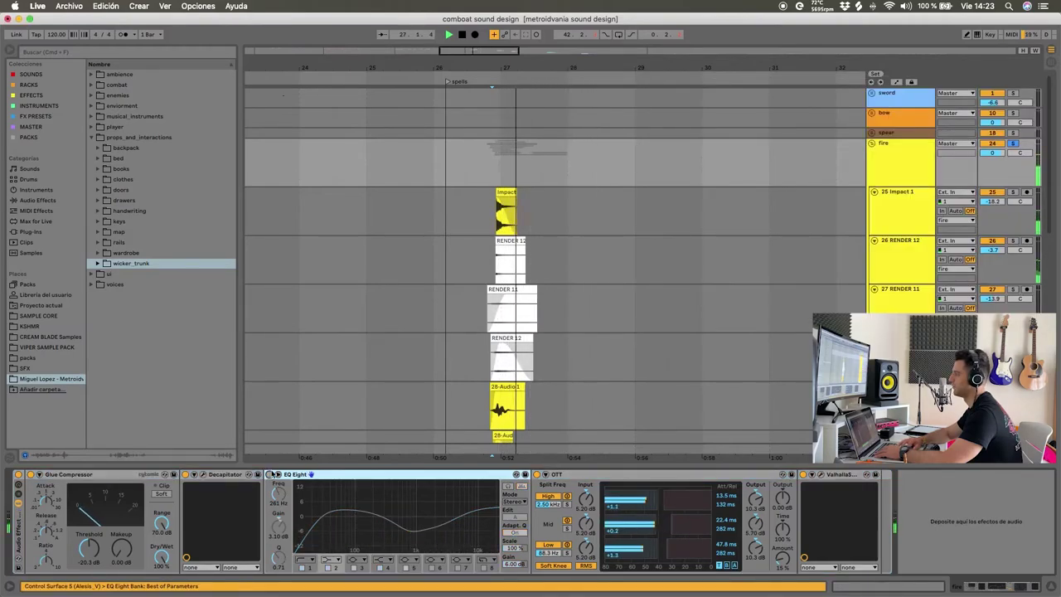
left_click(537, 475)
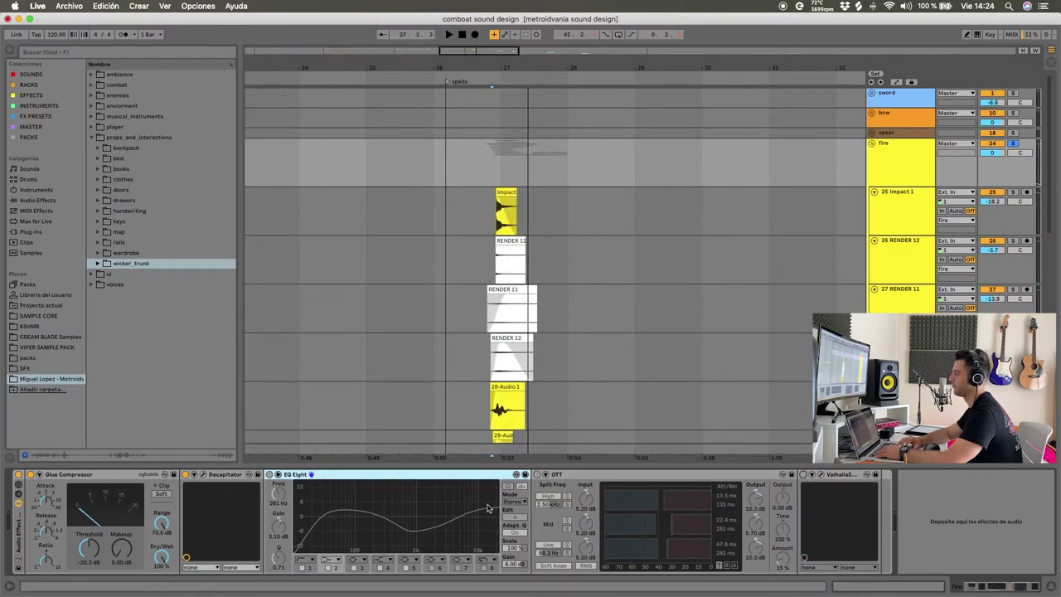
left_click(269, 474)
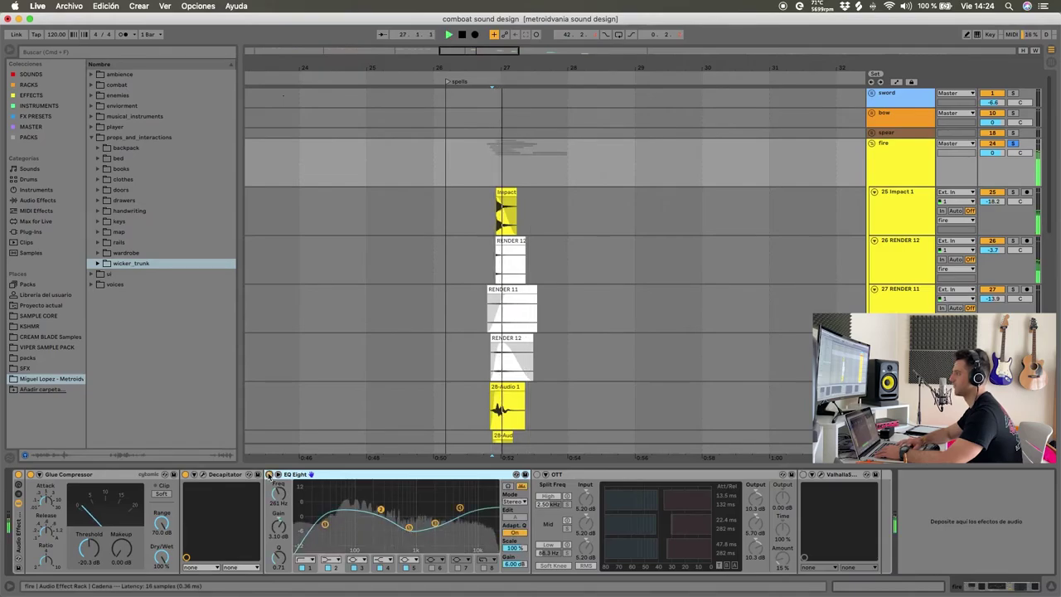
left_click(270, 475)
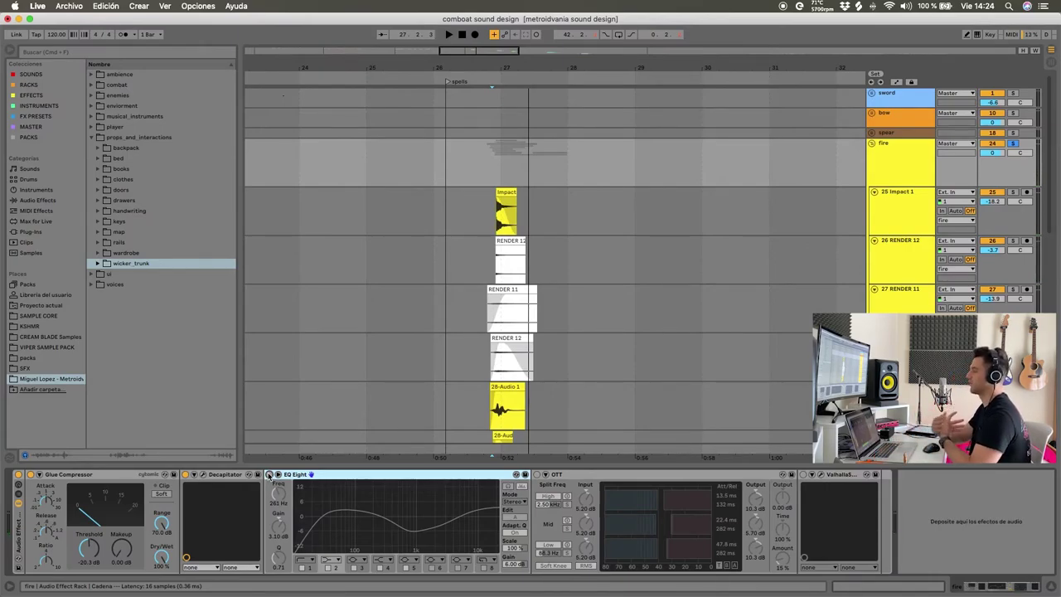
left_click(269, 475)
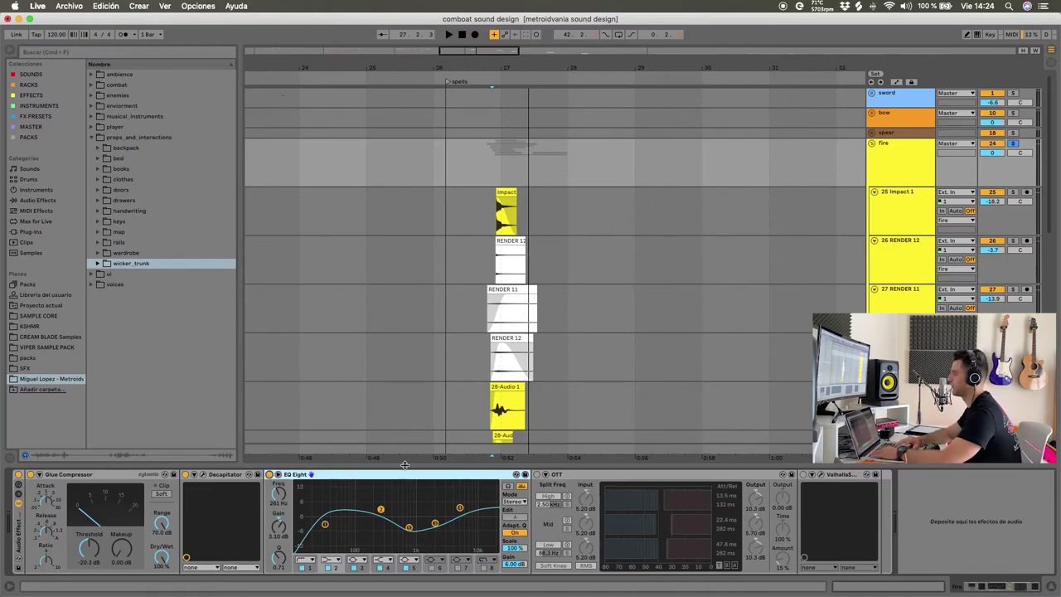
Re-enable OTT on the fire group and replay the layers from just before the impact clip
left_click(489, 185)
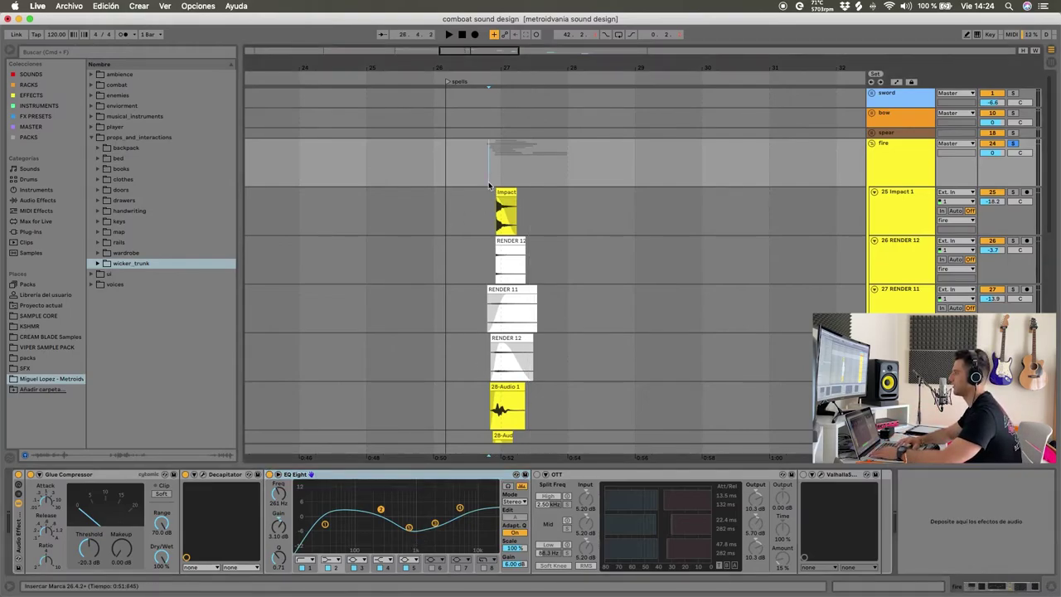
key("space")
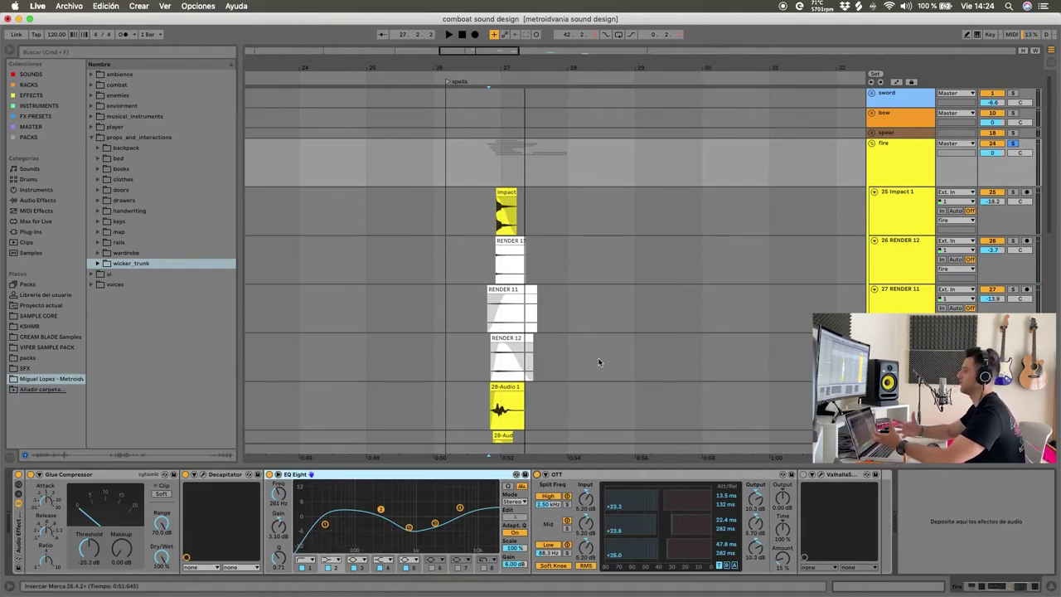
key("space")
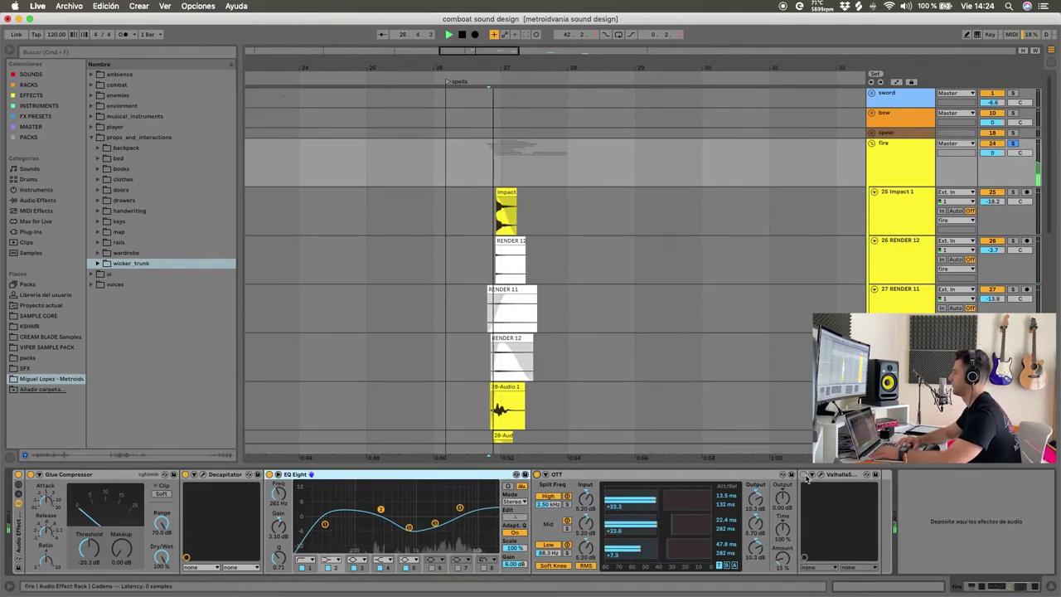
key("space")
Re-enable ValhallaShimmer on the fire group and open its window to examine the reverb settings
left_click(804, 475)
left_click(820, 474)
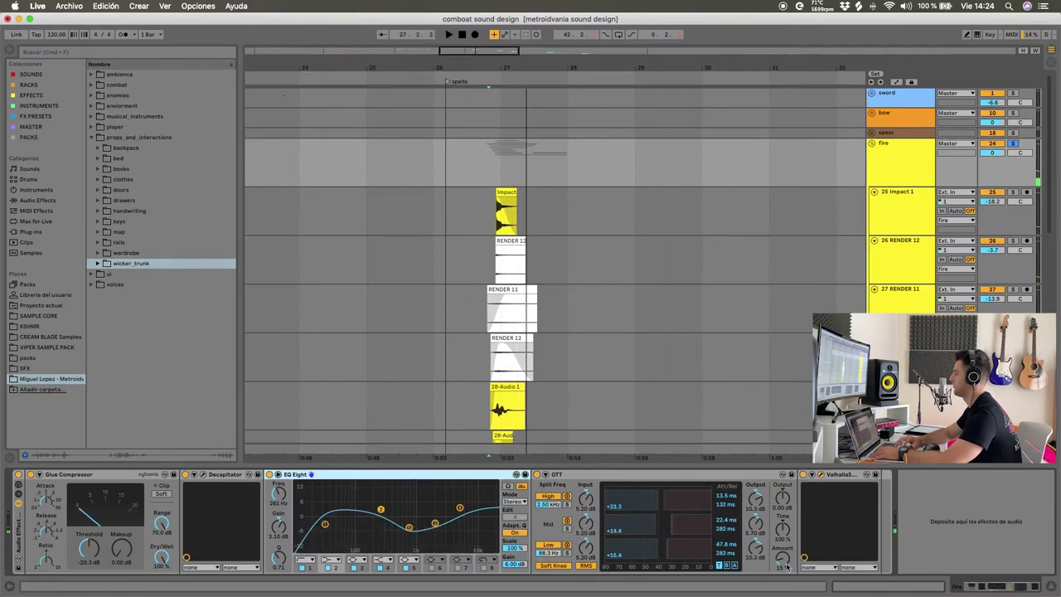
left_click_drag(750, 240, 771, 90)
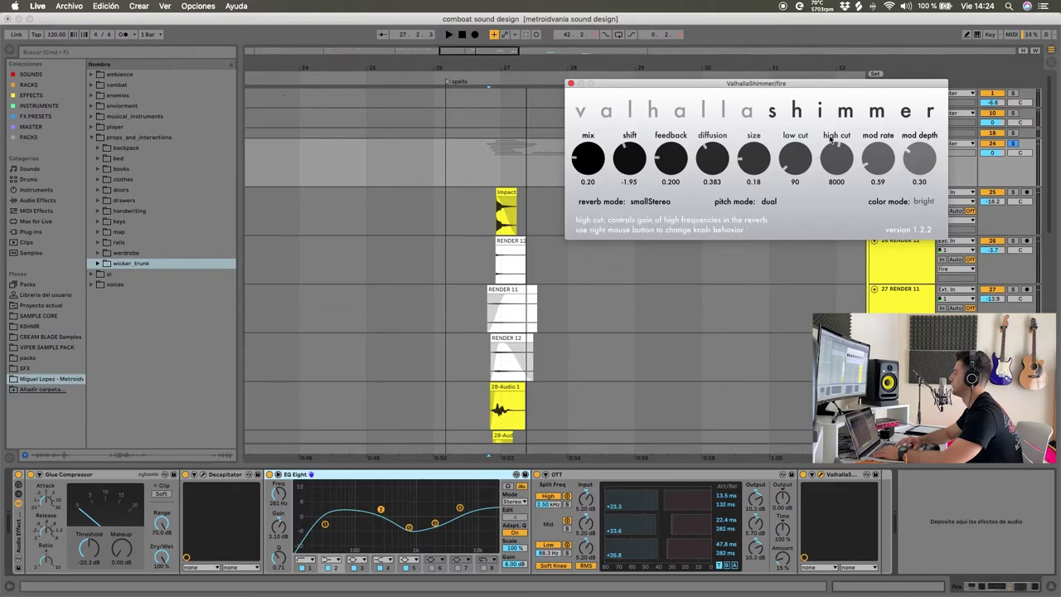
Close the ValhallaShimmer window and replay the fire layers from just before the impact clip
left_click(570, 83)
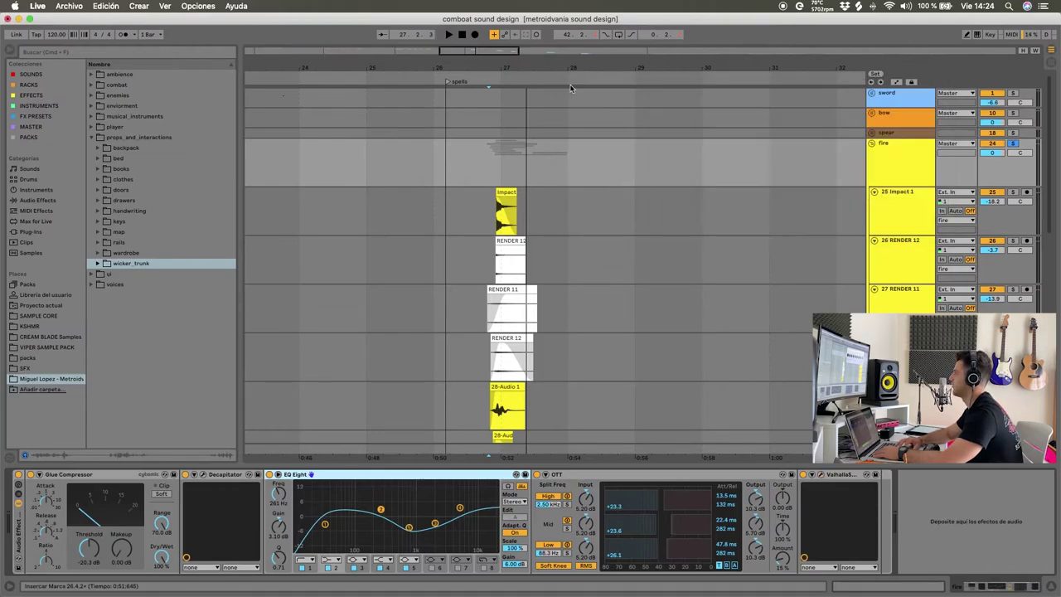
left_click(487, 159)
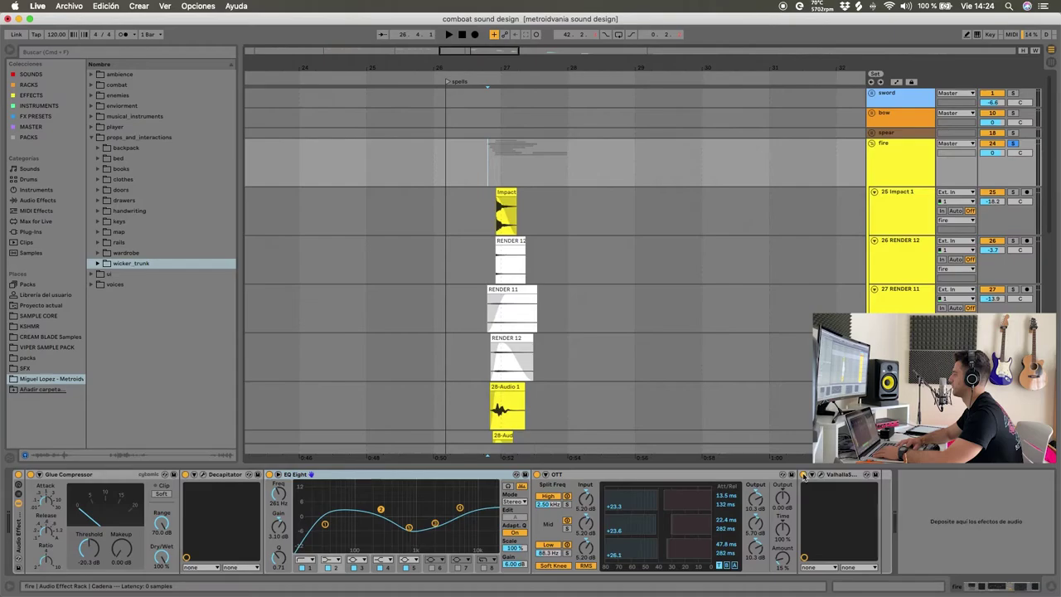
key("space")
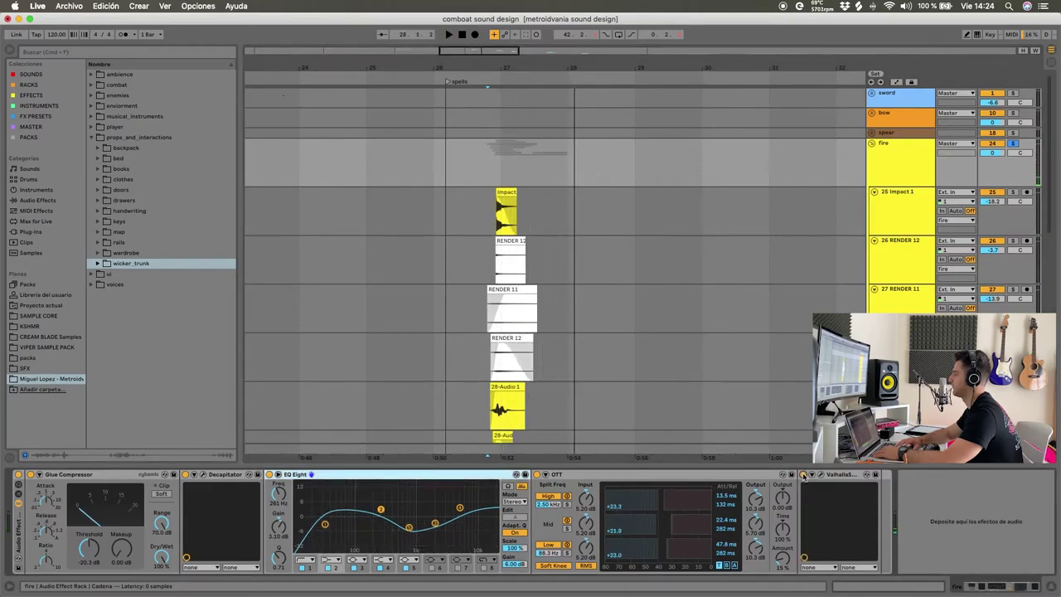
key("space")
key("space")
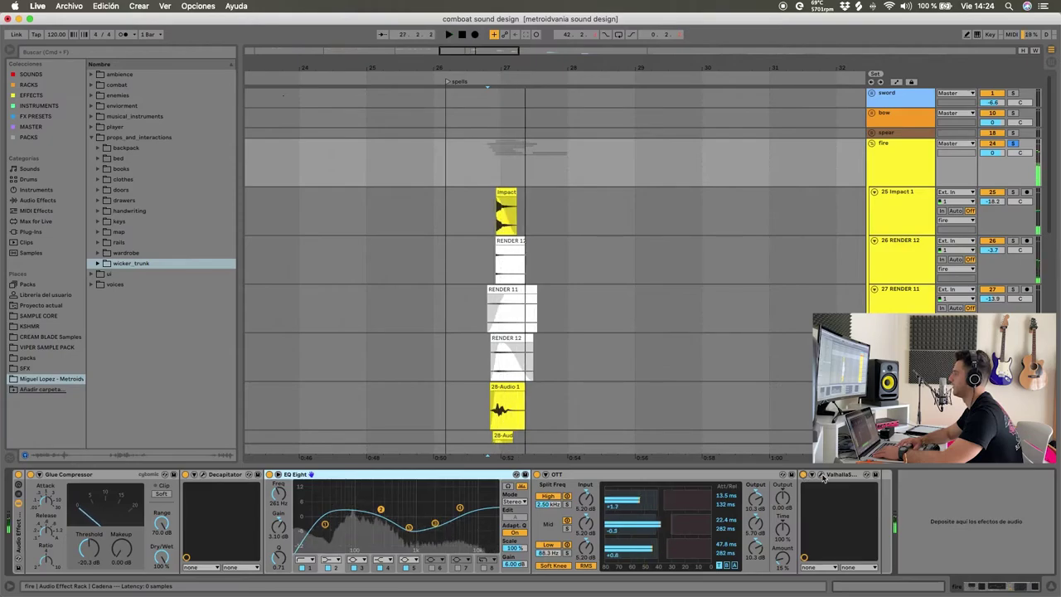
Set ValhallaShimmer's mix to 1.00 on the fire group and play the layers to hear the fully wet reverb
left_click(821, 474)
left_click(820, 474)
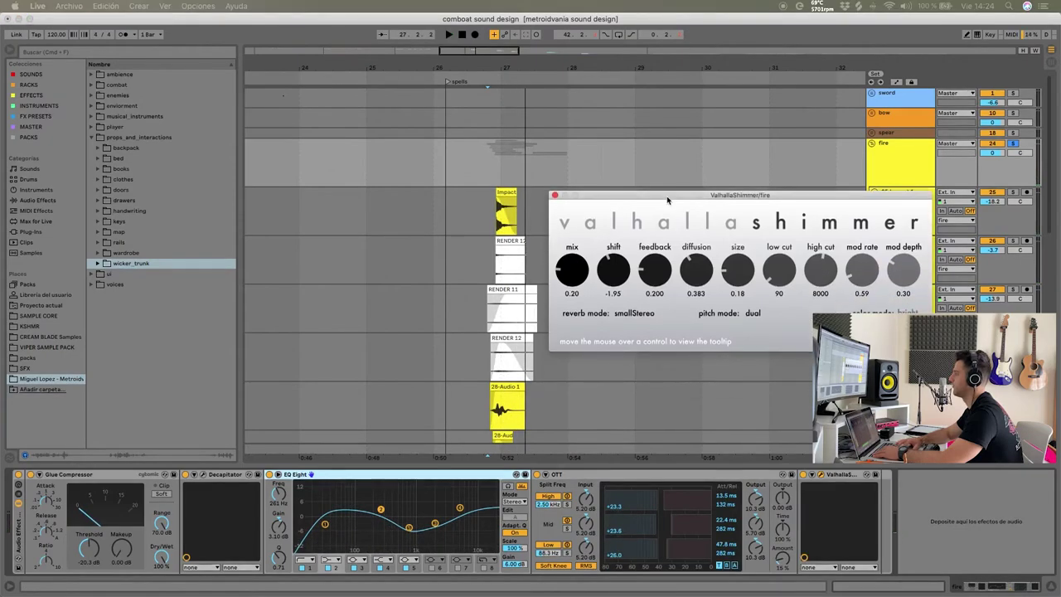
left_click_drag(575, 112, 602, 33)
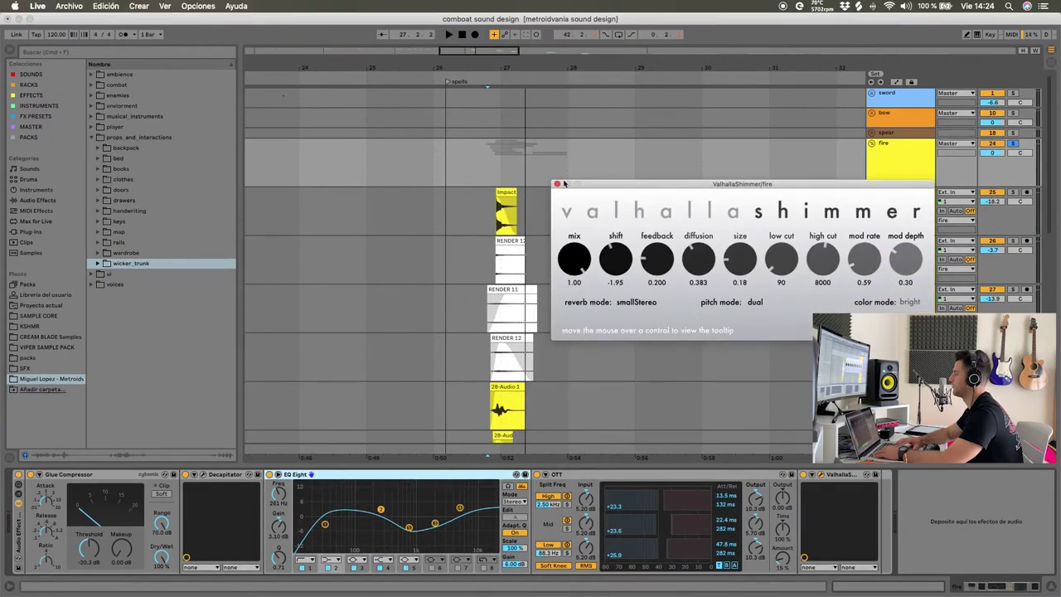
scroll(483, 182, "up", 4)
left_click(490, 179)
key("space")
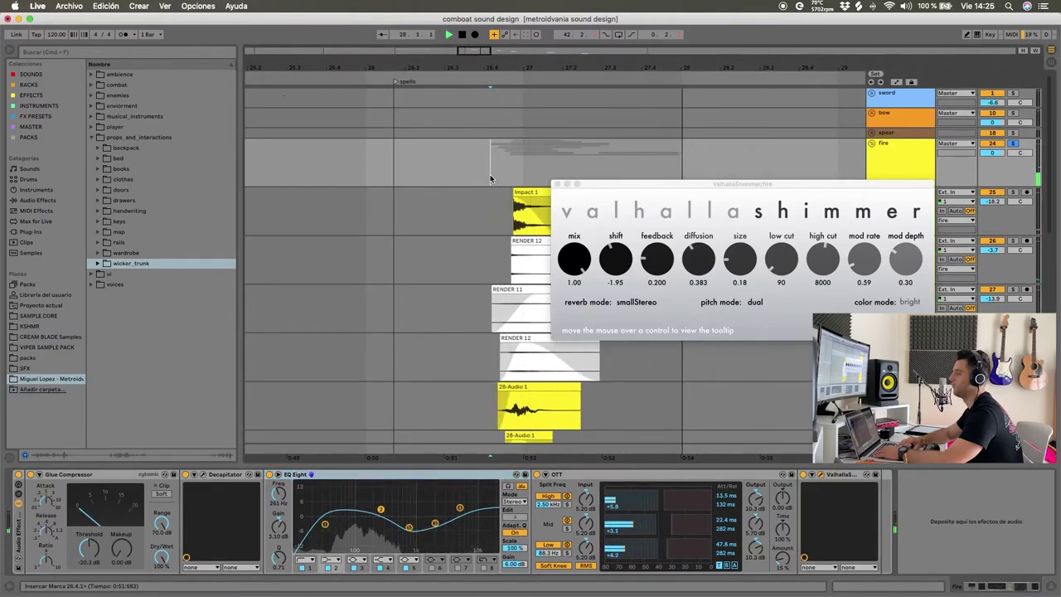
key("space")
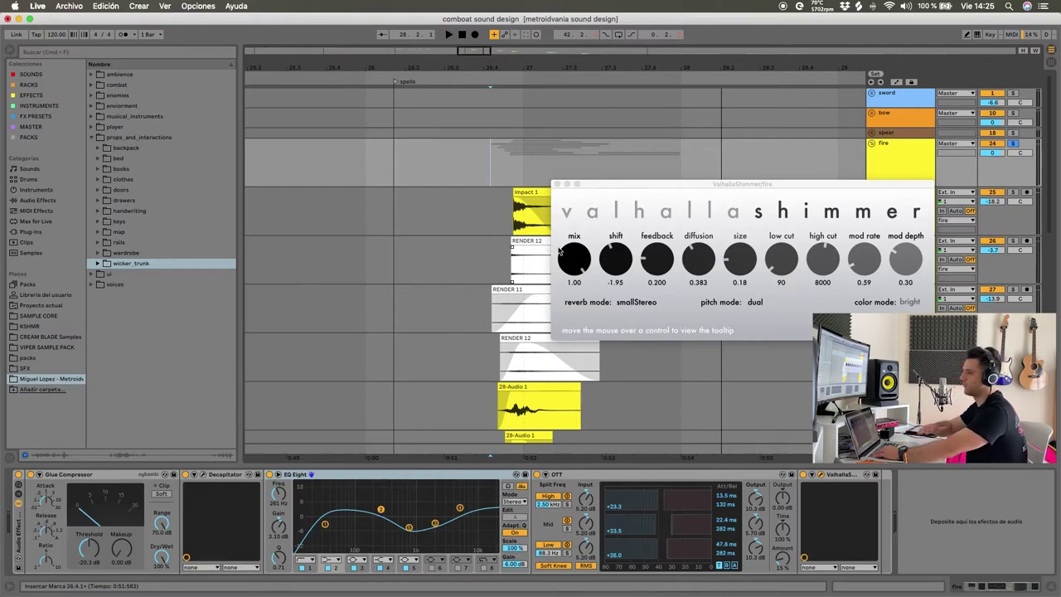
key("space")
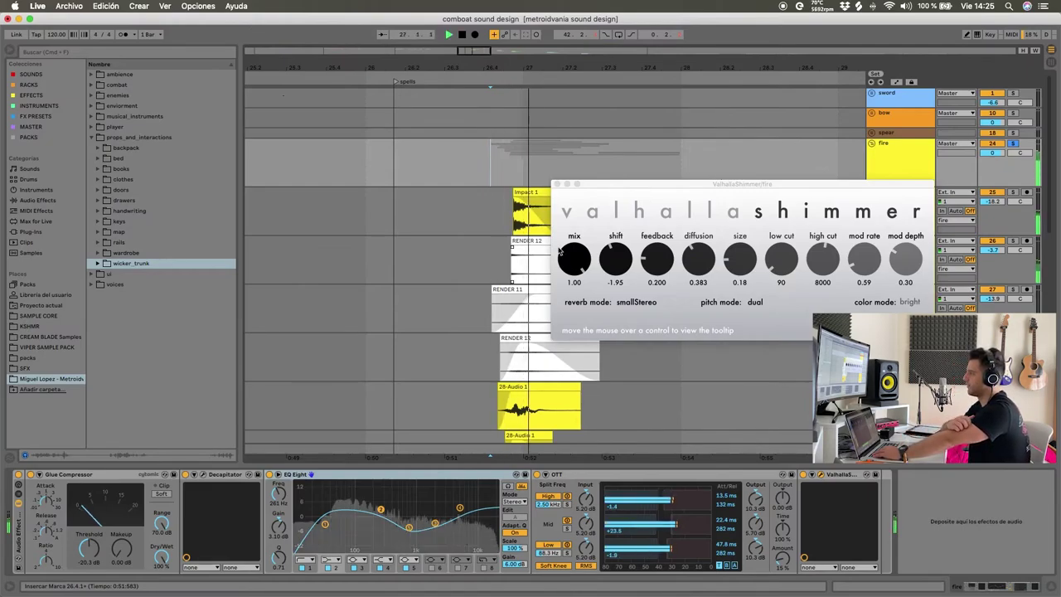
key("space")
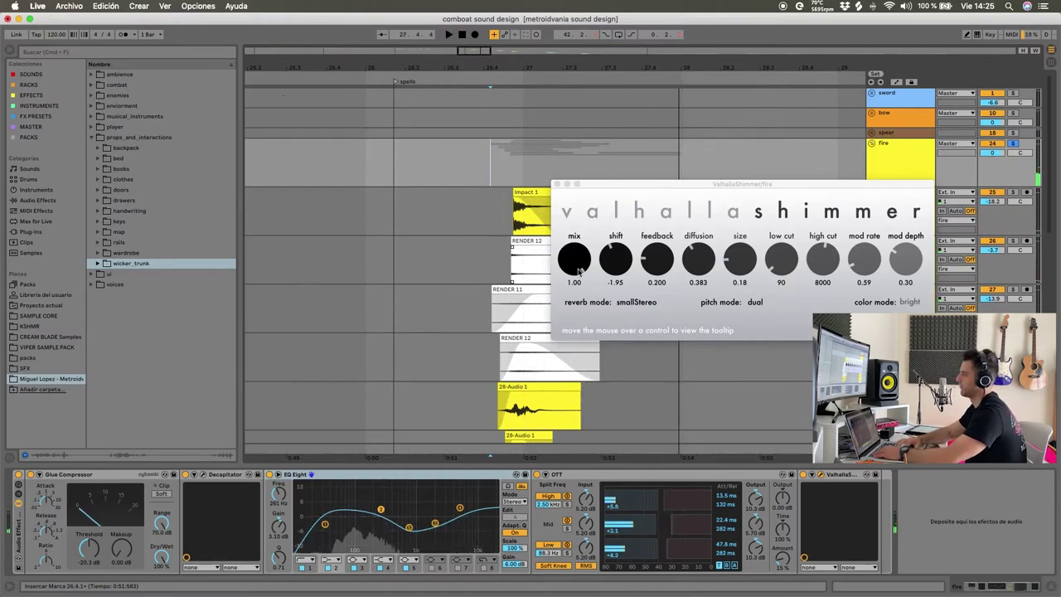
Set ValhallaShimmer's mix to 0.22, close its window and replay the fire layers
left_click_drag(560, 251, 580, 330)
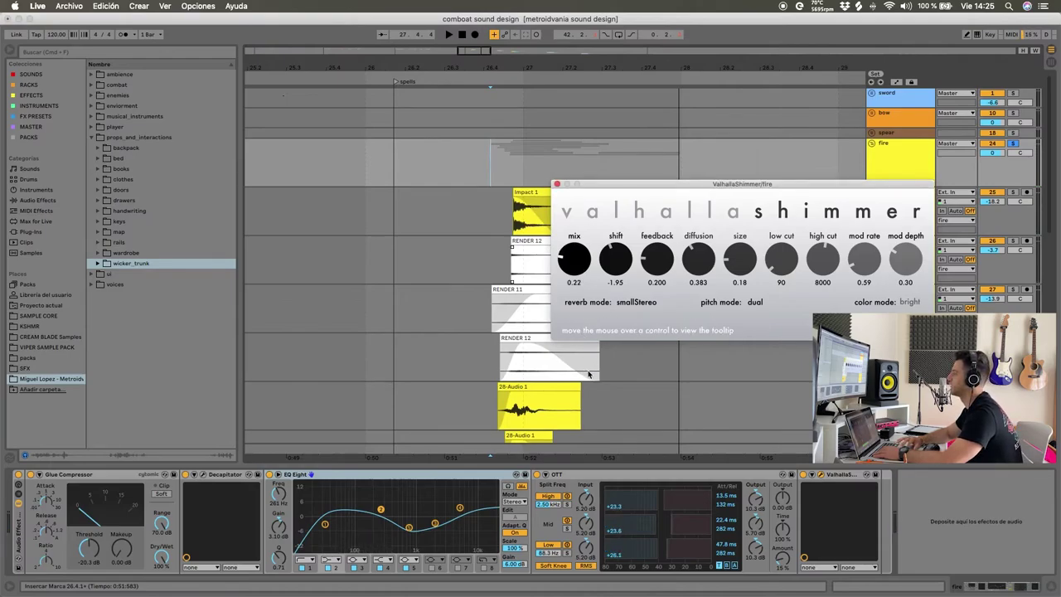
left_click(557, 186)
key("space")
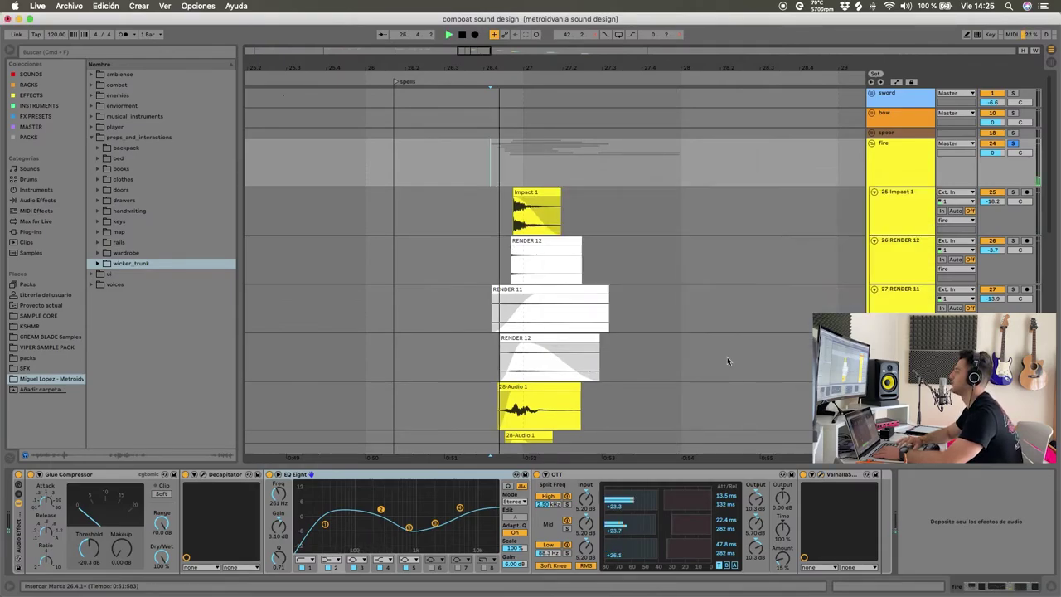
key("space")
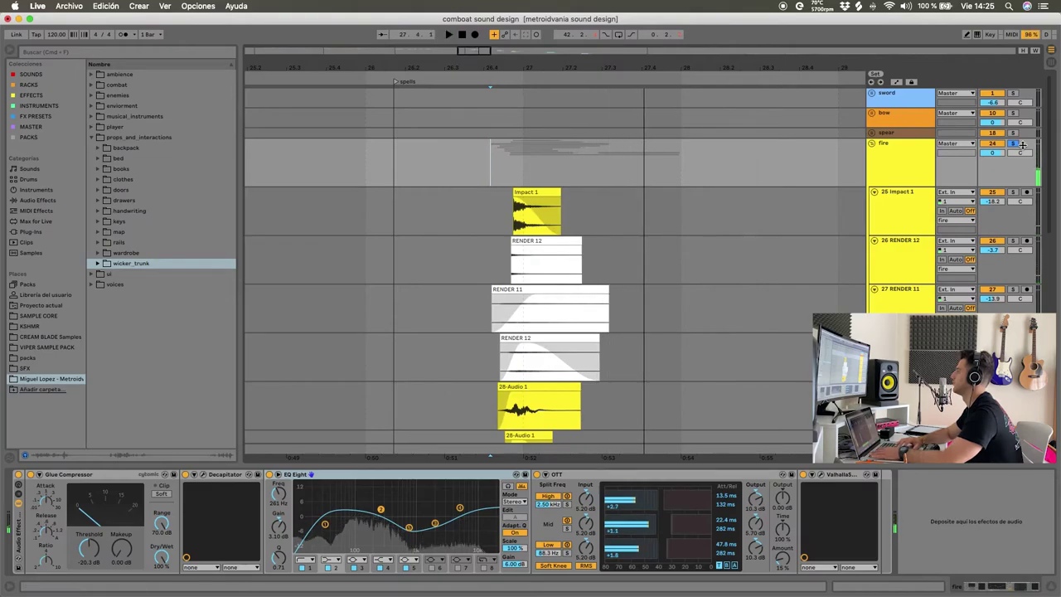
Turn off the fire group's solo and fold the group to show all the spell groups in the arrangement
key("s")
double_click(909, 167)
scroll(720, 187, "down", 4)
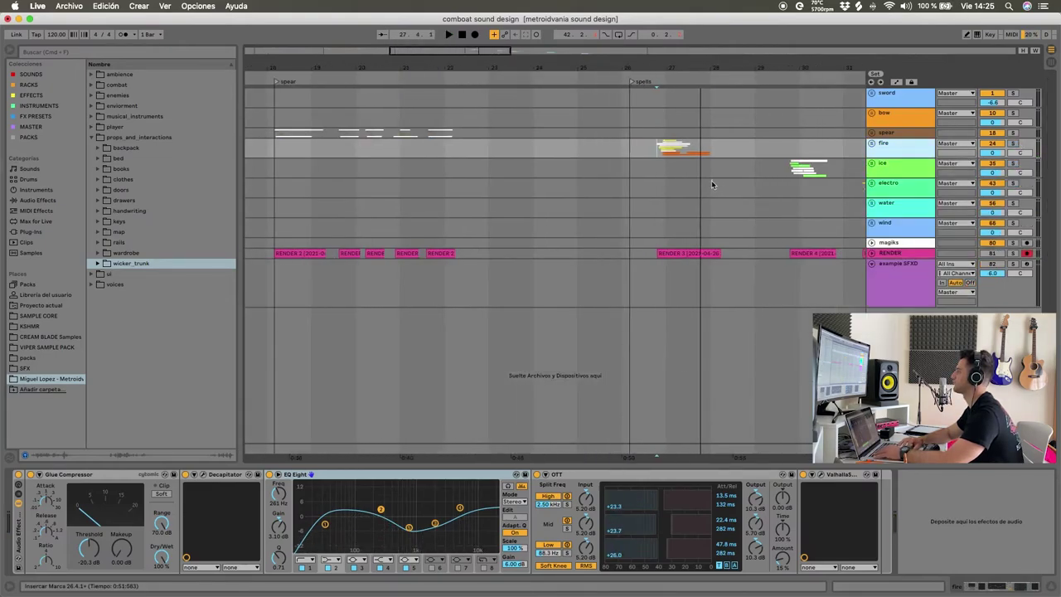
left_click(711, 181)
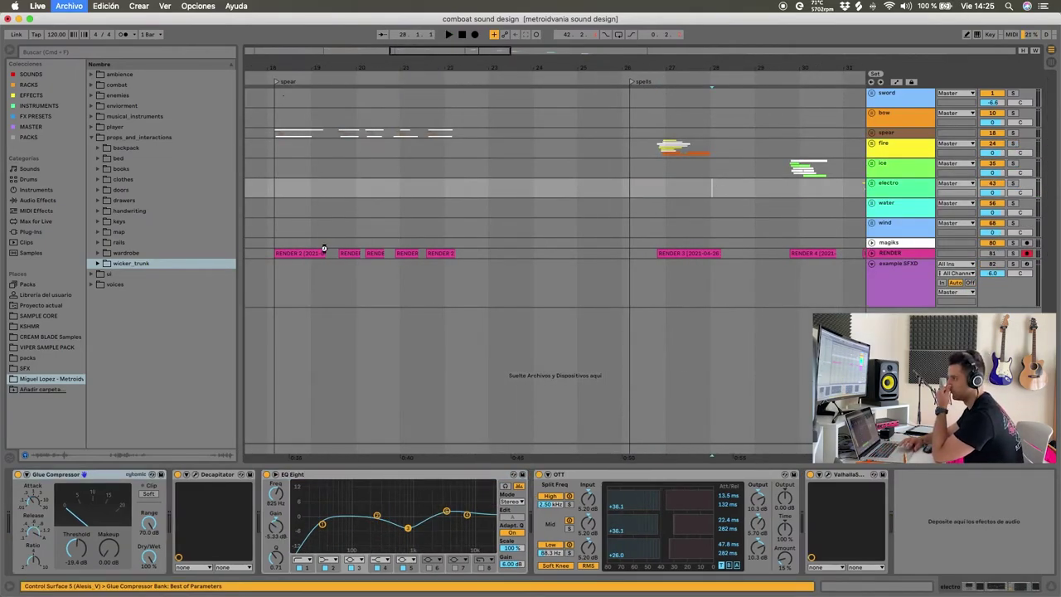
Open the recent Live set "voices and quips.als" from the metroidvania sound design project
left_click(70, 6)
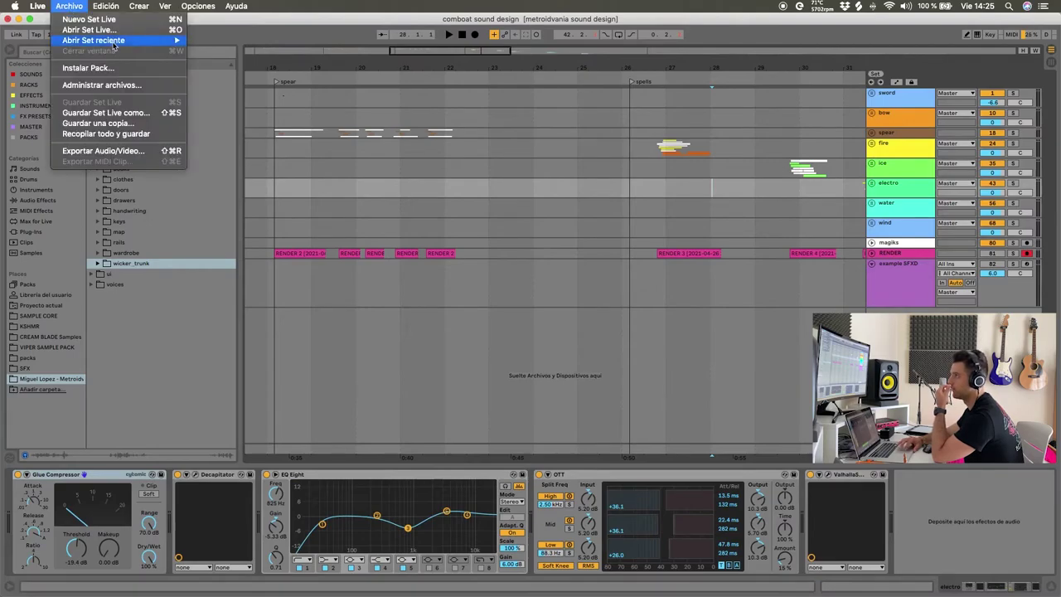
mouse_move(115, 43)
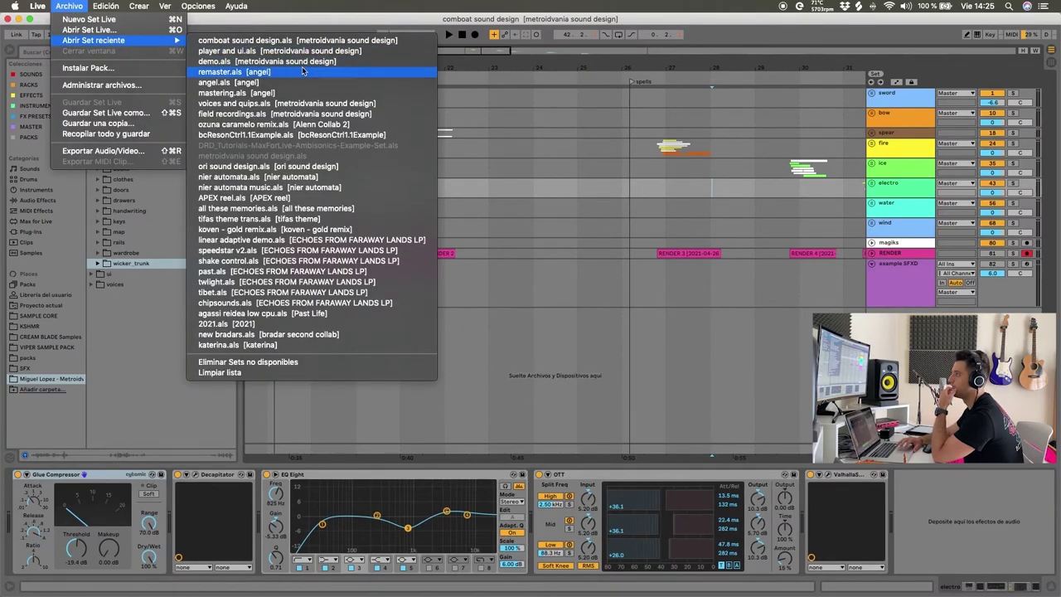
left_click(304, 103)
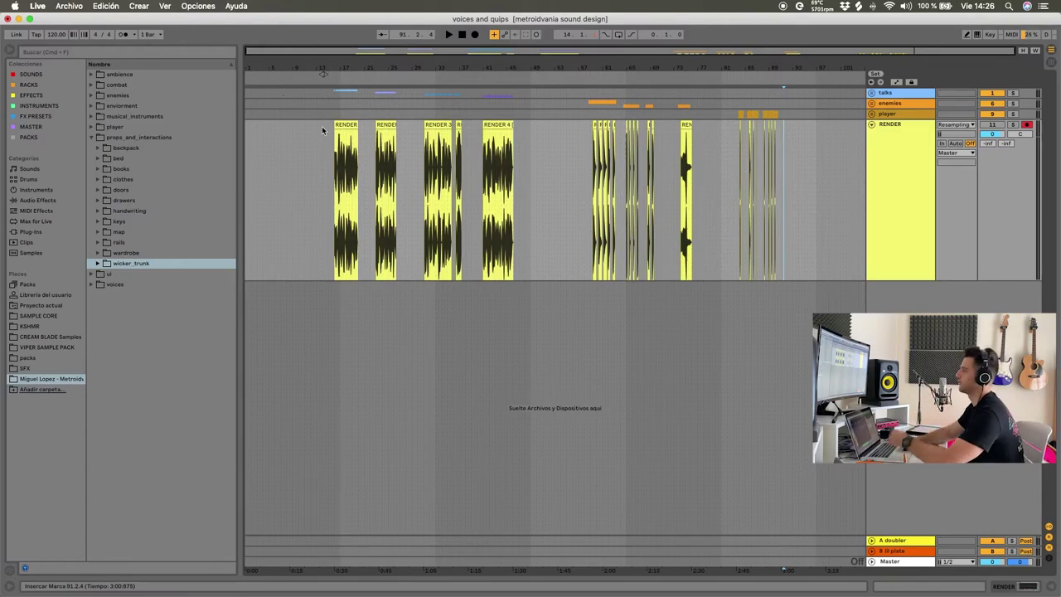
Examine the voice render clips on the RENDER track, from RENDER 1 through RENDER 3
scroll(319, 123, "up", 10)
left_click(286, 145)
left_click(294, 145)
left_click(868, 143)
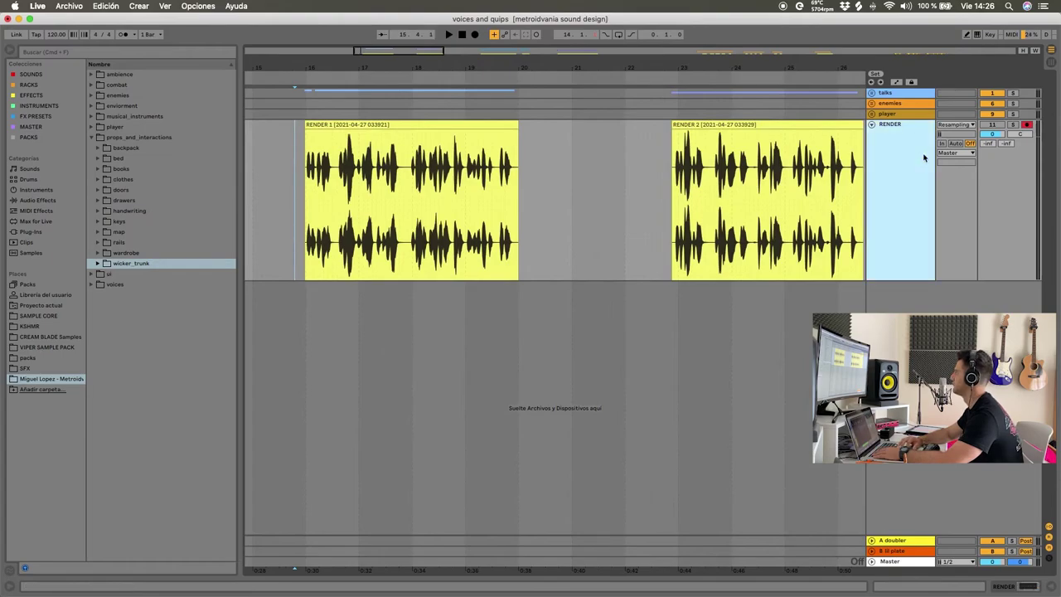
left_click(899, 95)
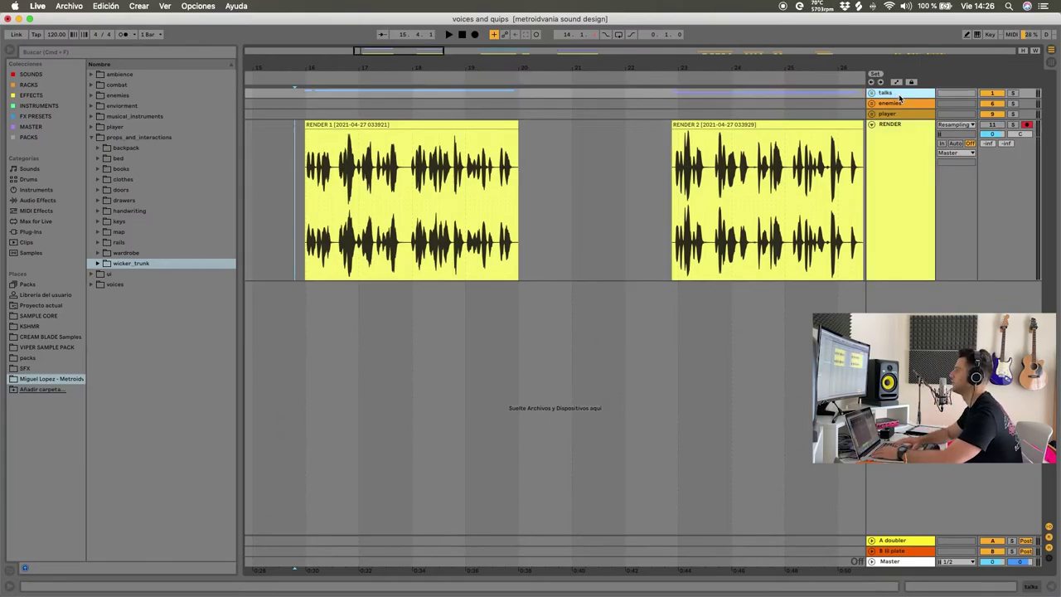
scroll(622, 234, "down", 8)
scroll(390, 184, "up", 6)
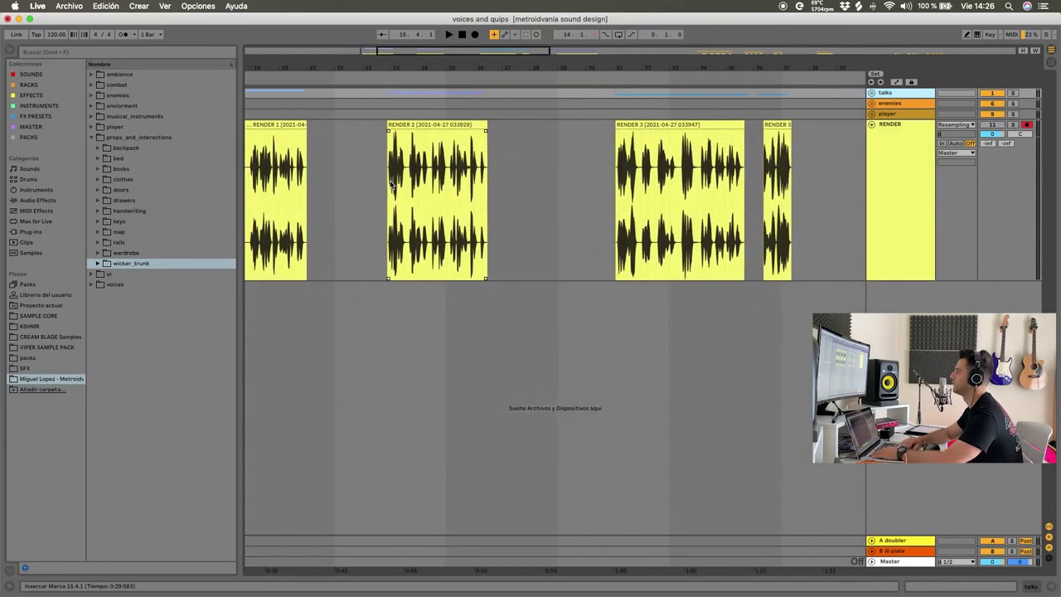
scroll(390, 184, "left", 3)
scroll(392, 185, "up", 3)
left_click(372, 124)
Fold the RENDER track and unfold the talks group to show its voice tracks
left_click(901, 162)
double_click(901, 163)
double_click(891, 95)
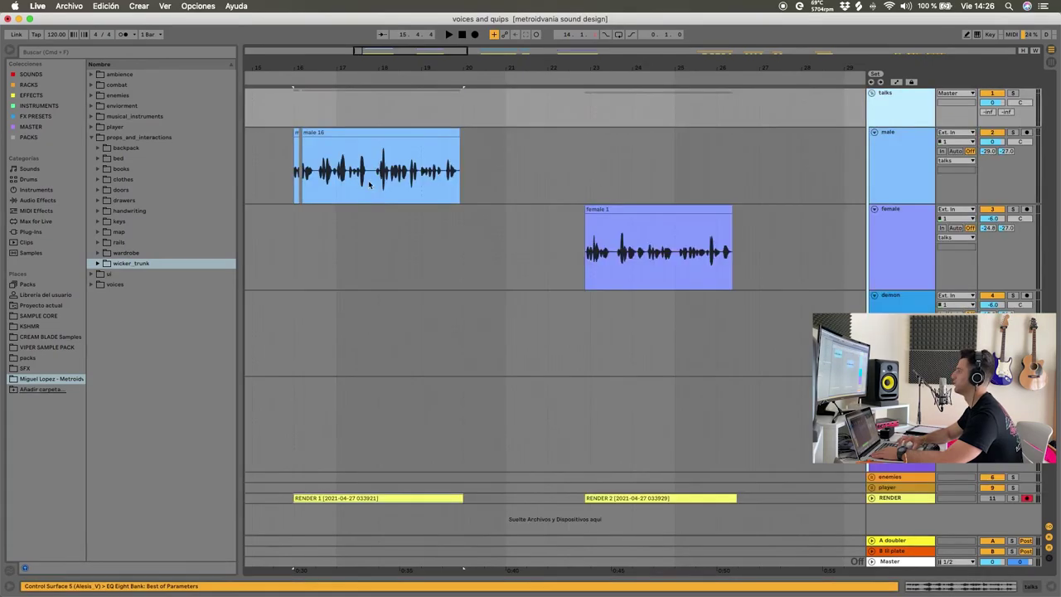
Play the male voice clips from just before their start and show the male track's device chain
left_click(280, 174)
key("space")
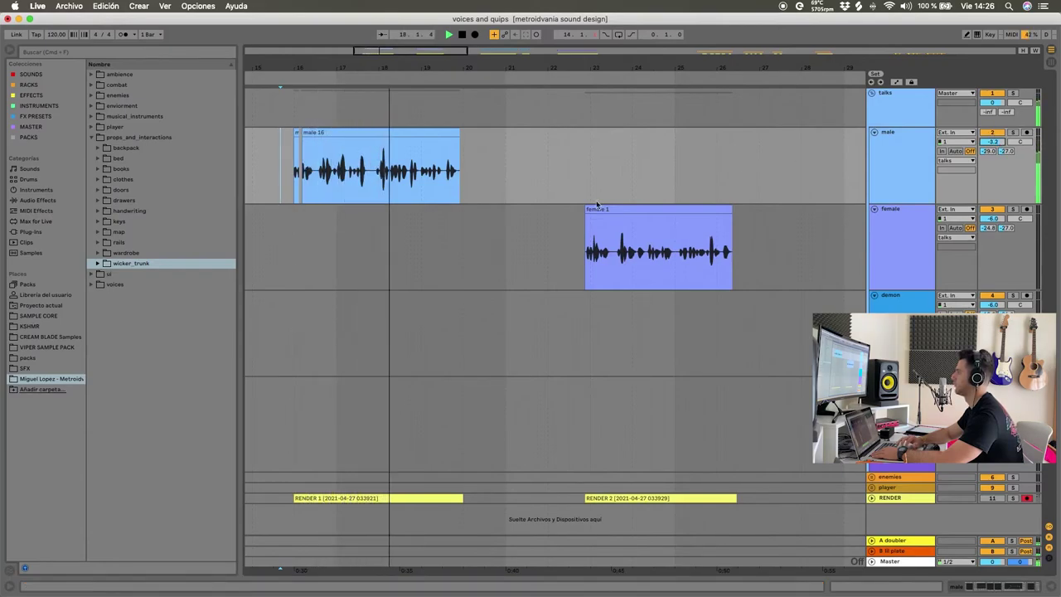
left_click(499, 193)
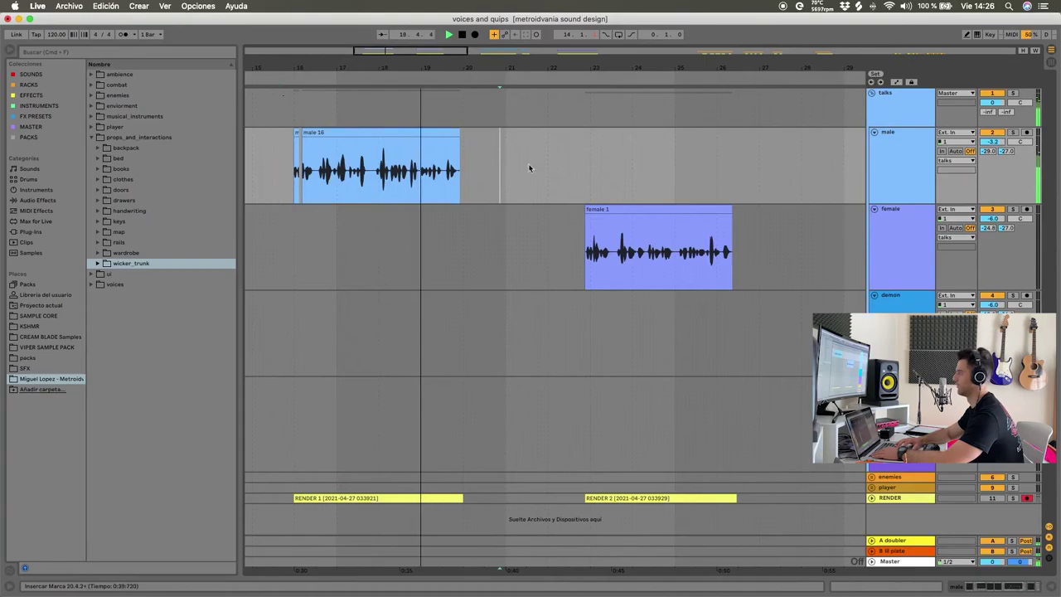
left_click(976, 586)
Examine the female track's effect chain, and audition the fairy voice with its own device chain
left_click(583, 226)
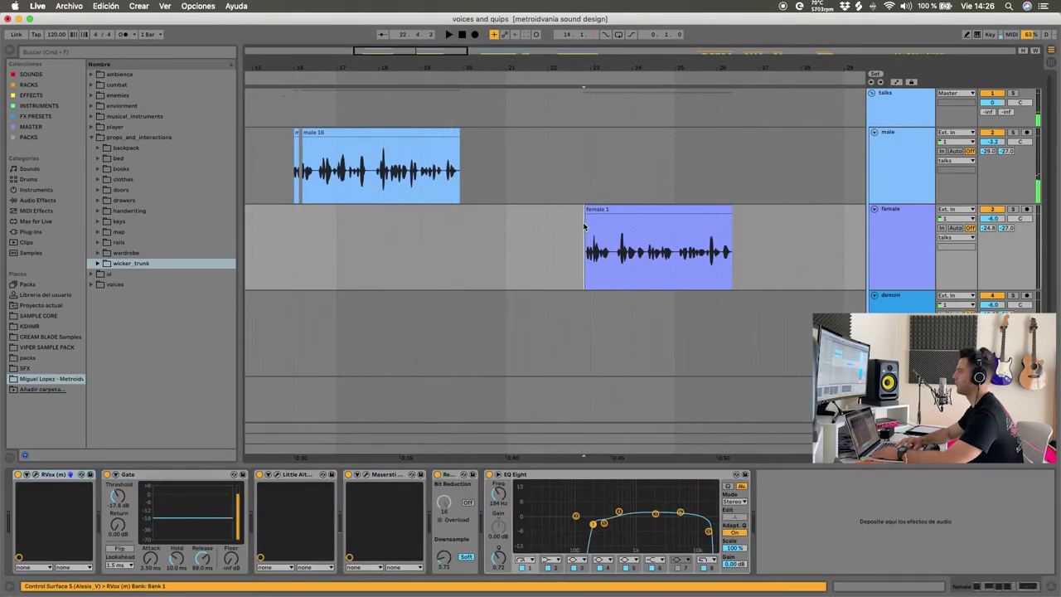
left_click(761, 296)
scroll(761, 296, "right", 3)
scroll(761, 296, "down", 1)
left_click(772, 324)
key("space")
key("space")
scroll(741, 339, "up", 1)
scroll(741, 339, "left", 8)
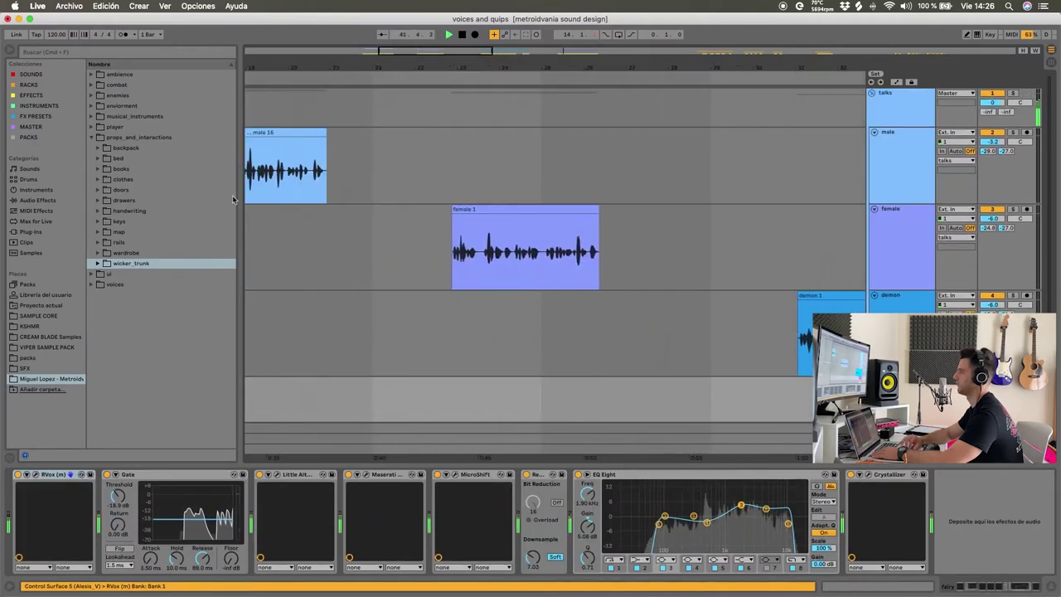
Return to the male track and replay its voice clips from just before the short first clip
scroll(429, 309, "left", 3)
left_click(305, 177)
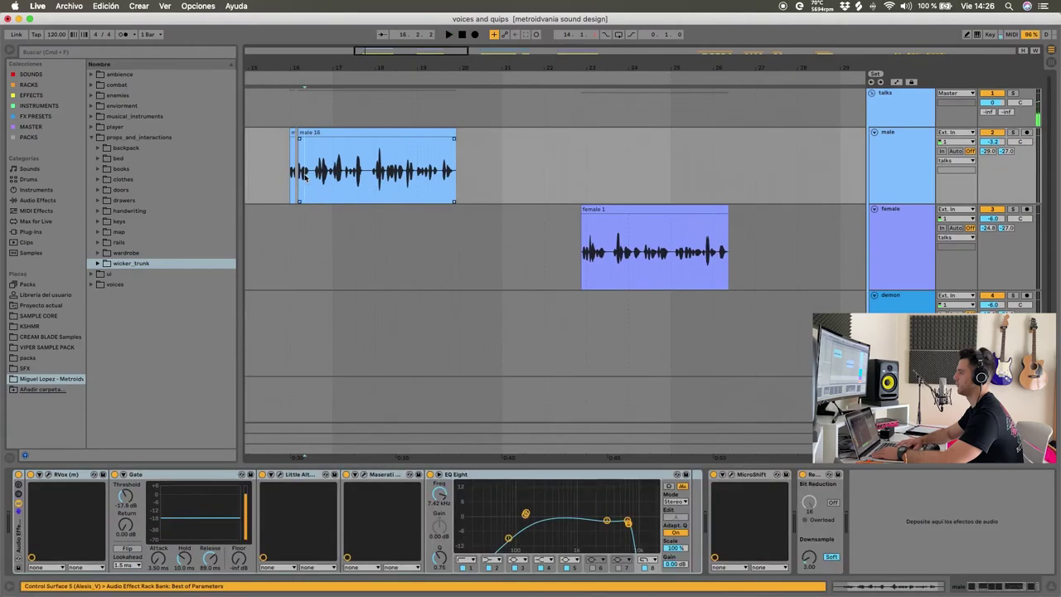
left_click(296, 174)
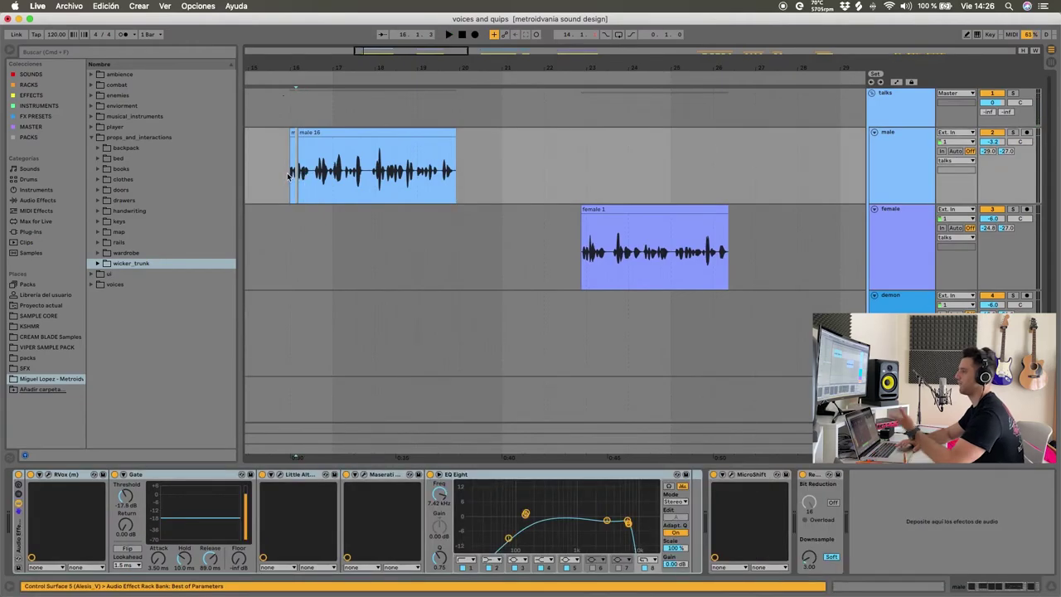
left_click(291, 176)
left_click(291, 175)
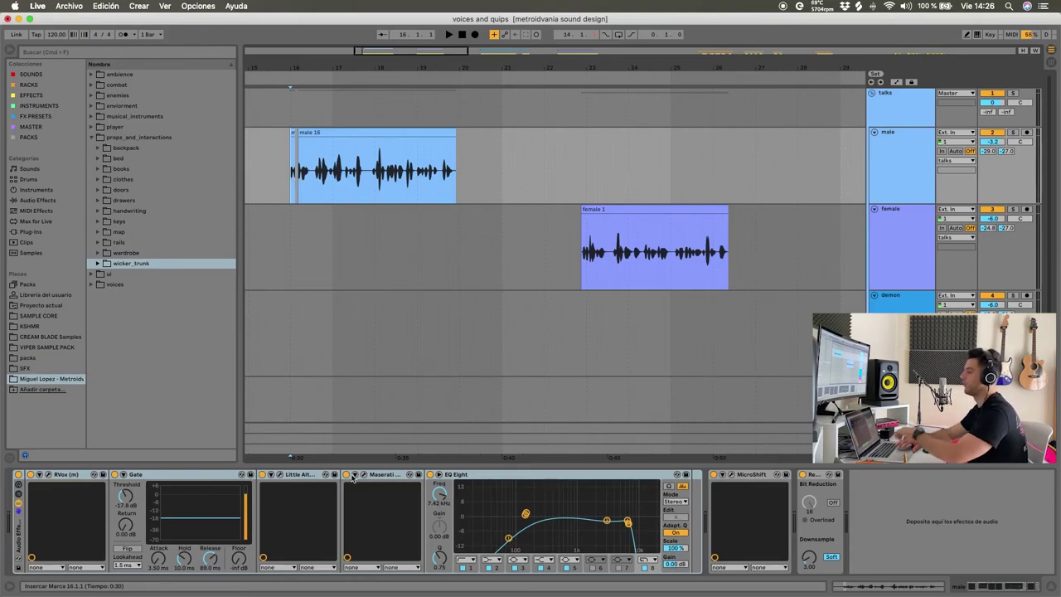
left_click(291, 145)
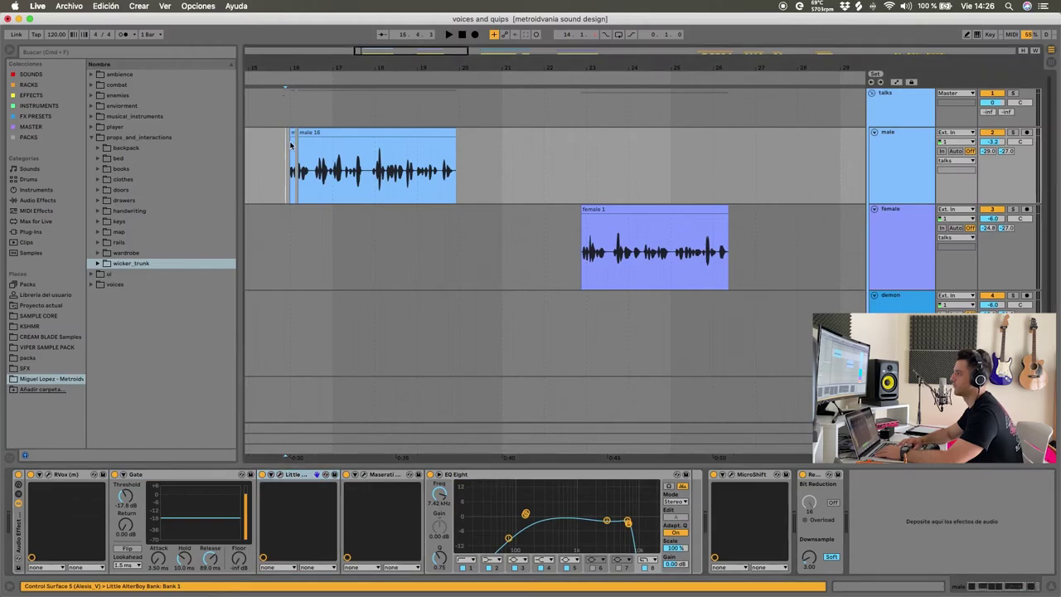
key("space")
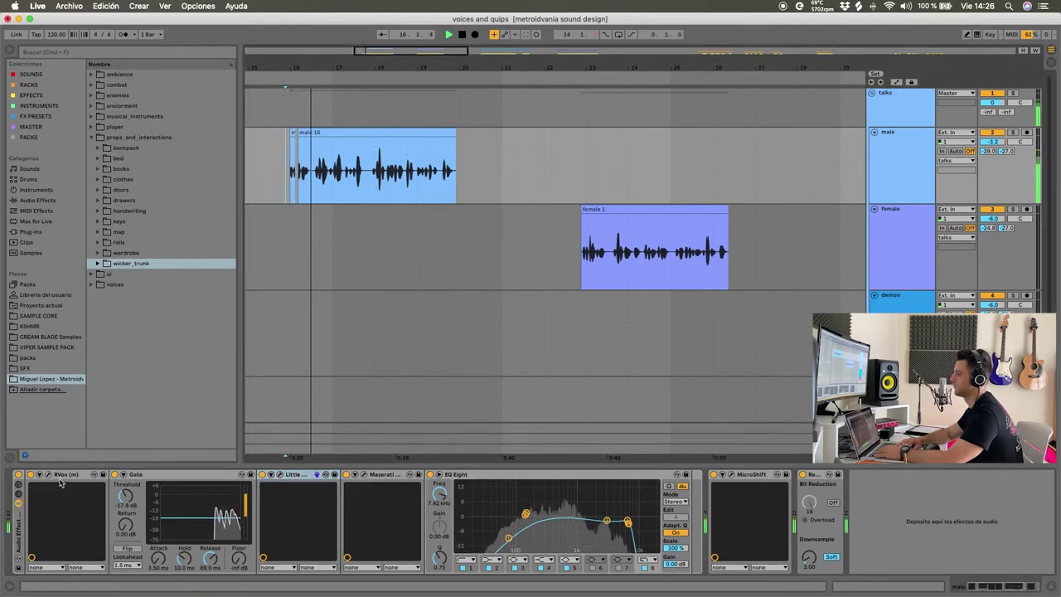
Fold the female and demon tracks in the talks group
double_click(906, 246)
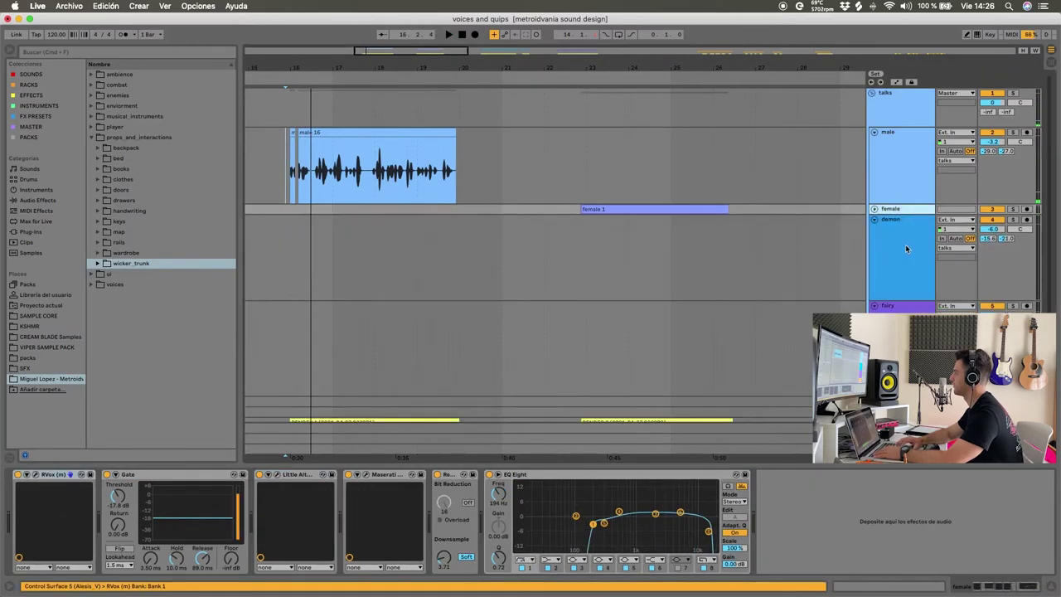
double_click(906, 246)
Bypass the male track's effect rack, MicroShift and Redux, and play the dry voice from just before the short first clip
scroll(290, 166, "up", 5)
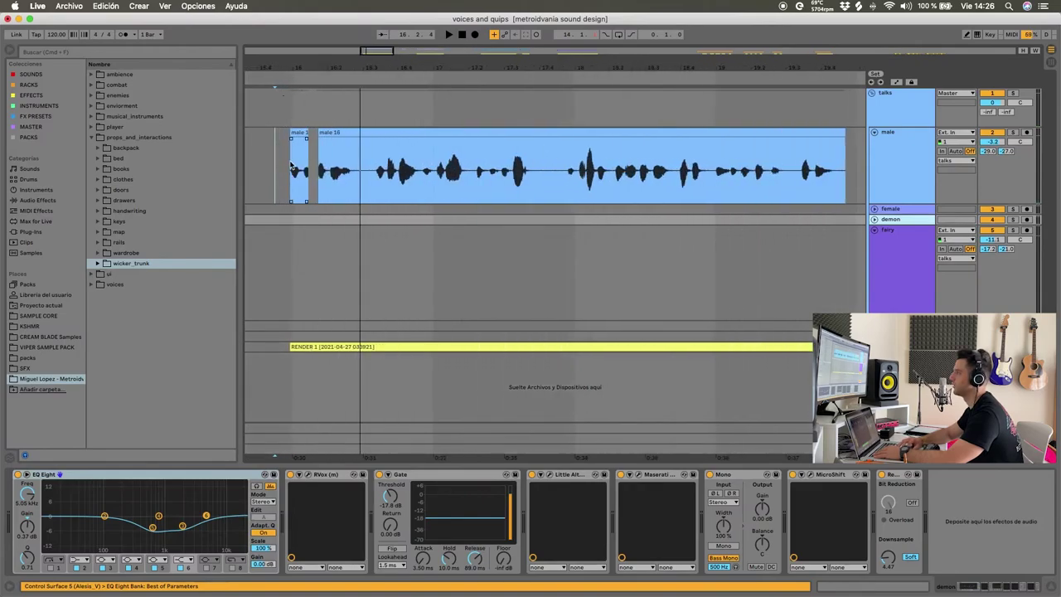
left_click(299, 130)
left_click(297, 130)
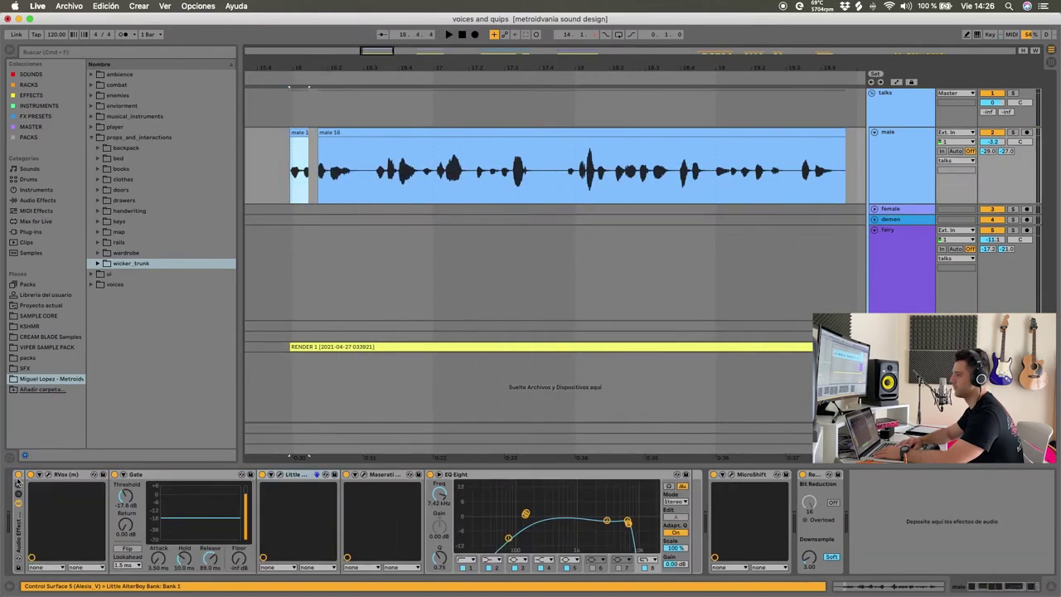
left_click(497, 400)
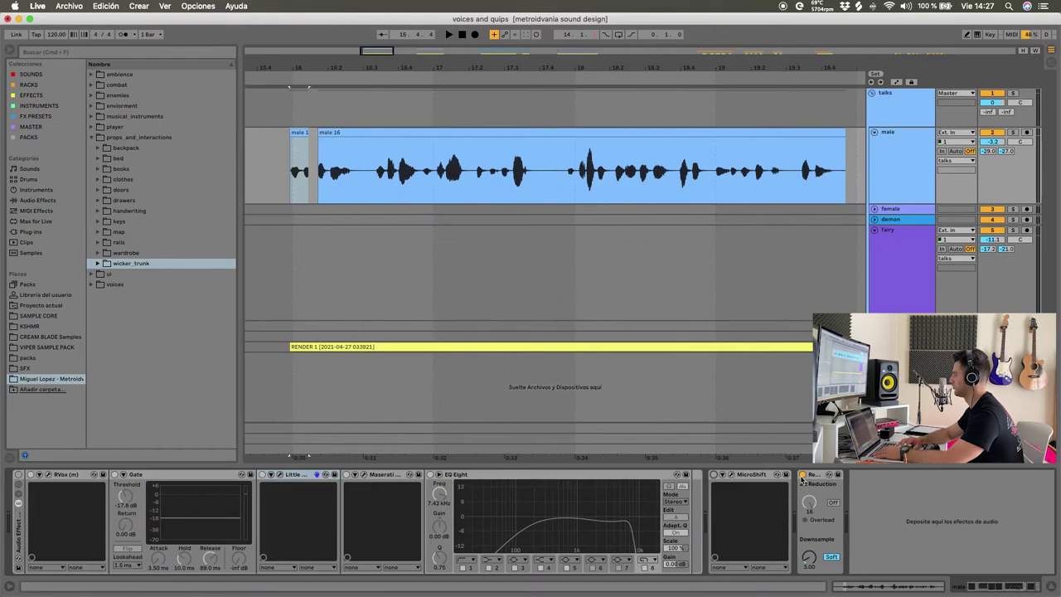
left_click(285, 173)
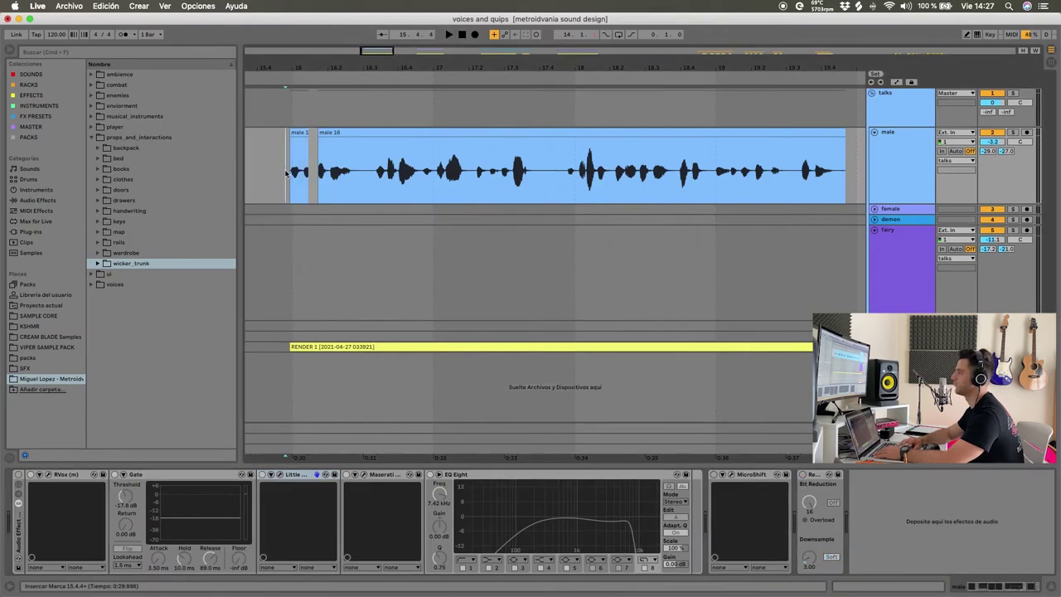
key("space")
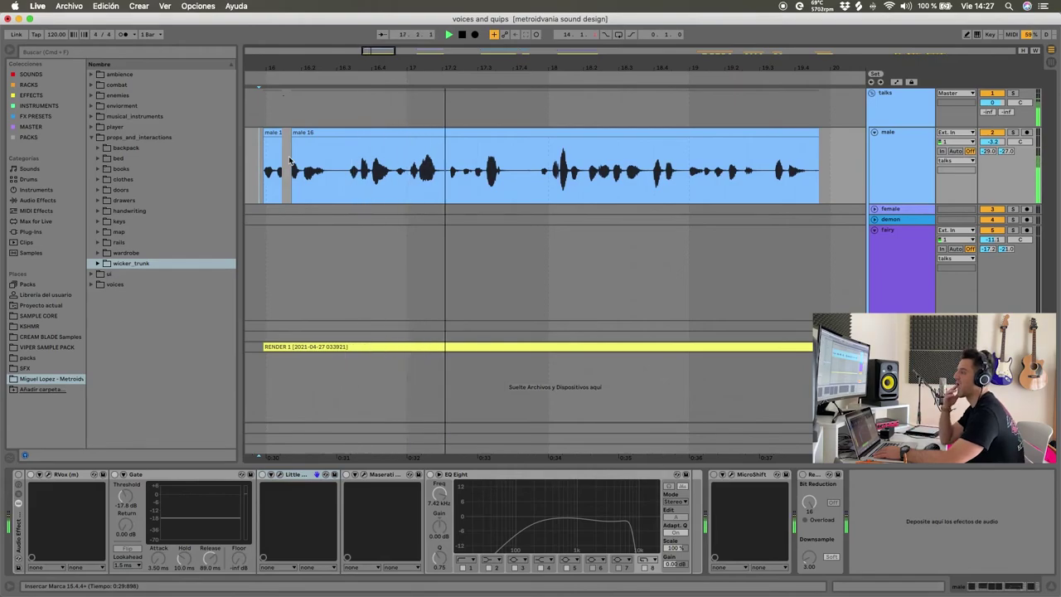
Check the short first male clip's sample settings, stop playback and return to the male track's device chain
left_click(332, 134)
double_click(332, 133)
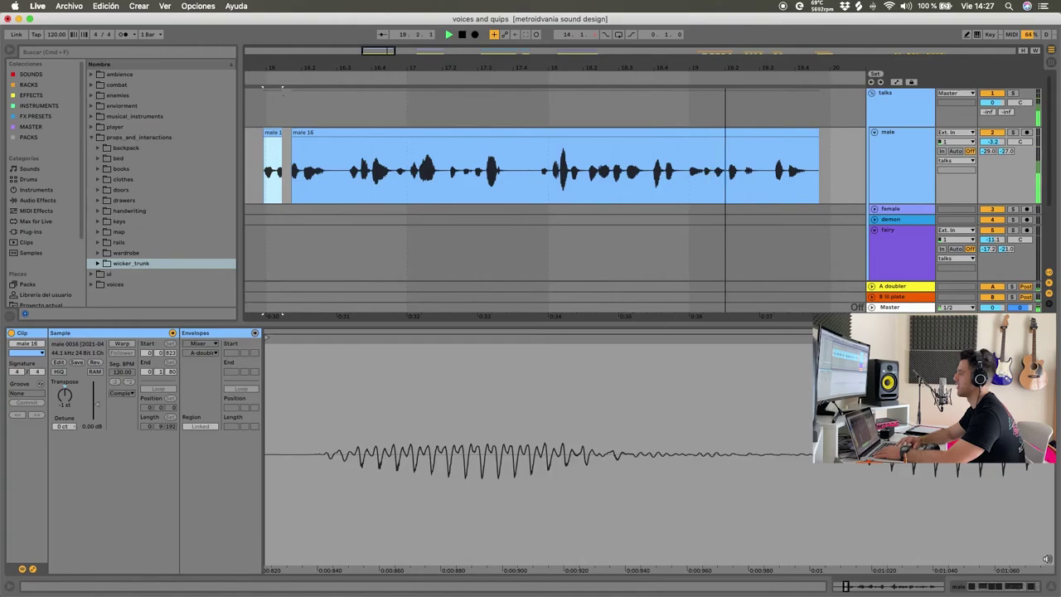
key("super+alt+l")
key("space")
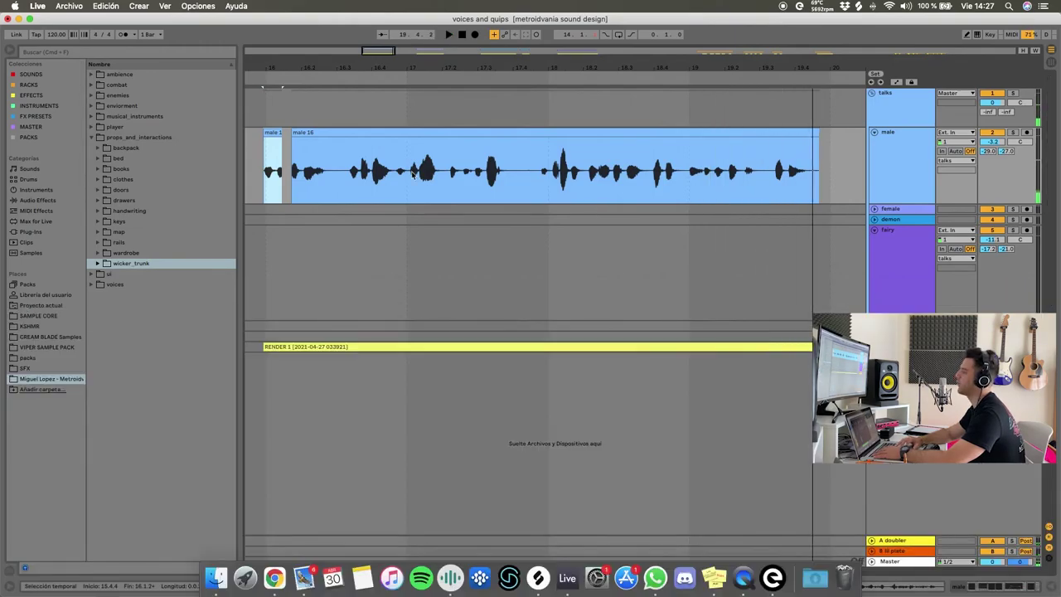
scroll(411, 174, "down", 3)
left_click(305, 169)
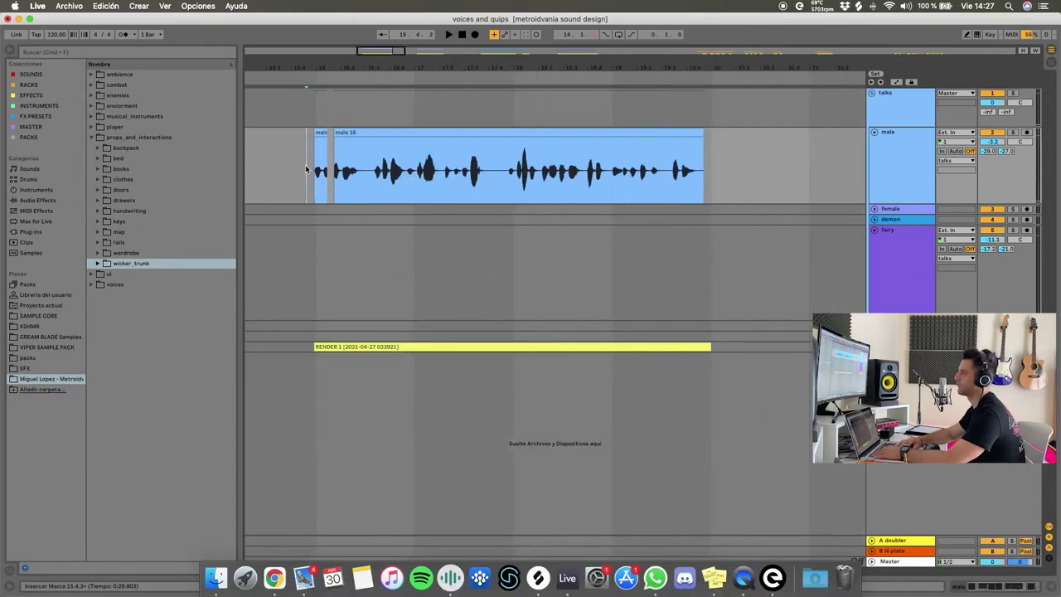
left_click(971, 586)
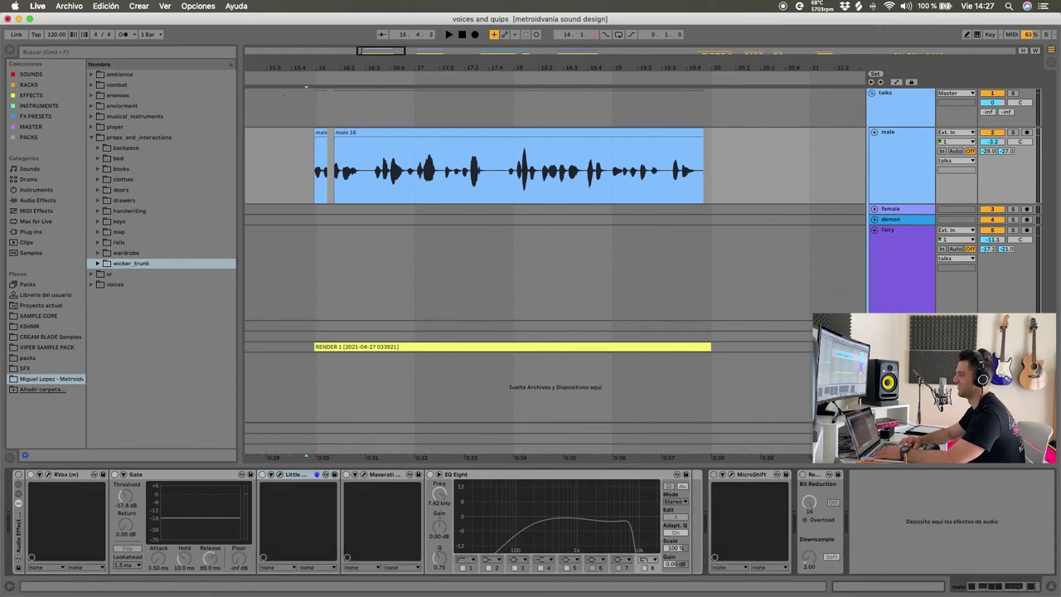
Turn the male track's effect rack back on and examine its RVox and Gate settings
left_click(19, 476)
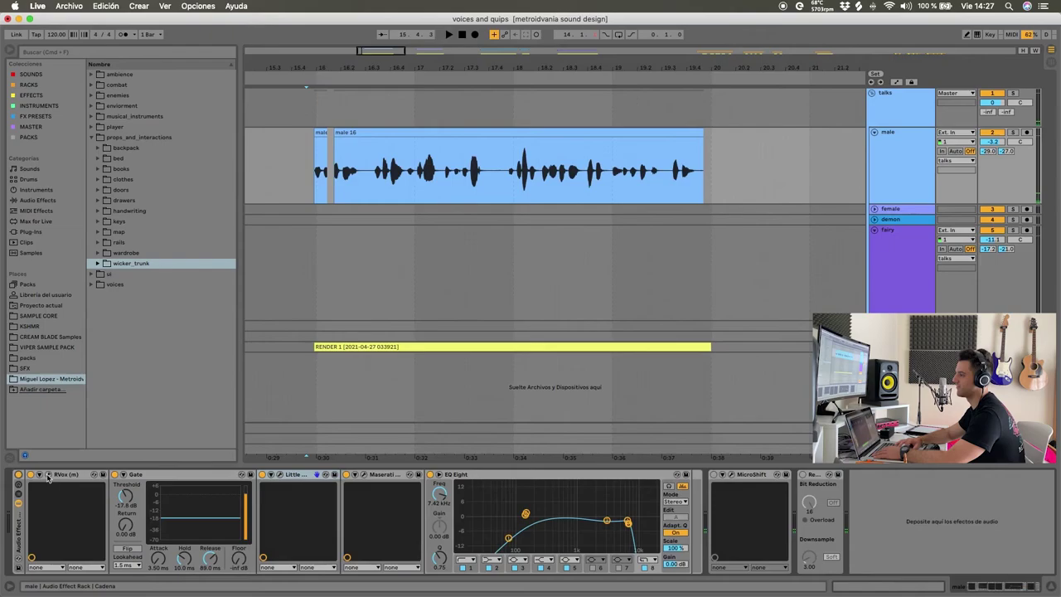
left_click(48, 475)
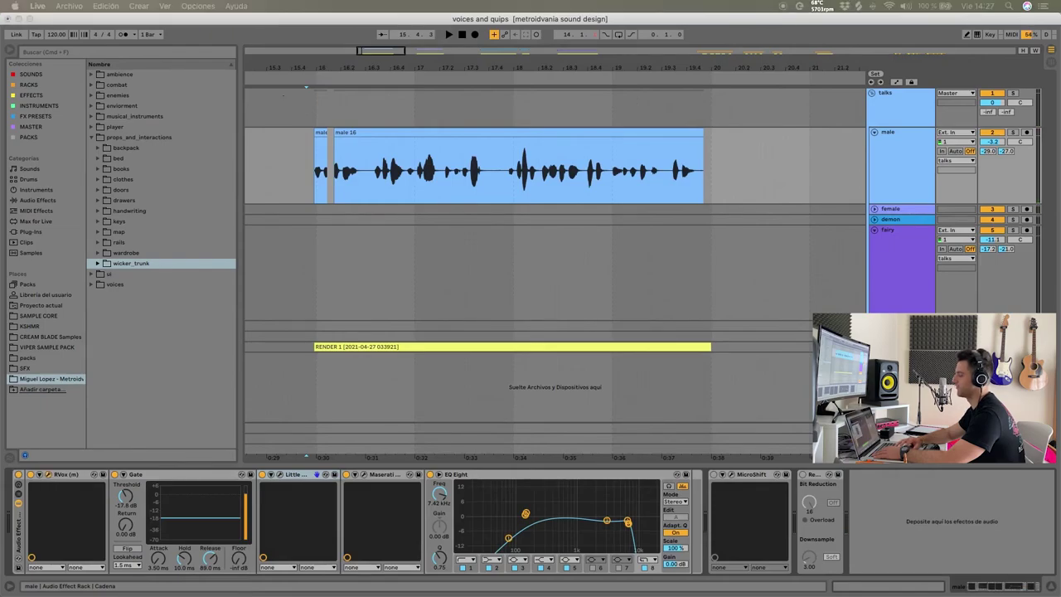
left_click_drag(689, 219, 778, 154)
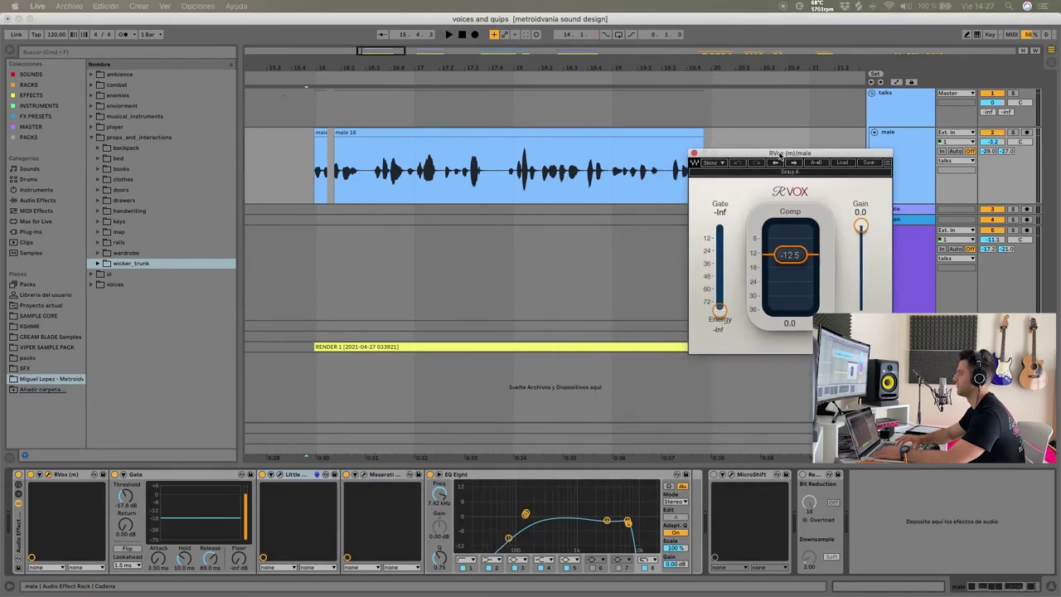
left_click(695, 153)
left_click(146, 476)
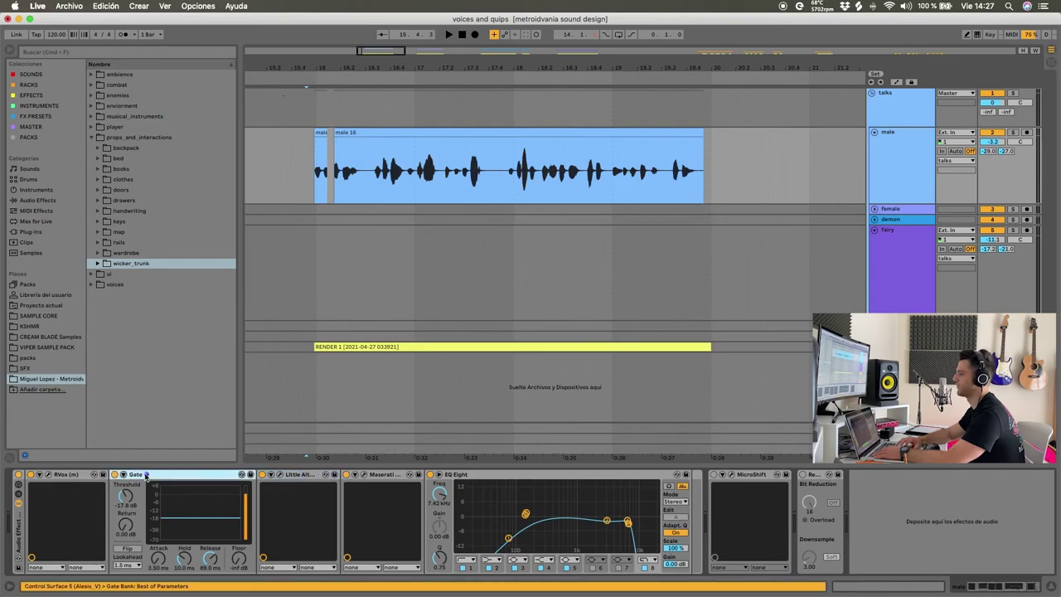
Show the Little AlterBoy settings on the male track and bypass the Maserati VX1 and EQ Eight after it
left_click(294, 477)
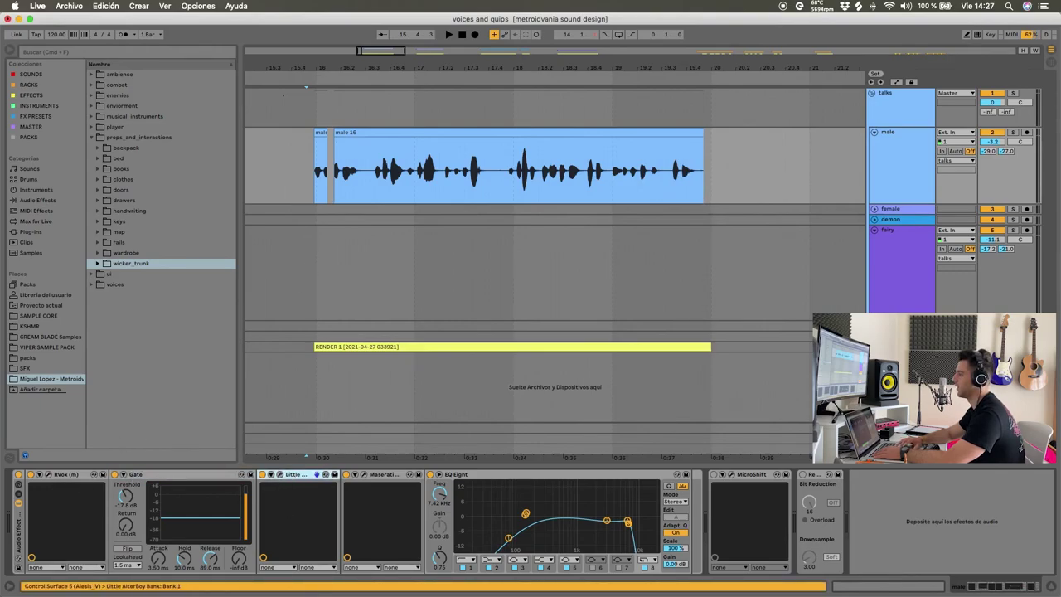
left_click(315, 474)
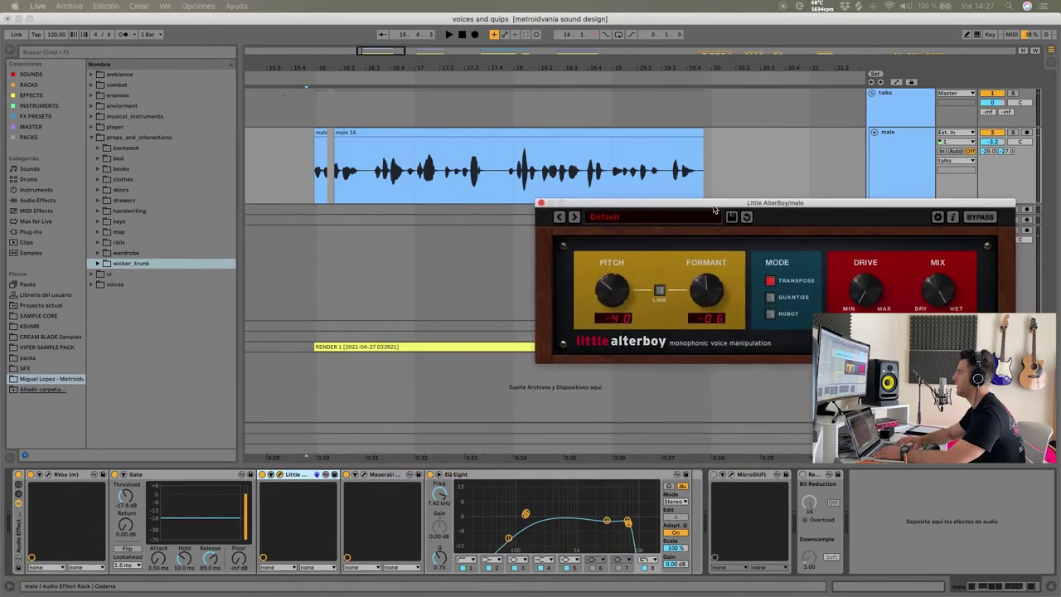
left_click(363, 477)
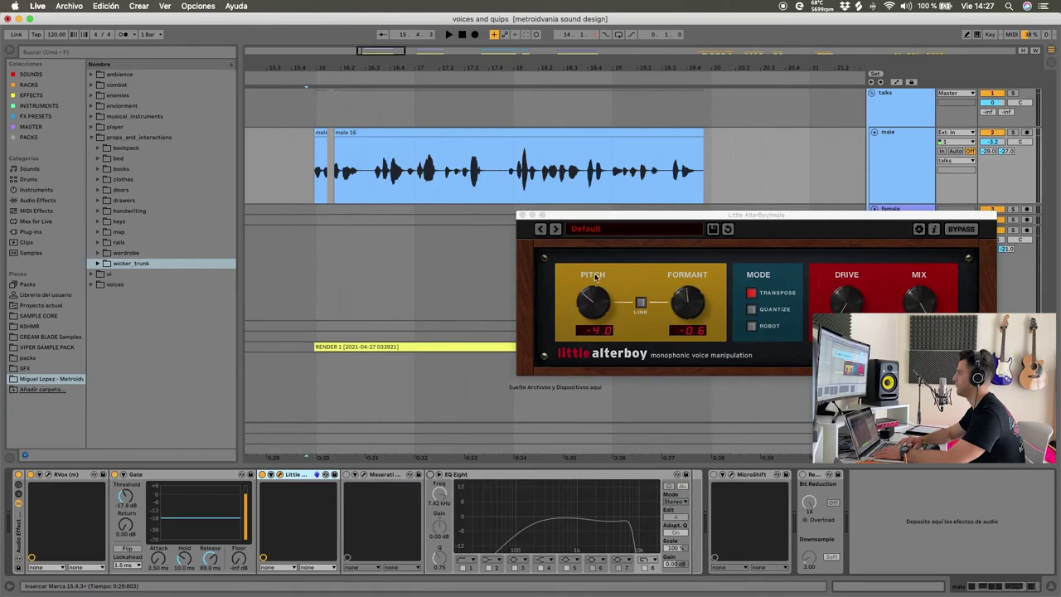
Play the male voice while comparing it with Little AlterBoy off and on, and close the plug-in window
left_click(326, 164)
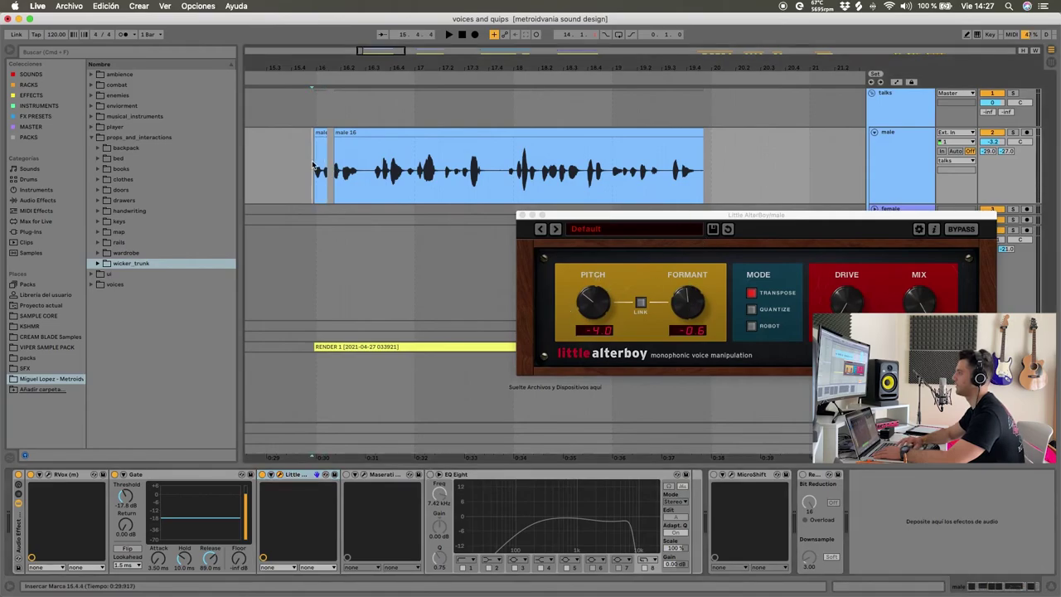
left_click(262, 475)
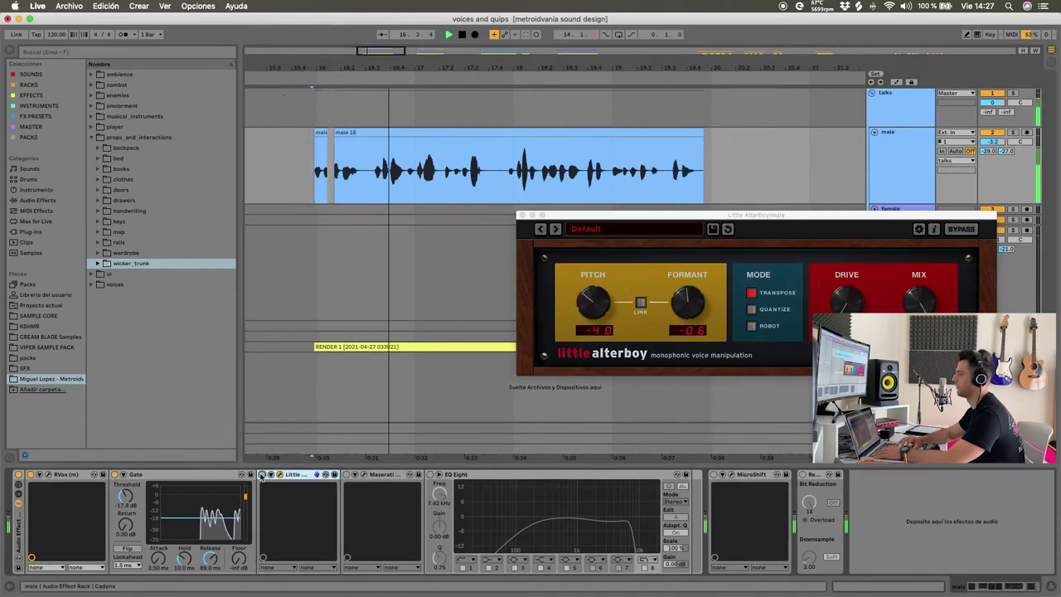
left_click(262, 475)
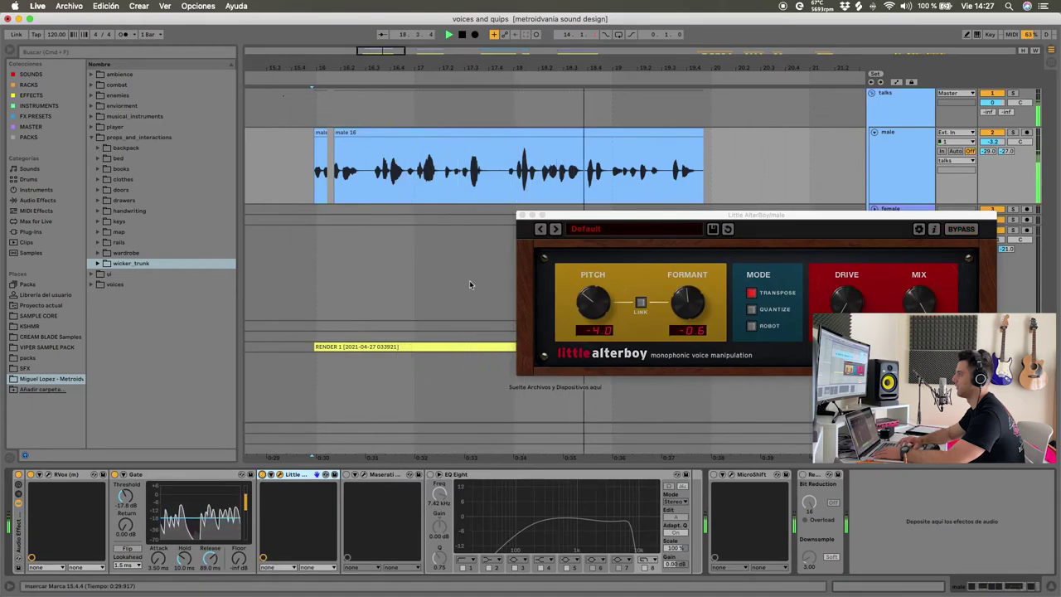
left_click(523, 217)
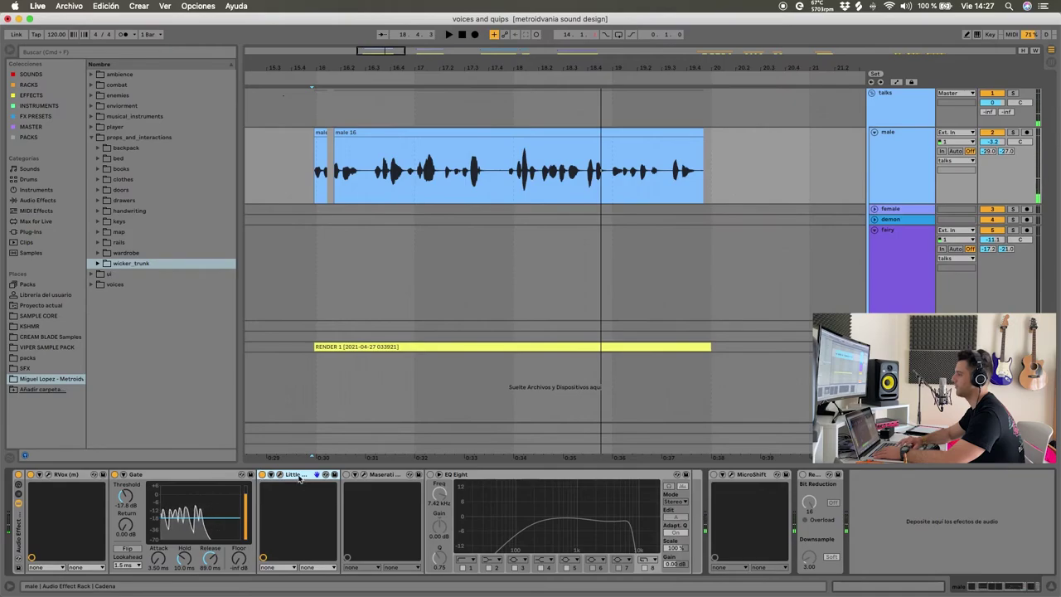
Turn Maserati VX1 back on, examine its settings while auditioning the male voice, and close its window
left_click(346, 474)
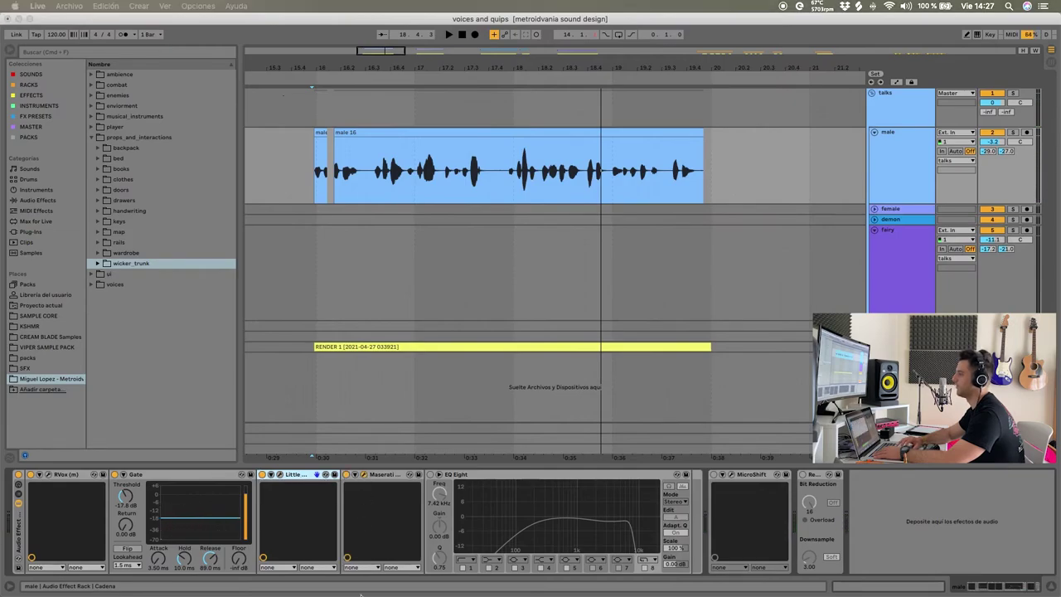
left_click(366, 475)
left_click_drag(580, 246, 622, 240)
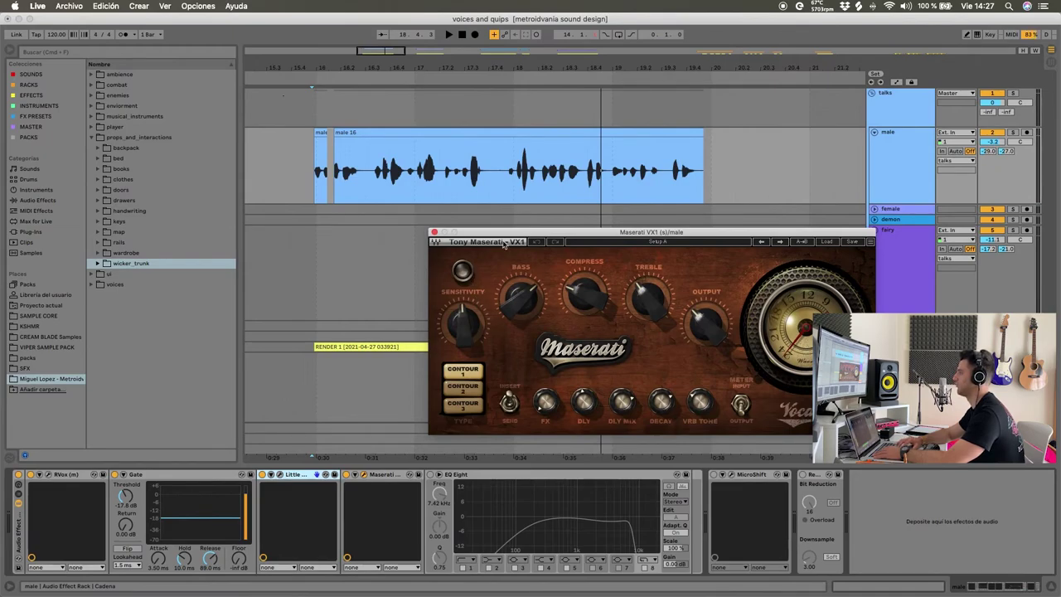
mouse_move(447, 233)
left_mouse_down()
mouse_move(423, 229)
mouse_move(465, 232)
left_mouse_up()
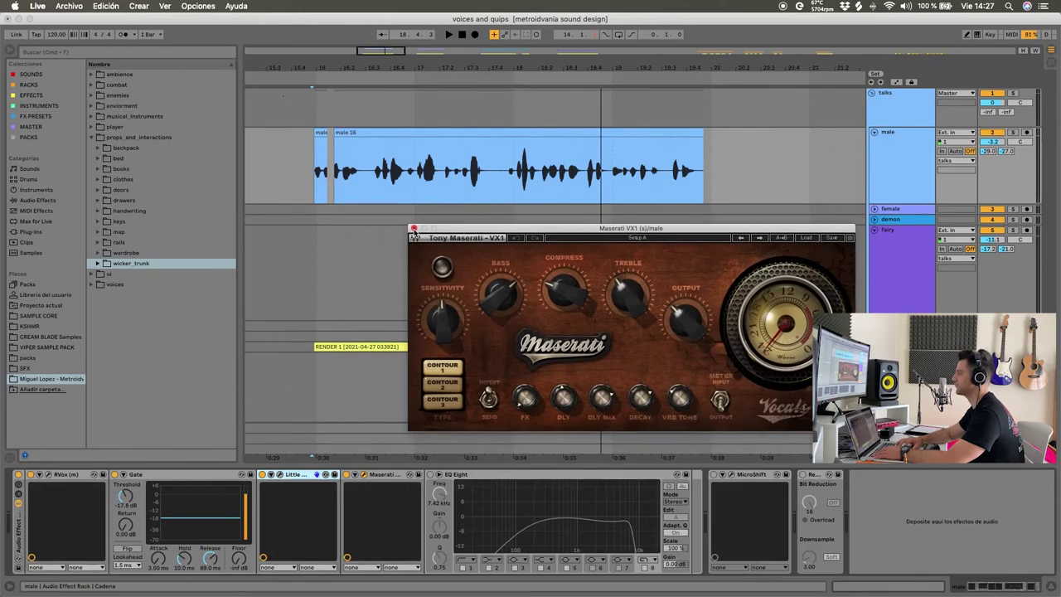
key("space")
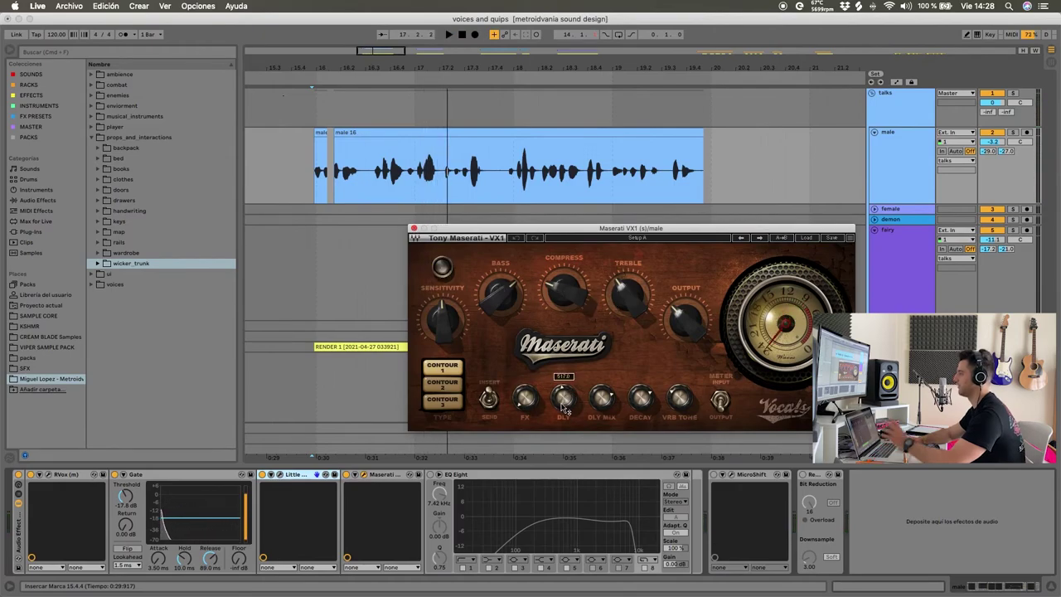
left_click(413, 228)
left_click(377, 475)
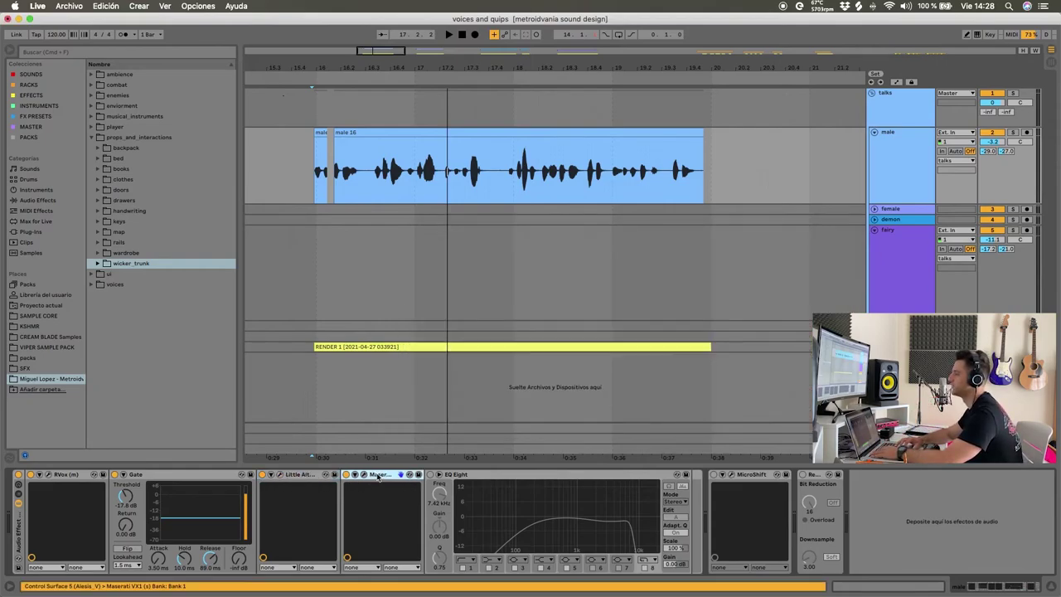
Turn EQ Eight back on in the male rack and audition the voice from the end of the short first clip
left_click(431, 475)
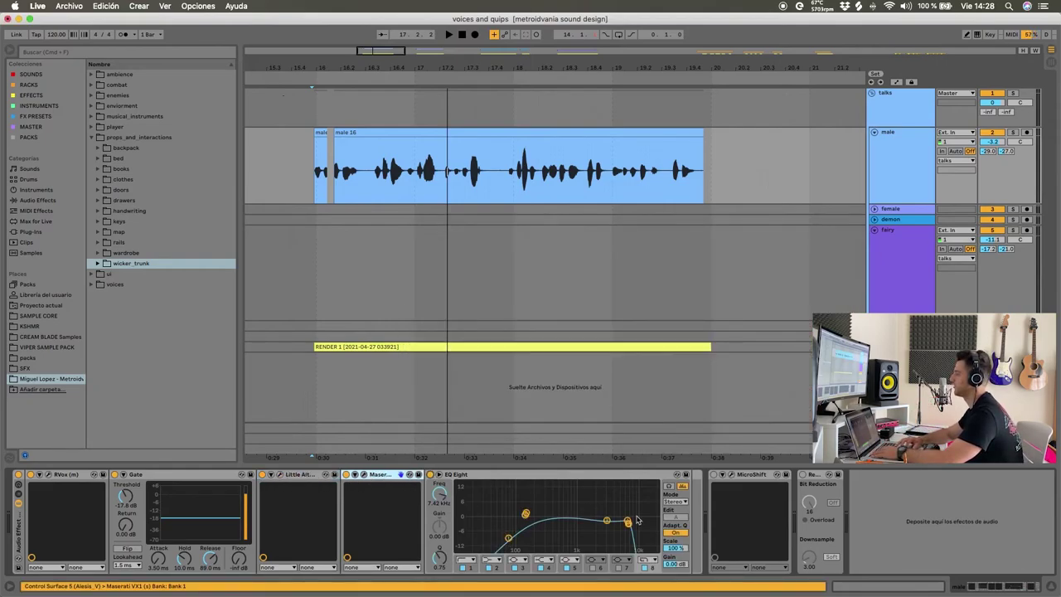
left_click(326, 173)
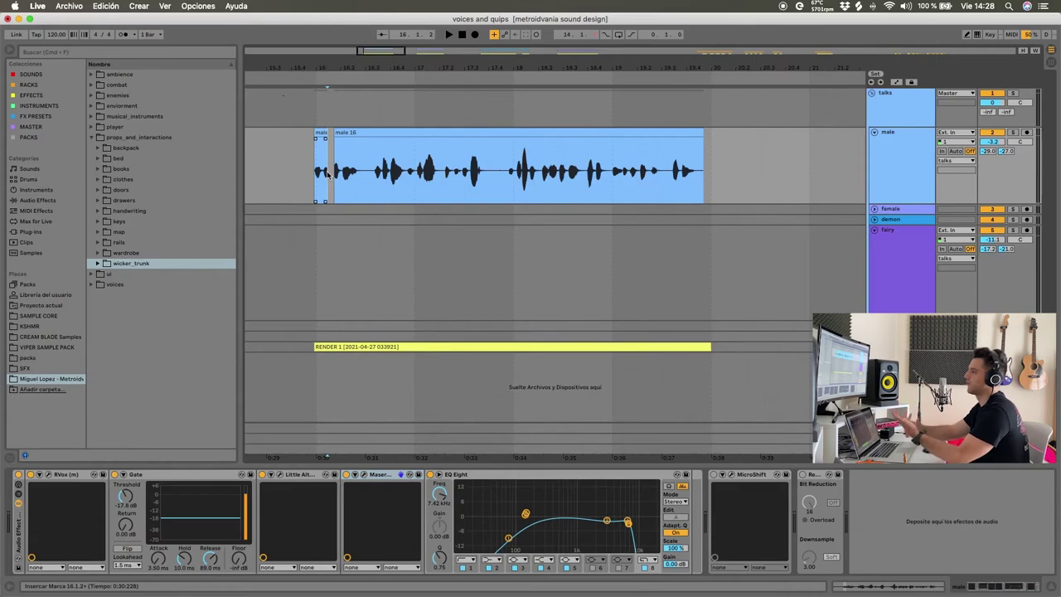
left_click(335, 175)
key("space")
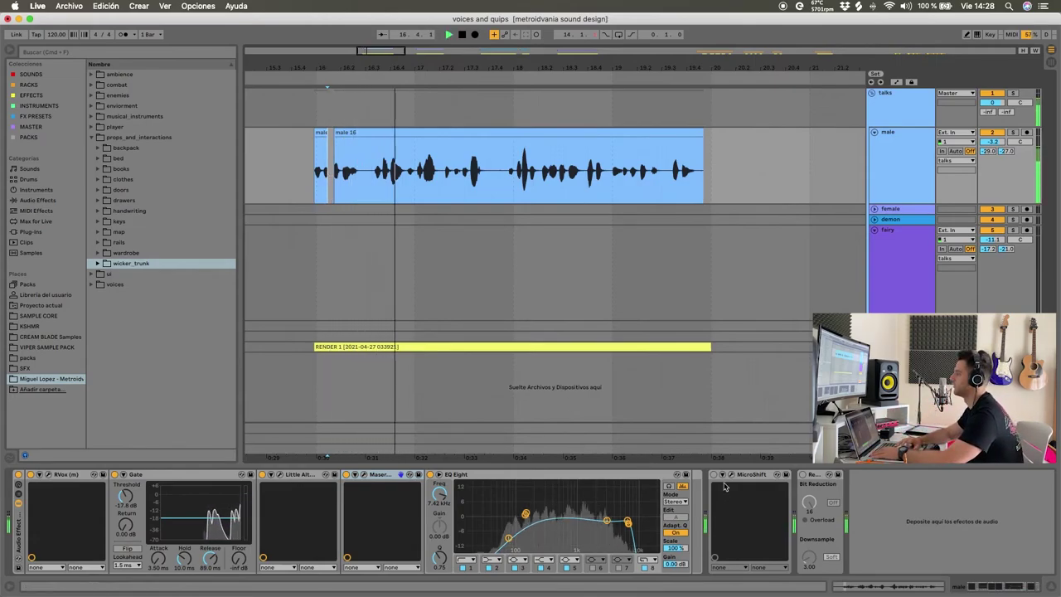
key("space")
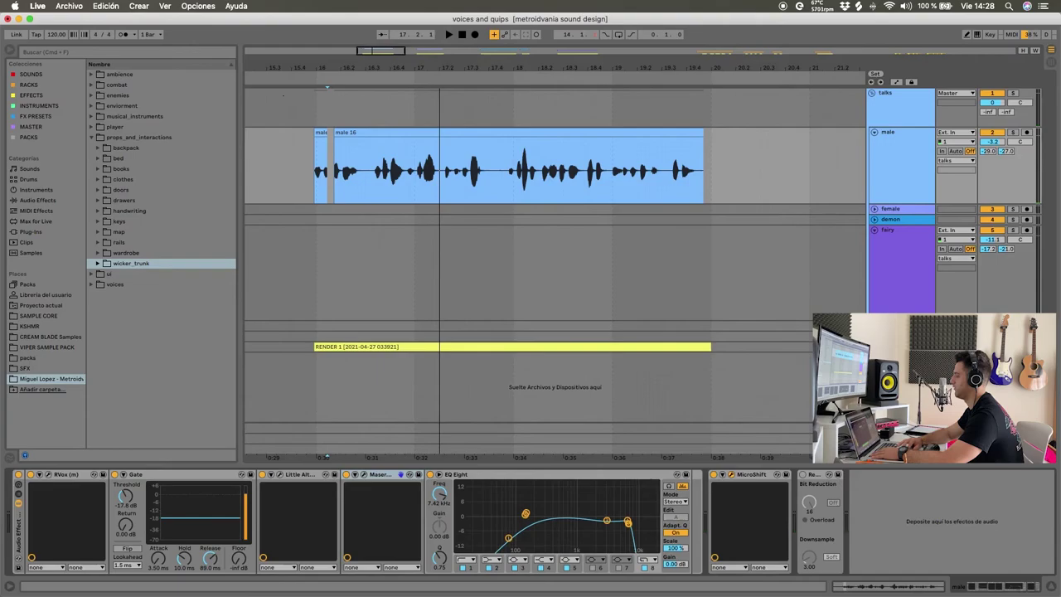
Turn MicroShift back on, examine its settings and close its window
left_click(722, 474)
left_click_drag(666, 175, 663, 189)
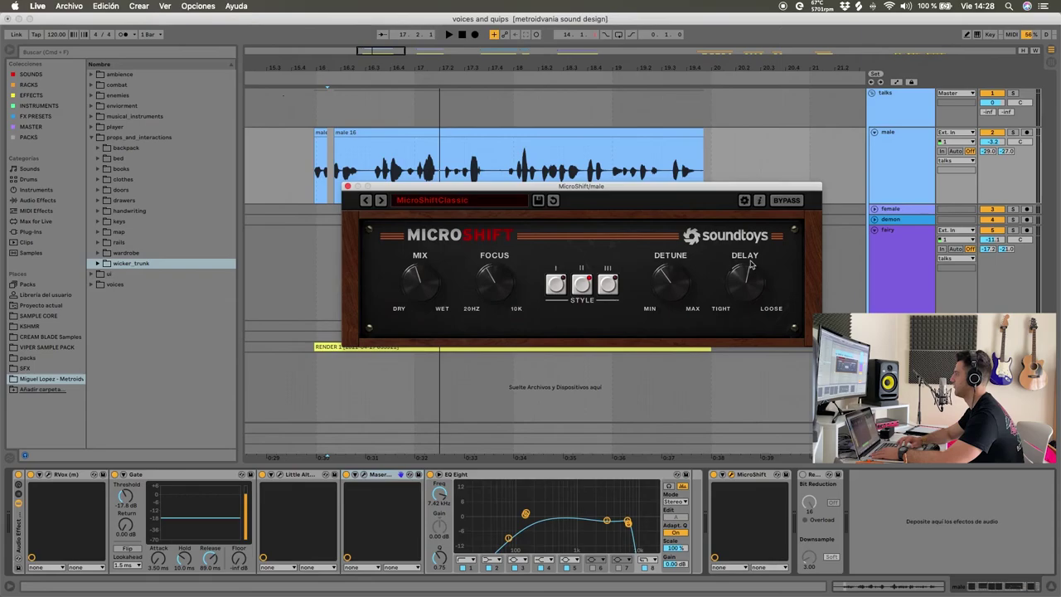
left_click(347, 185)
Play the male voice from the gap between the two clips and turn Redux back on
left_click(334, 151)
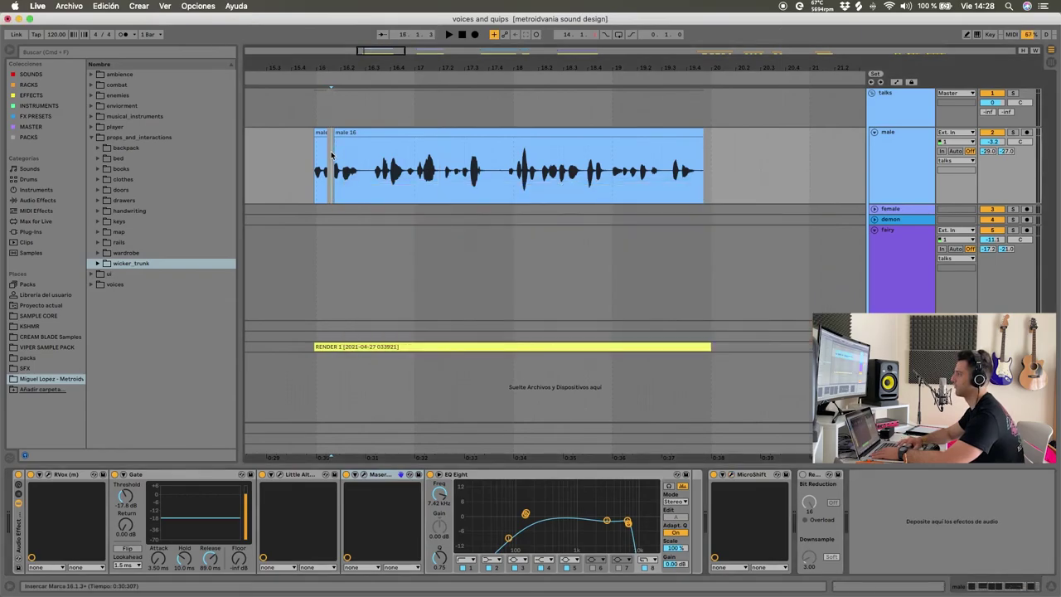
key("space")
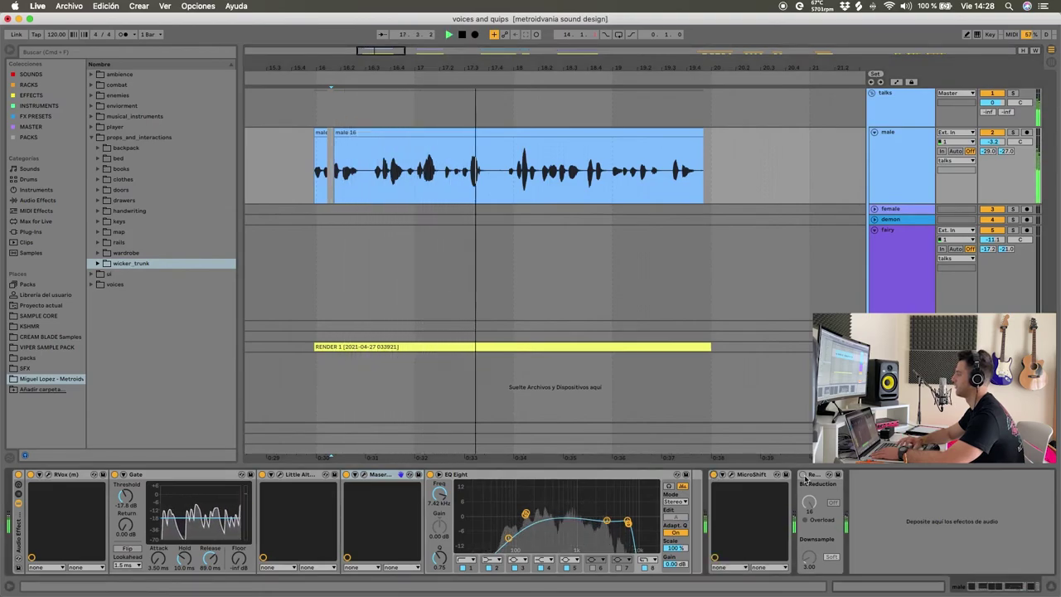
left_click(395, 131)
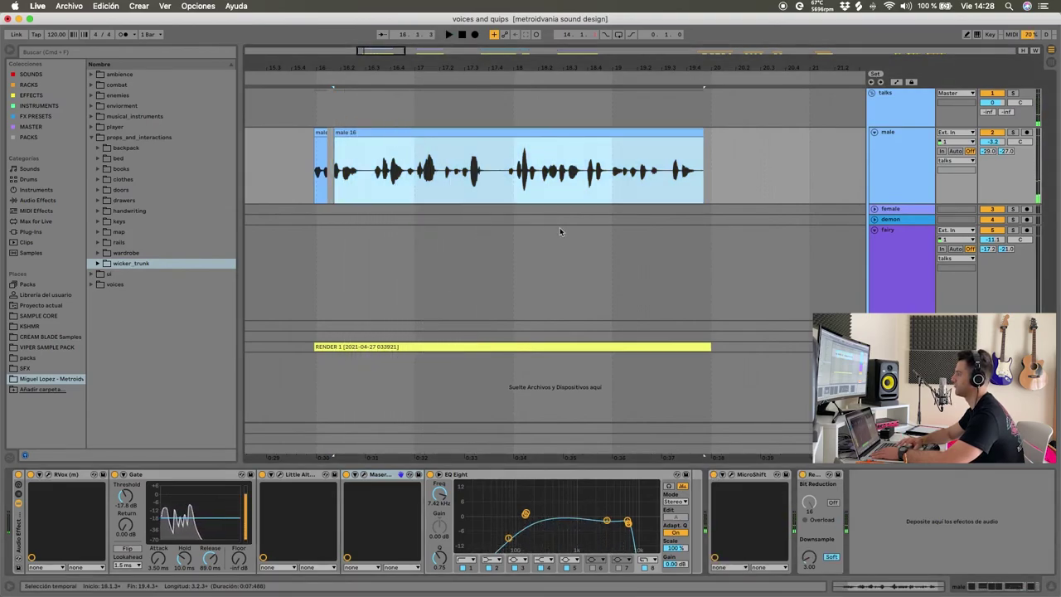
Replay the long male 16 clip while comparing the voice with Redux off and on
scroll(561, 232, "down", 3)
scroll(561, 231, "right", 2)
key("space")
key("space")
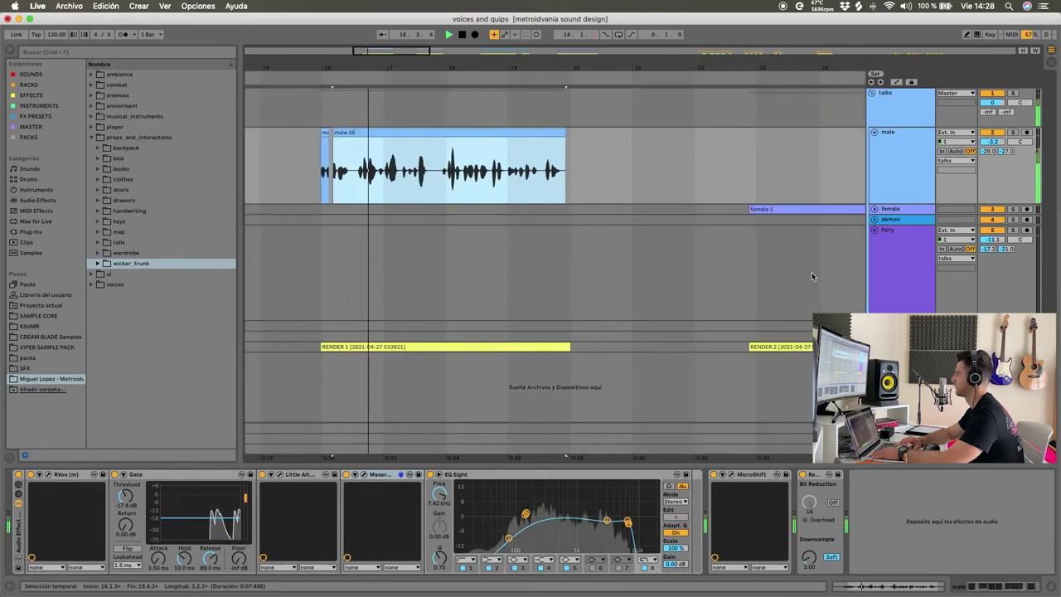
left_click(802, 474)
left_click(802, 474)
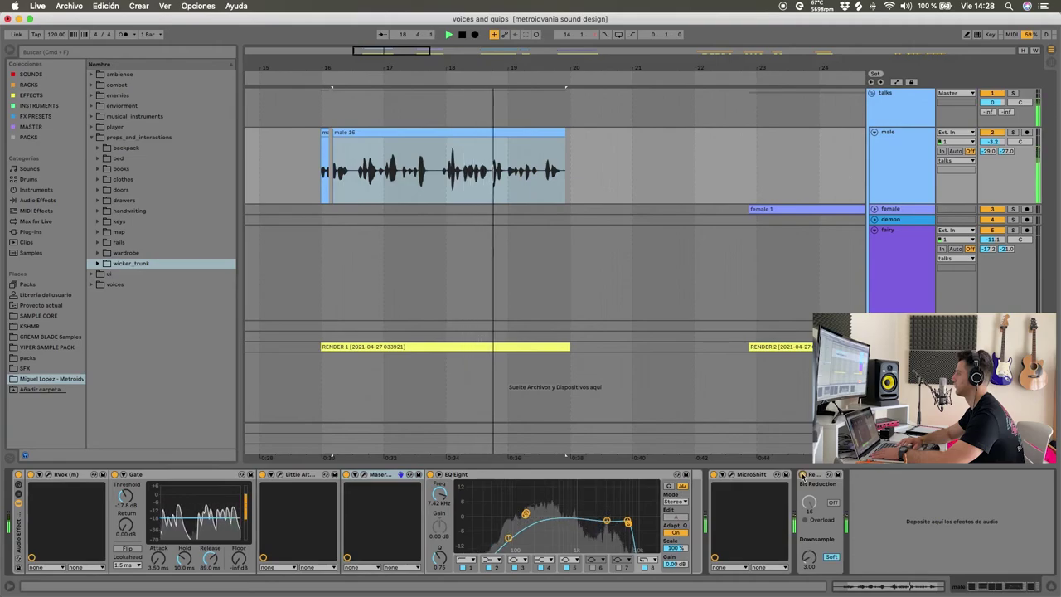
Stop playback, fold the male track and set the playback start just before the fairy 1 clip
key("space")
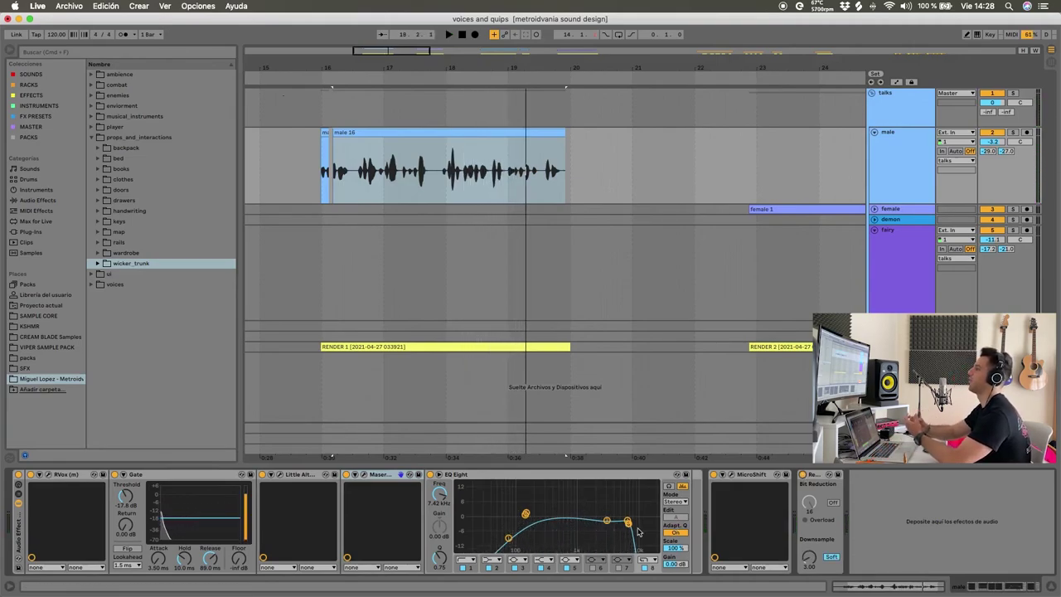
scroll(693, 177, "right", 3)
scroll(704, 180, "down", 4)
scroll(738, 186, "right", 3)
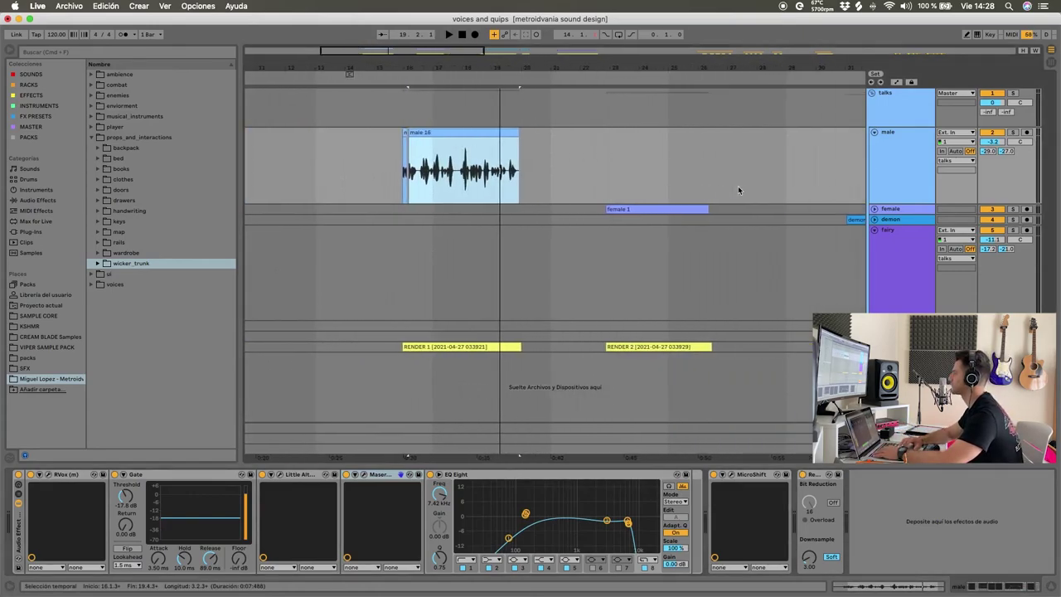
left_click(904, 170)
key("u")
scroll(800, 193, "right", 12)
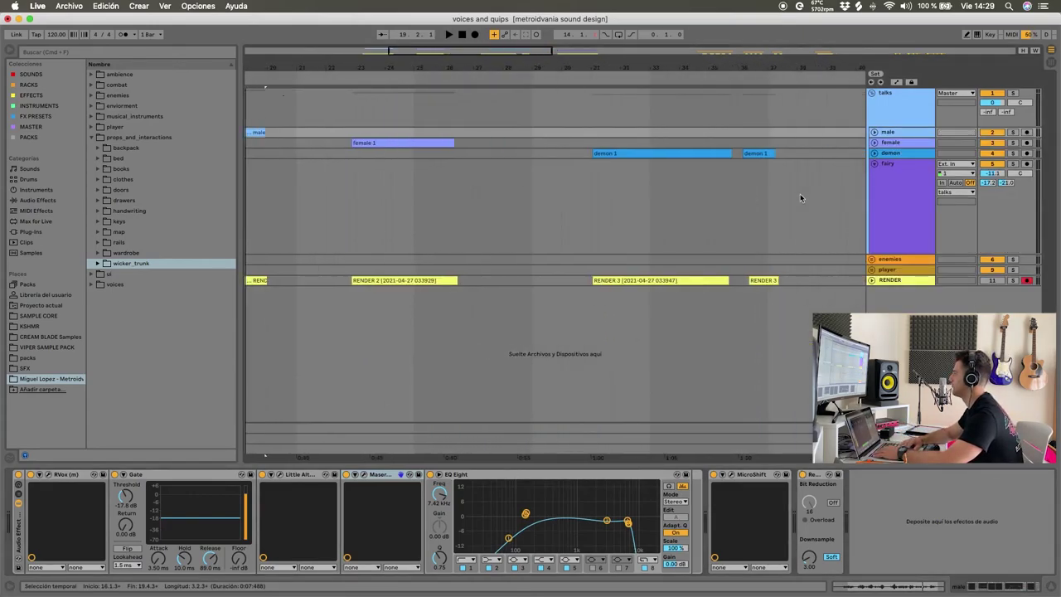
scroll(676, 206, "up", 3)
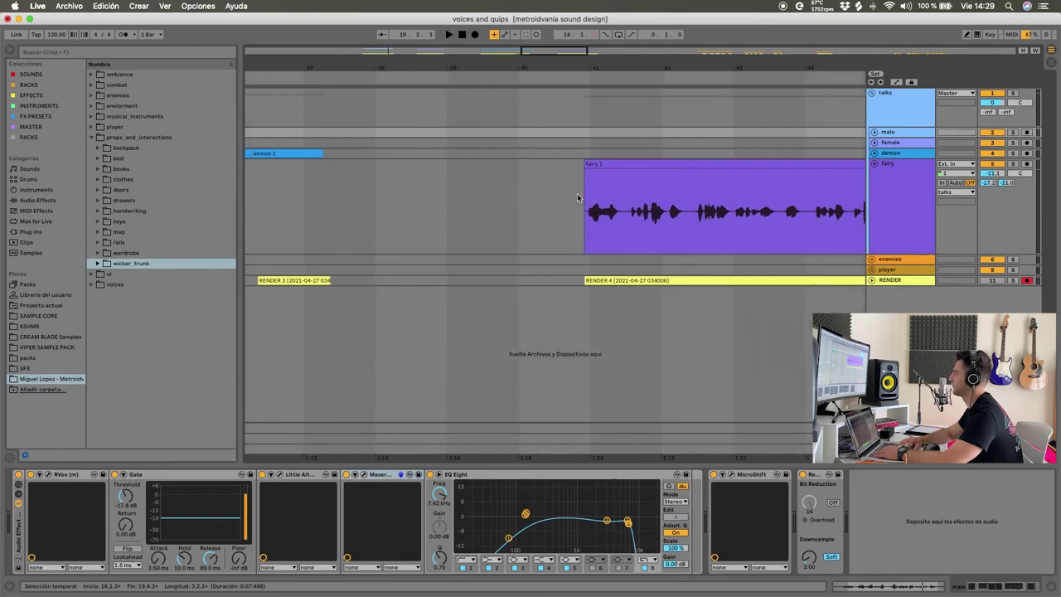
left_click(578, 197)
scroll(554, 208, "left", 1)
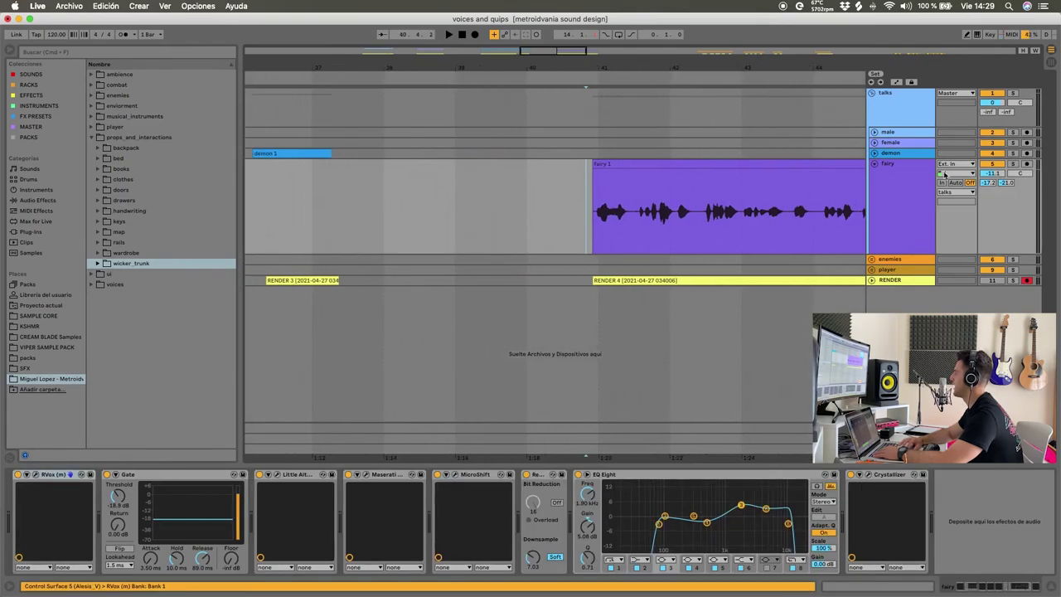
Unfold the male track and open Vocal Doubler on the A doubler return to examine its settings
left_click(910, 131)
key("Right")
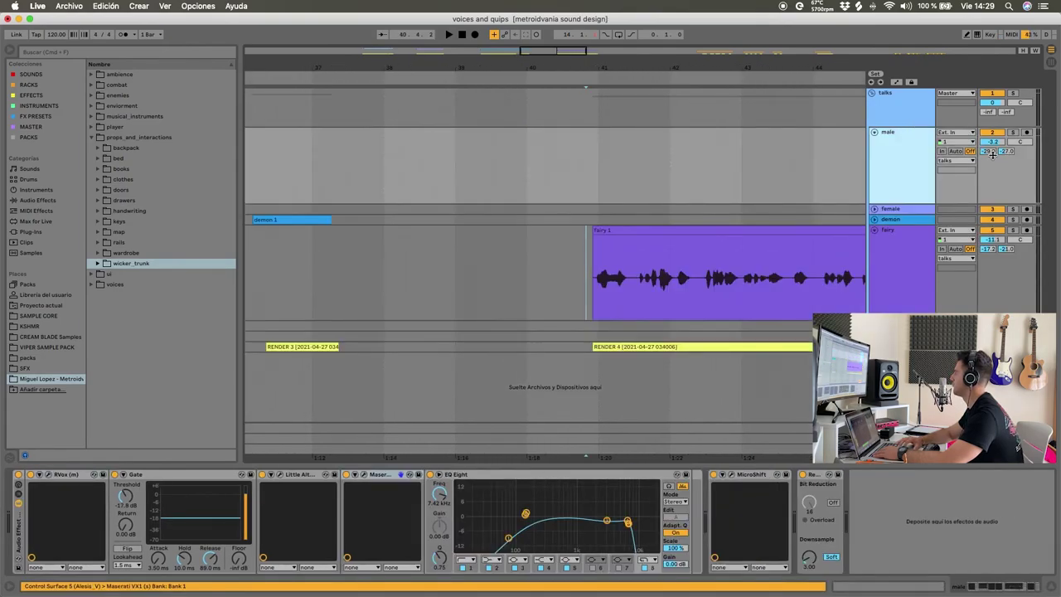
left_click(900, 428)
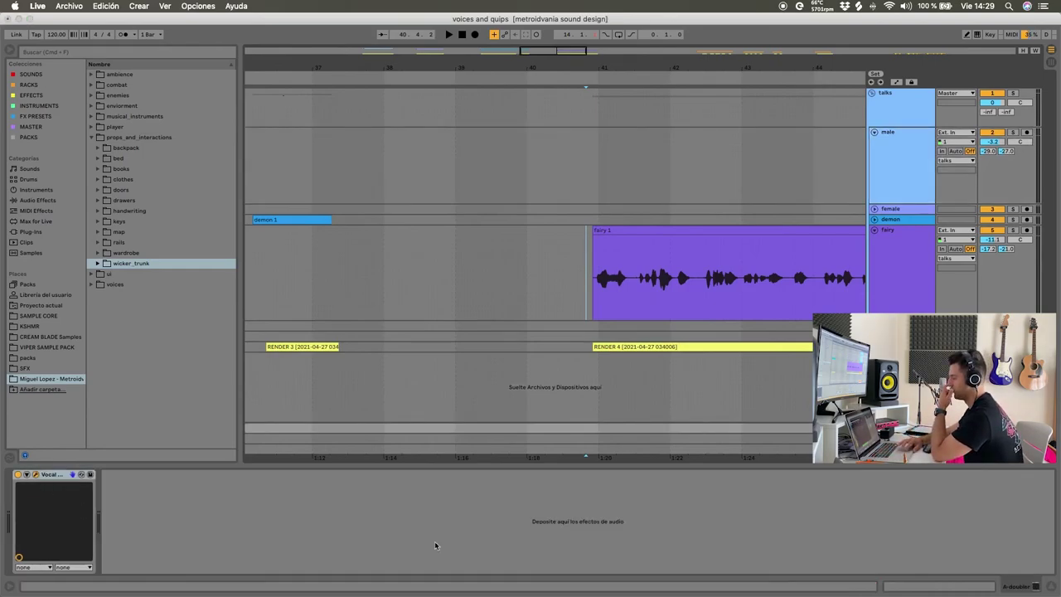
left_click_drag(587, 287, 542, 106)
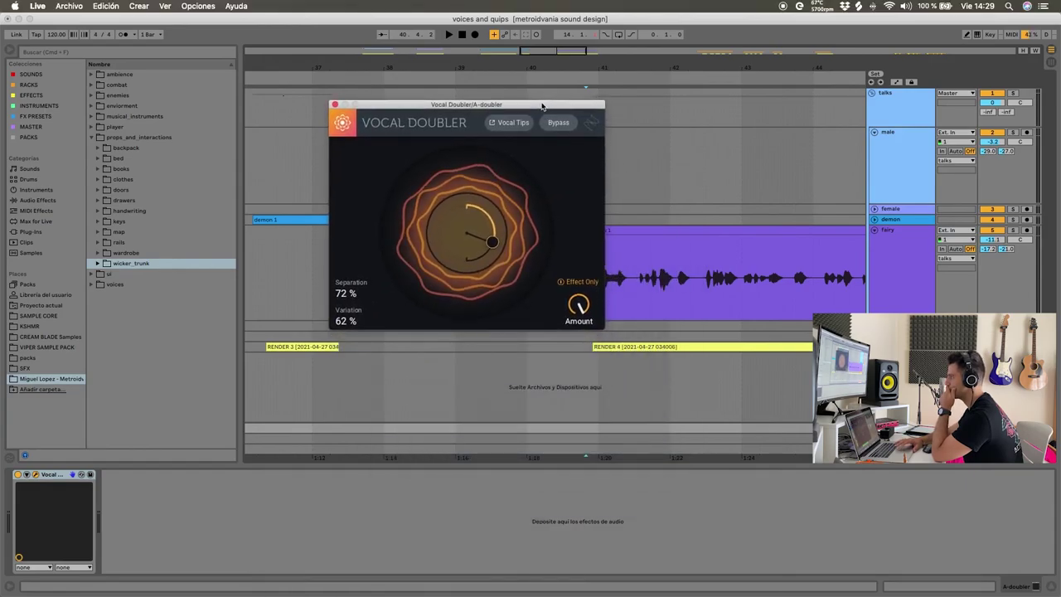
left_click(567, 367)
Play the male 16 voice while watching Vocal Doubler respond on the A doubler return
scroll(567, 367, "left", 15)
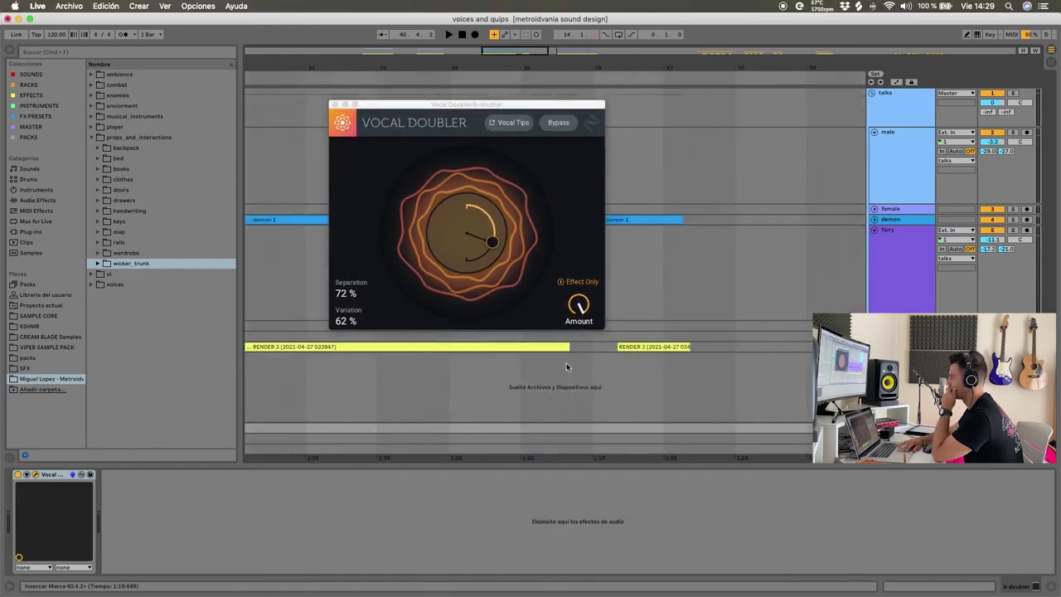
left_click(512, 386)
key("space")
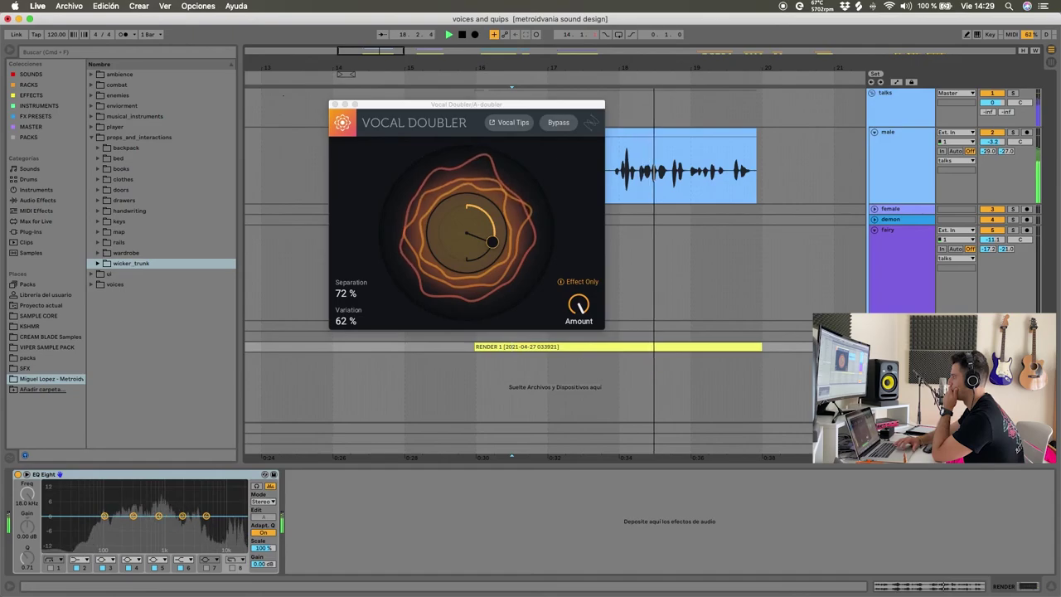
left_click(873, 426)
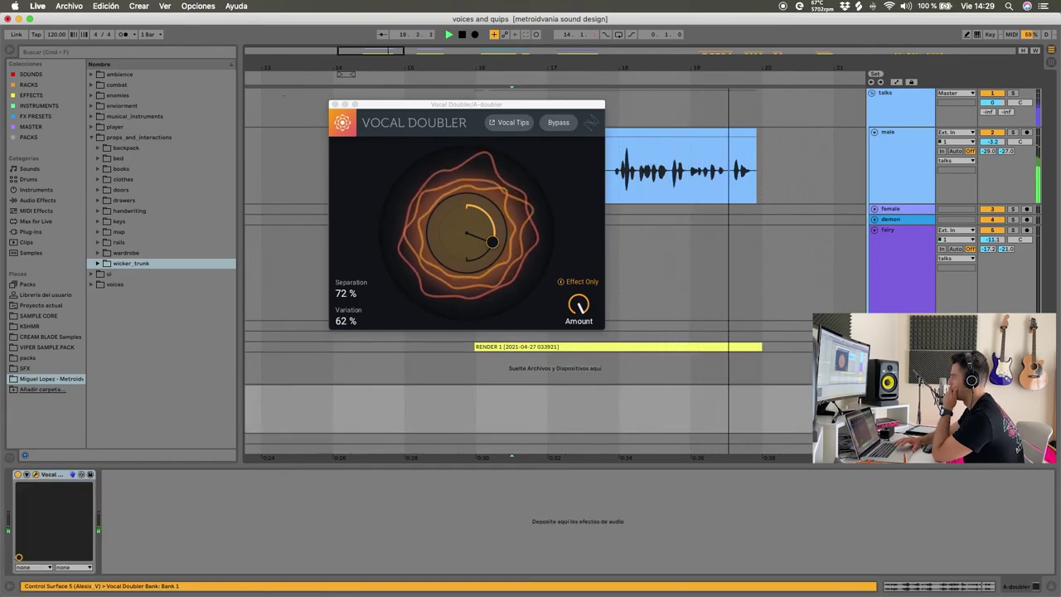
key("u")
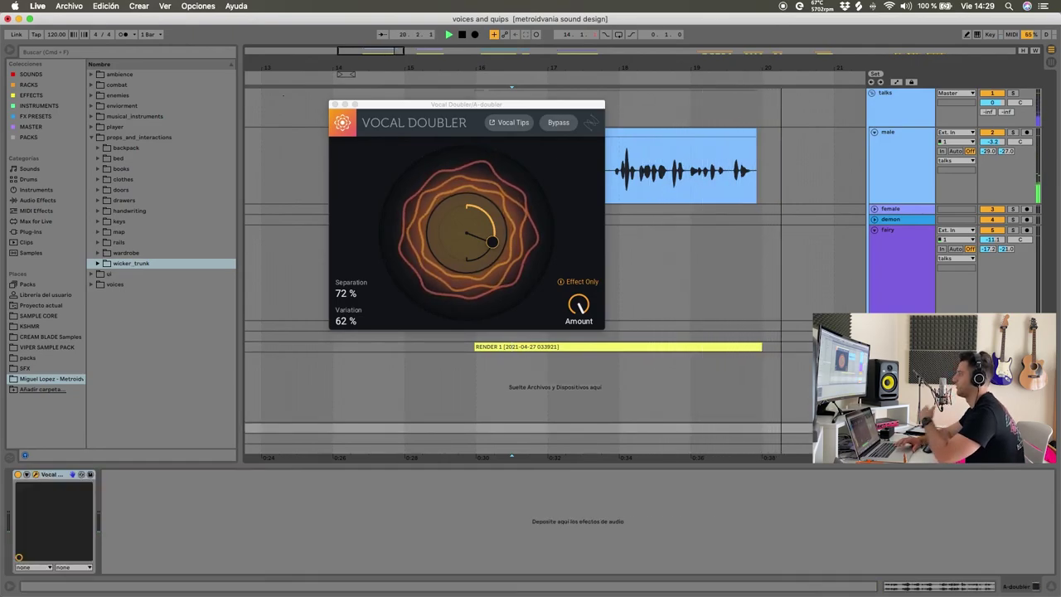
left_click(620, 325)
key("space")
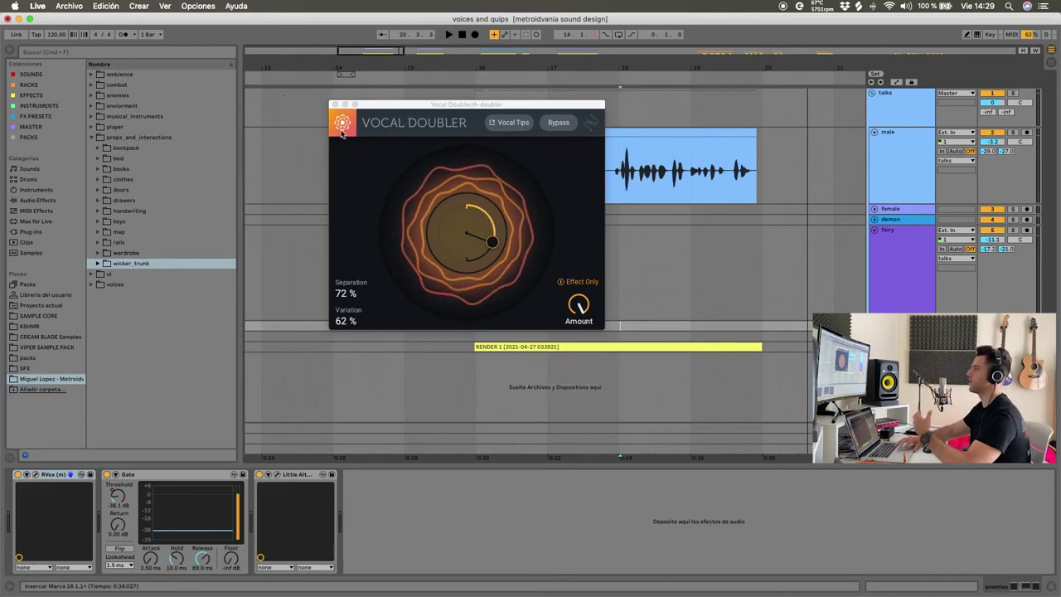
Close Vocal Doubler, then examine Little Plate on the B plate return and close its window
left_click(334, 104)
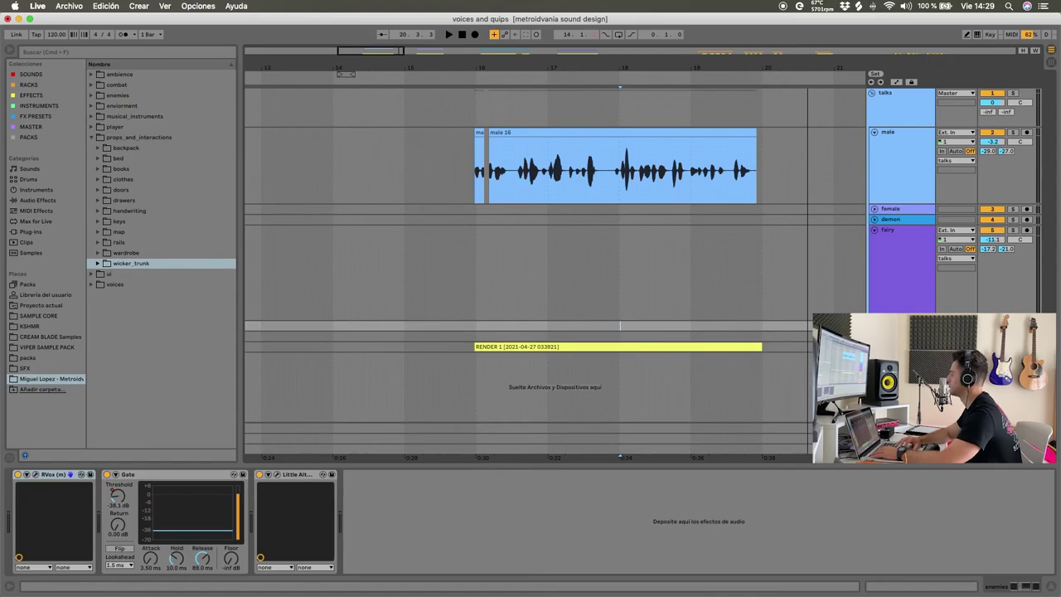
left_click(901, 437)
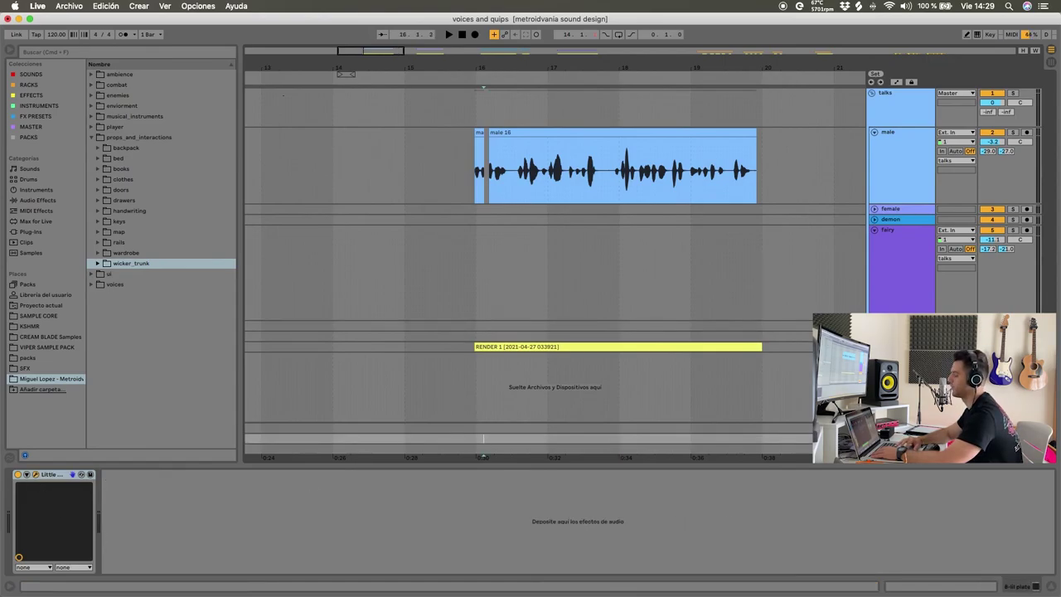
key("super+alt+p")
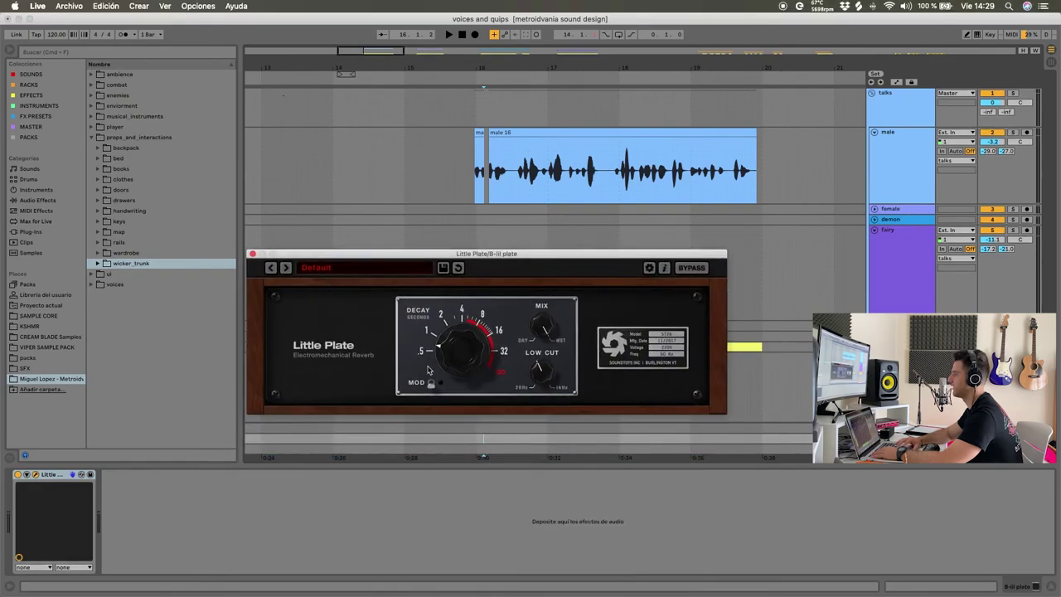
left_click(252, 253)
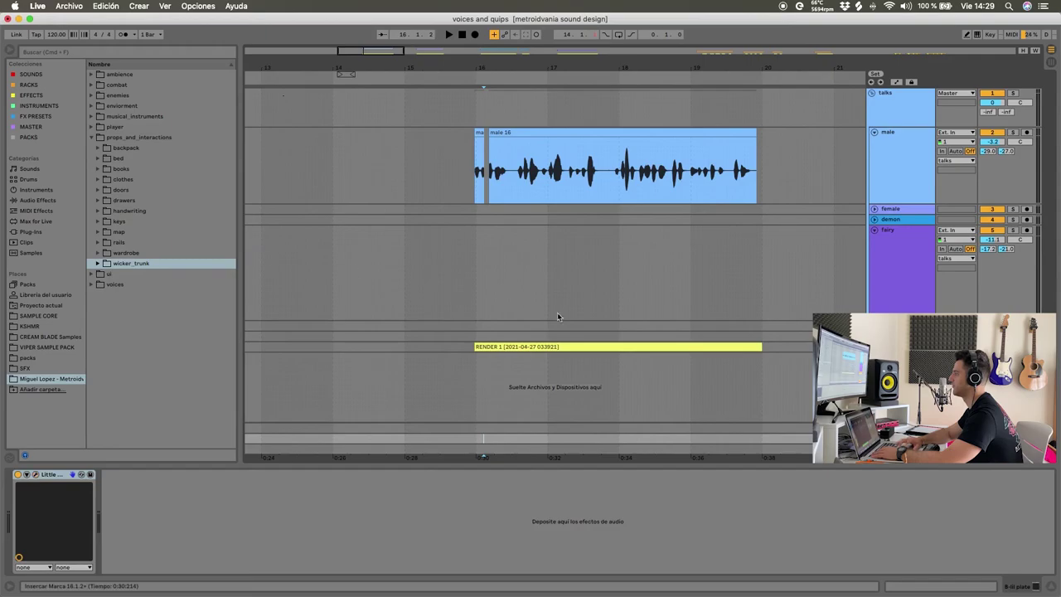
Audition the male voice from the start of RENDER 1 while checking the male track's send levels
left_click(531, 346)
key("space")
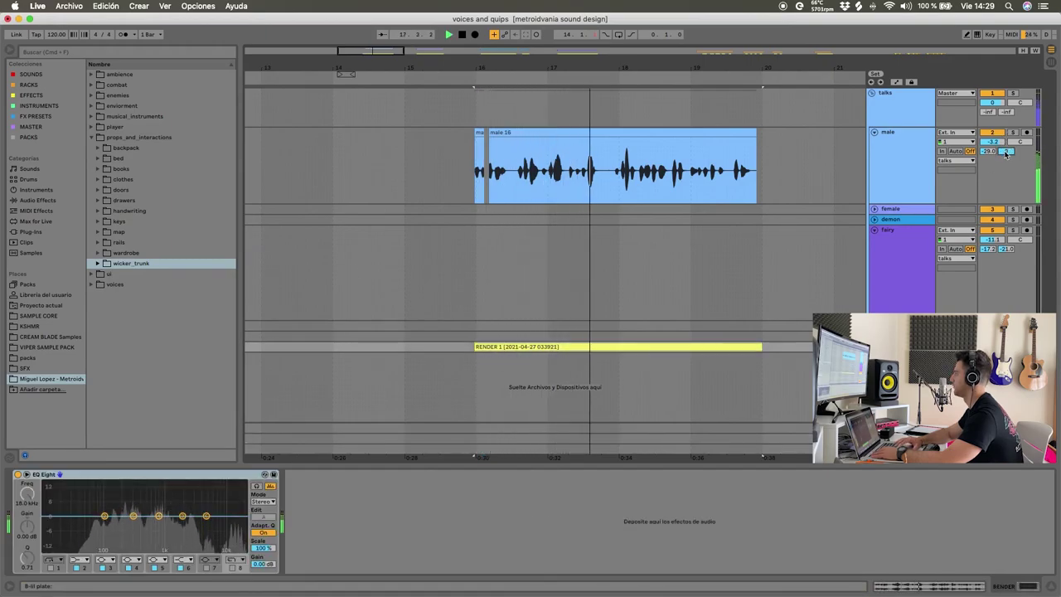
key("space")
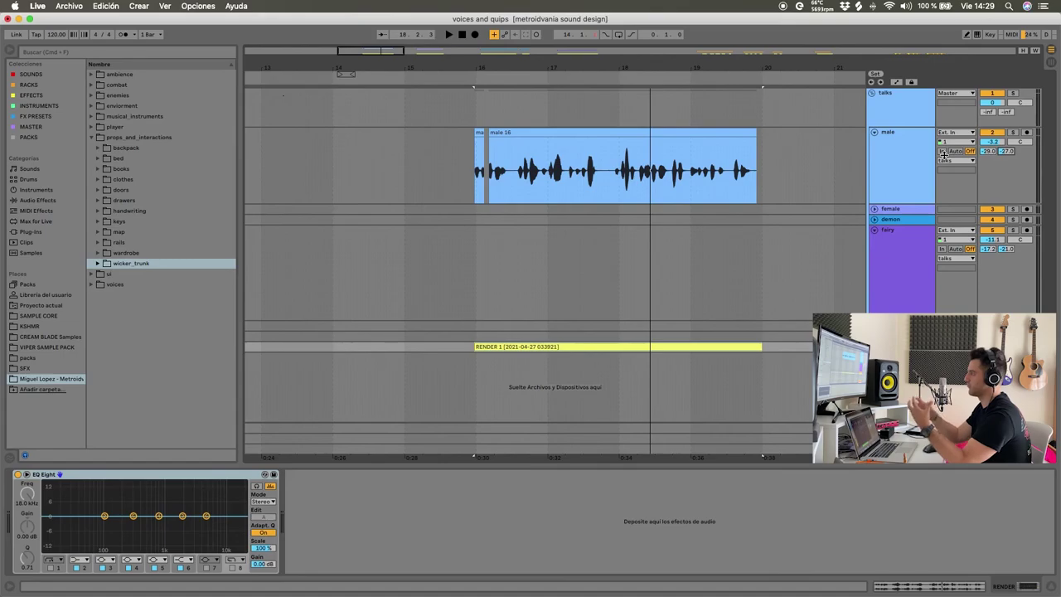
Fold the male track and audition the processed fairy 1 clip from its start
double_click(917, 178)
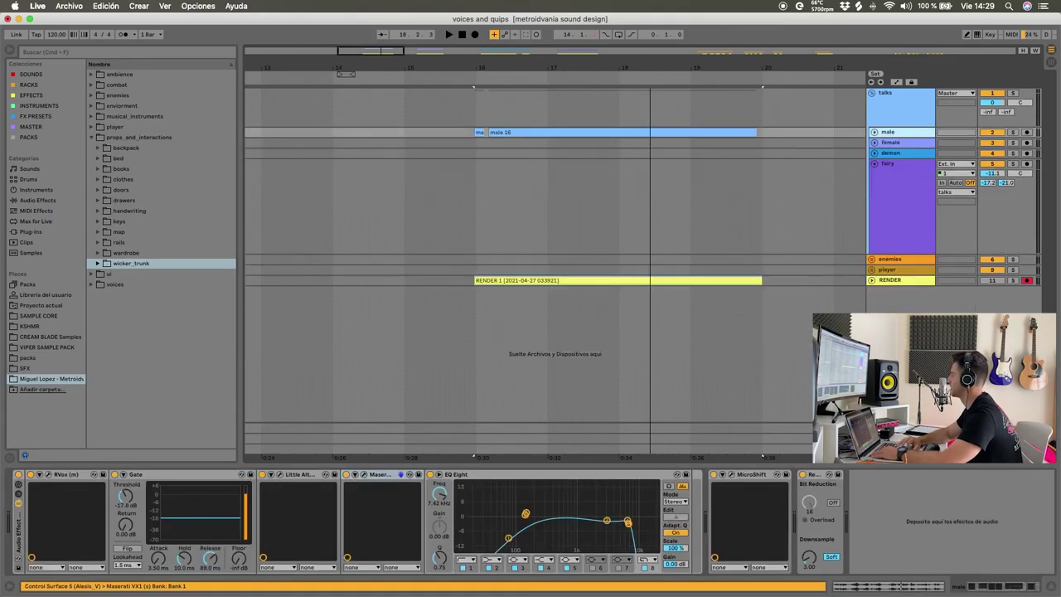
scroll(669, 265, "right", 15)
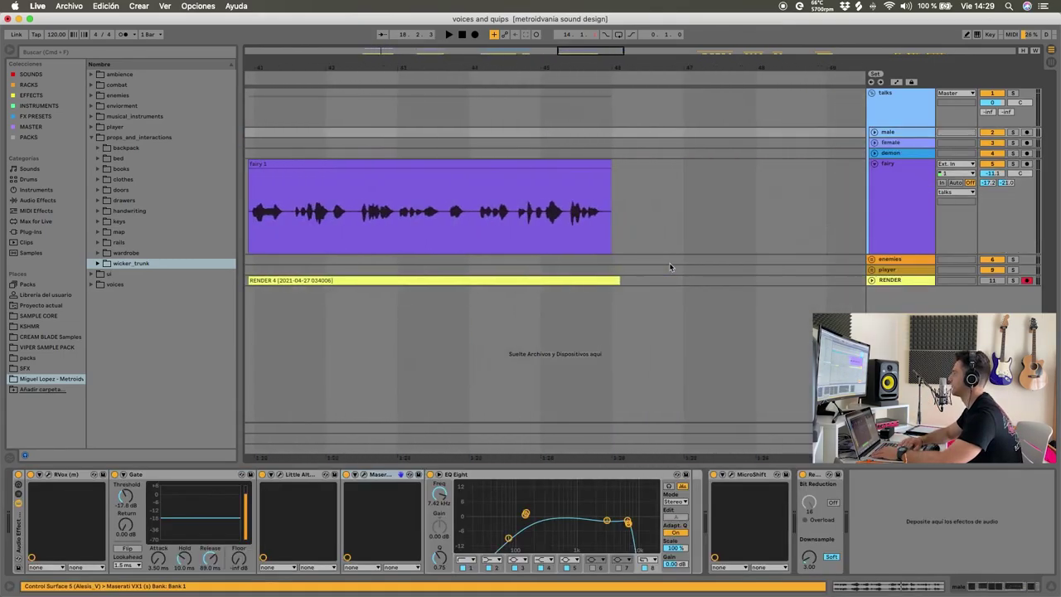
scroll(421, 206, "left", 2)
left_click(384, 162)
scroll(376, 251, "left", 1)
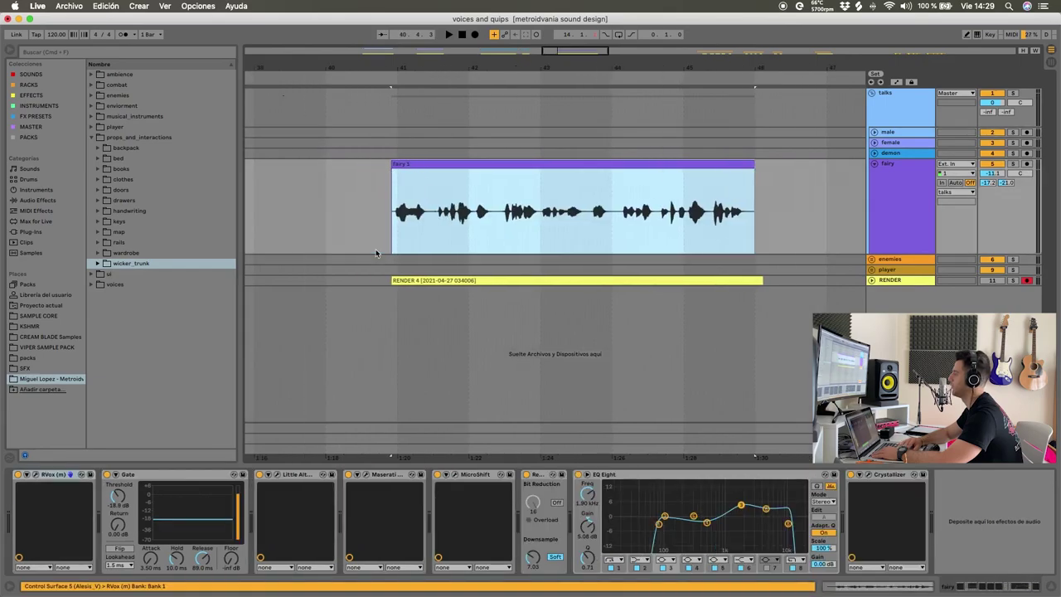
key("space")
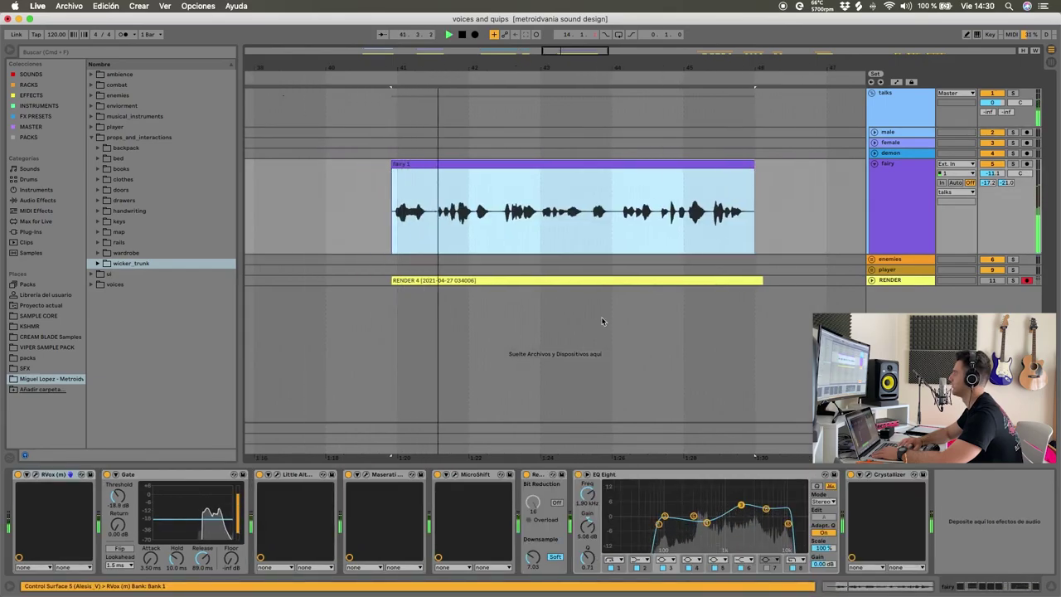
key("space")
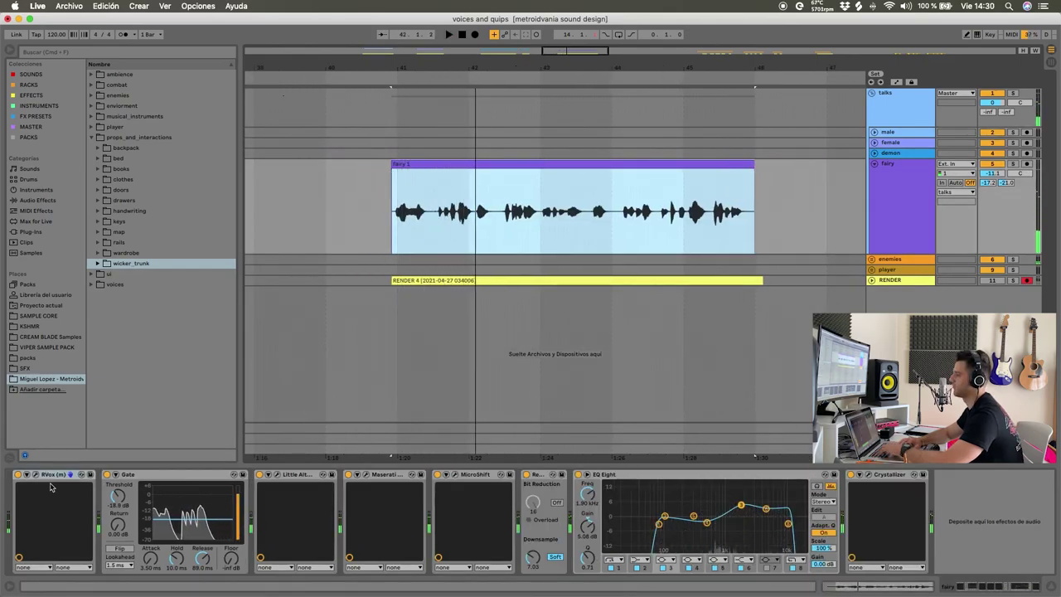
Group all the fairy track's devices, RVox through Crystallizer, into one effect rack and play fairy 1 with the rack off
left_click(529, 421)
left_click(892, 476)
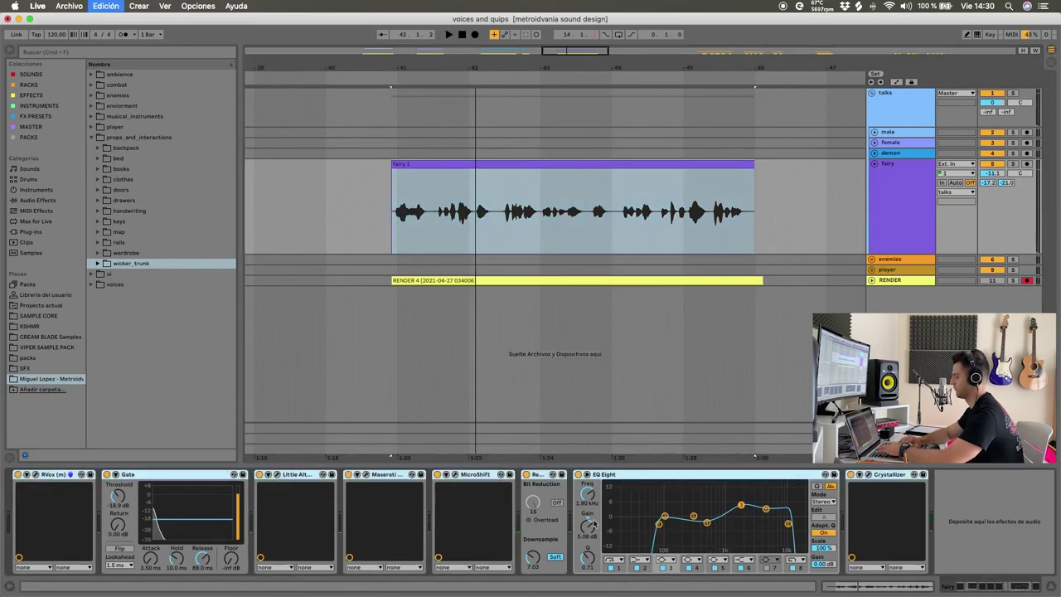
key("super+g")
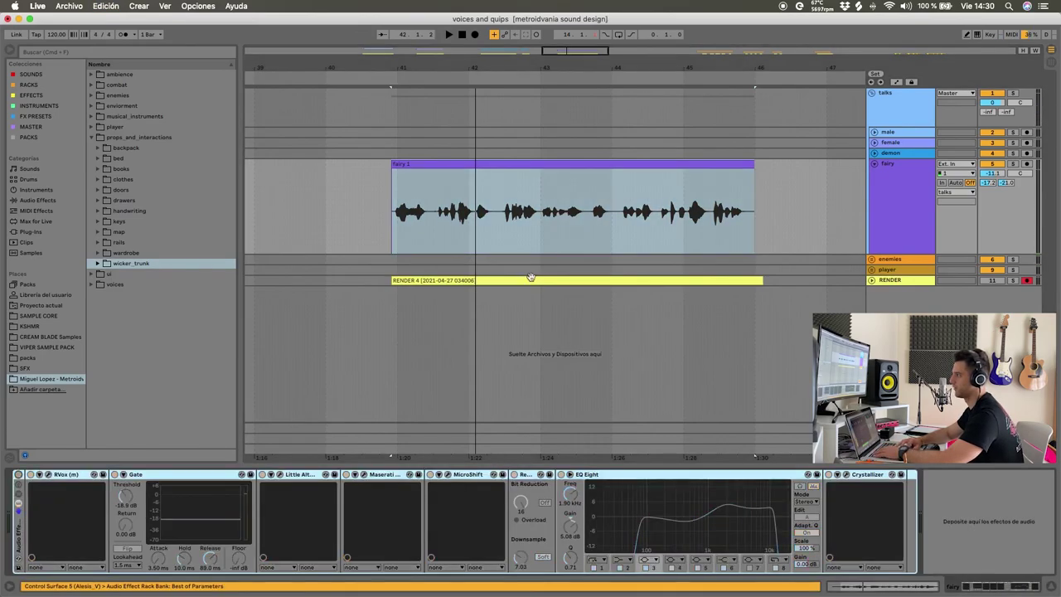
left_click(439, 163)
key("space")
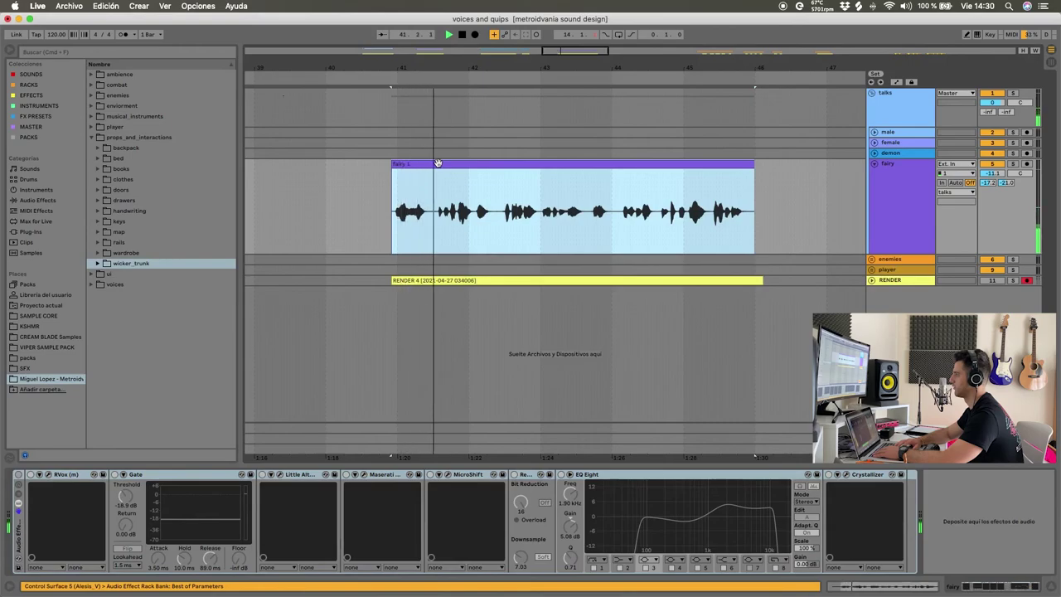
Reset the fairy 1 clip's transposition and audition the voice at its original pitch
double_click(439, 163)
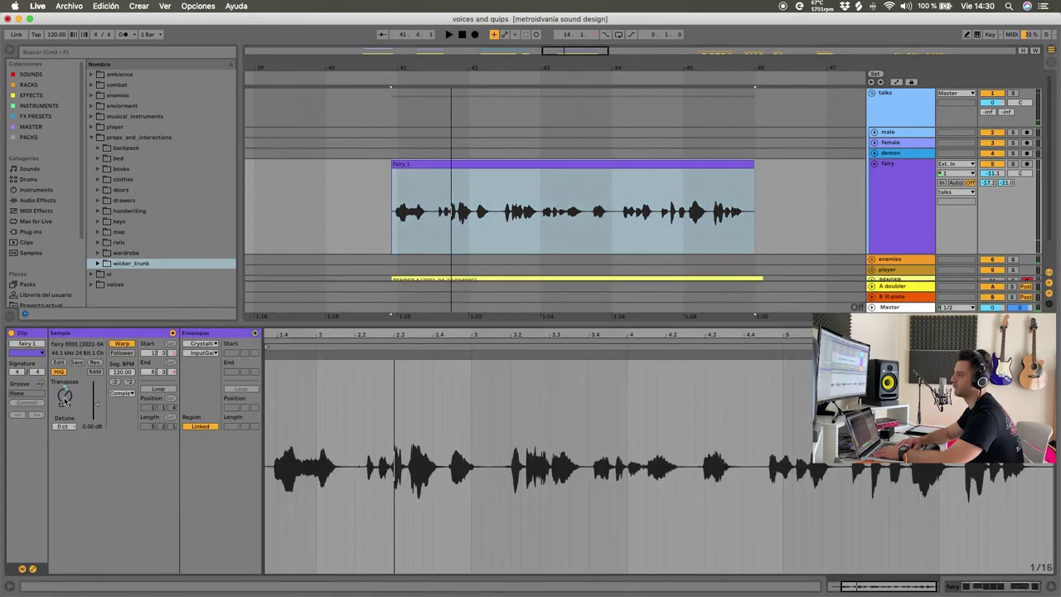
key("space")
key("space")
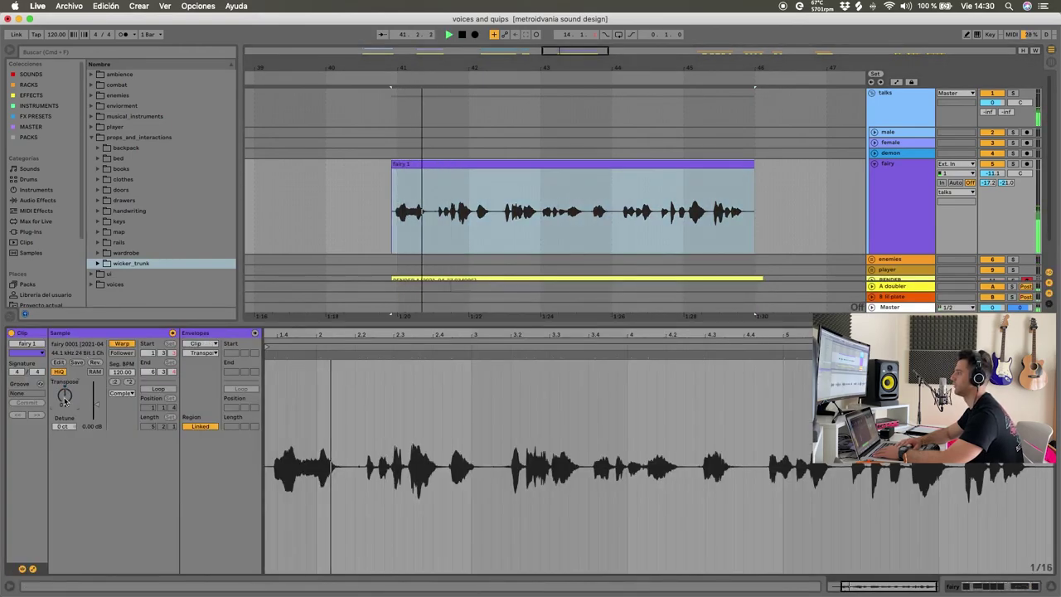
key("space")
key("space")
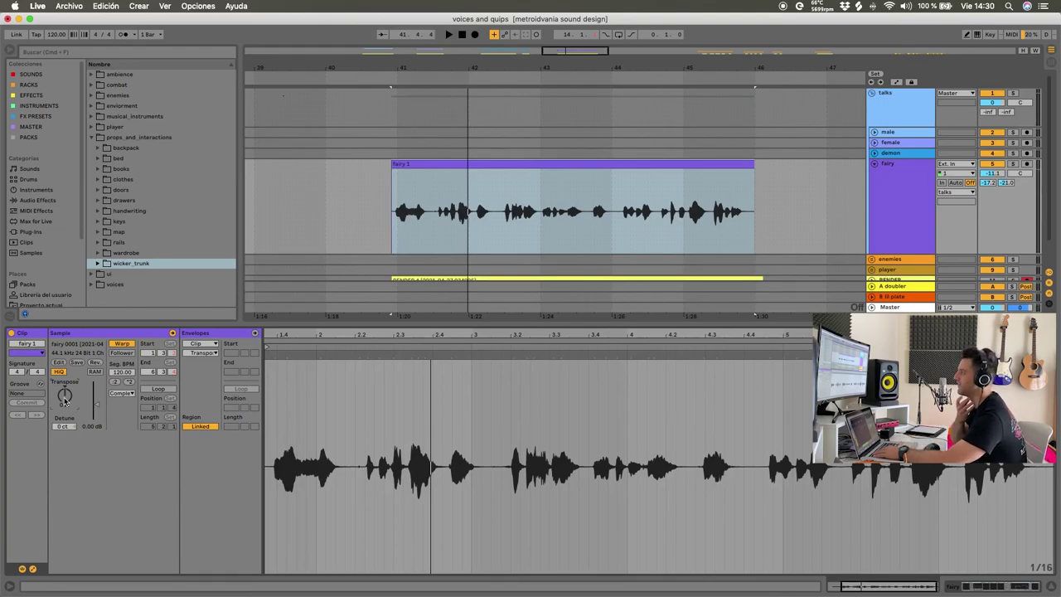
key("space")
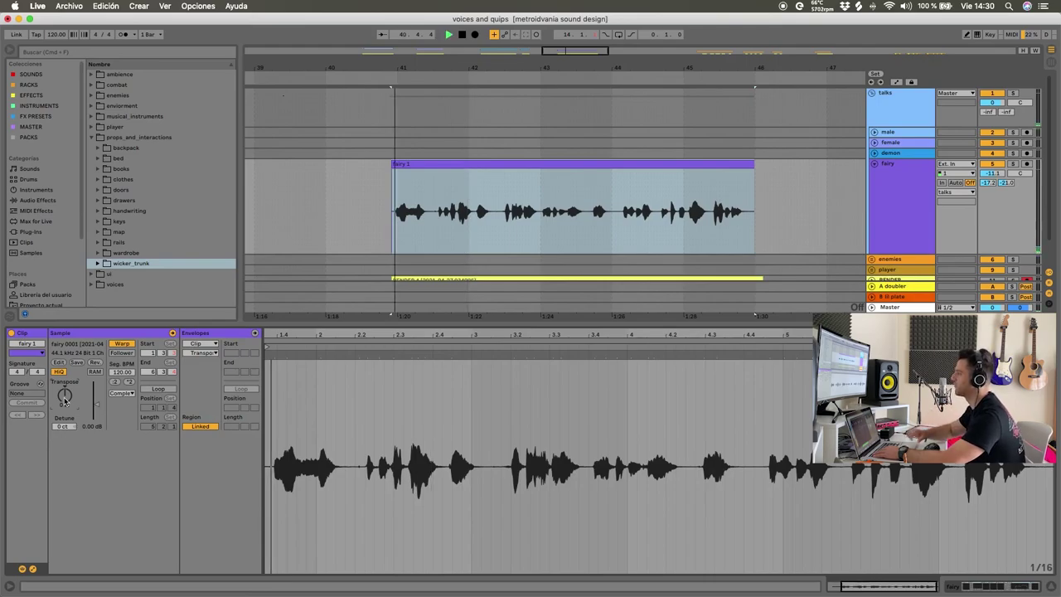
key("space")
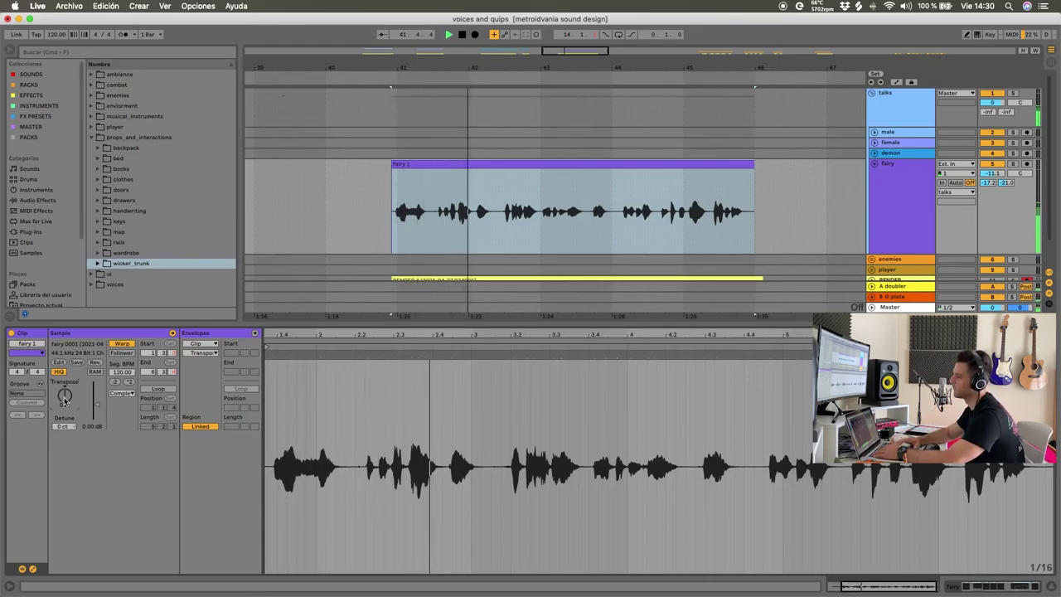
Set the fairy 1 clip's transposition to 12 st, replay it and turn the fairy effect rack back on
left_click(453, 205)
key("space")
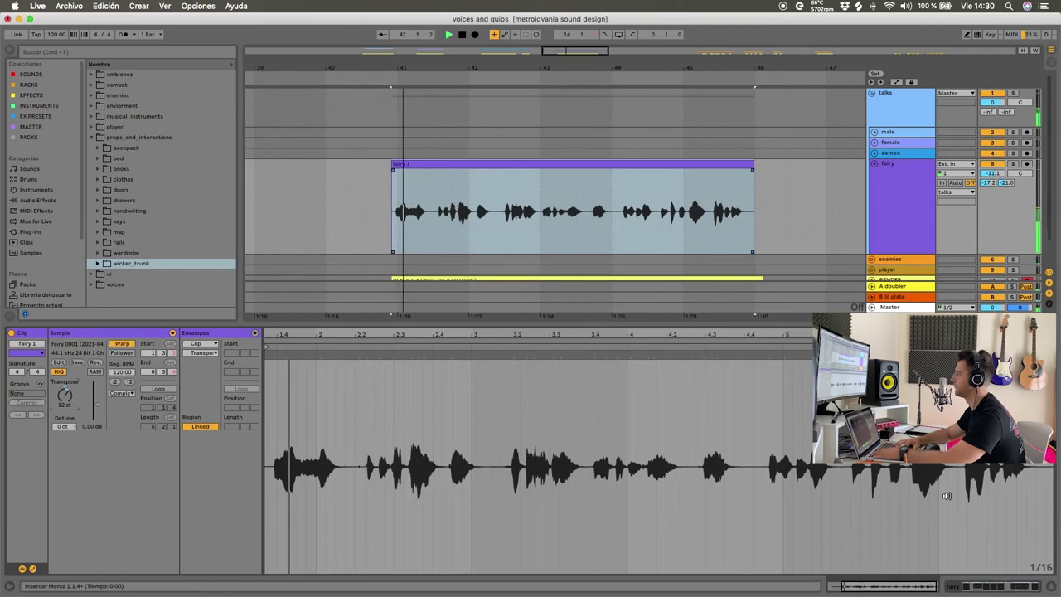
key("shift+Tab")
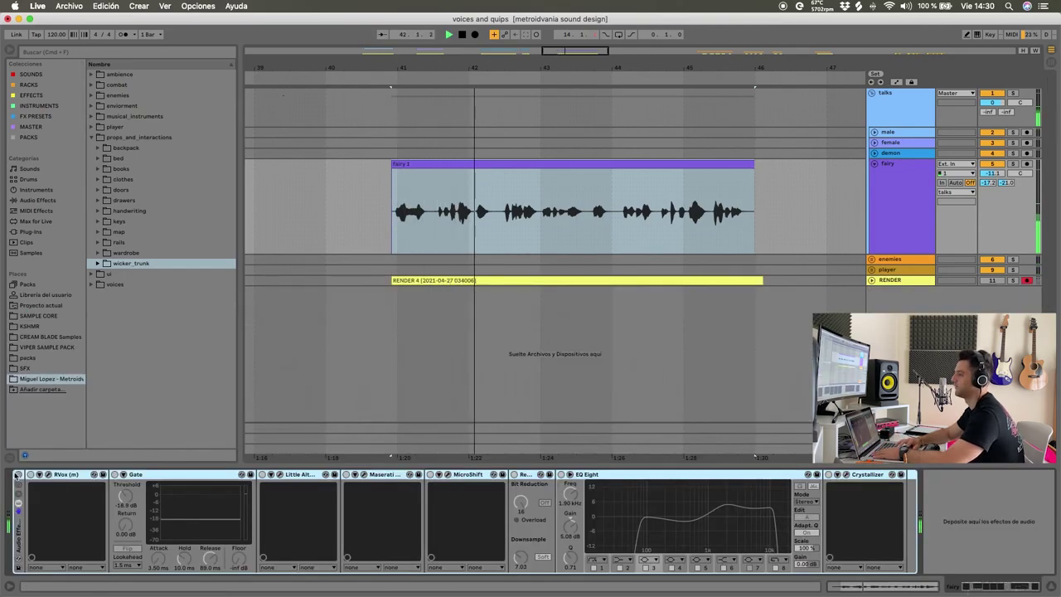
left_click(65, 478)
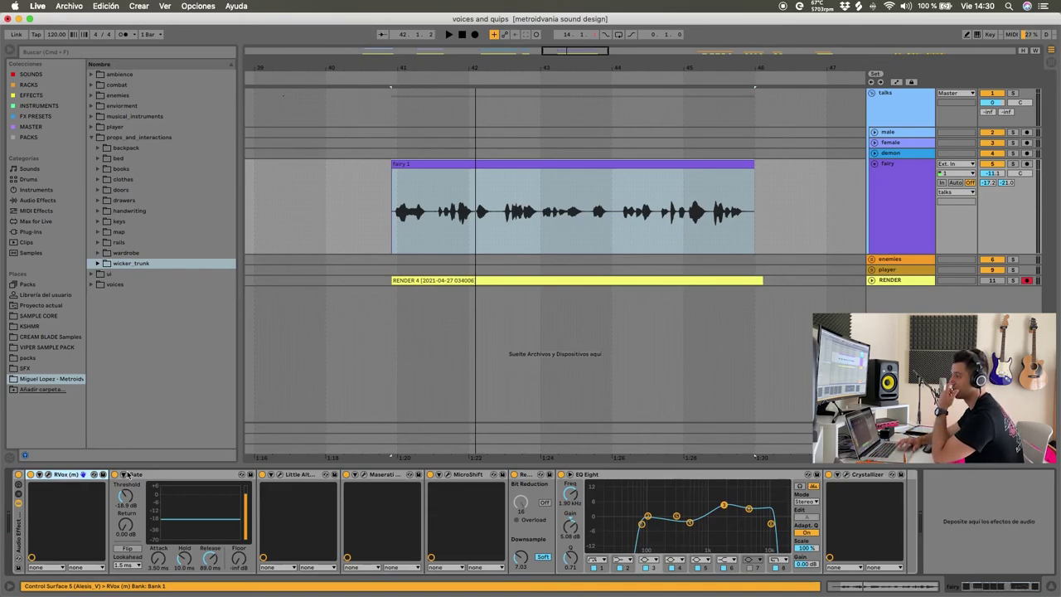
Lower the formant in the fairy track's Little AlterBoy and audition the fairy 1 clip through it
left_click(166, 475)
left_click(290, 475)
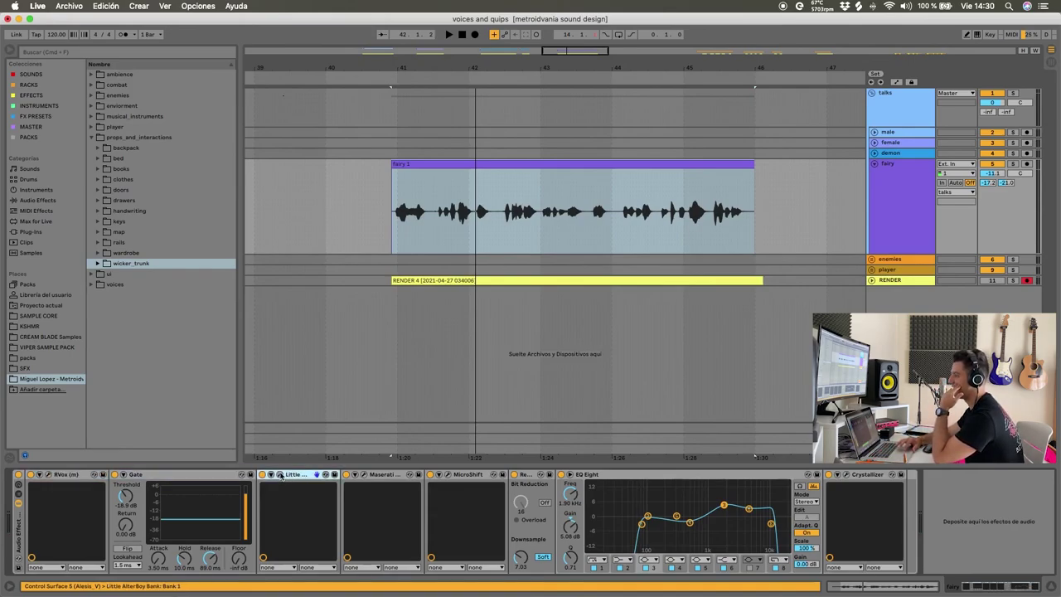
left_click(316, 474)
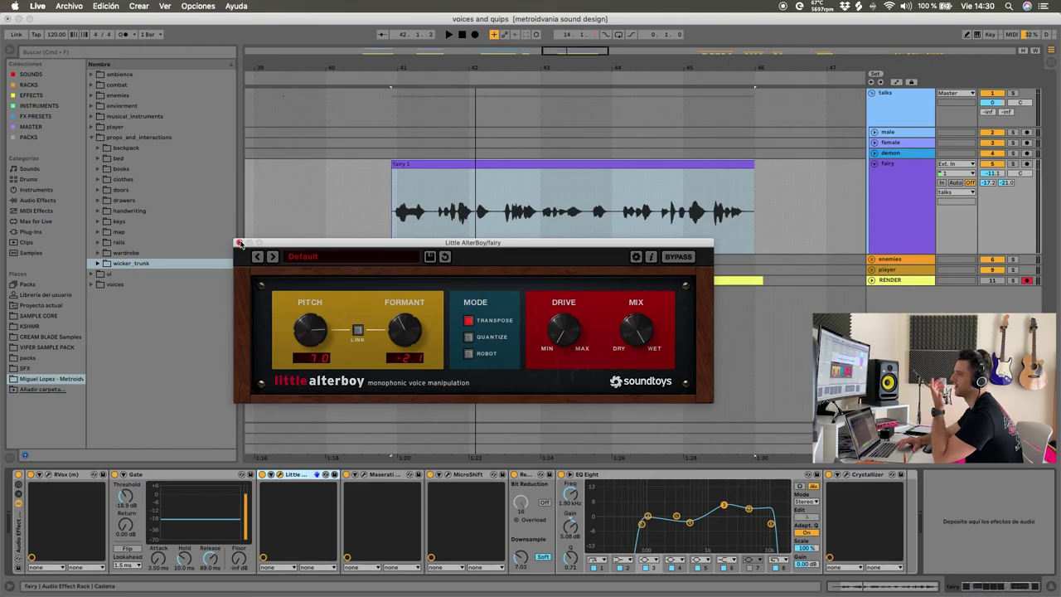
left_click_drag(403, 329, 406, 362)
key("space")
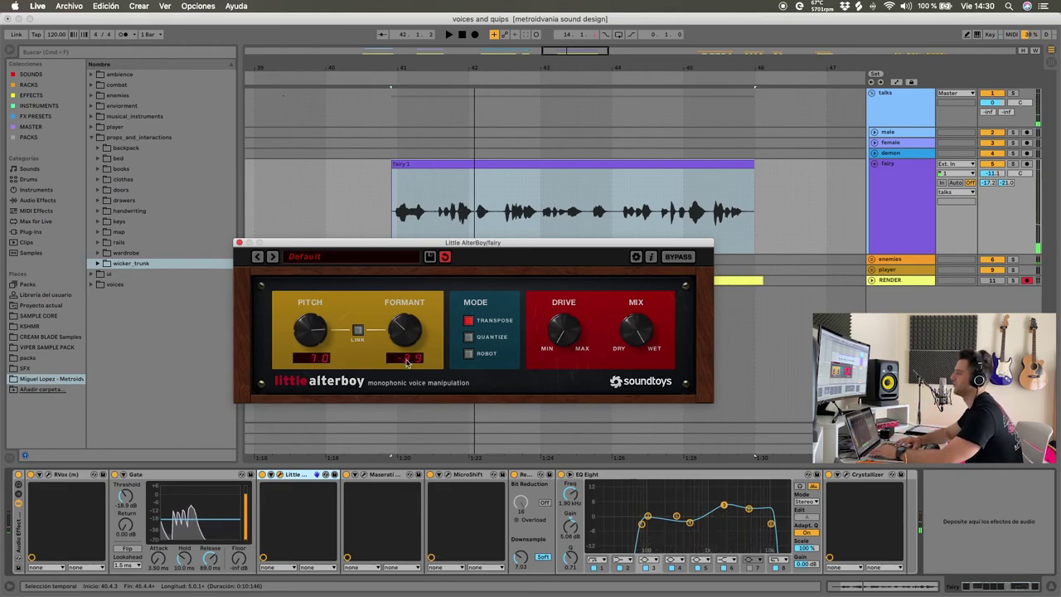
key("space")
left_click(239, 243)
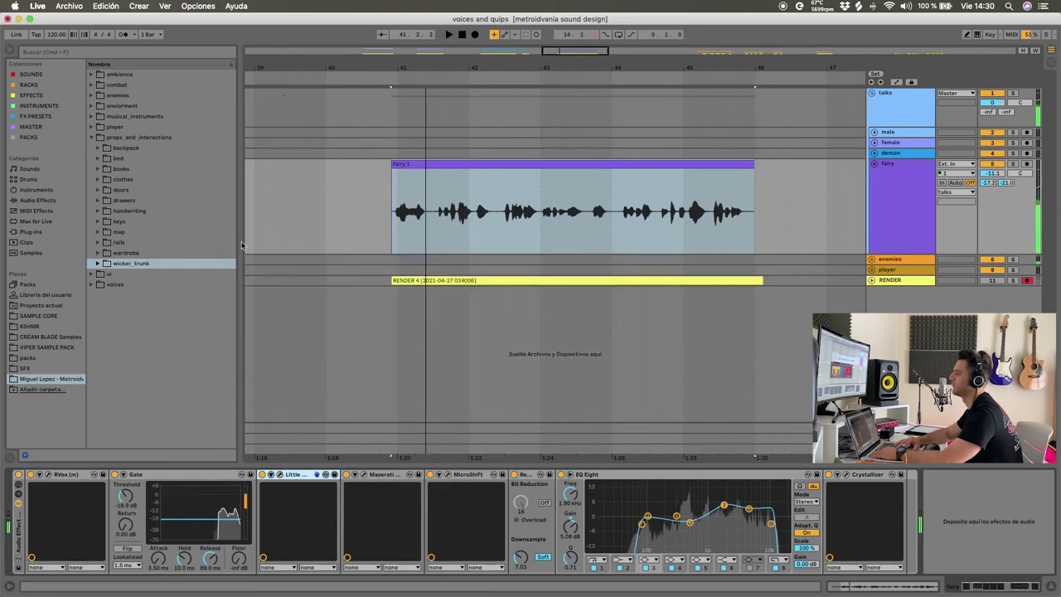
Go through Maserati VX1 and MicroShift on the fairy track and compare fairy 1 with EQ Eight off and on
left_click(376, 484)
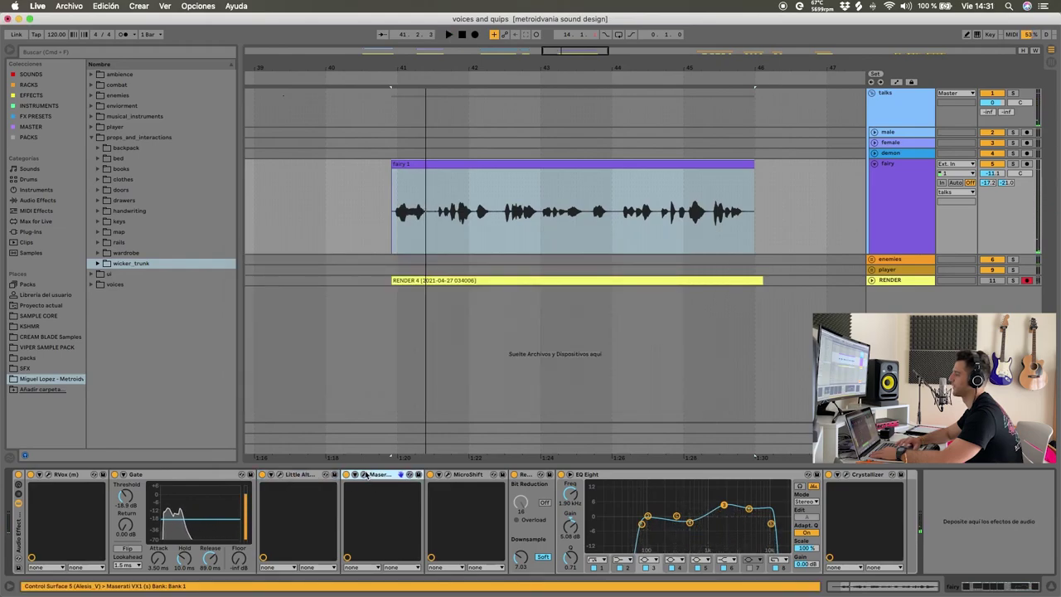
left_click(468, 475)
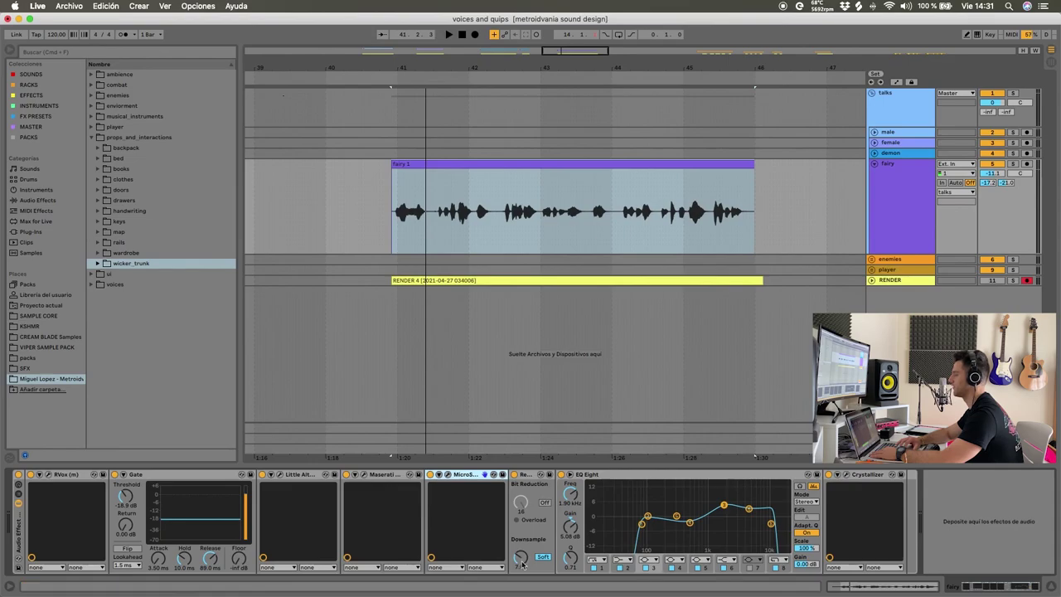
left_click(608, 476)
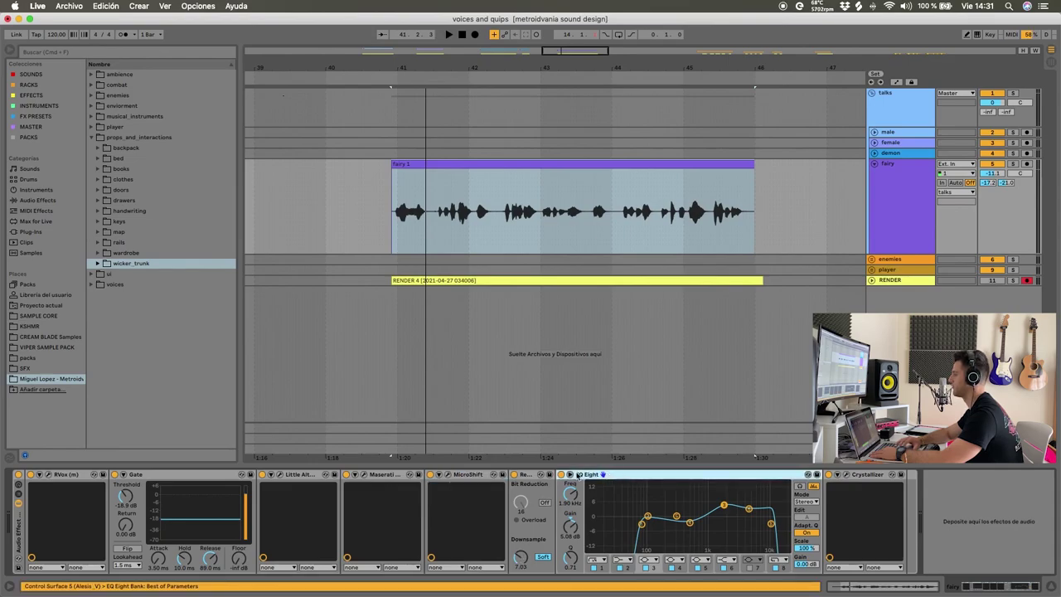
left_click(562, 475)
key("space")
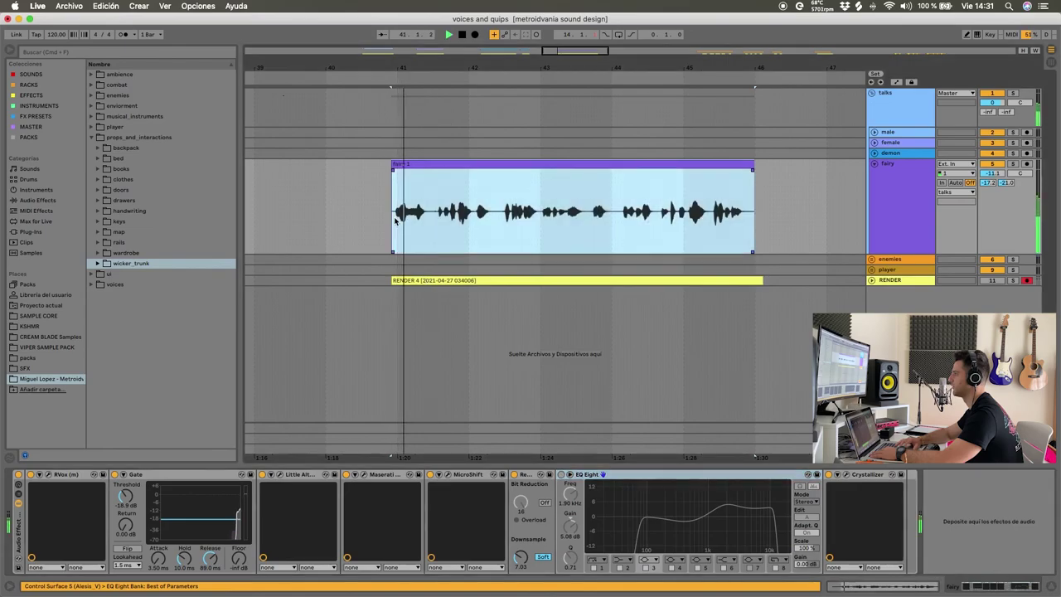
left_click(562, 475)
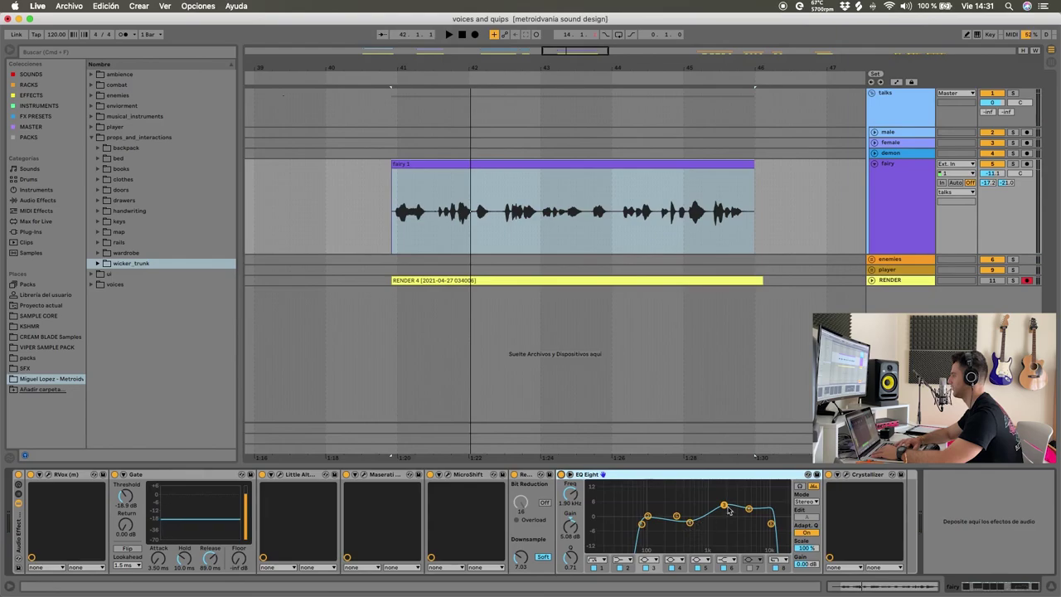
Play the fairy 1 clip from its start, comparing the voice with Crystallizer off and on
left_click(834, 487)
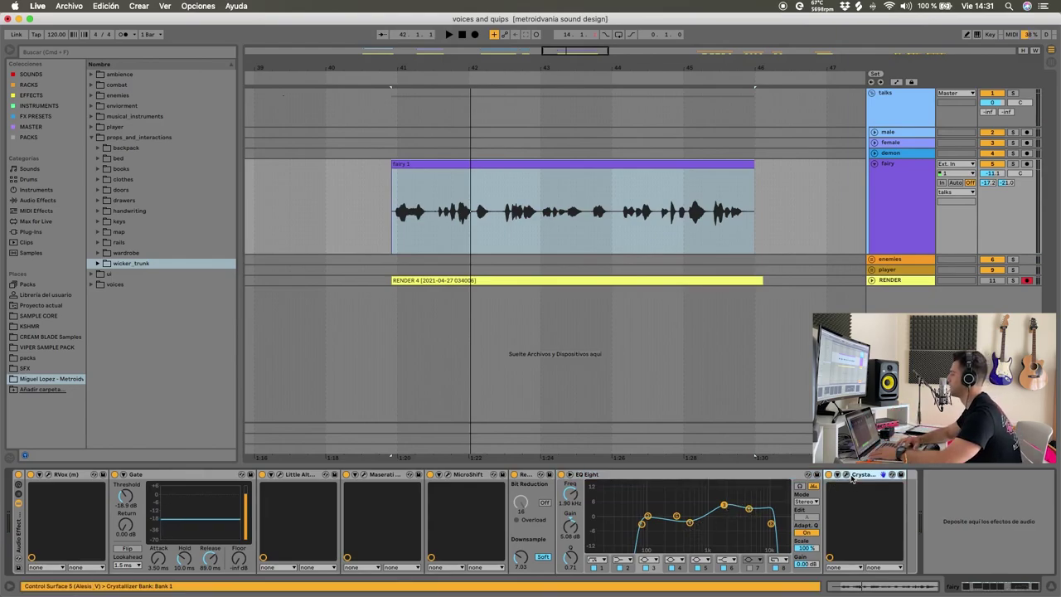
left_click(393, 214)
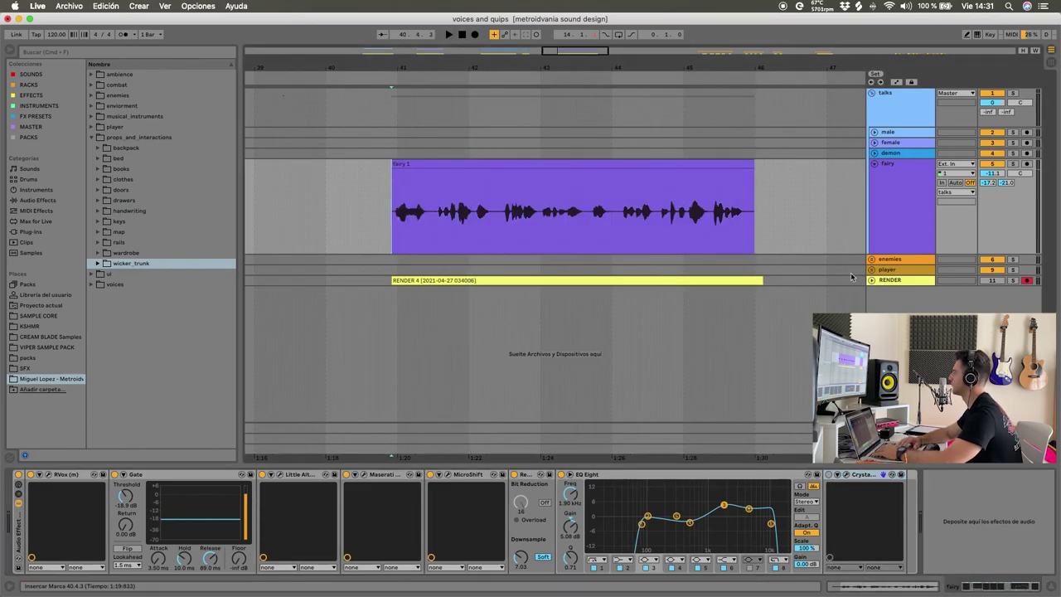
key("space")
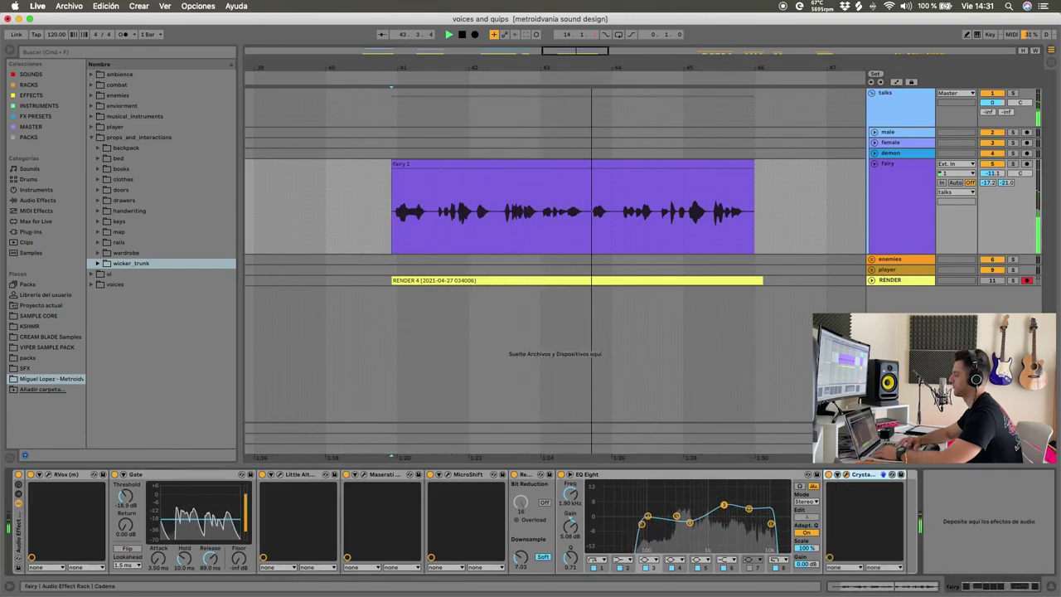
Show Crystallizer's settings on the fairy track and replay the middle of fairy 1 to examine its granular echo
left_click(846, 474)
left_click(560, 212)
key("space")
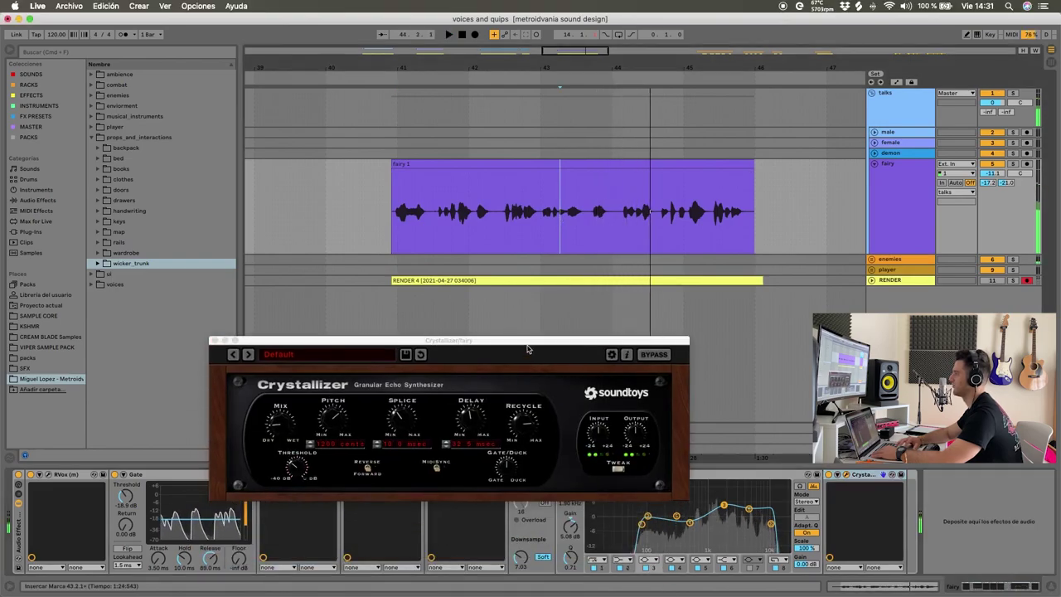
left_click_drag(526, 346, 662, 270)
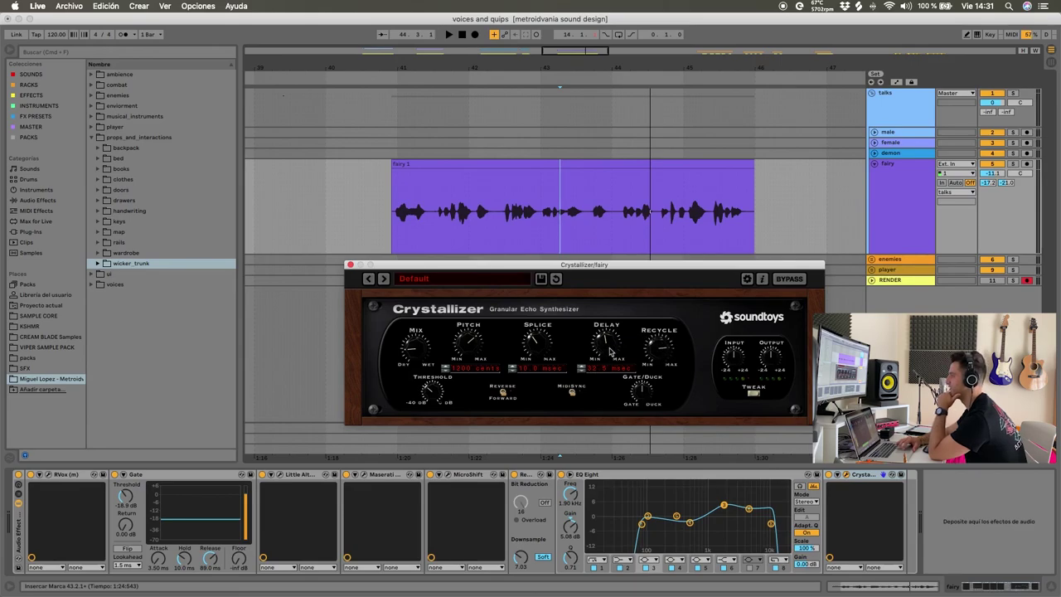
left_click(349, 265)
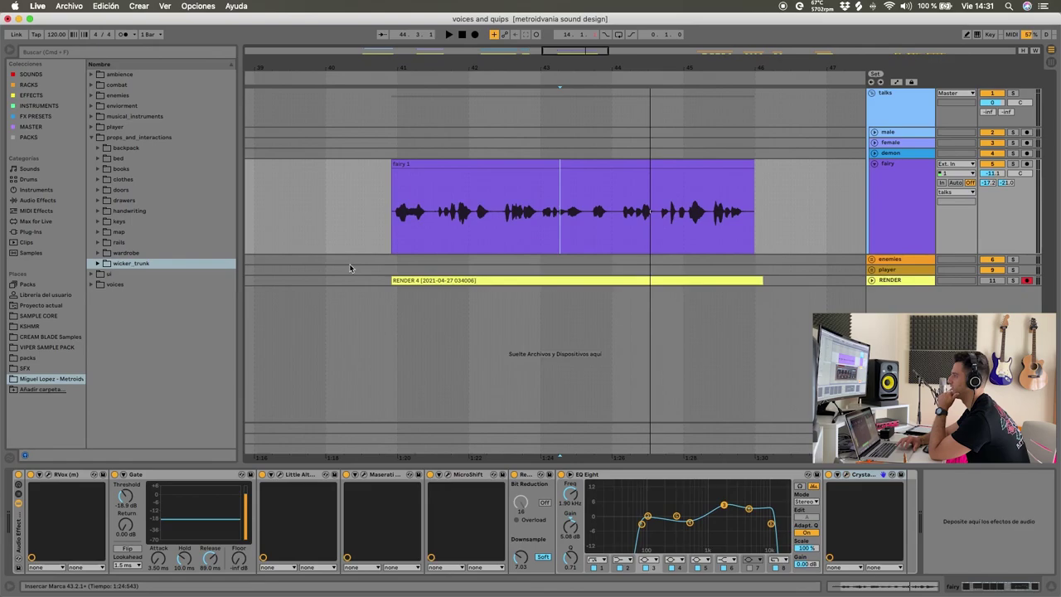
Try a wetter Crystallizer mix while playing fairy 1 from its start, and bring the mix back down
left_click(389, 219)
key("space")
key("space")
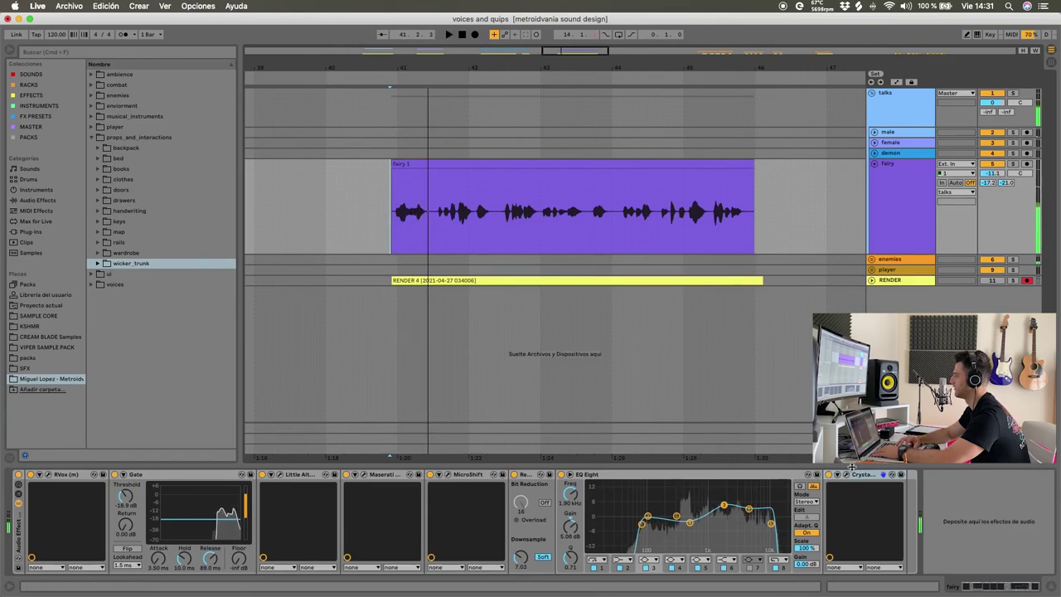
left_click(847, 474)
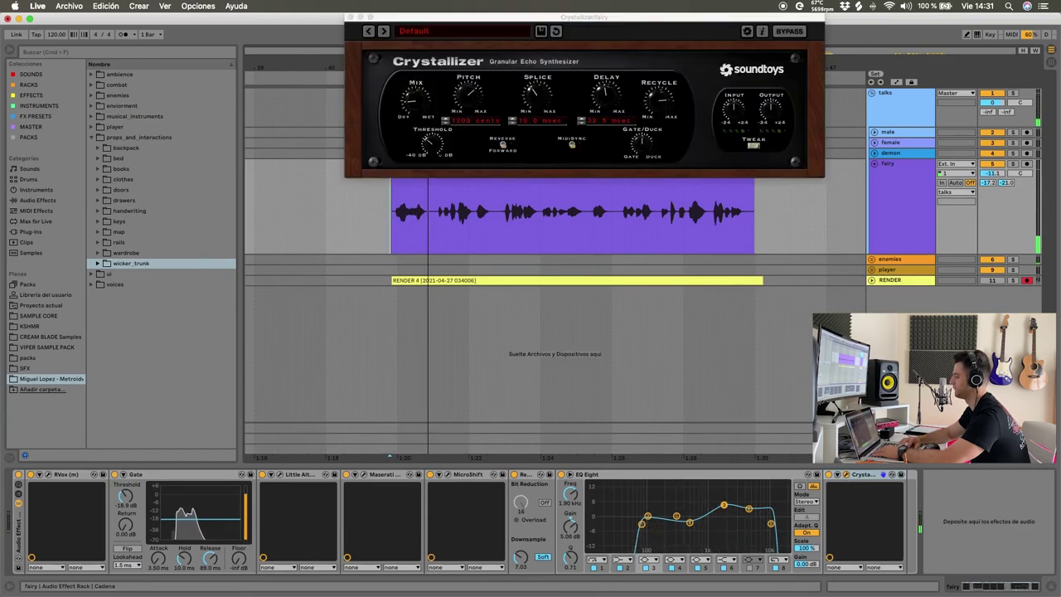
left_click(416, 108)
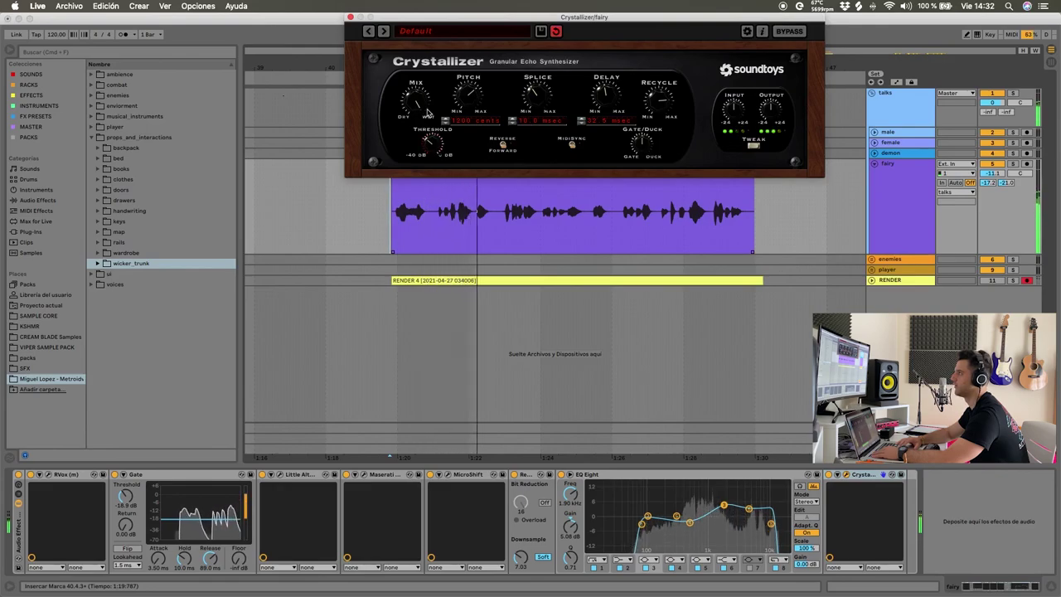
key("space")
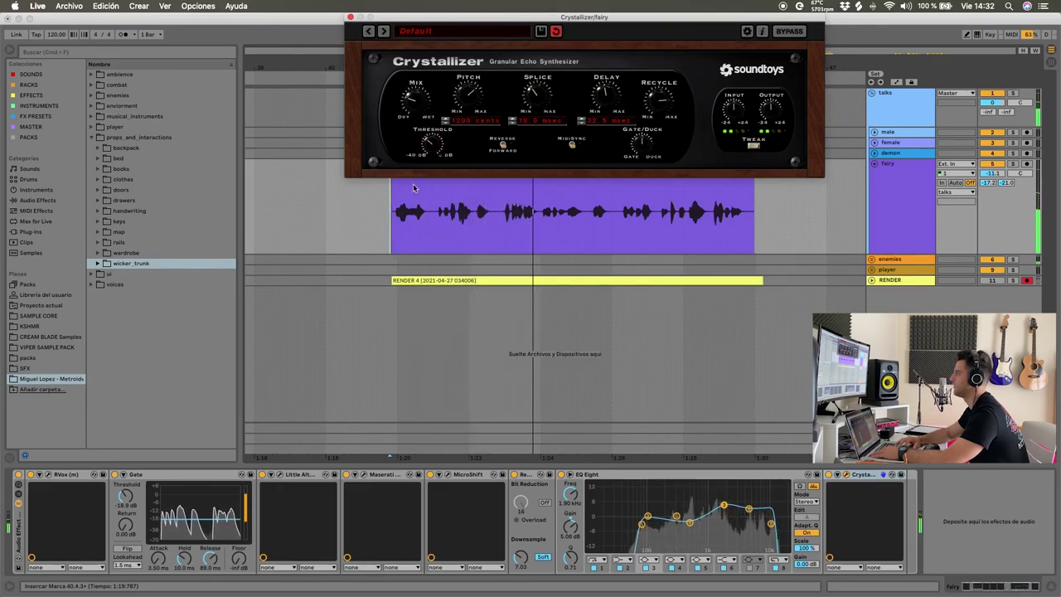
left_click(349, 16)
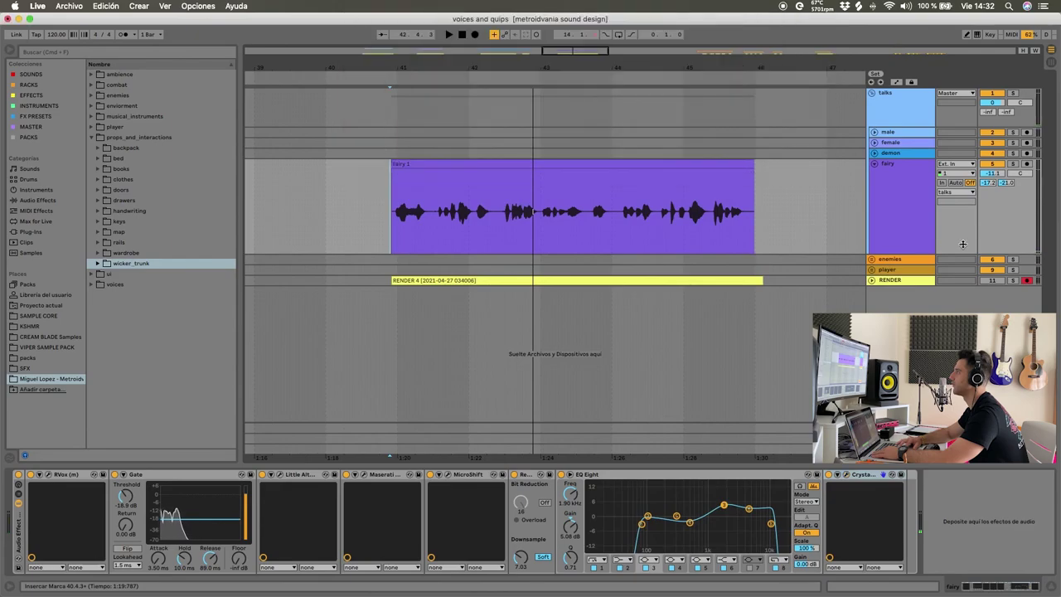
Fold the fairy track and show the desktop overview to switch to Soundly
left_click(912, 208)
key("u")
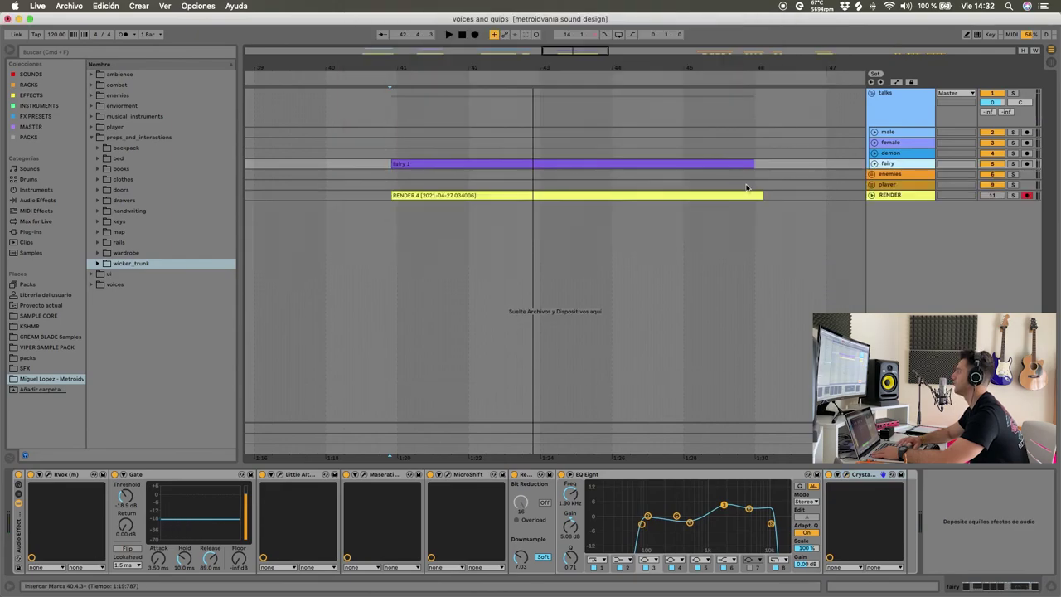
scroll(746, 189, "down", 5)
key("super+ctrl+f")
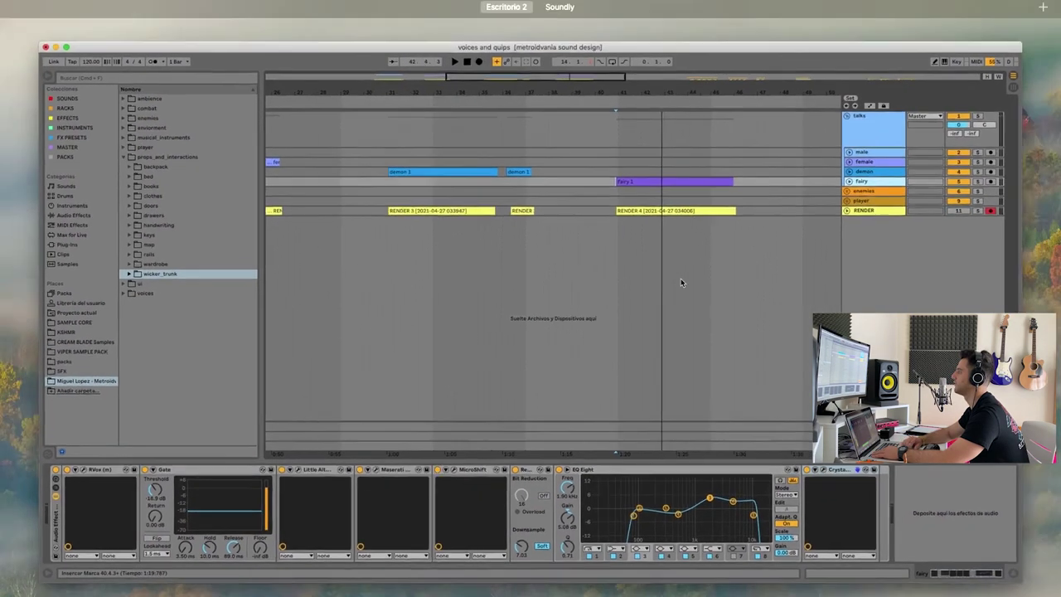
key("super+Tab")
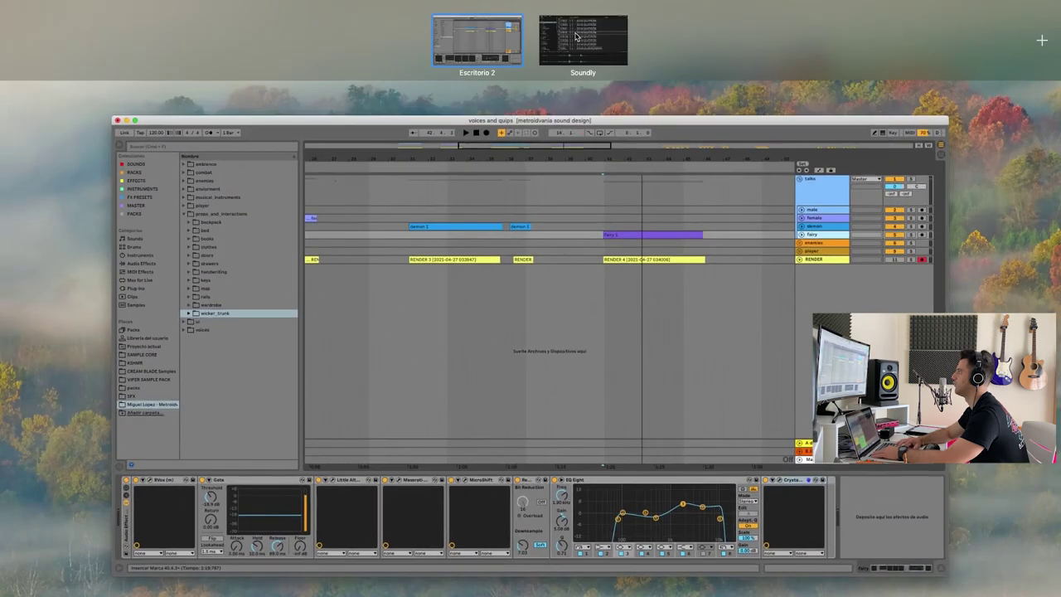